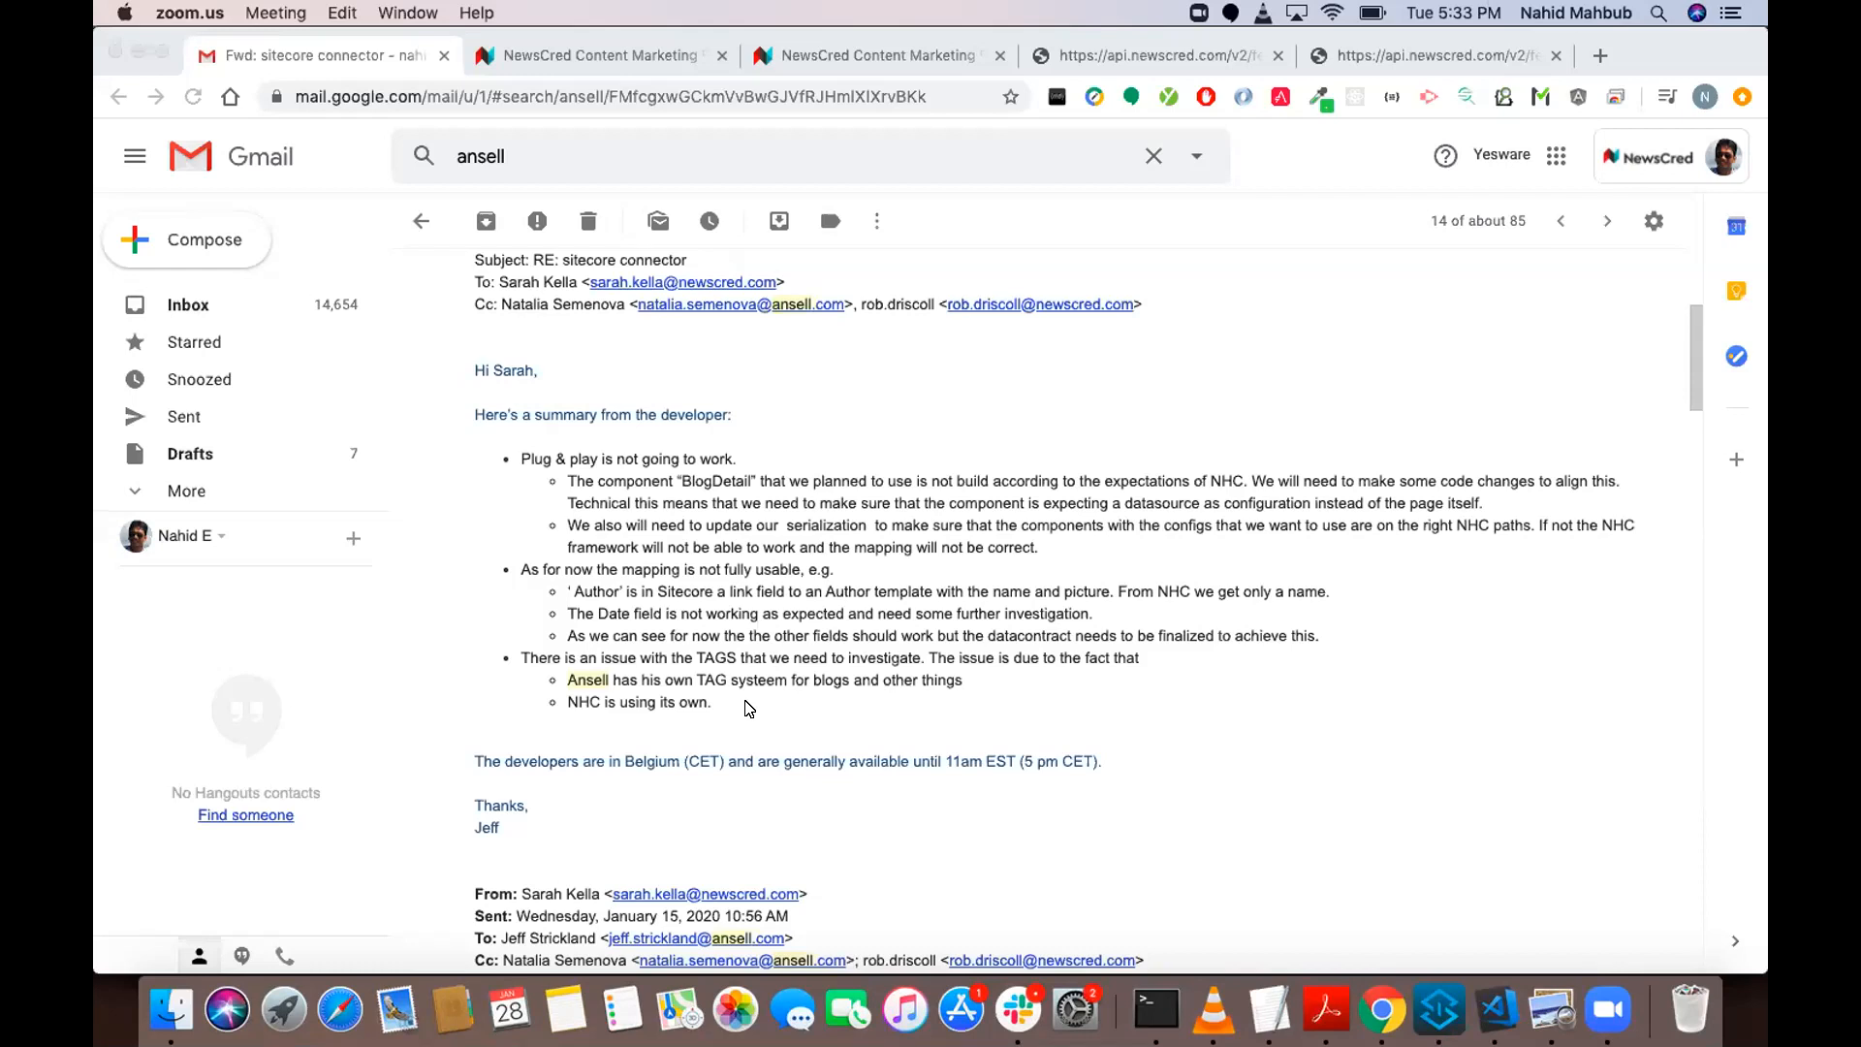
Review the developer's summary in the sitecore connector email, covering the plug and play, datasource and Author field issues.
click(568, 613)
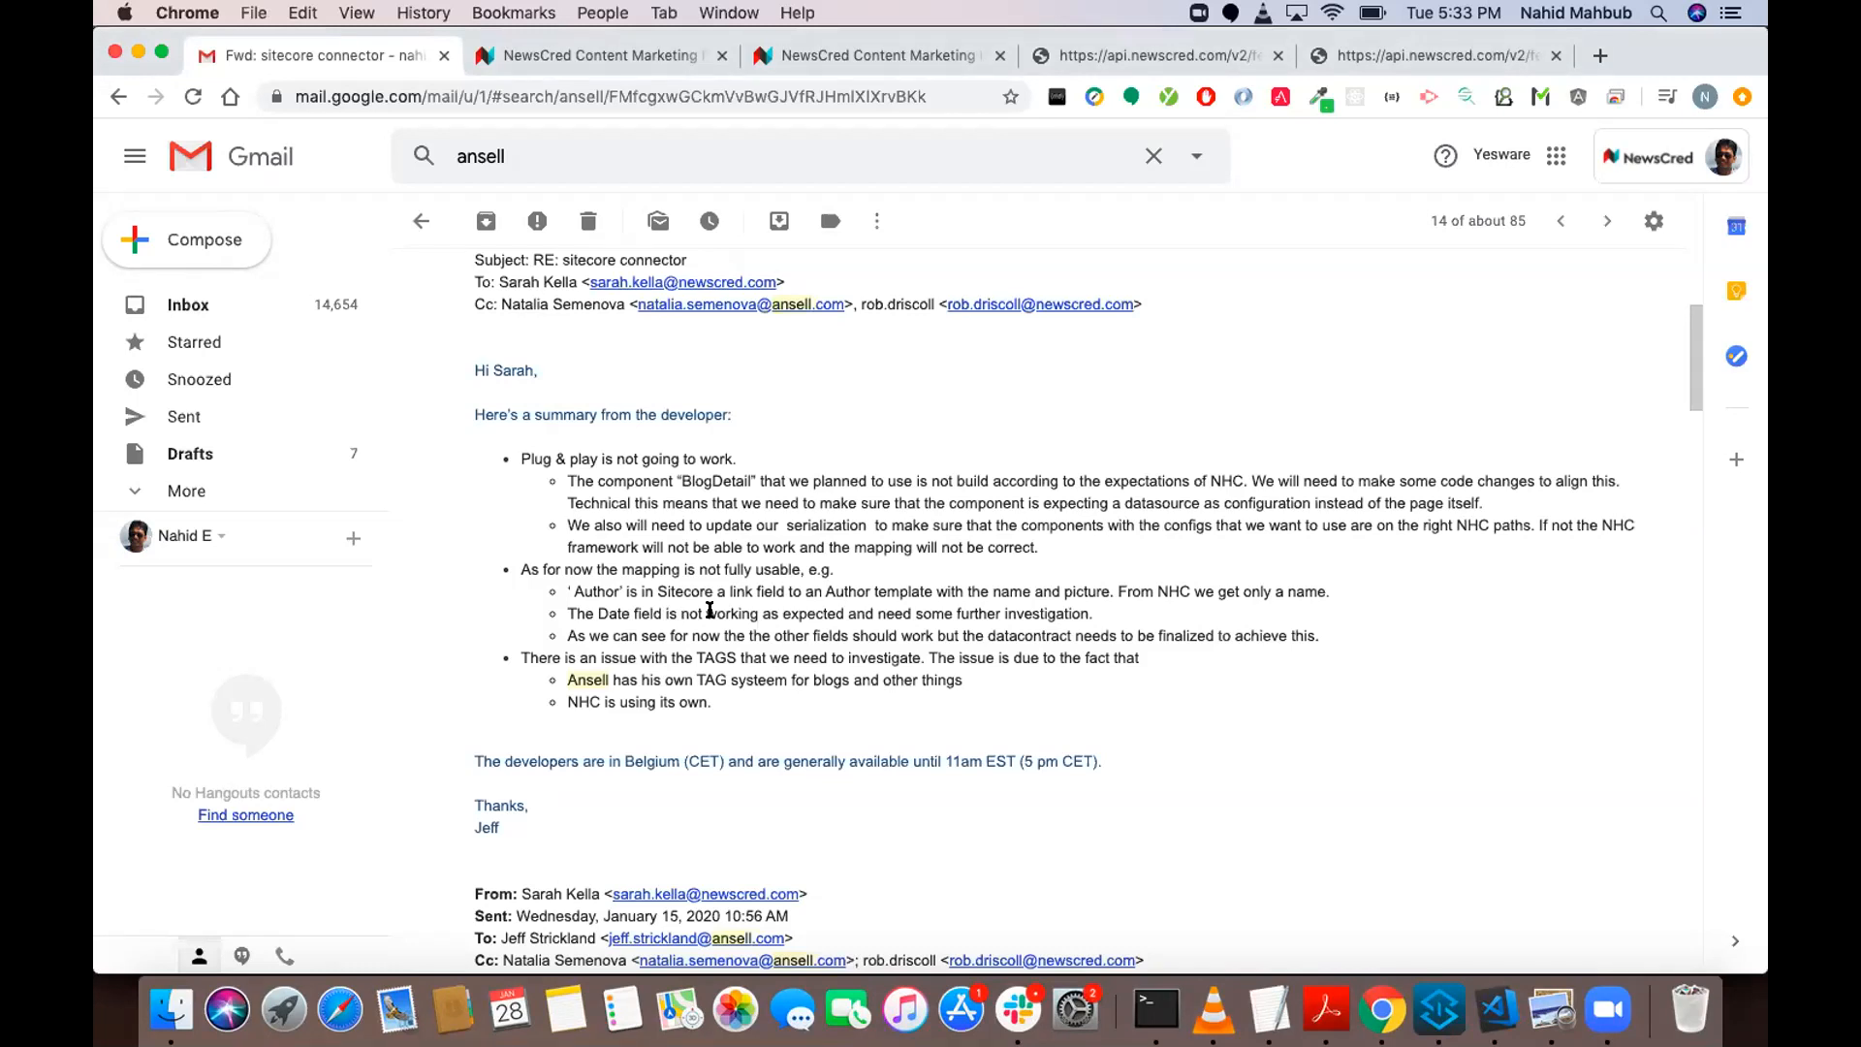
drag(710, 610, 566, 611)
click(563, 611)
drag(564, 588, 681, 584)
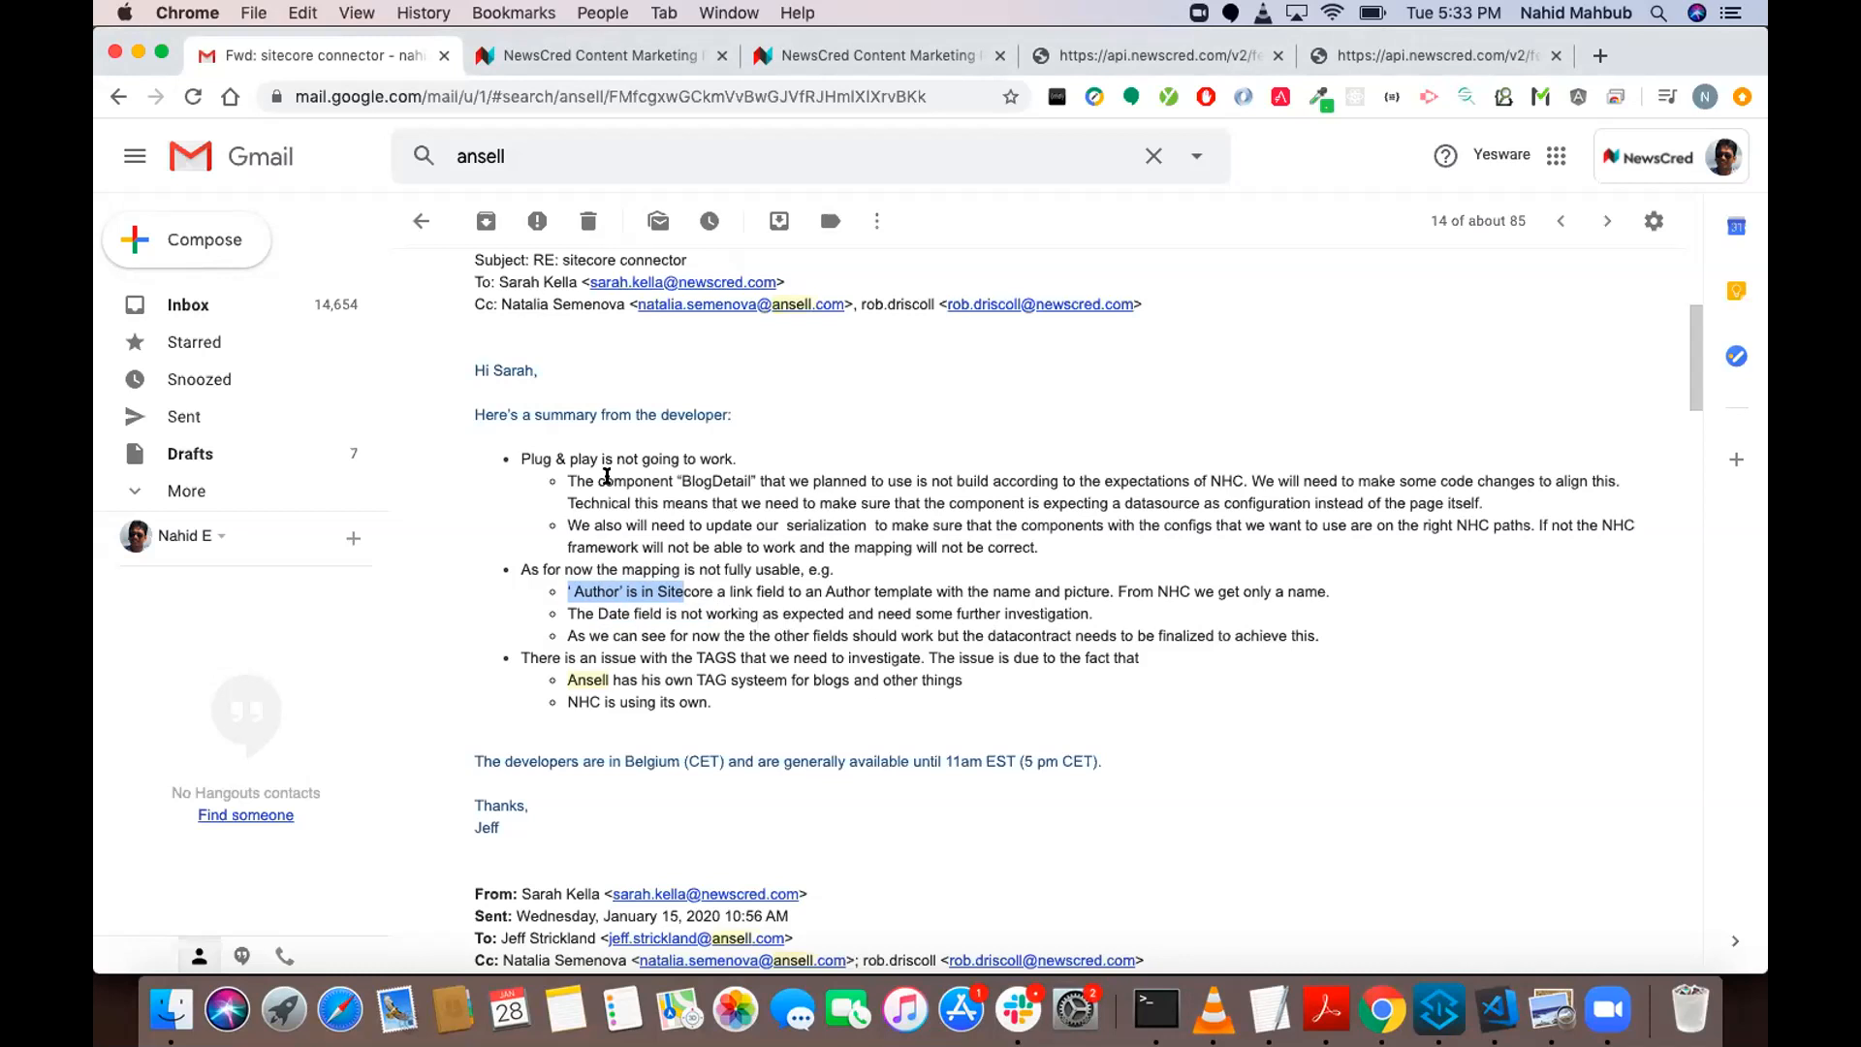
click(568, 458)
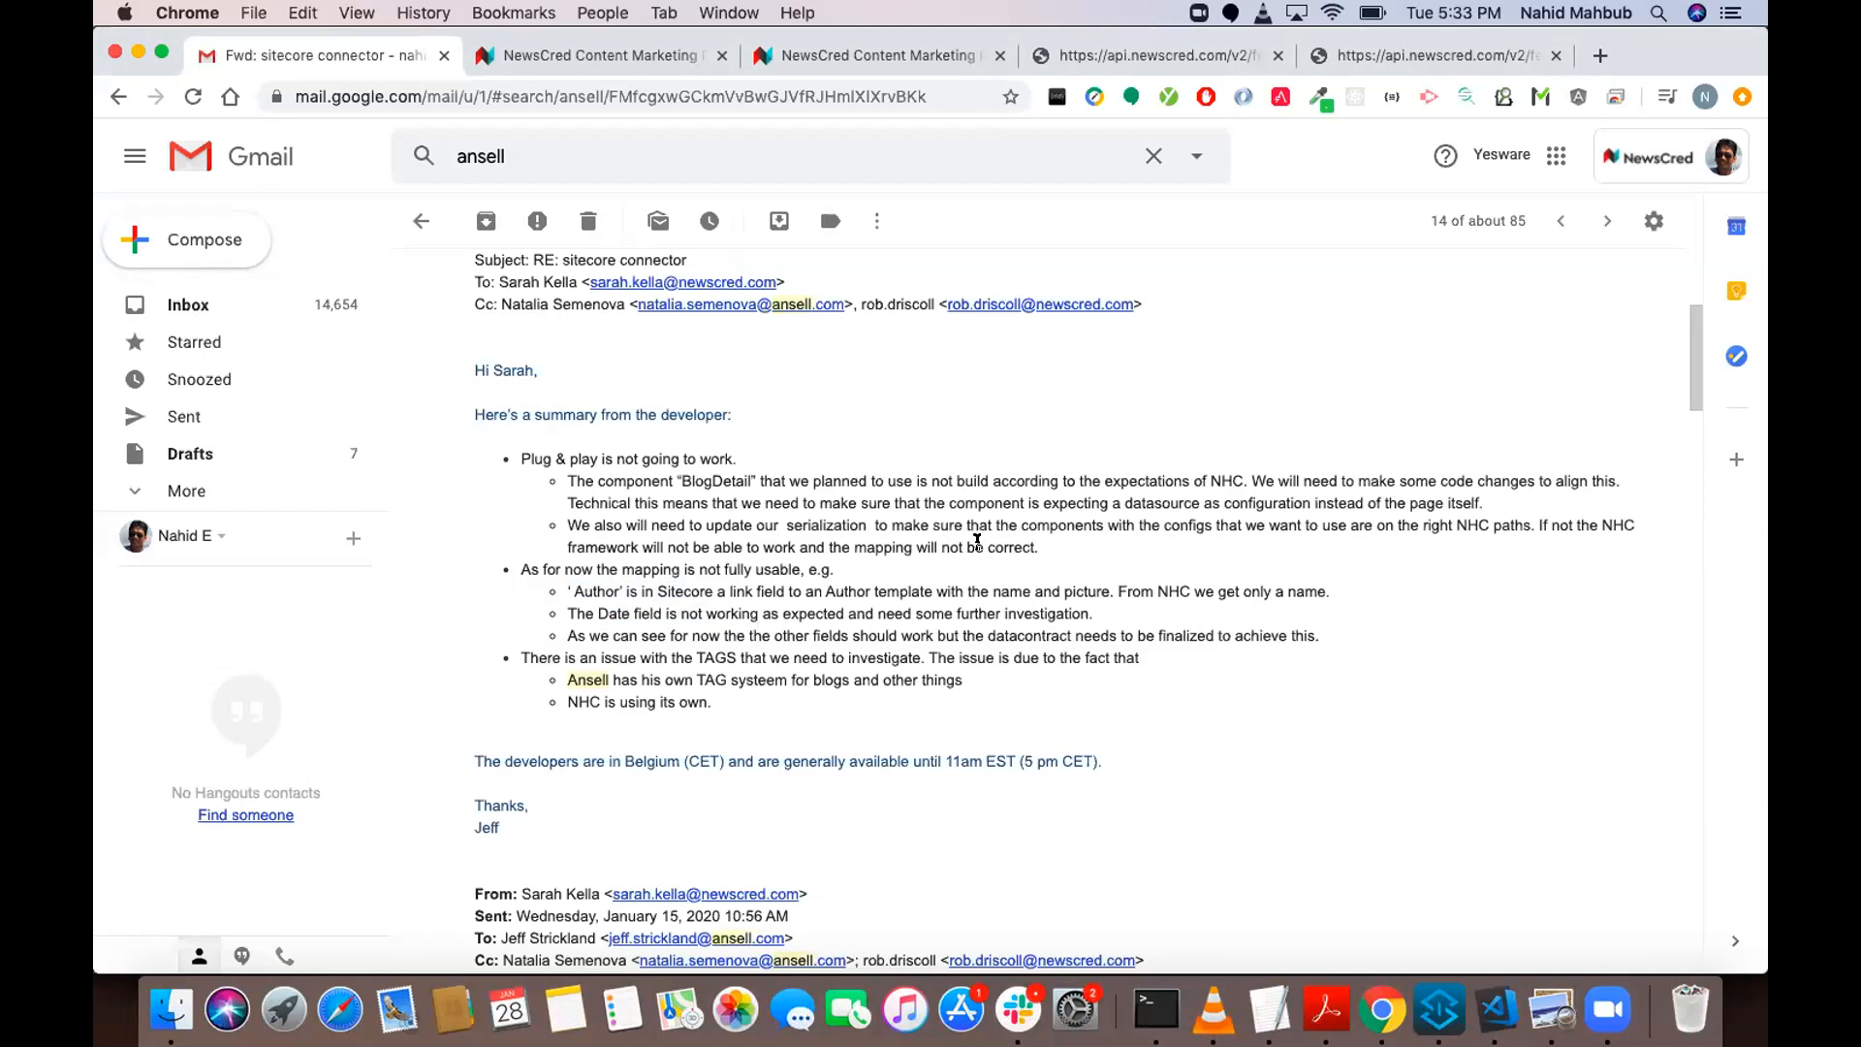
double_click(1144, 497)
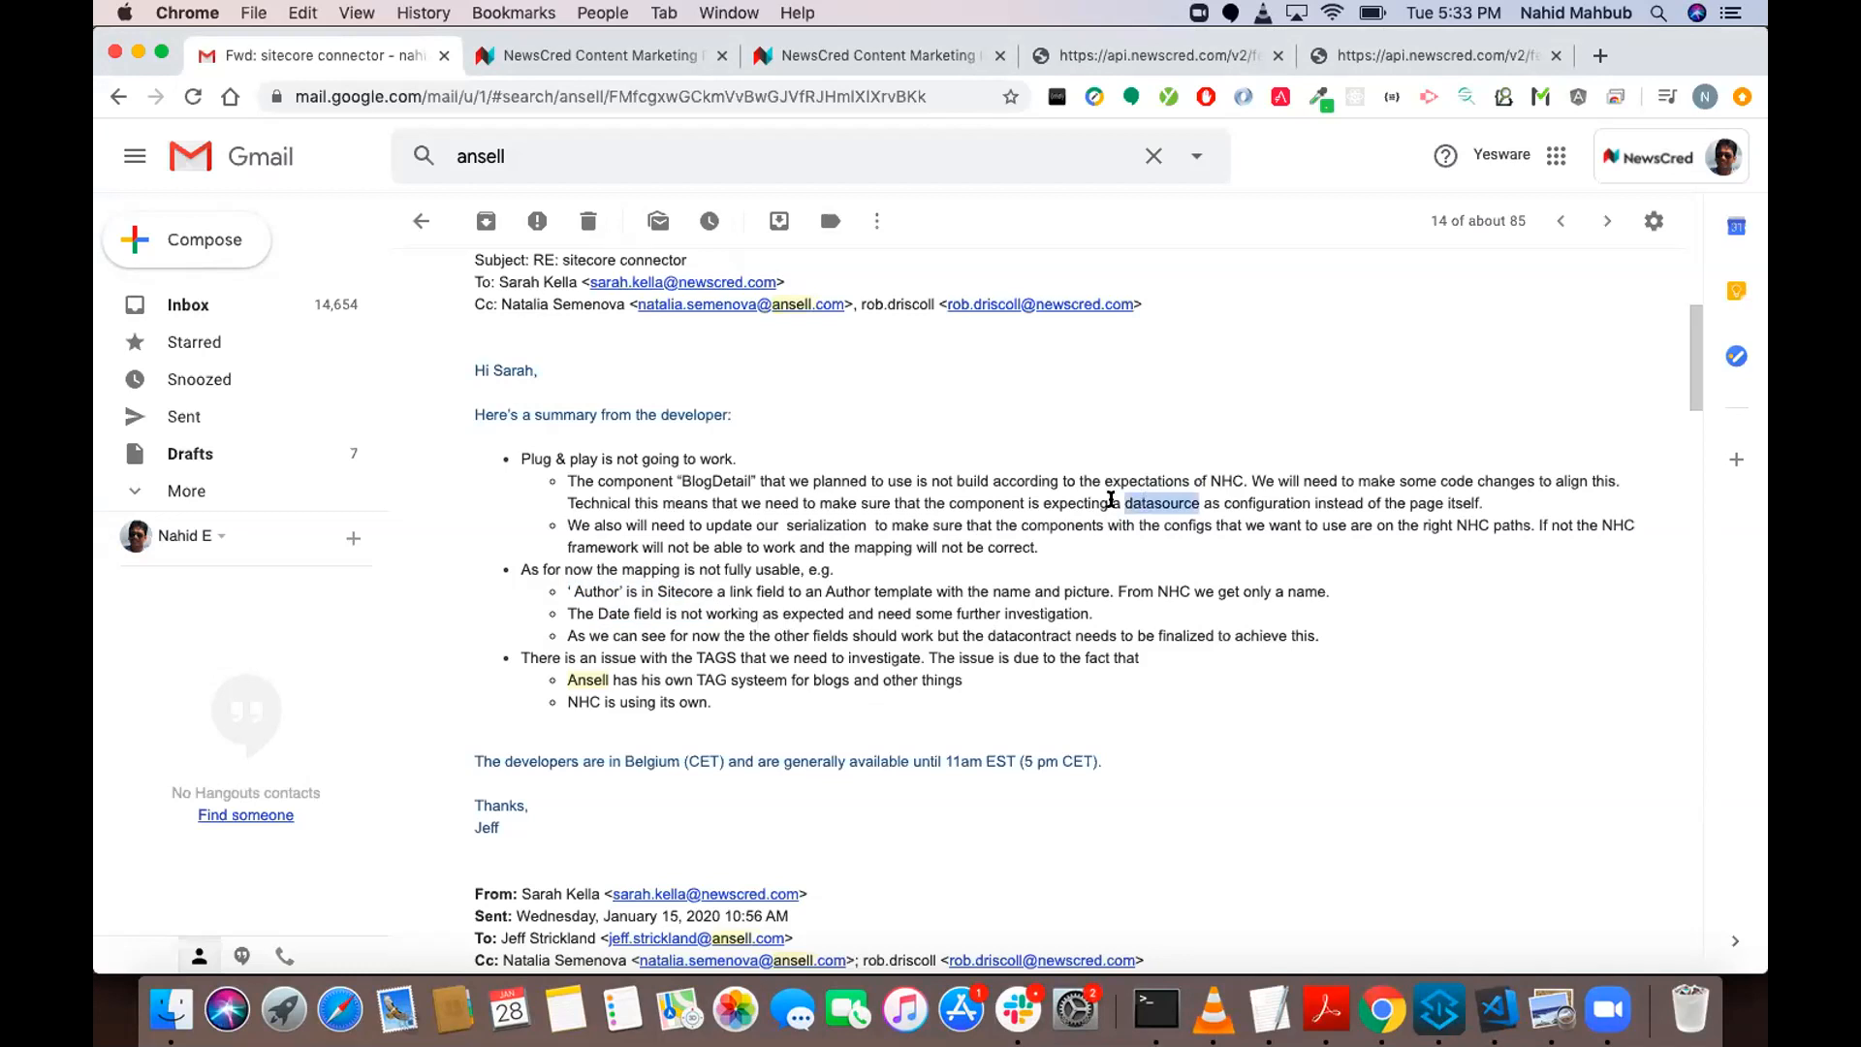
click(998, 503)
Switch to the "Task for ansell sitecore demo" task and look over its primary article content.
click(845, 59)
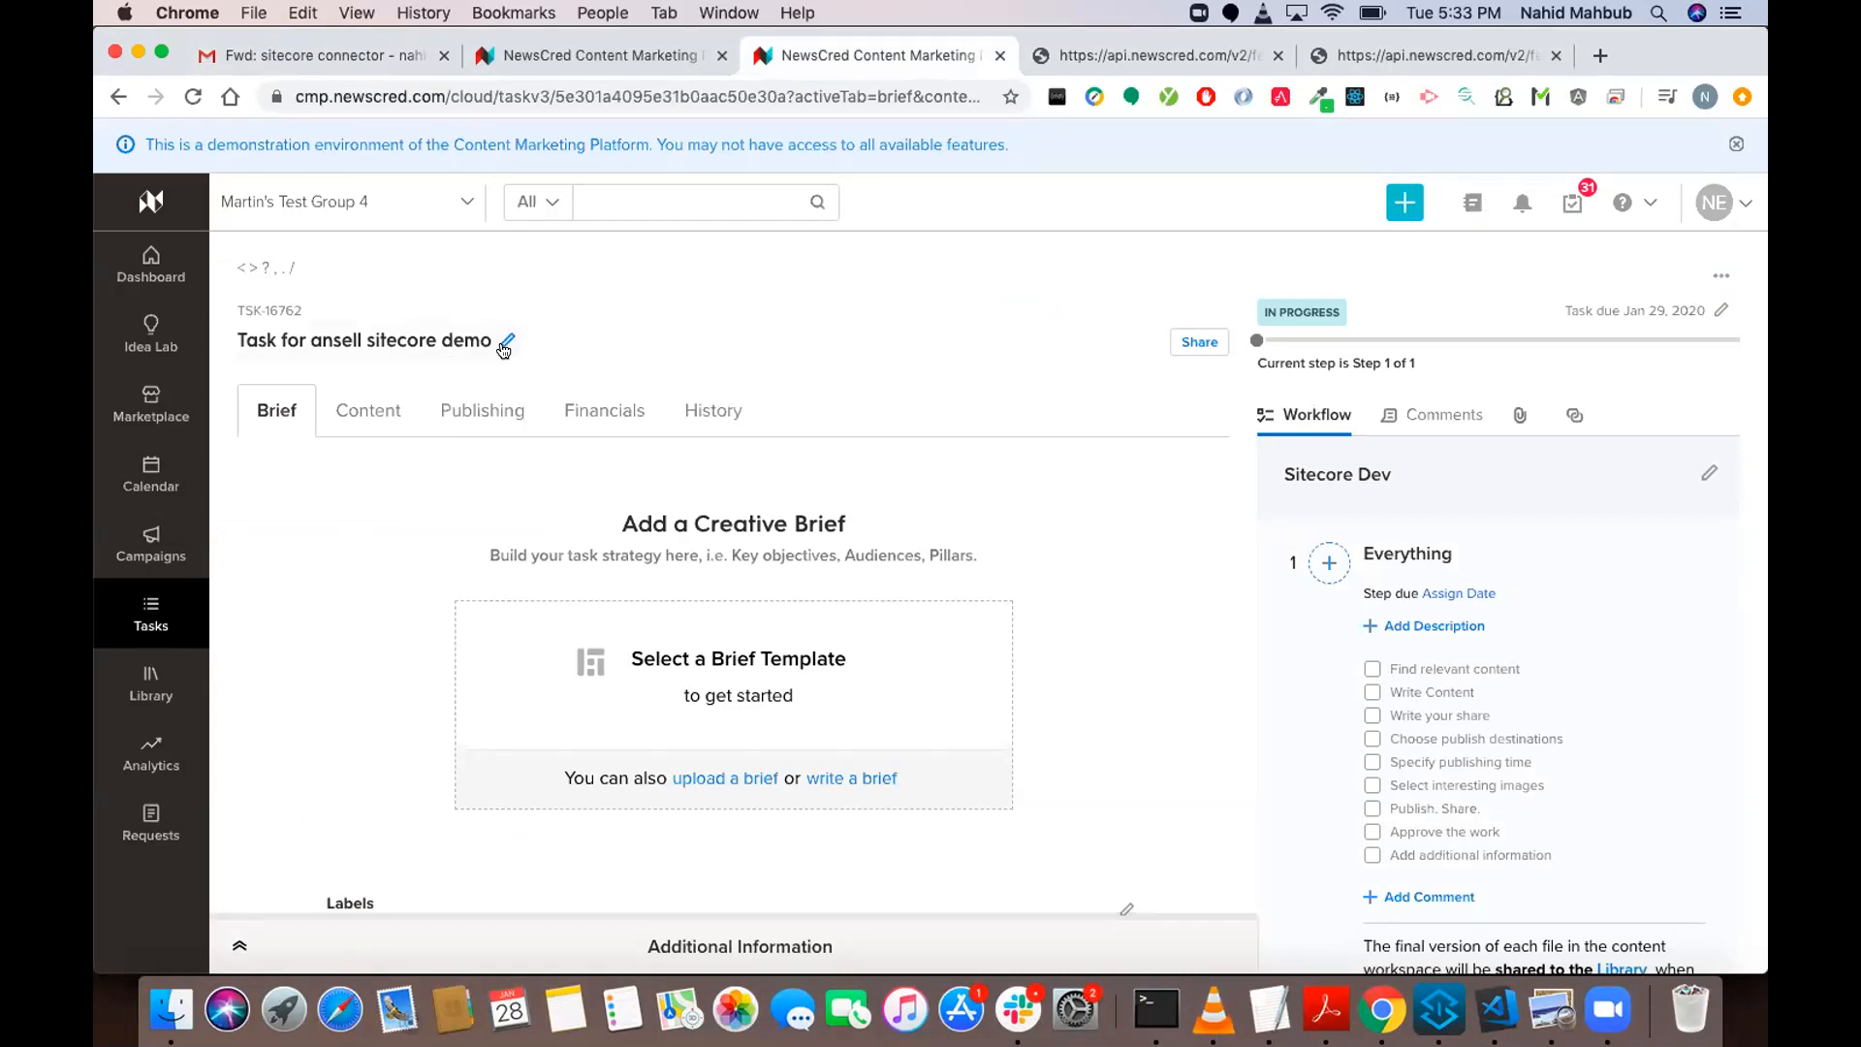
scroll(379, 433, down, 1)
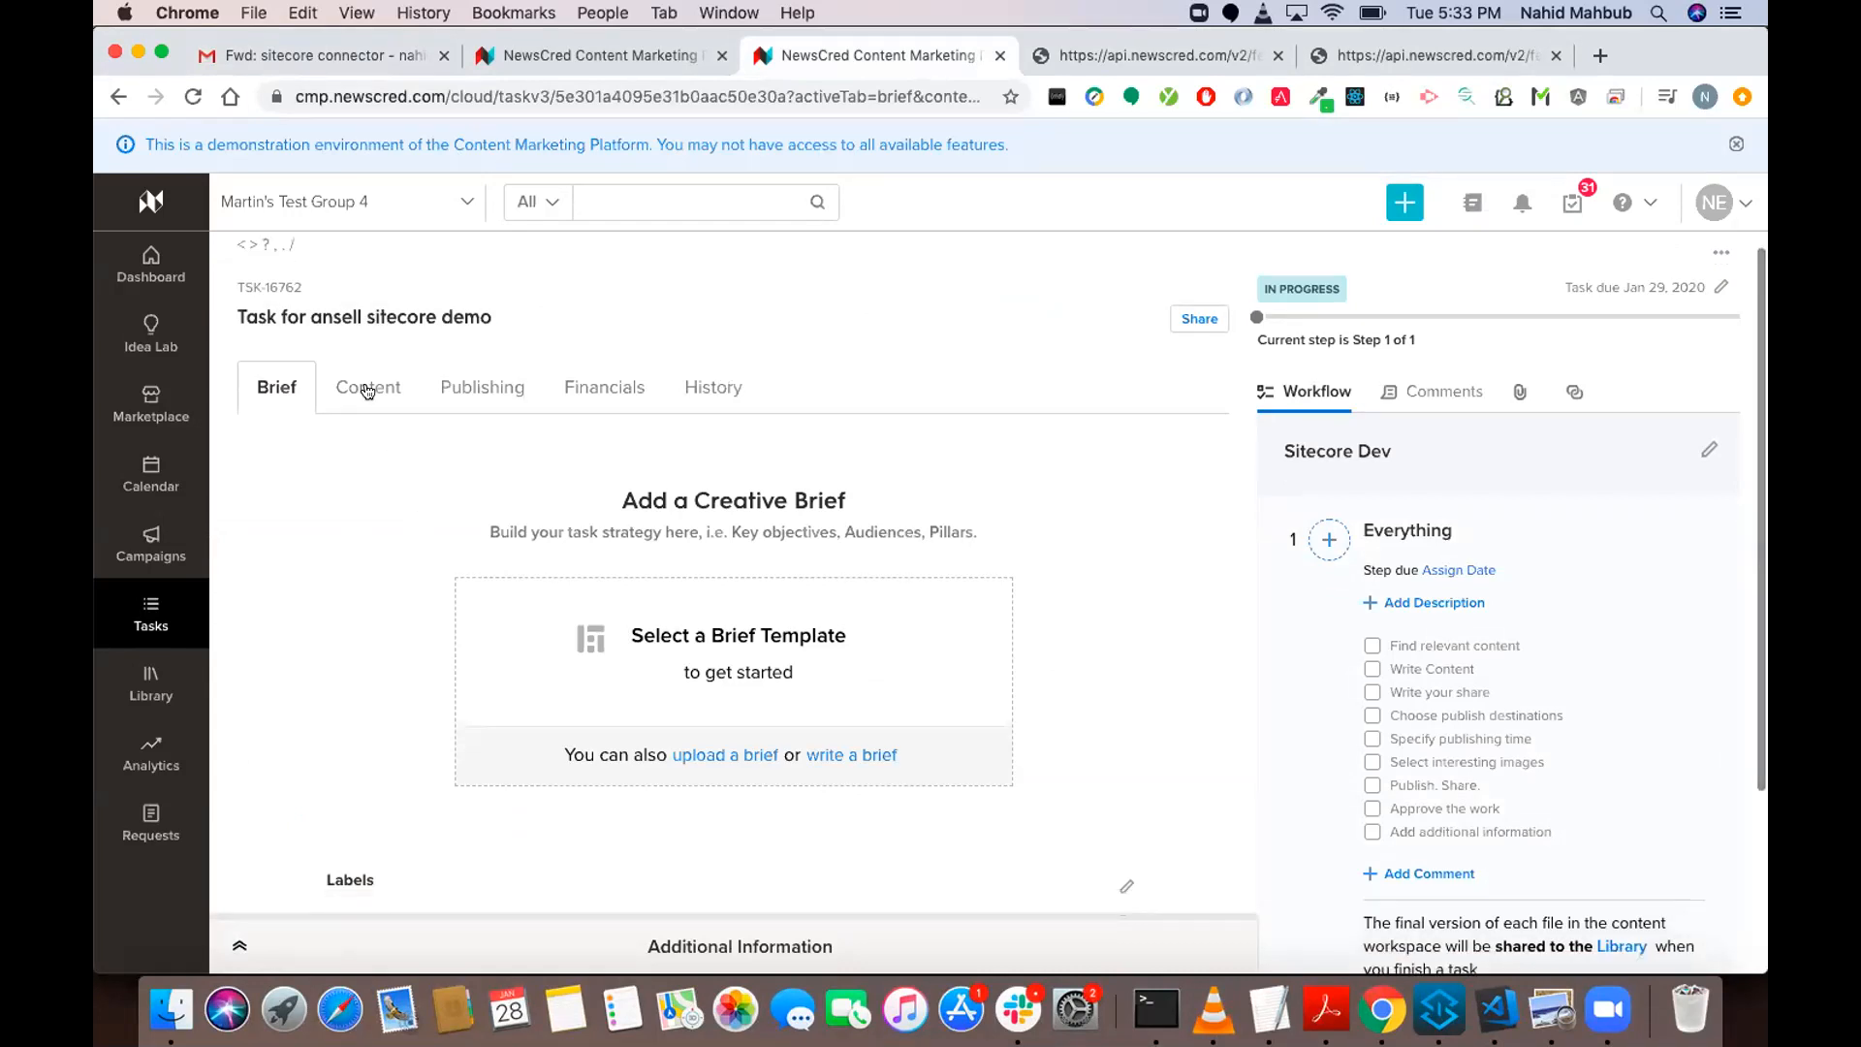
click(379, 388)
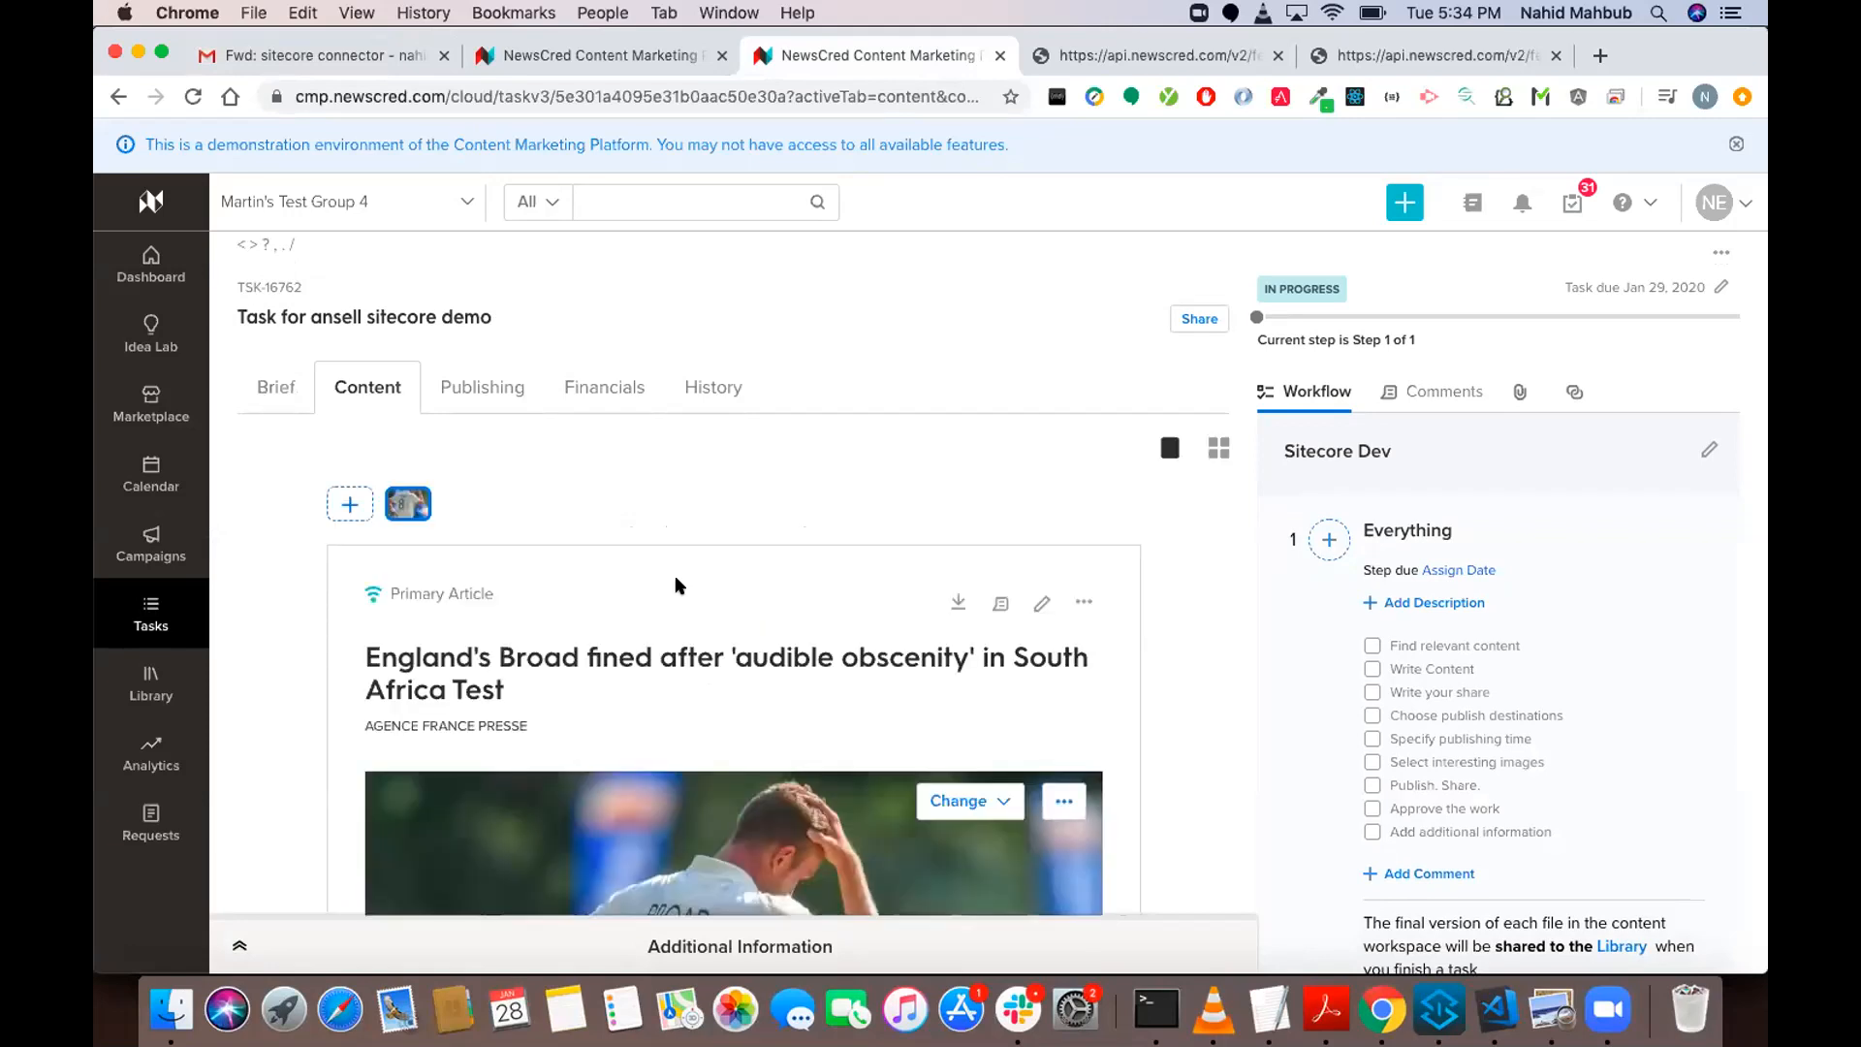
scroll(675, 586, down, 5)
scroll(676, 585, up, 3)
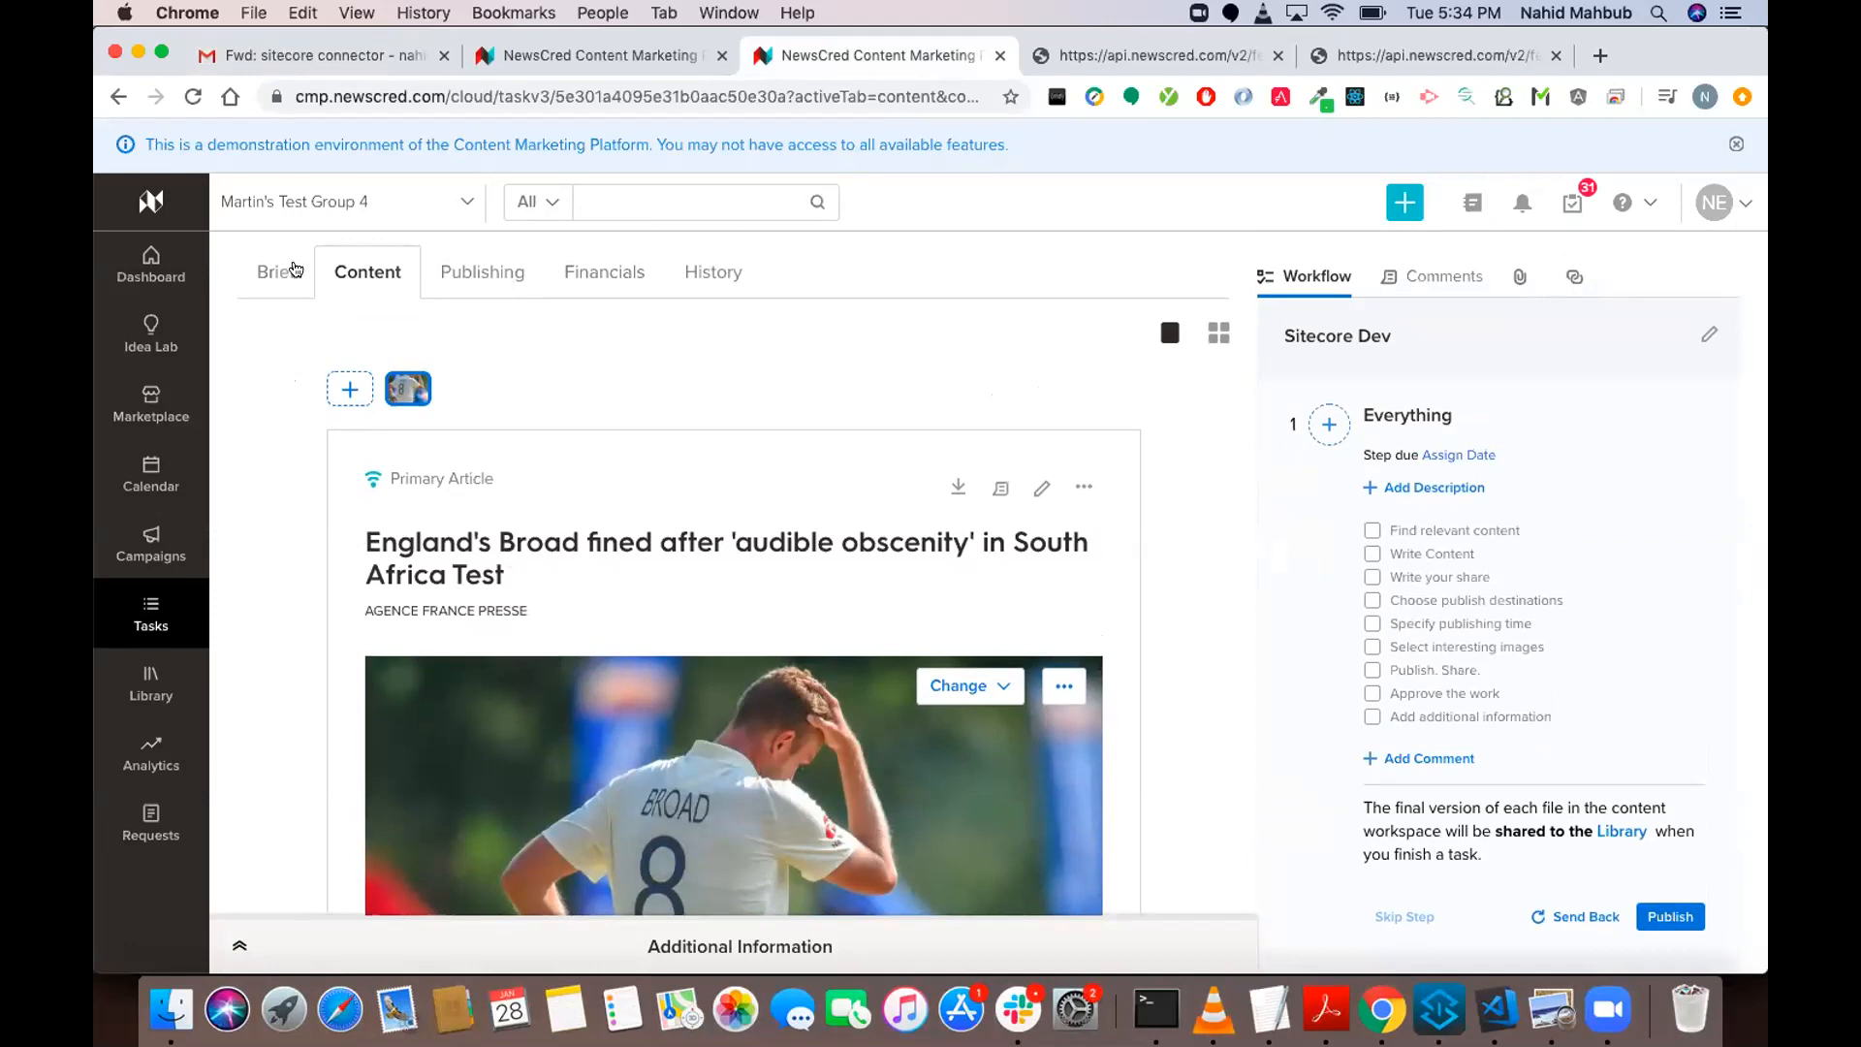
In the brief's additional information, copy the CTA Link address into the CTA Link 2 field.
click(281, 272)
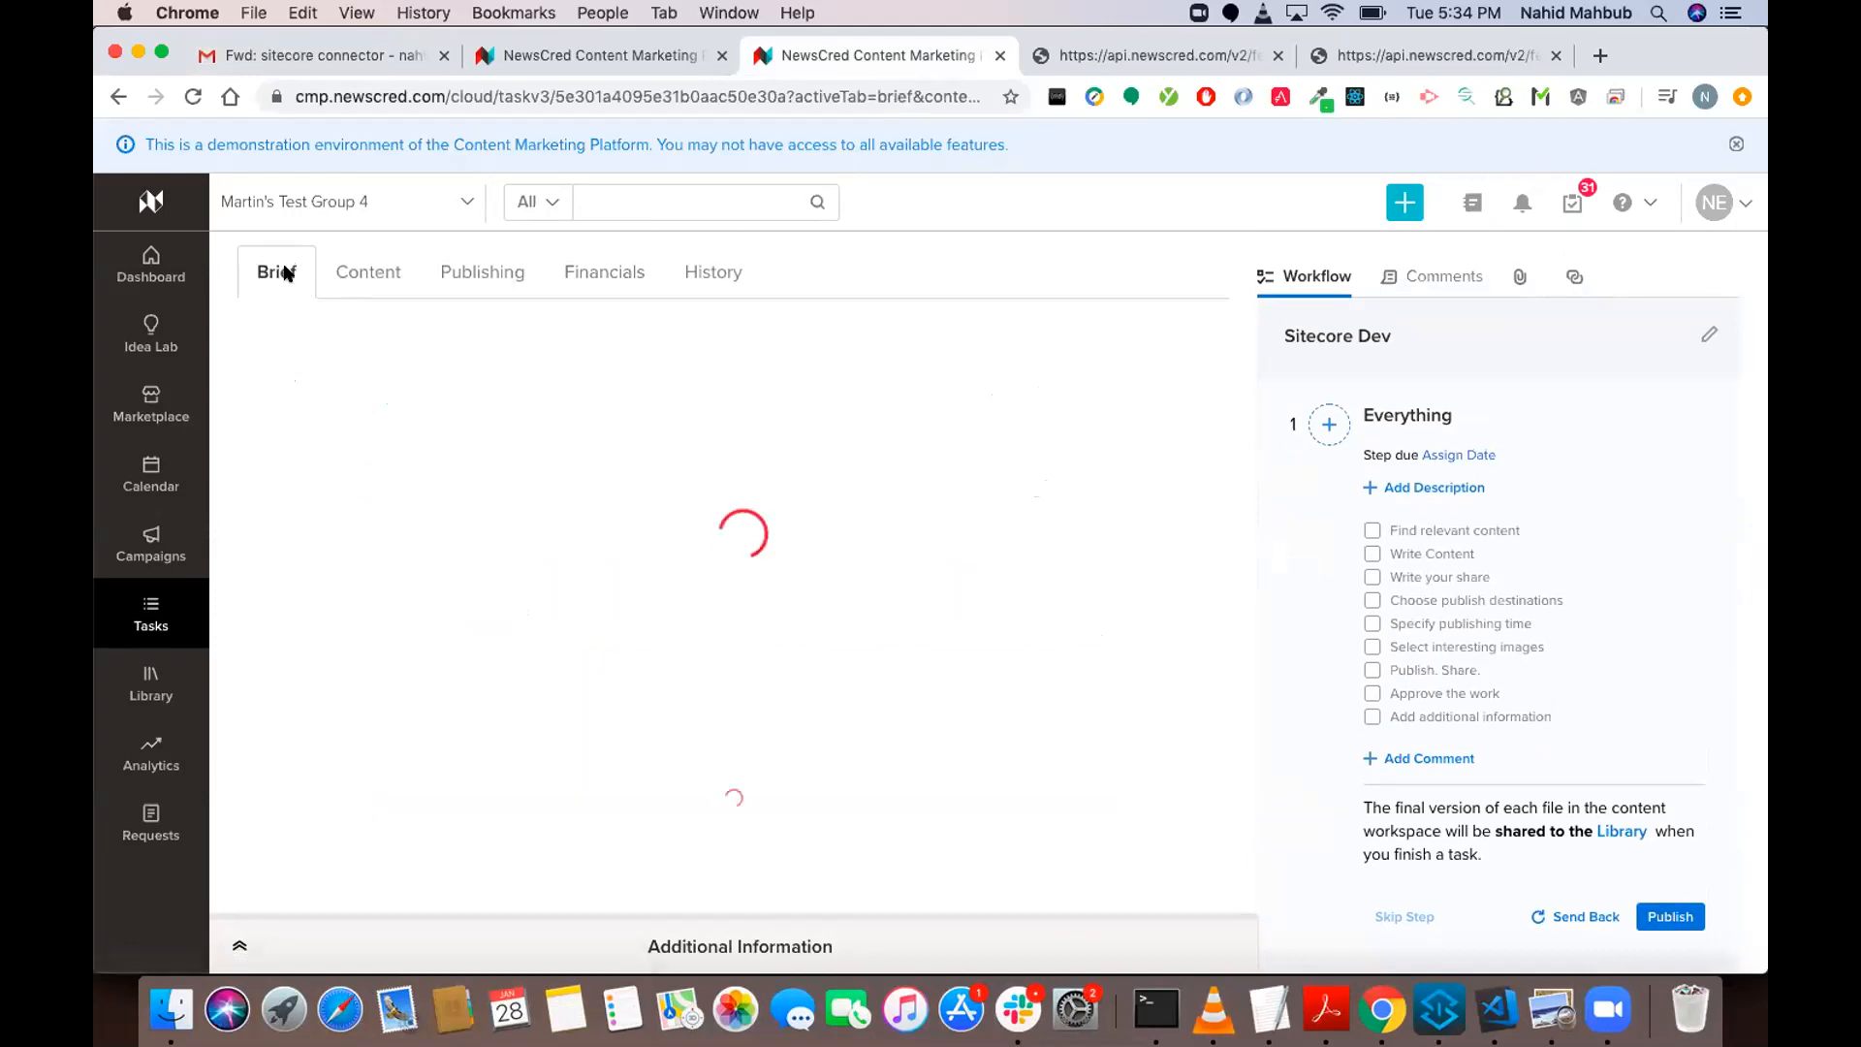
click(763, 932)
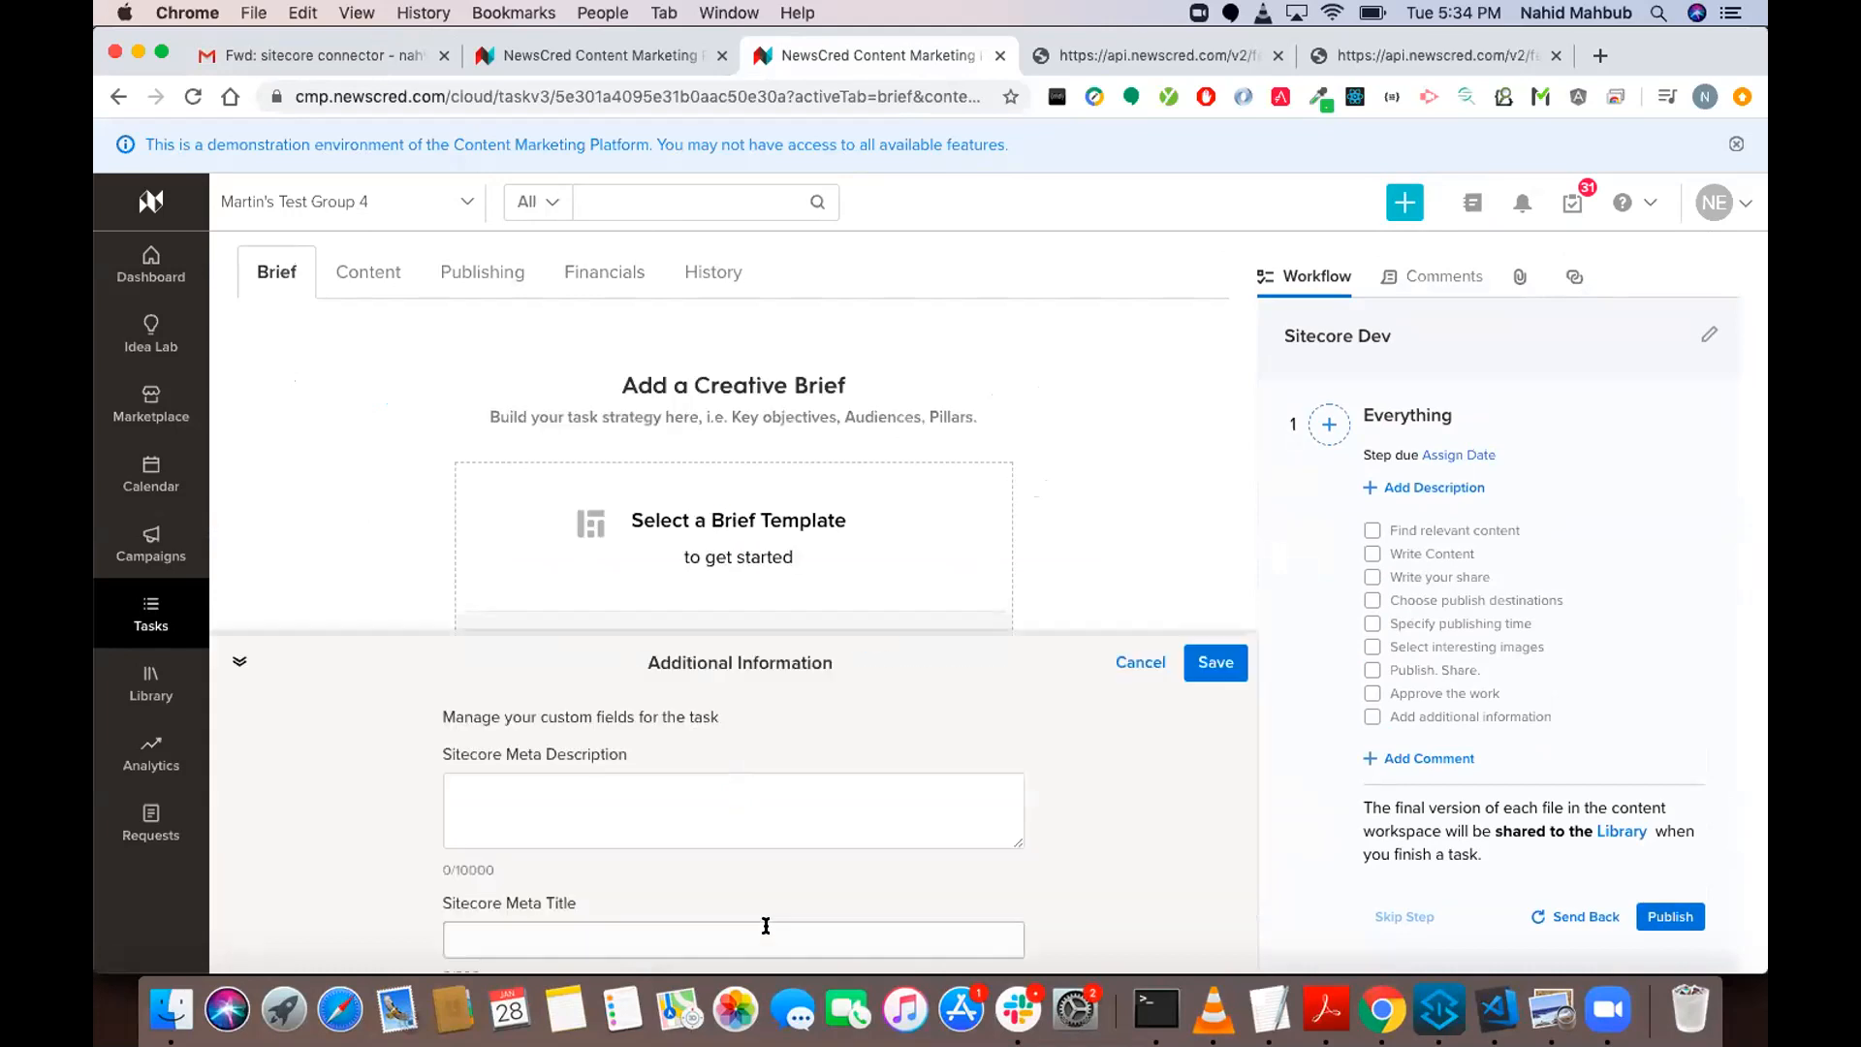
scroll(814, 834, down, 5)
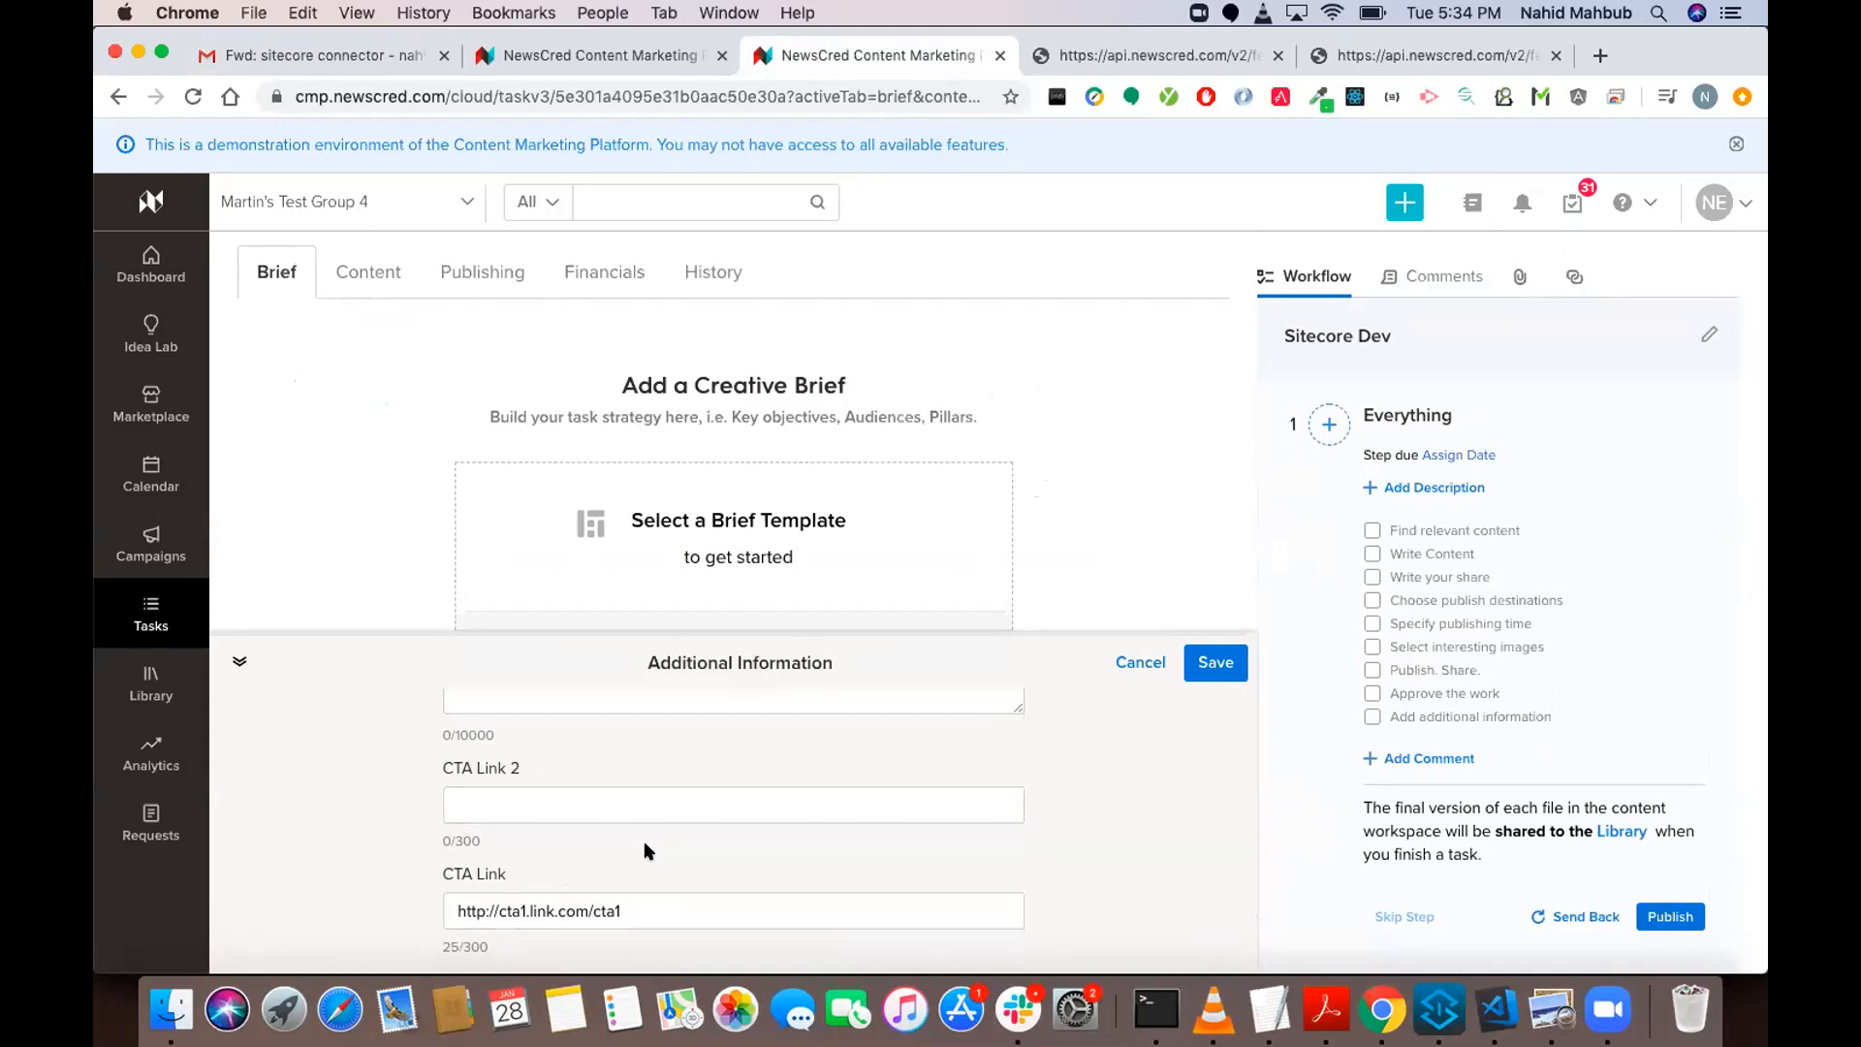
click(664, 906)
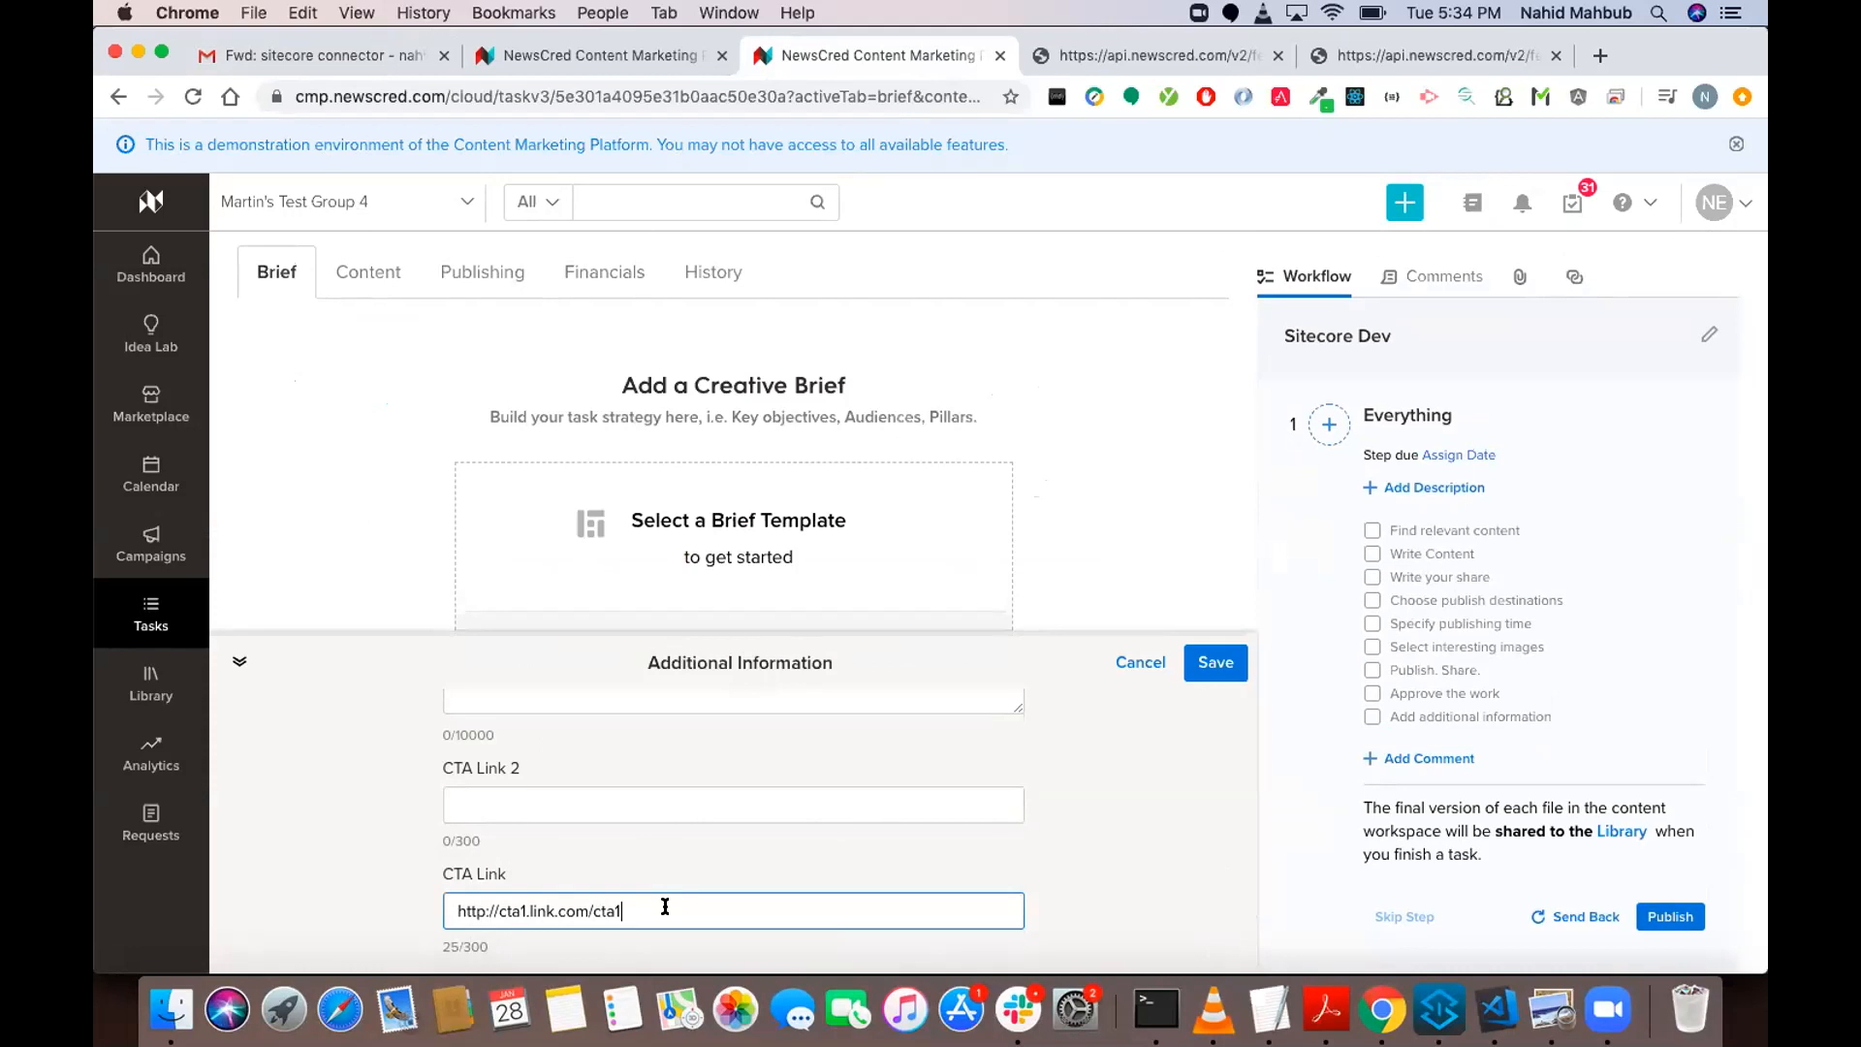
key(super+a)
key(super+c)
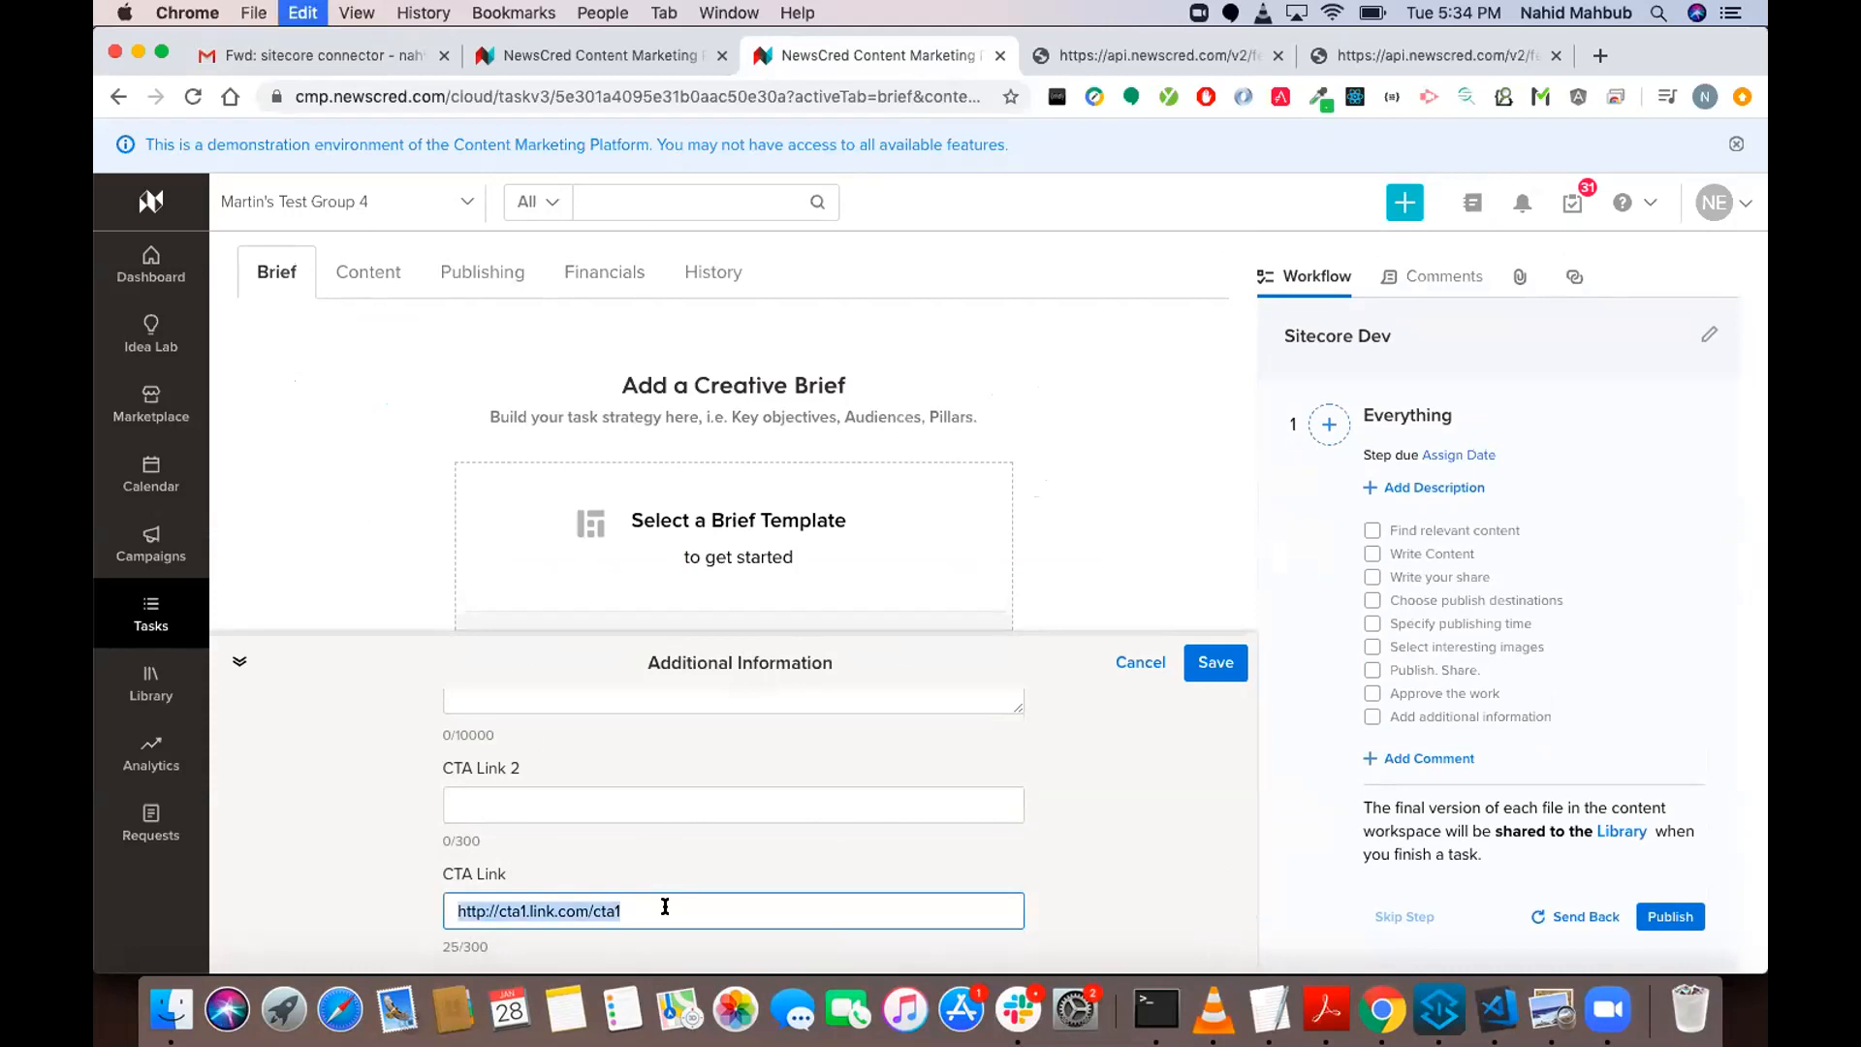
click(719, 802)
key(super+v)
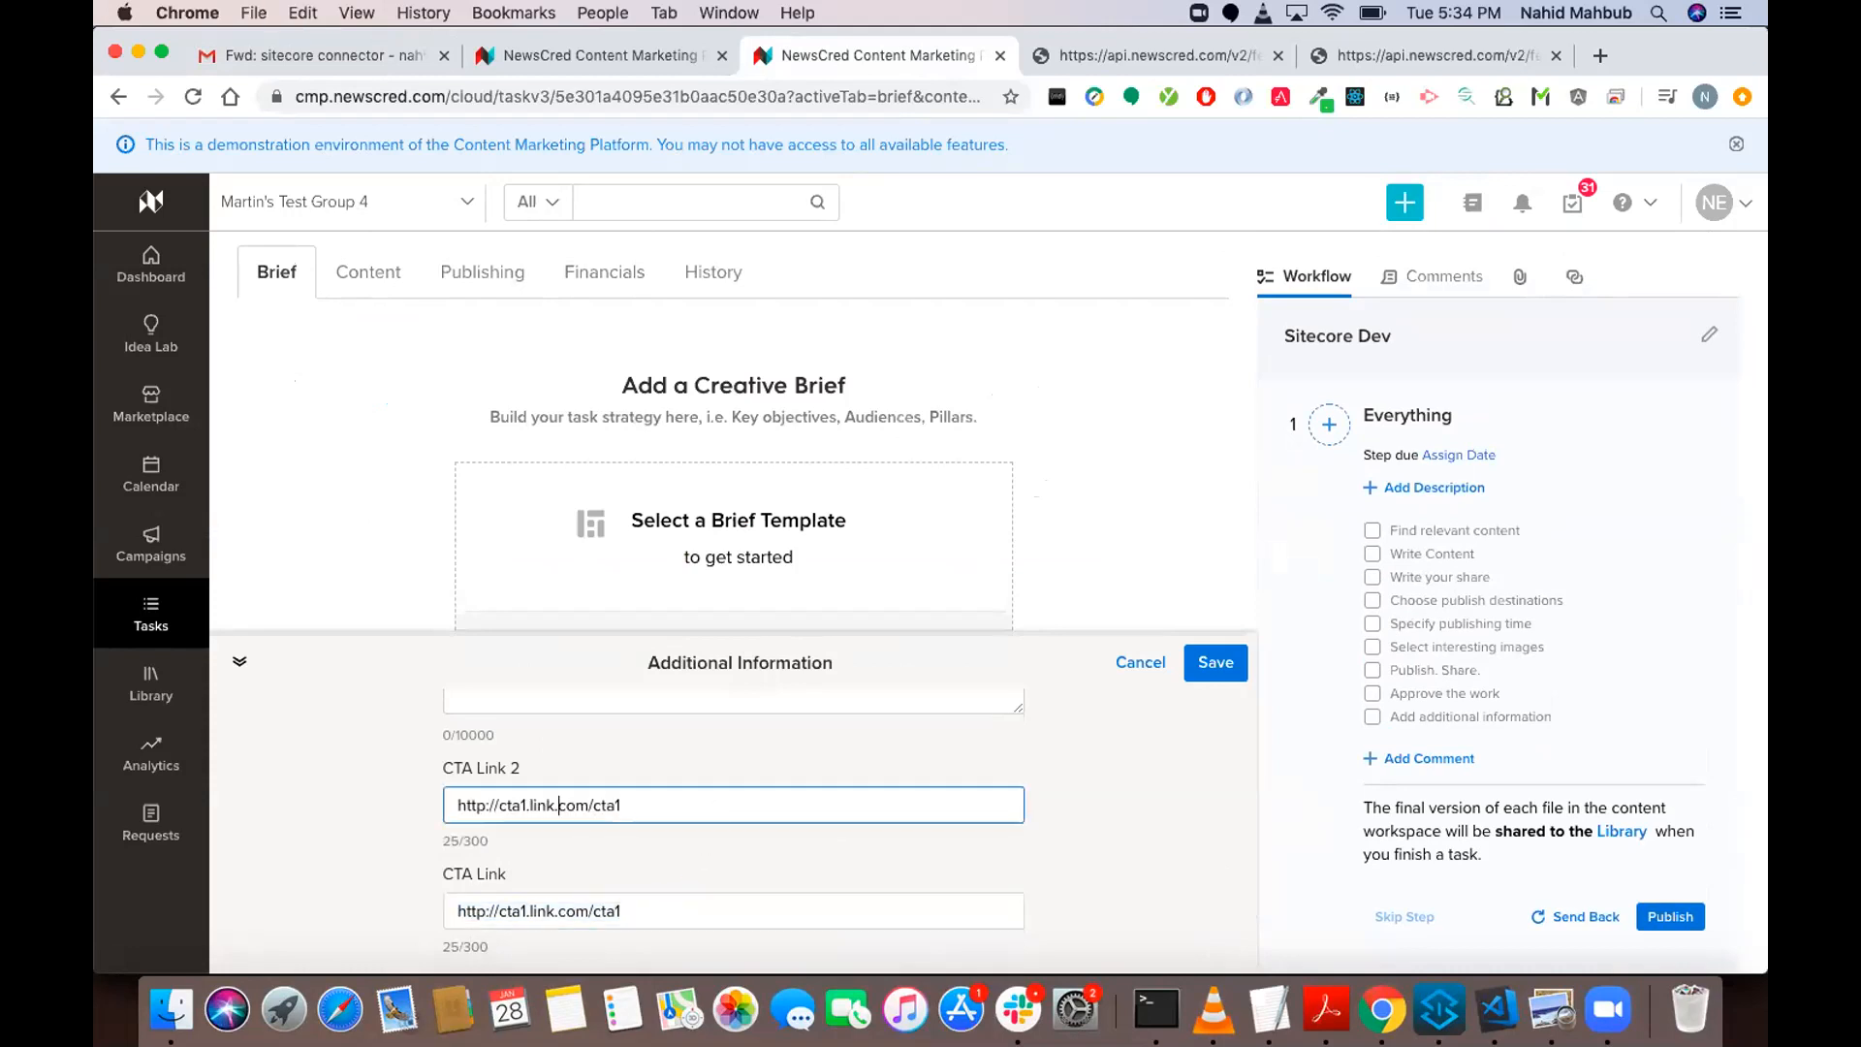
key(BackSpace)
key(BackSpace)
text(2.)
key(super+Right)
key(BackSpace)
text(2)
click(1207, 671)
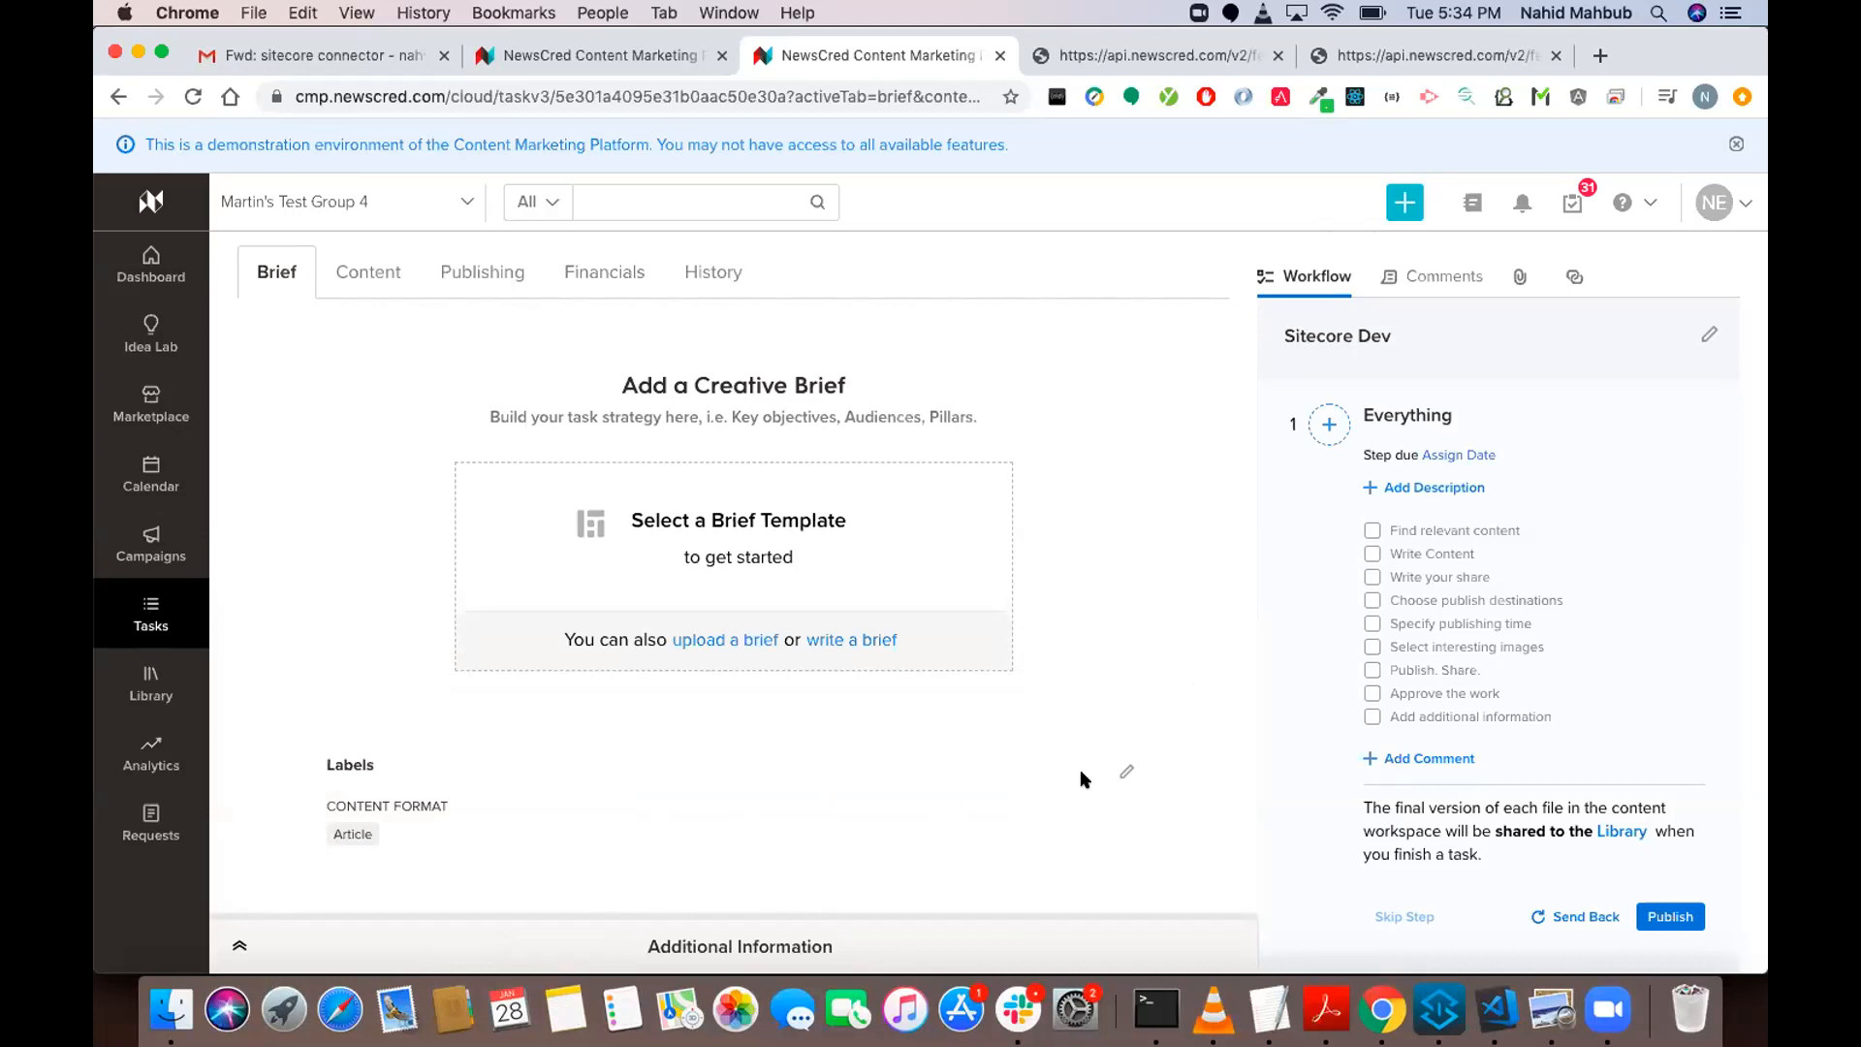
Start editing the task's labels and set Sitecore Workflow to Publish.
click(1124, 772)
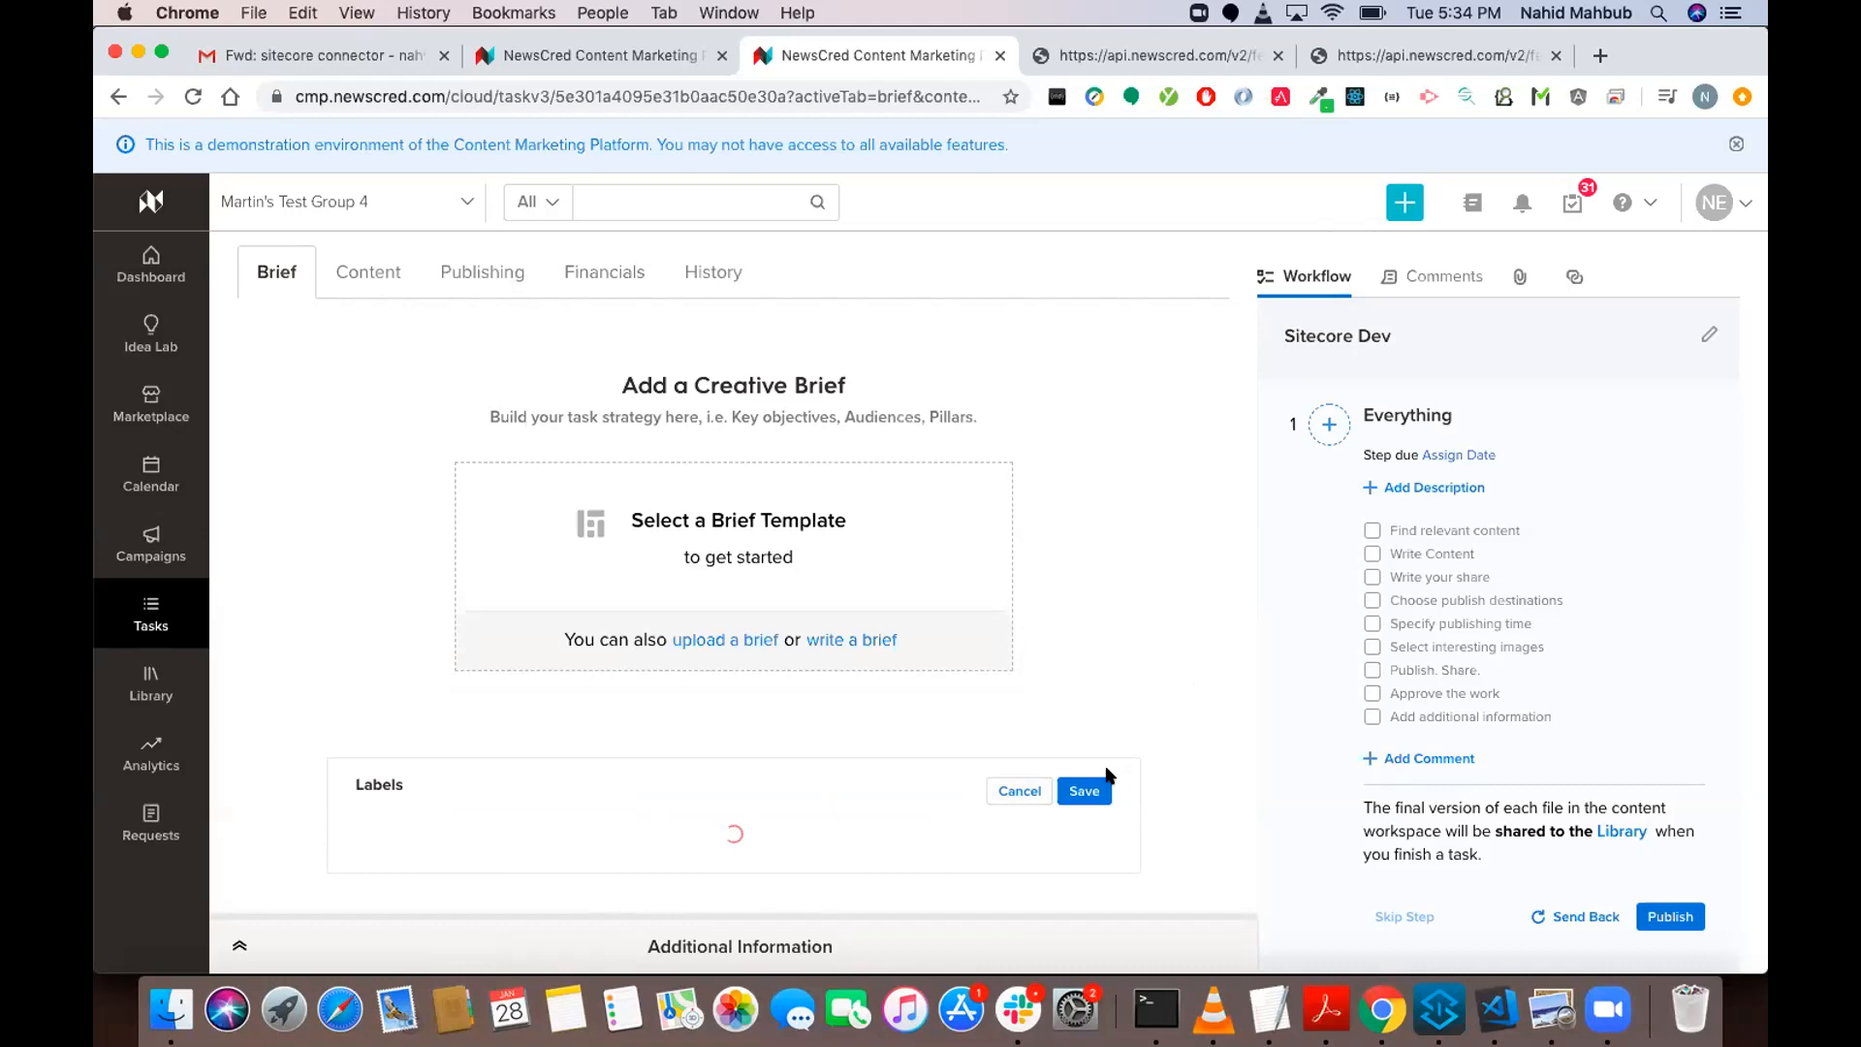
scroll(729, 723, down, 10)
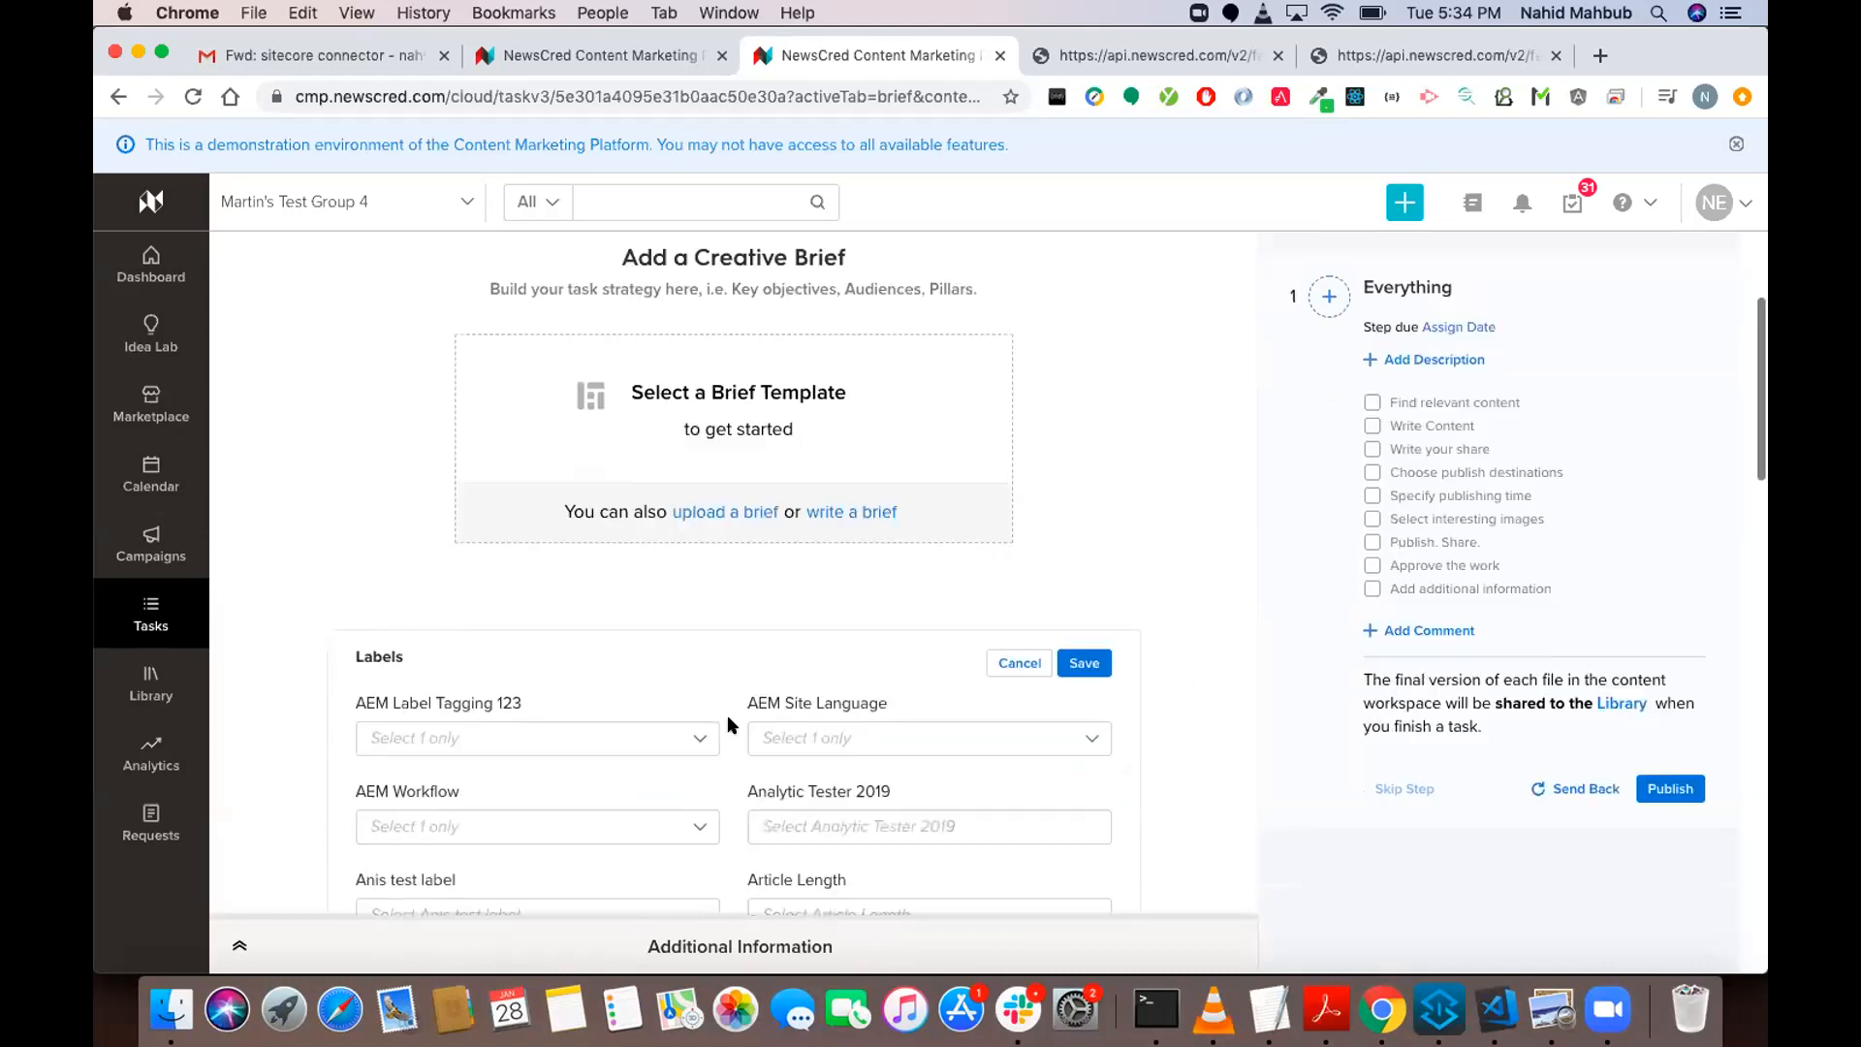
scroll(728, 723, down, 15)
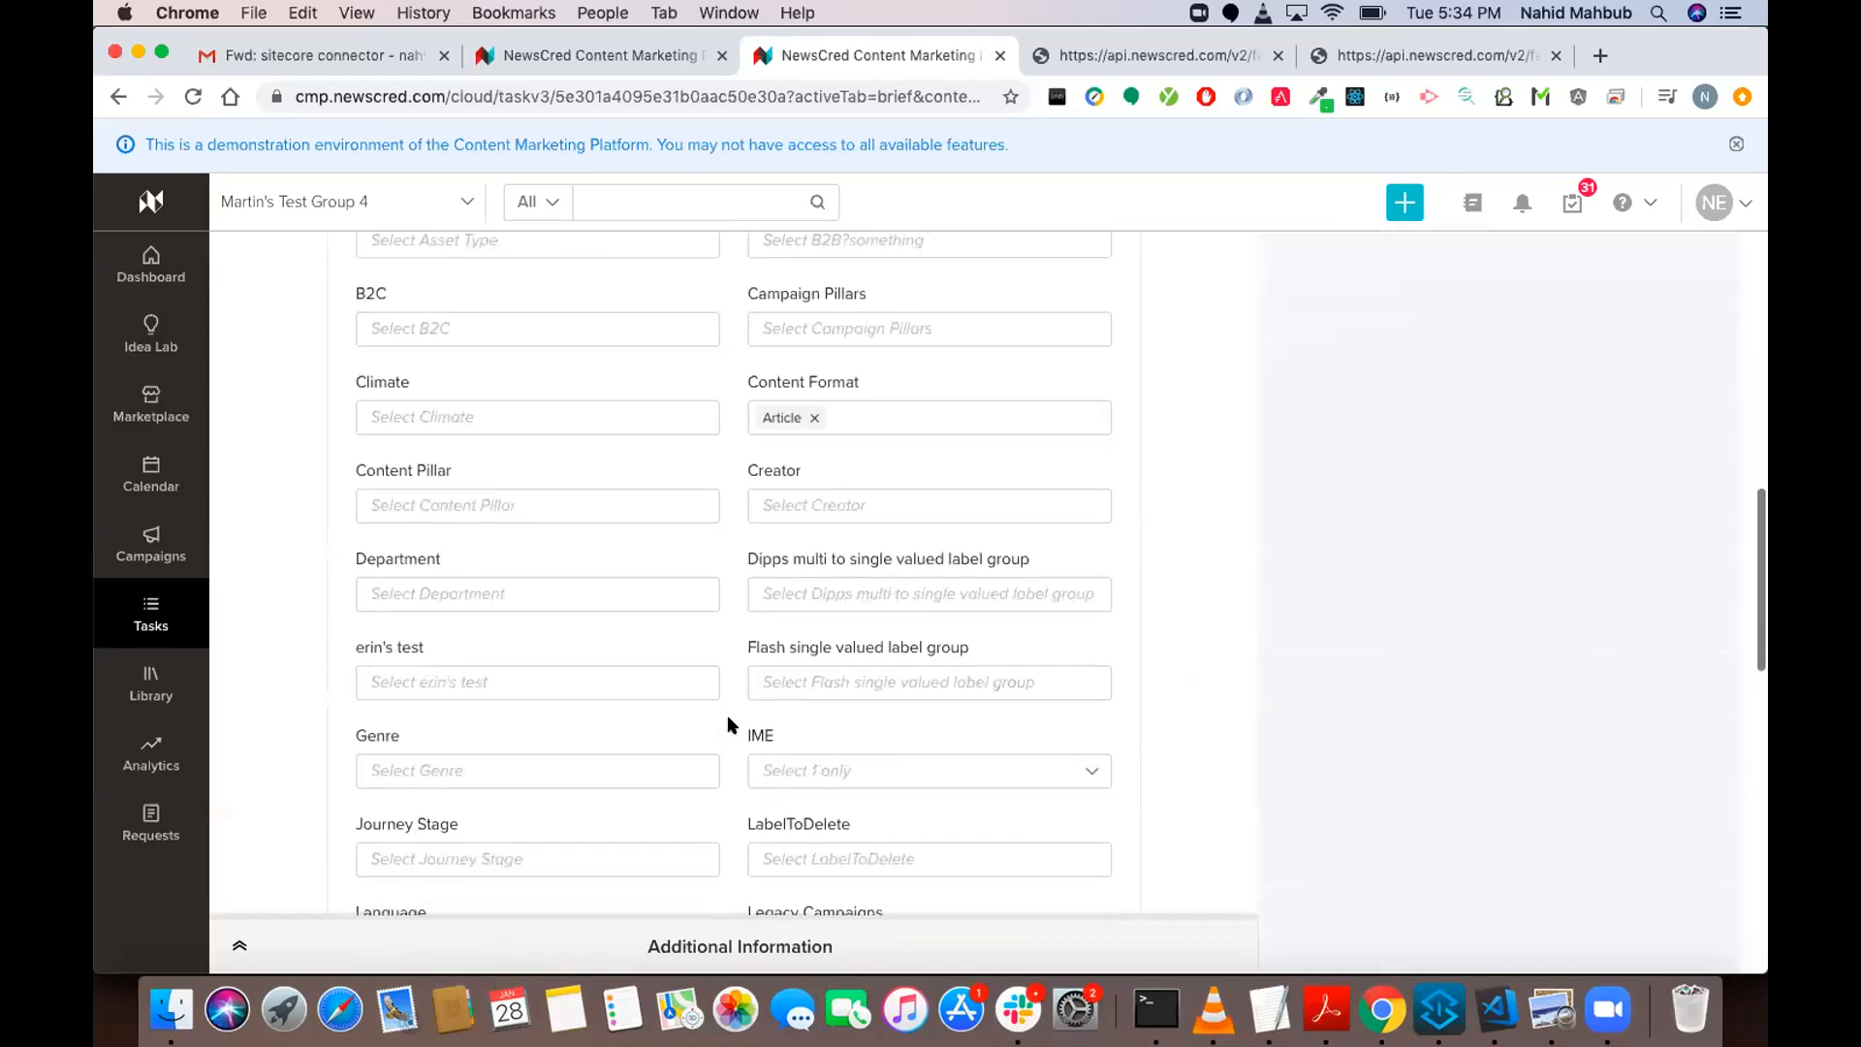
scroll(729, 725, up, 1)
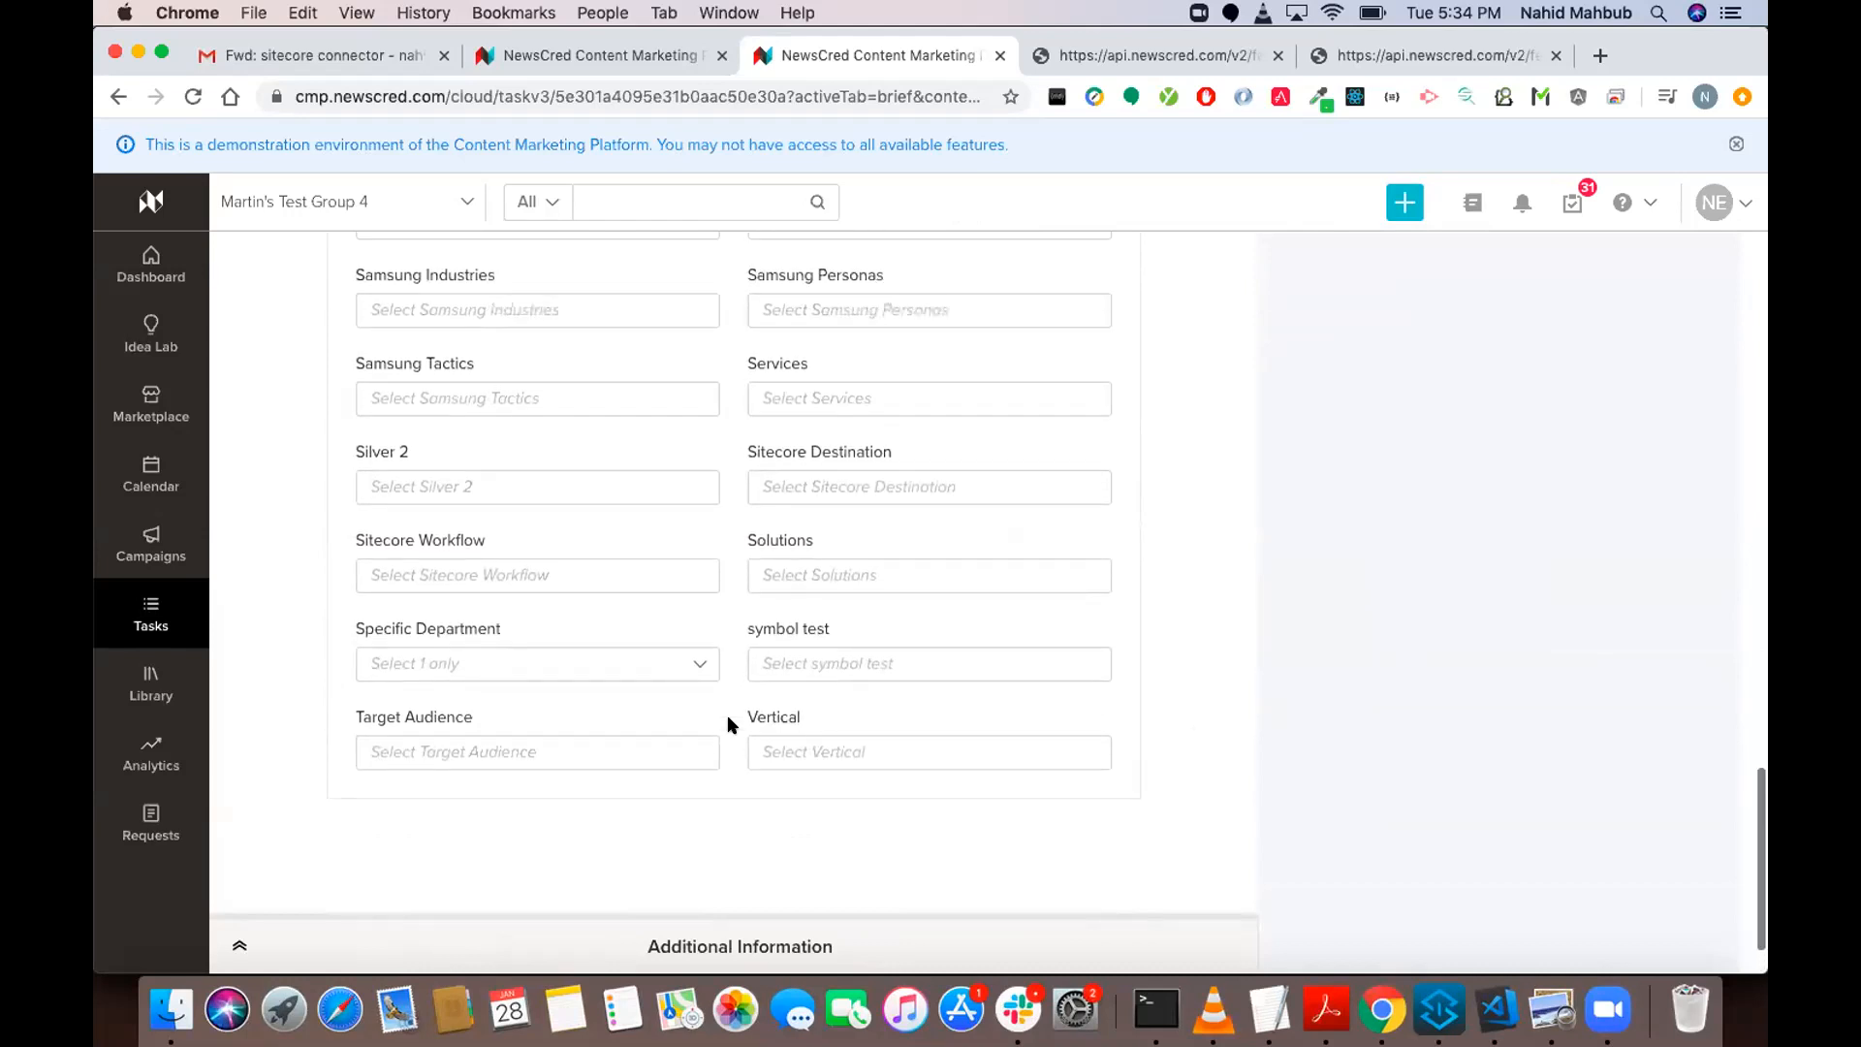
click(513, 576)
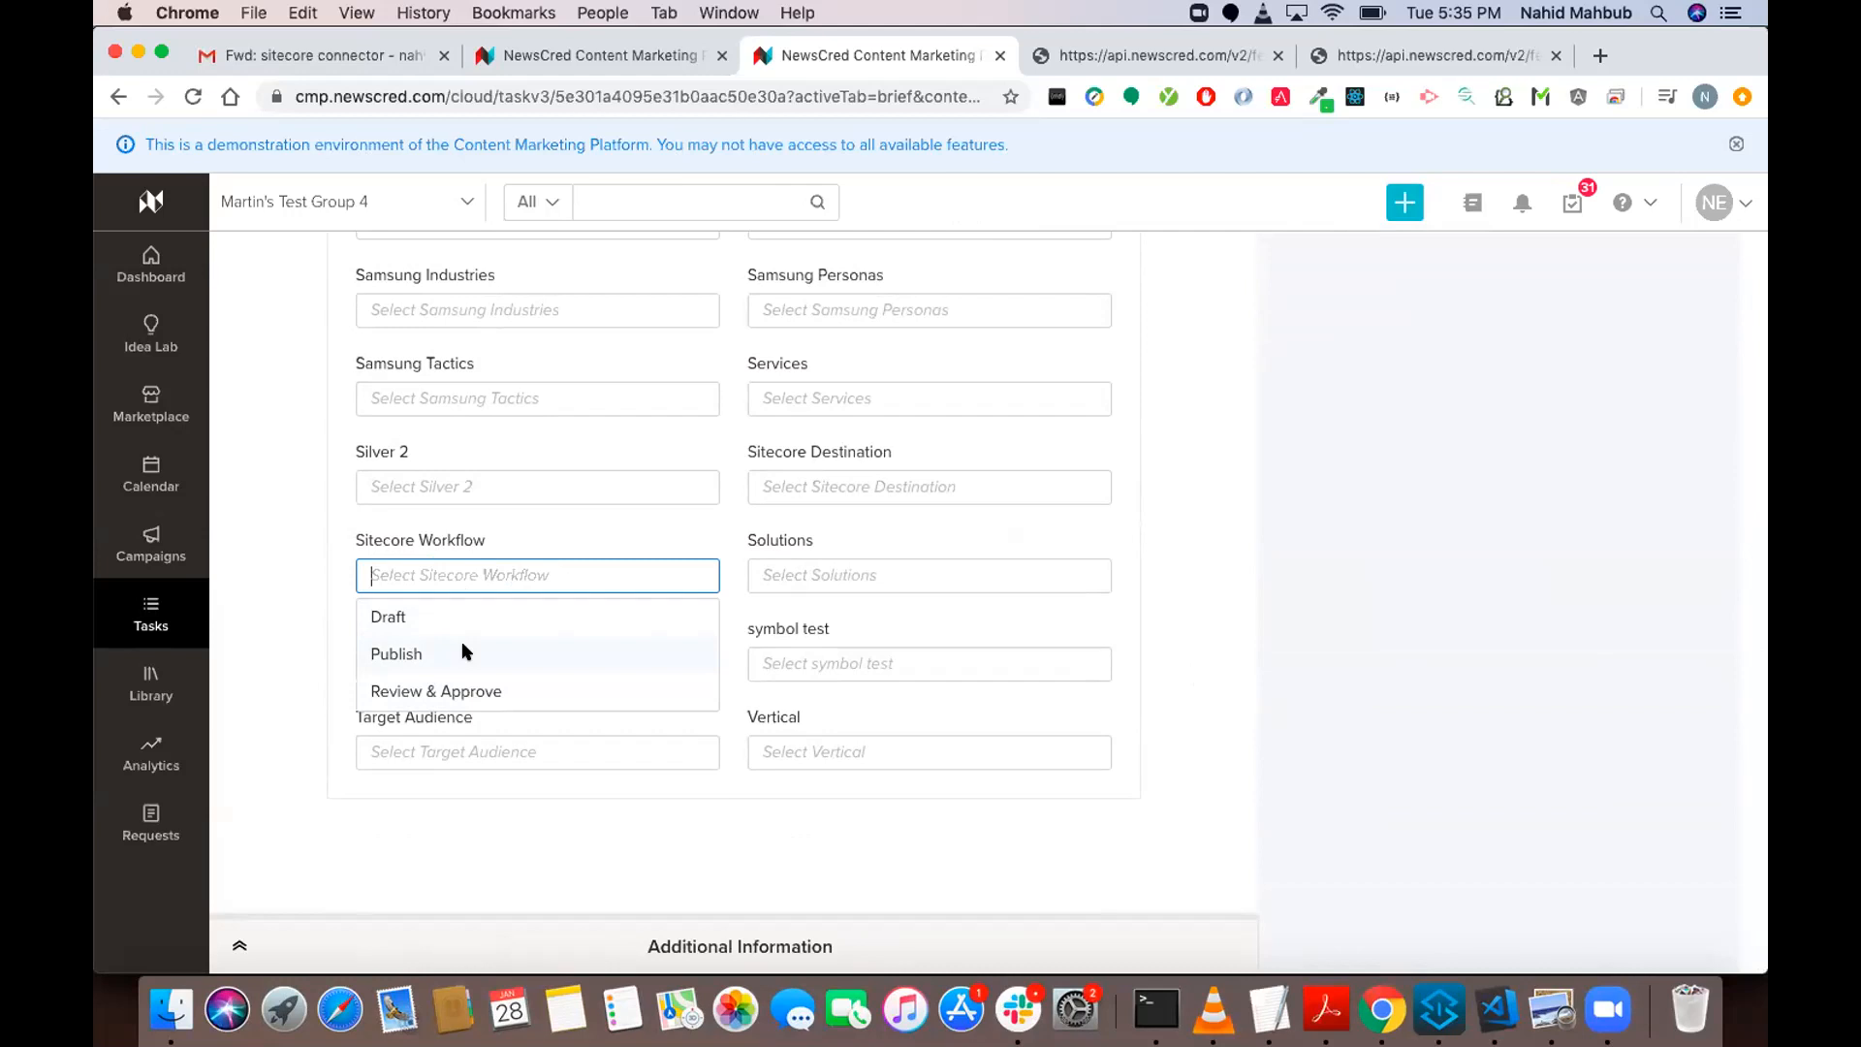
click(420, 655)
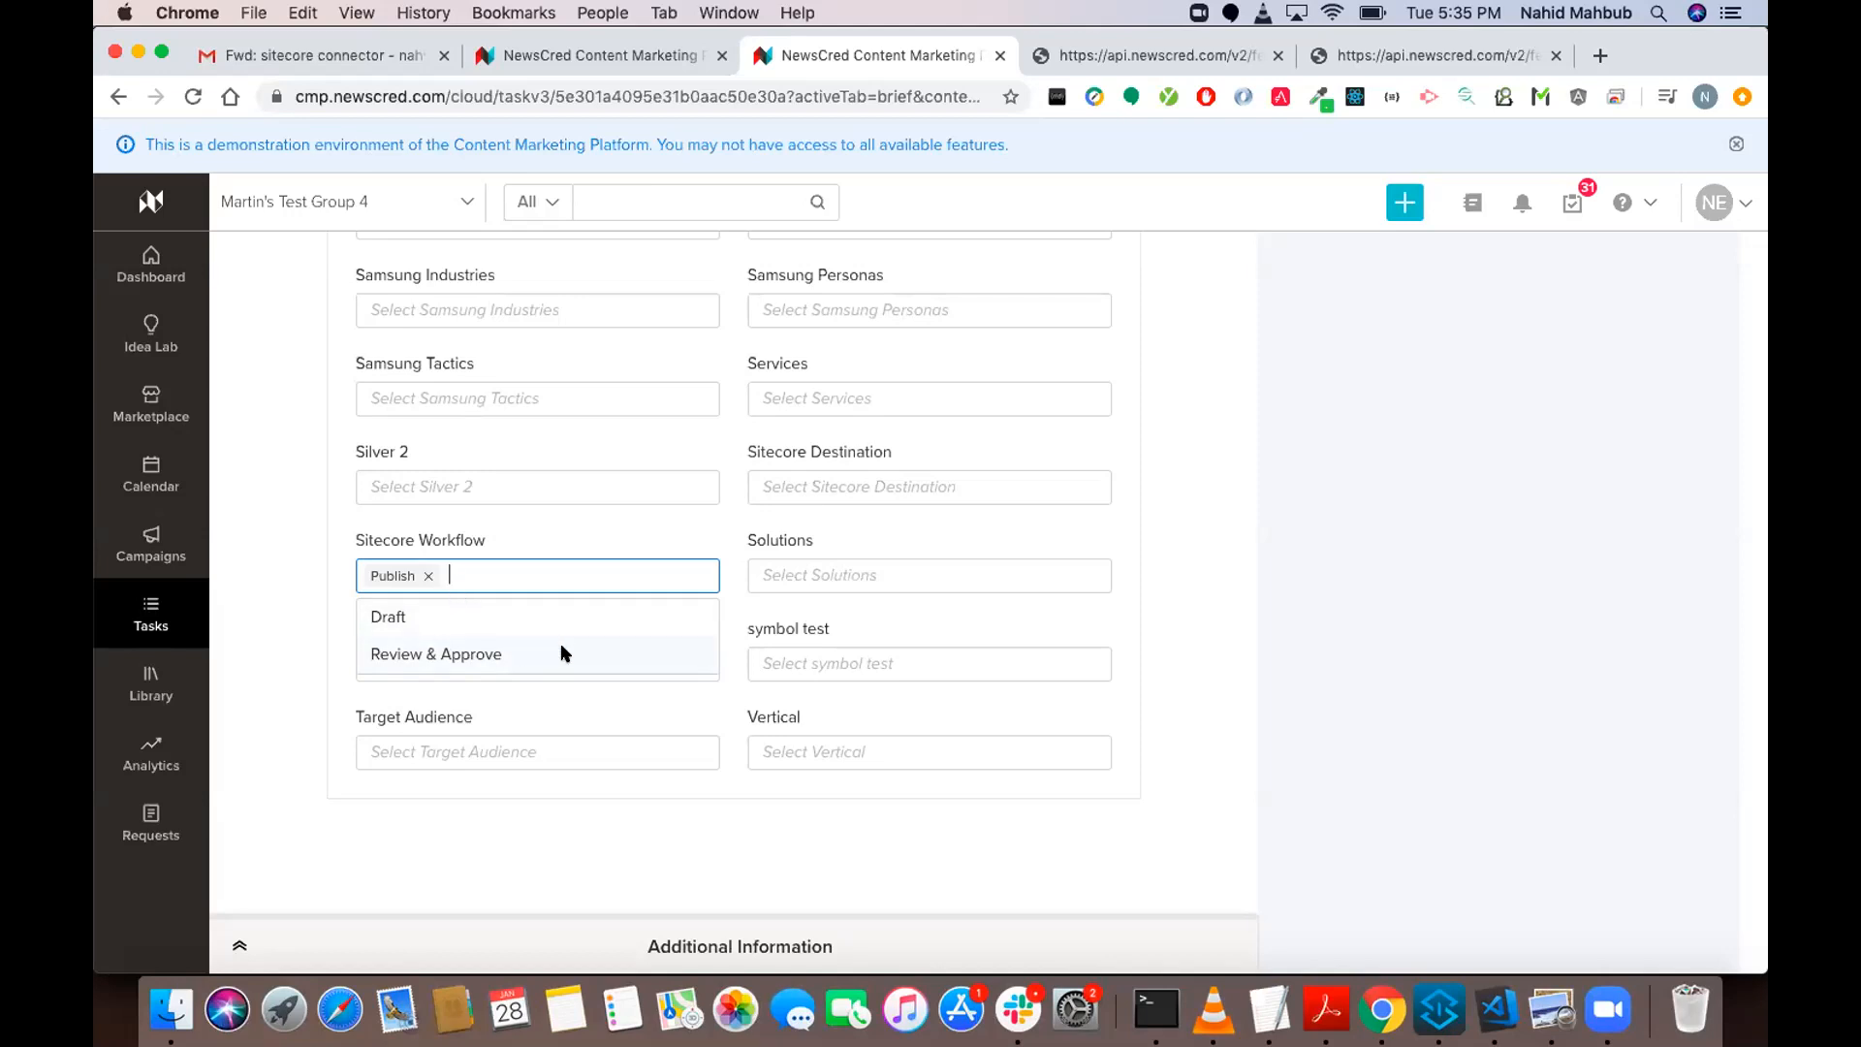
click(312, 627)
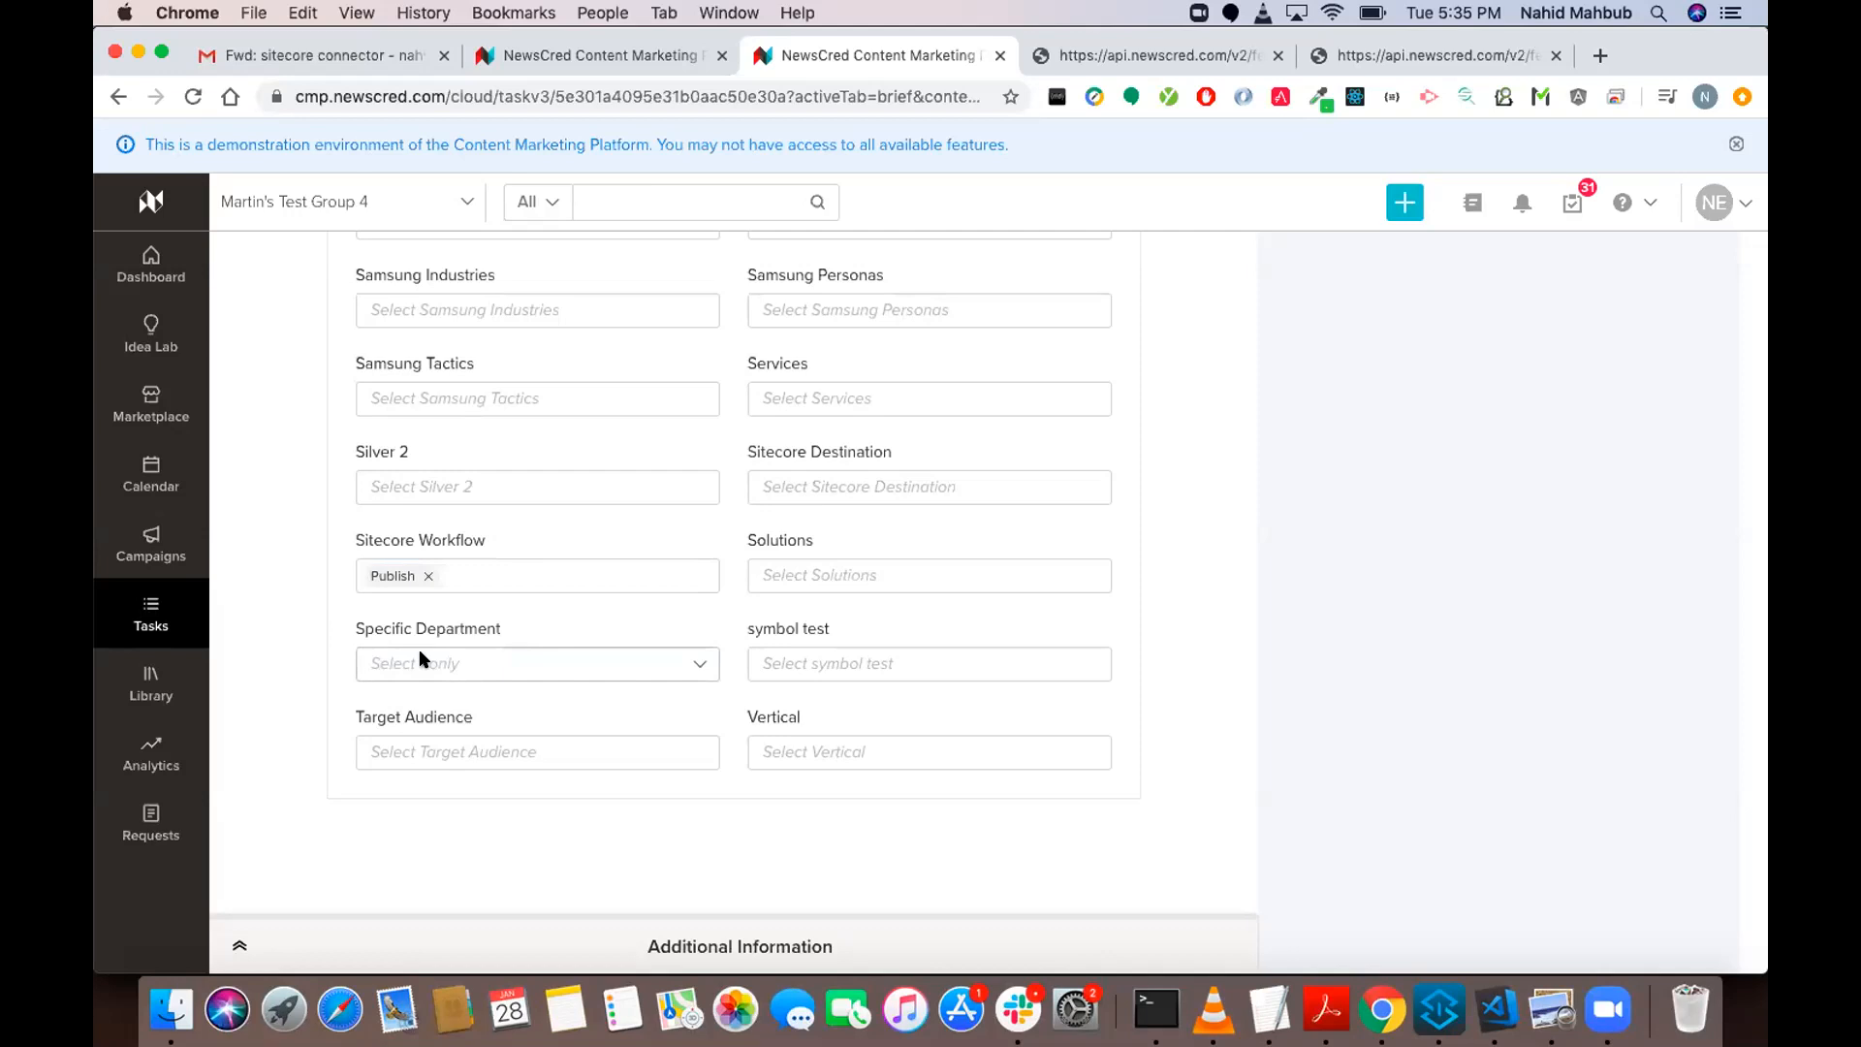
click(461, 656)
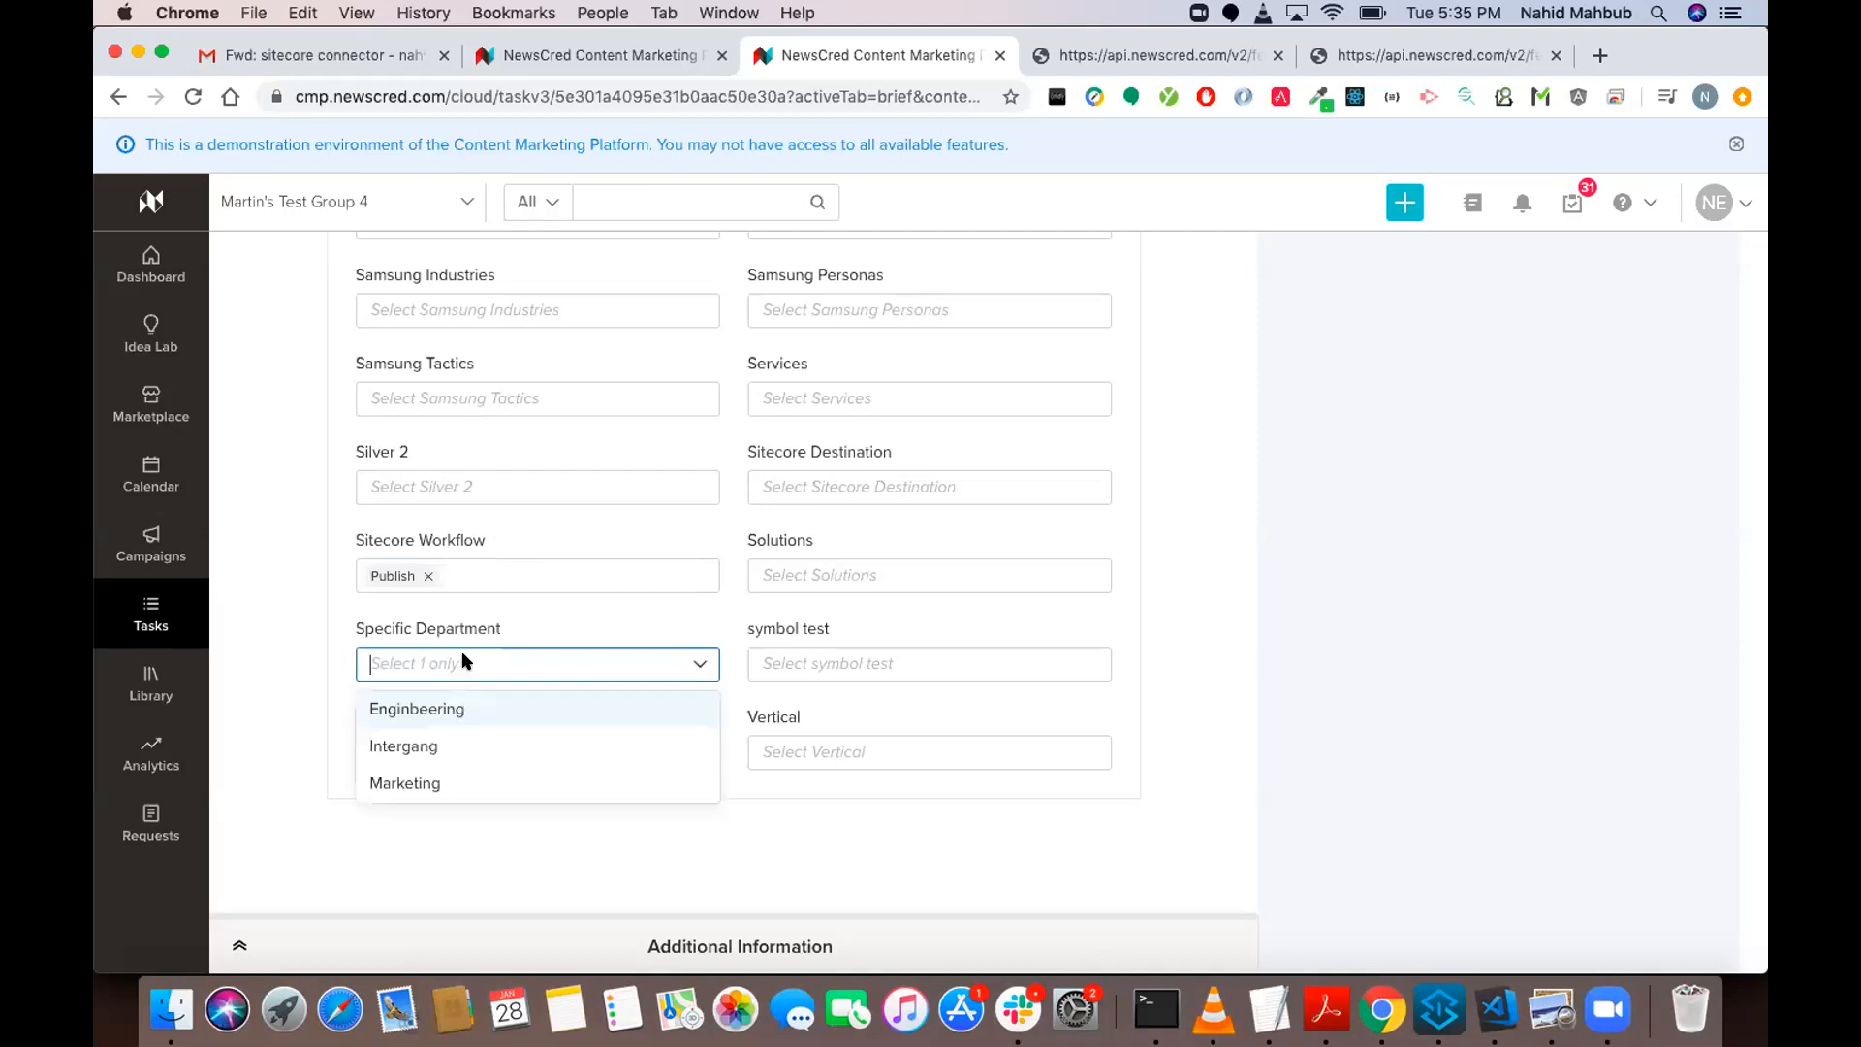
click(590, 601)
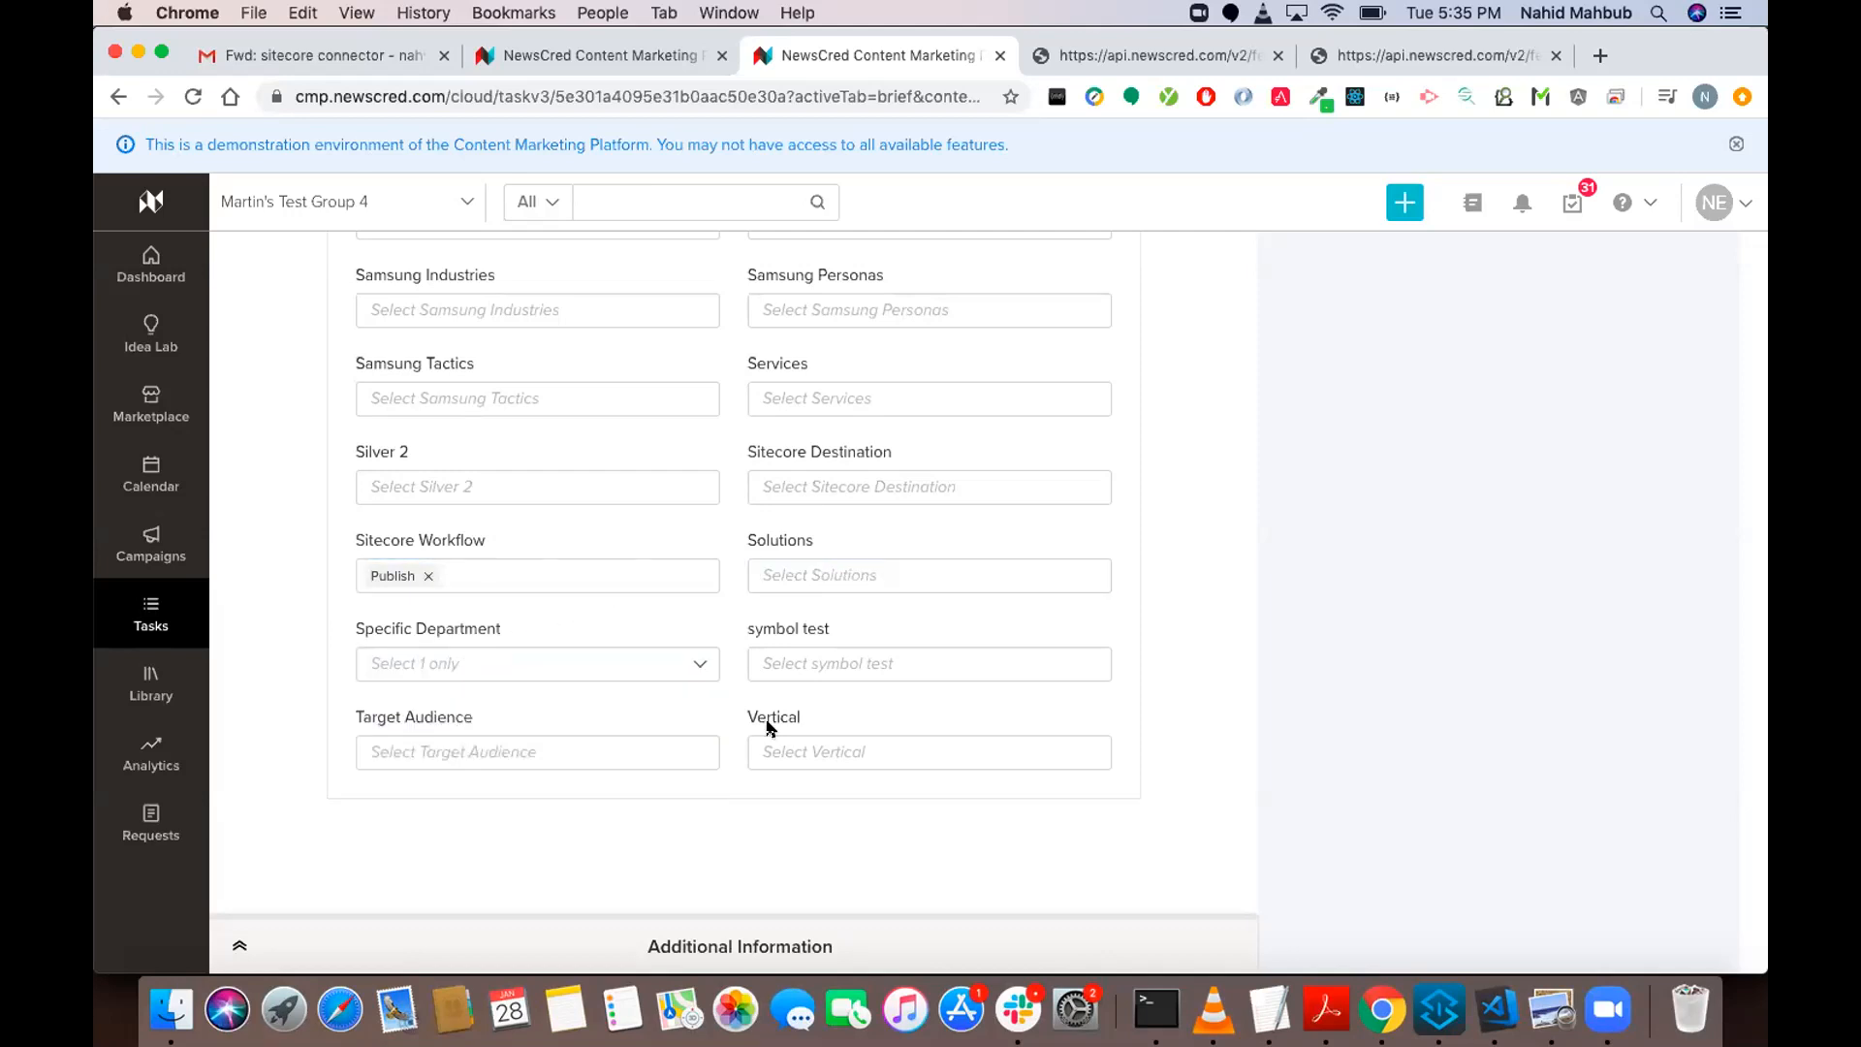
Set the Sitecore Destination label to Category1 and save the task's labels.
scroll(947, 653, up, 2)
click(850, 584)
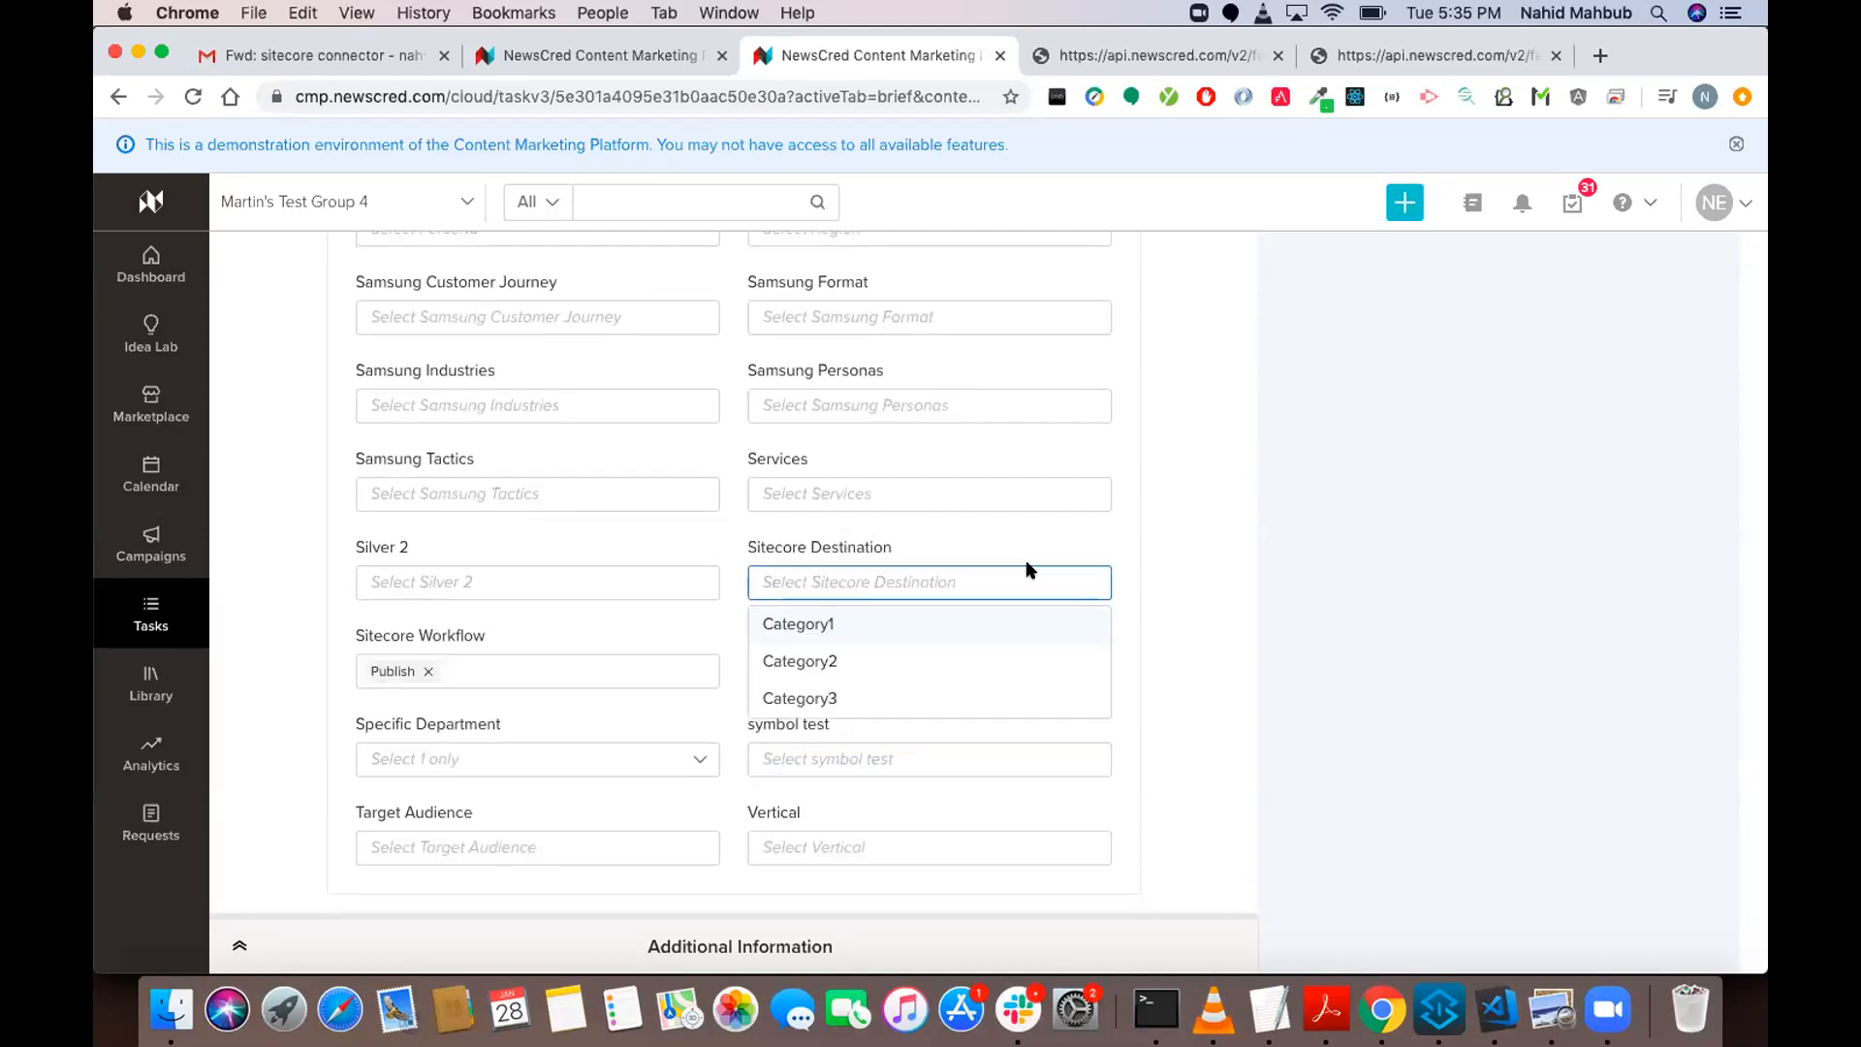
click(925, 626)
click(1157, 630)
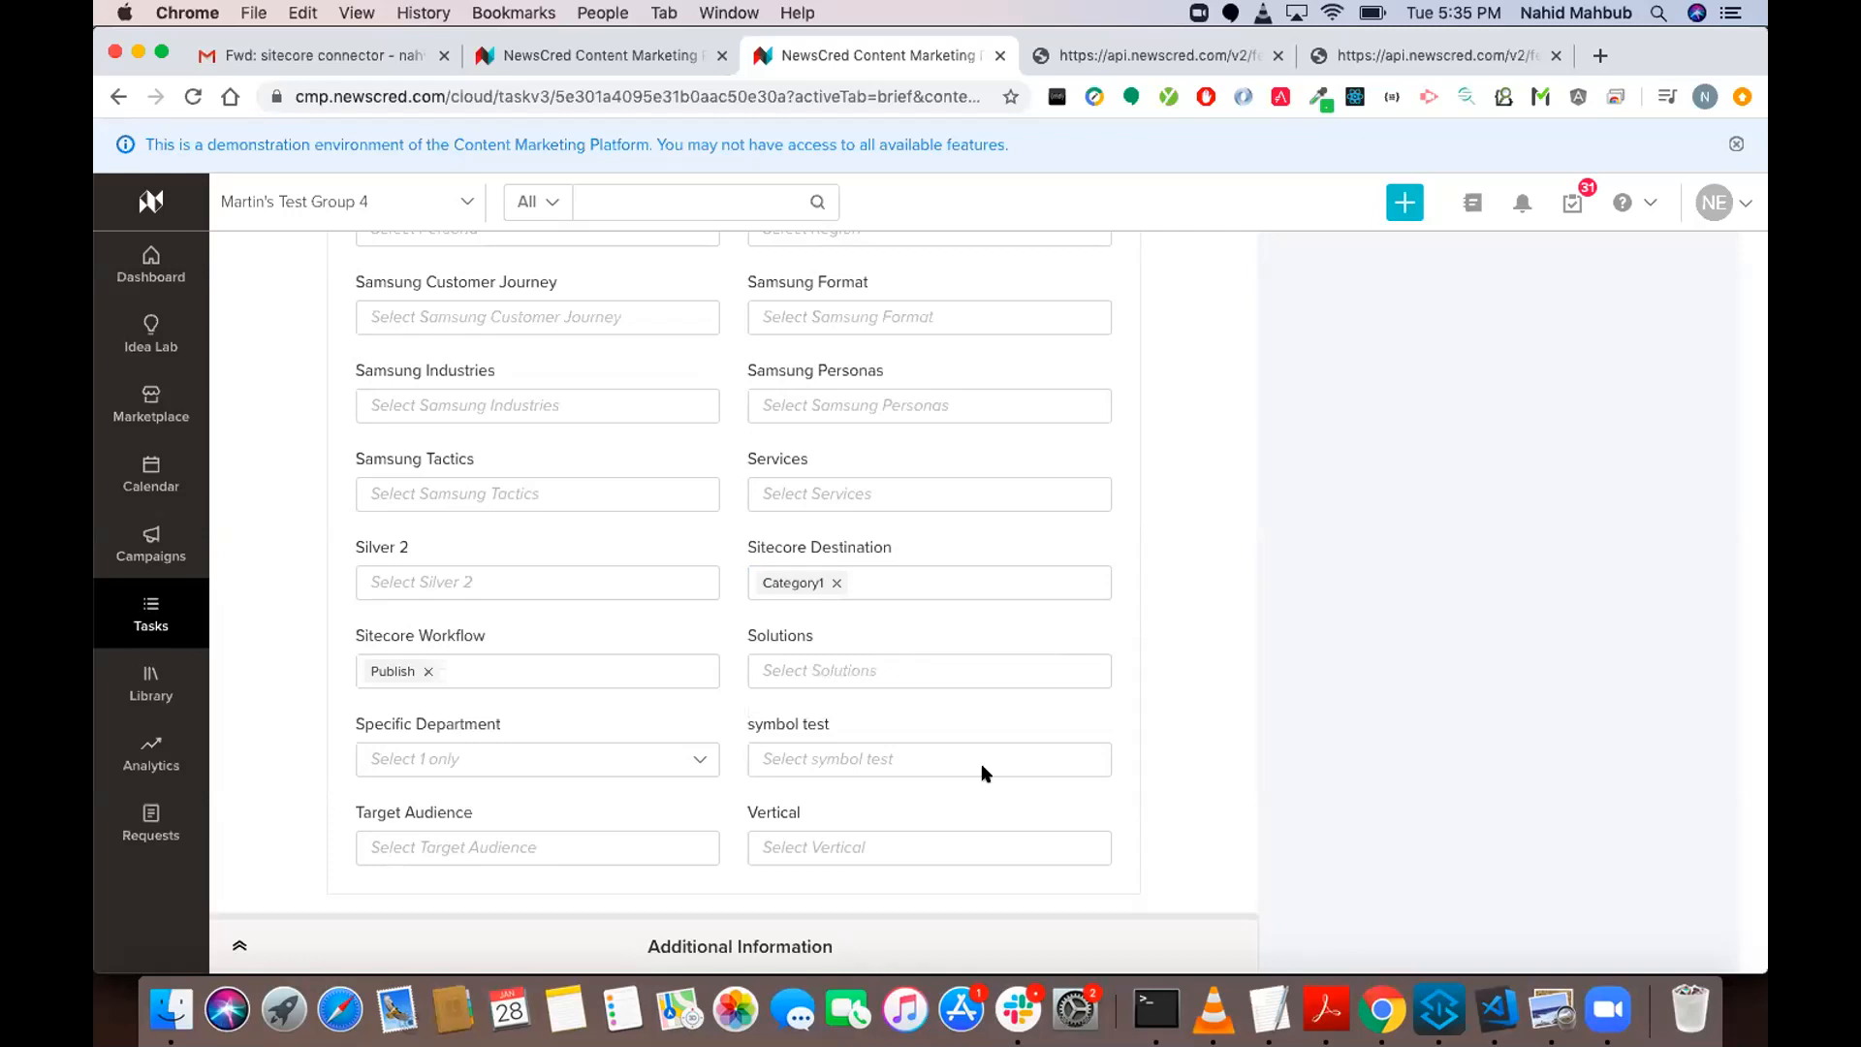
scroll(1155, 659, up, 5)
scroll(1157, 662, up, 10)
click(1075, 504)
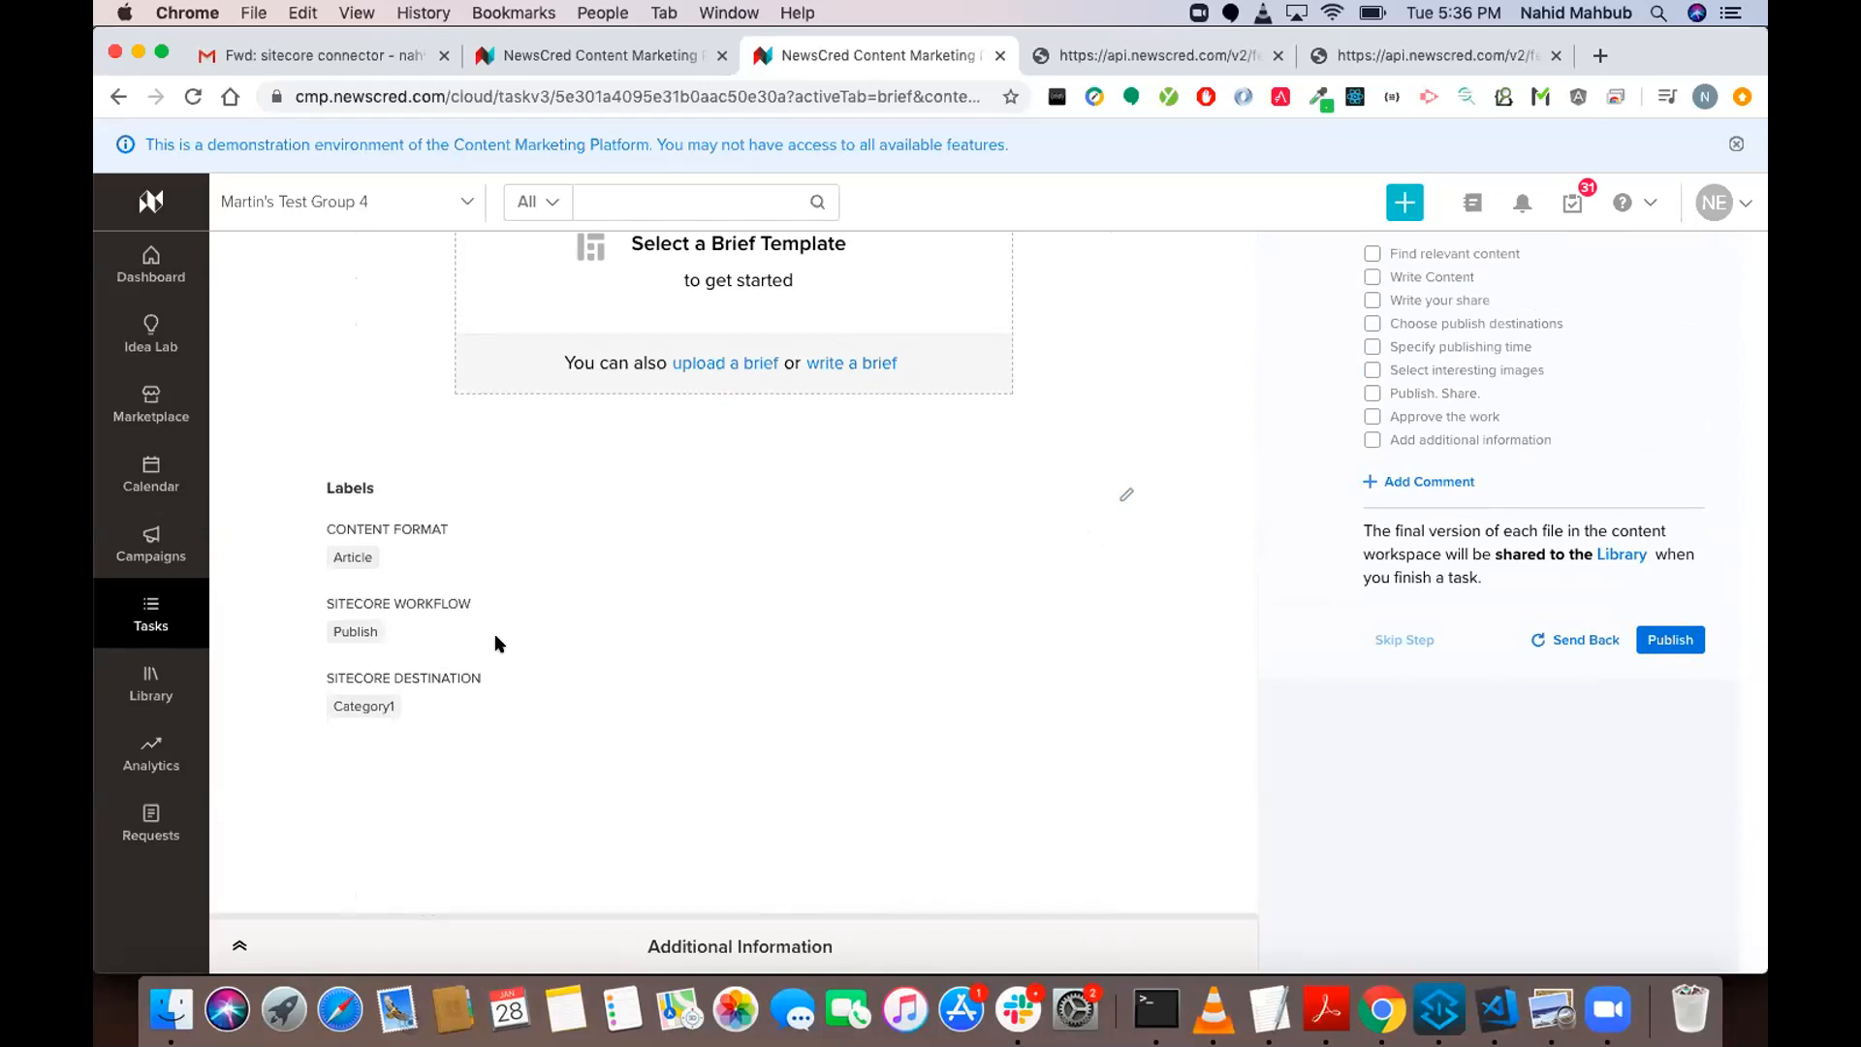
Check both CTA links in the additional information, save it again, and look over the labels in the brief.
click(789, 933)
scroll(909, 771, down, 5)
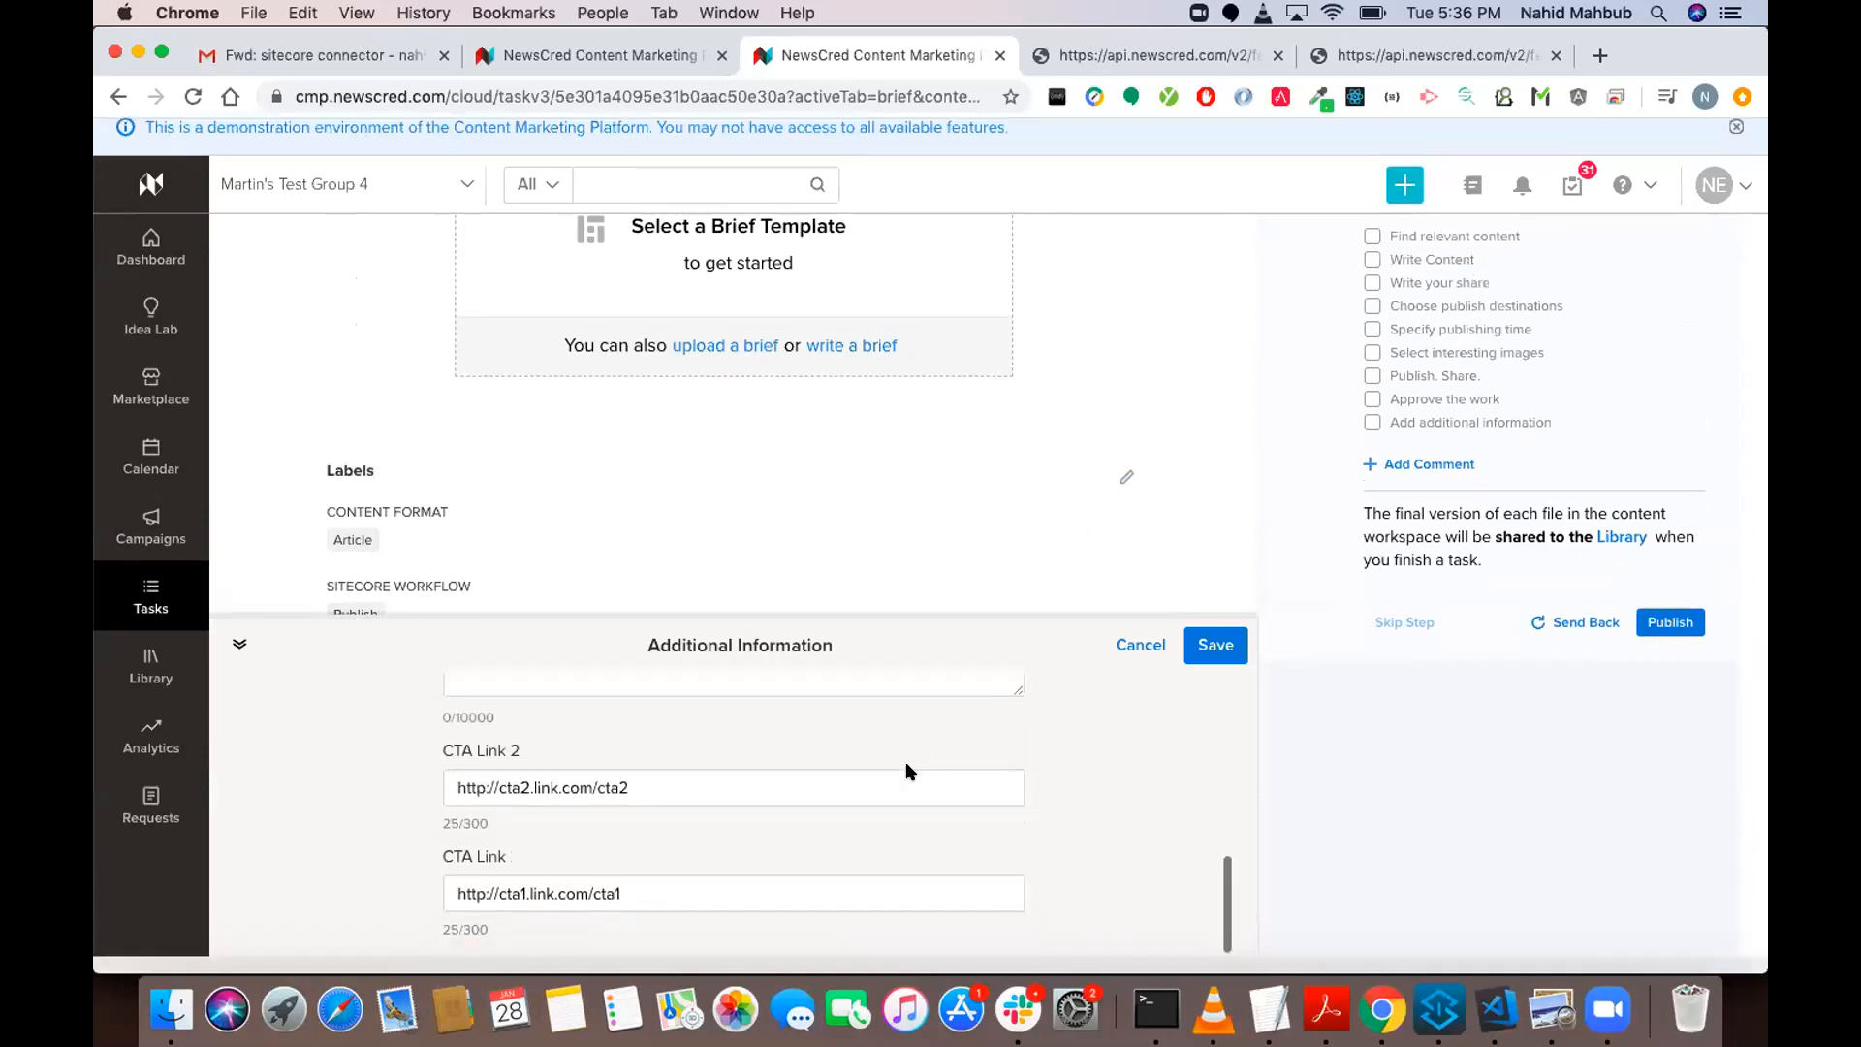
click(1210, 667)
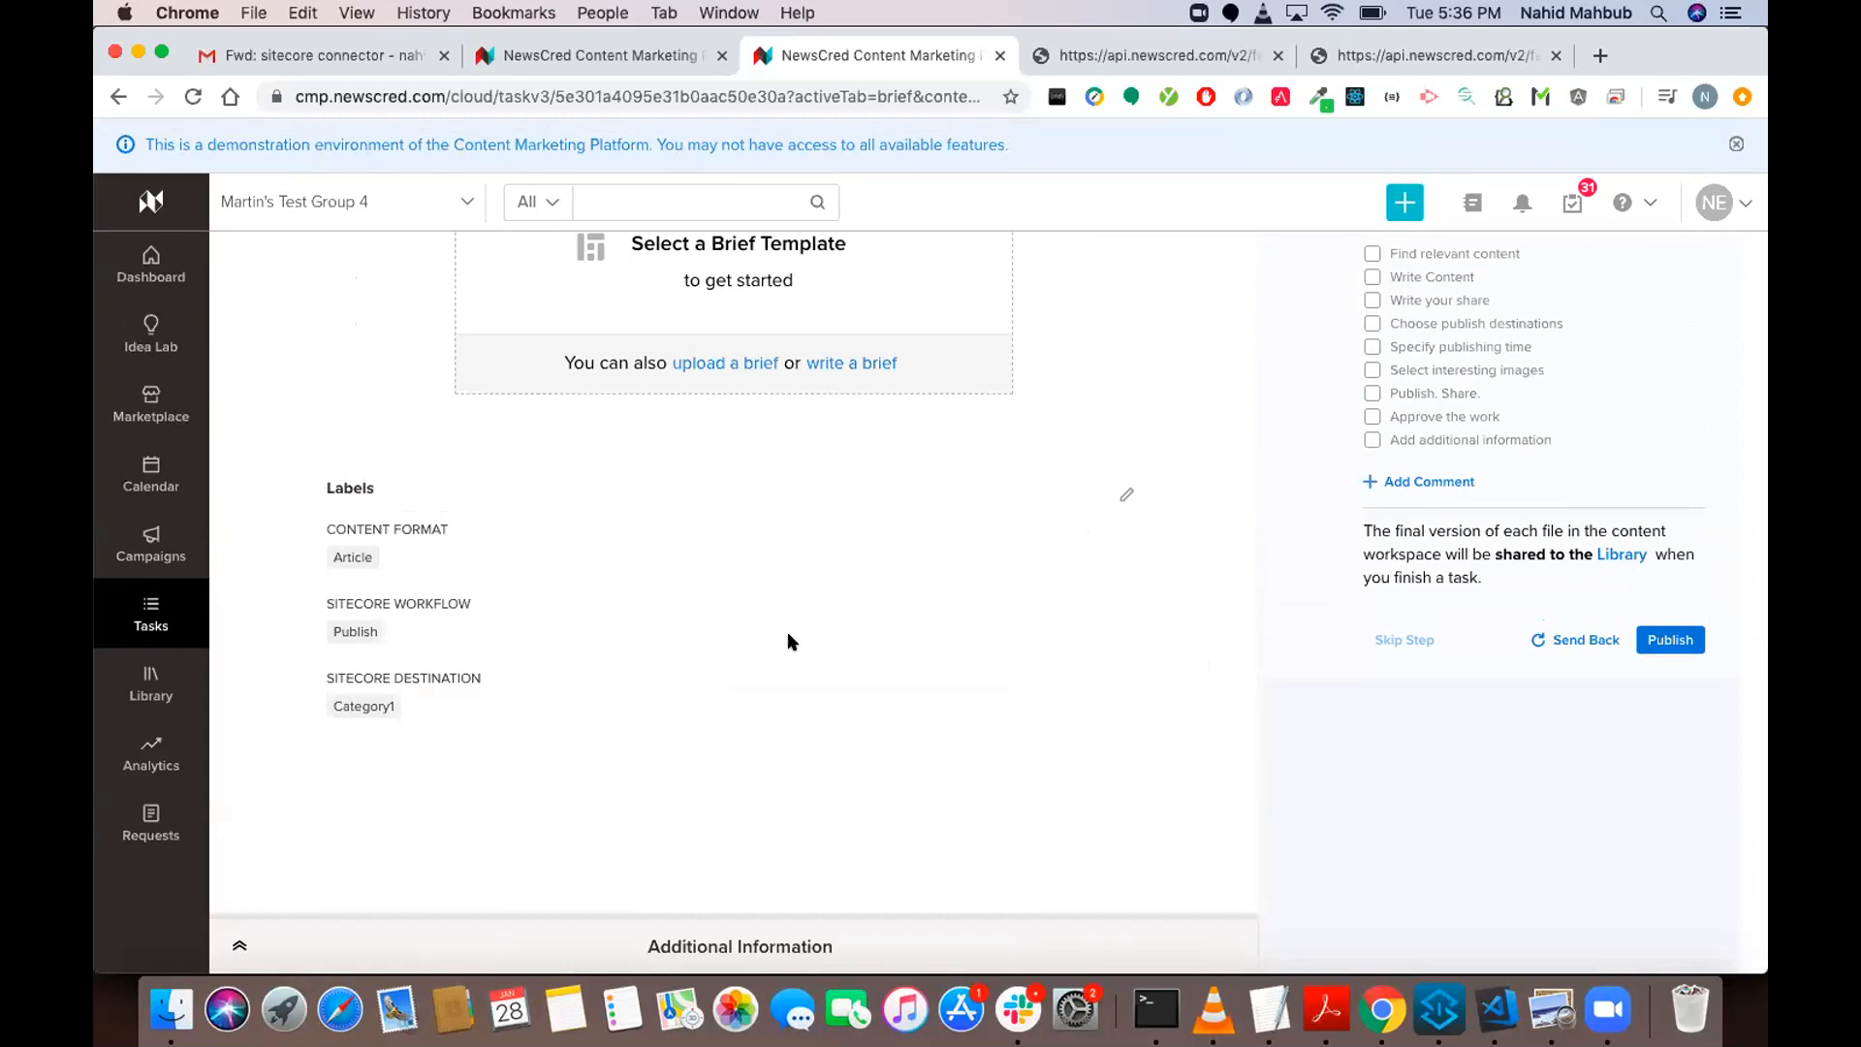
scroll(788, 635, up, 5)
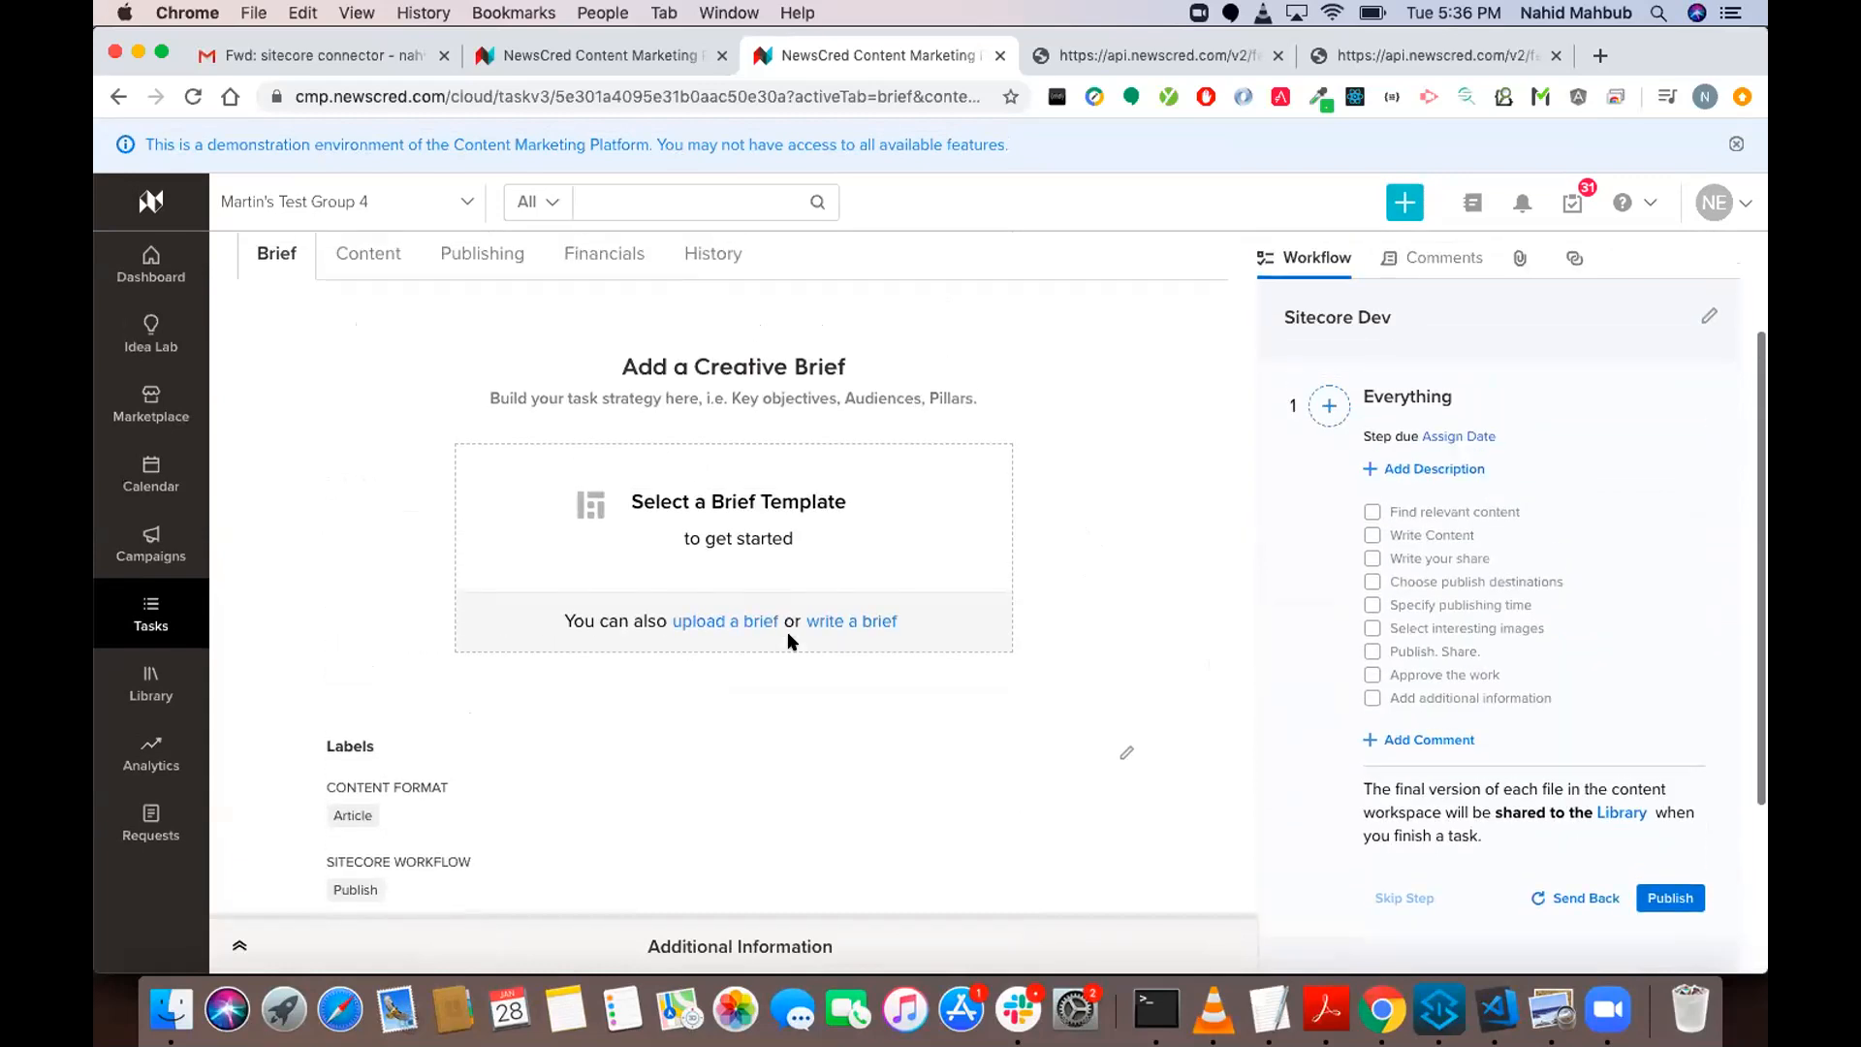
scroll(515, 293, up, 1)
scroll(515, 293, down, 1)
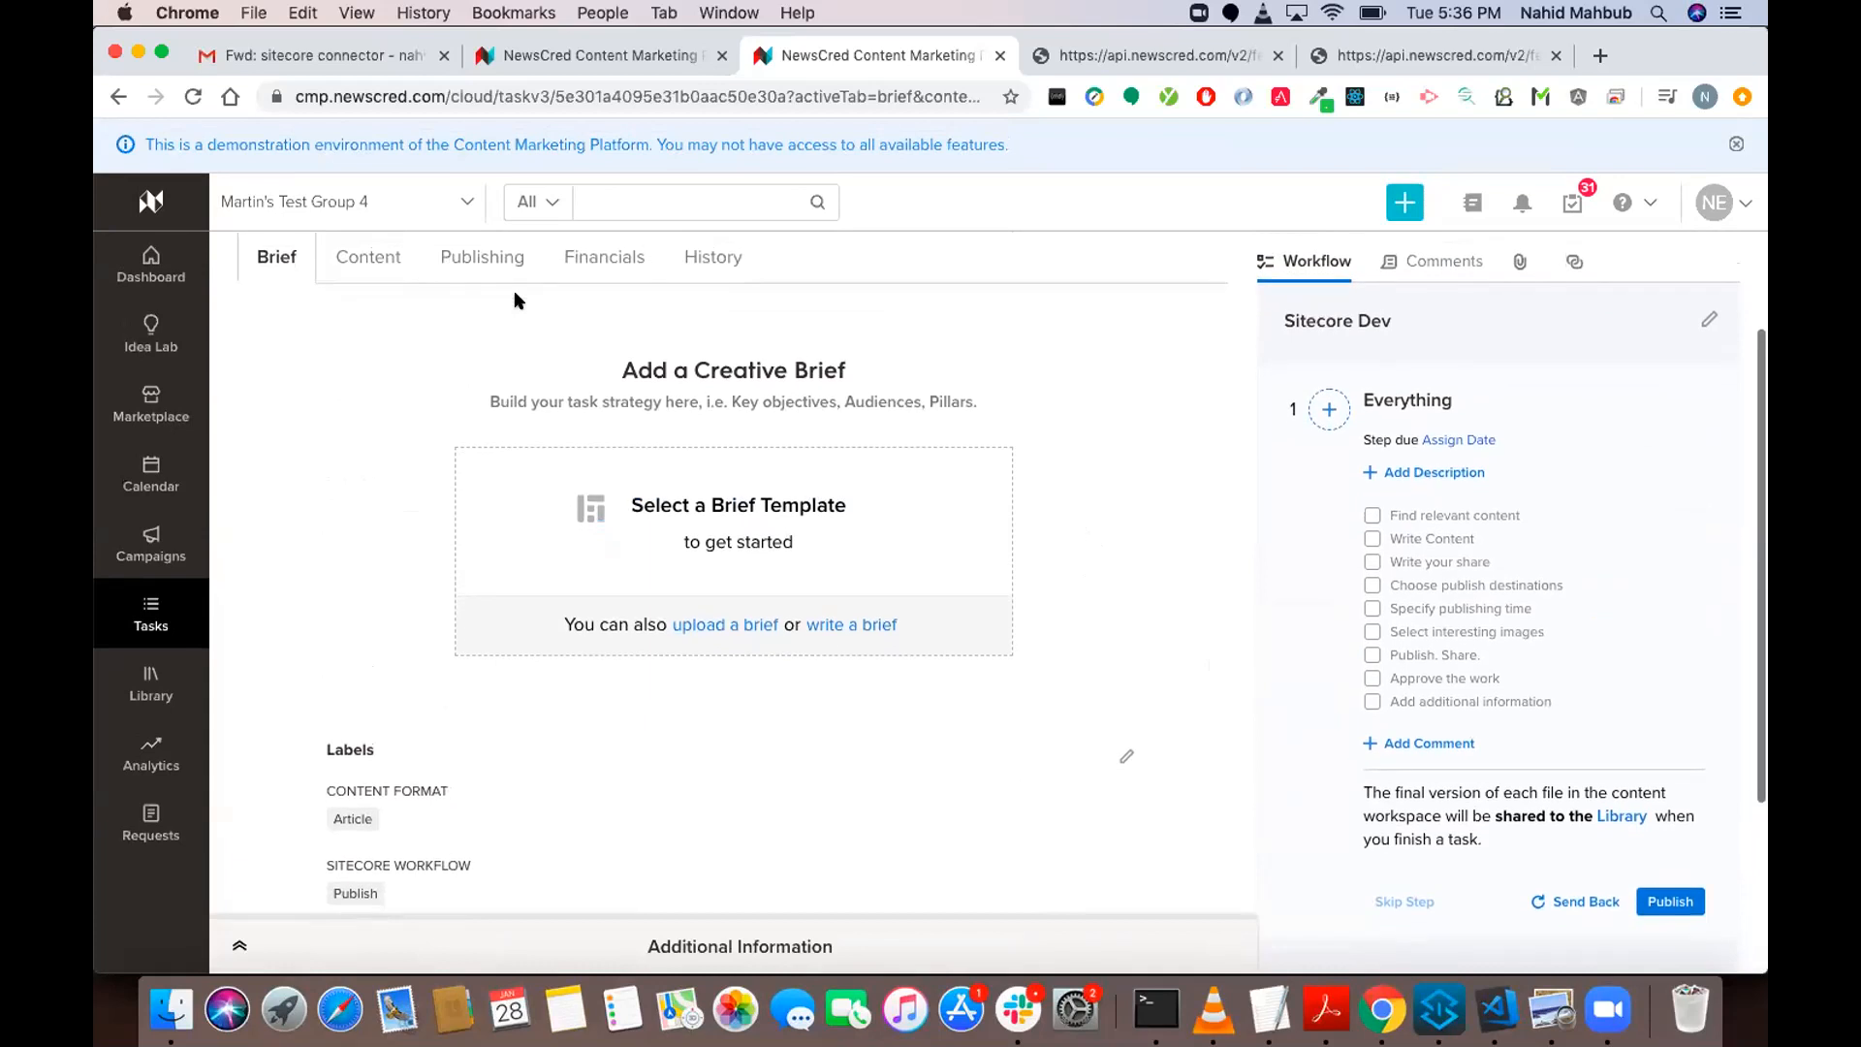
scroll(514, 299, down, 2)
scroll(516, 303, down, 2)
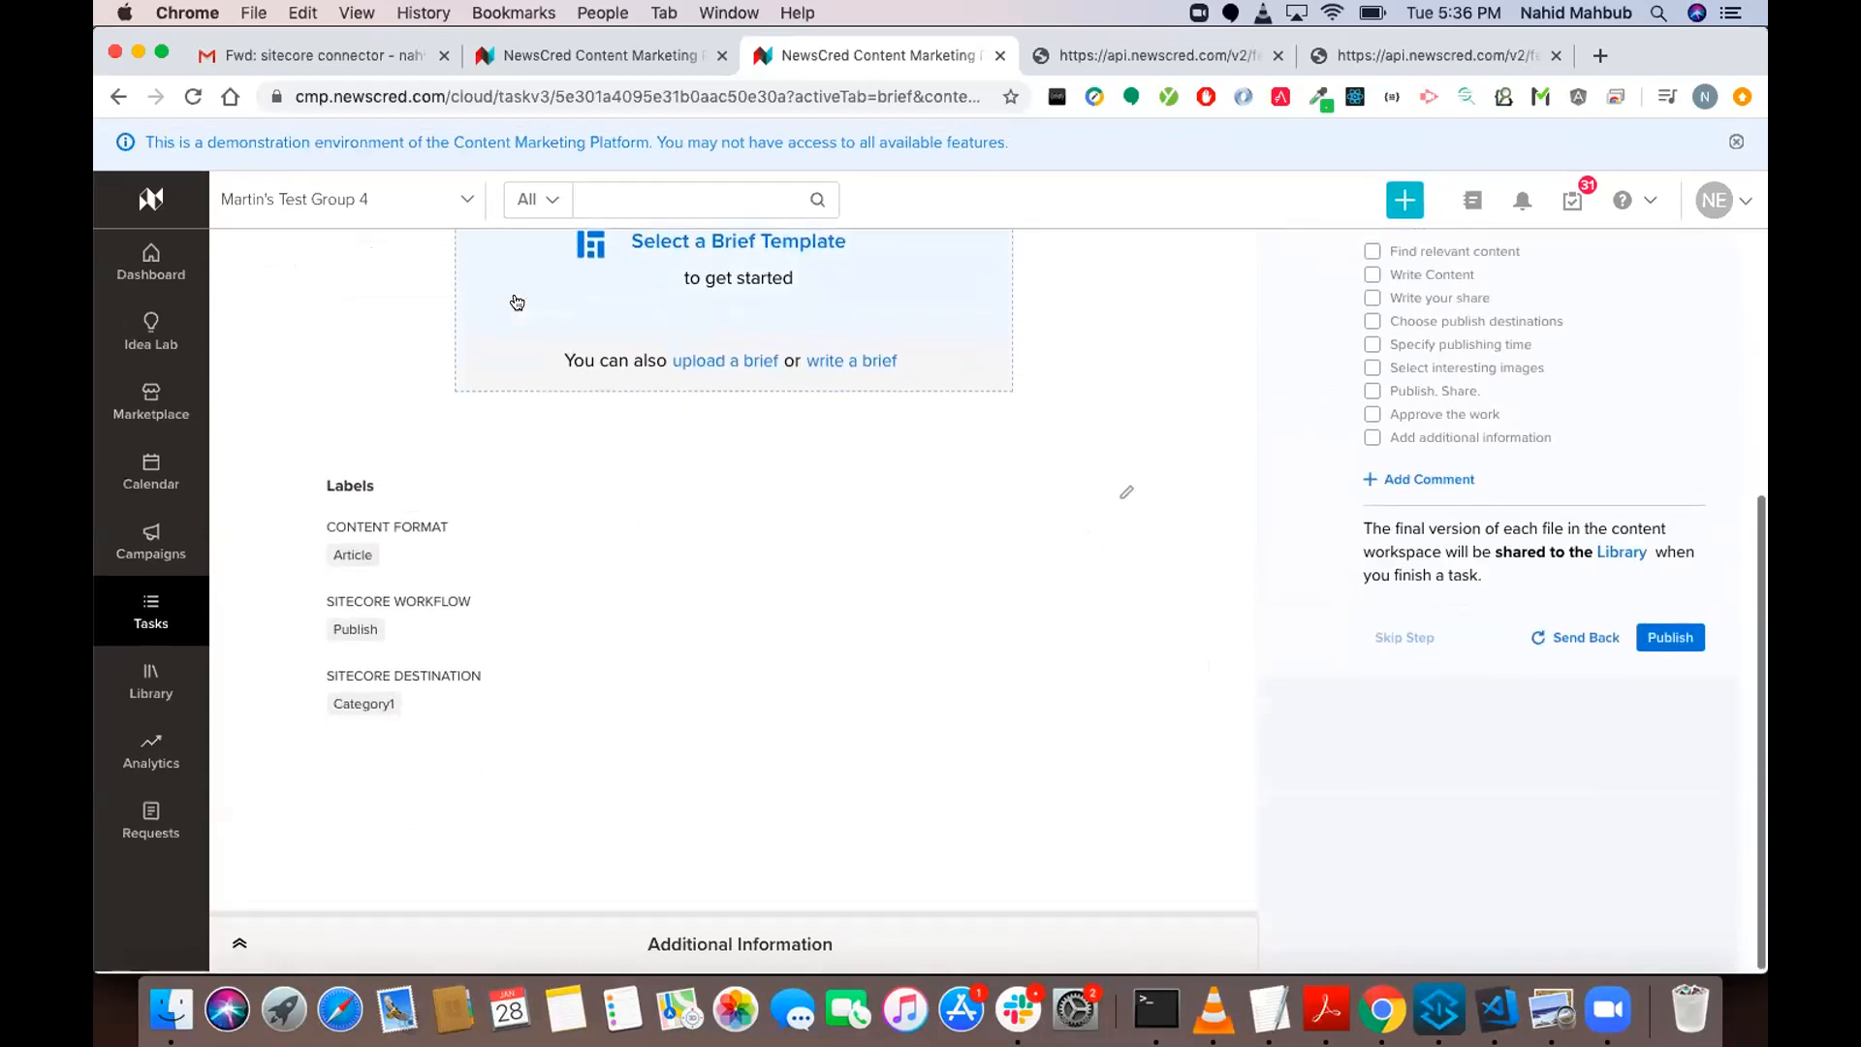
scroll(517, 303, up, 4)
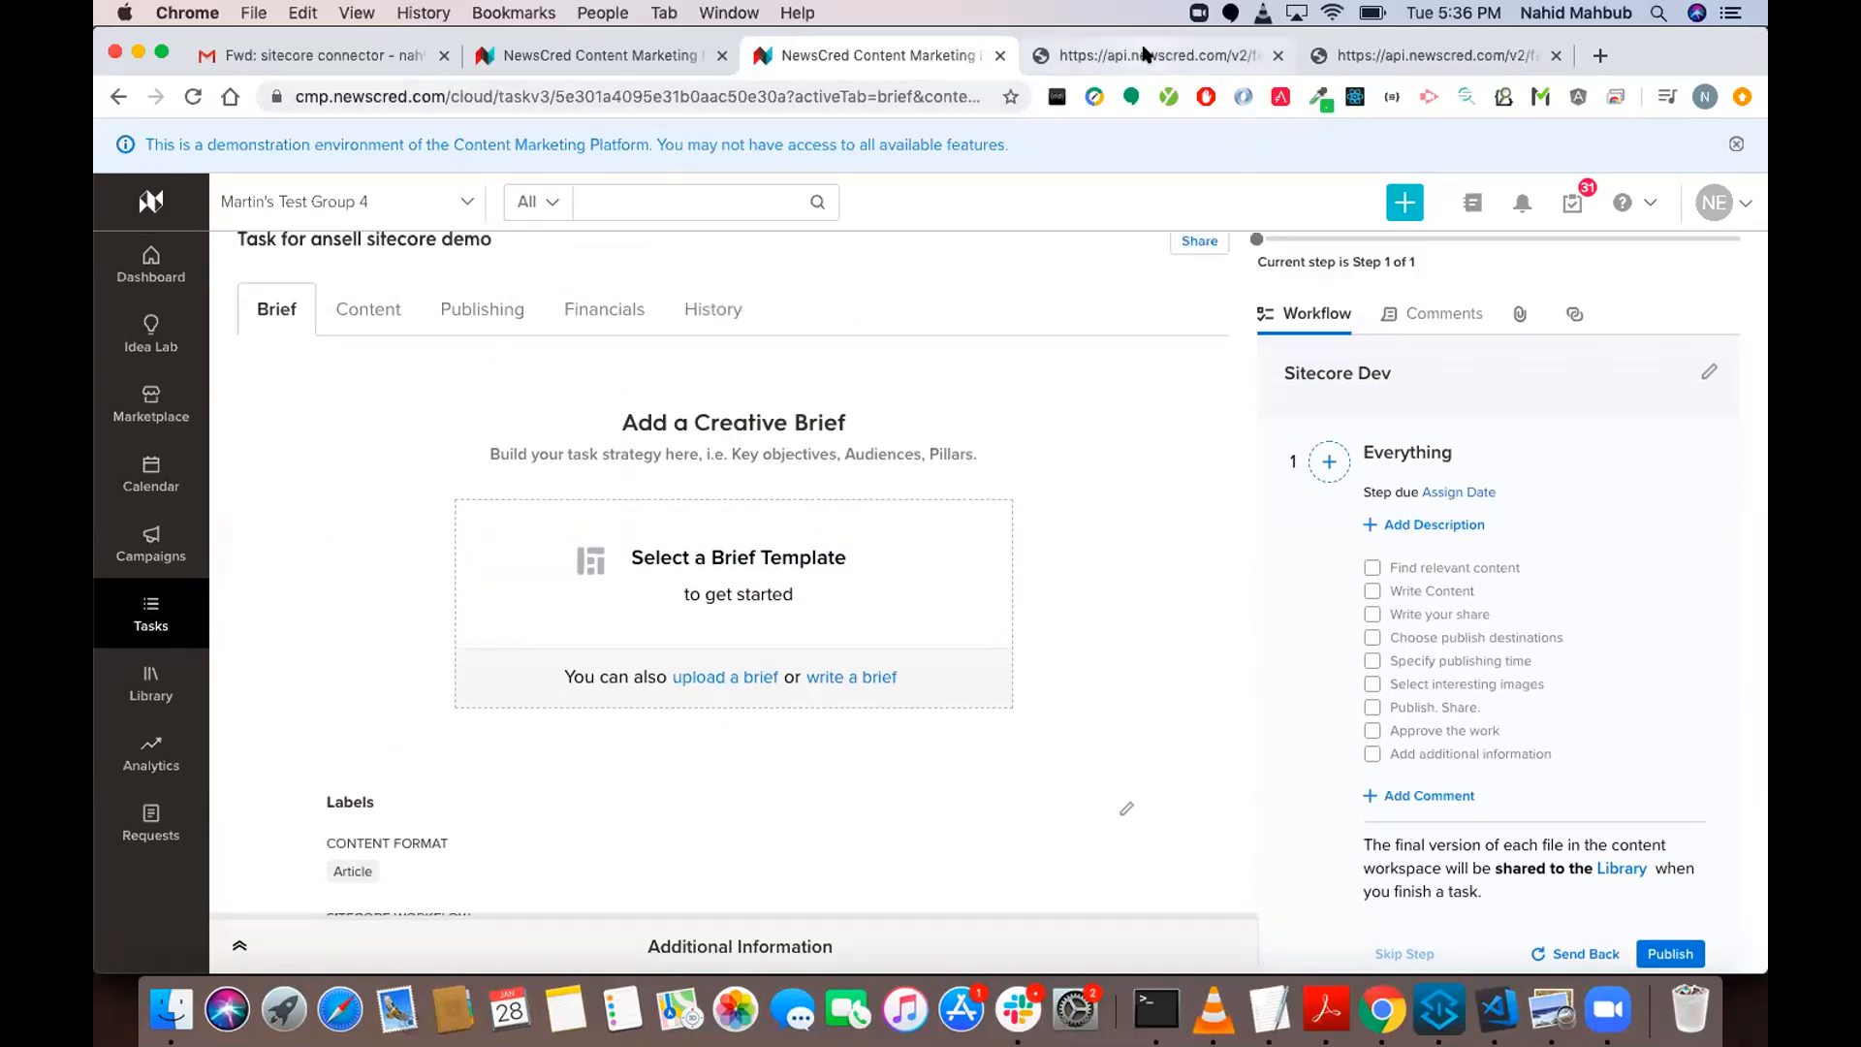
View the Sitecore feed's JSON output, followed by the feed's schema with its field titles and selectors.
click(1209, 53)
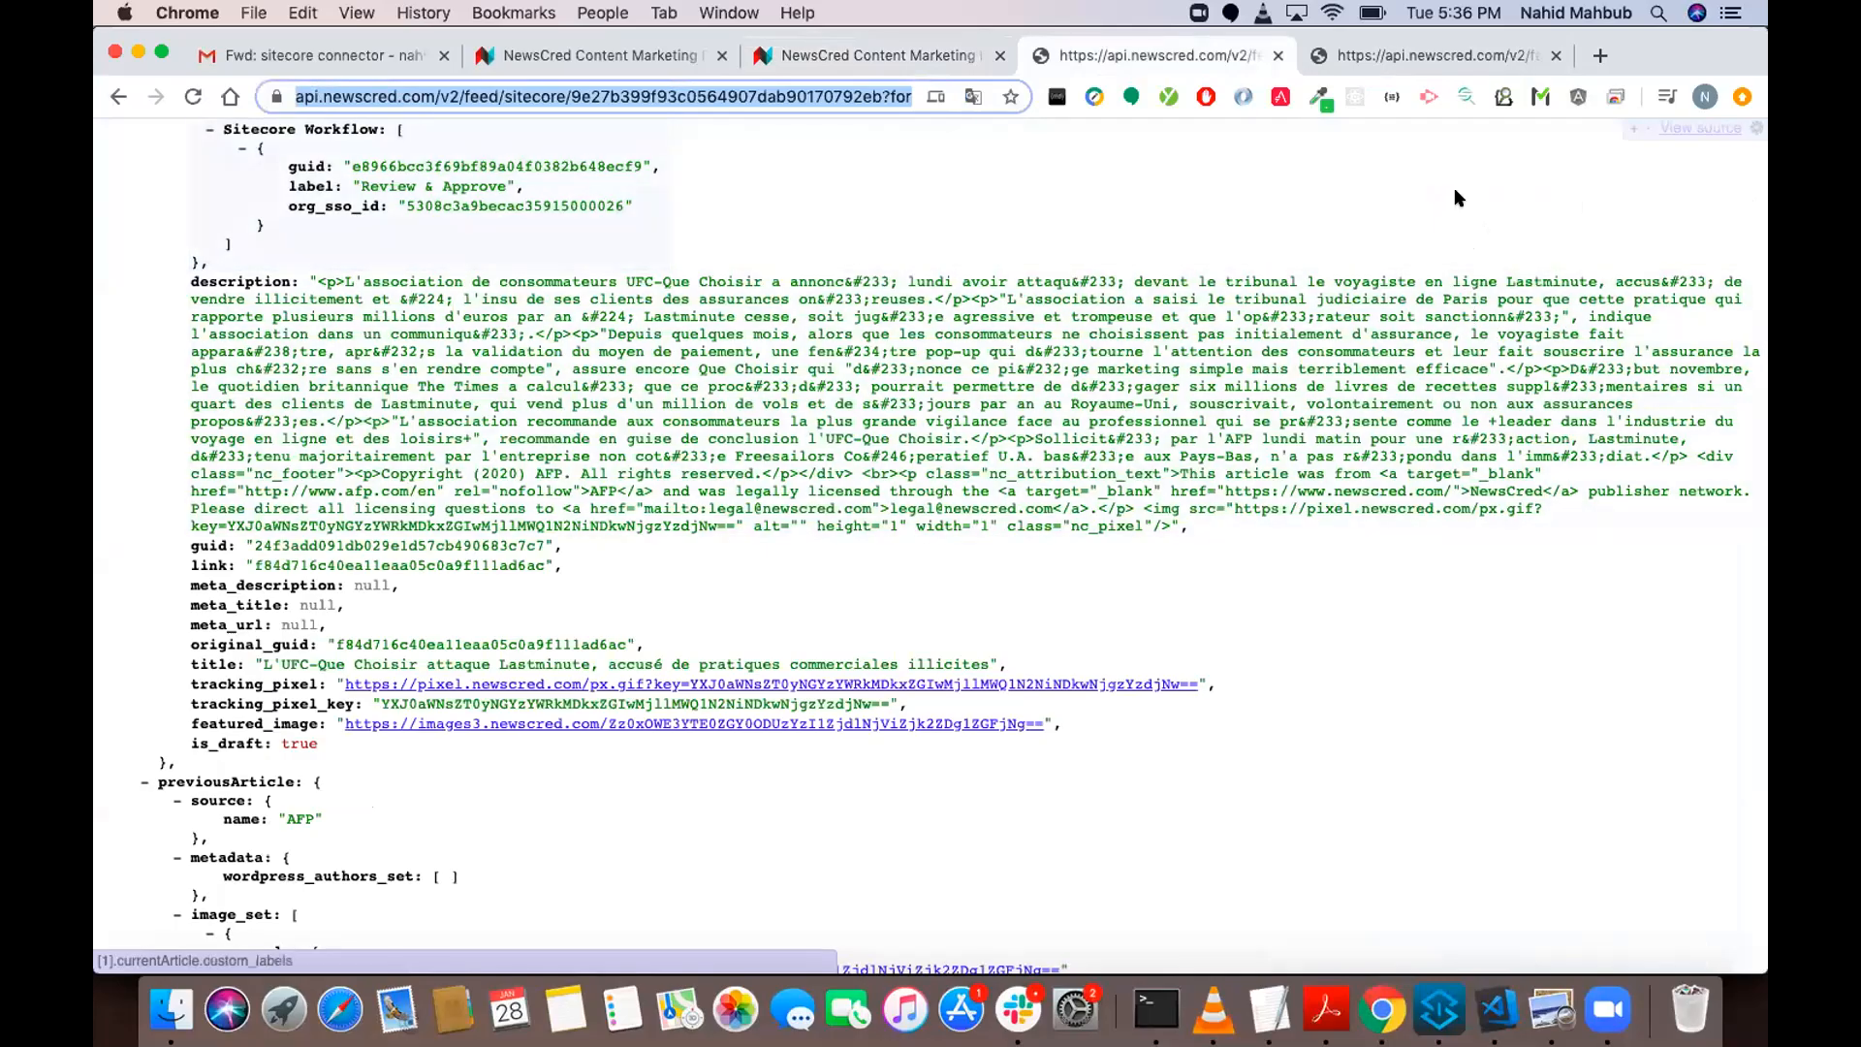
click(1368, 56)
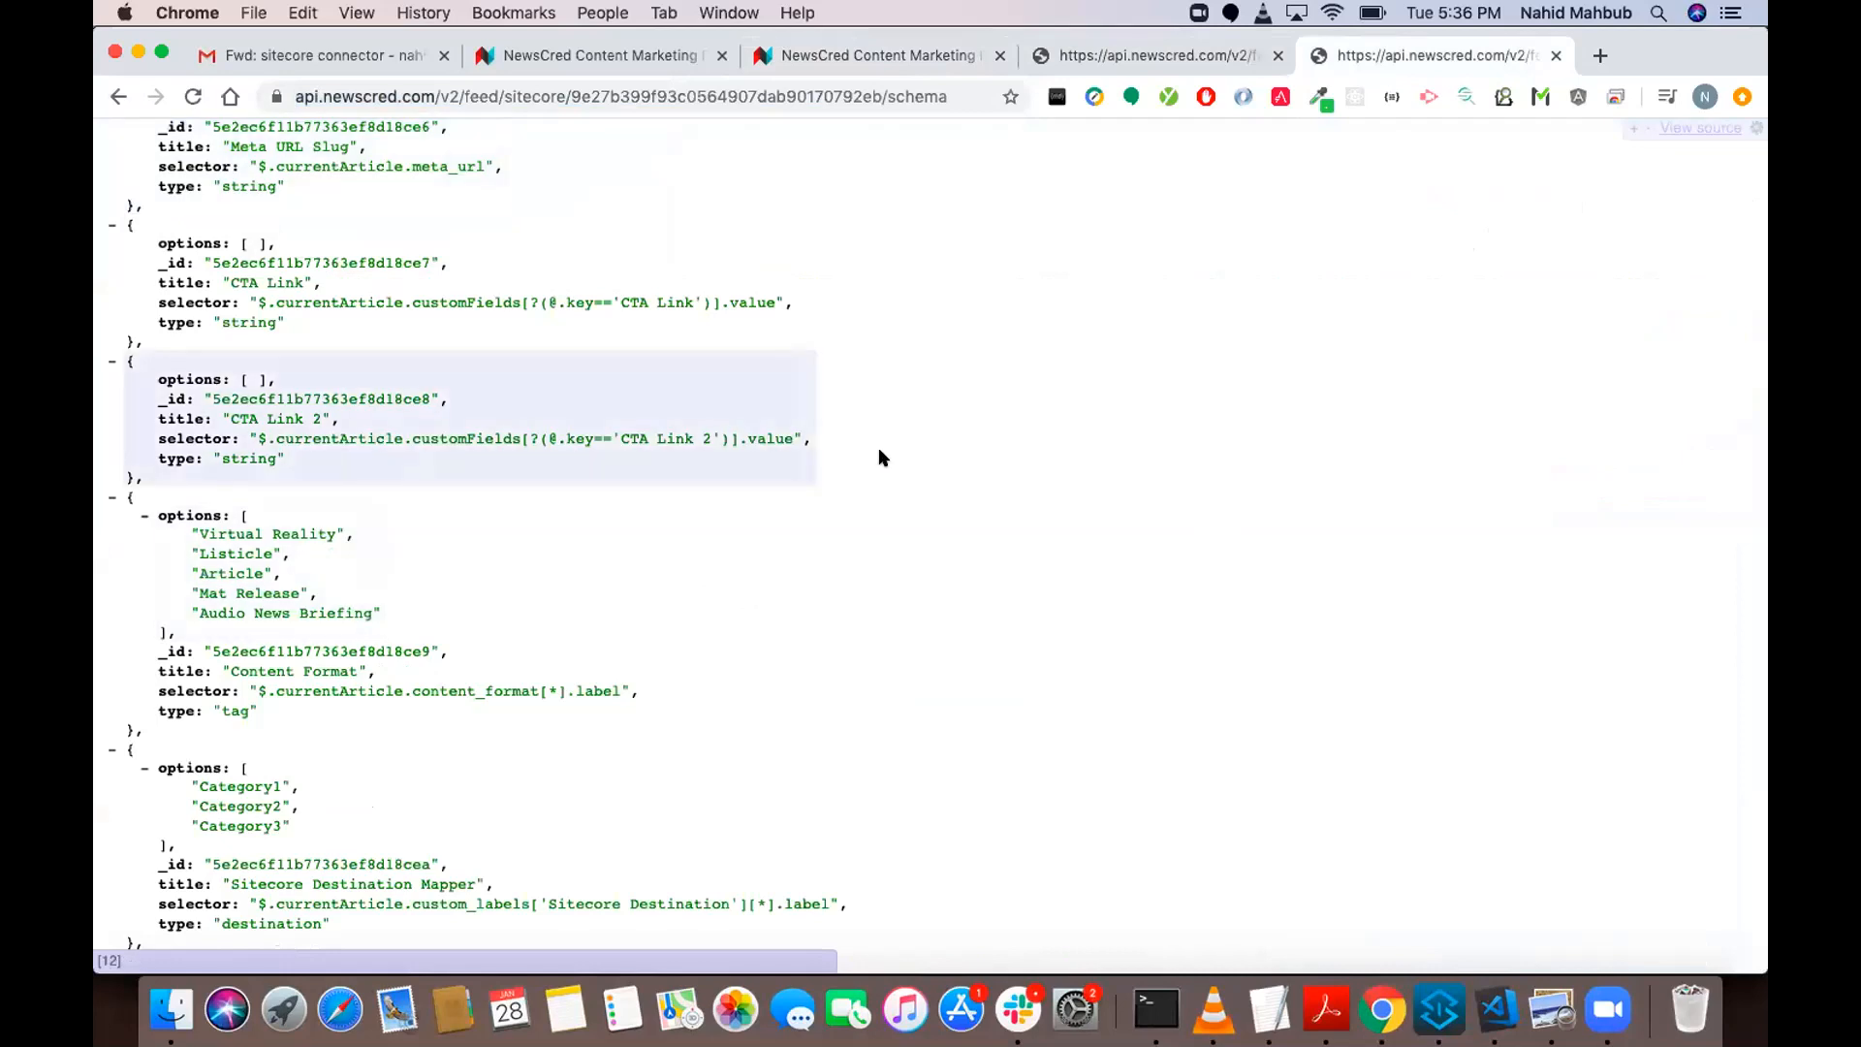
Examine the title, type and custom field selector of the CTA Link and CTA Link 2 entries in the schema.
drag(851, 448, 359, 276)
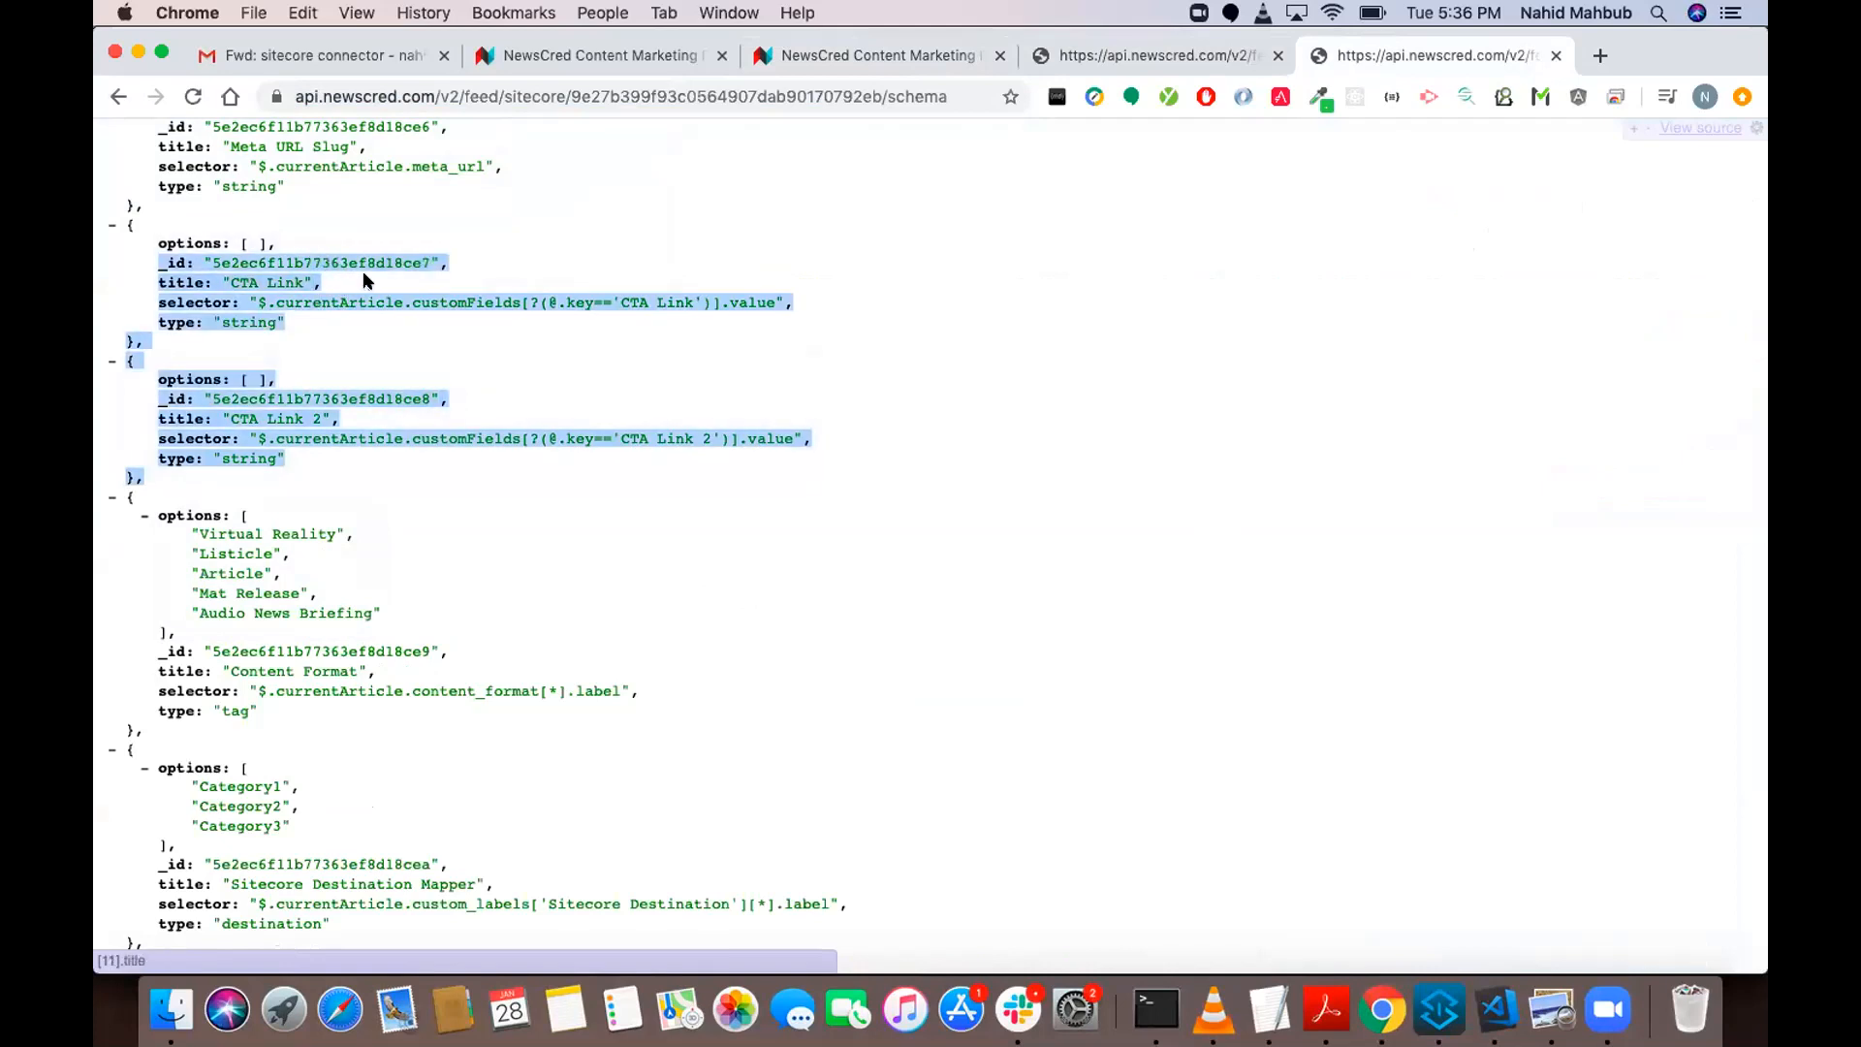
click(363, 277)
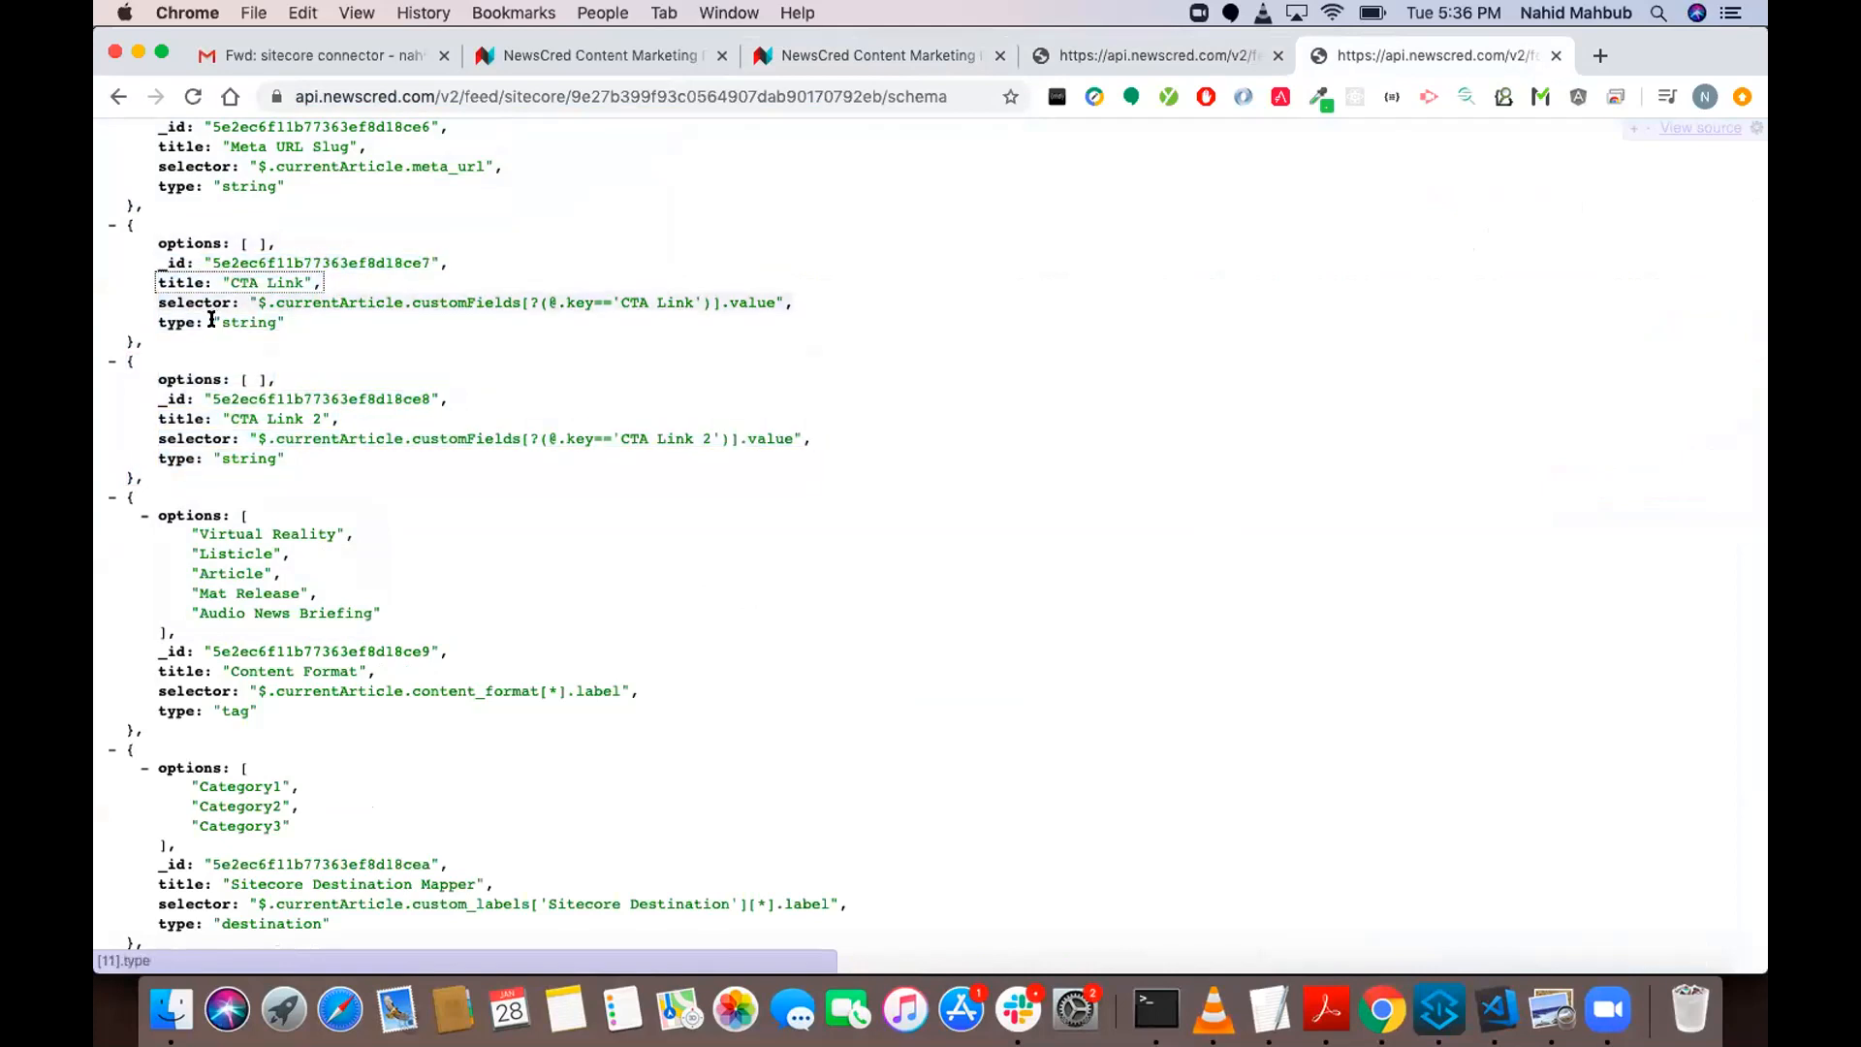
drag(178, 319, 281, 323)
drag(279, 457, 159, 457)
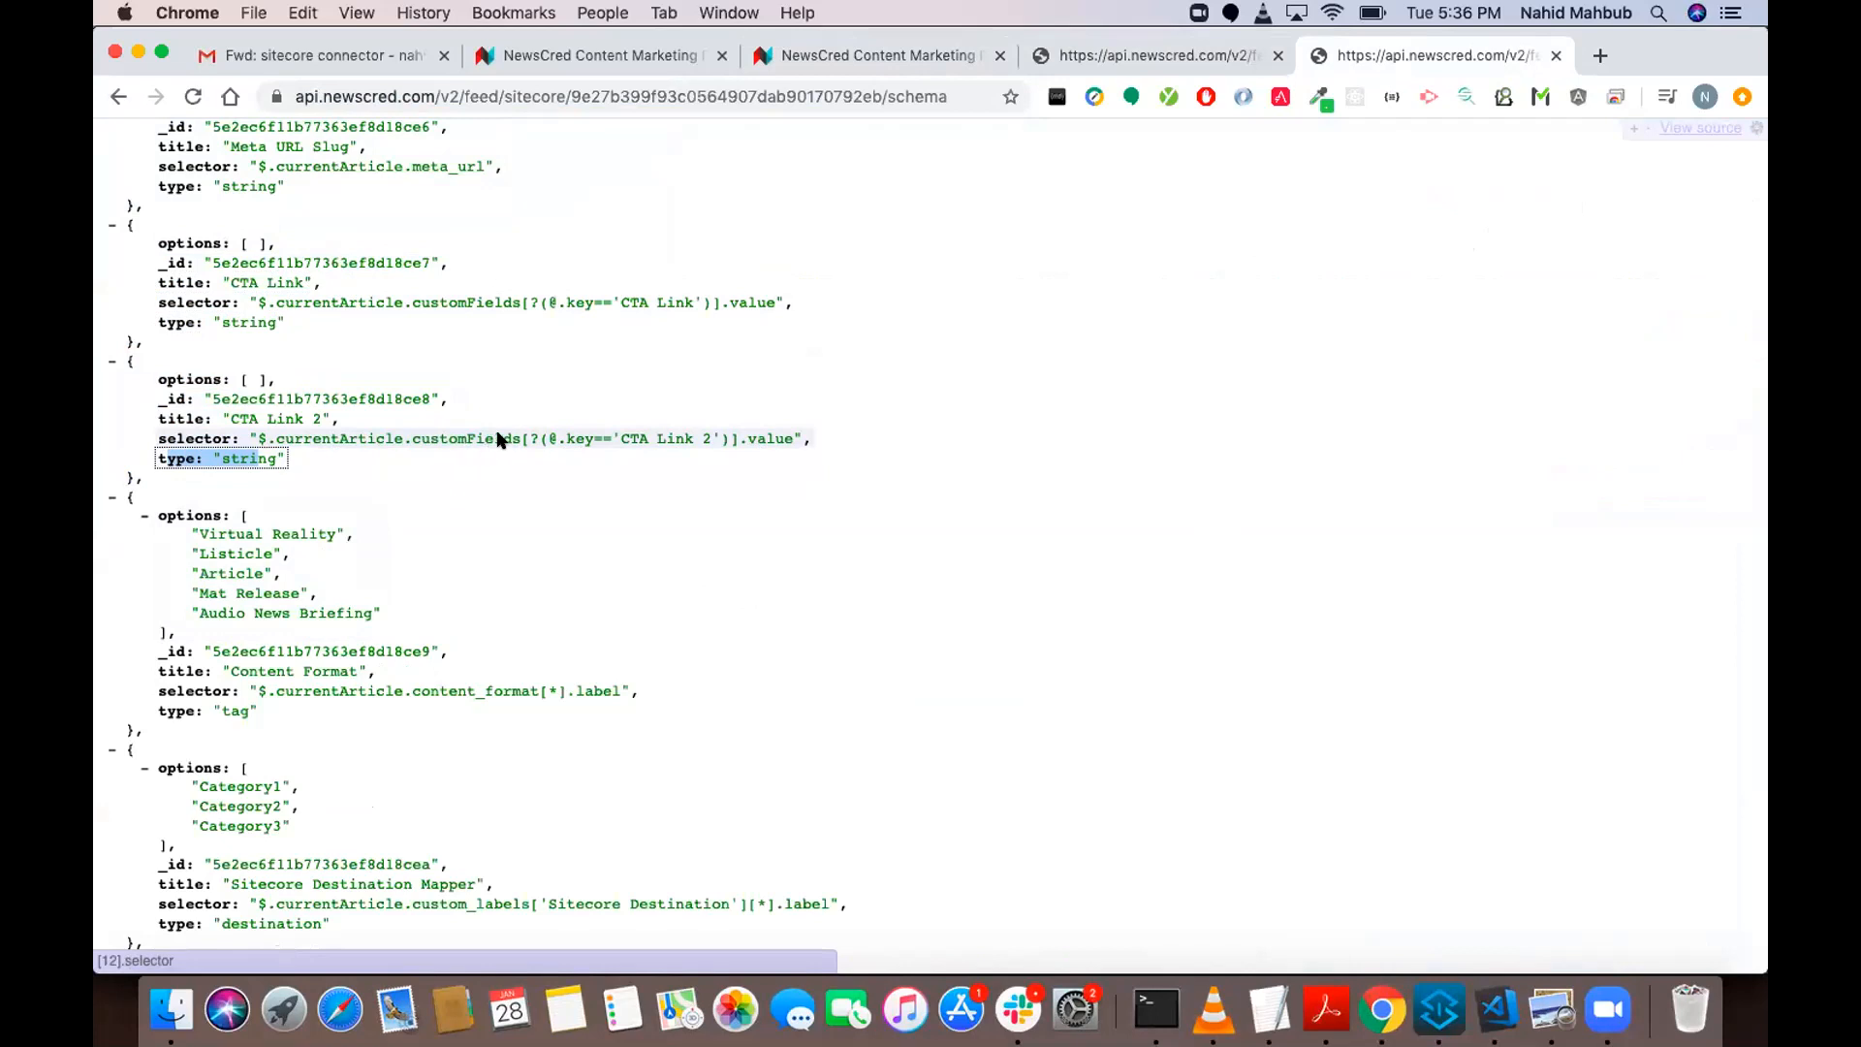
drag(407, 439, 514, 441)
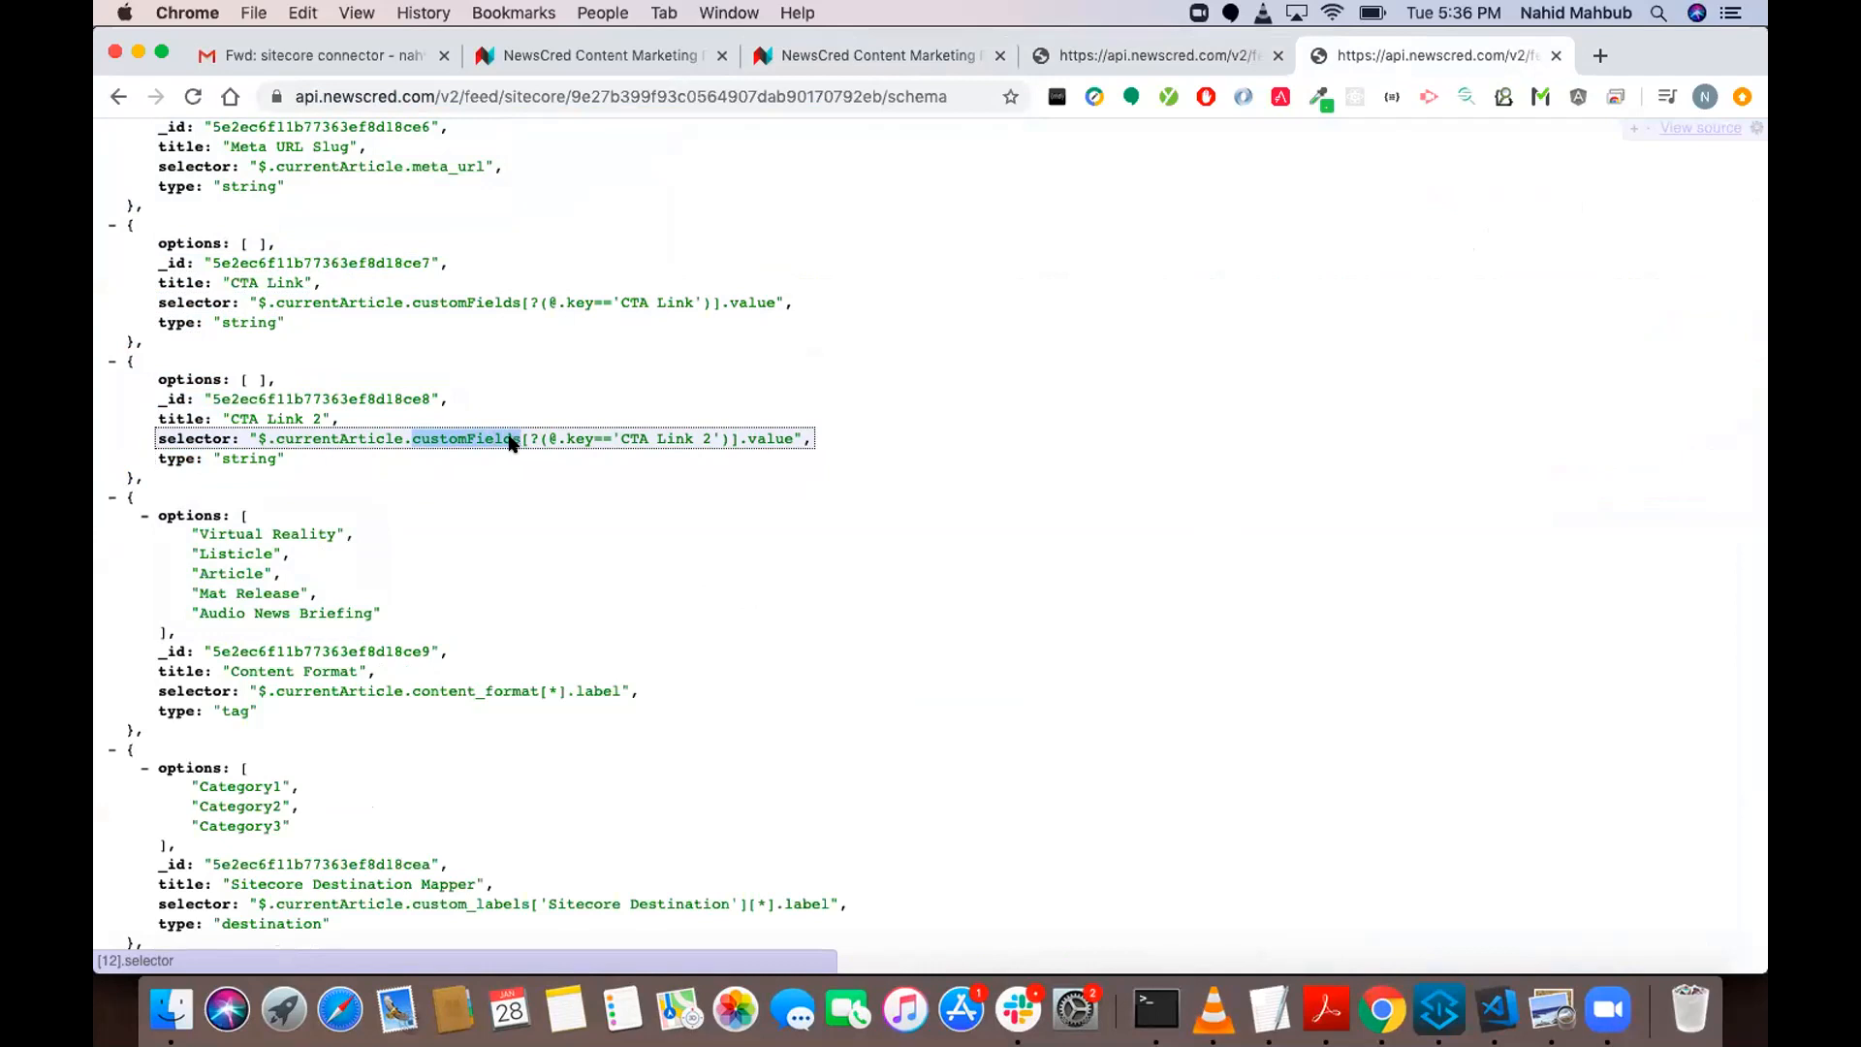
drag(721, 439, 631, 439)
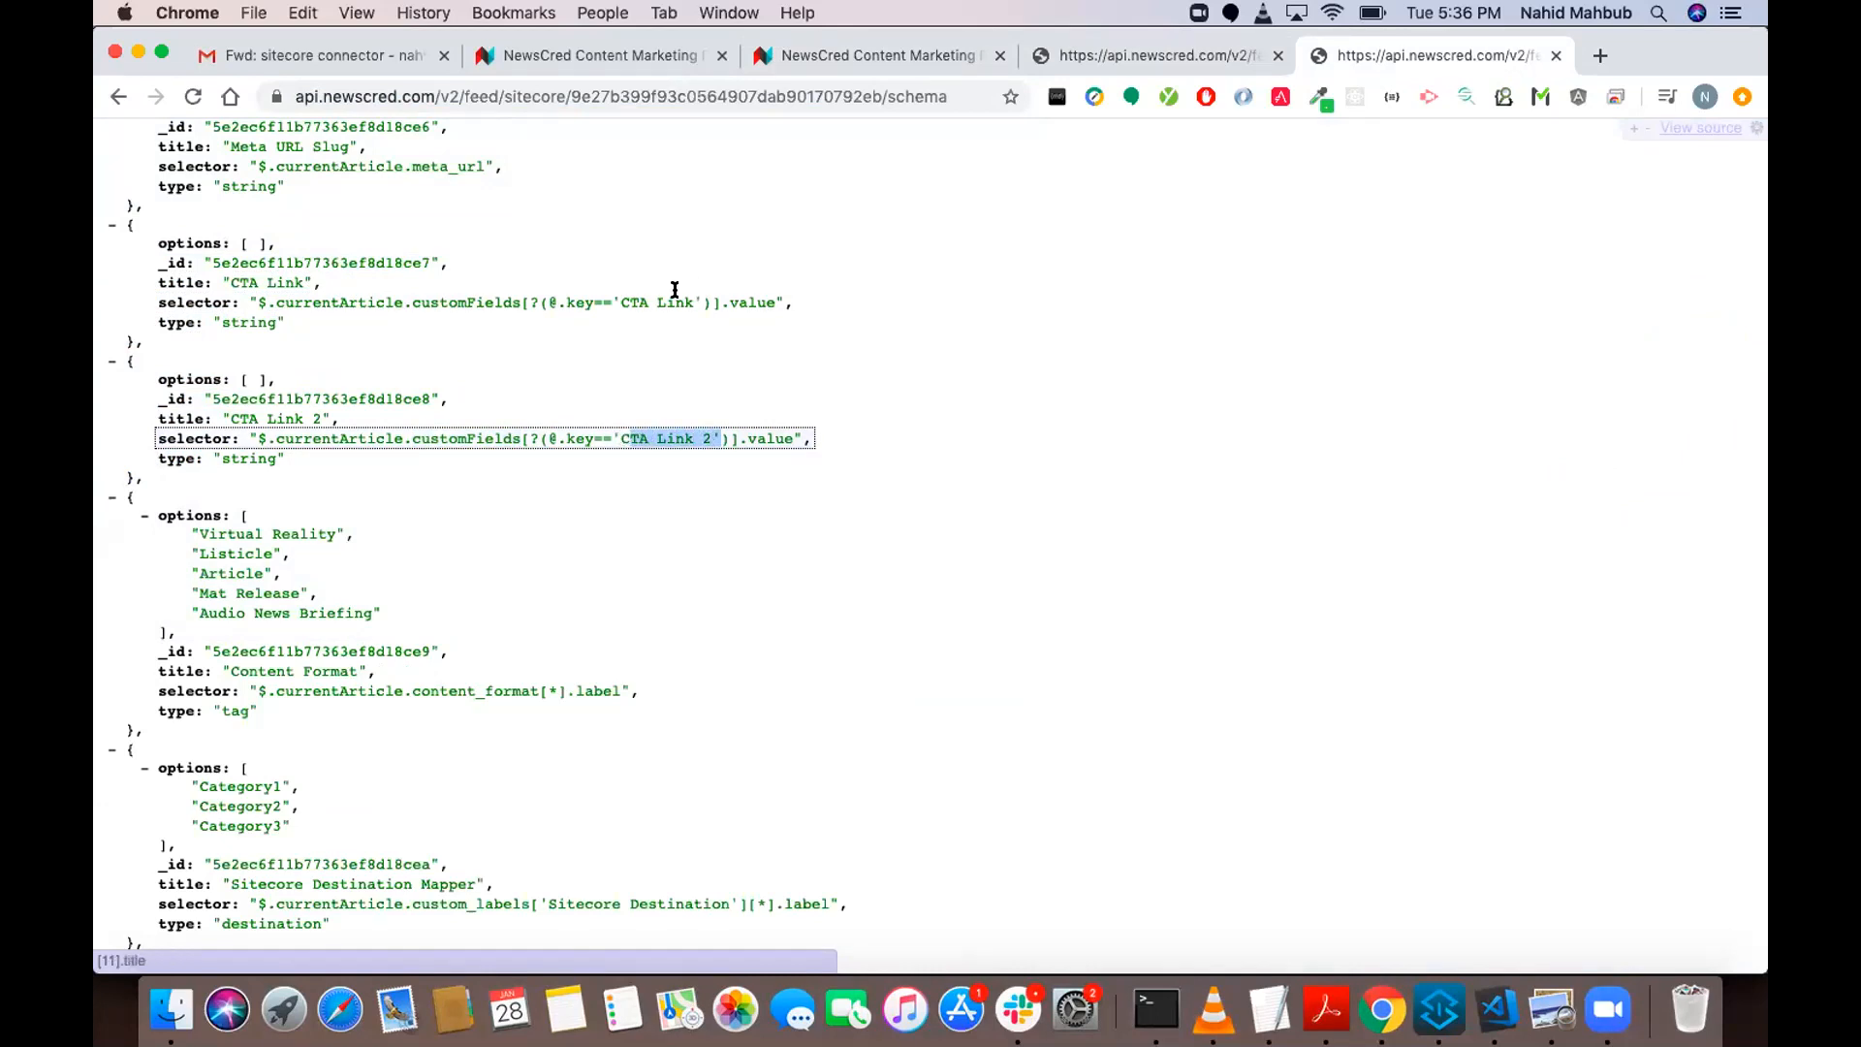
click(939, 469)
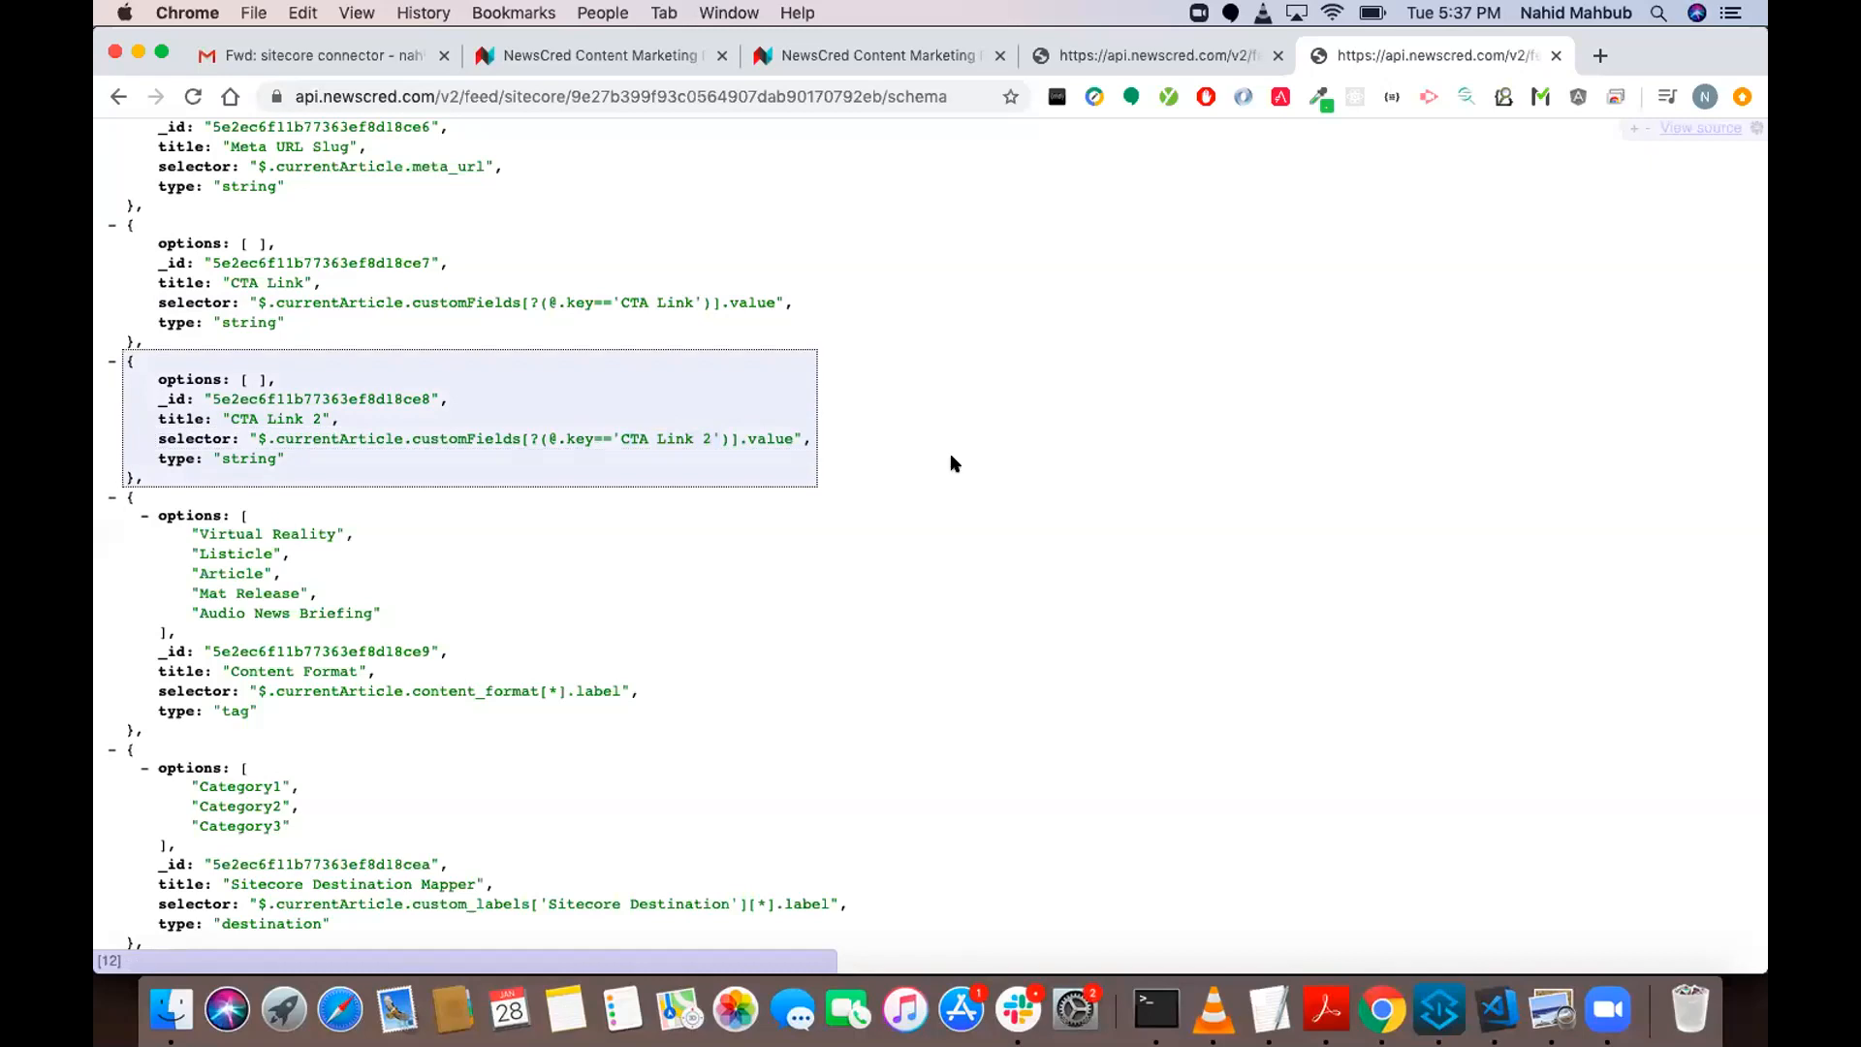
Look through the primary article in the NewsCred task's content and check its public URL line.
click(836, 60)
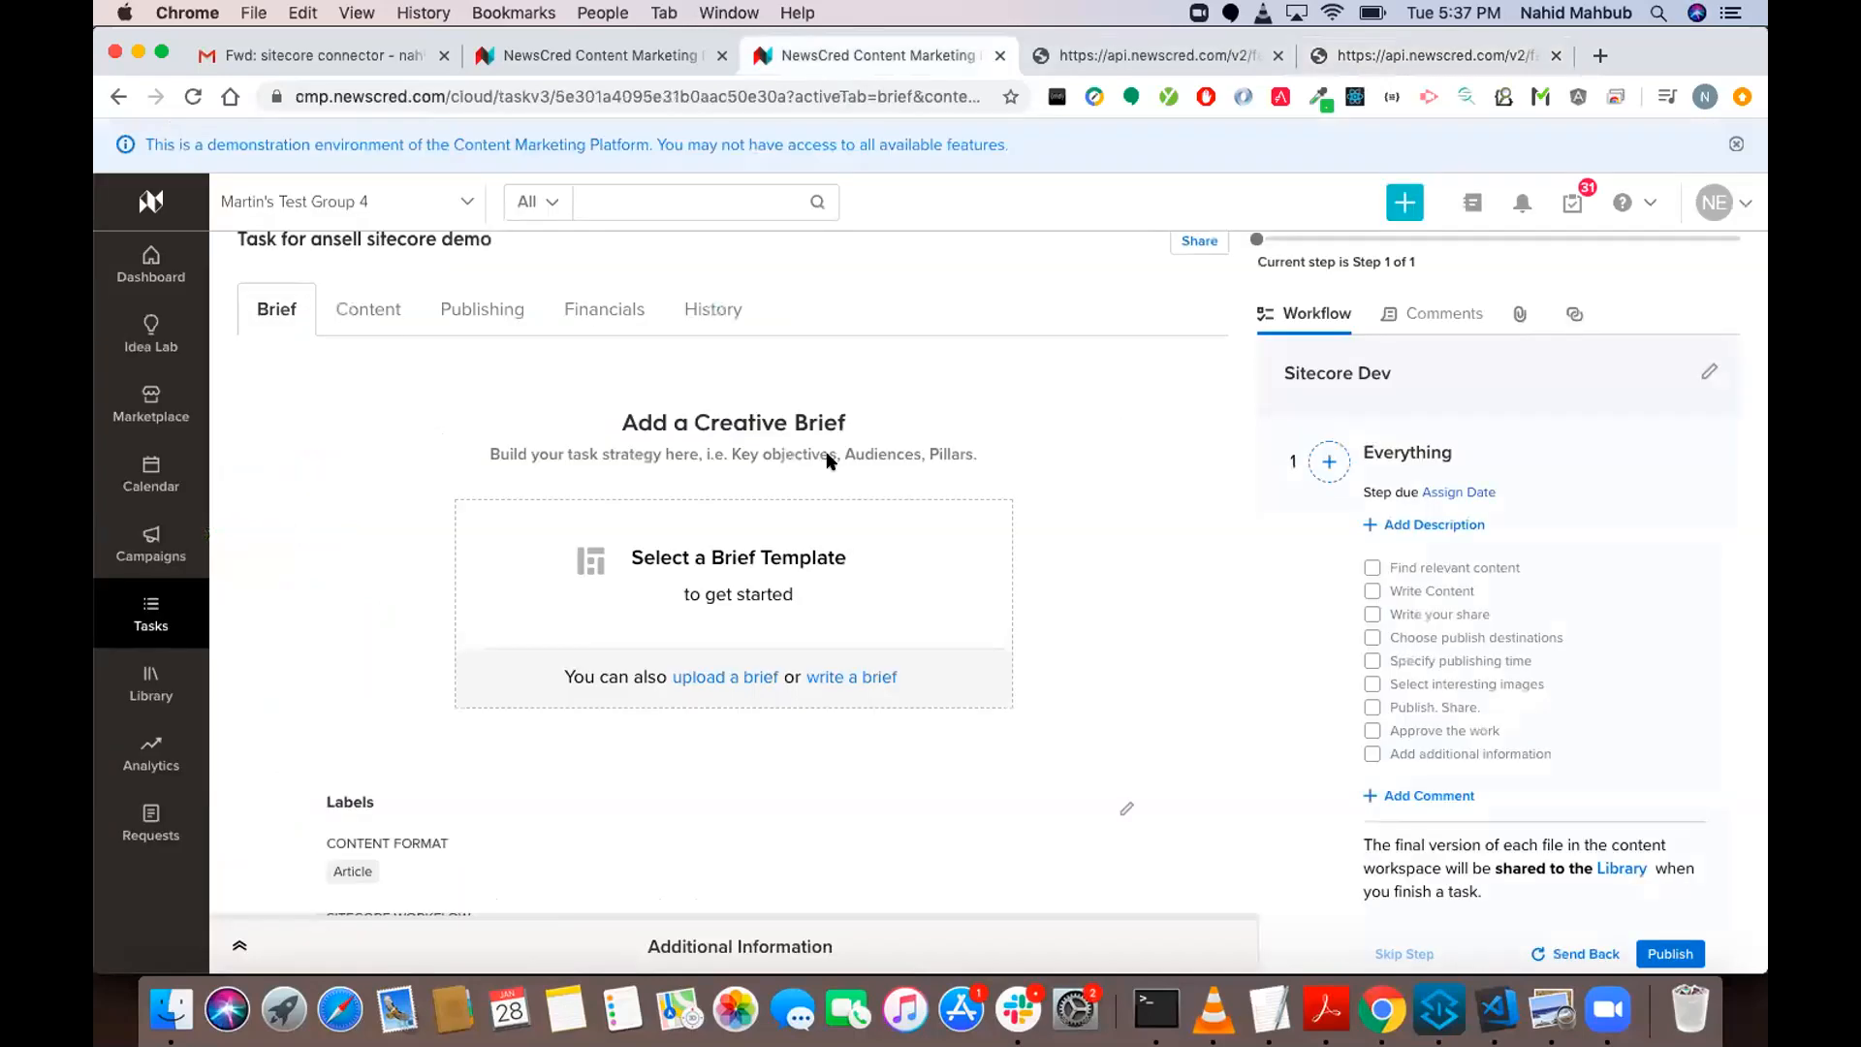
click(352, 310)
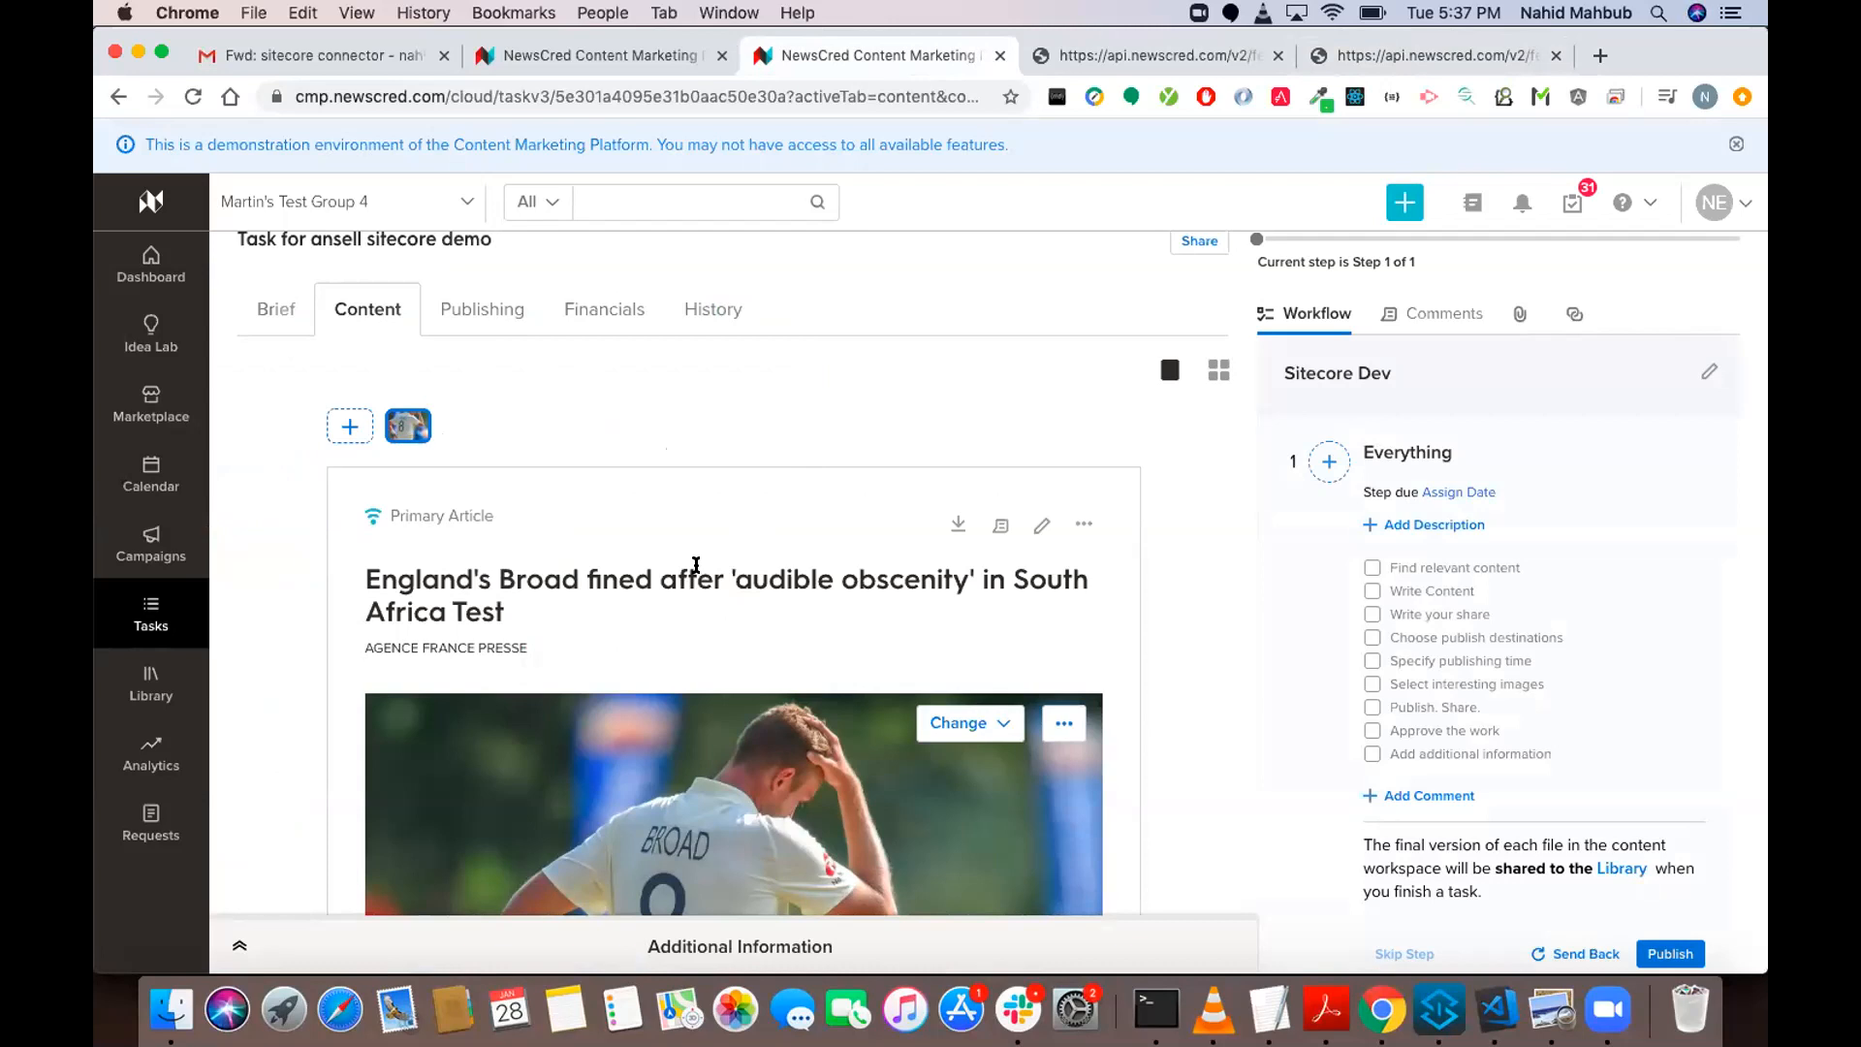
scroll(695, 564, down, 8)
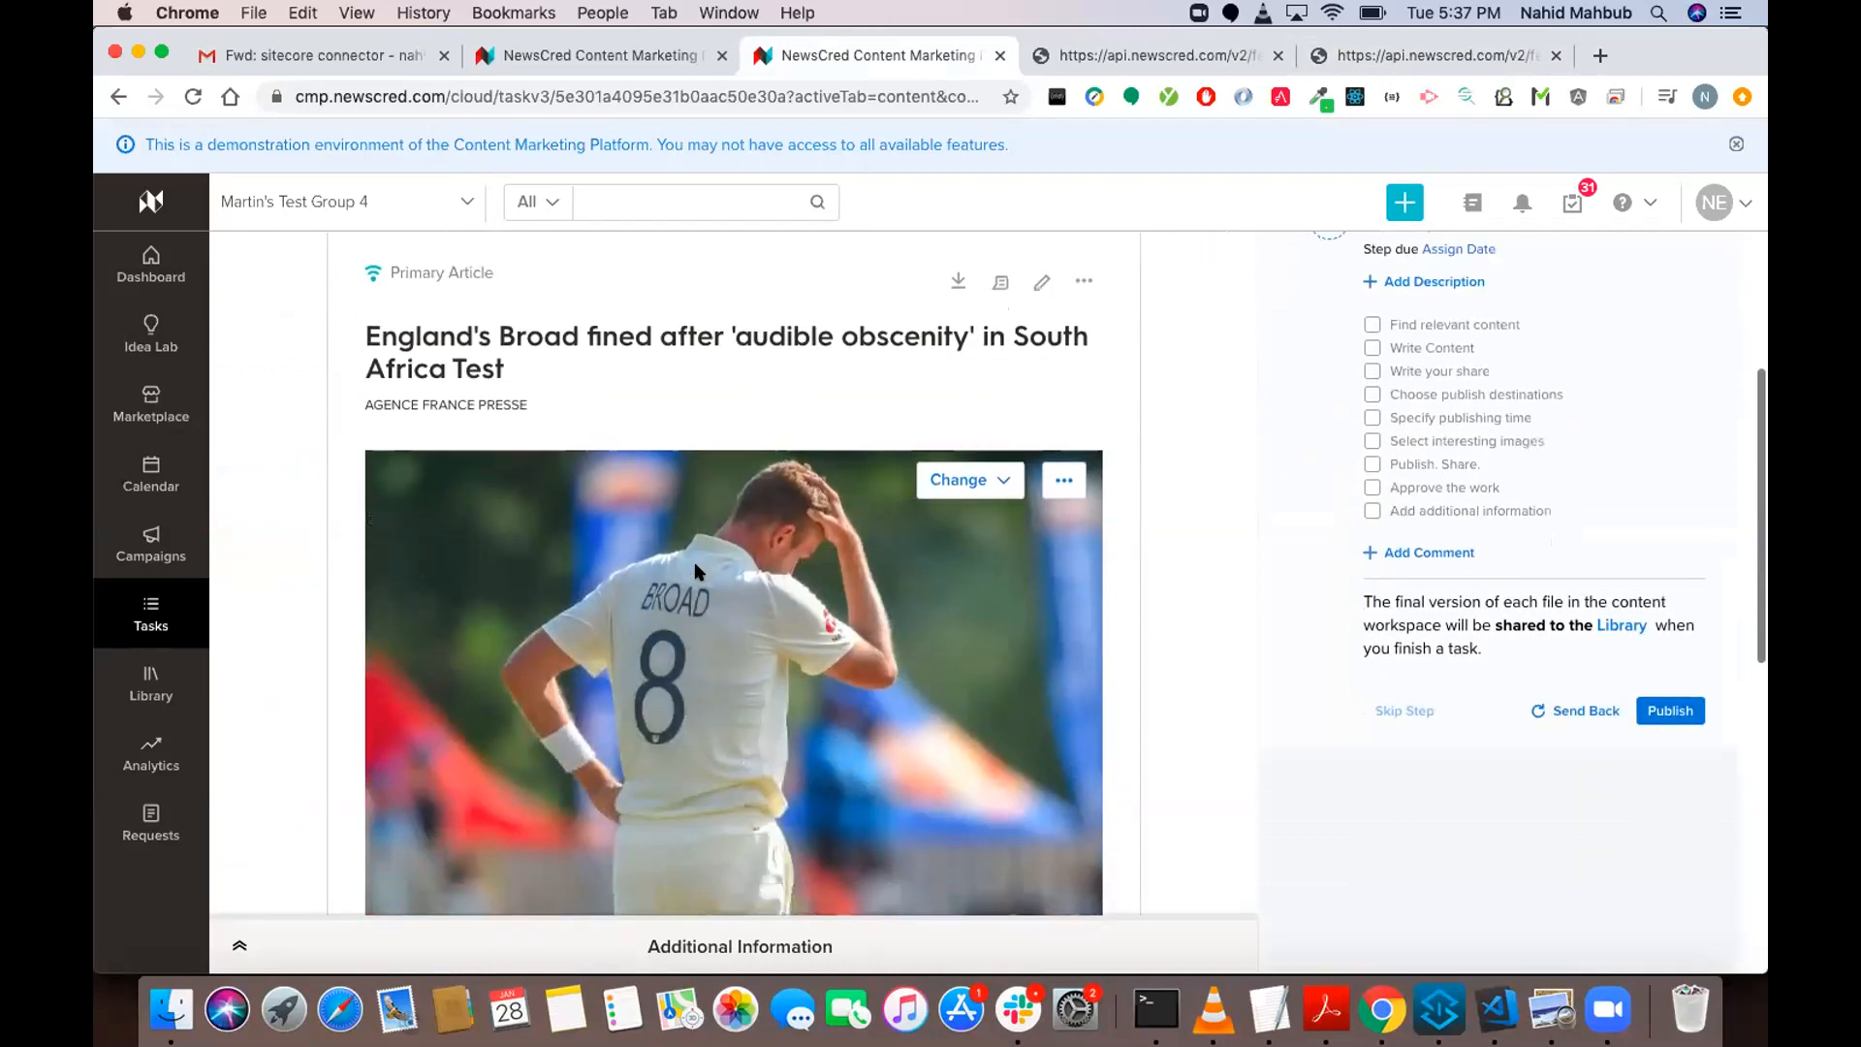
scroll(696, 564, down, 3)
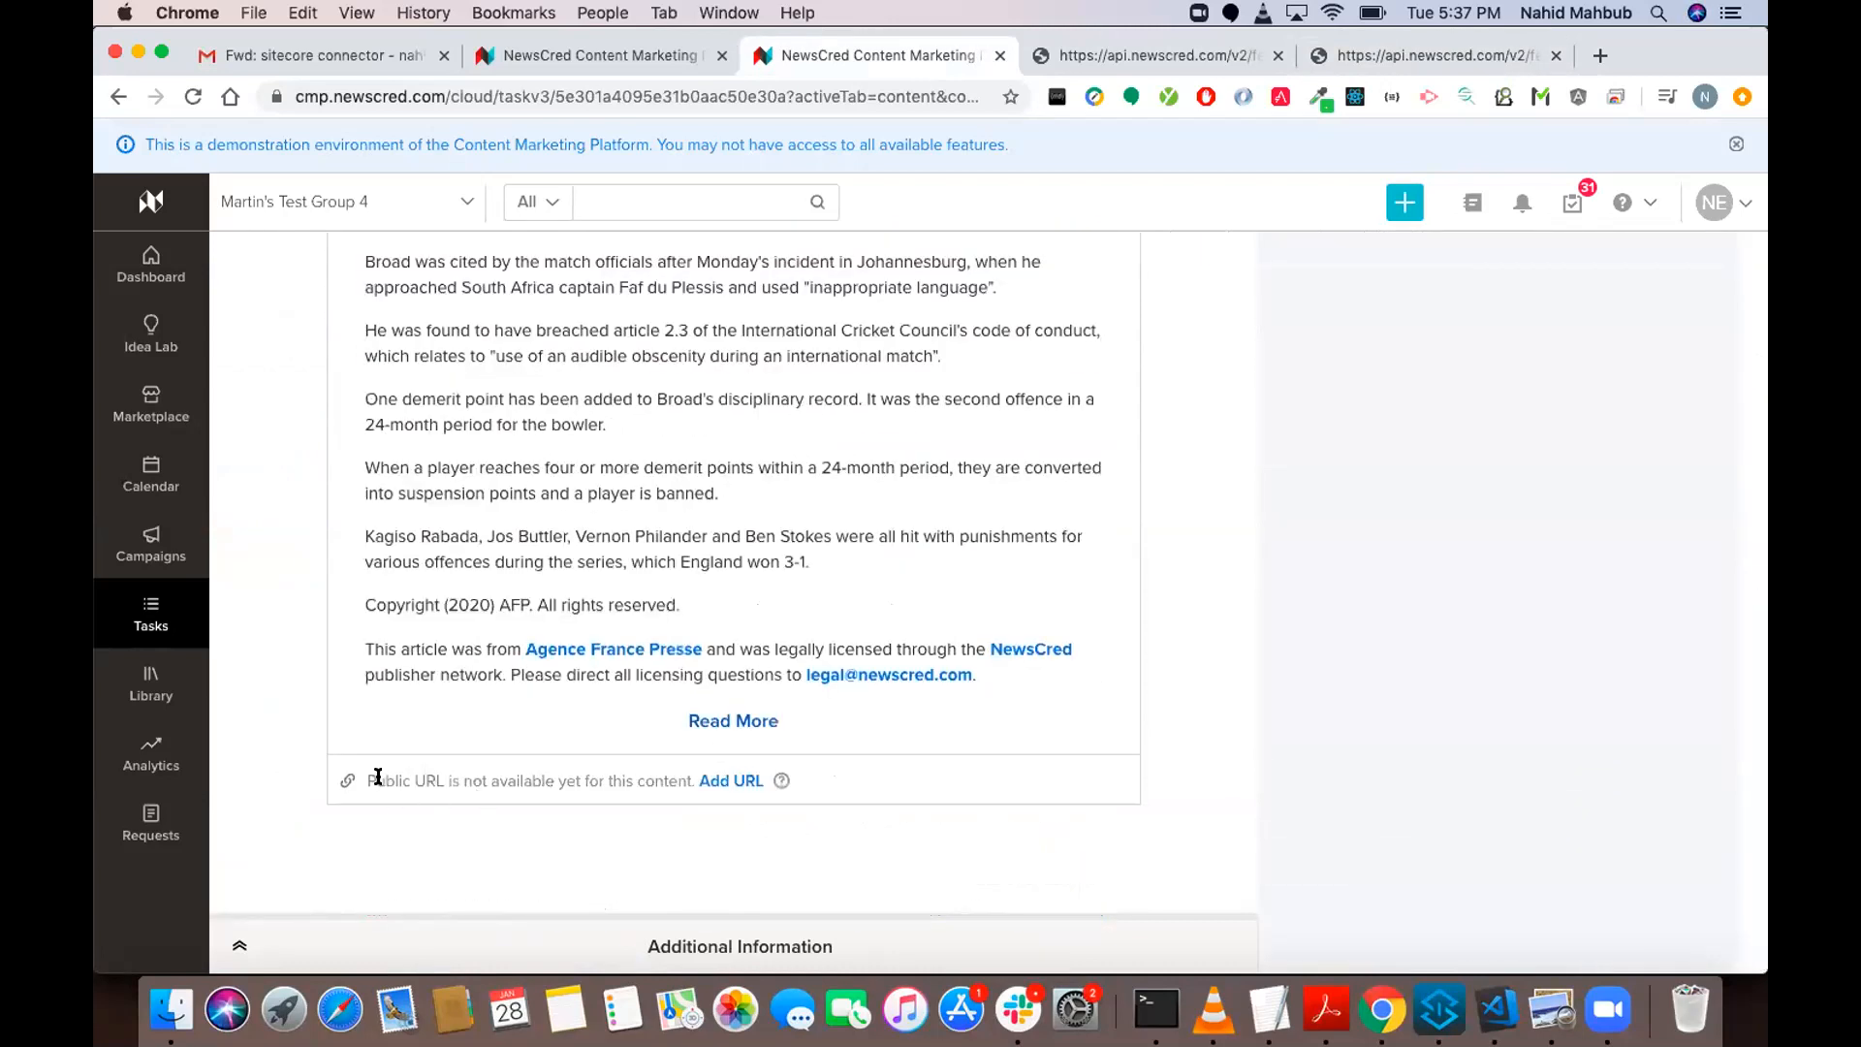
drag(642, 775, 645, 775)
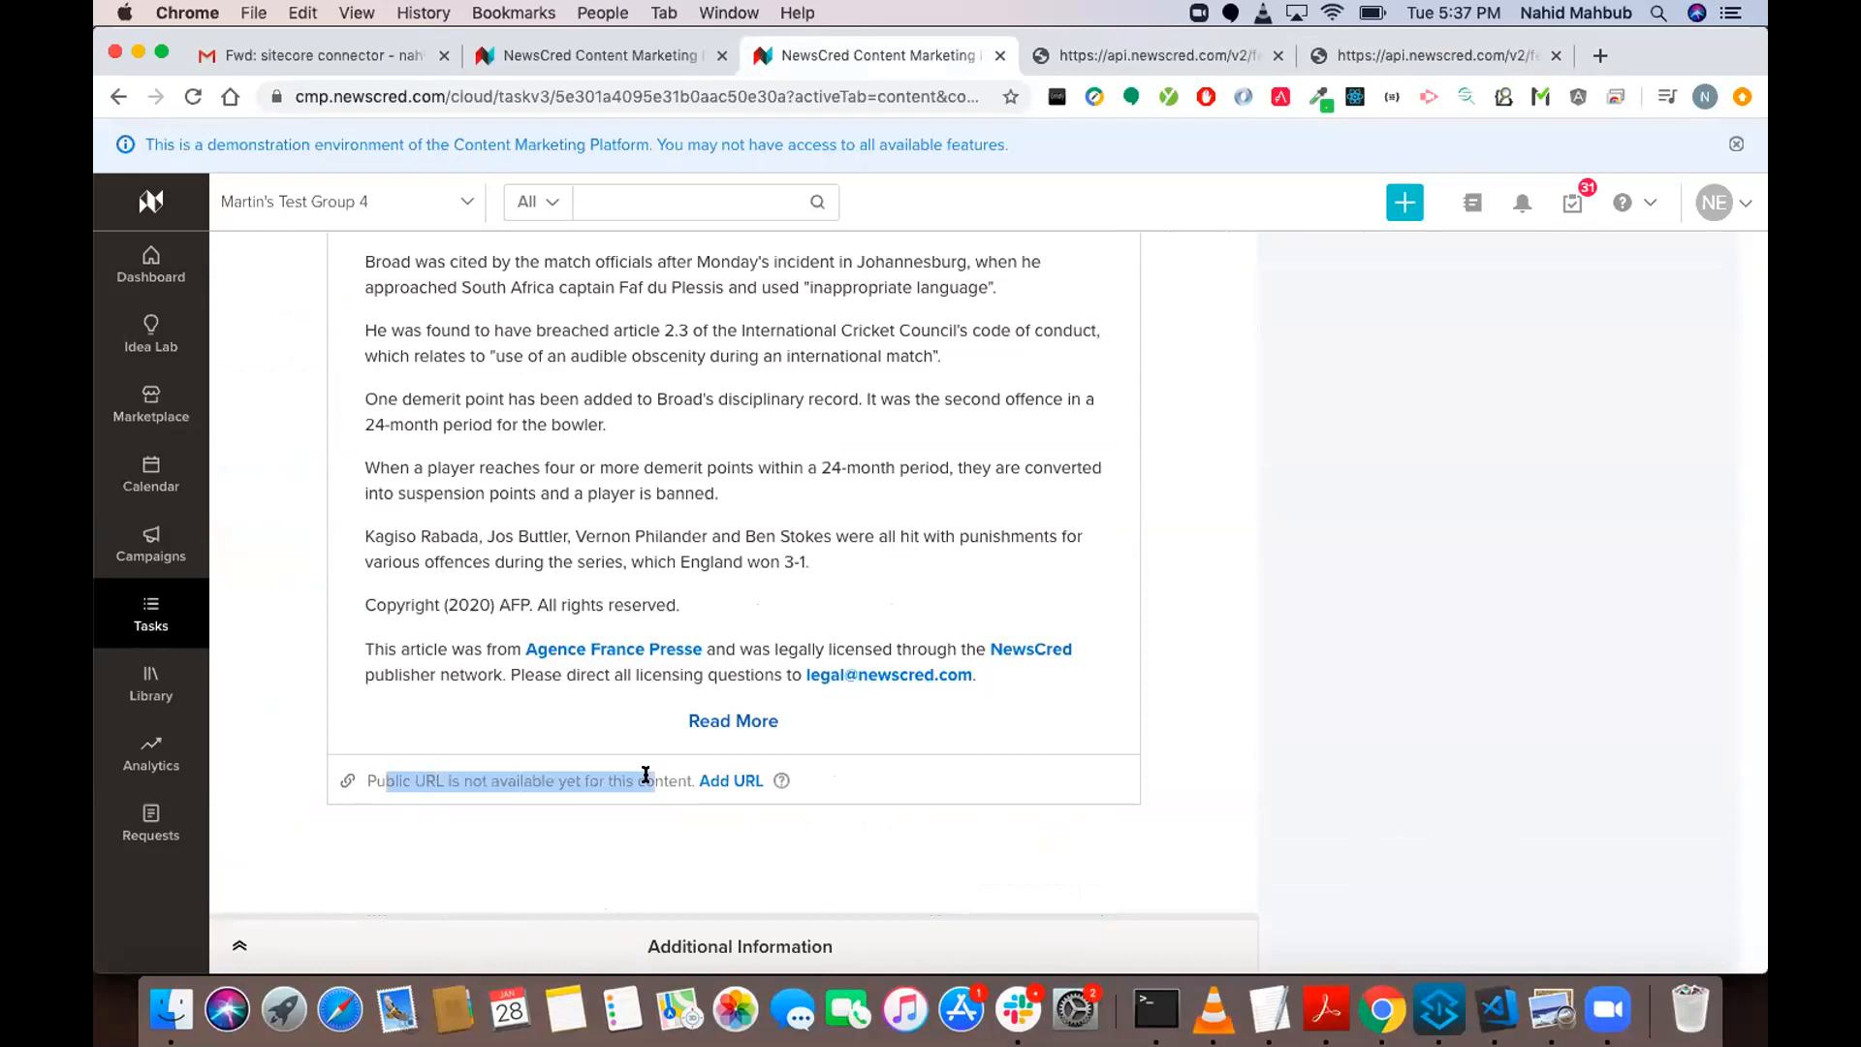
click(667, 683)
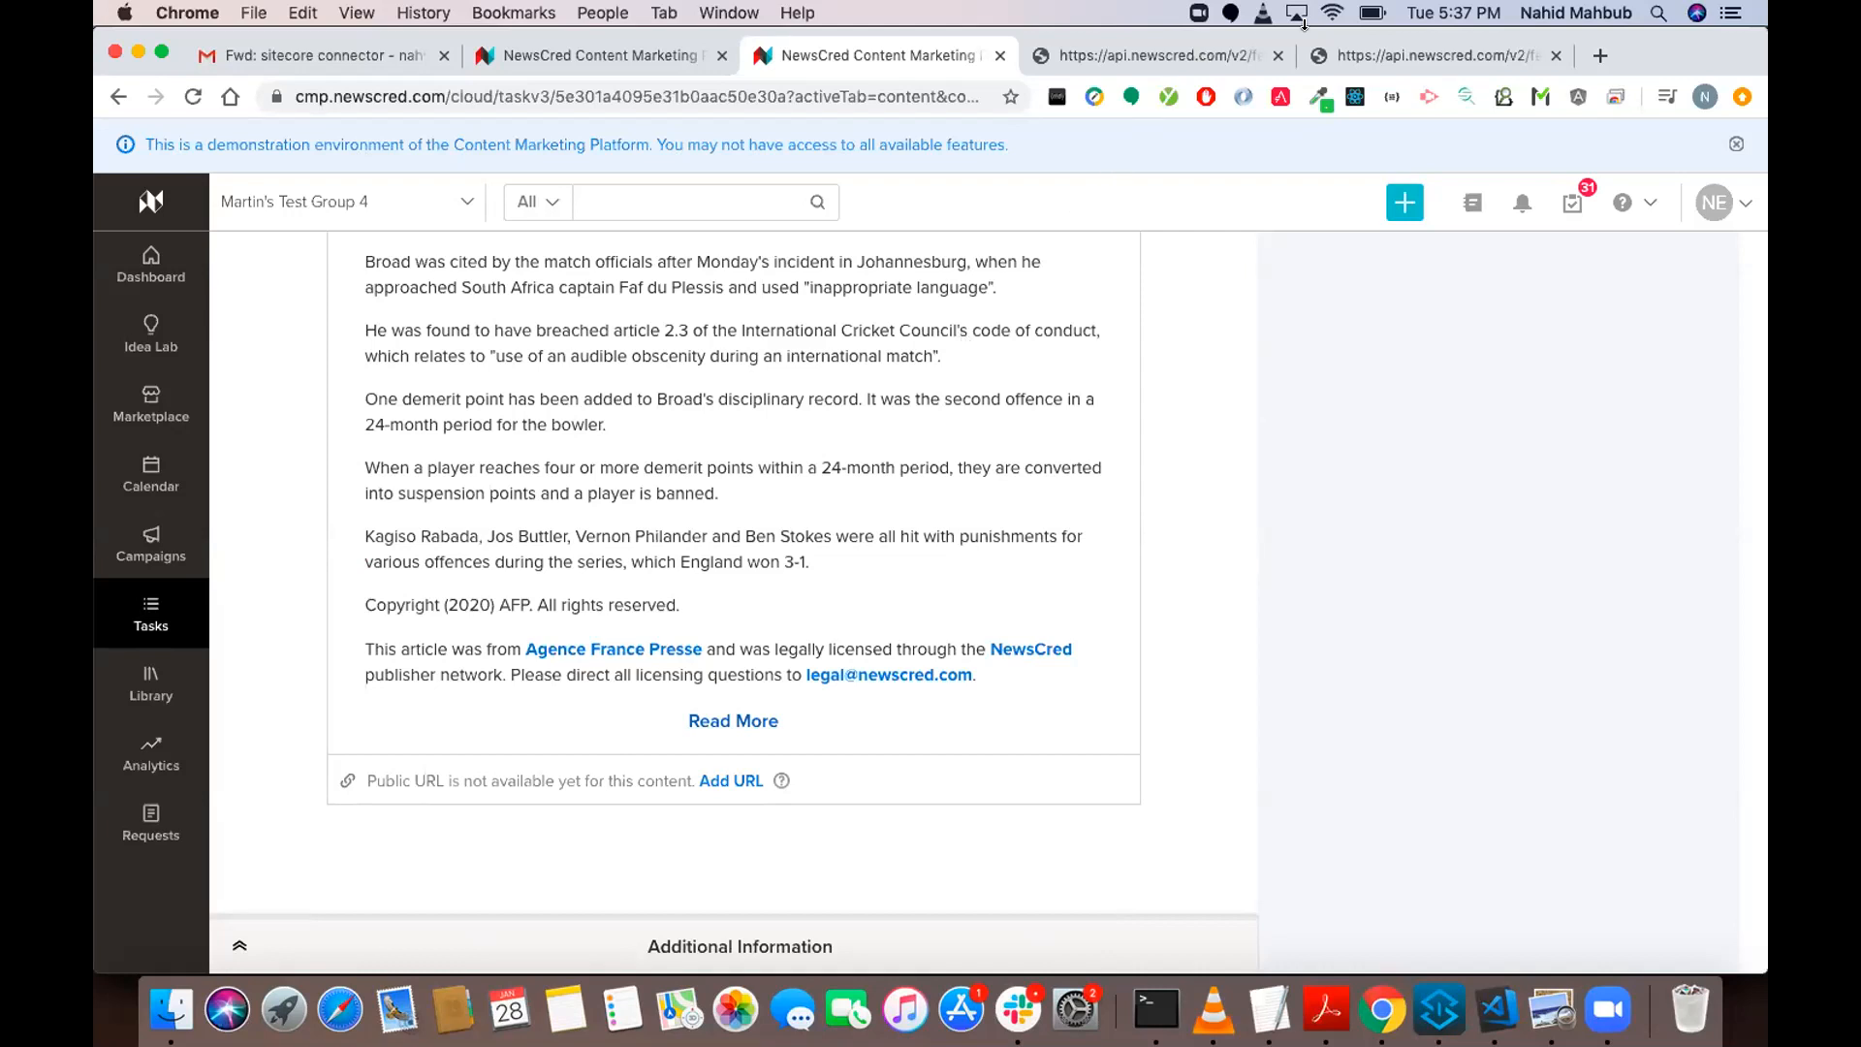
Return to the feed's schema and review the two CTA link entries together.
click(1402, 55)
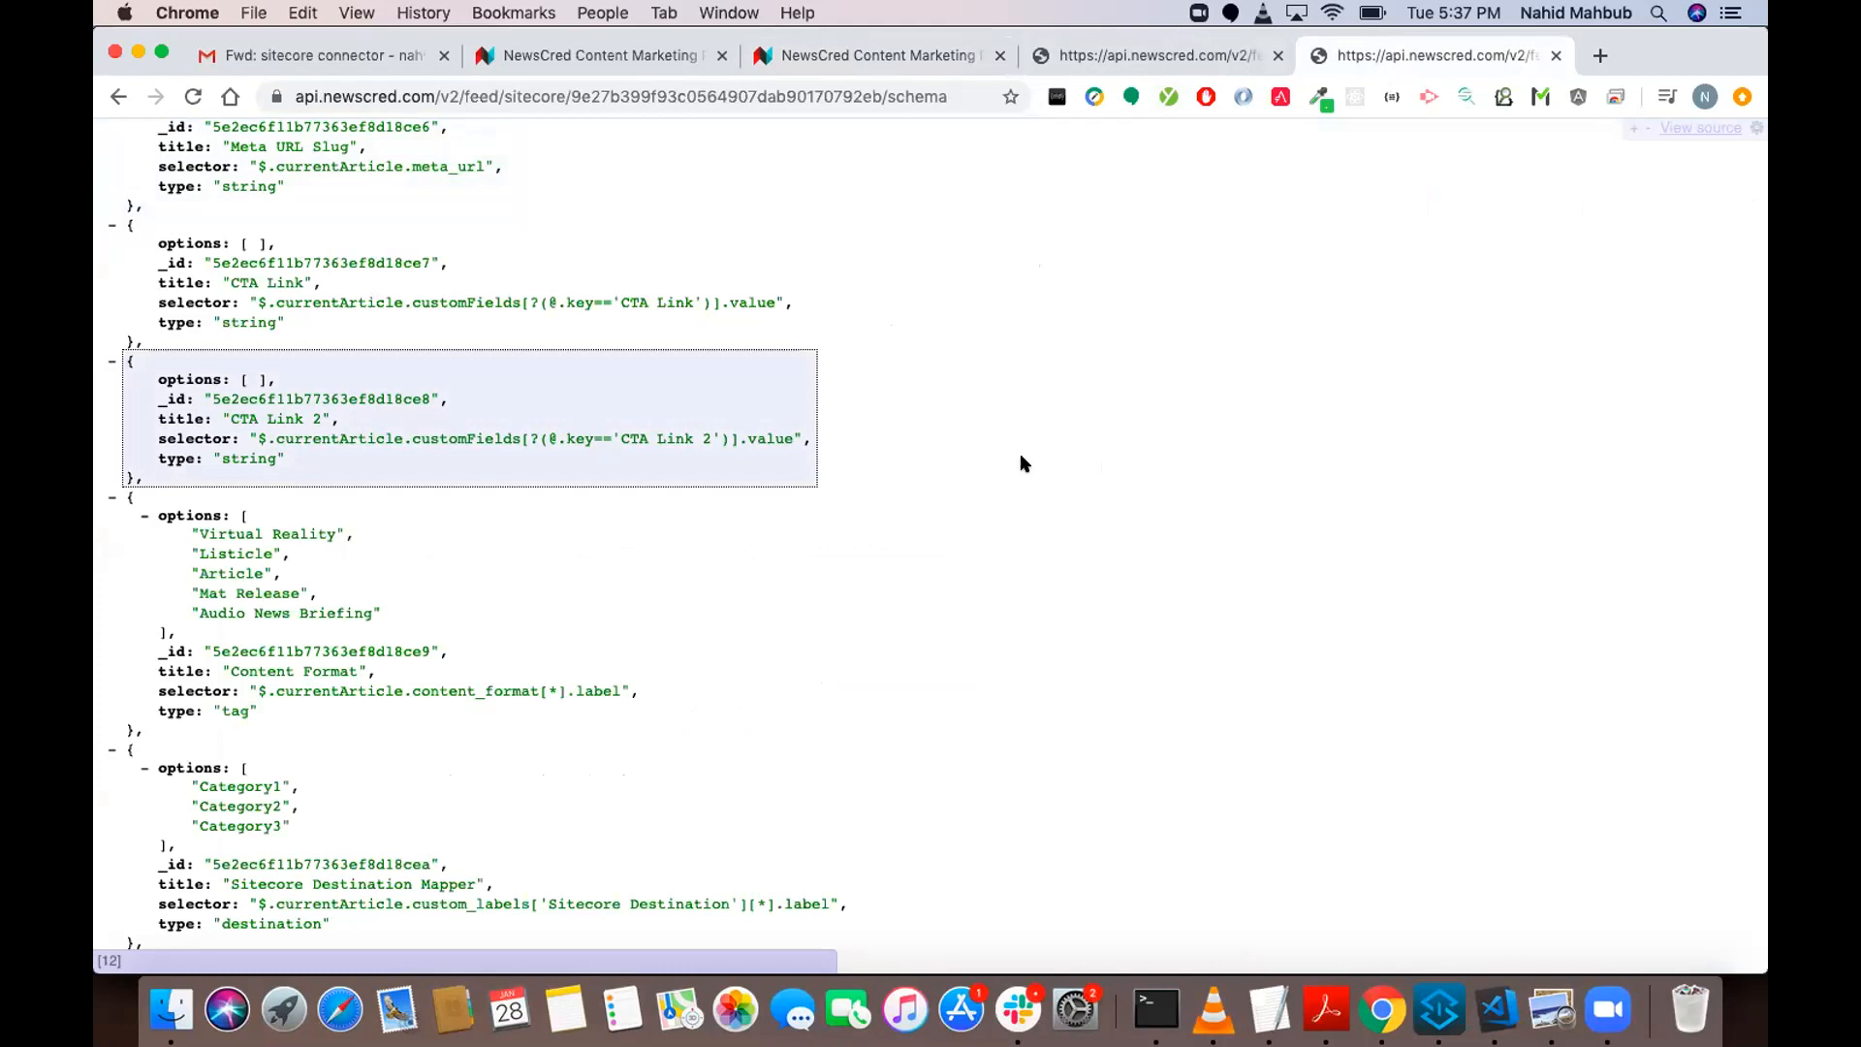
drag(901, 454, 475, 212)
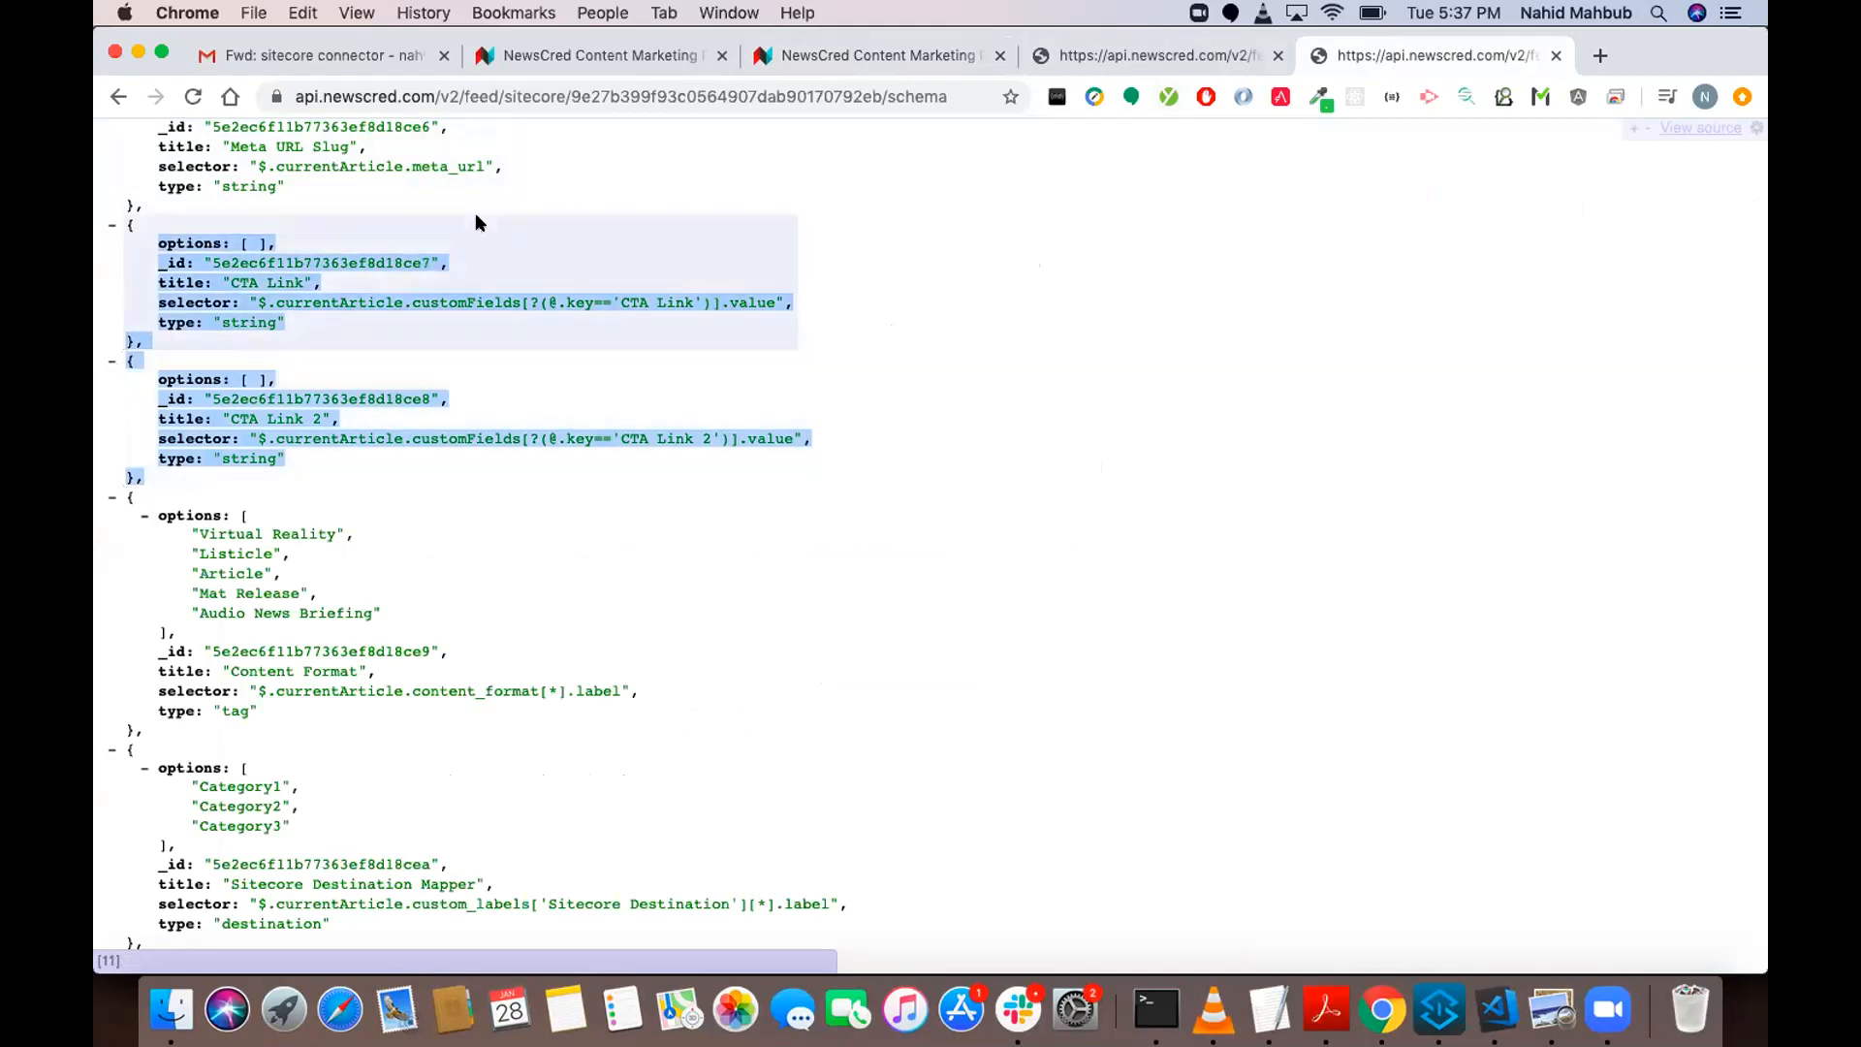
click(850, 347)
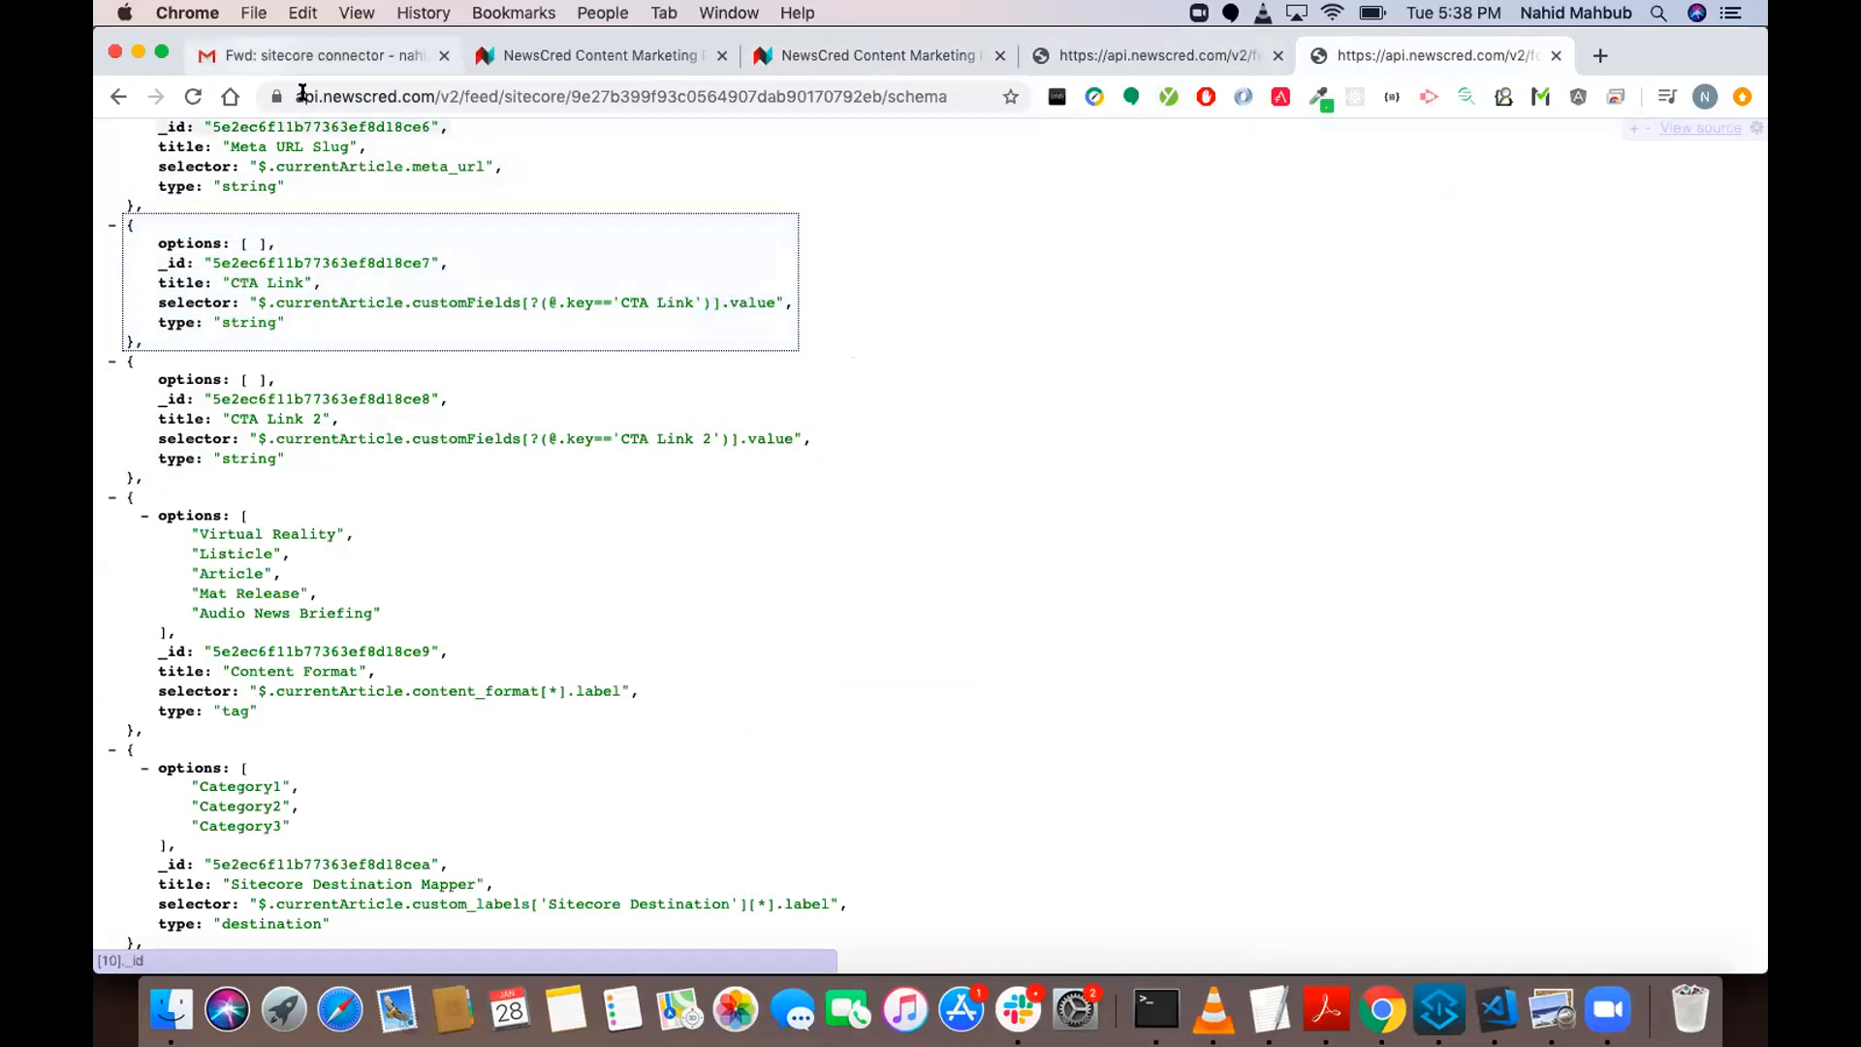
Read the datacontract remark in the Gmail message about the sitecore connector.
click(308, 55)
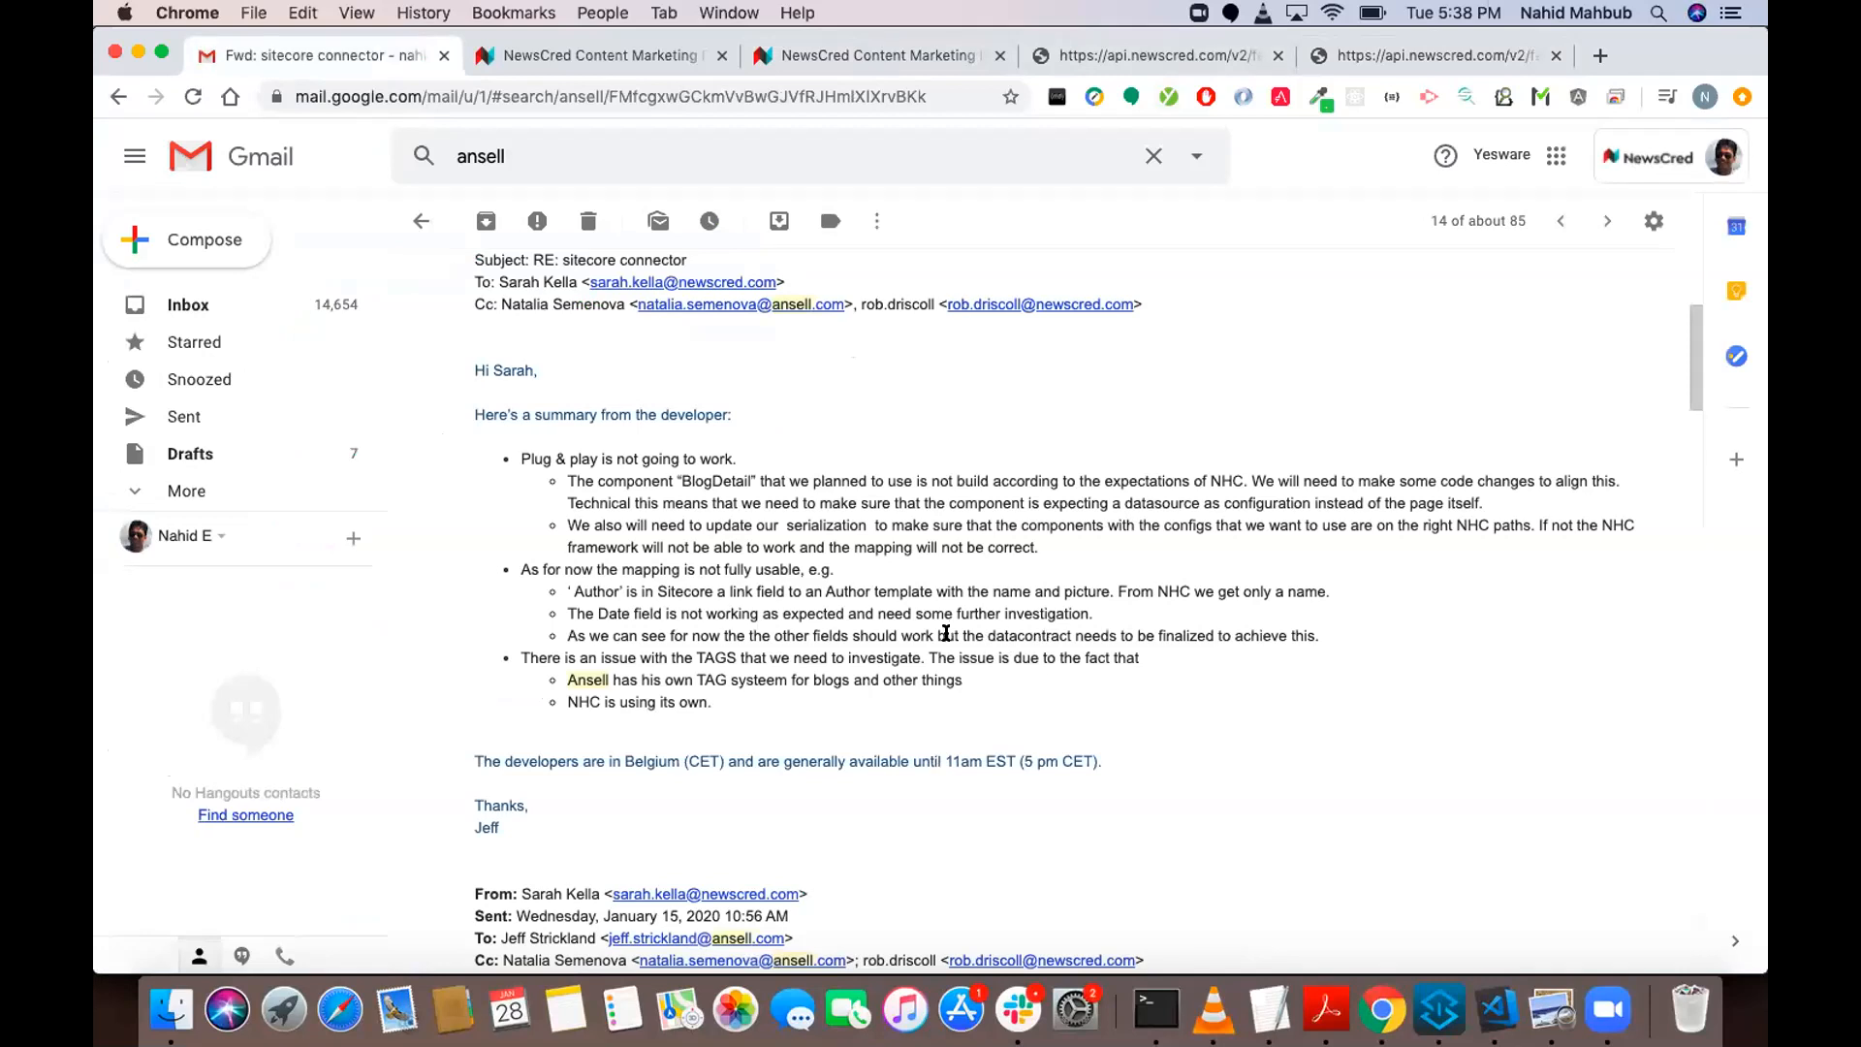
drag(954, 634, 1102, 630)
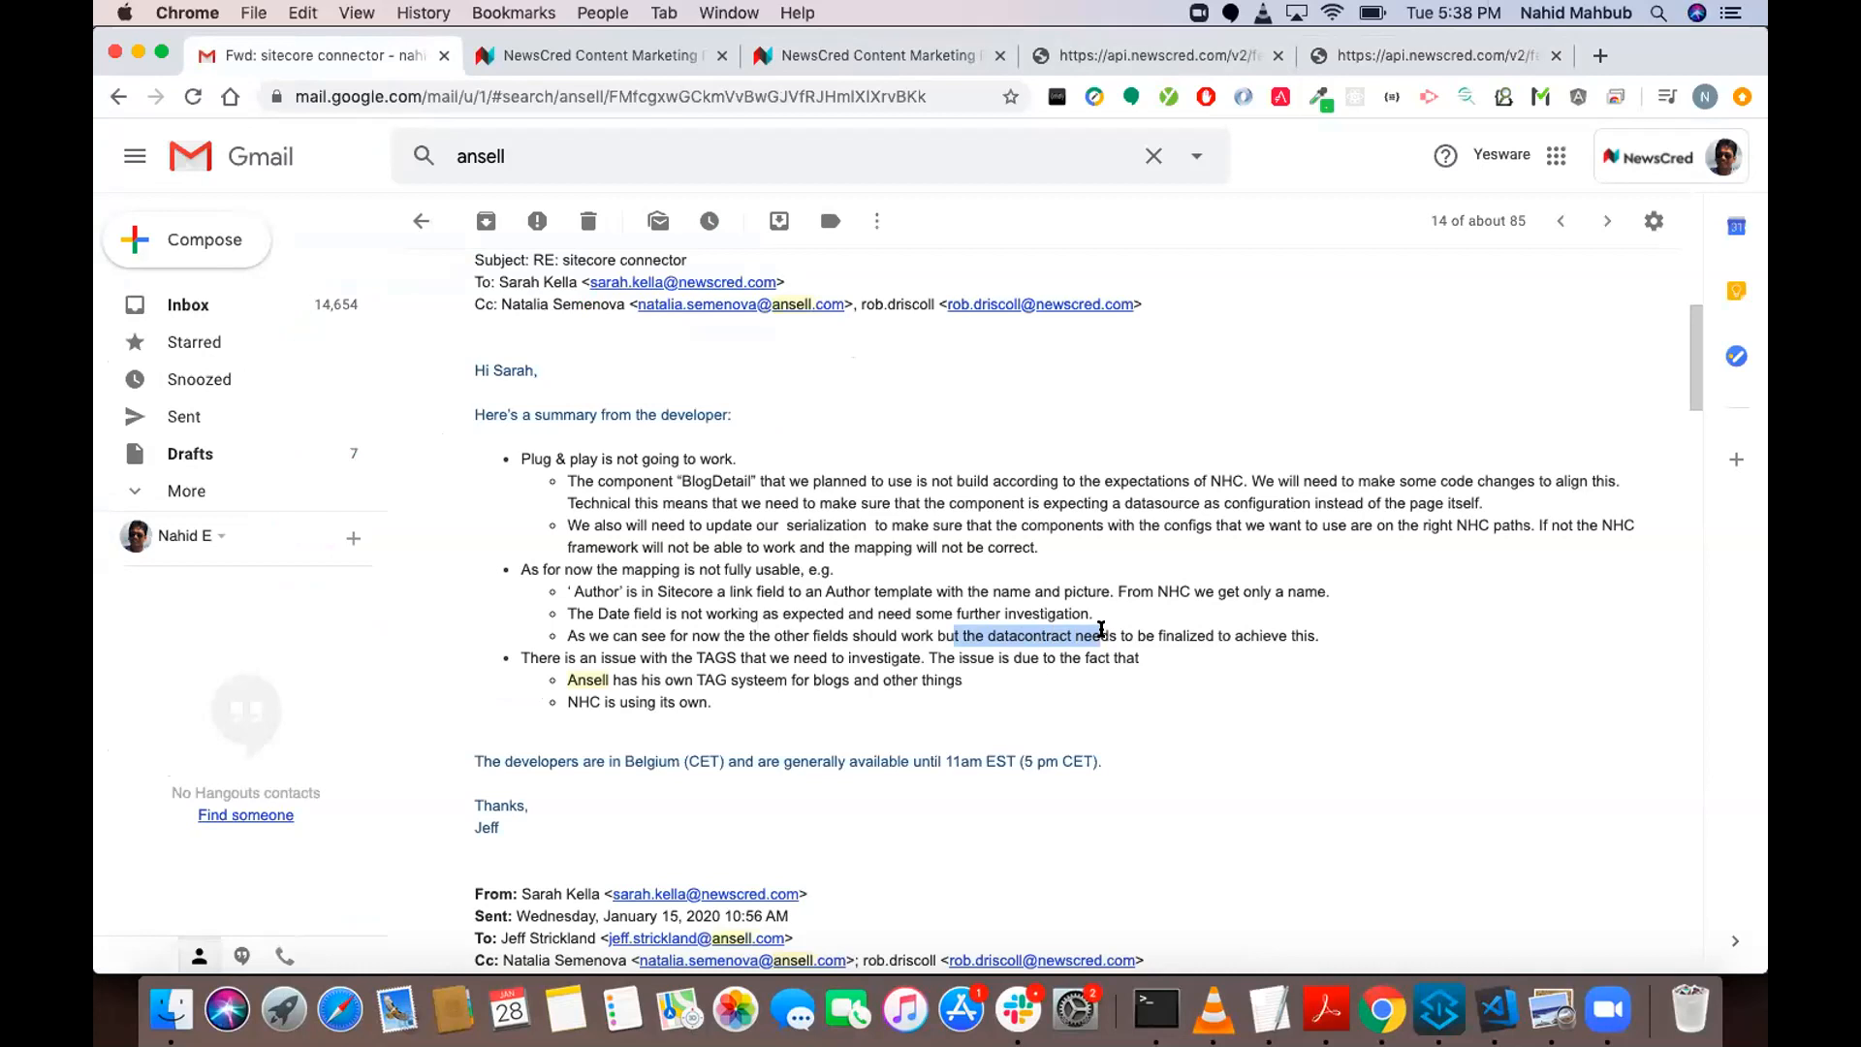
drag(1217, 631, 973, 627)
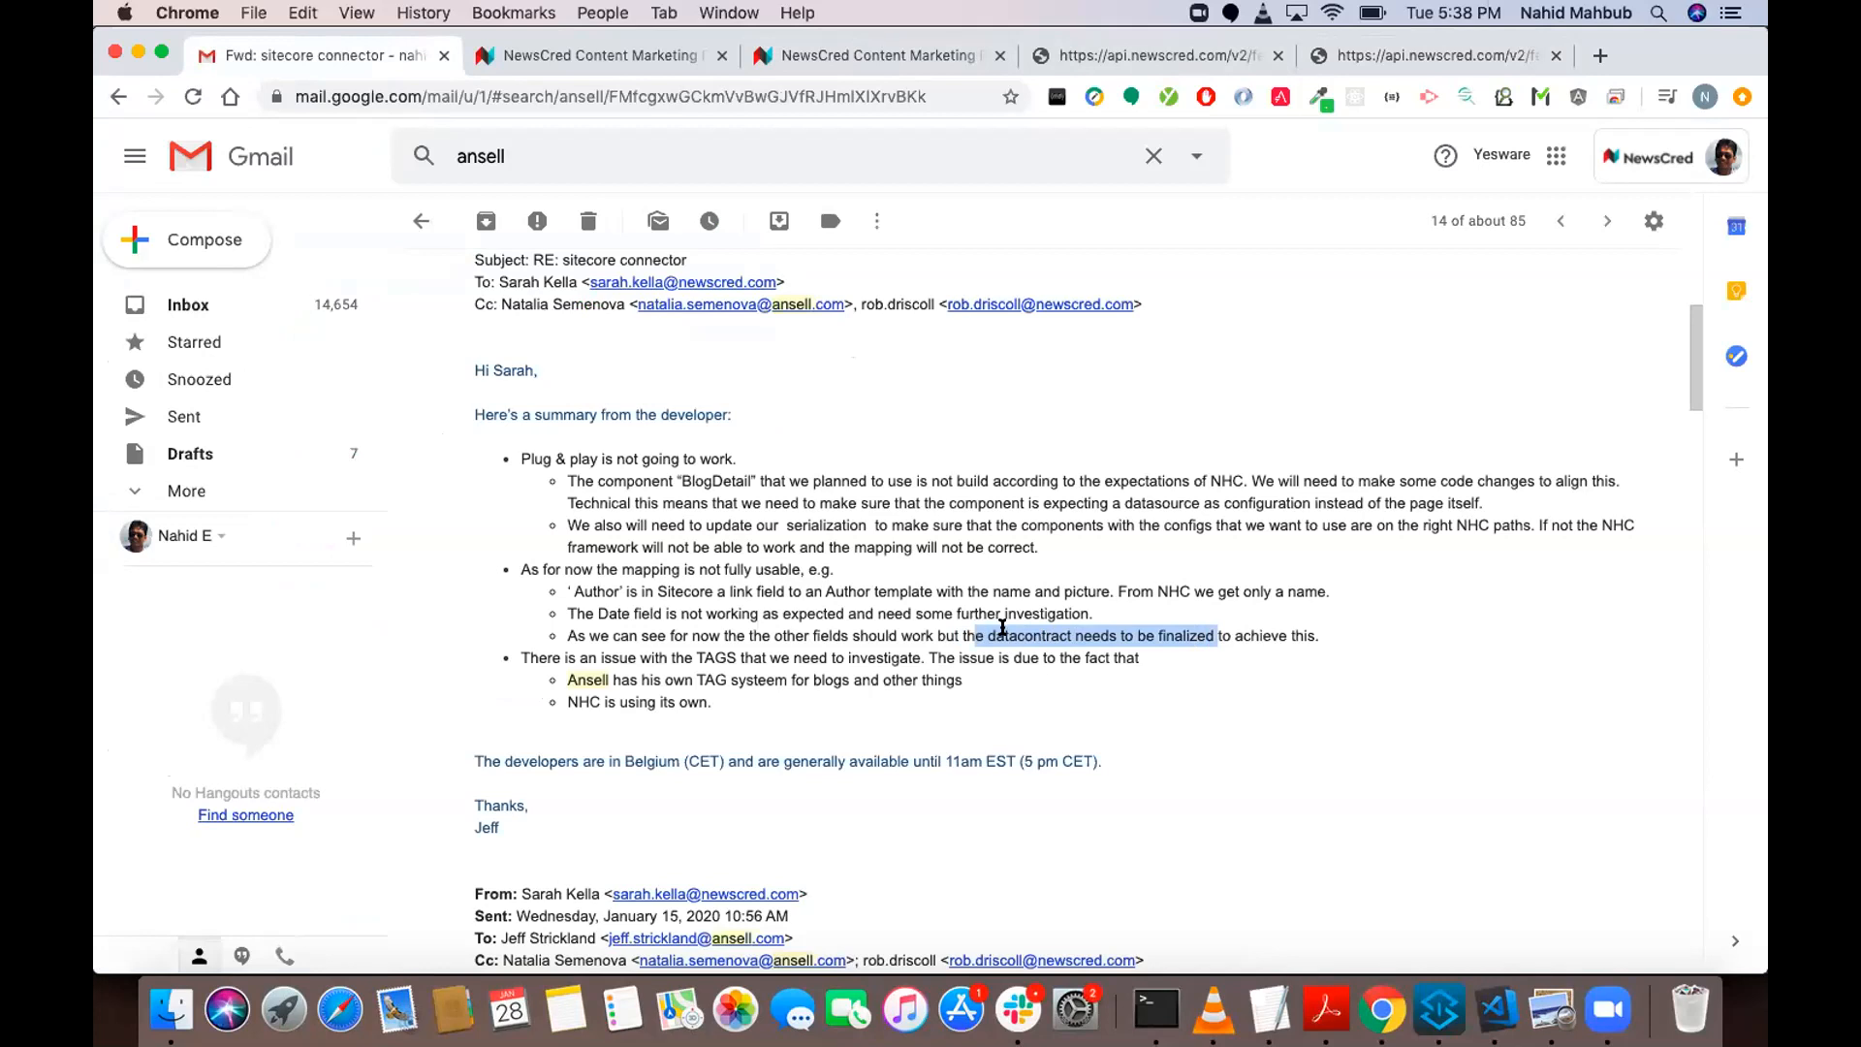
double_click(1039, 630)
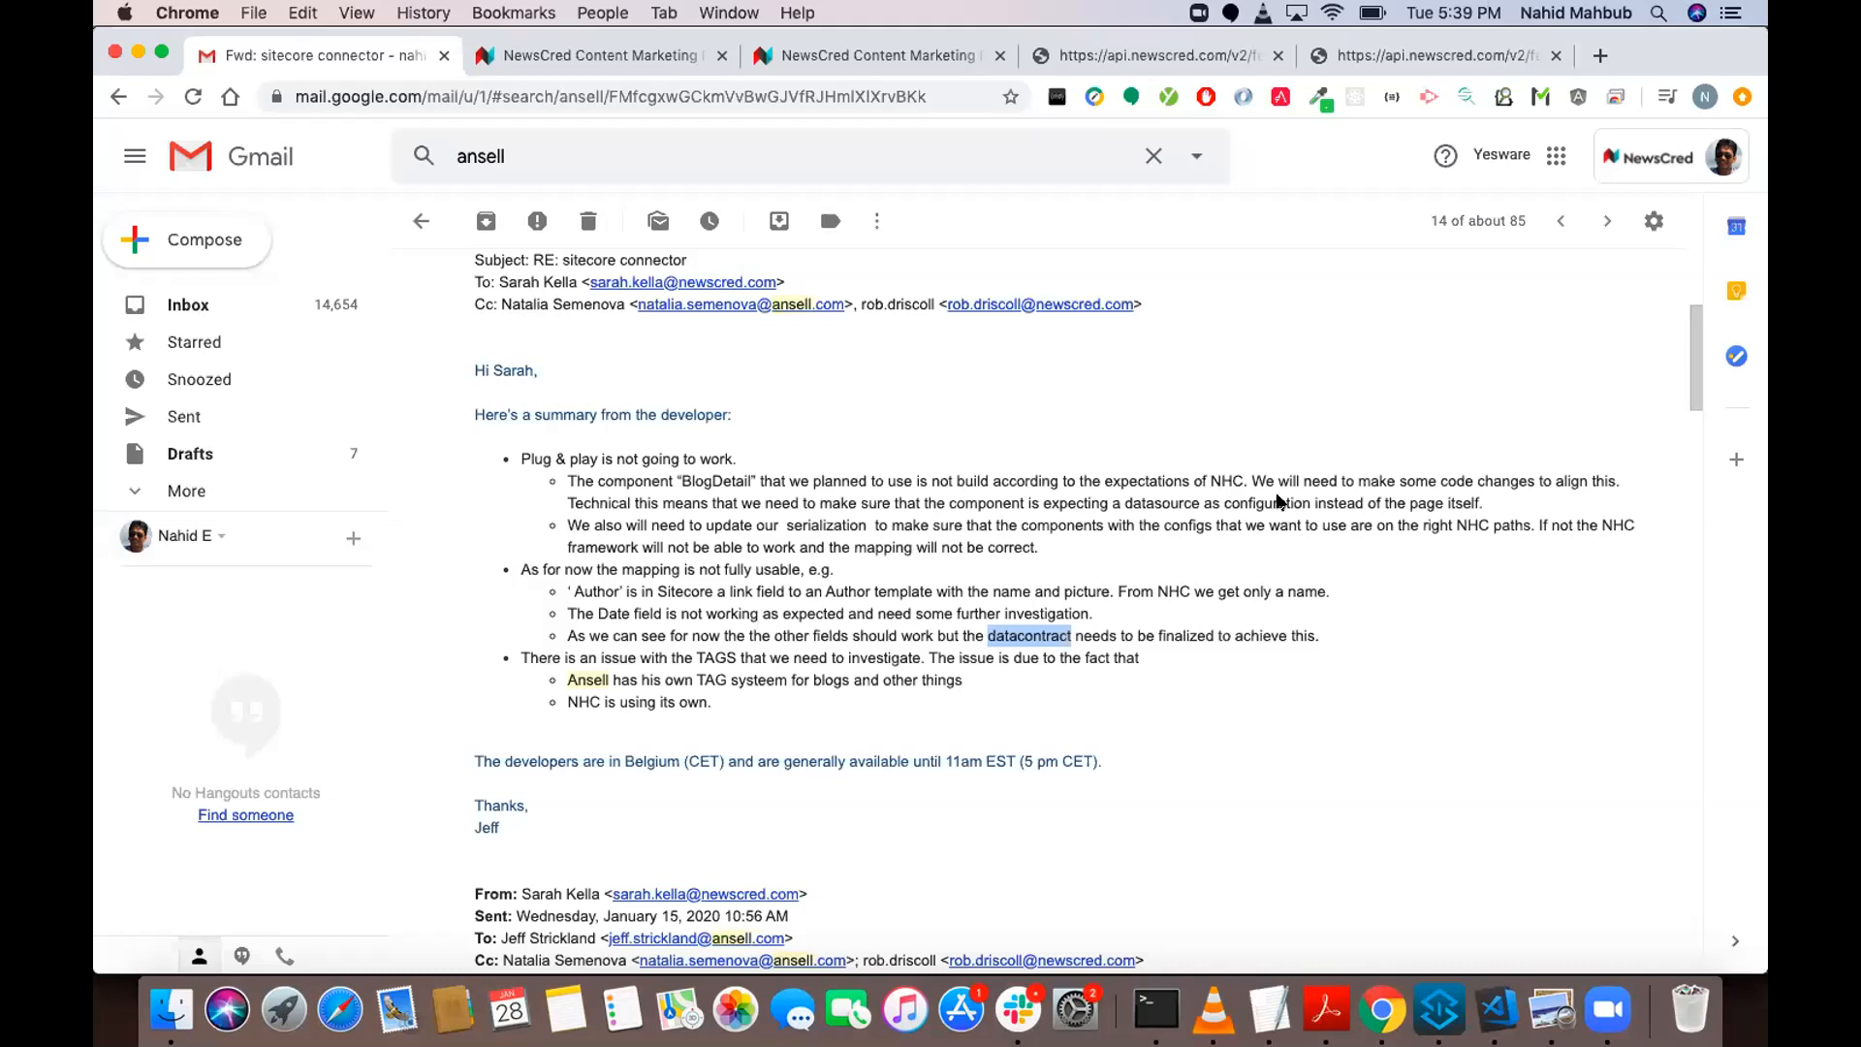
Check the task's publishing channel in NewsCred and publish the task to Ansell Demo Sitecore.
click(882, 55)
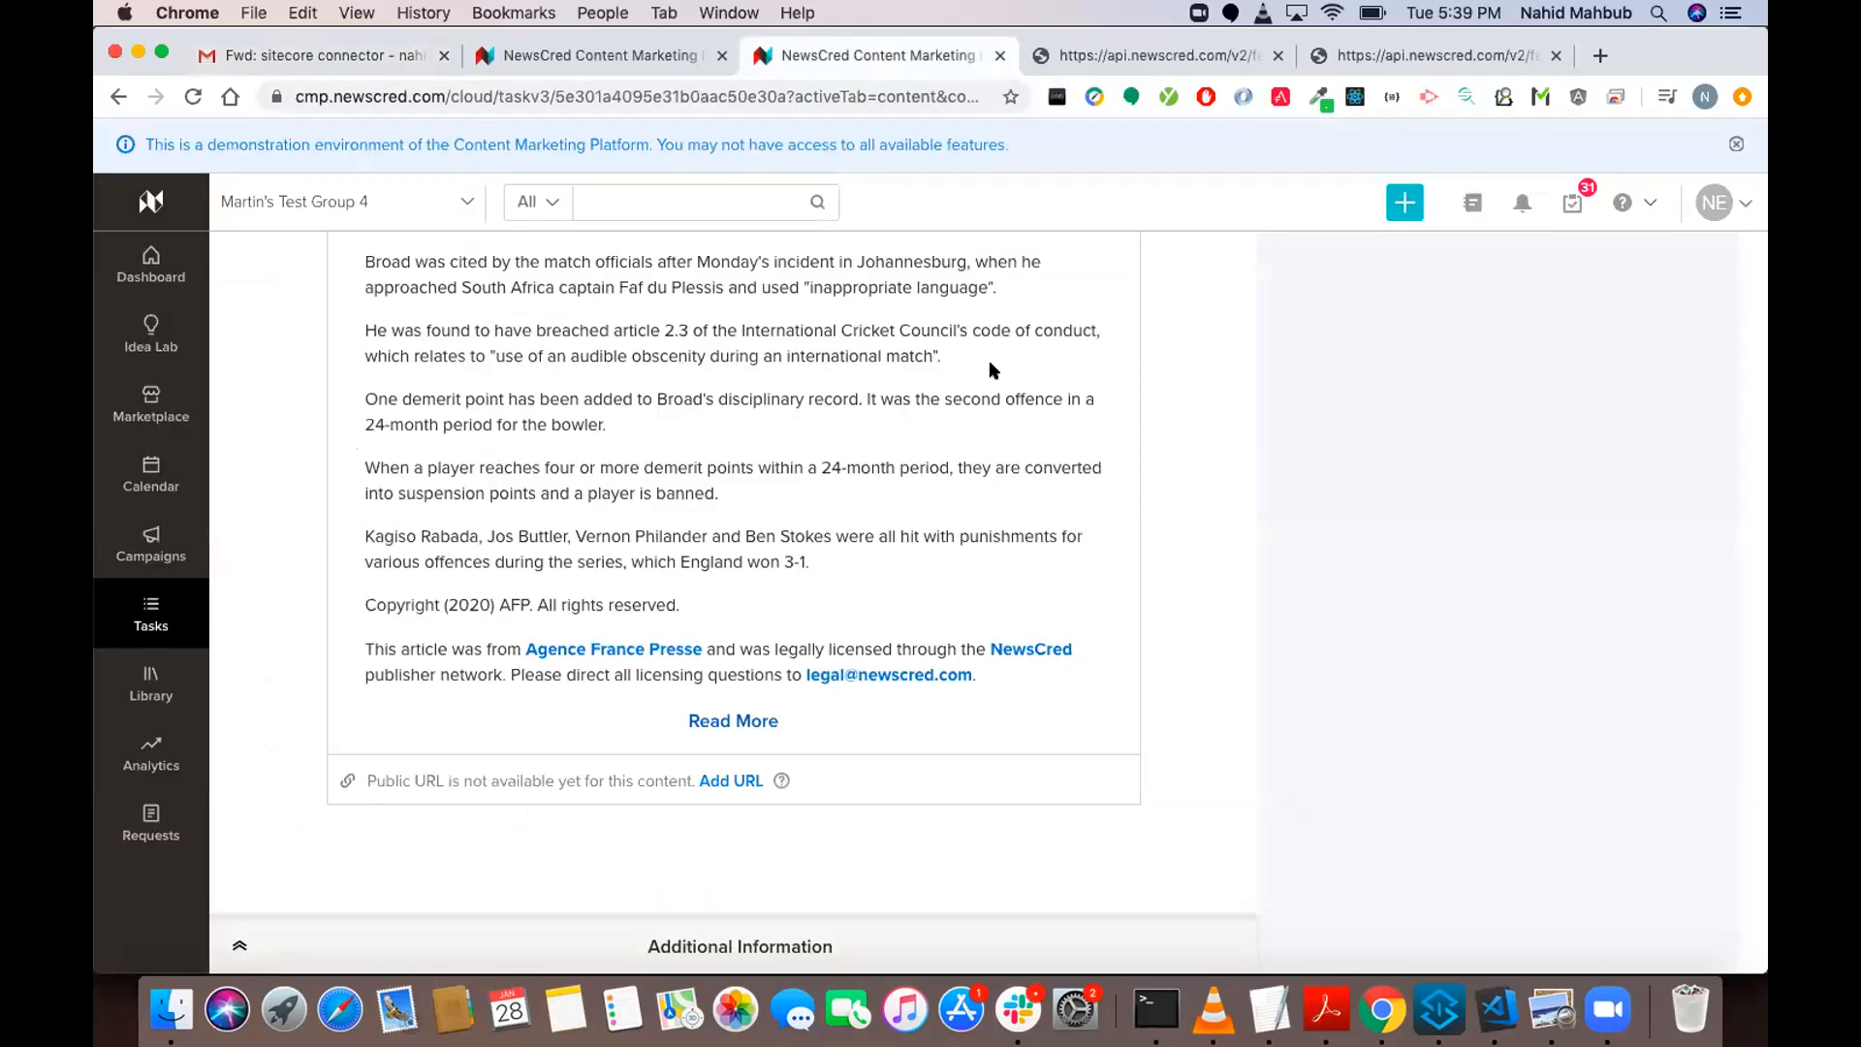
scroll(991, 370, up, 10)
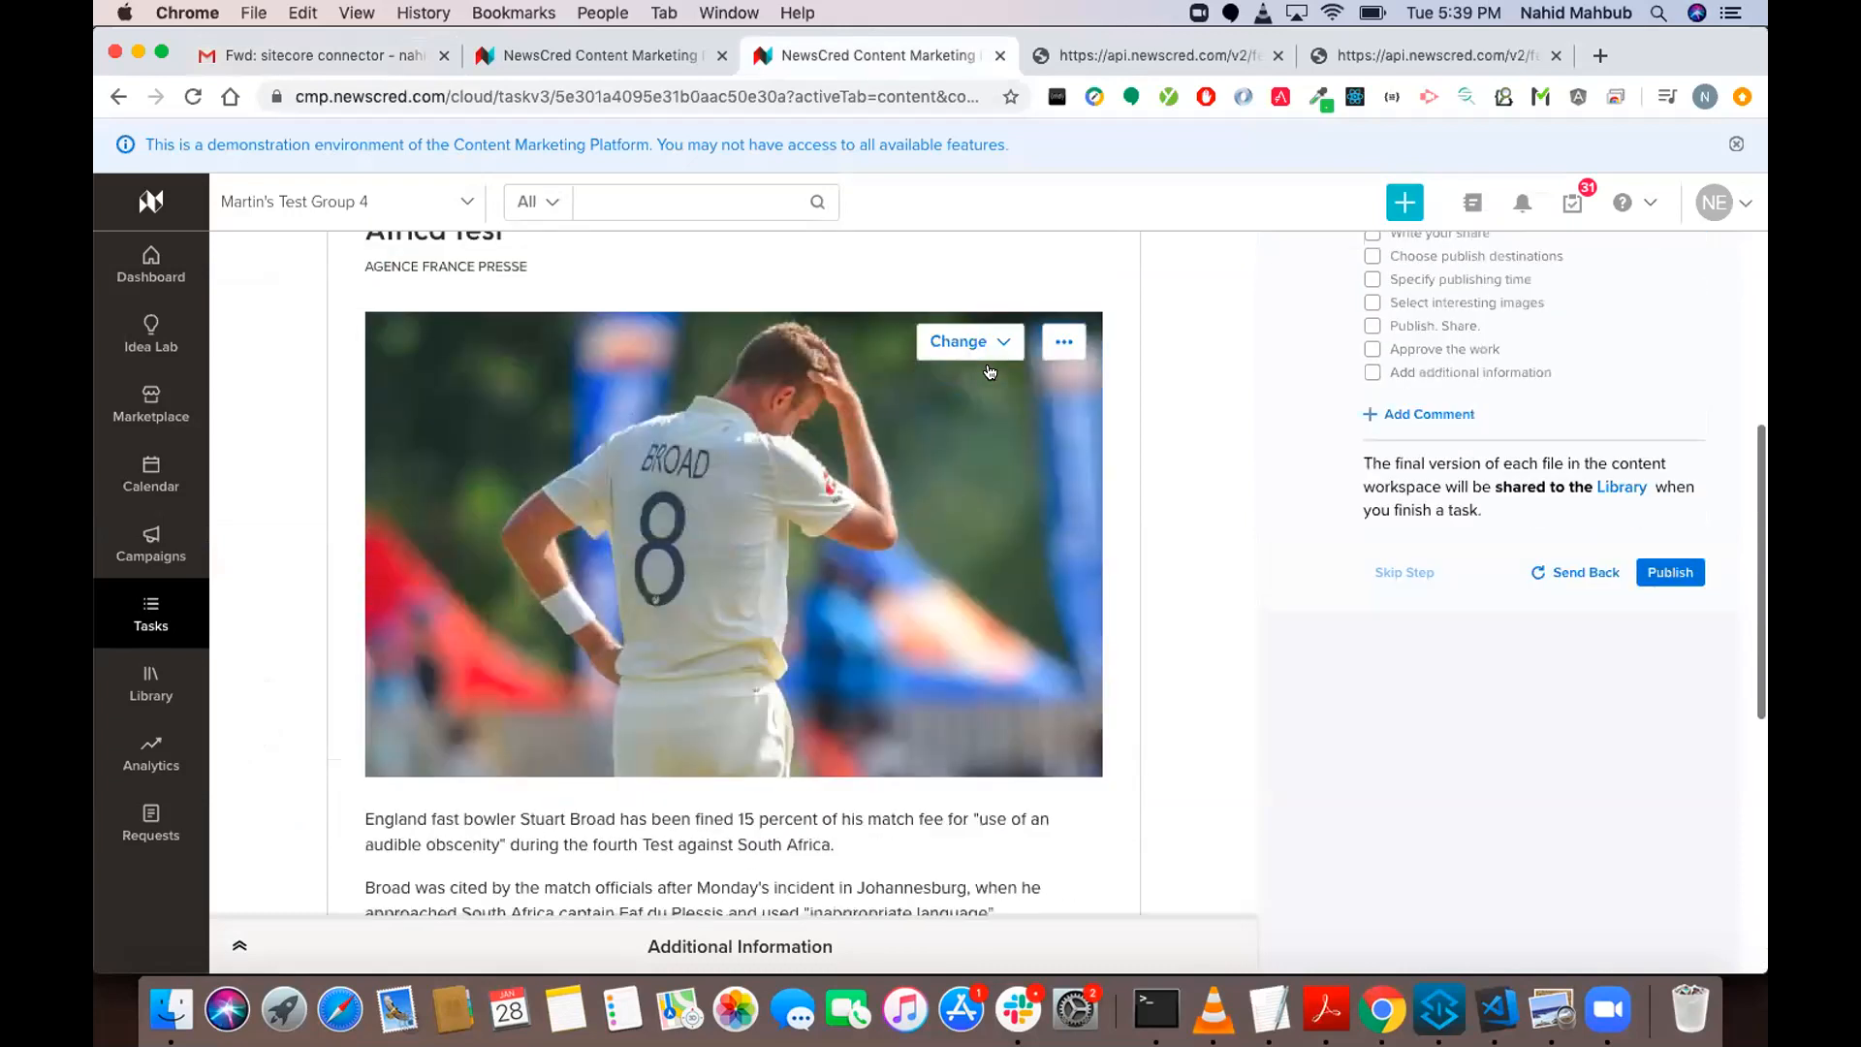
scroll(988, 371, up, 5)
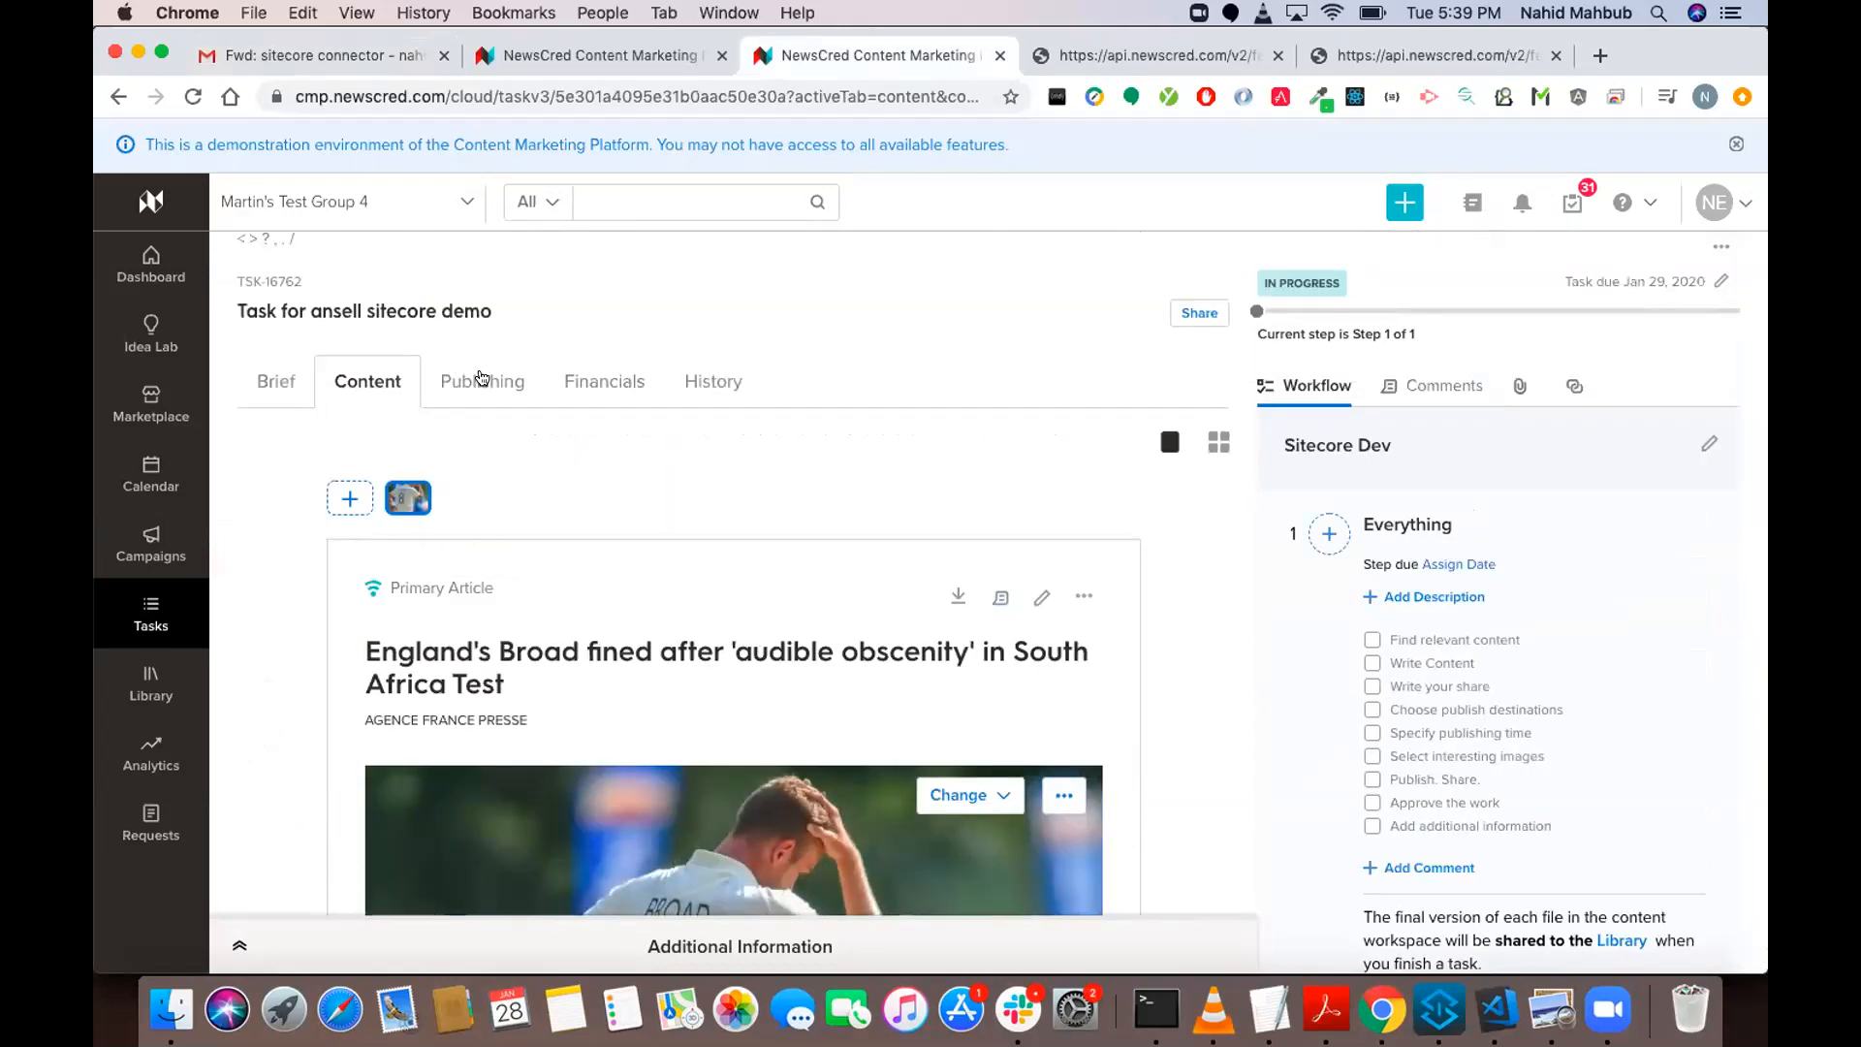
click(481, 379)
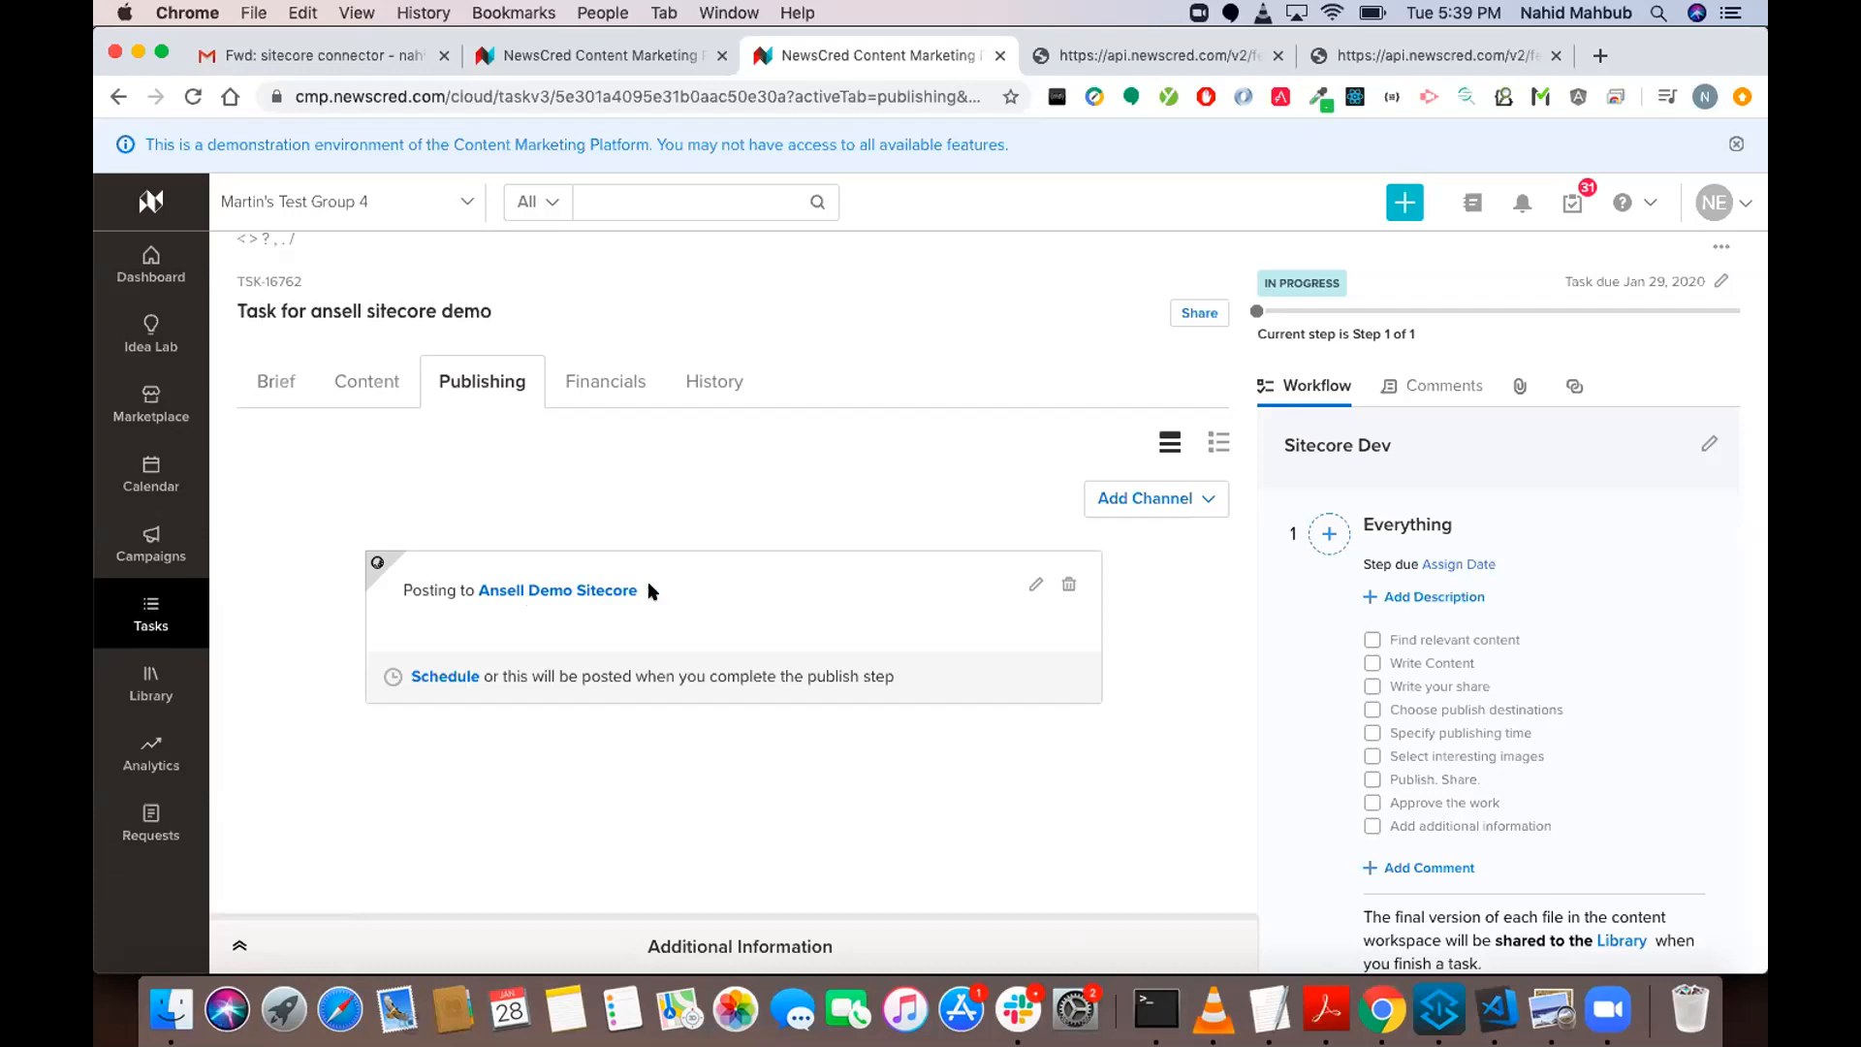
scroll(1372, 725, down, 3)
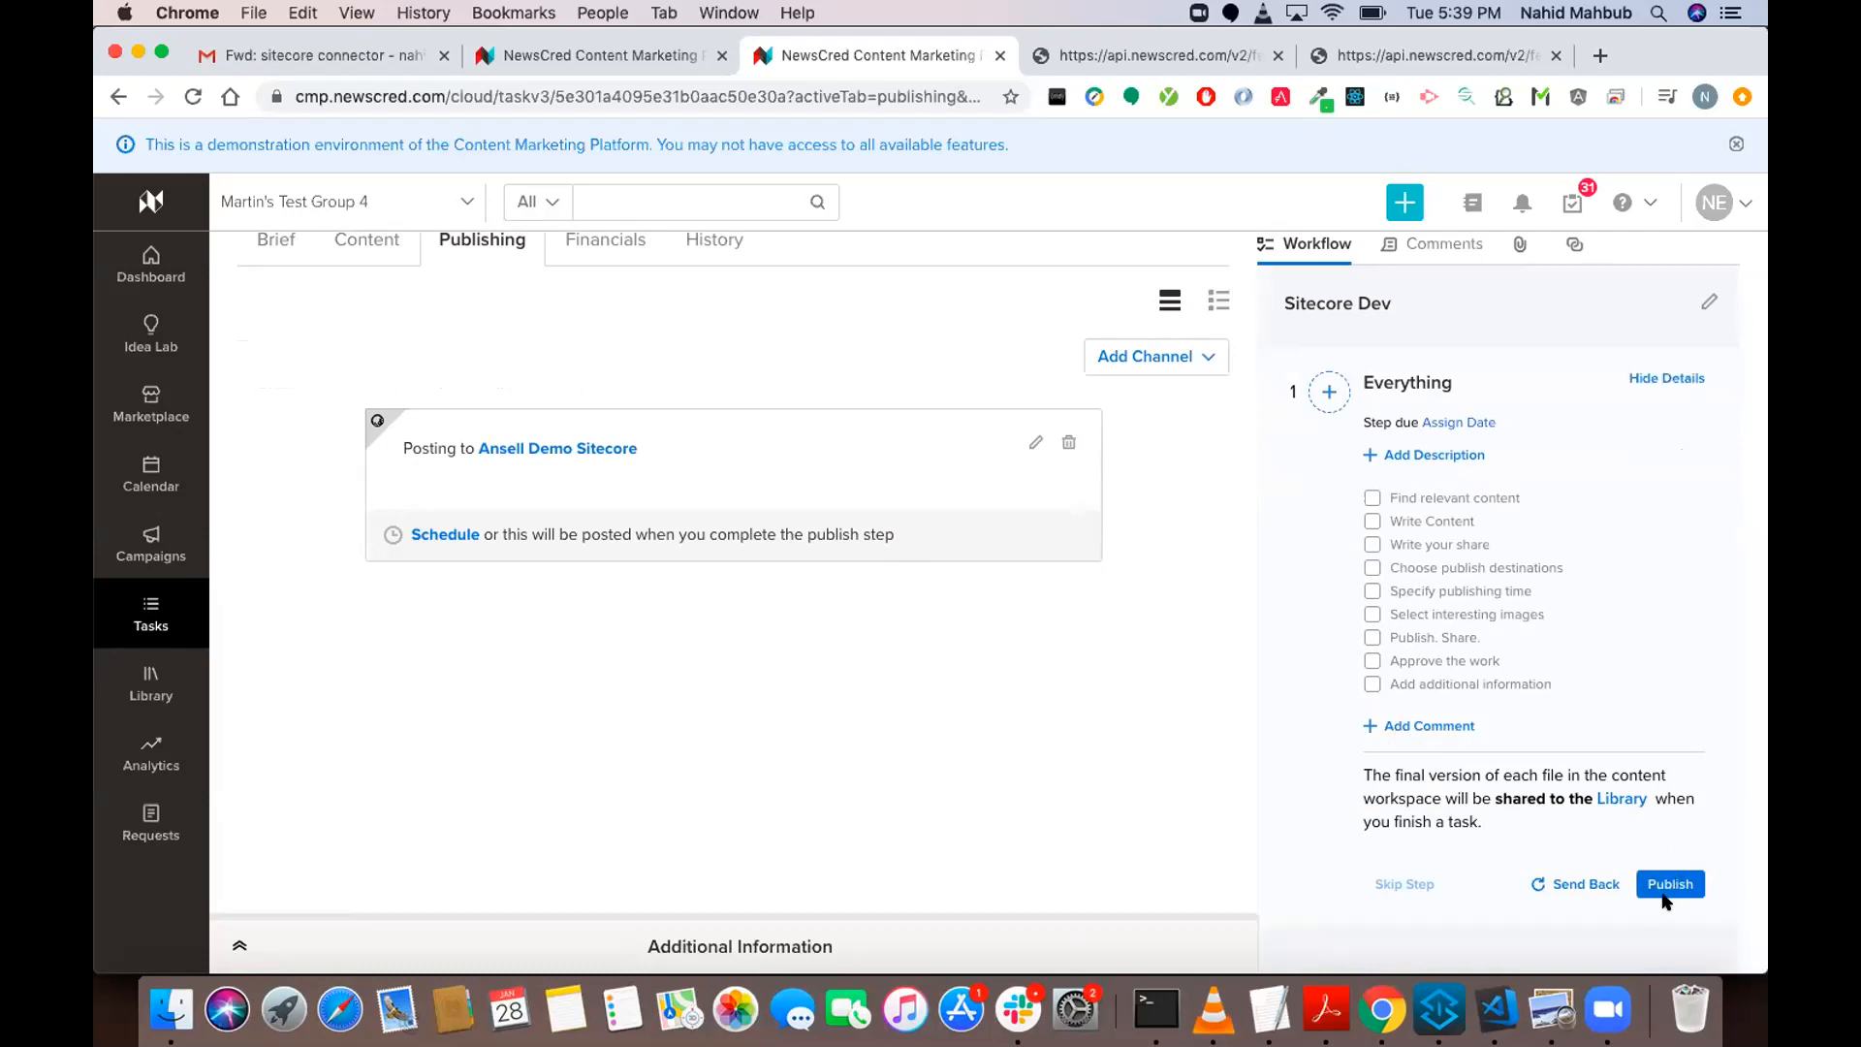
click(1160, 60)
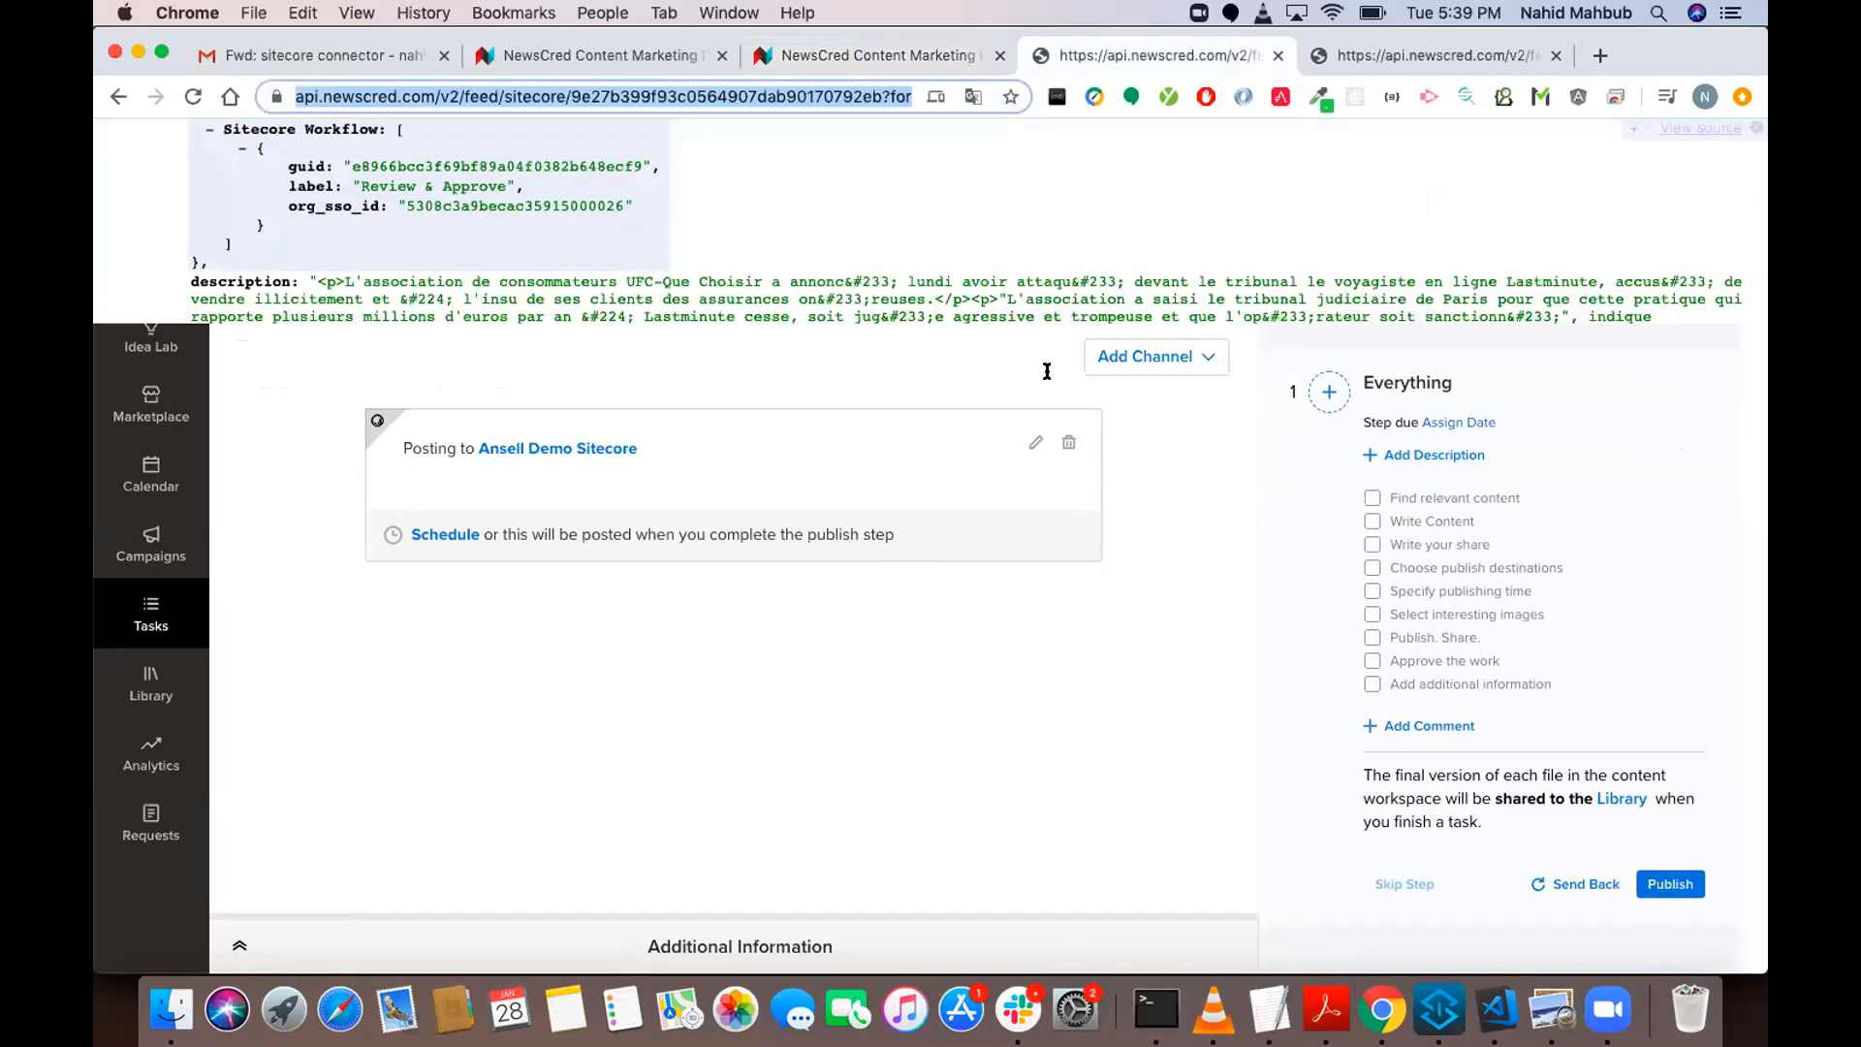
click(806, 58)
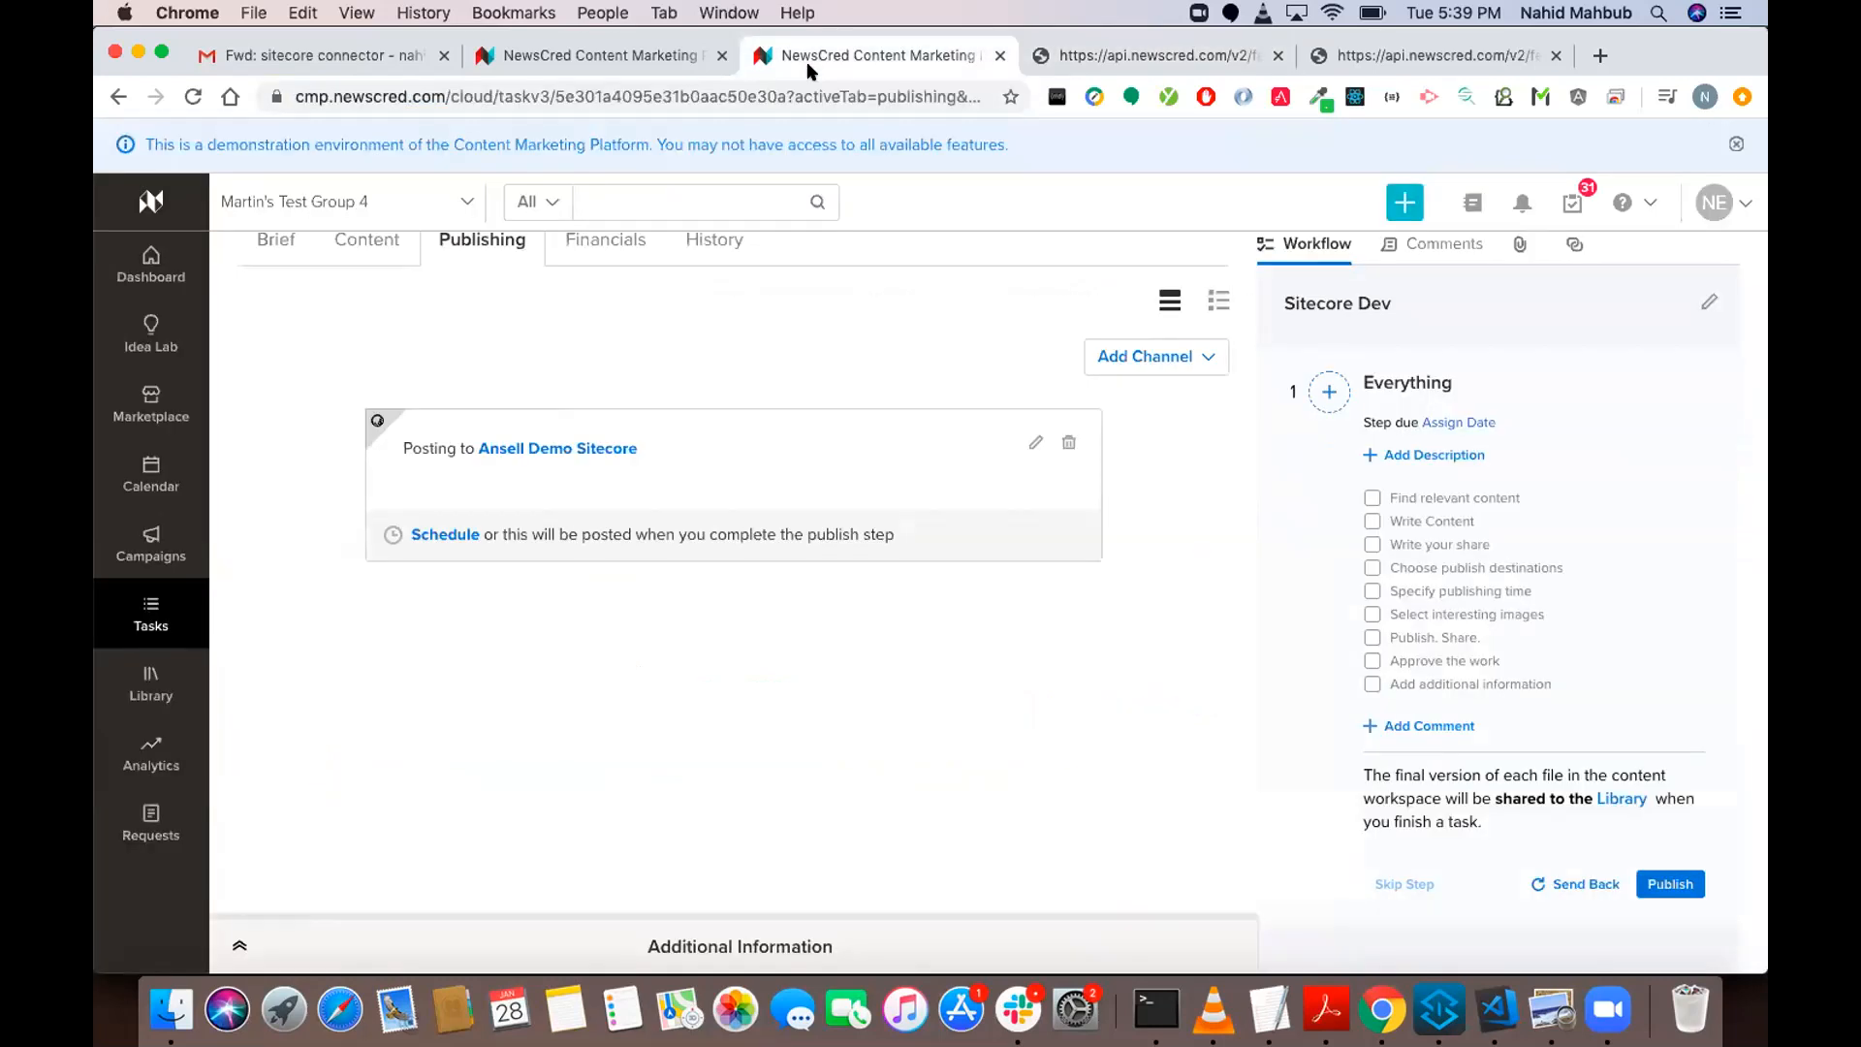
click(1667, 878)
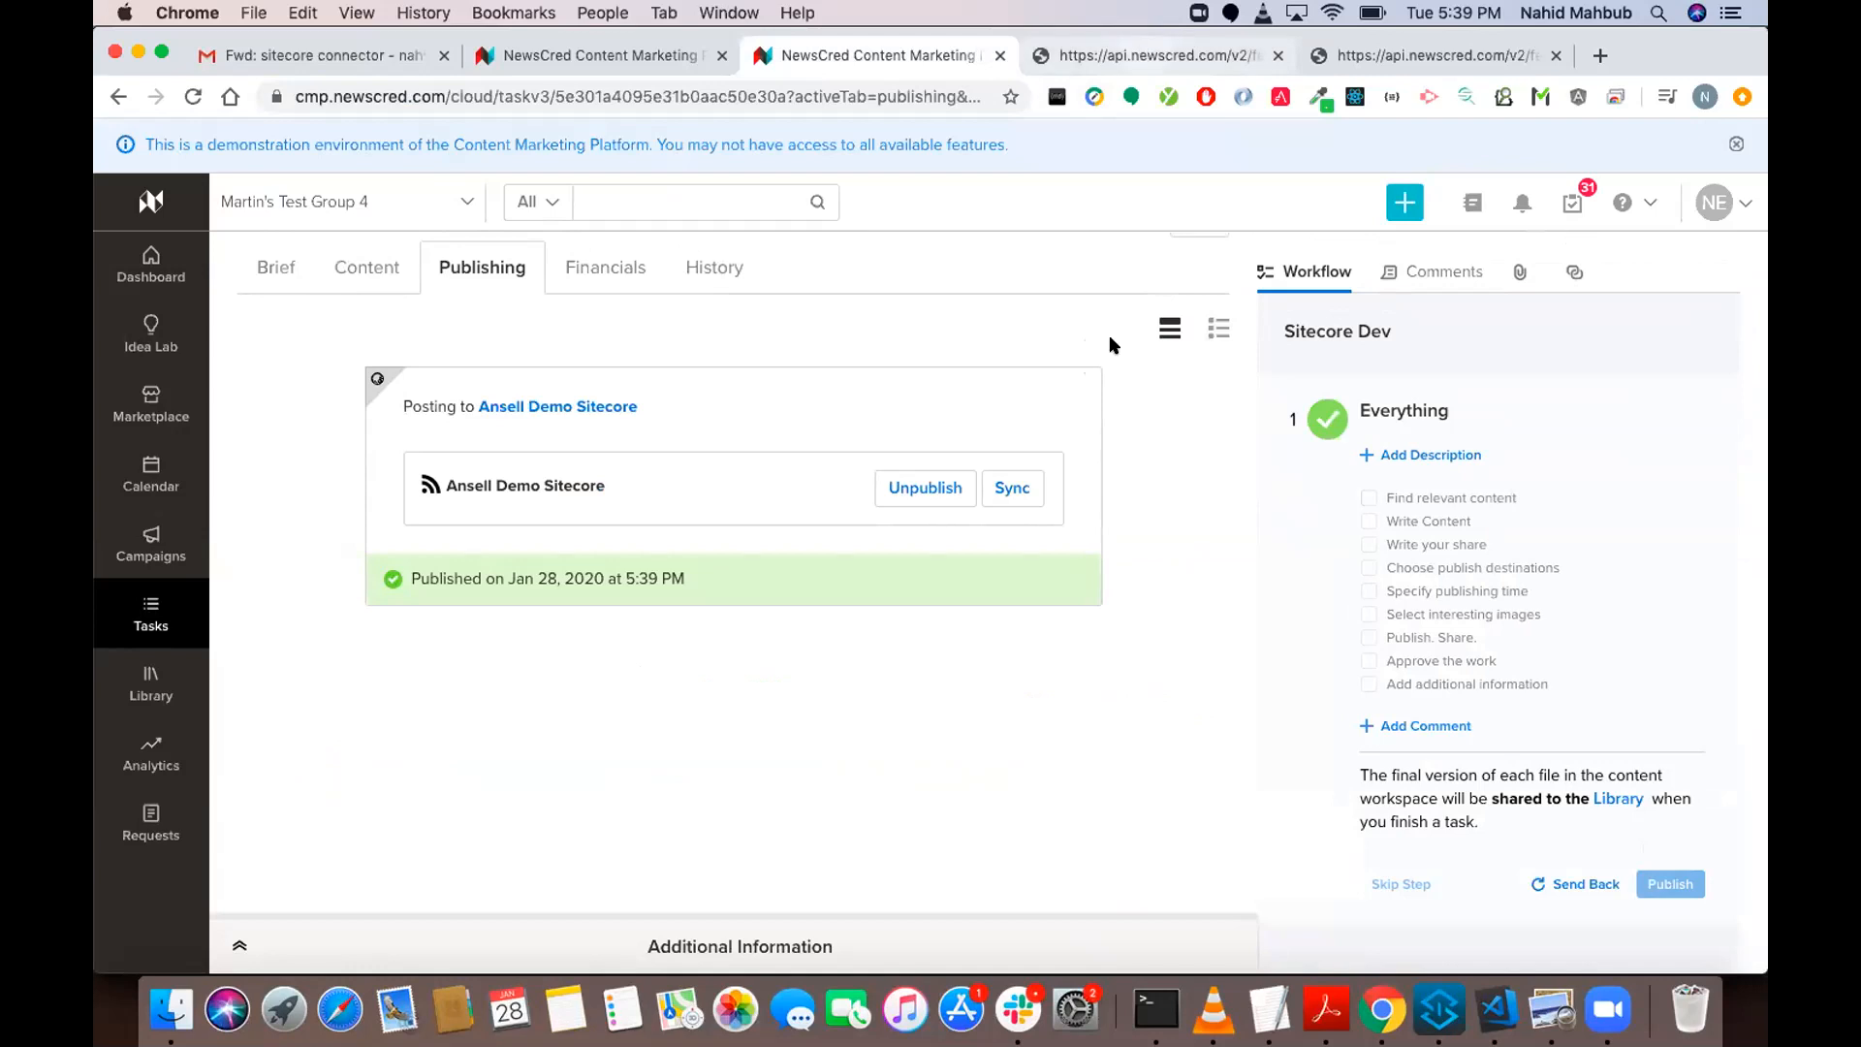
Reload the Sitecore feed's JSON output and find the entry for the newly published cricket article.
click(1156, 55)
key(super+r)
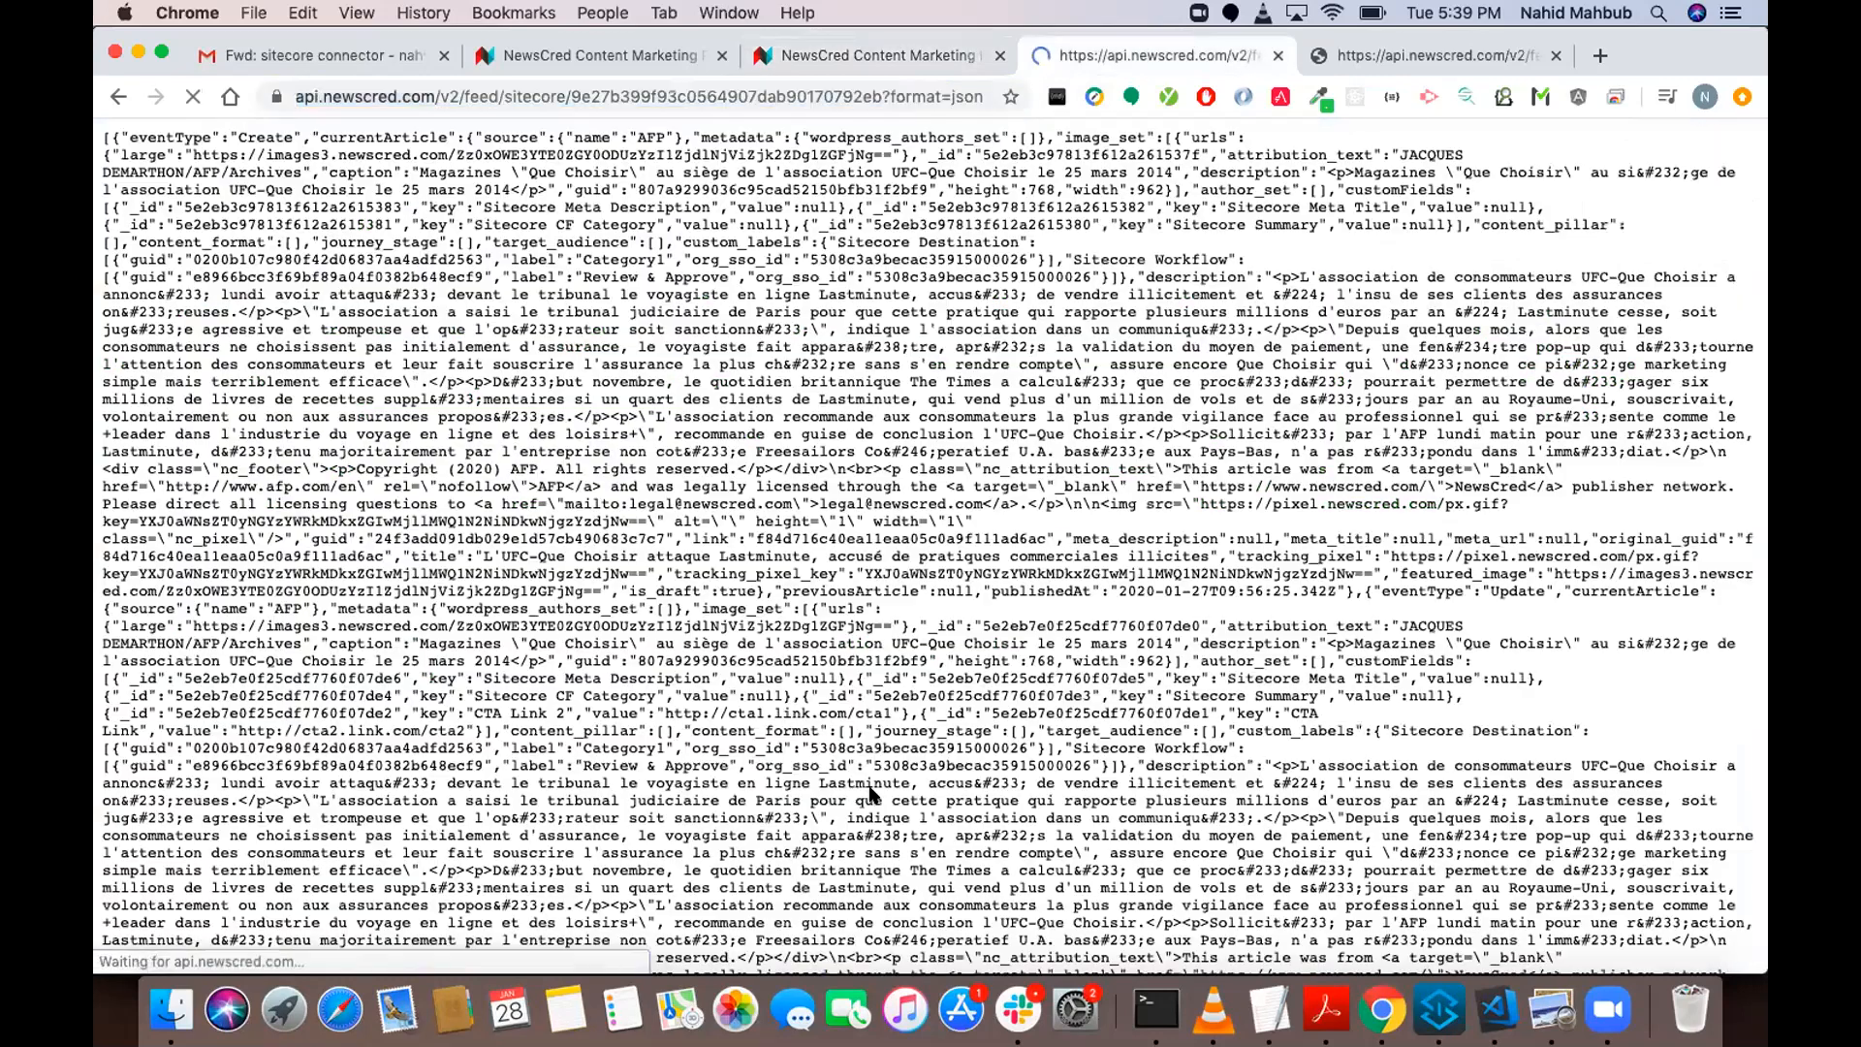
scroll(872, 795, down, 3)
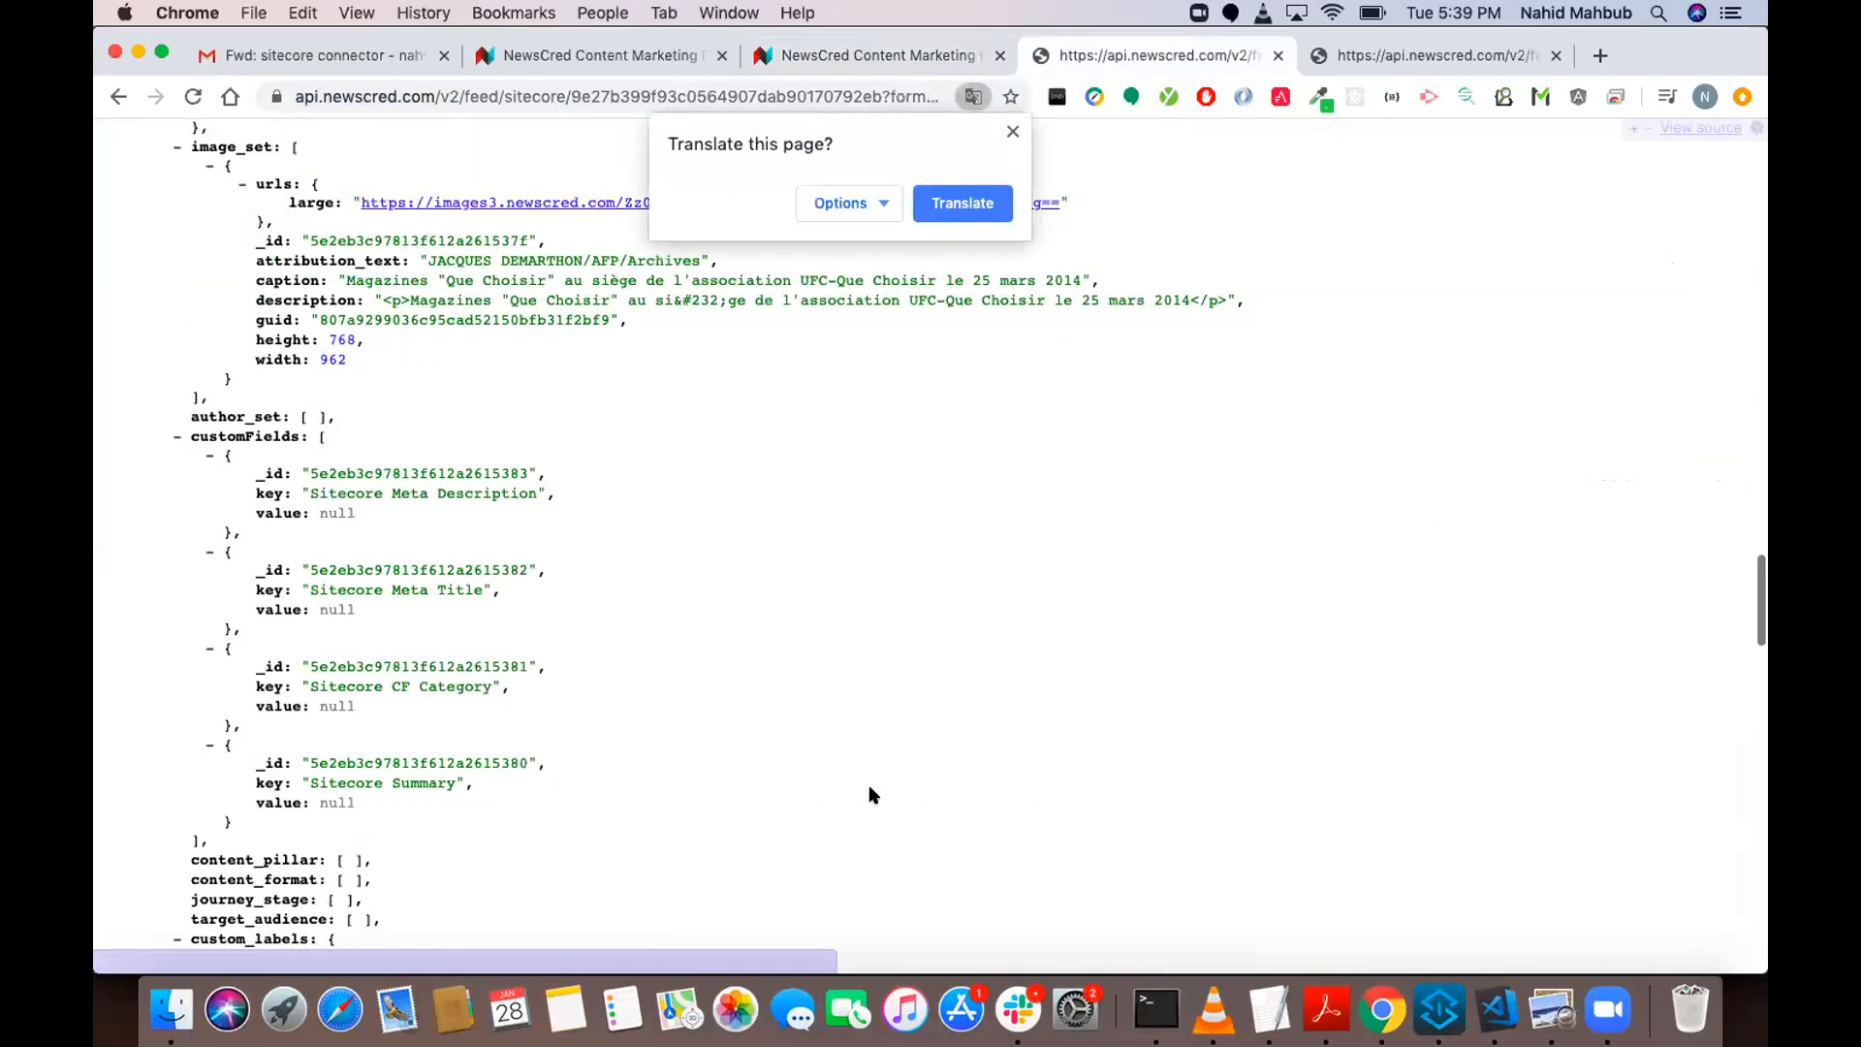
scroll(872, 795, down, 15)
scroll(873, 795, up, 5)
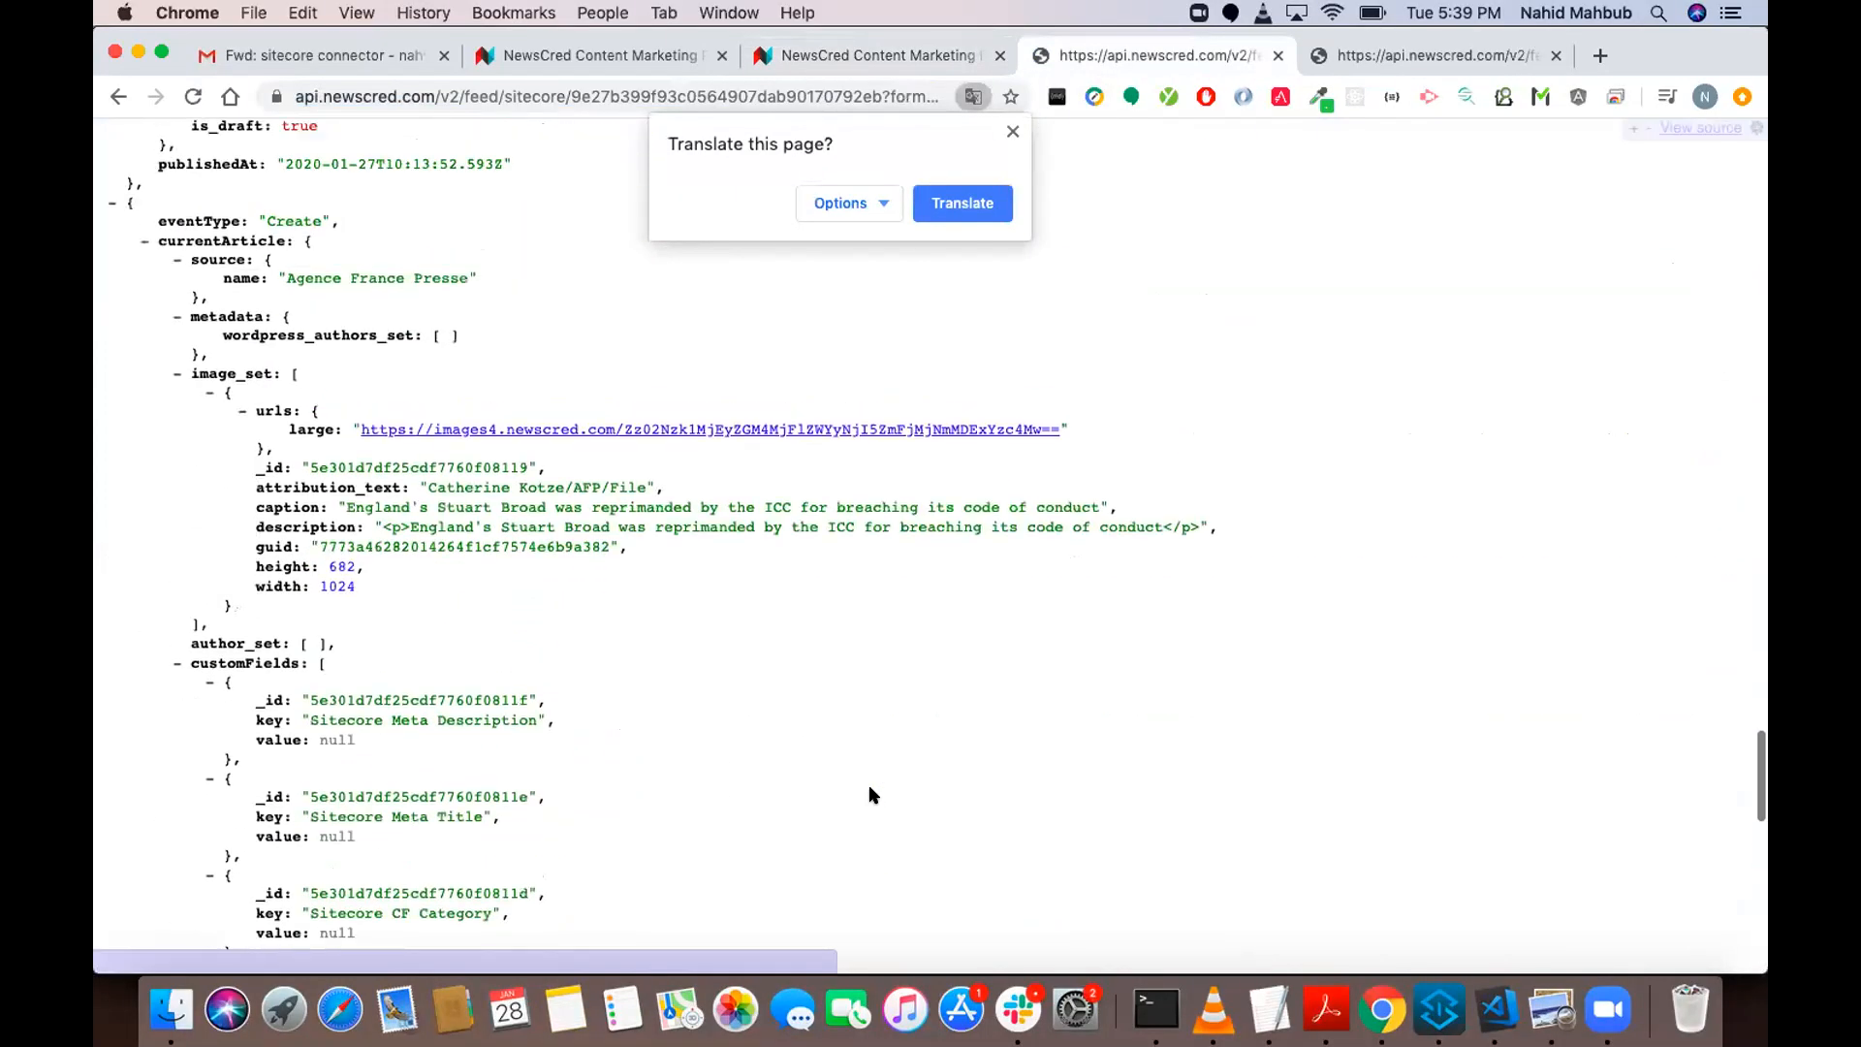
scroll(872, 795, up, 3)
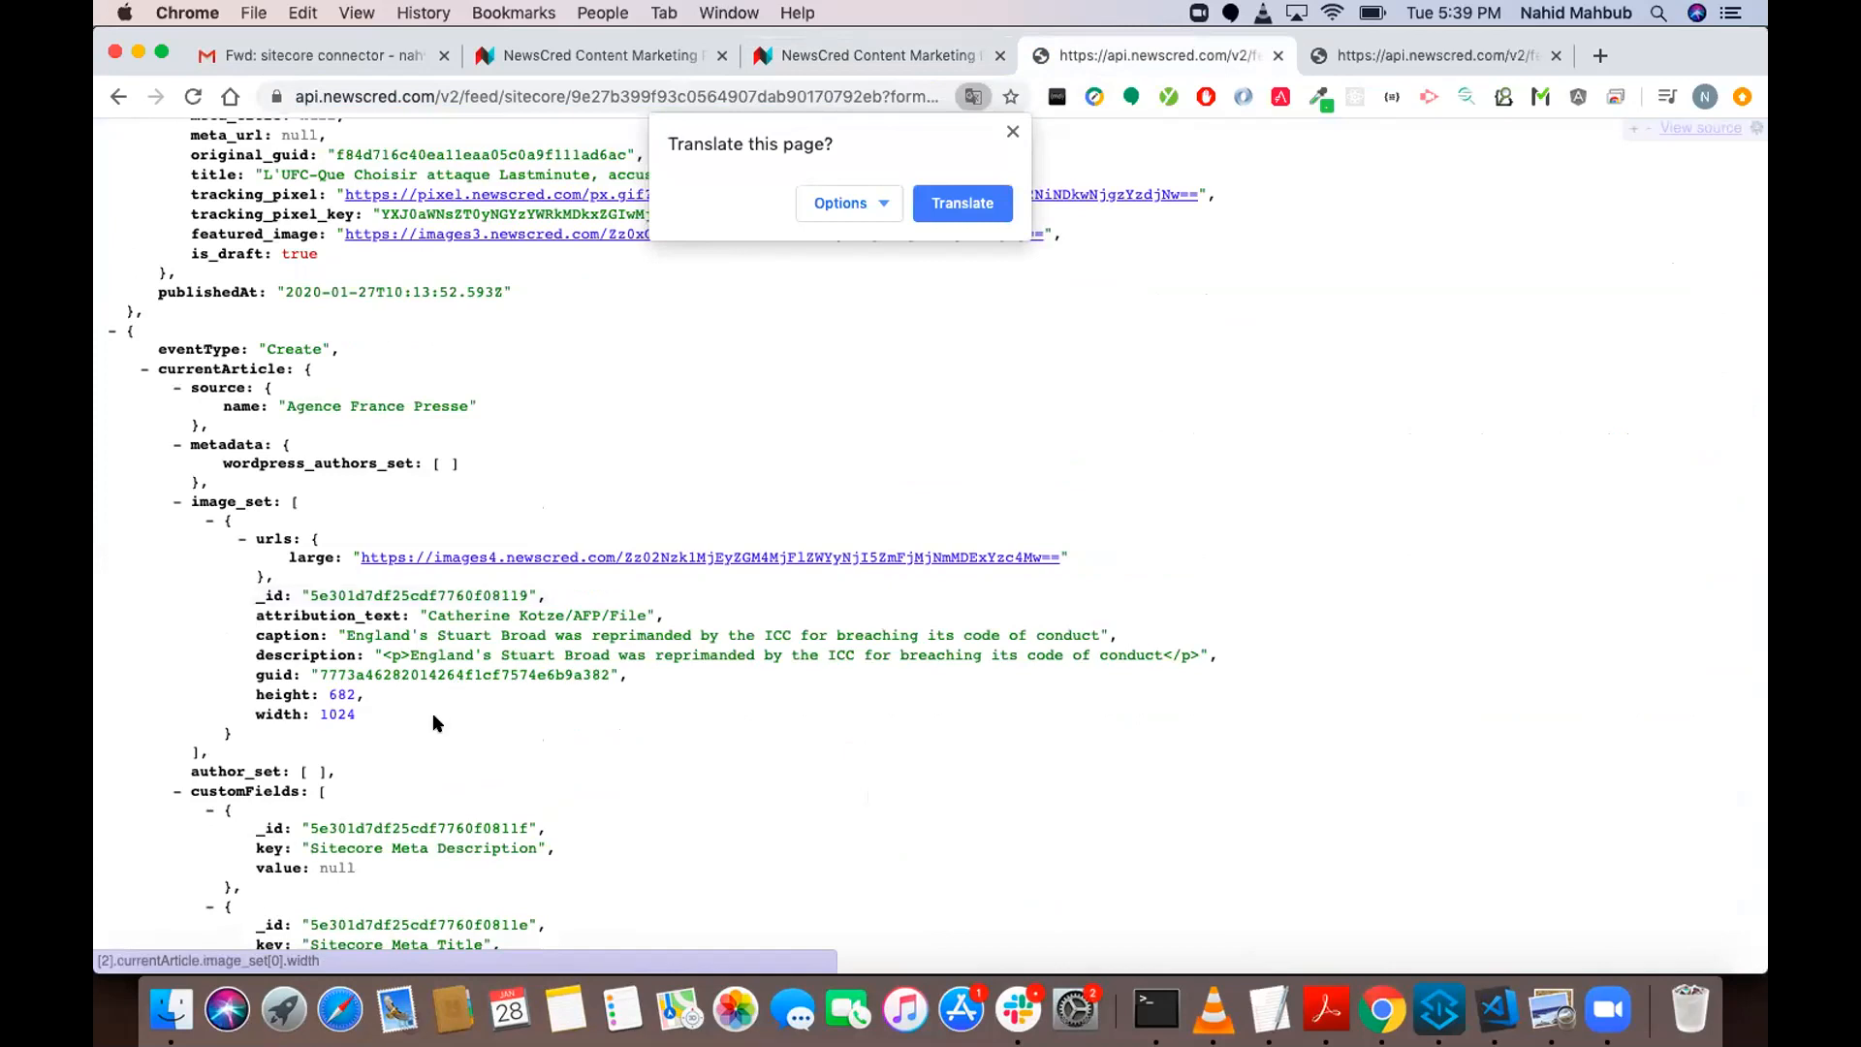
Inspect the new article entry's CTA Link and CTA Link 2 custom fields, content format and custom labels.
click(343, 630)
drag(343, 625, 345, 625)
scroll(398, 621, down, 10)
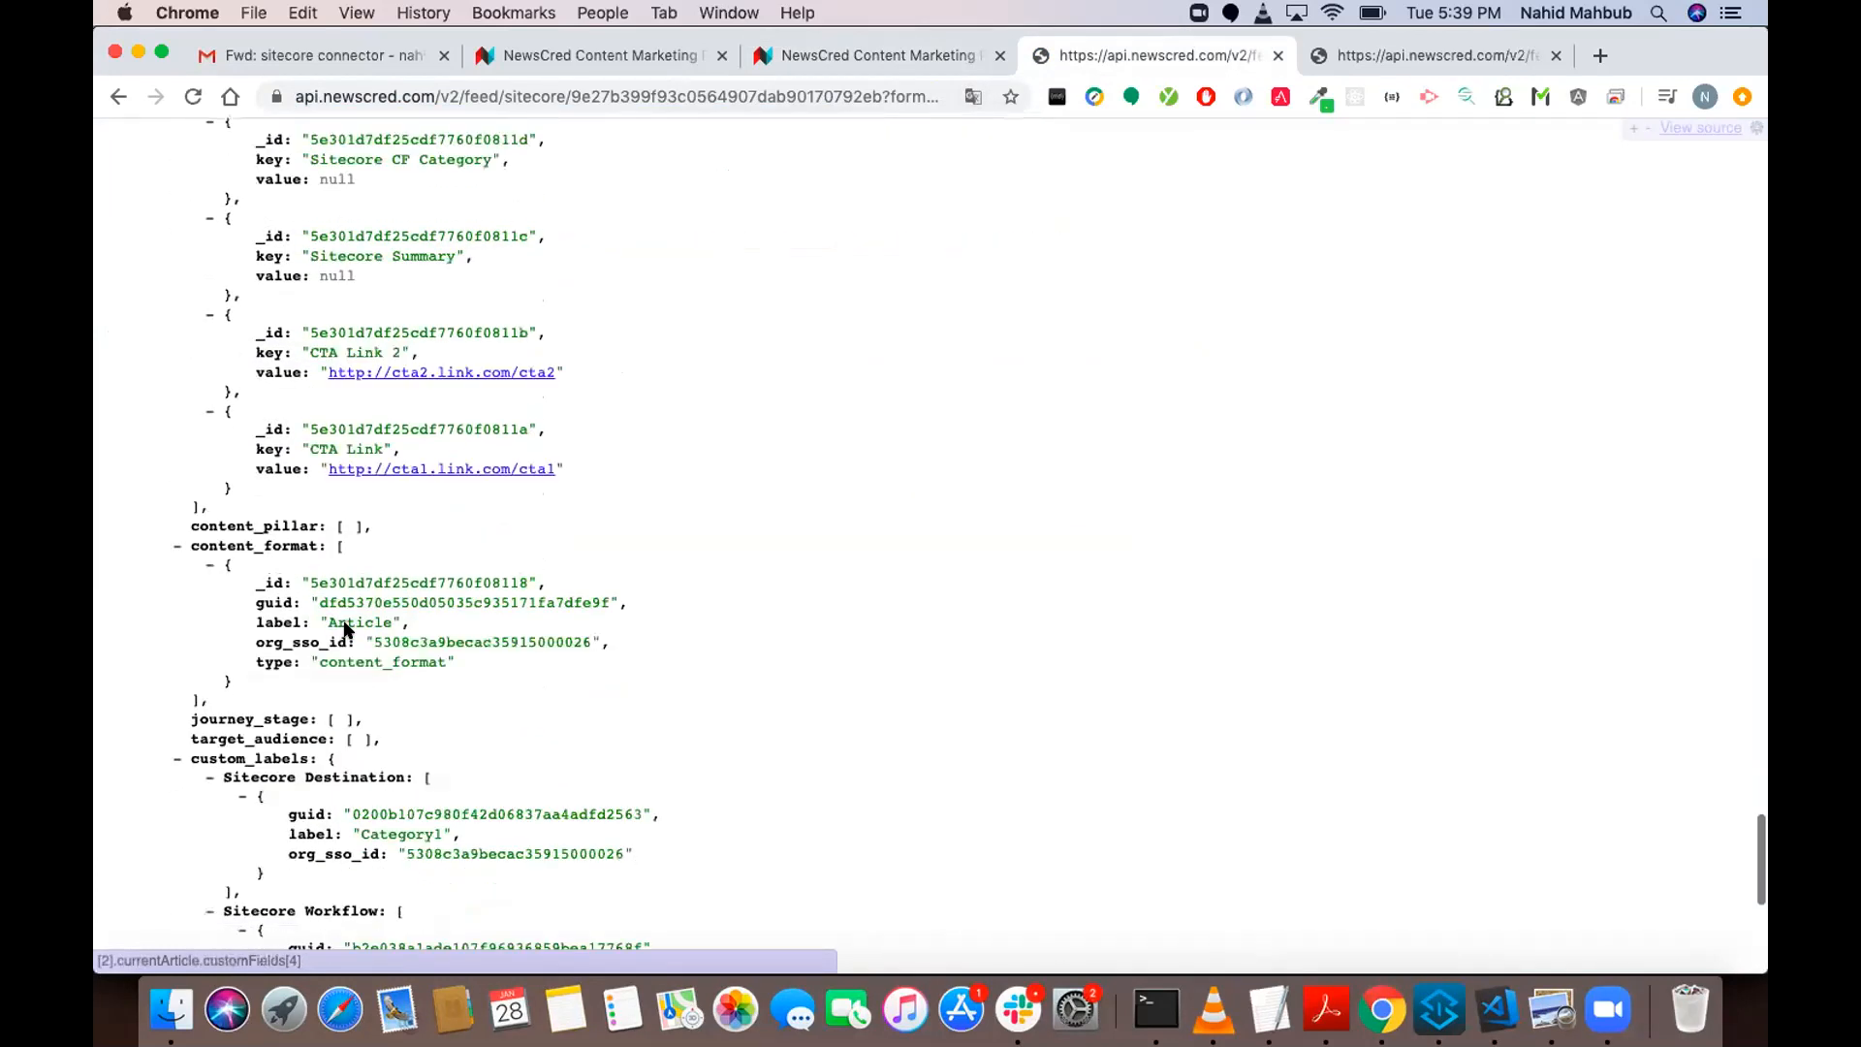
drag(585, 467, 376, 328)
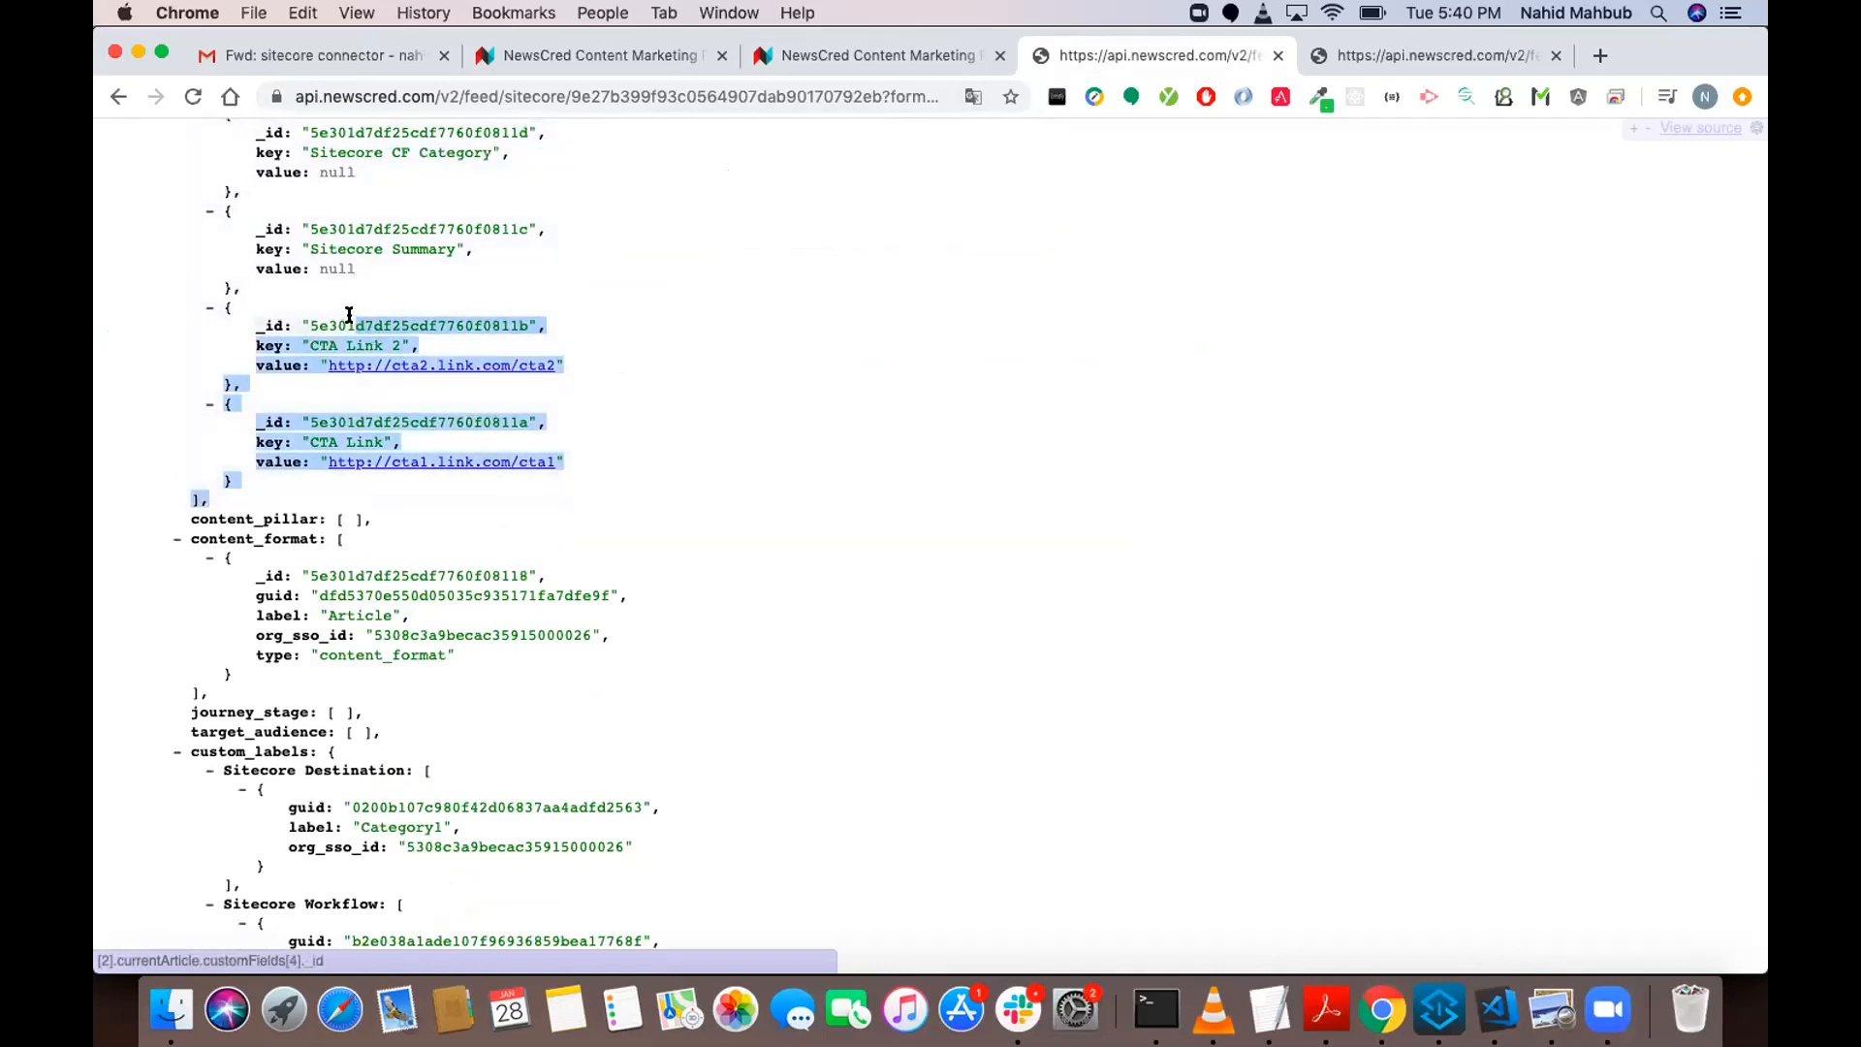
click(378, 324)
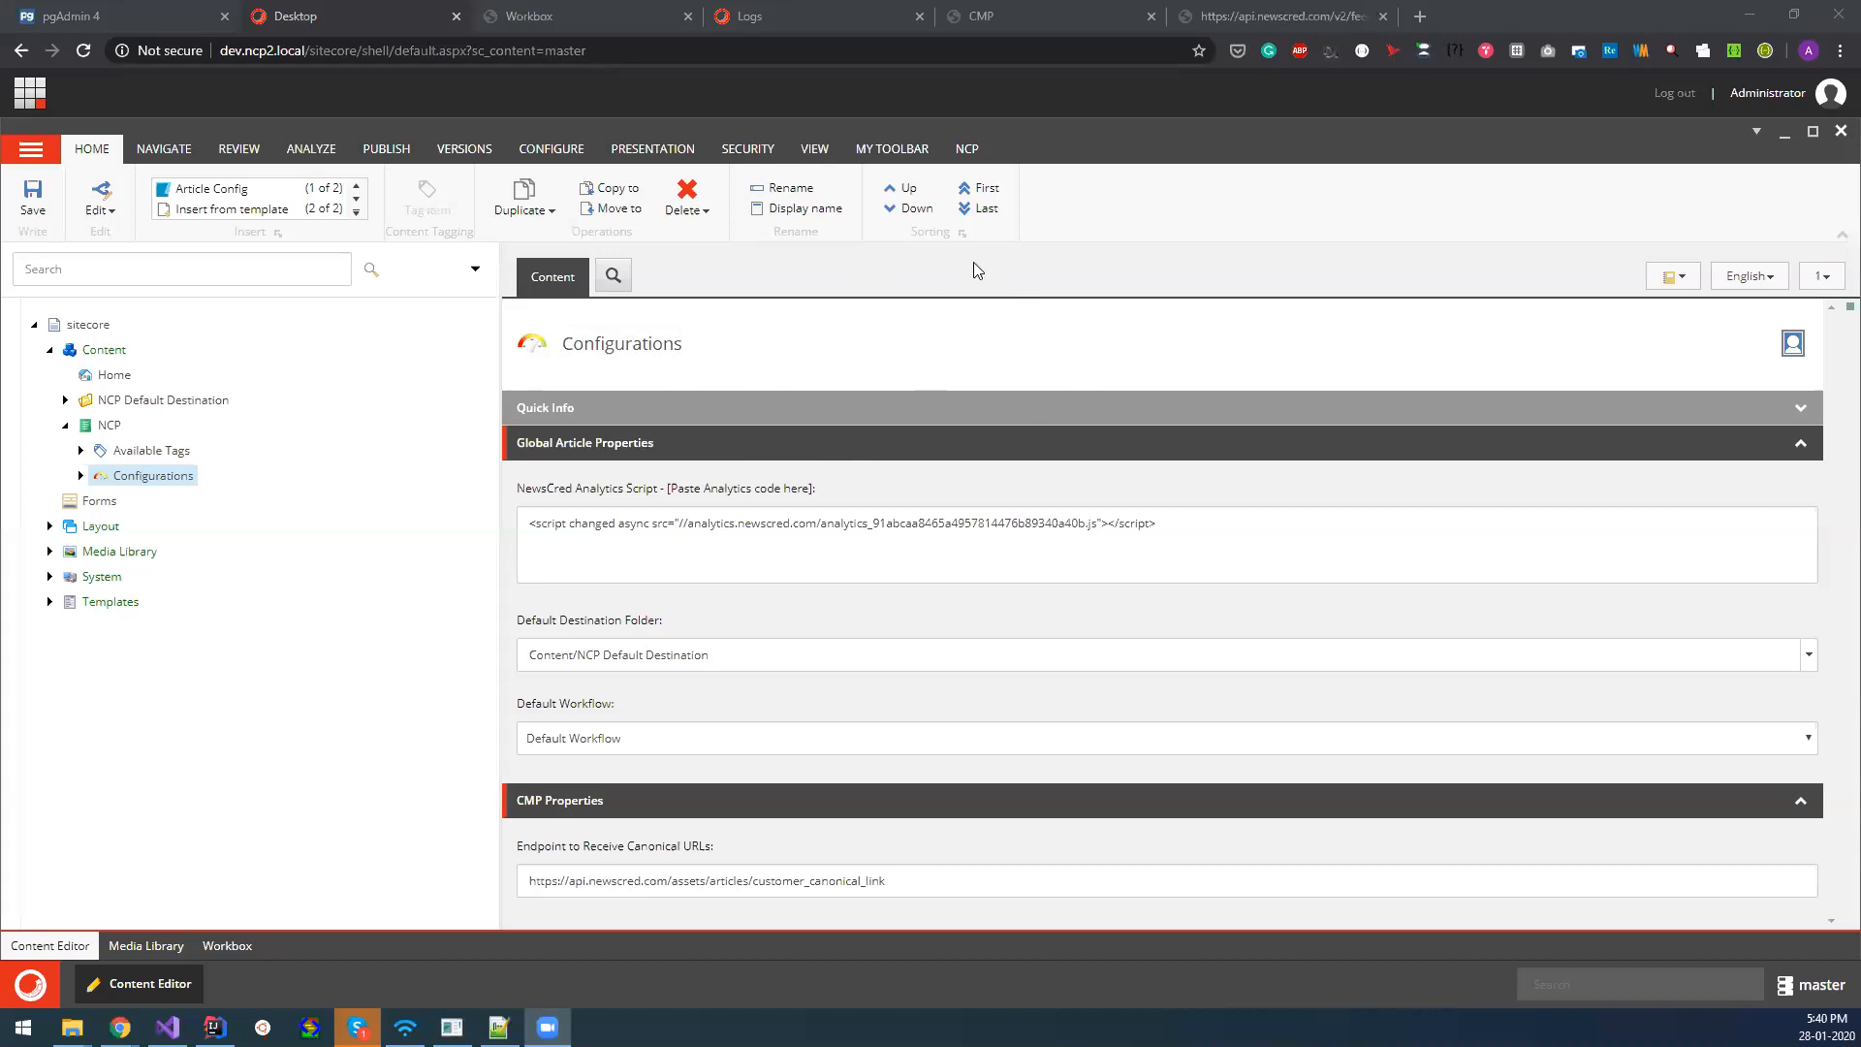
Show the NCP synchronization commands, check the items under Available Tags, and expand the Configurations item in the content tree.
click(968, 150)
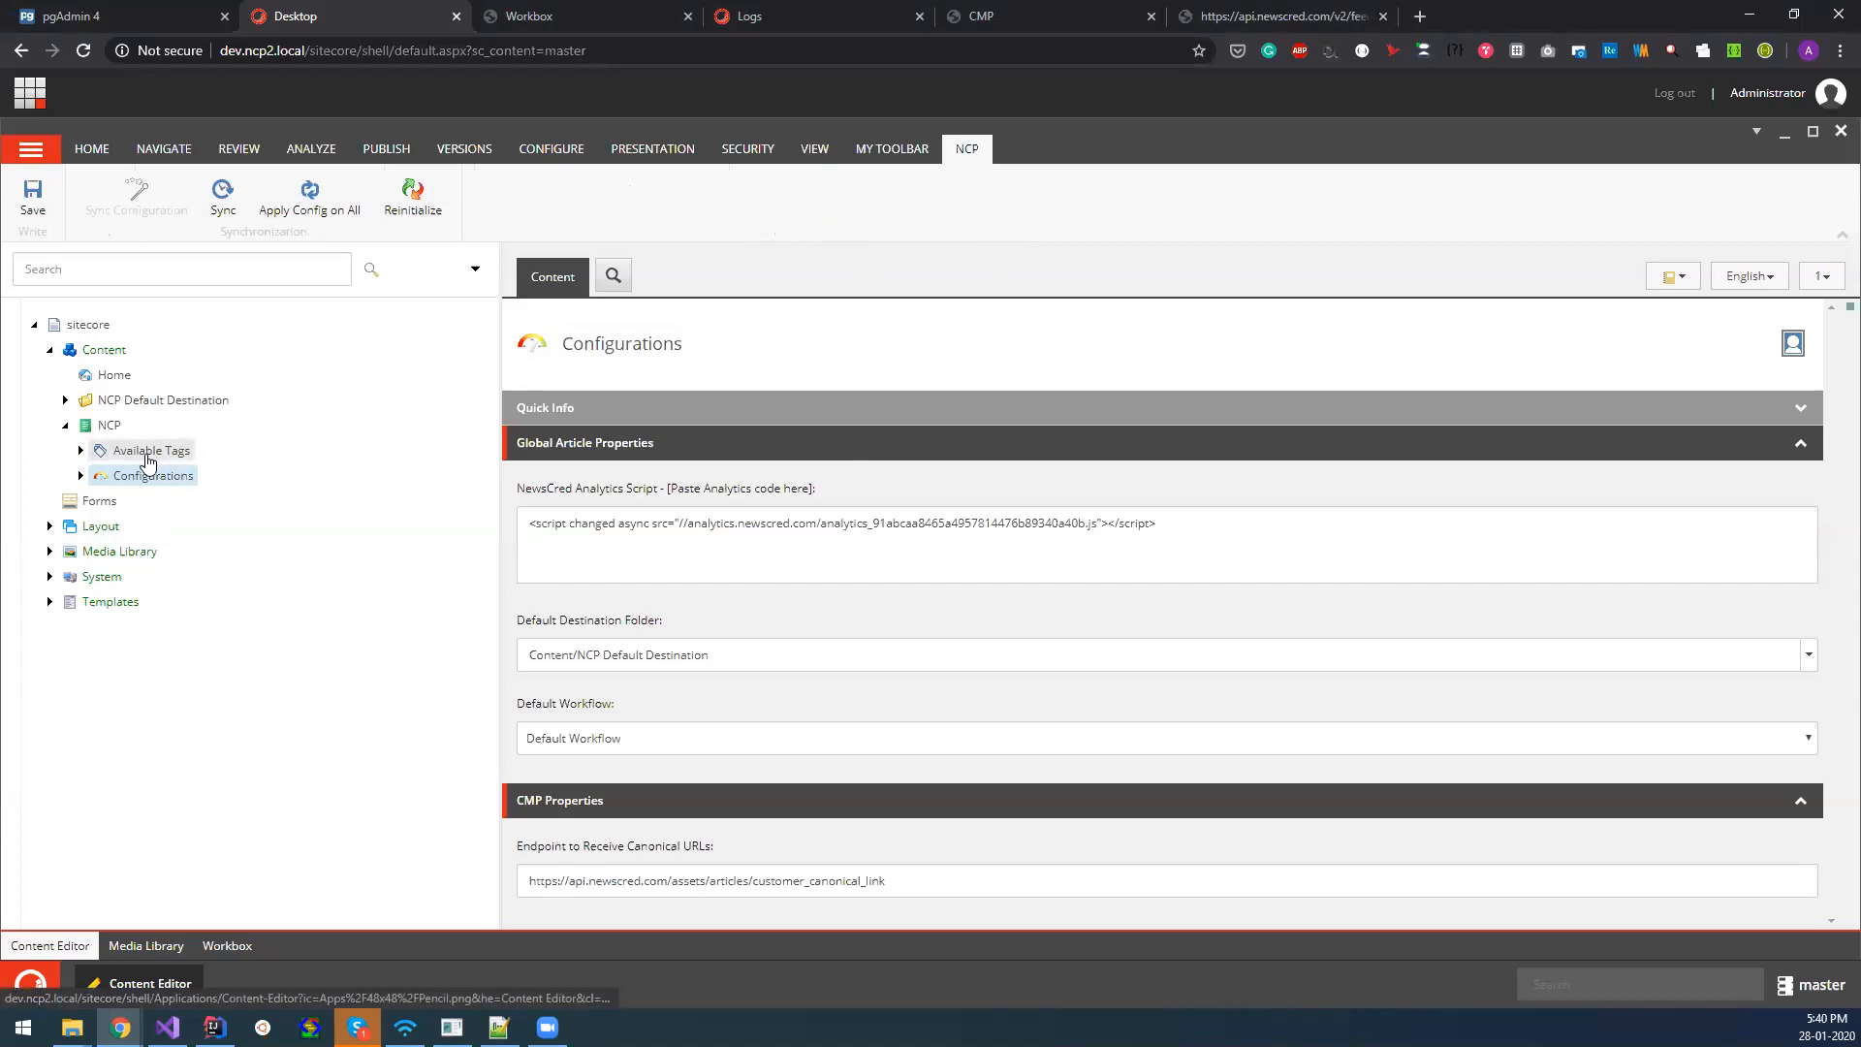
click(80, 451)
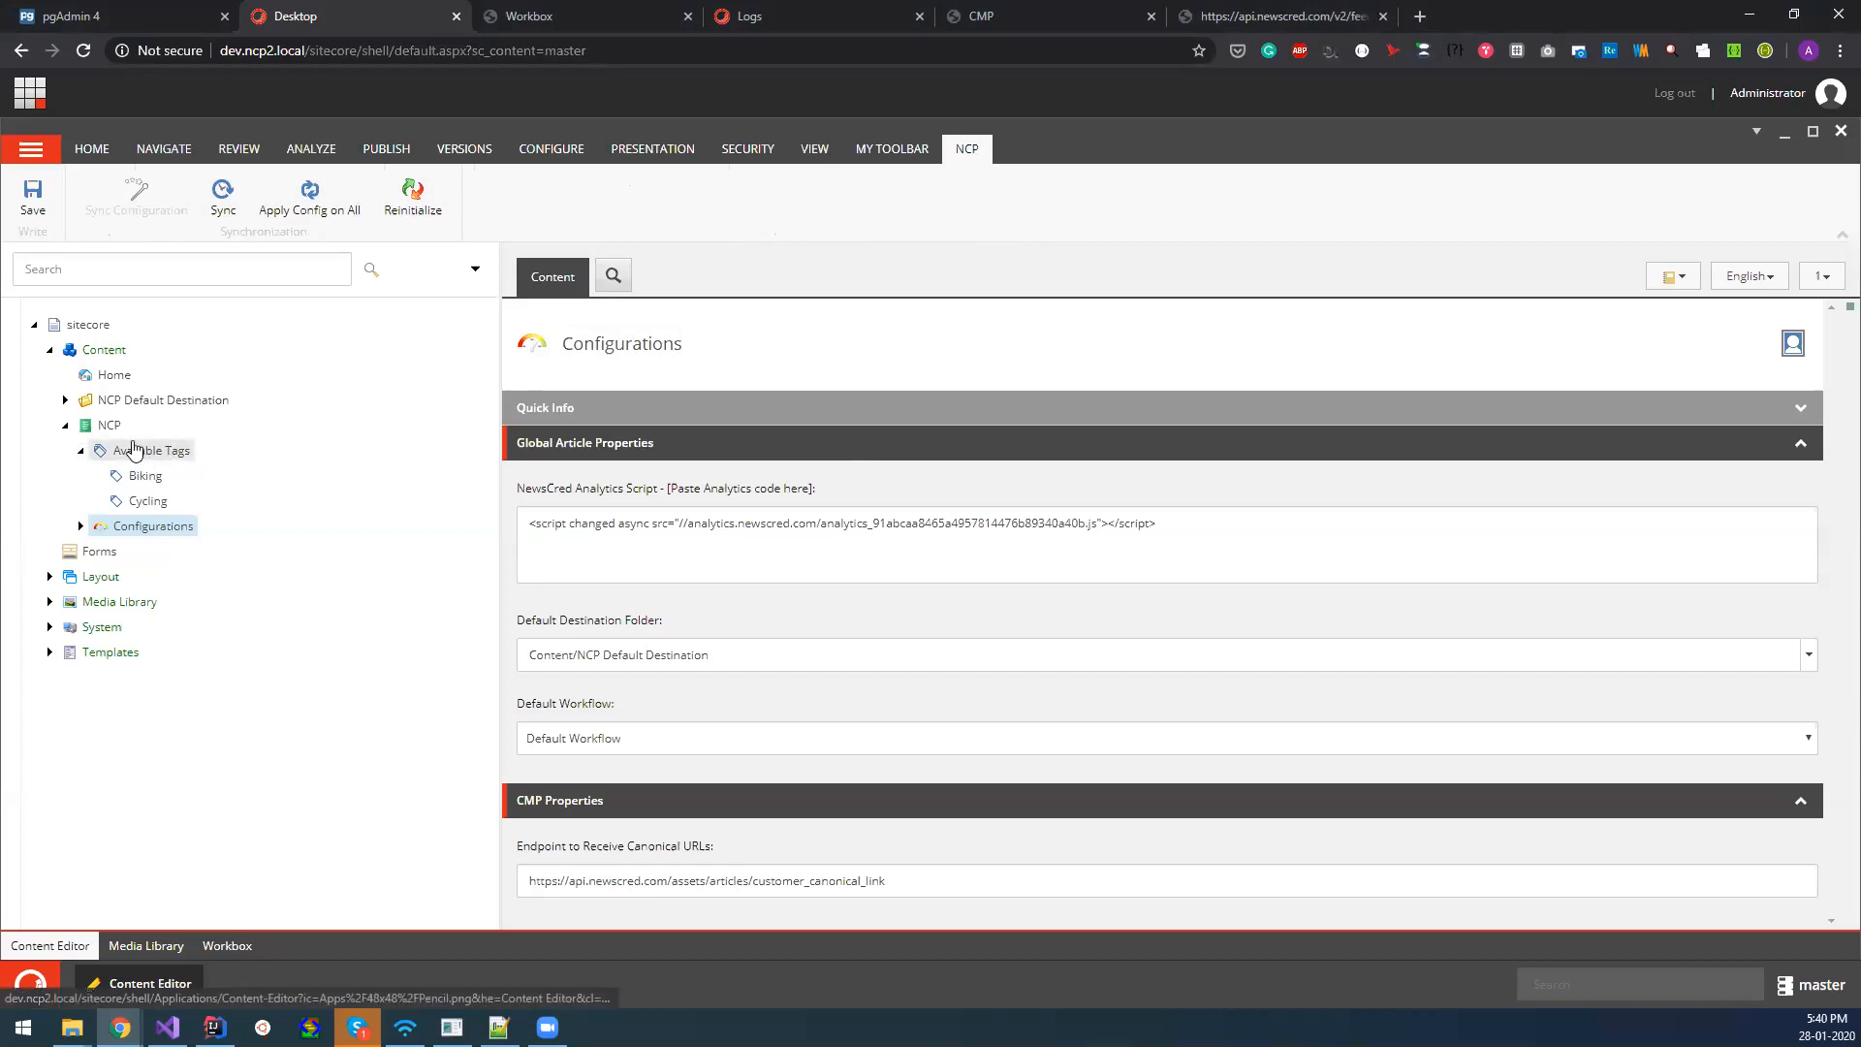
click(81, 451)
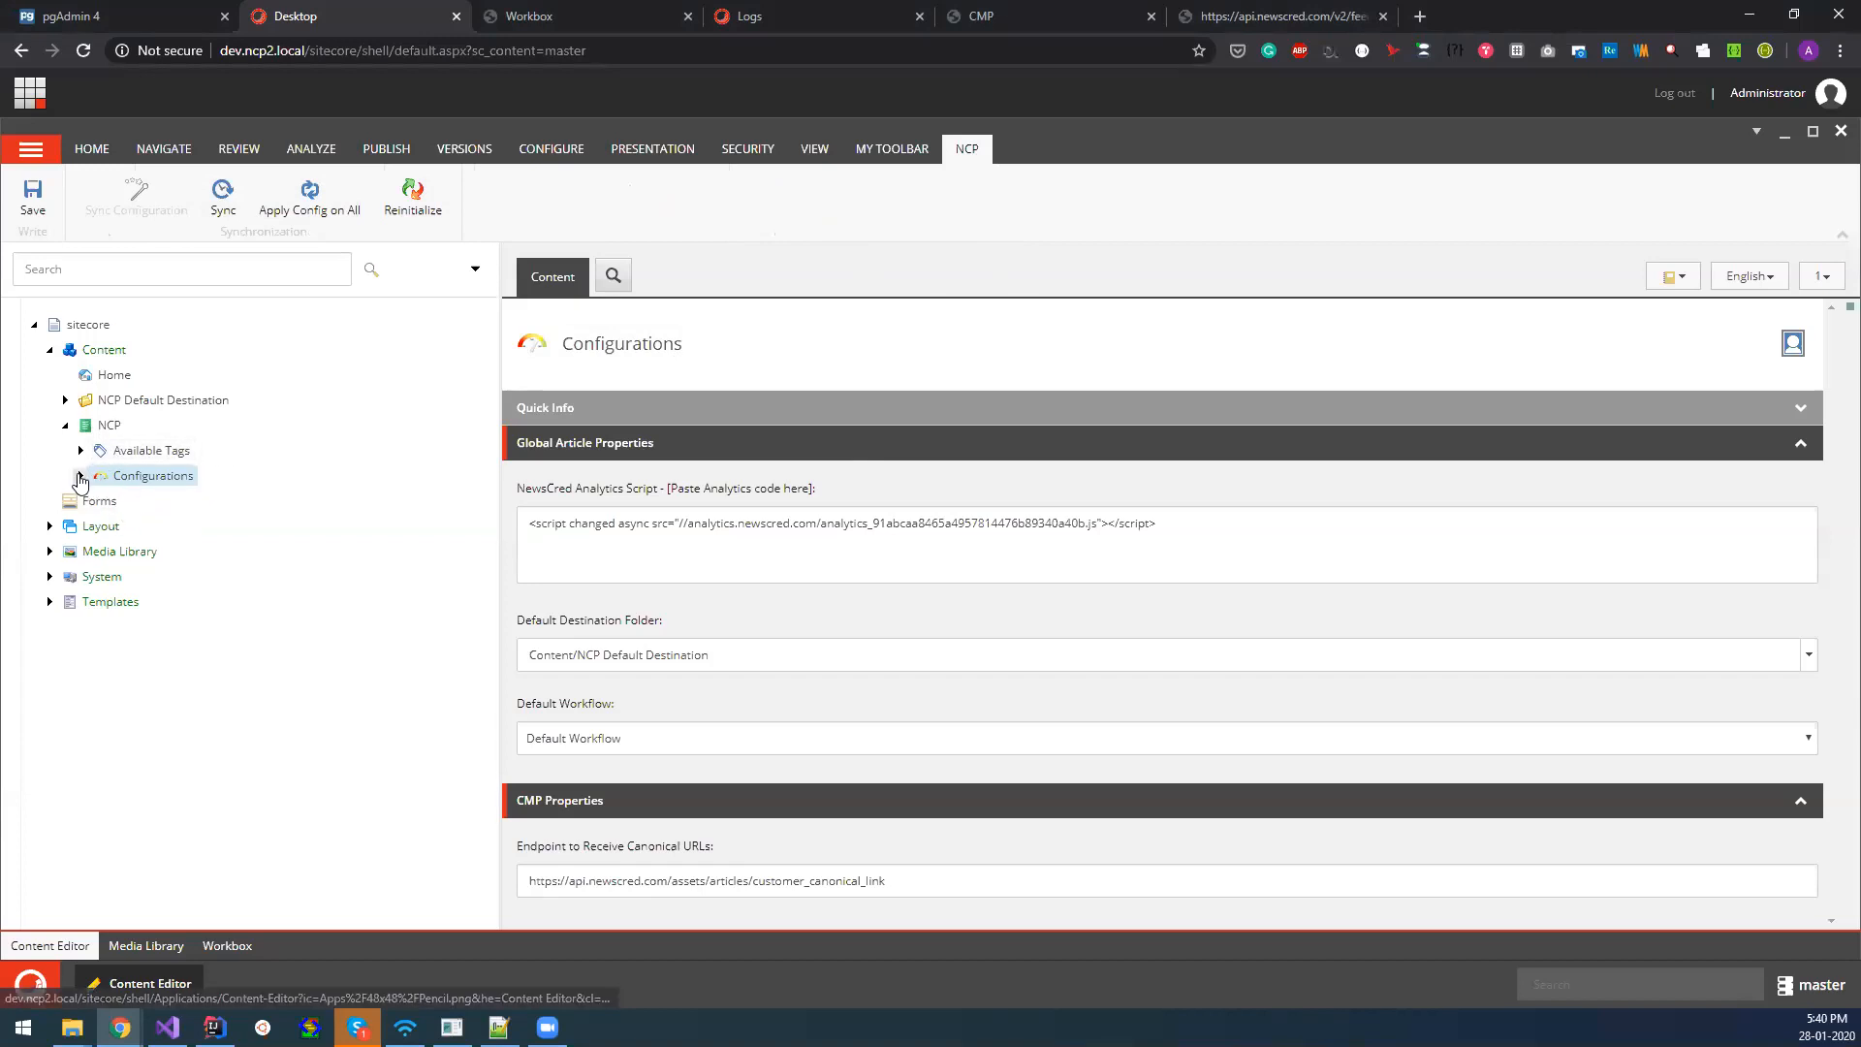
click(81, 476)
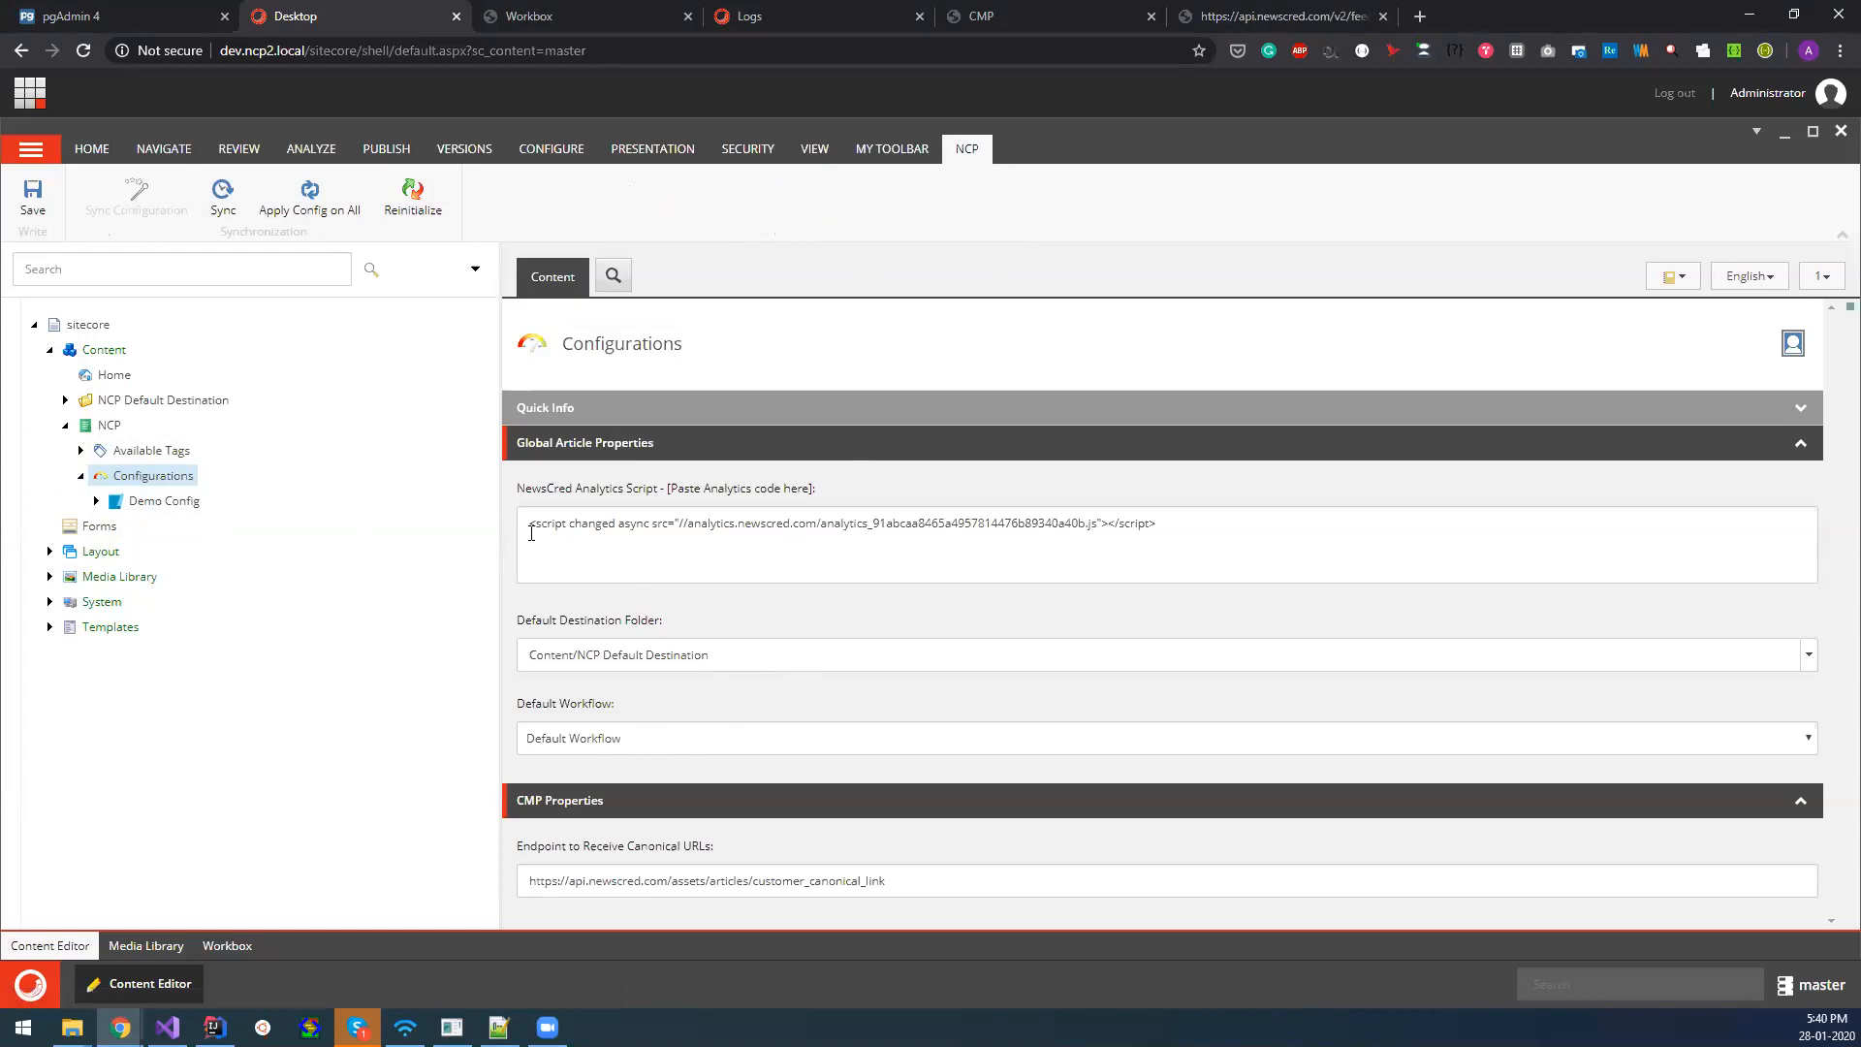
Review the global NewsCred analytics script, Default Destination Folder and Default Workflow settings, and expand the NCP Default Destination folder.
drag(529, 527, 1185, 541)
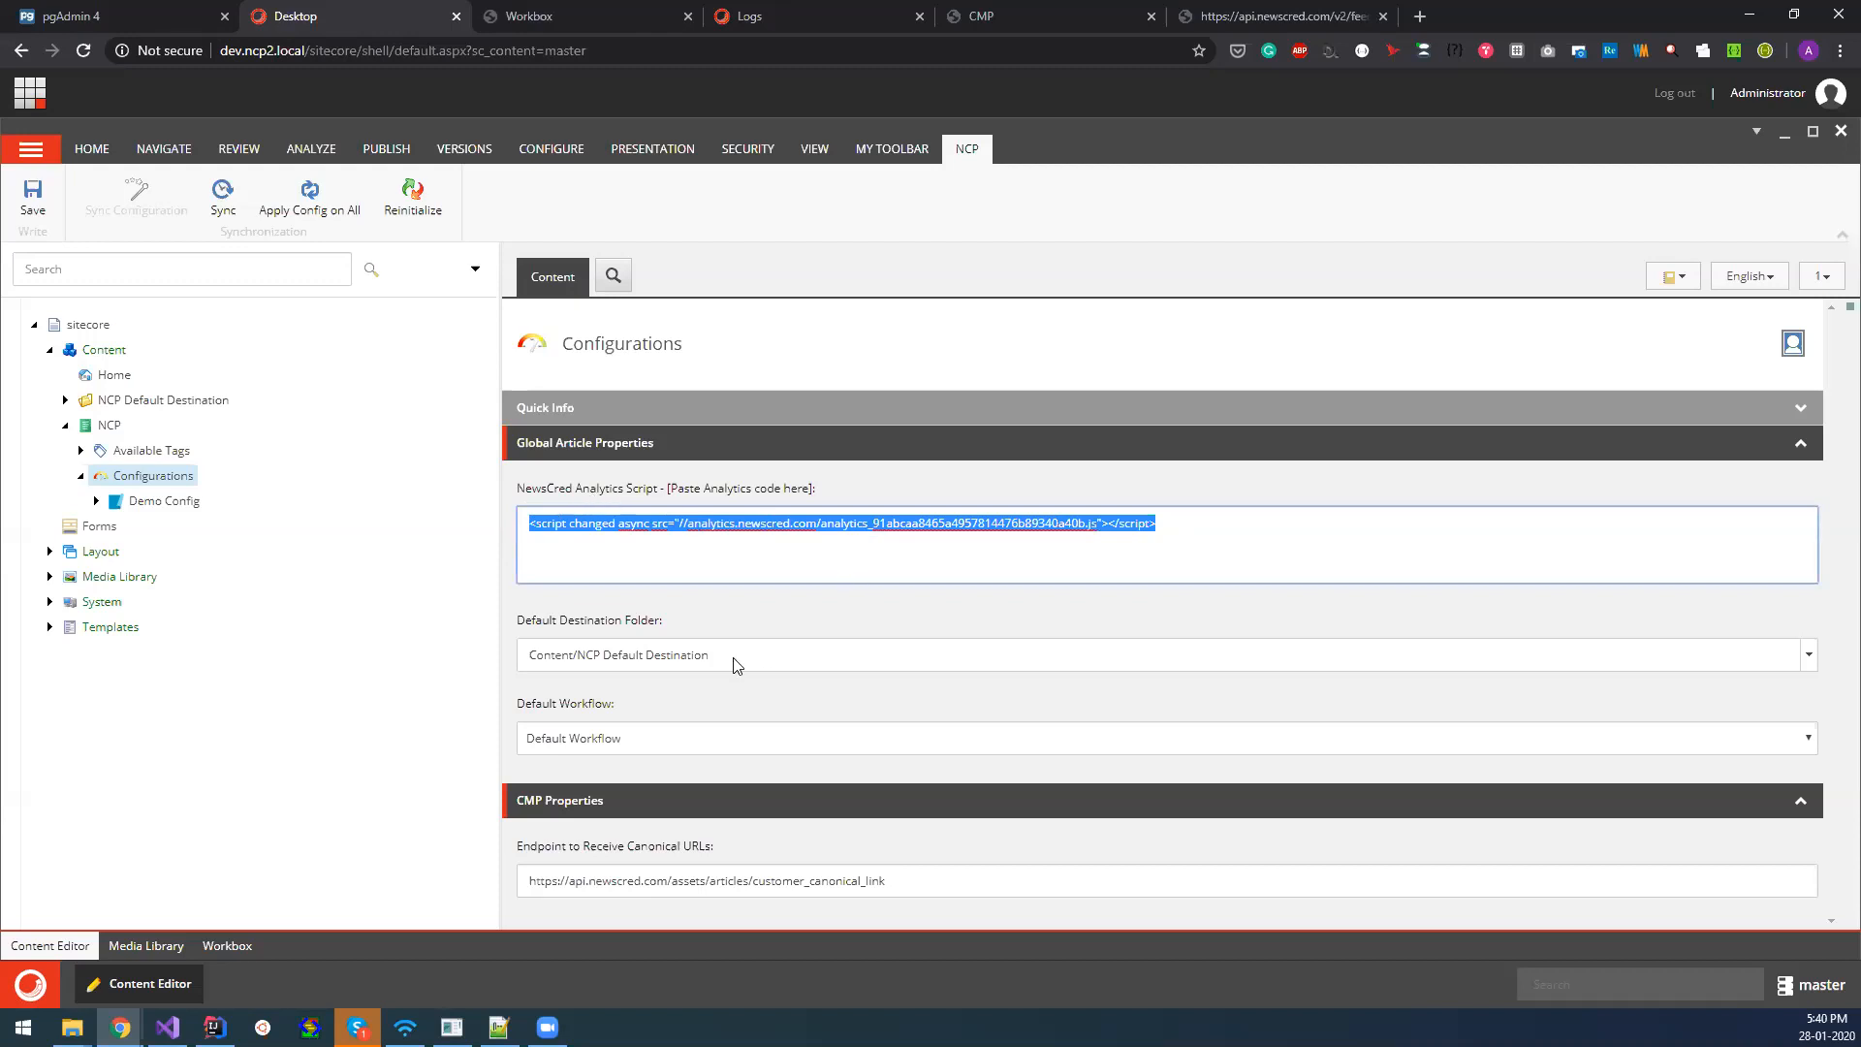
drag(554, 623, 680, 632)
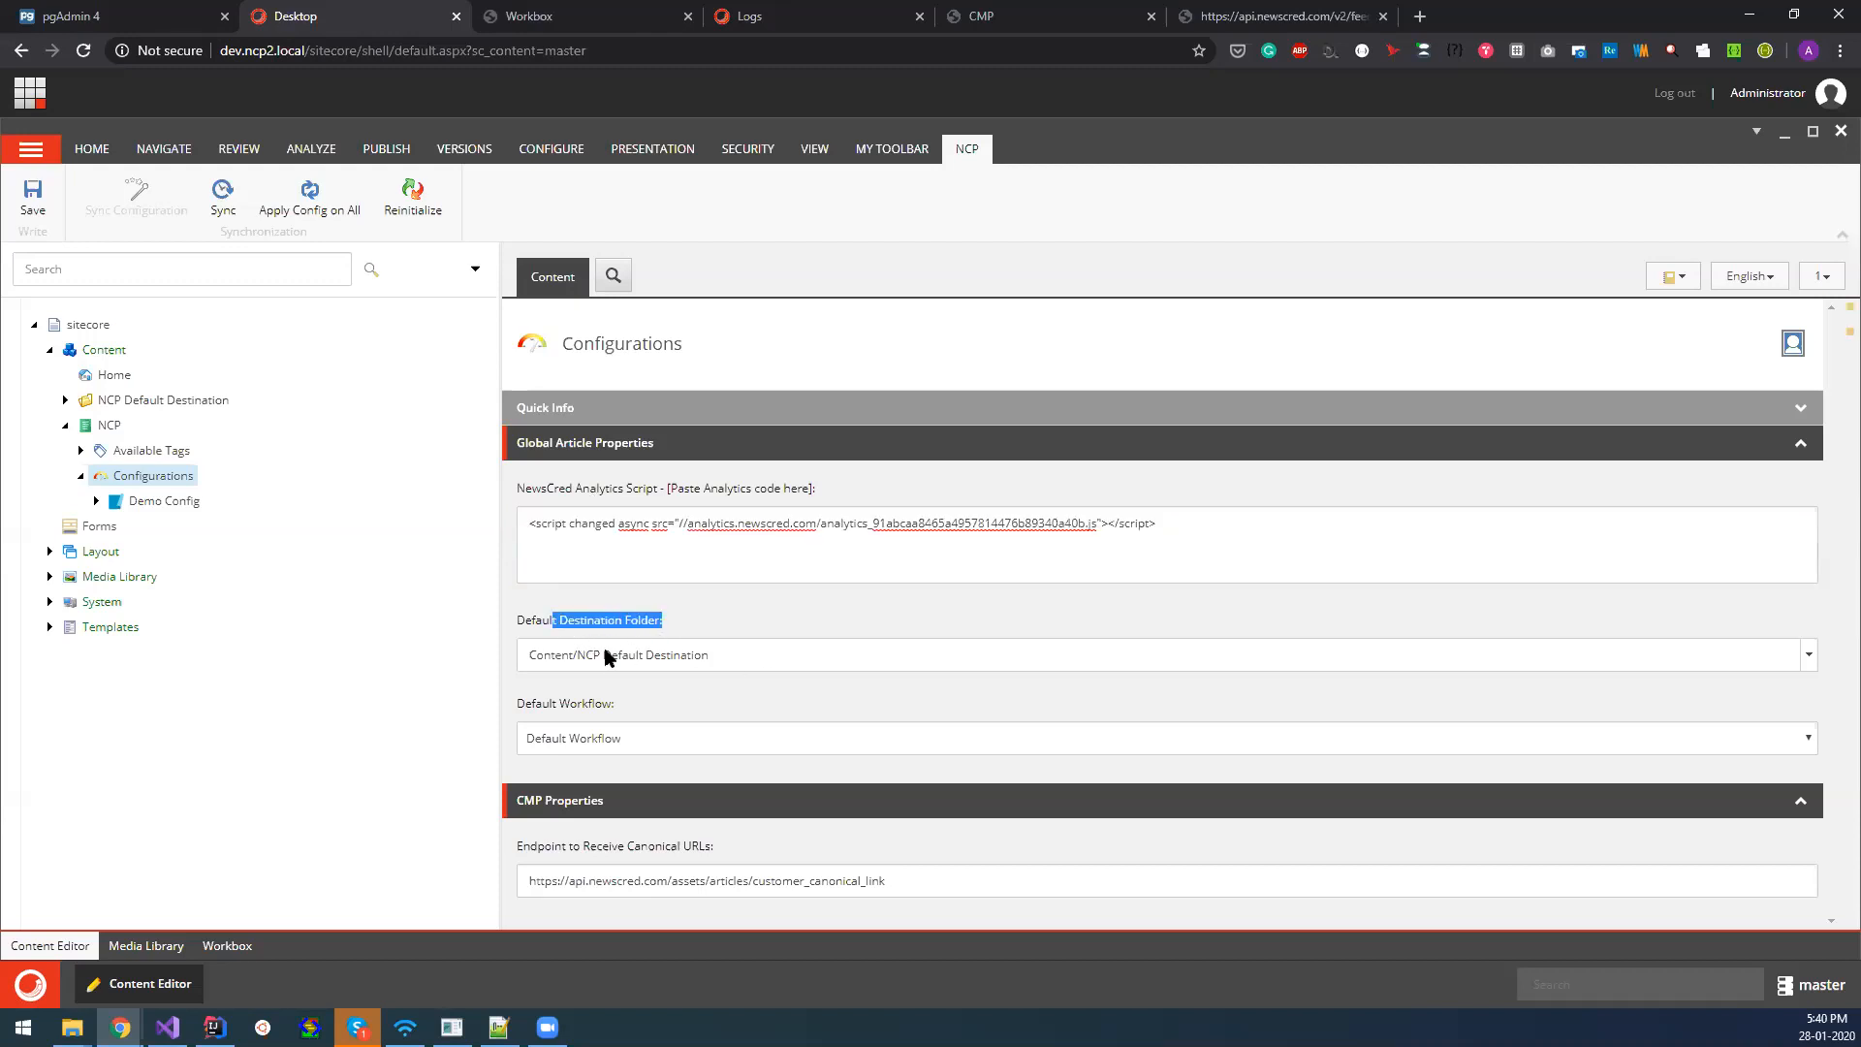
click(65, 401)
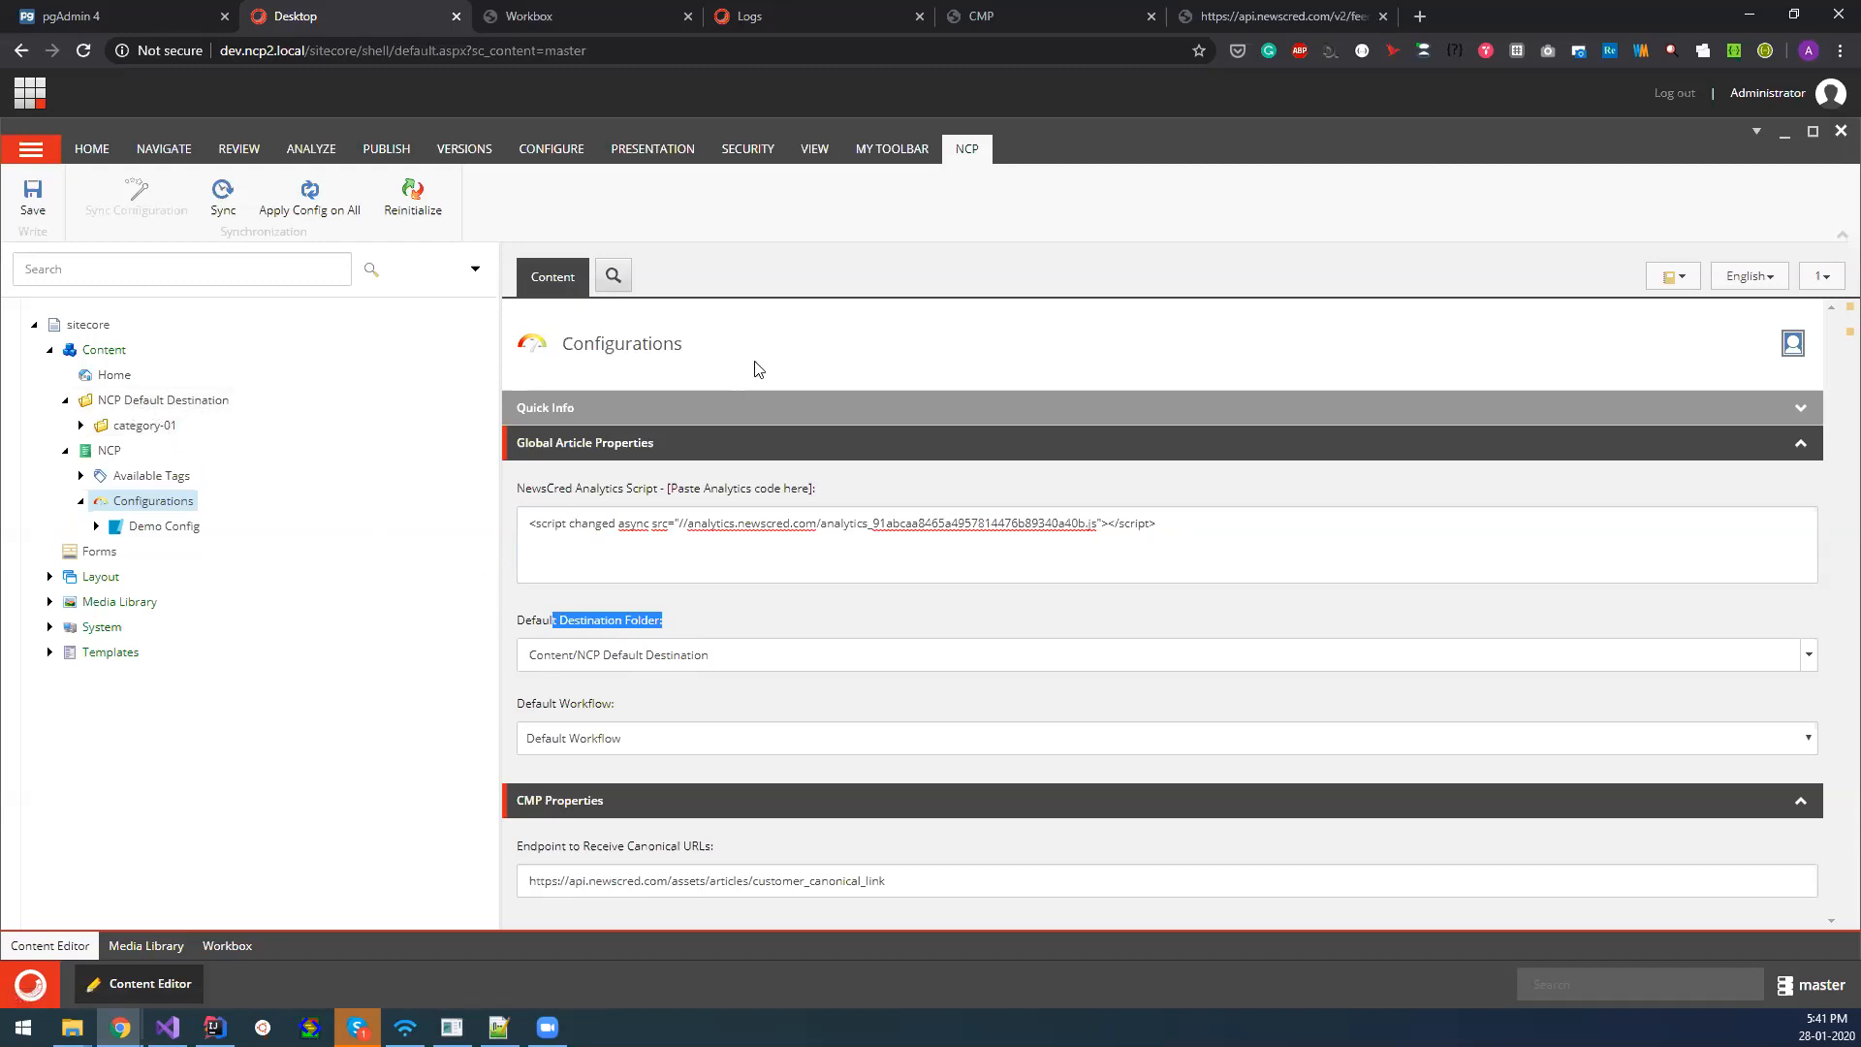
click(1173, 140)
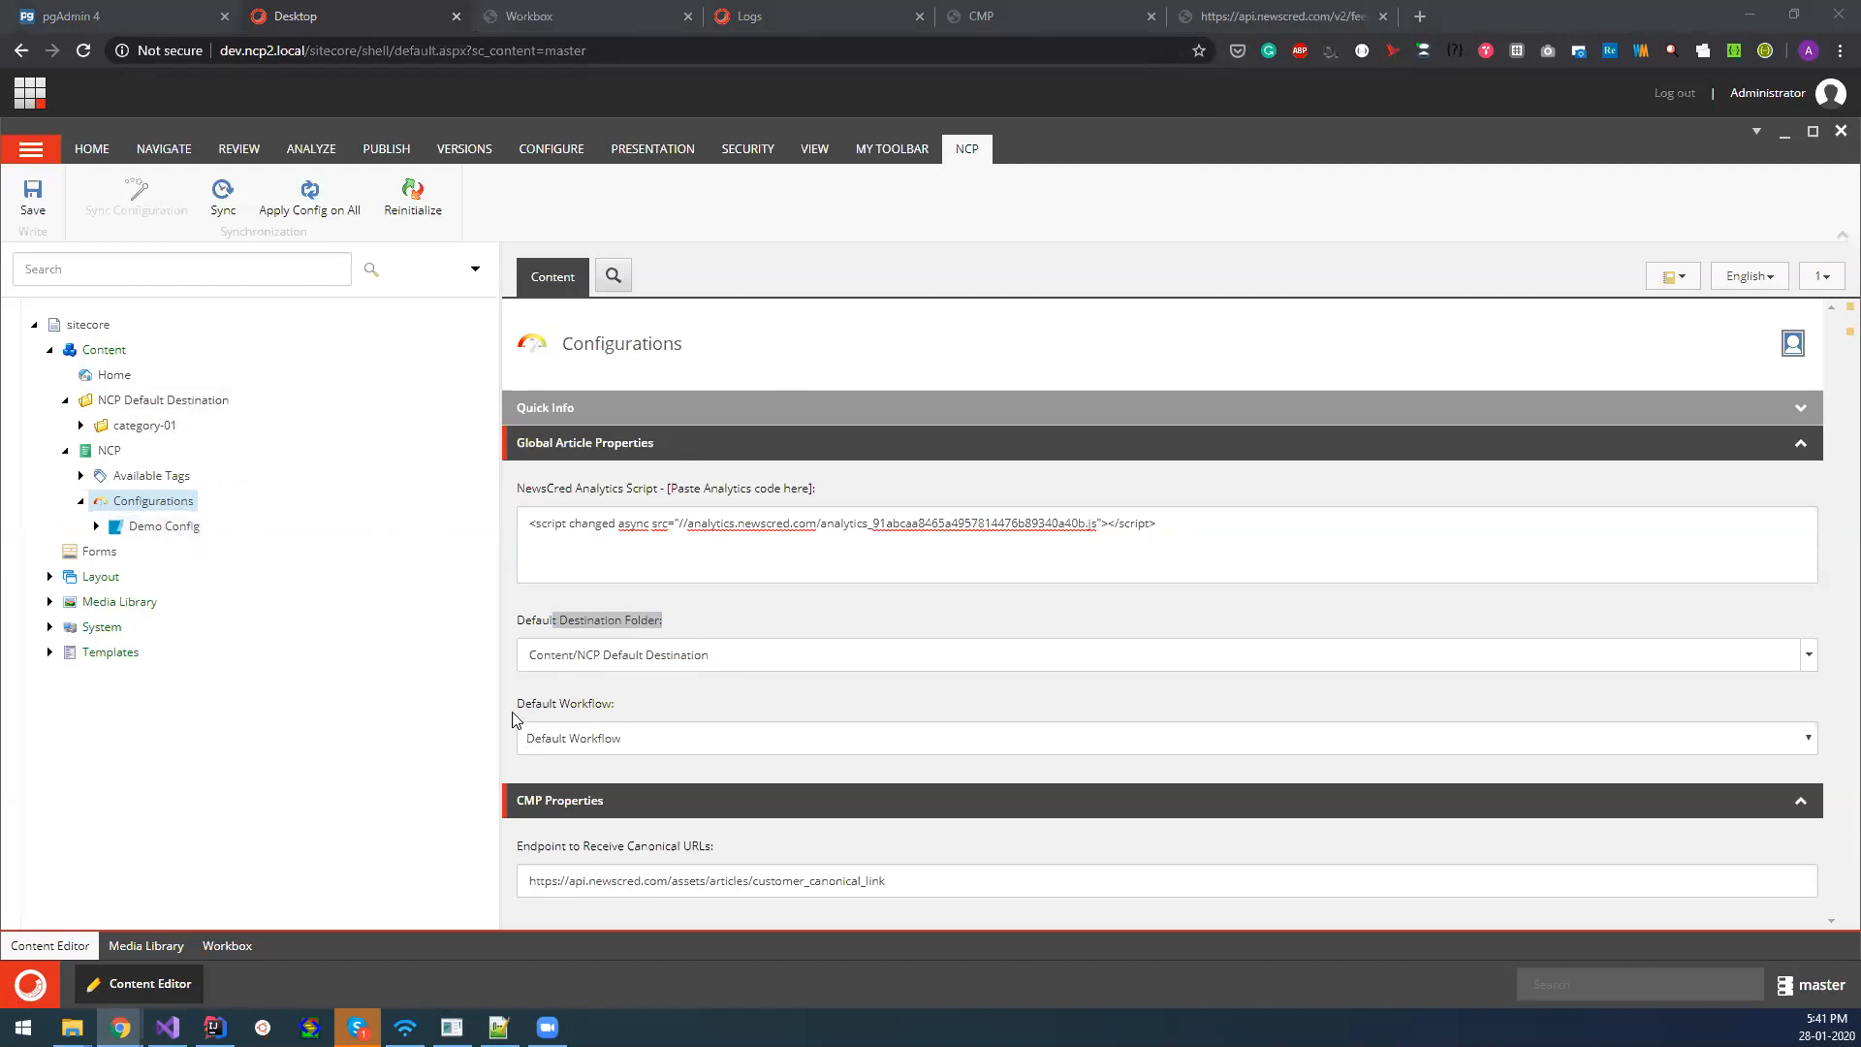
drag(517, 705, 611, 719)
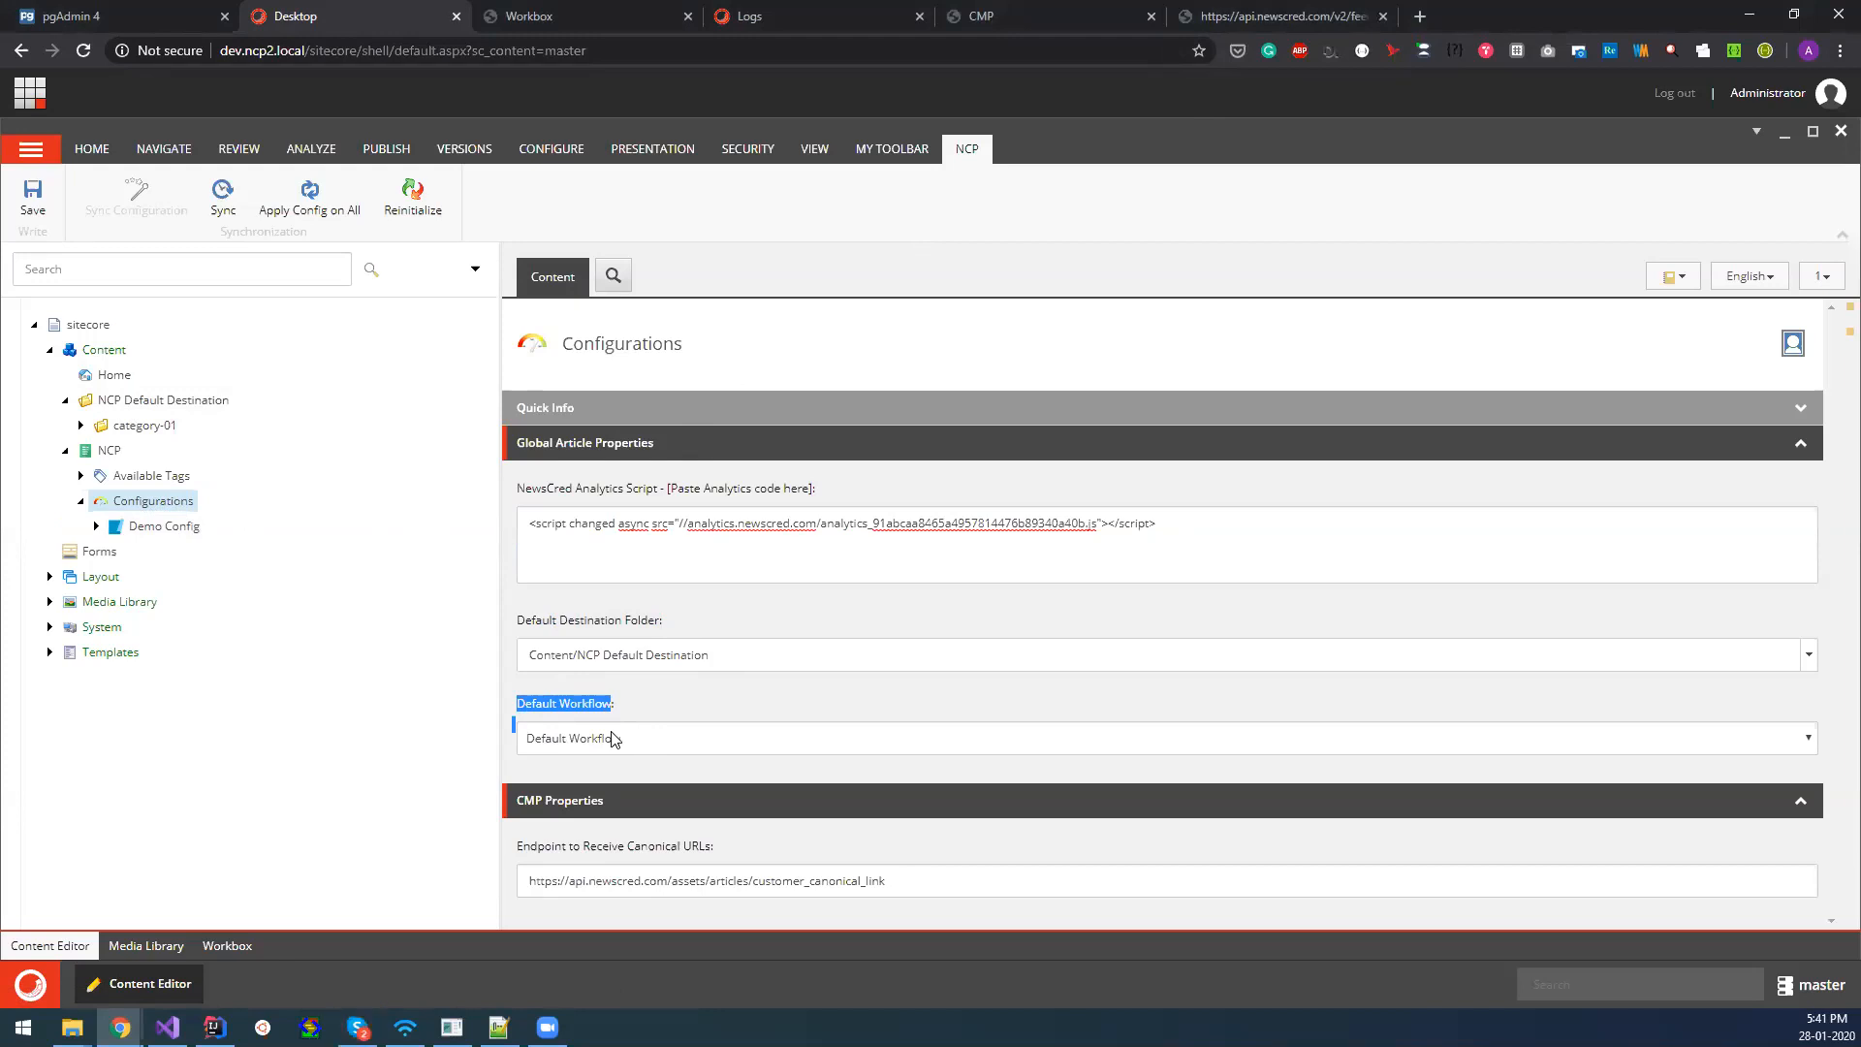
click(612, 738)
click(667, 699)
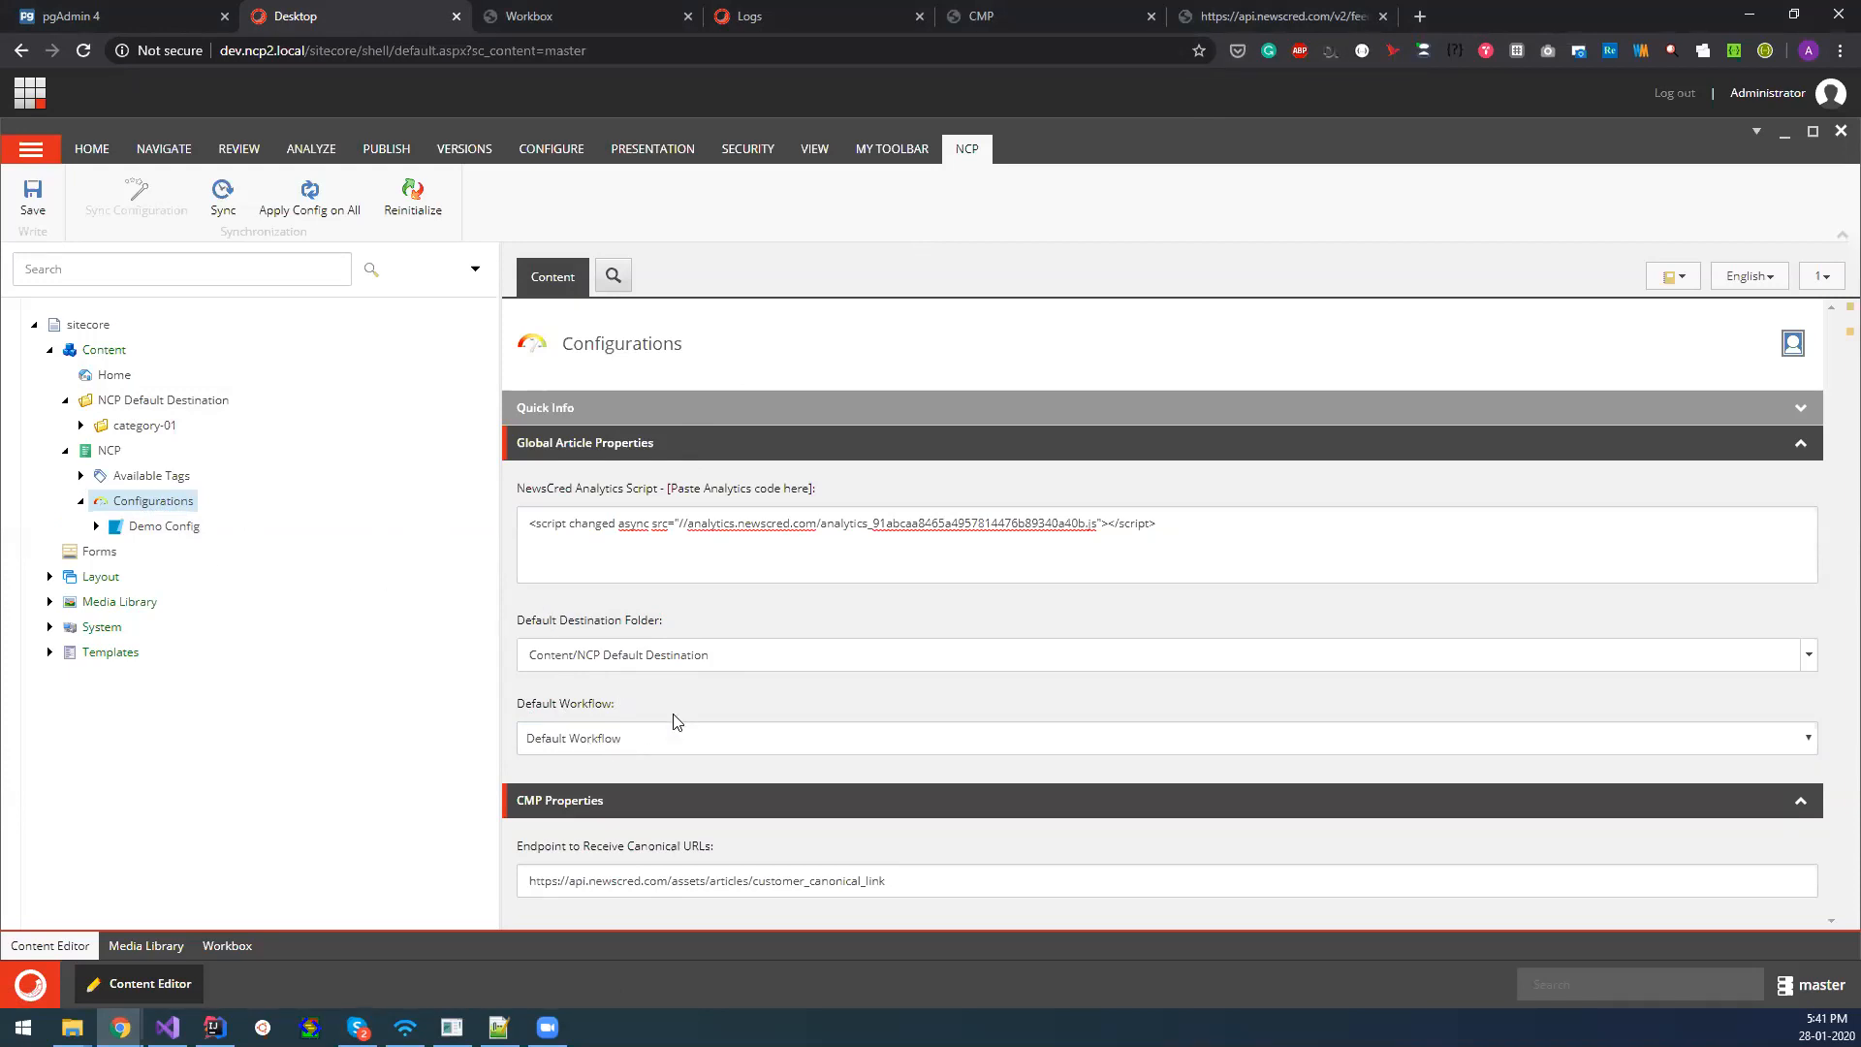
Open Demo Config and examine its NewsCred Source Feed URL.
click(177, 526)
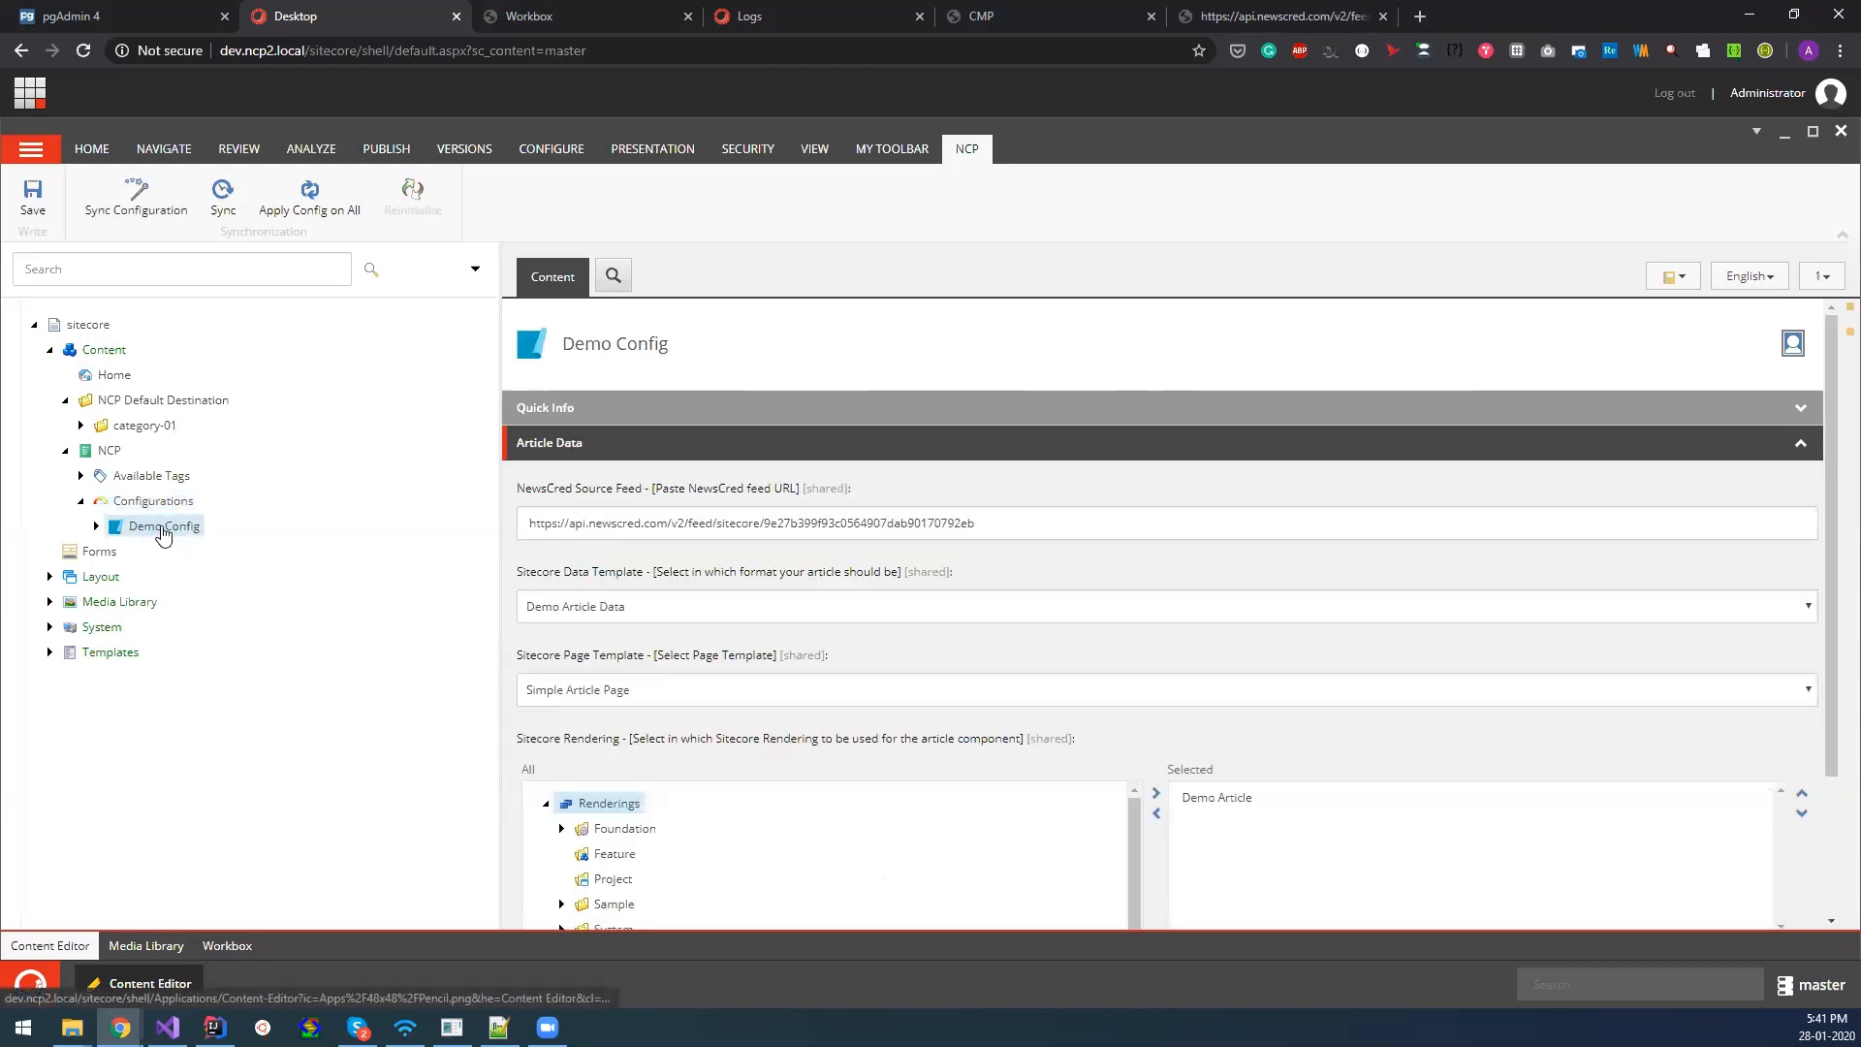
scroll(1127, 715, down, 2)
scroll(1124, 719, up, 2)
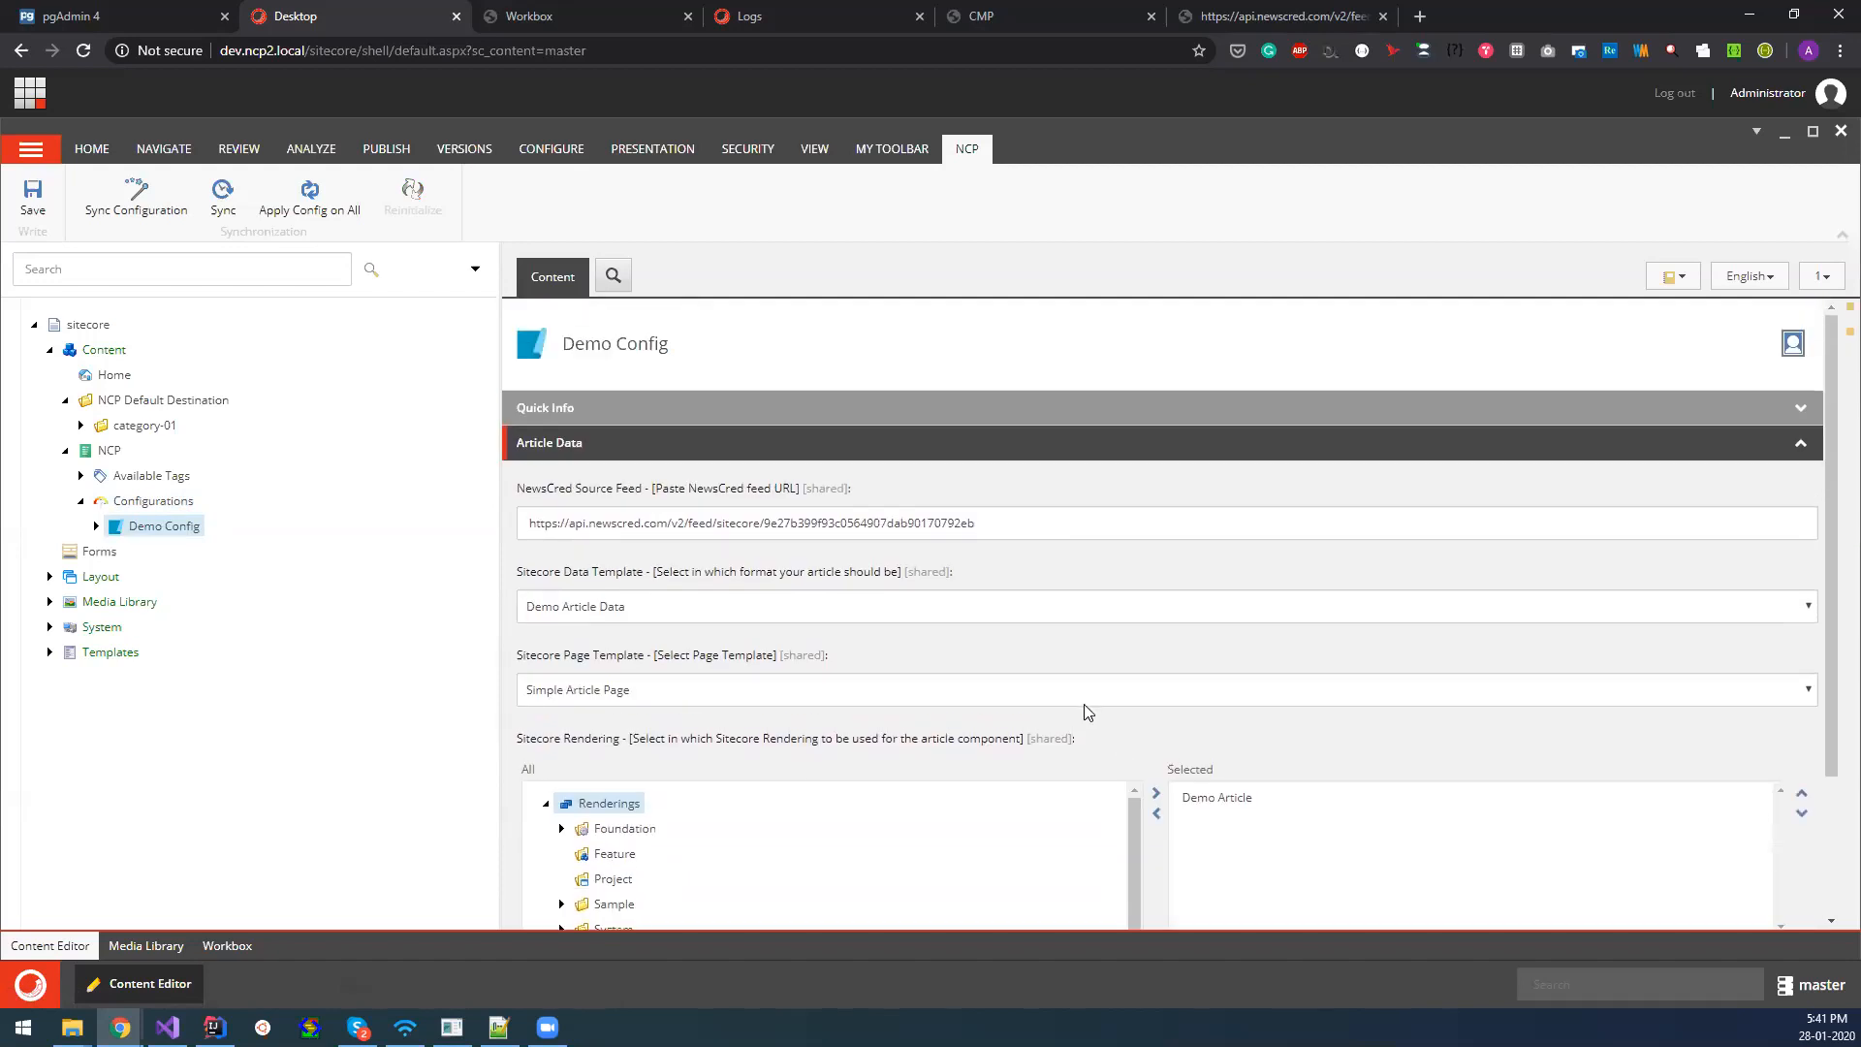
drag(994, 526, 526, 532)
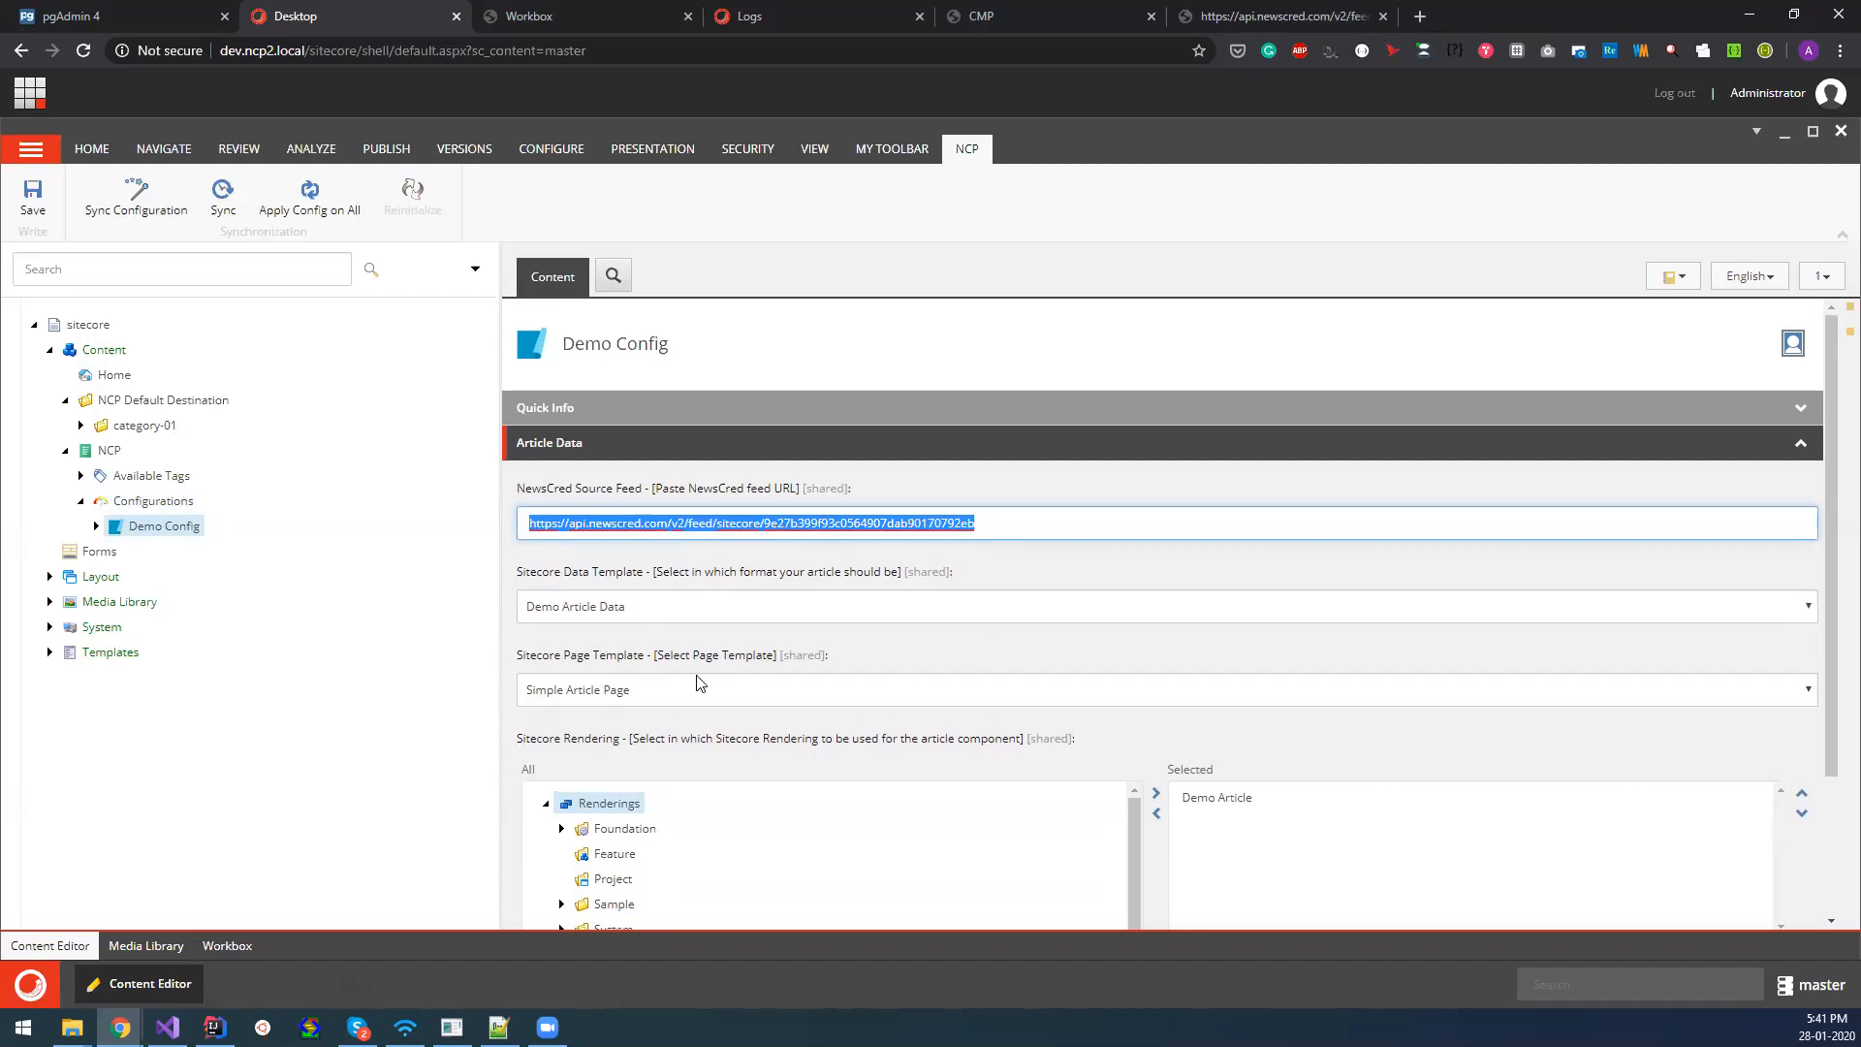
scroll(744, 691, down, 1)
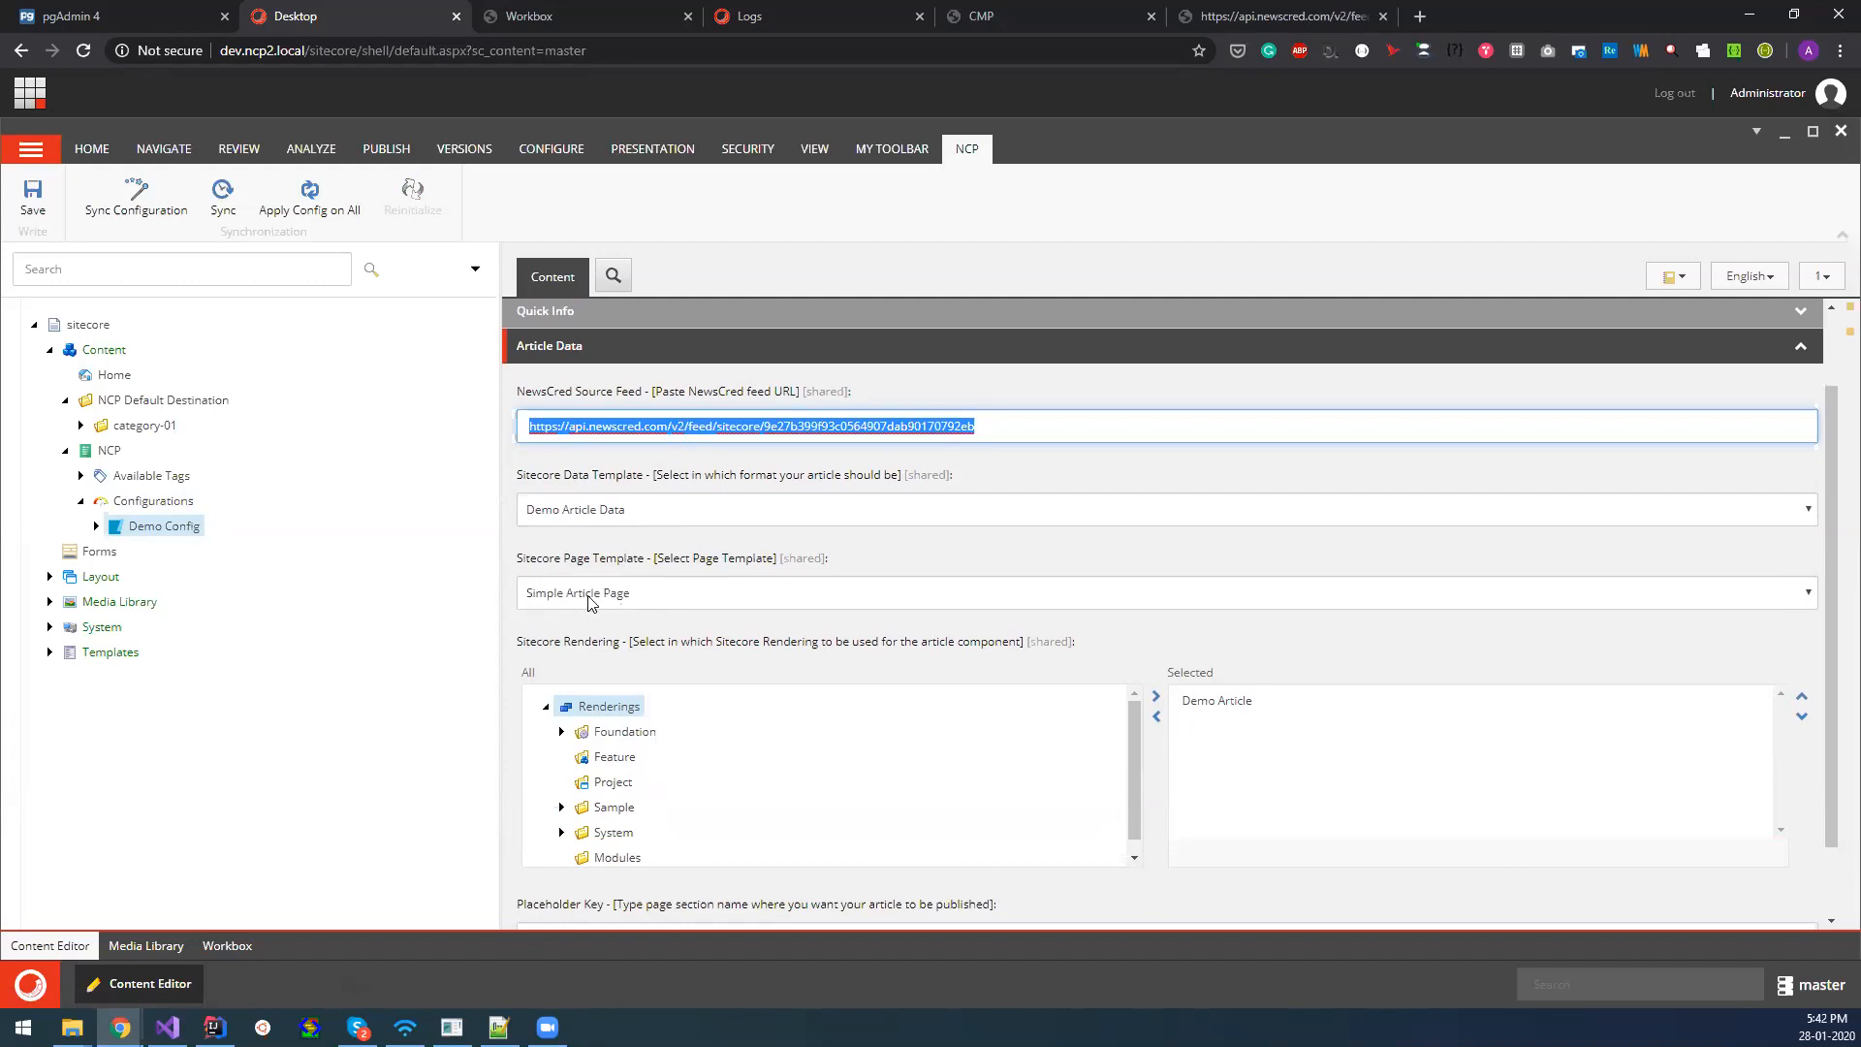
Check the available Sitecore data templates, keeping Demo Article Data, and the available page templates, keeping Simple Article Page.
click(659, 515)
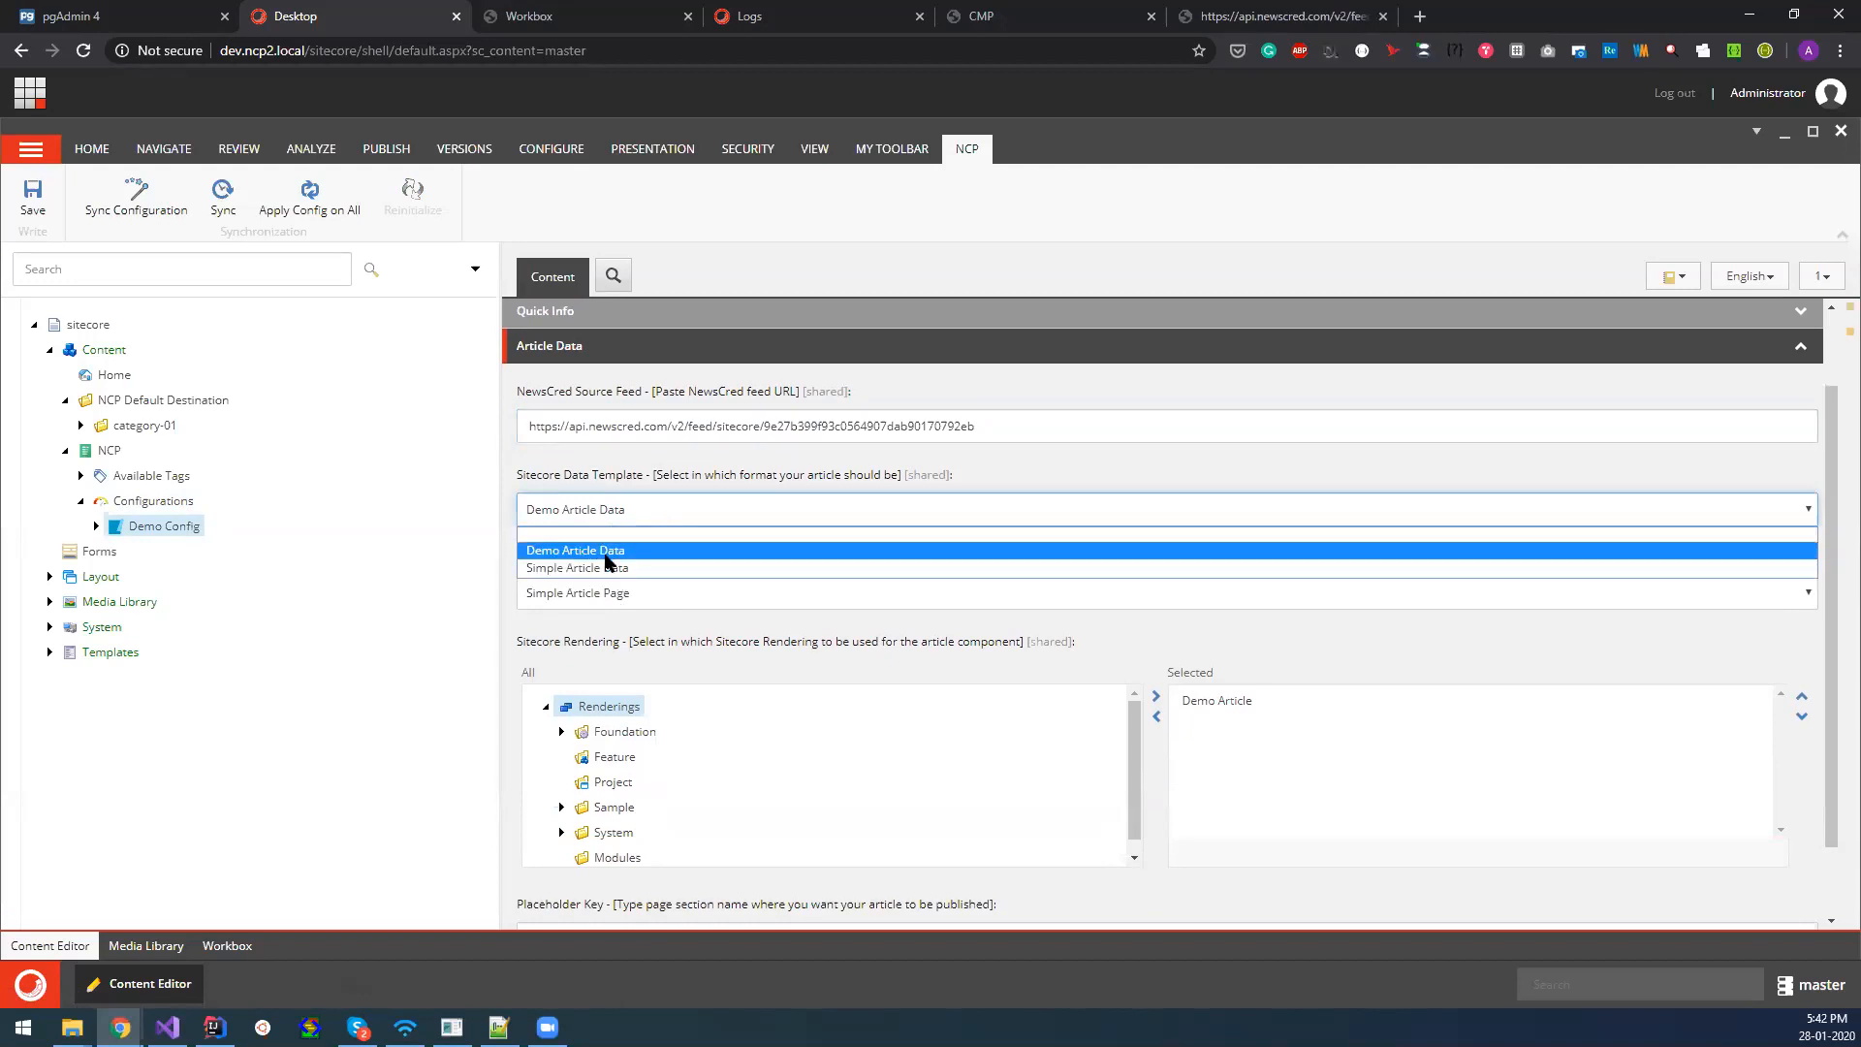
click(545, 555)
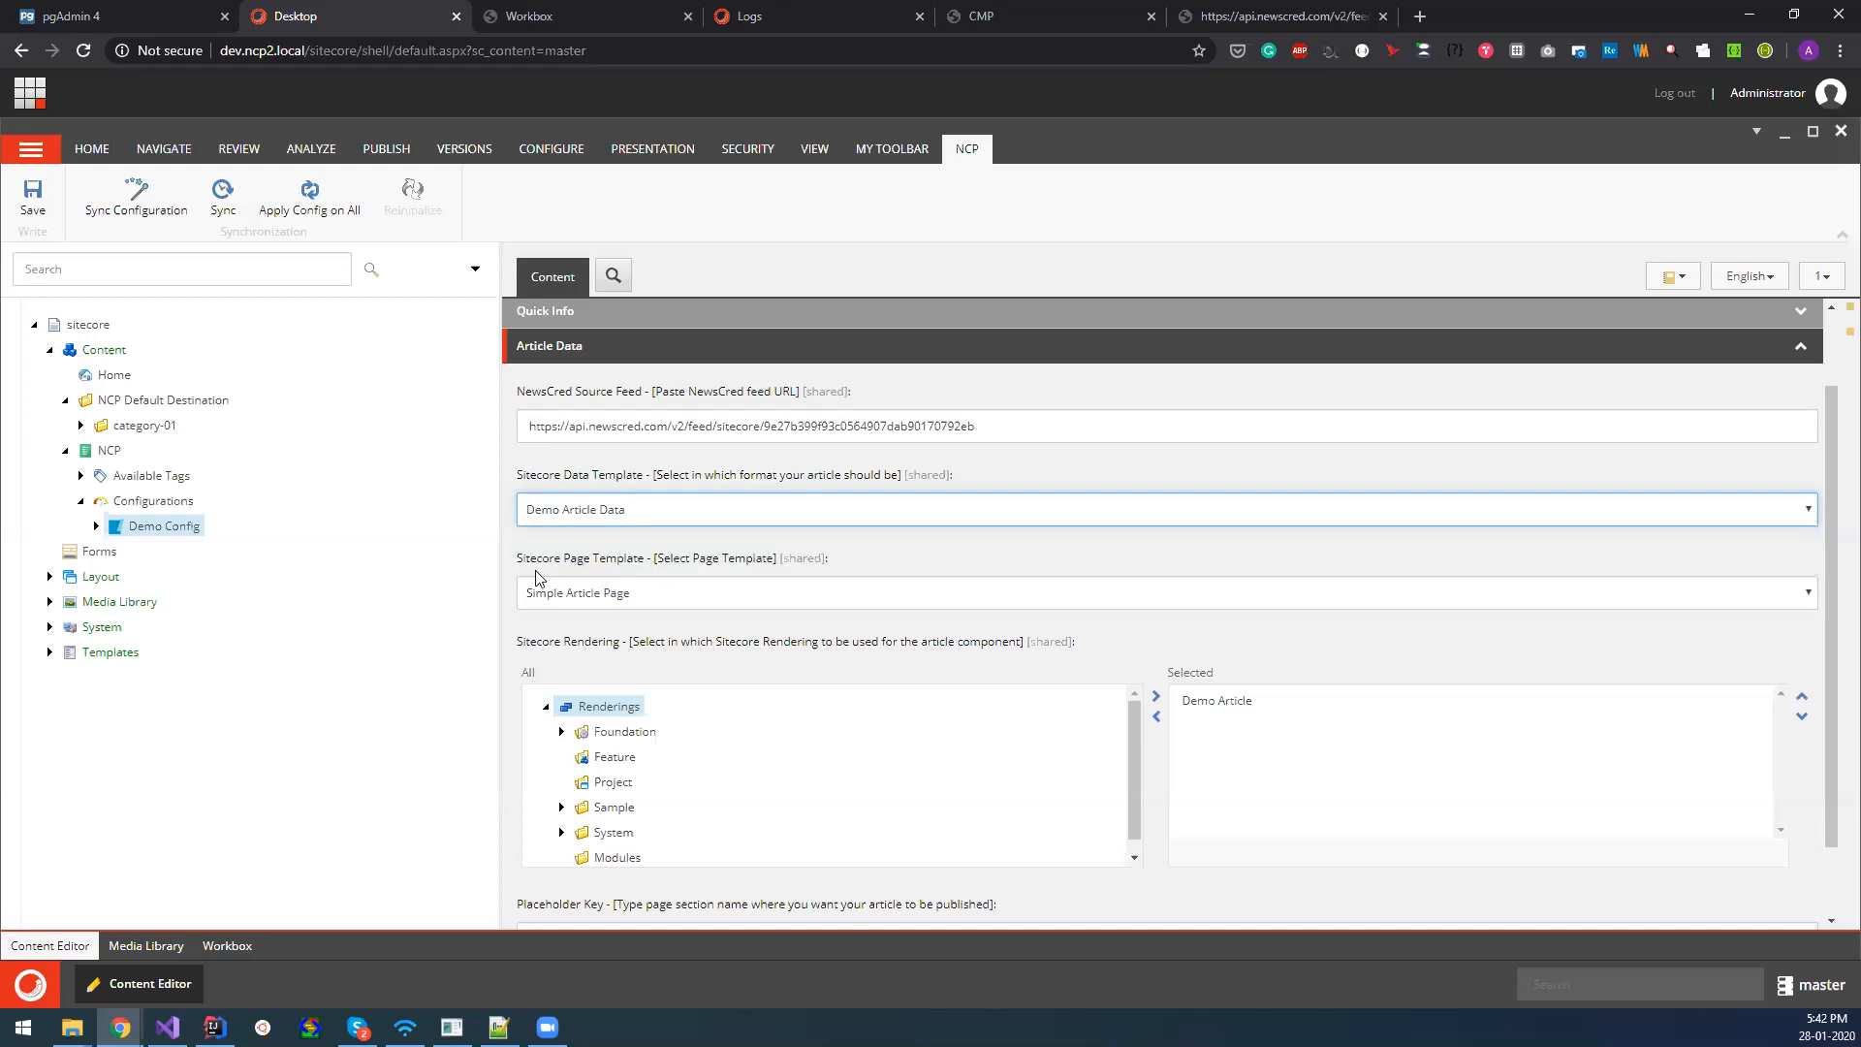
click(541, 596)
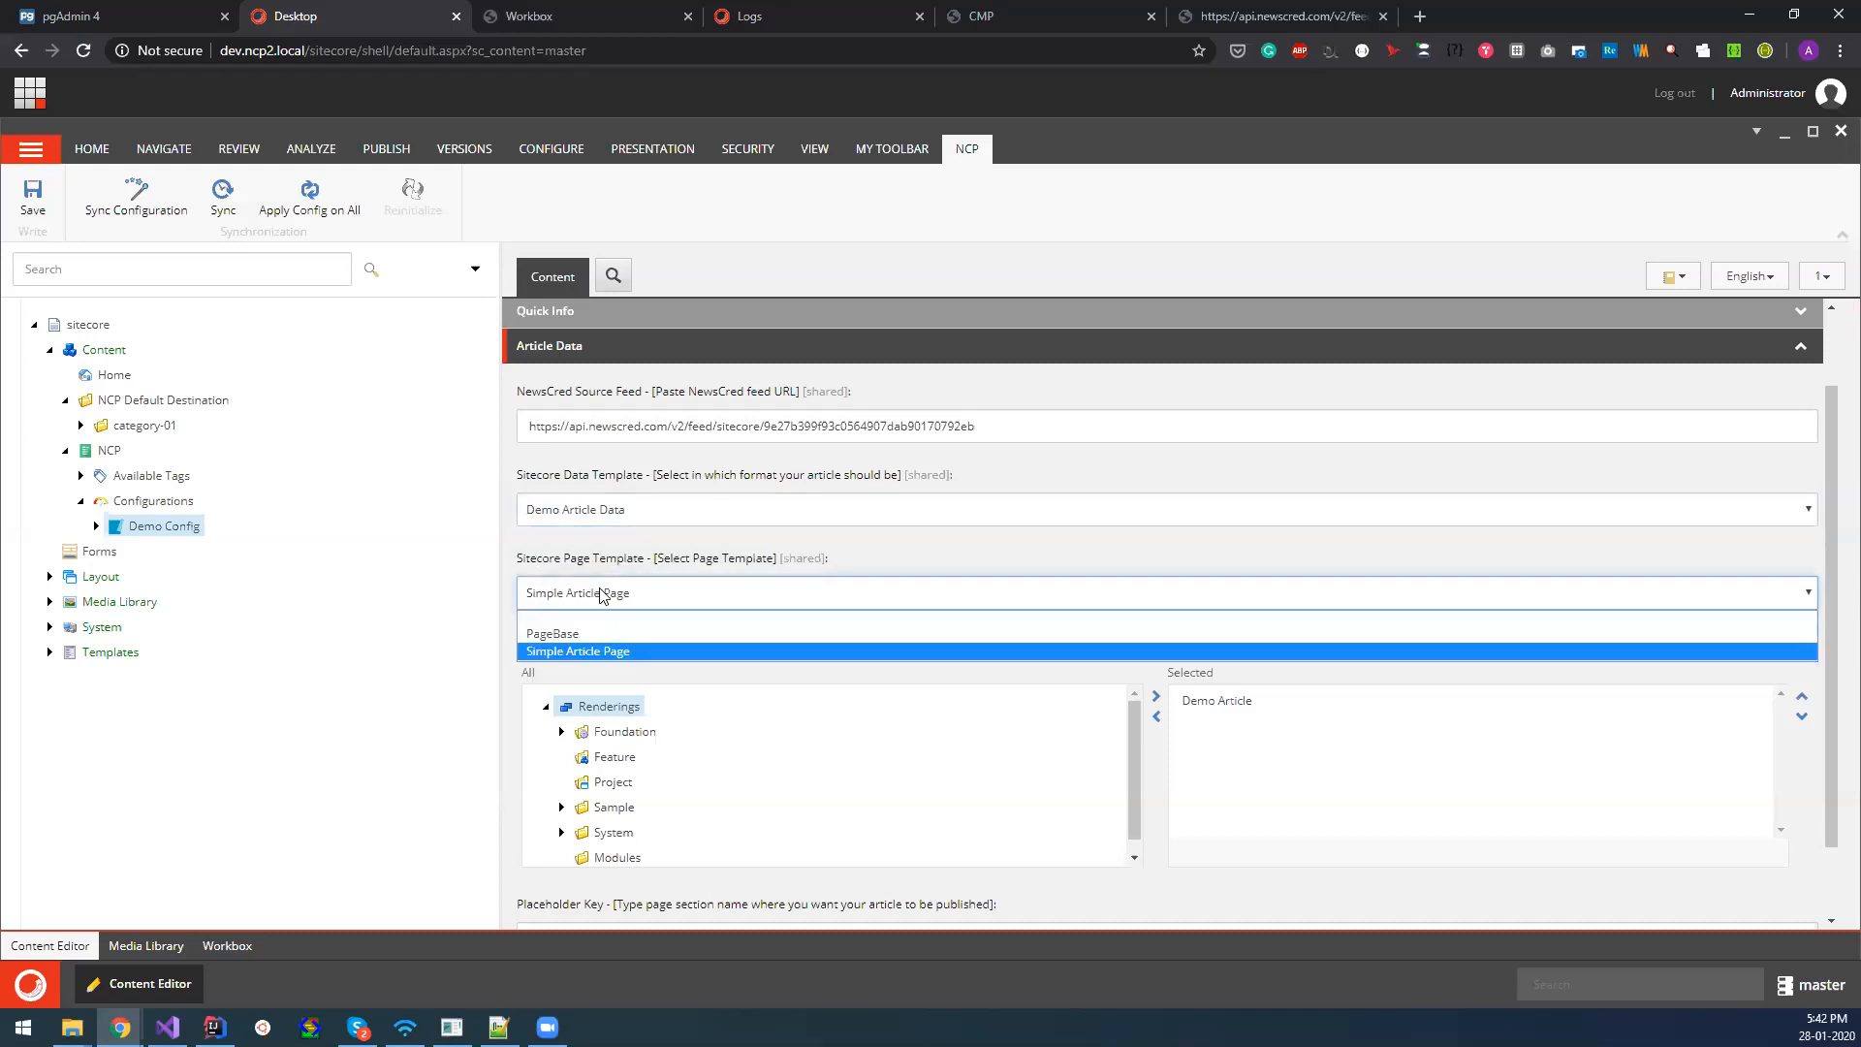
click(586, 556)
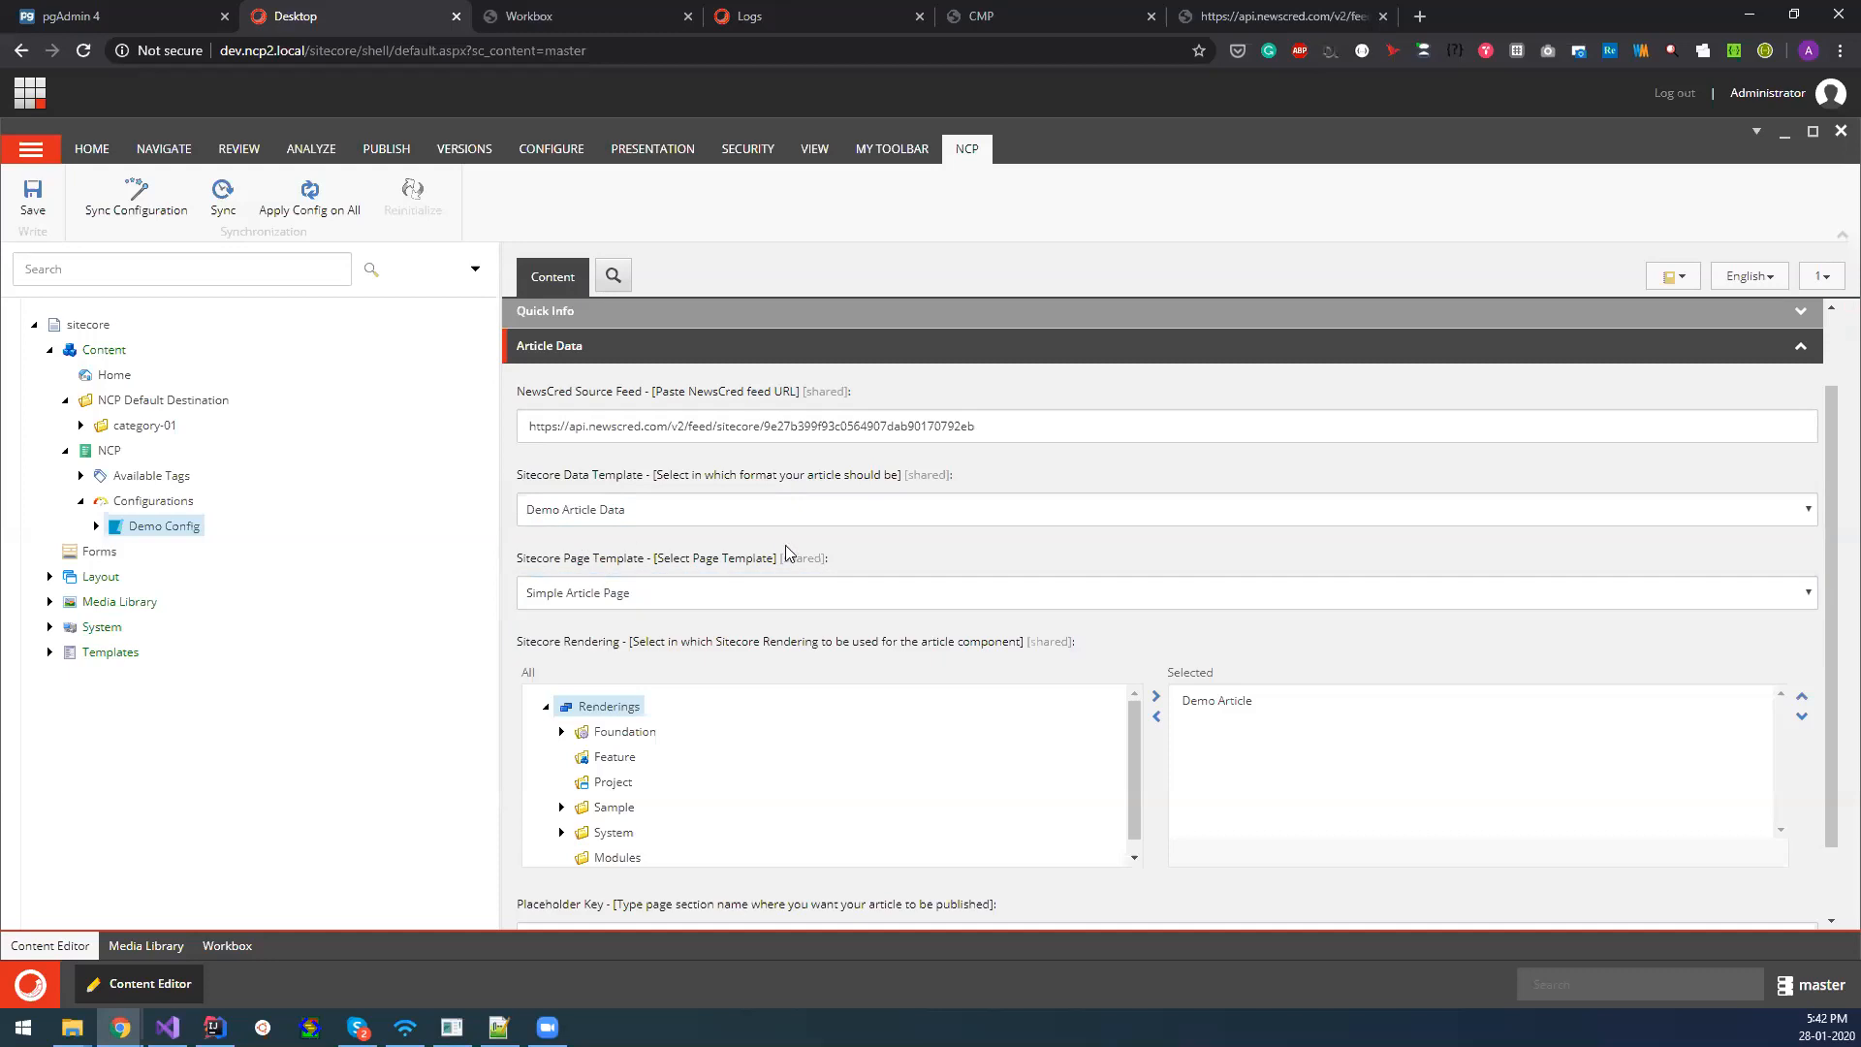
Examine Demo Config's Sitecore Rendering selection and expand Foundation in the list of available renderings.
scroll(1156, 650, down, 2)
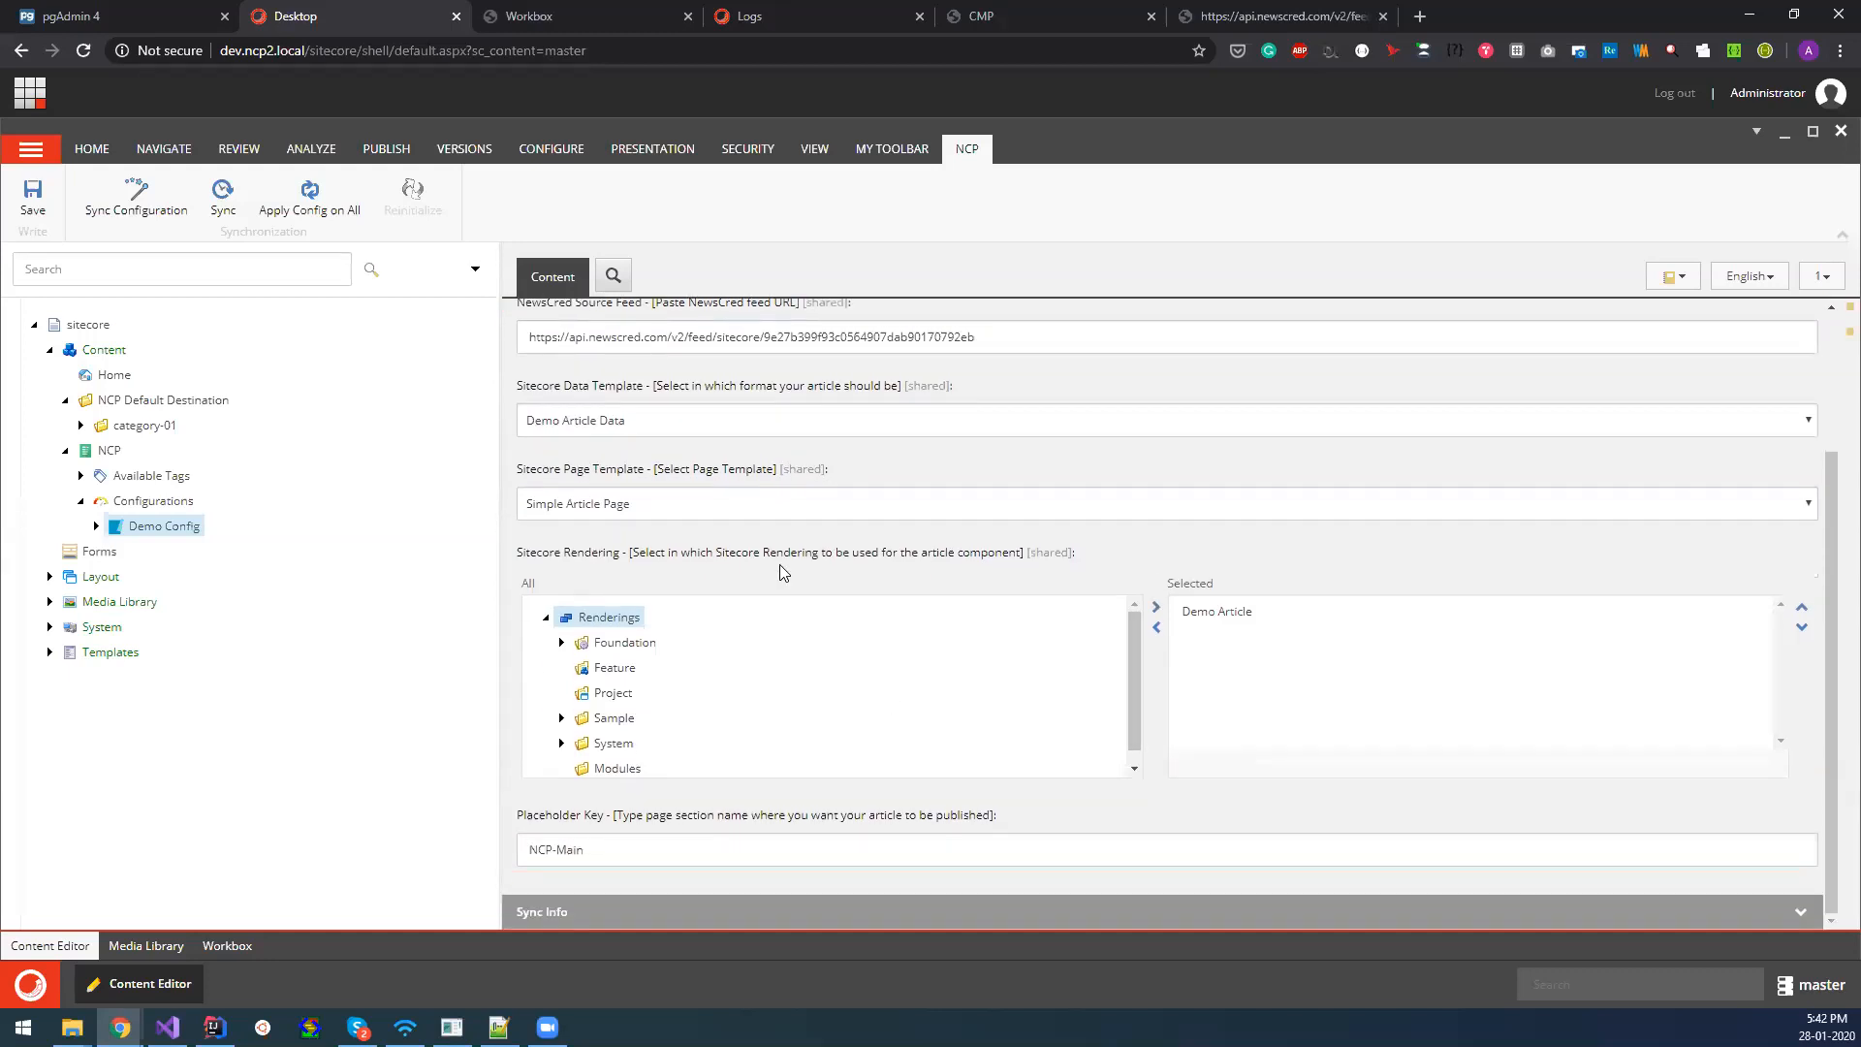
click(561, 643)
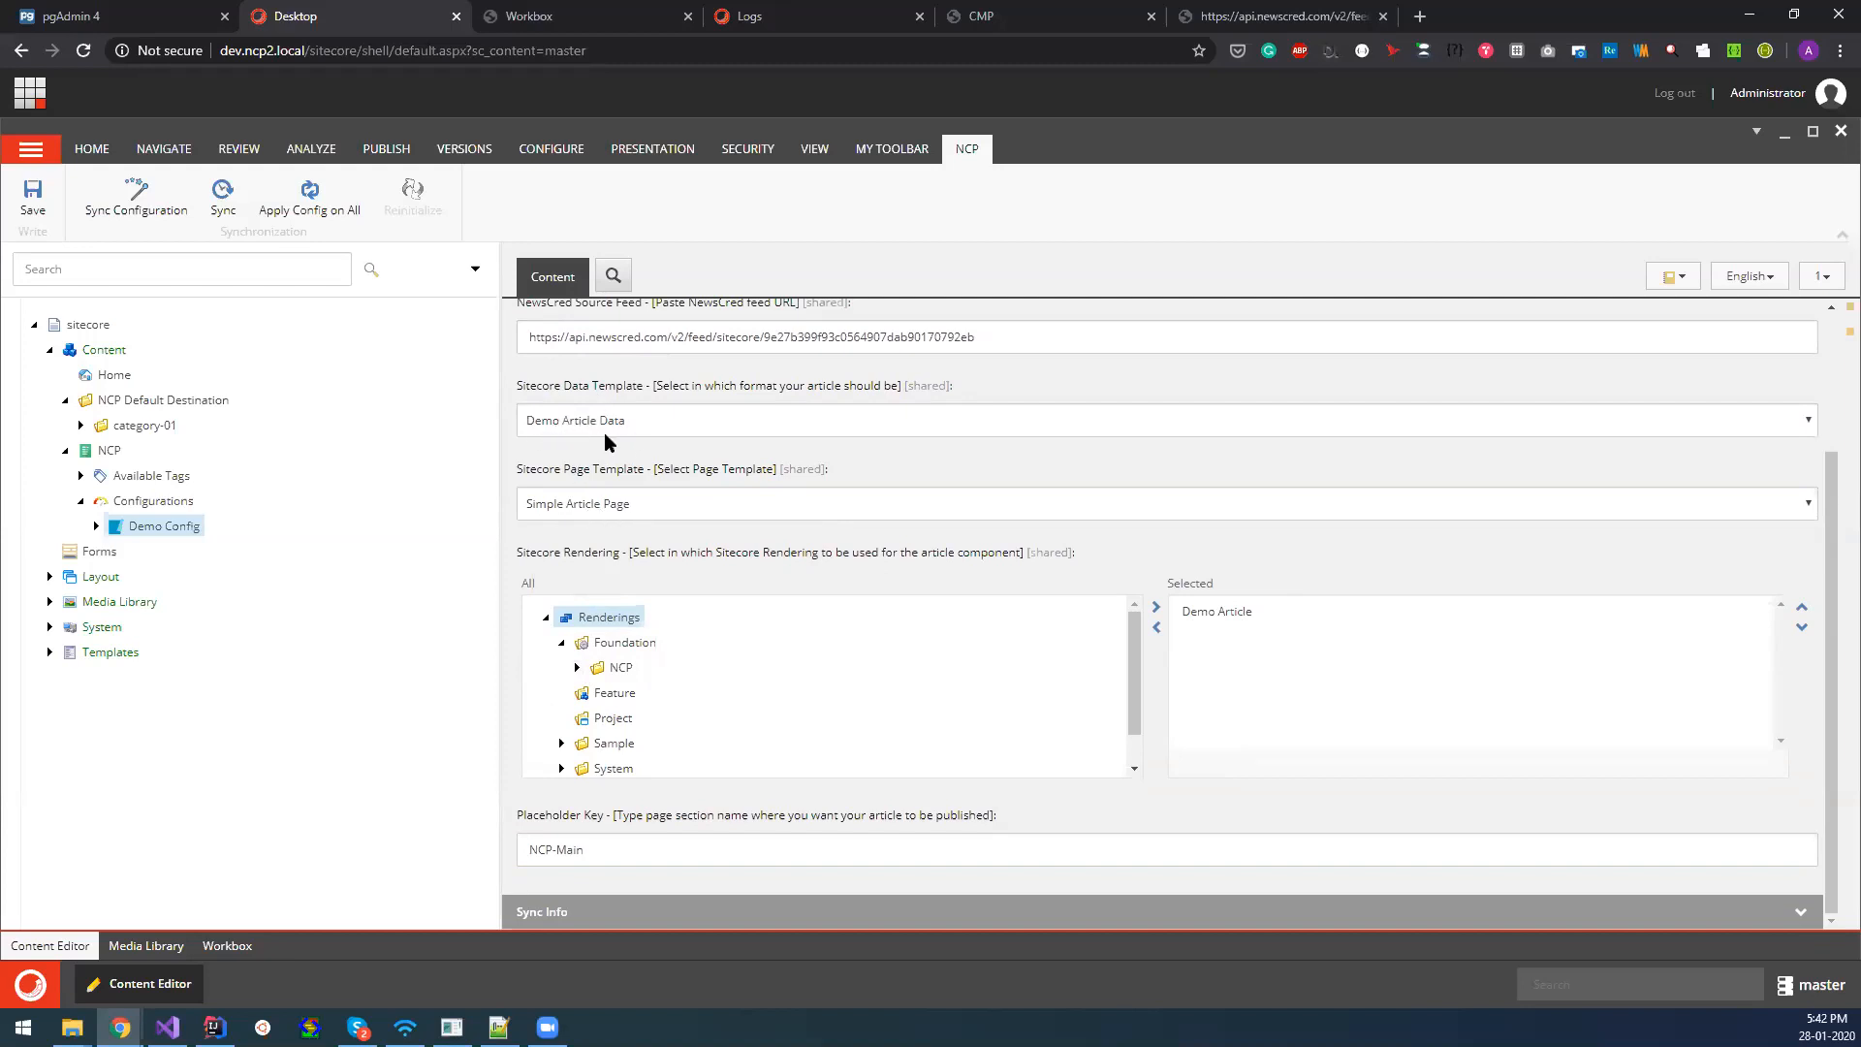
scroll(894, 635, down, 2)
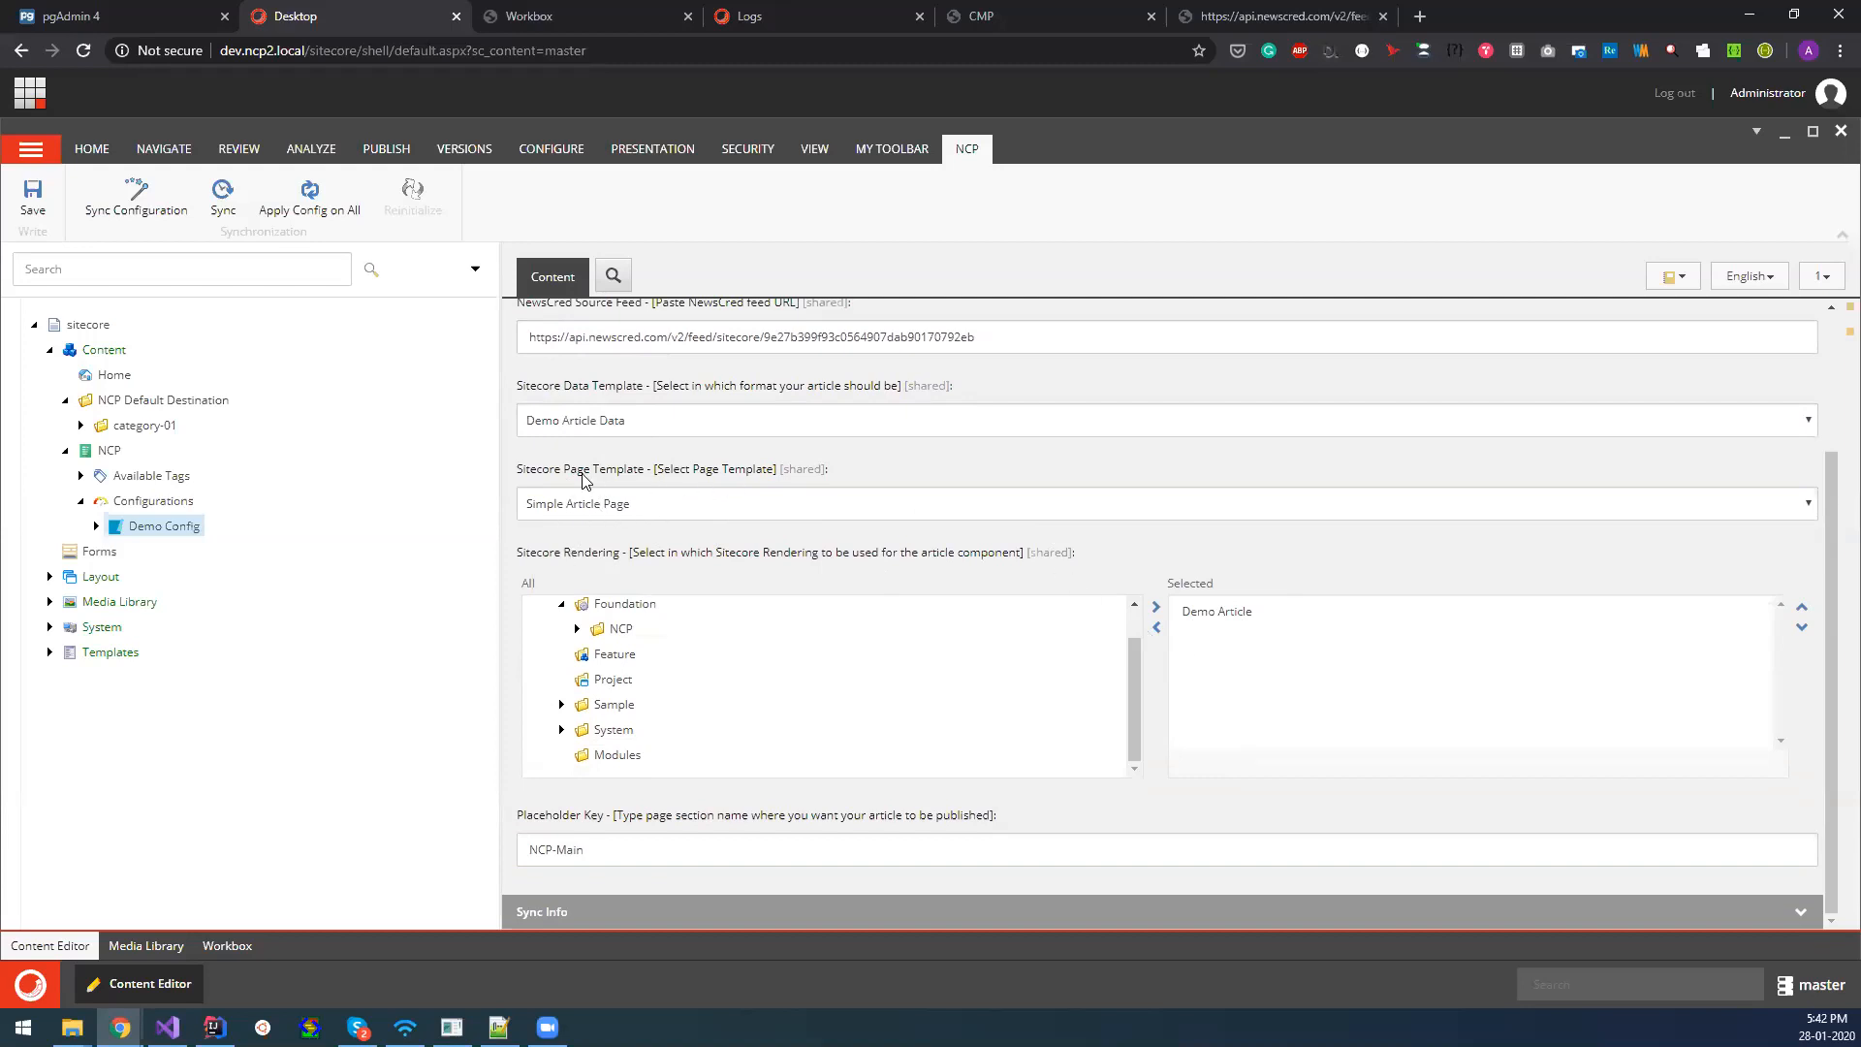
Open the __Standard Values item of Simple Article Page under Templates/Foundation/NCP/Page Templates.
click(49, 627)
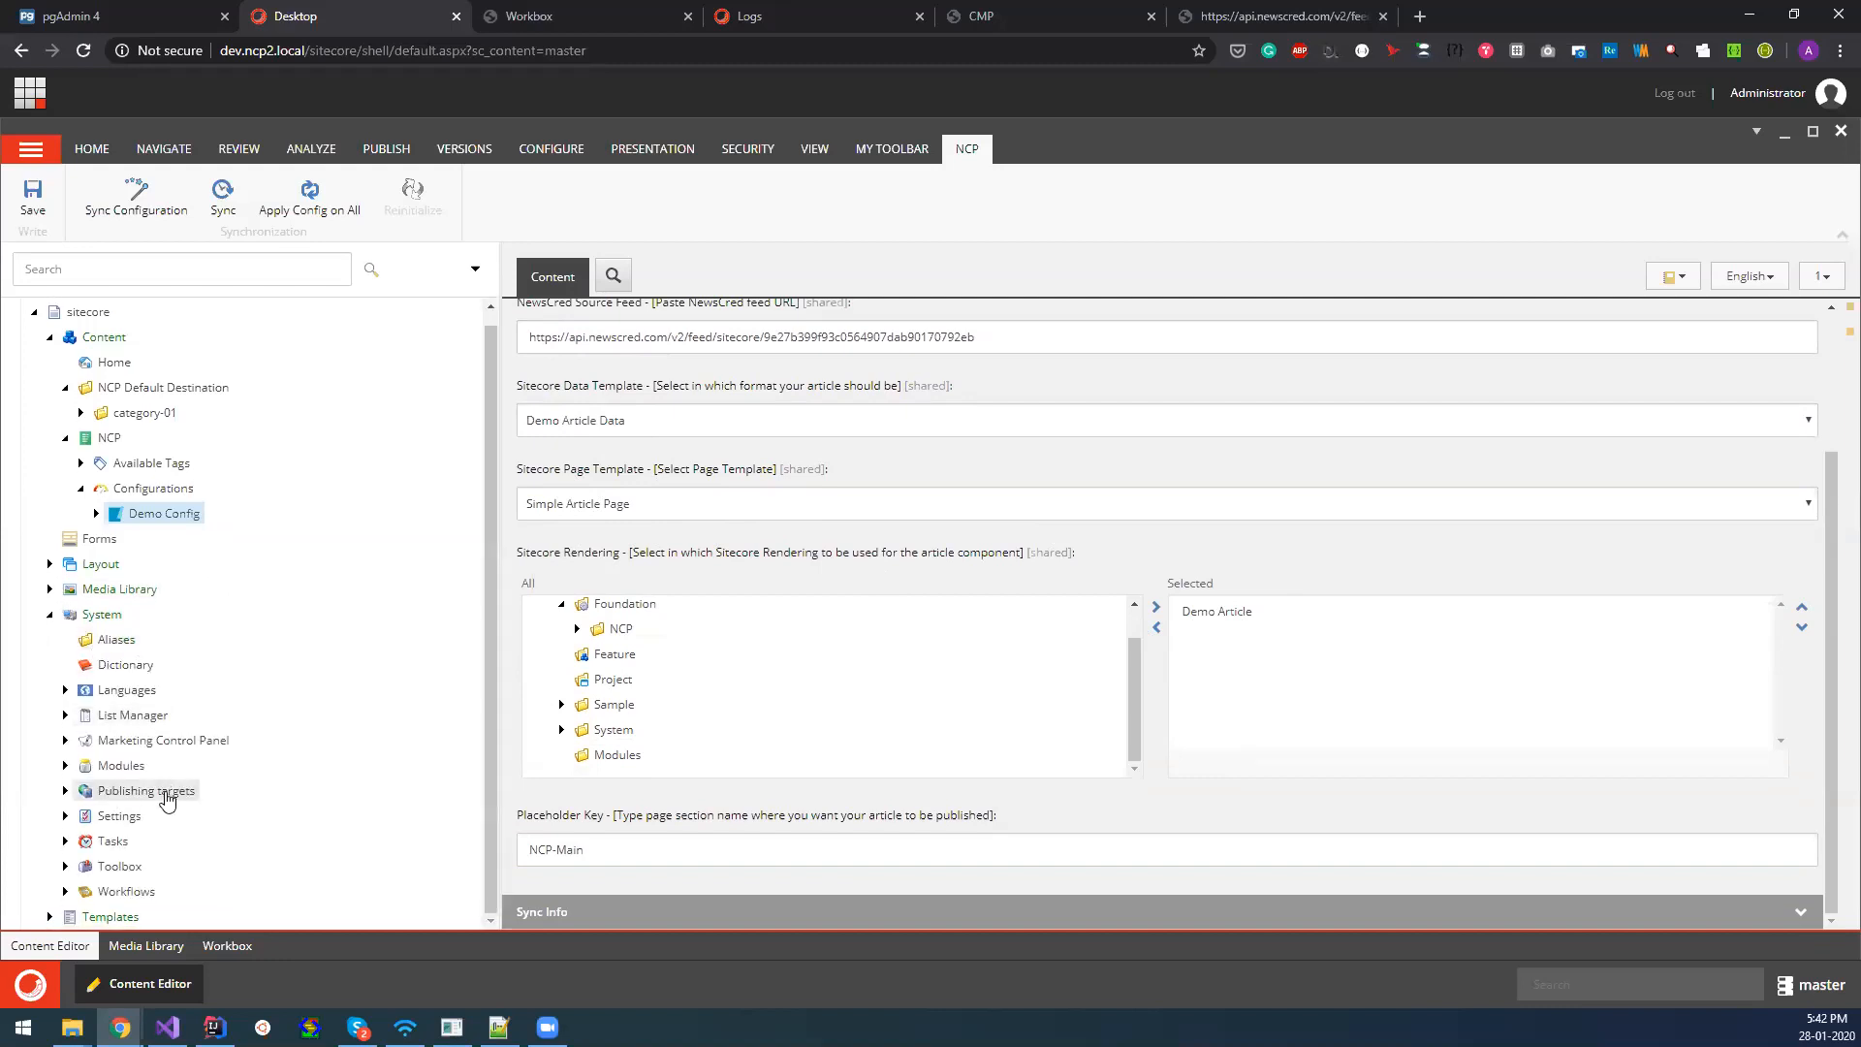
click(49, 613)
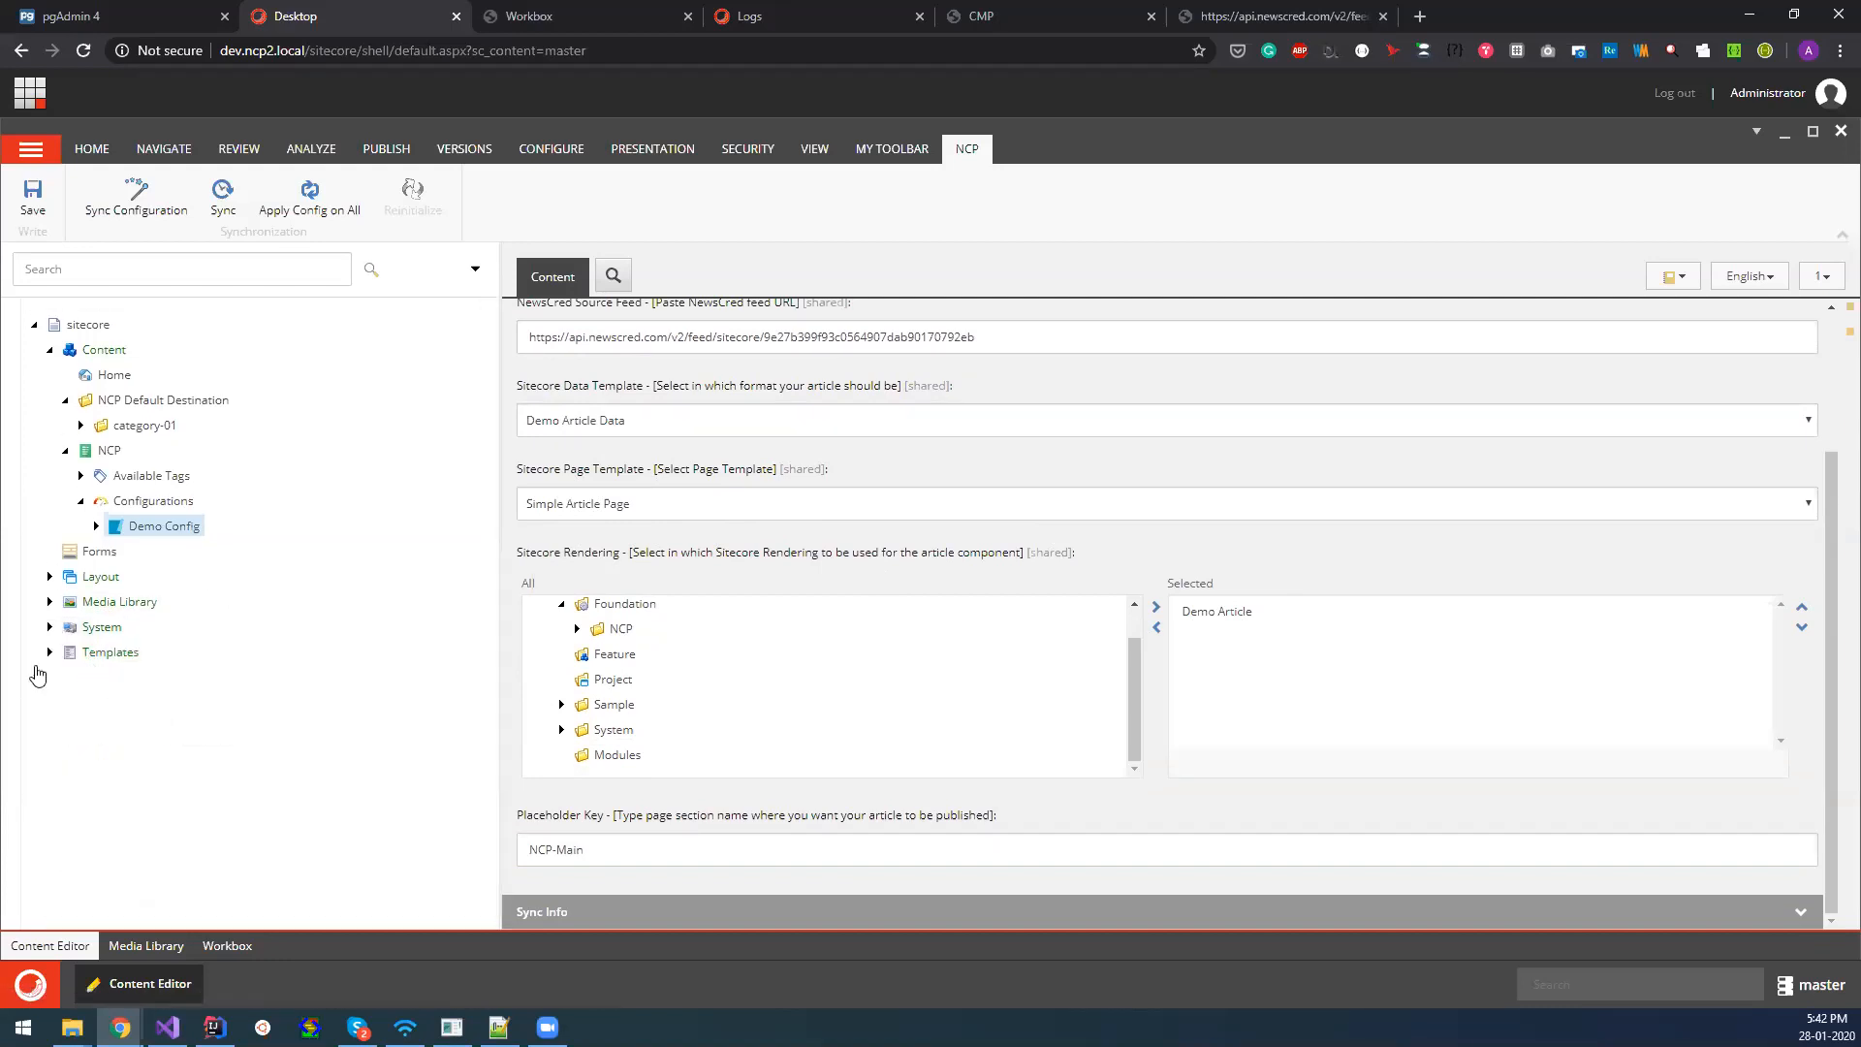
click(49, 651)
click(65, 778)
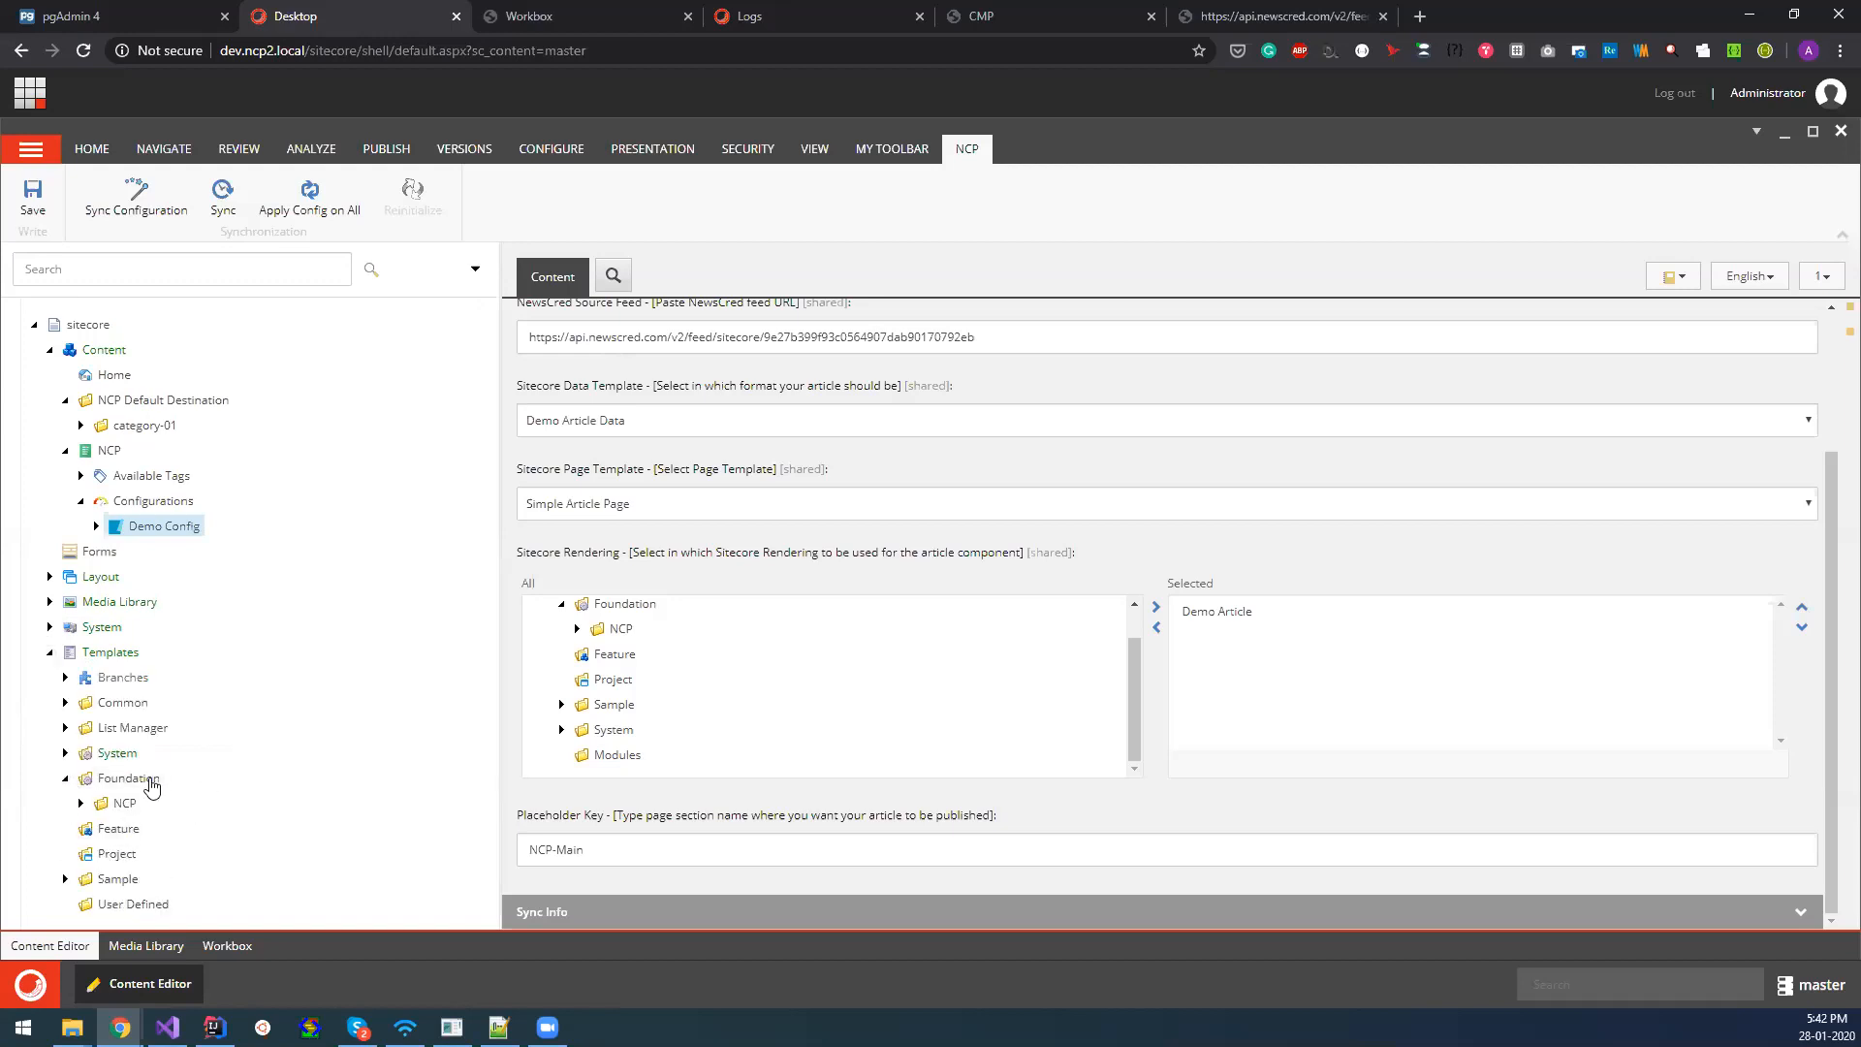
click(80, 804)
click(96, 816)
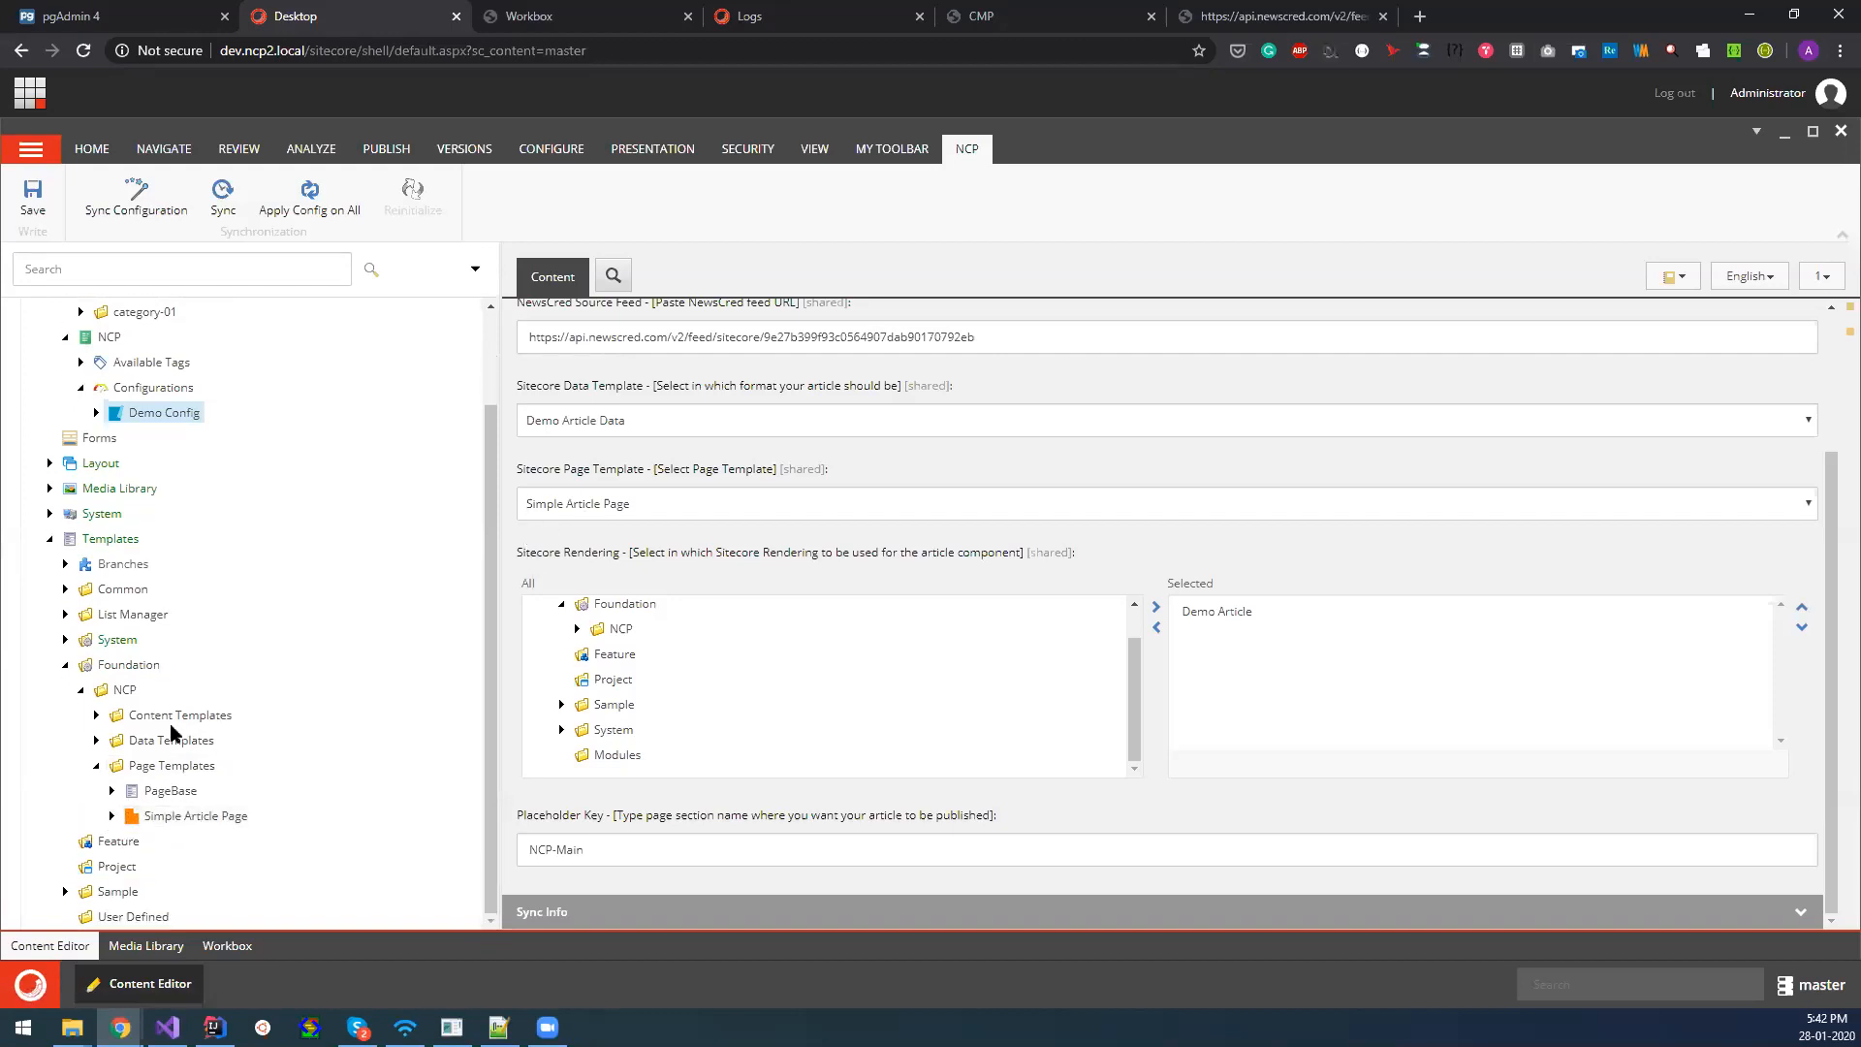
click(111, 819)
click(203, 841)
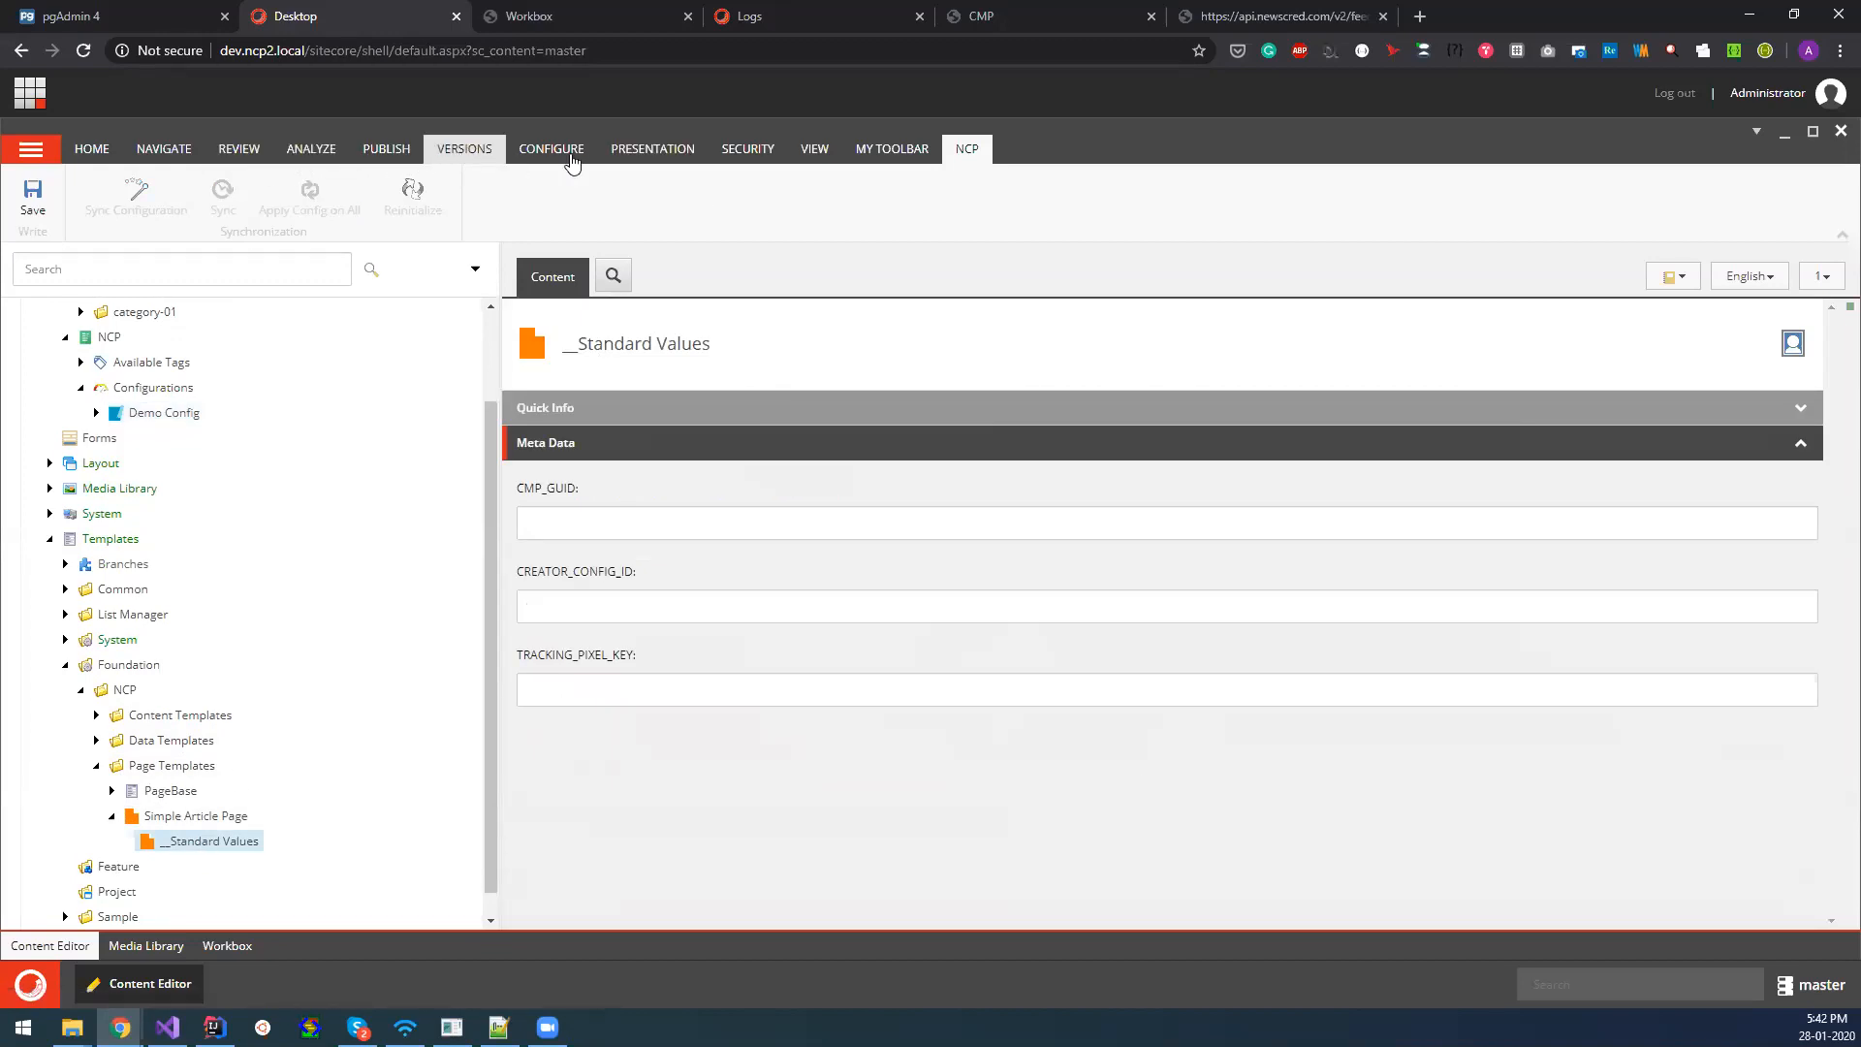
Inspect the shared layout details of the Simple Article Page standard values and close them without changes.
click(652, 150)
click(104, 199)
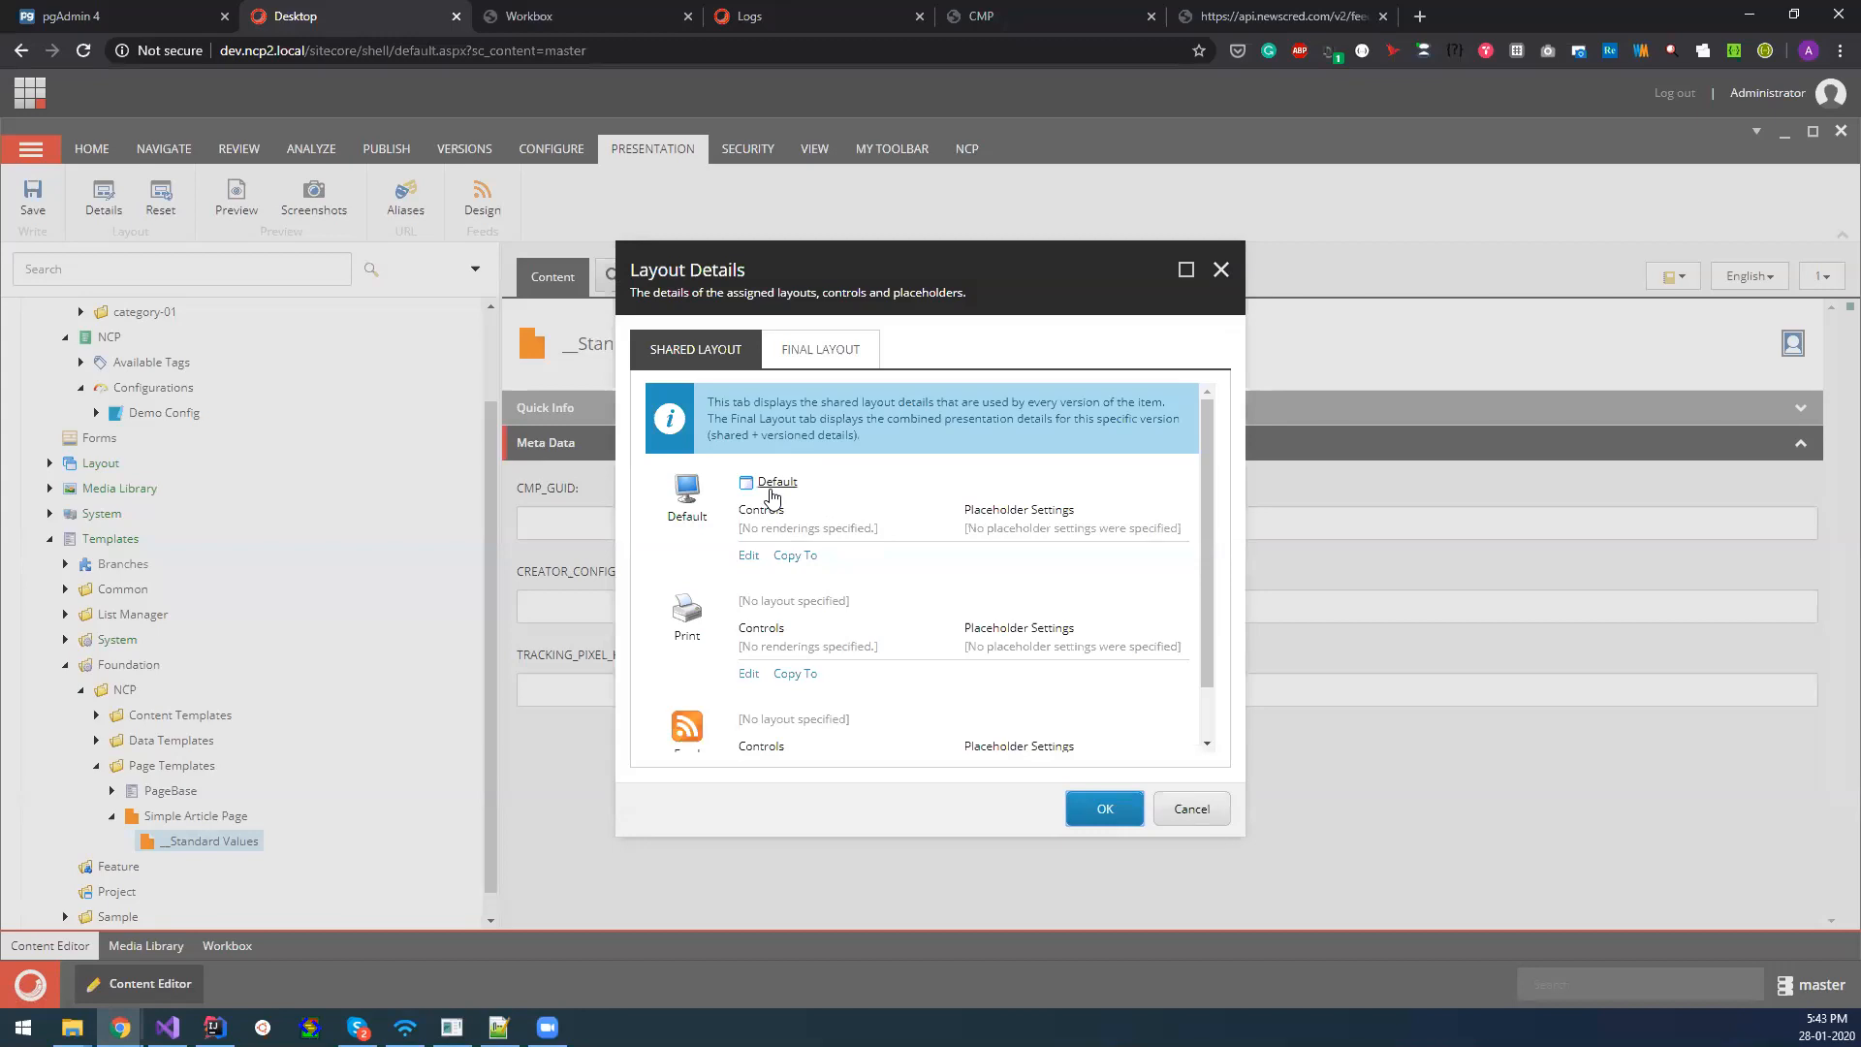
click(1221, 270)
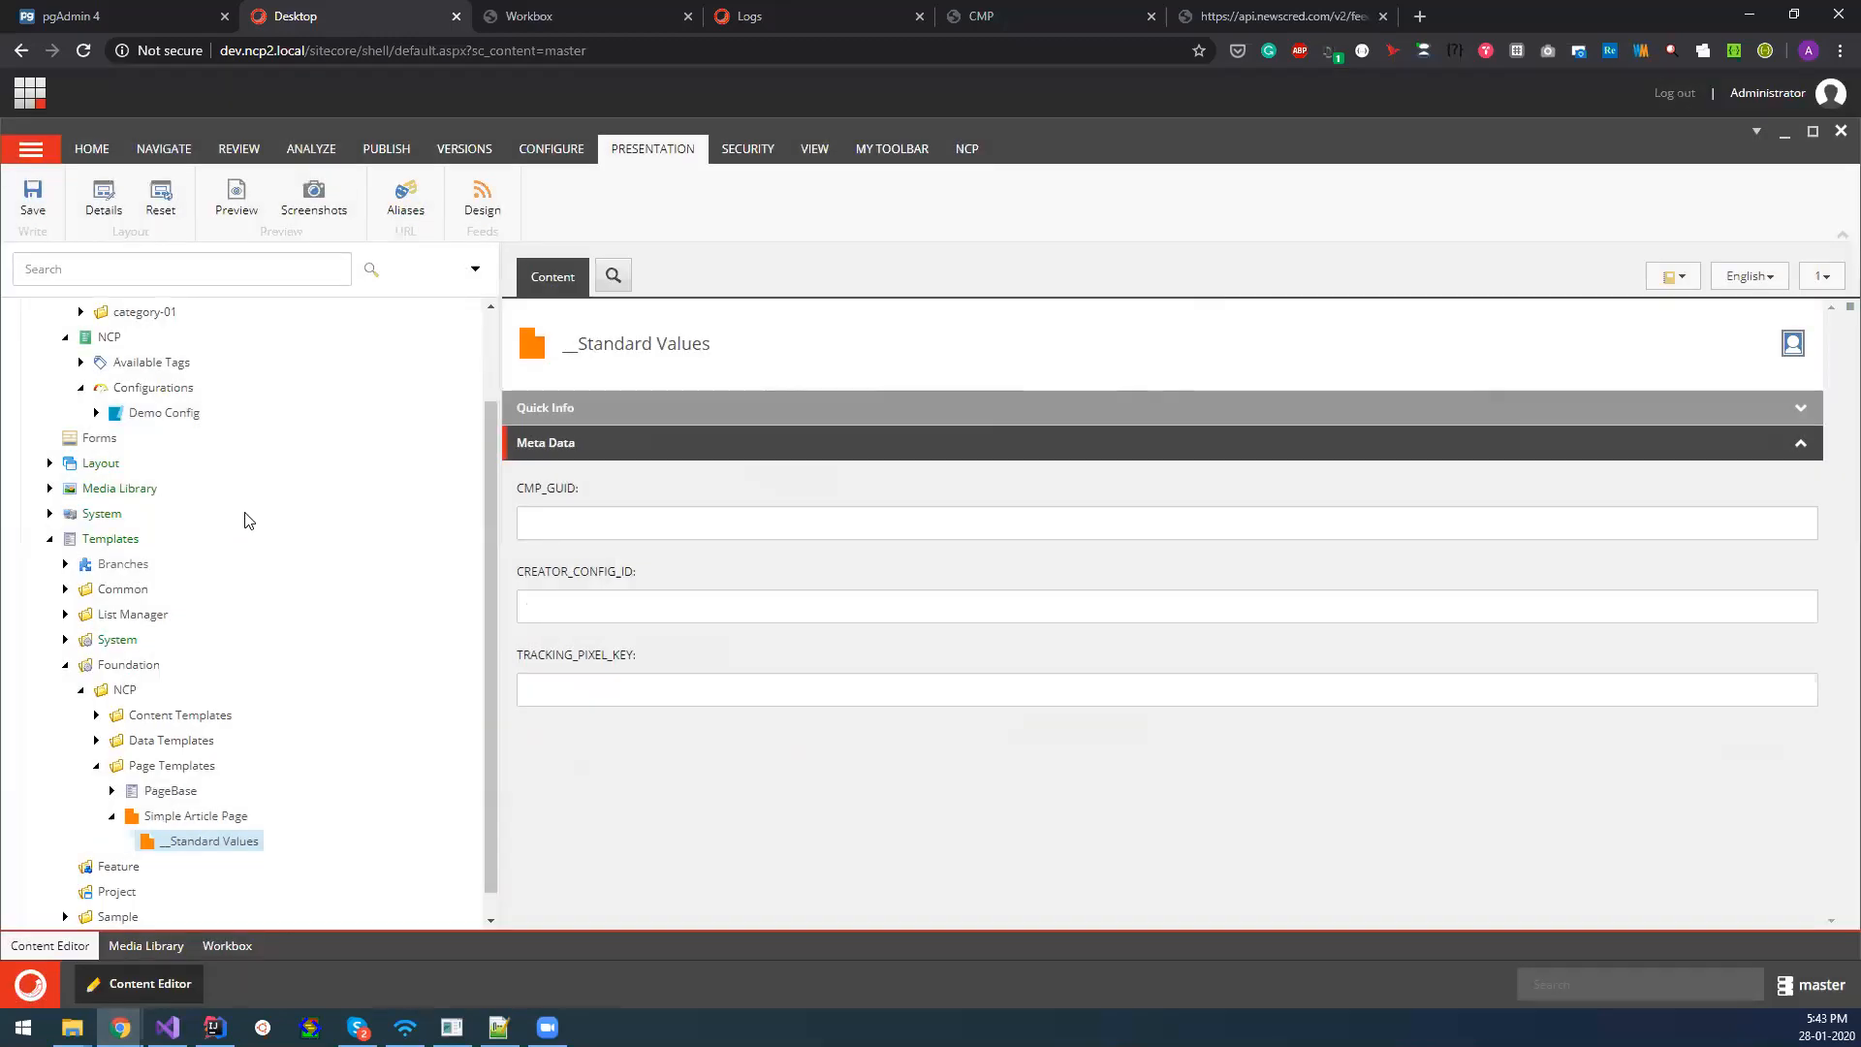
Return to Demo Config and review its Placeholder Key along with the template and rendering settings.
click(169, 414)
scroll(1114, 827, down, 2)
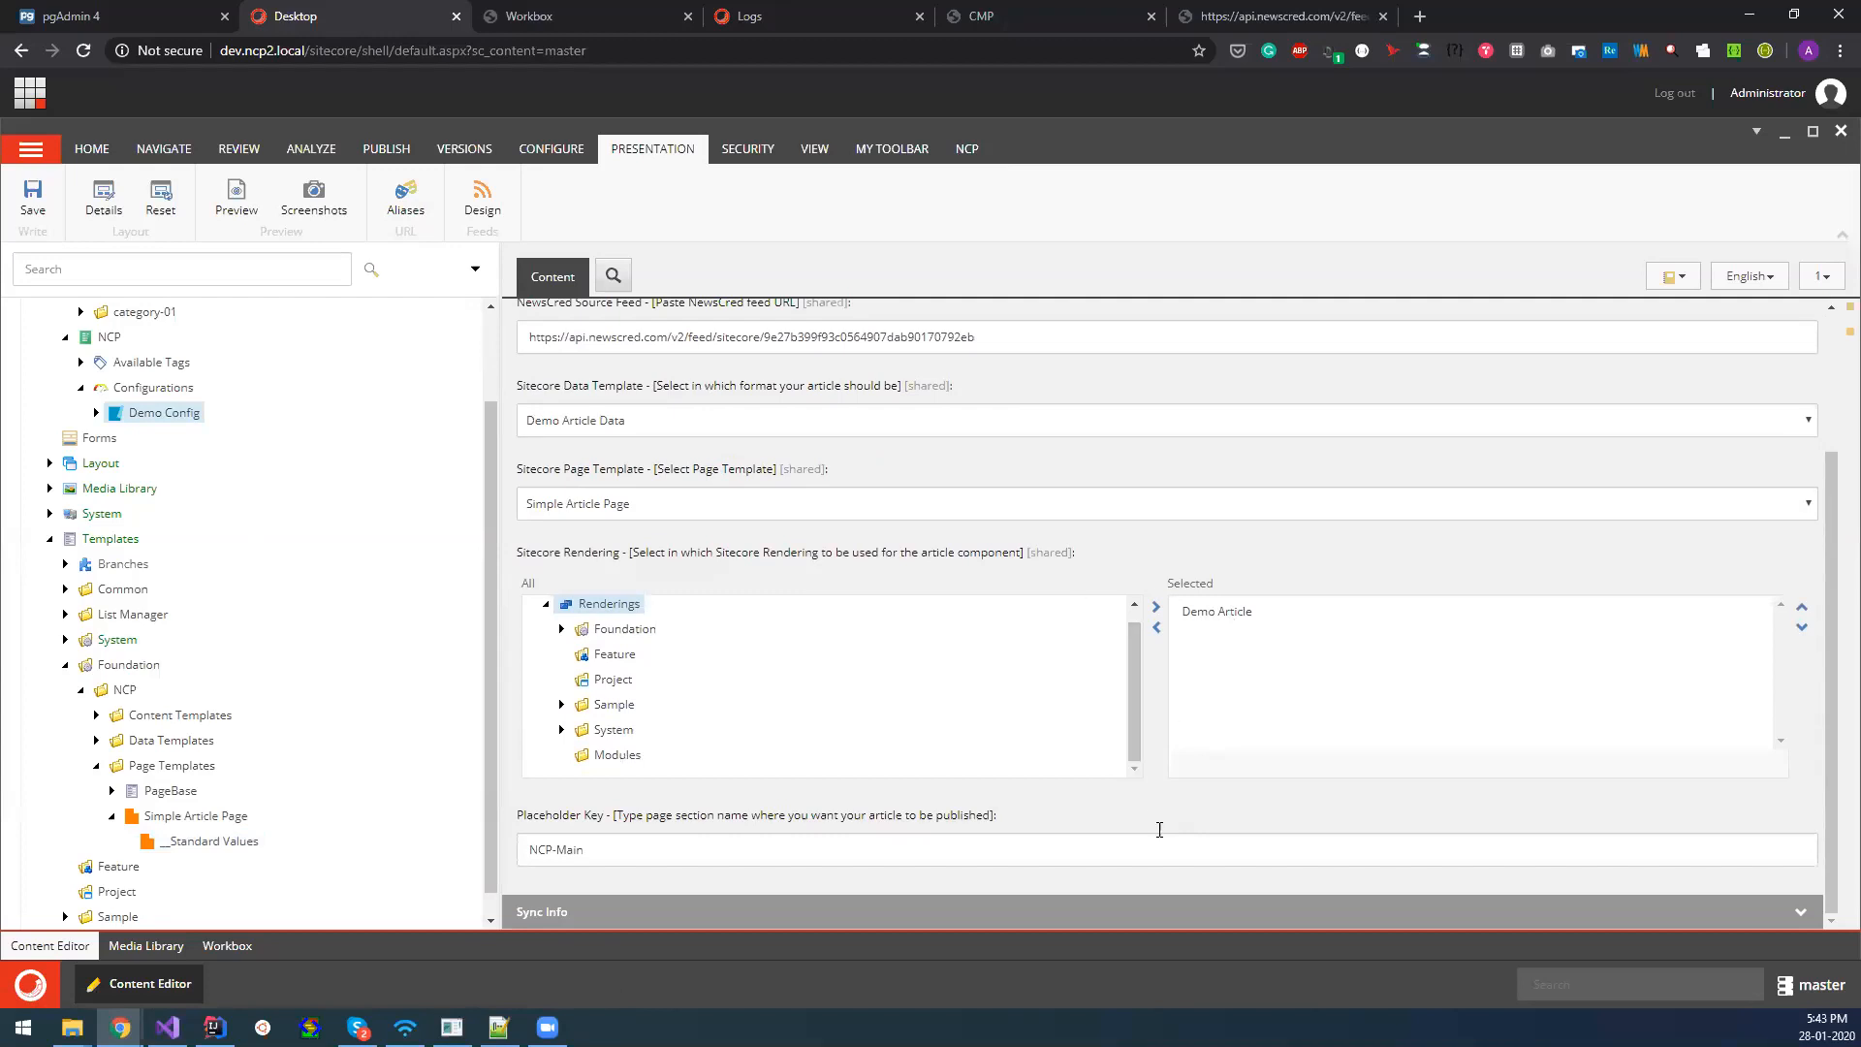
triple_click(543, 851)
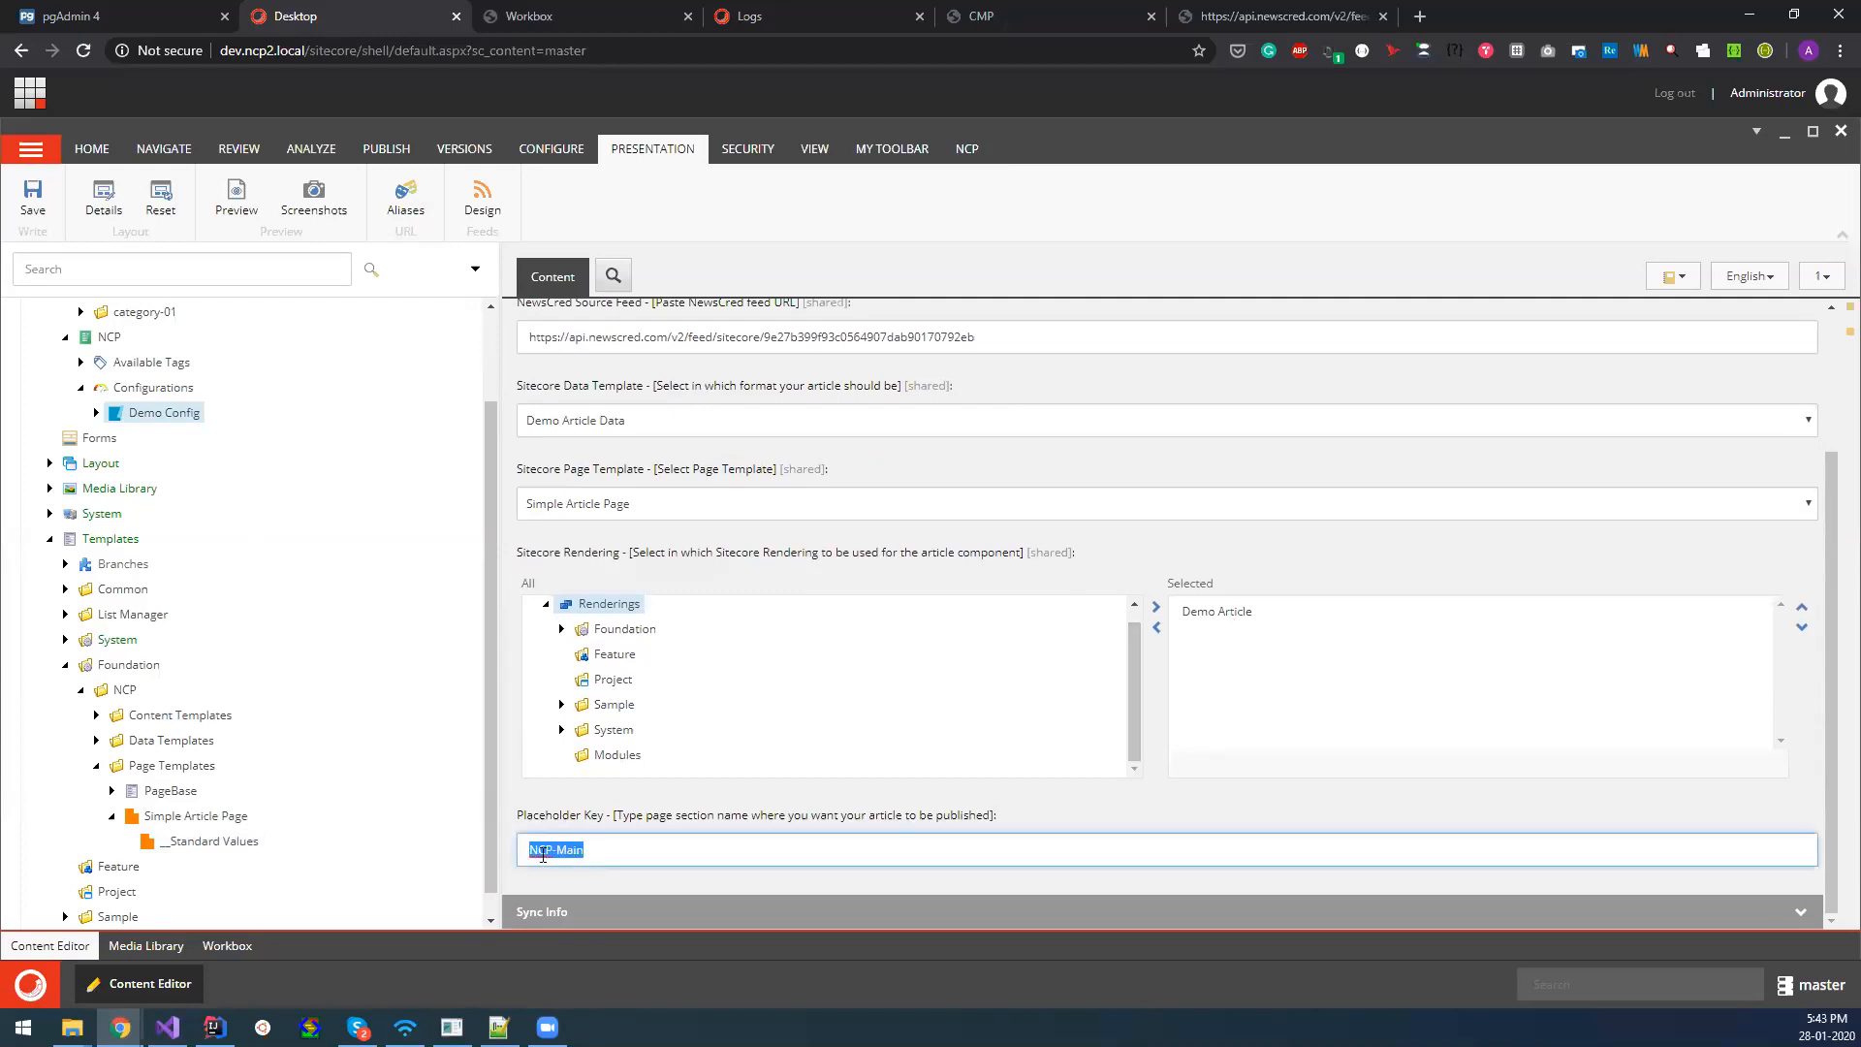
click(522, 798)
scroll(549, 774, up, 1)
scroll(492, 640, up, 1)
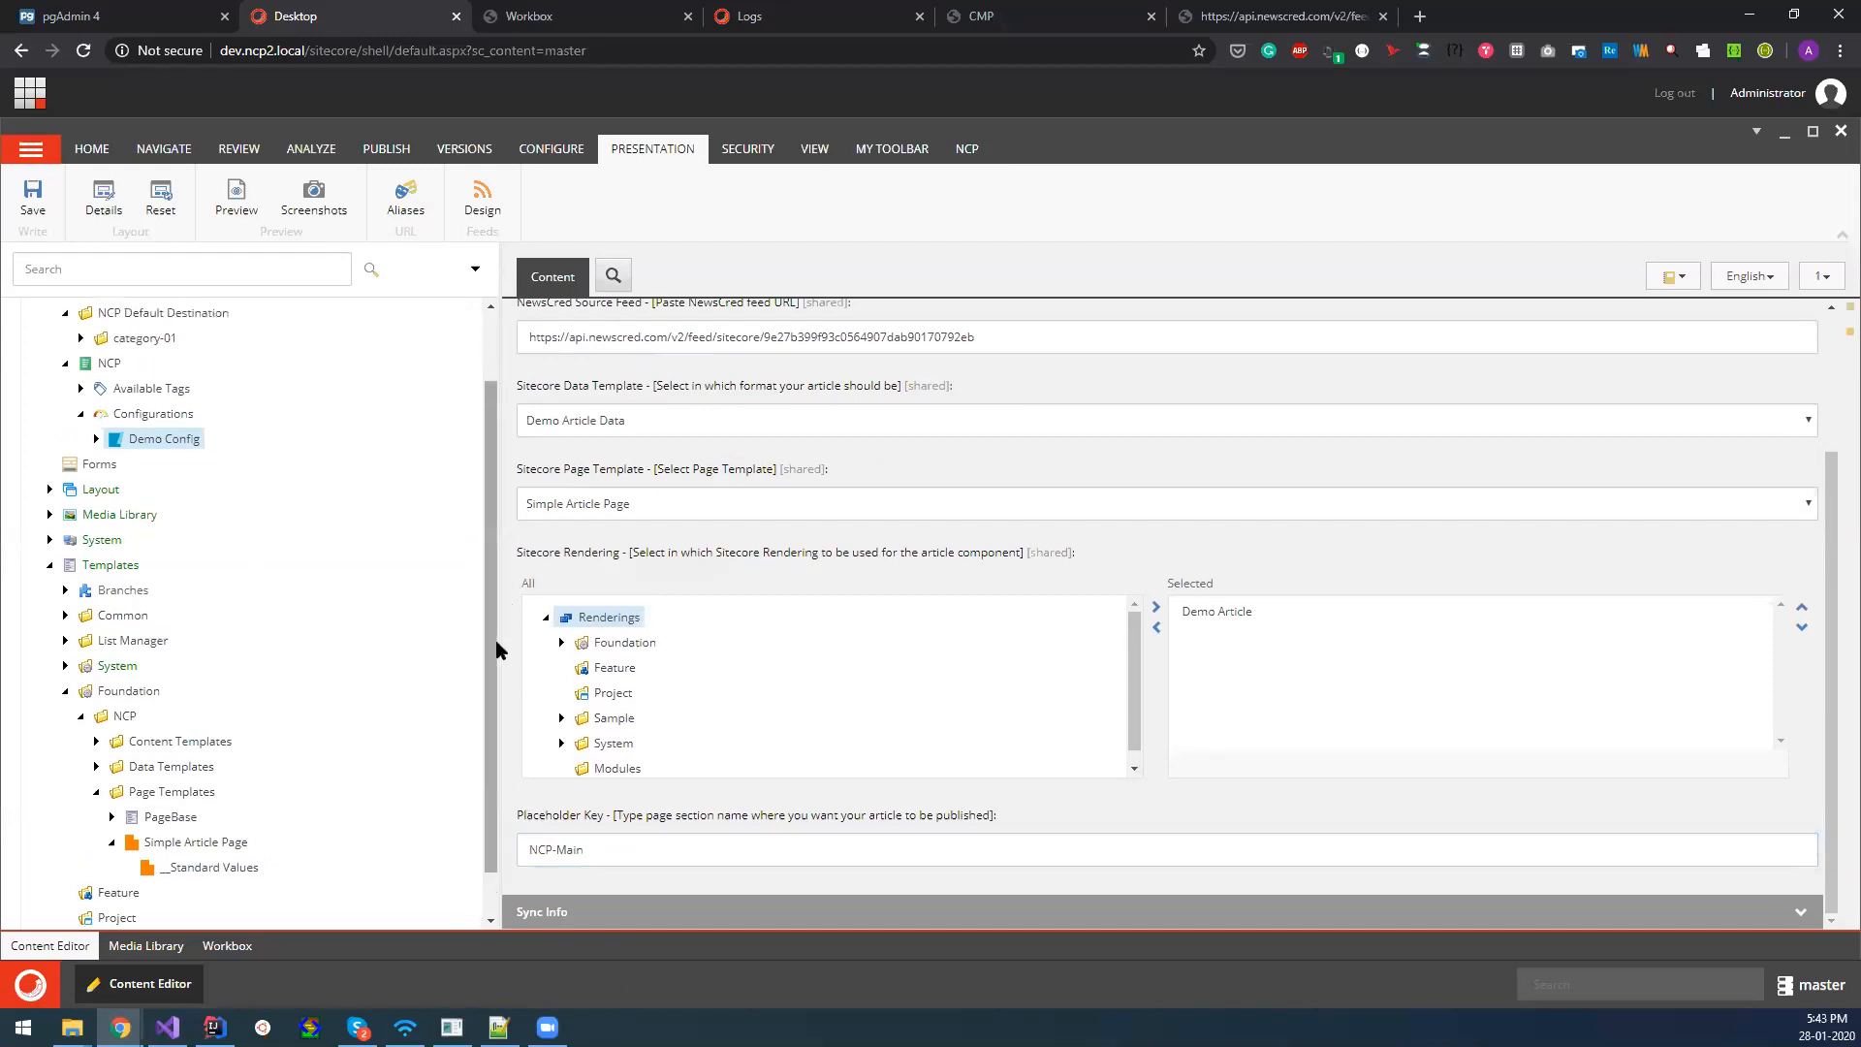
scroll(514, 564, up, 2)
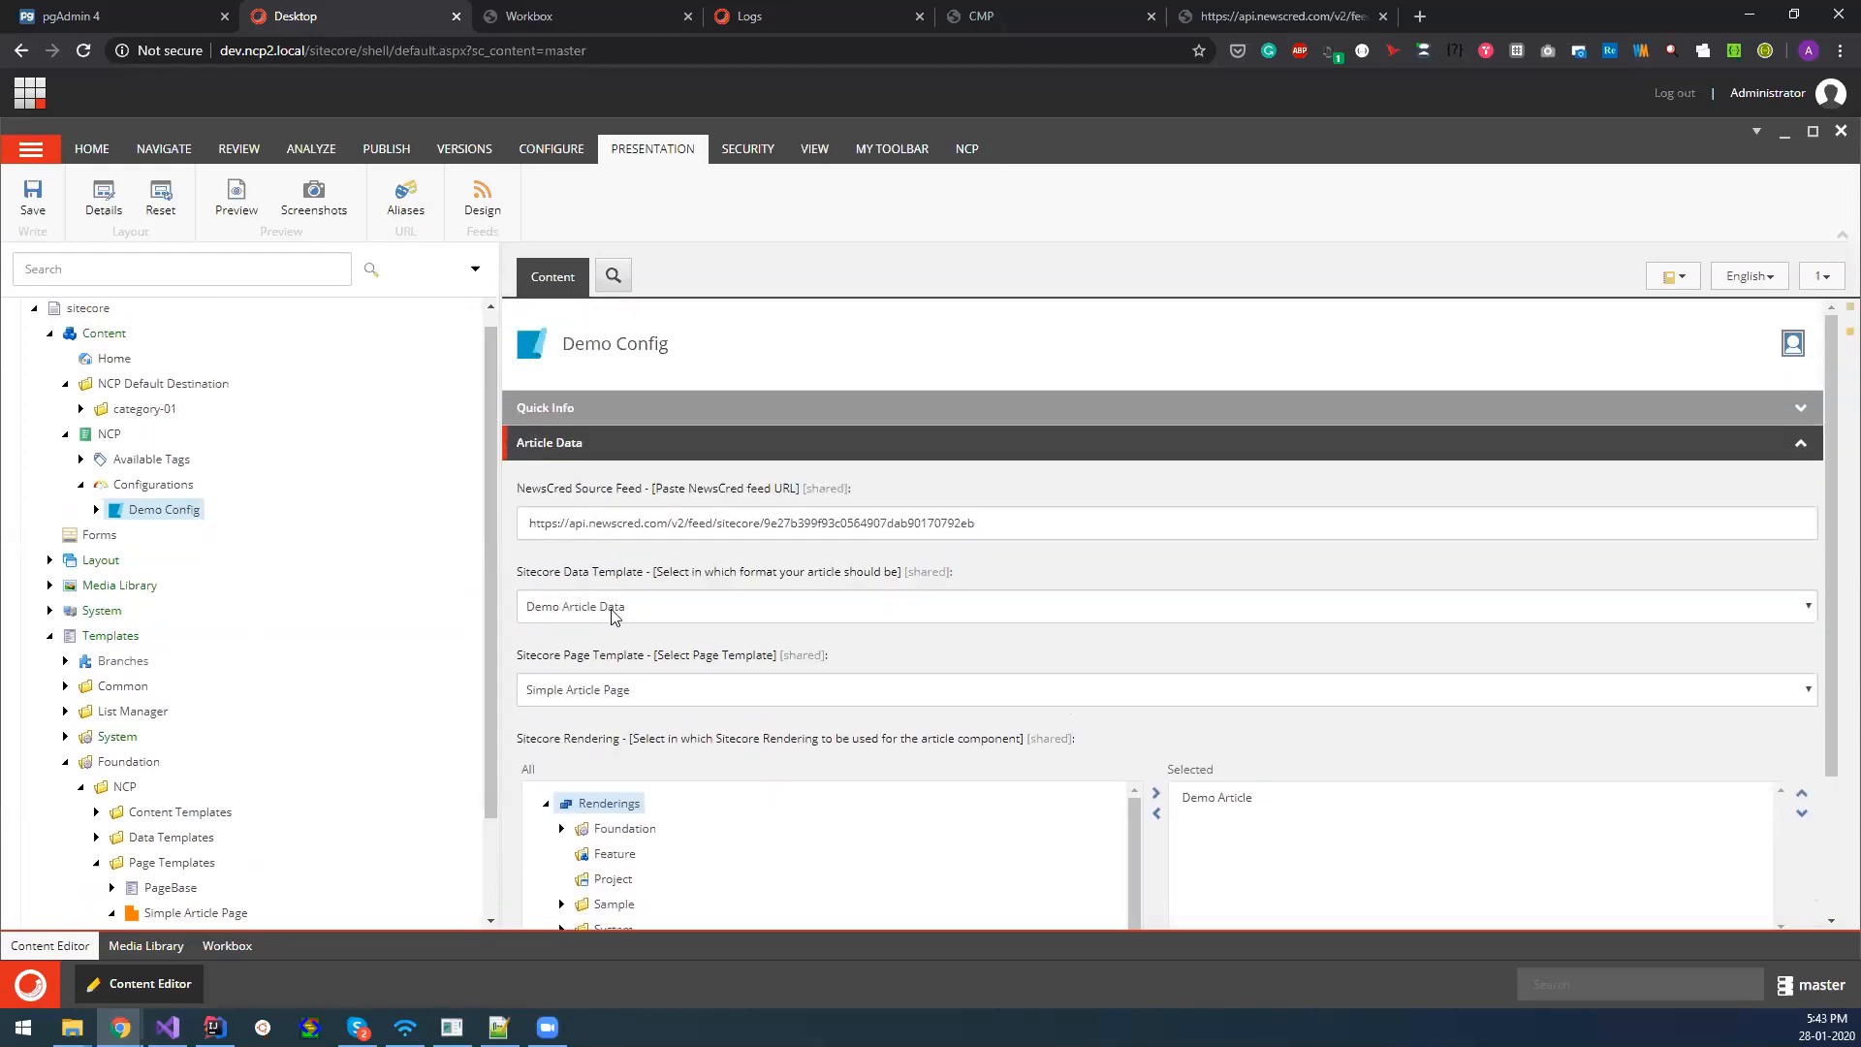
Expand Demo Config down to destination_mapper and compare its label-to-folder mapping with the default destination settings in Configurations.
scroll(613, 620, down, 1)
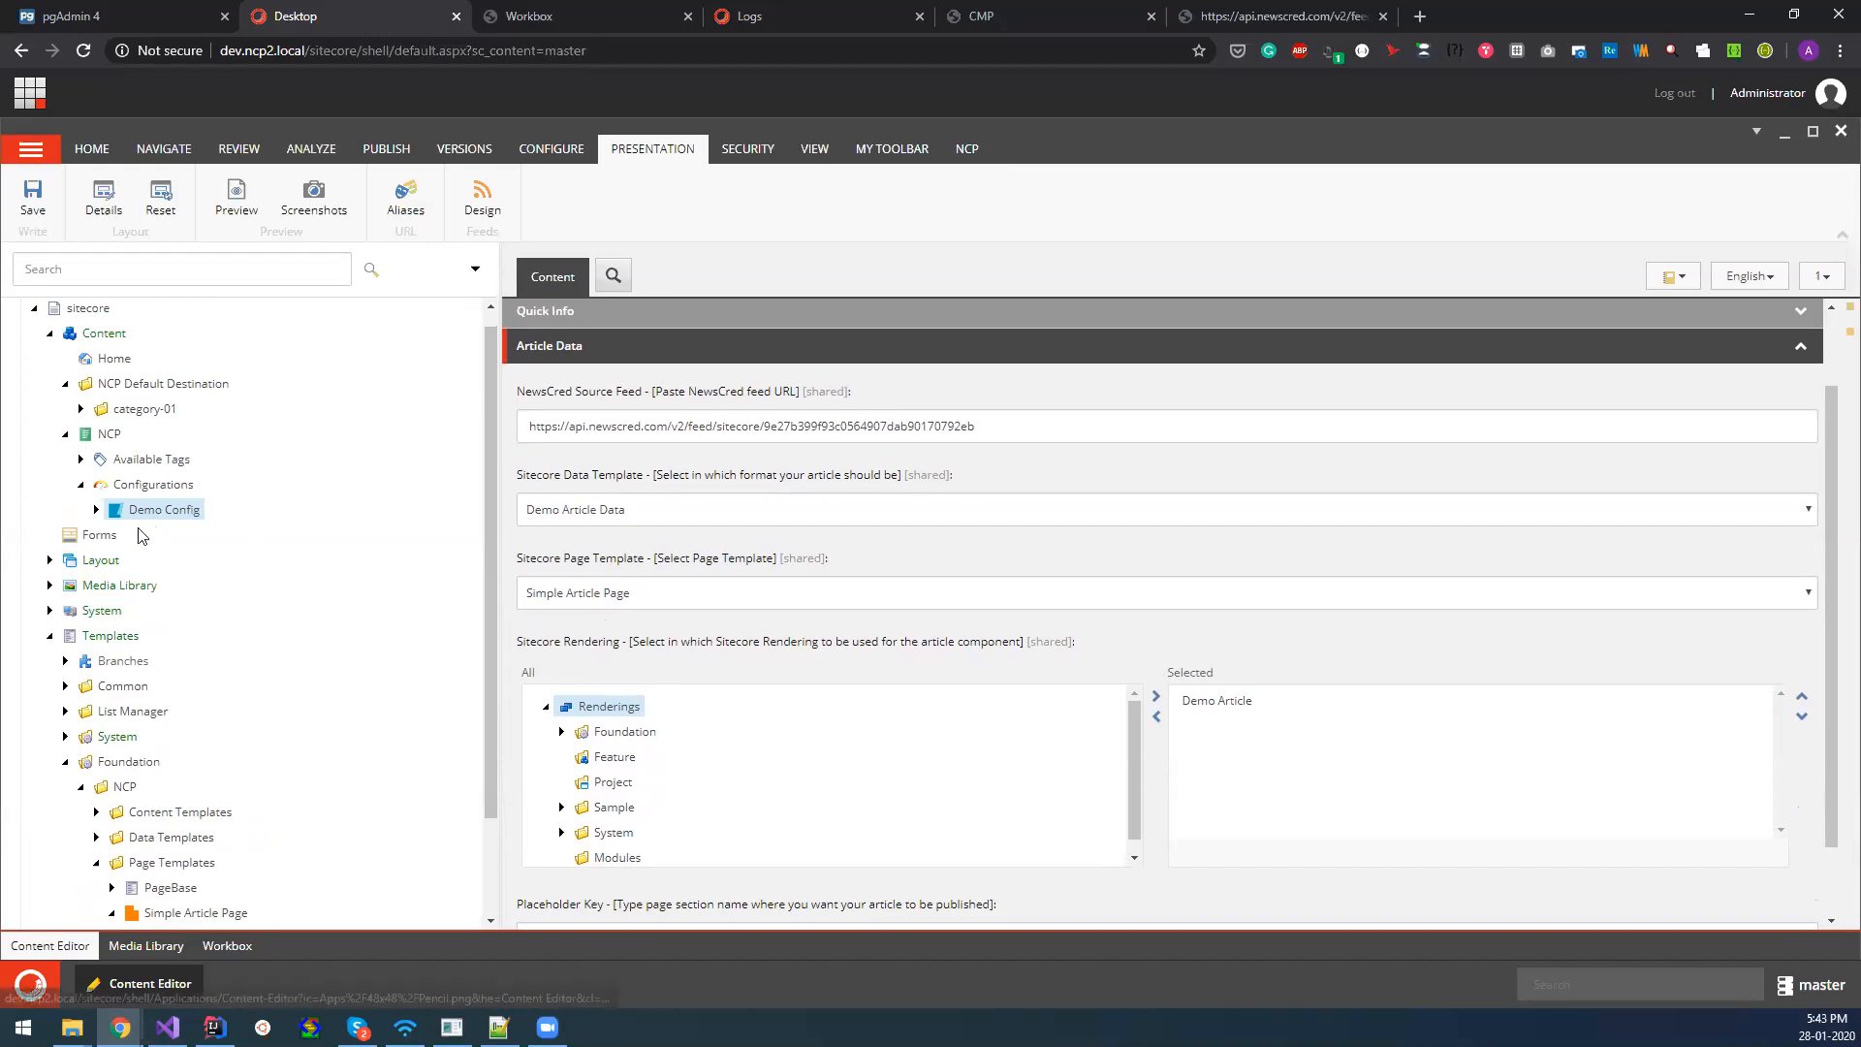
click(96, 508)
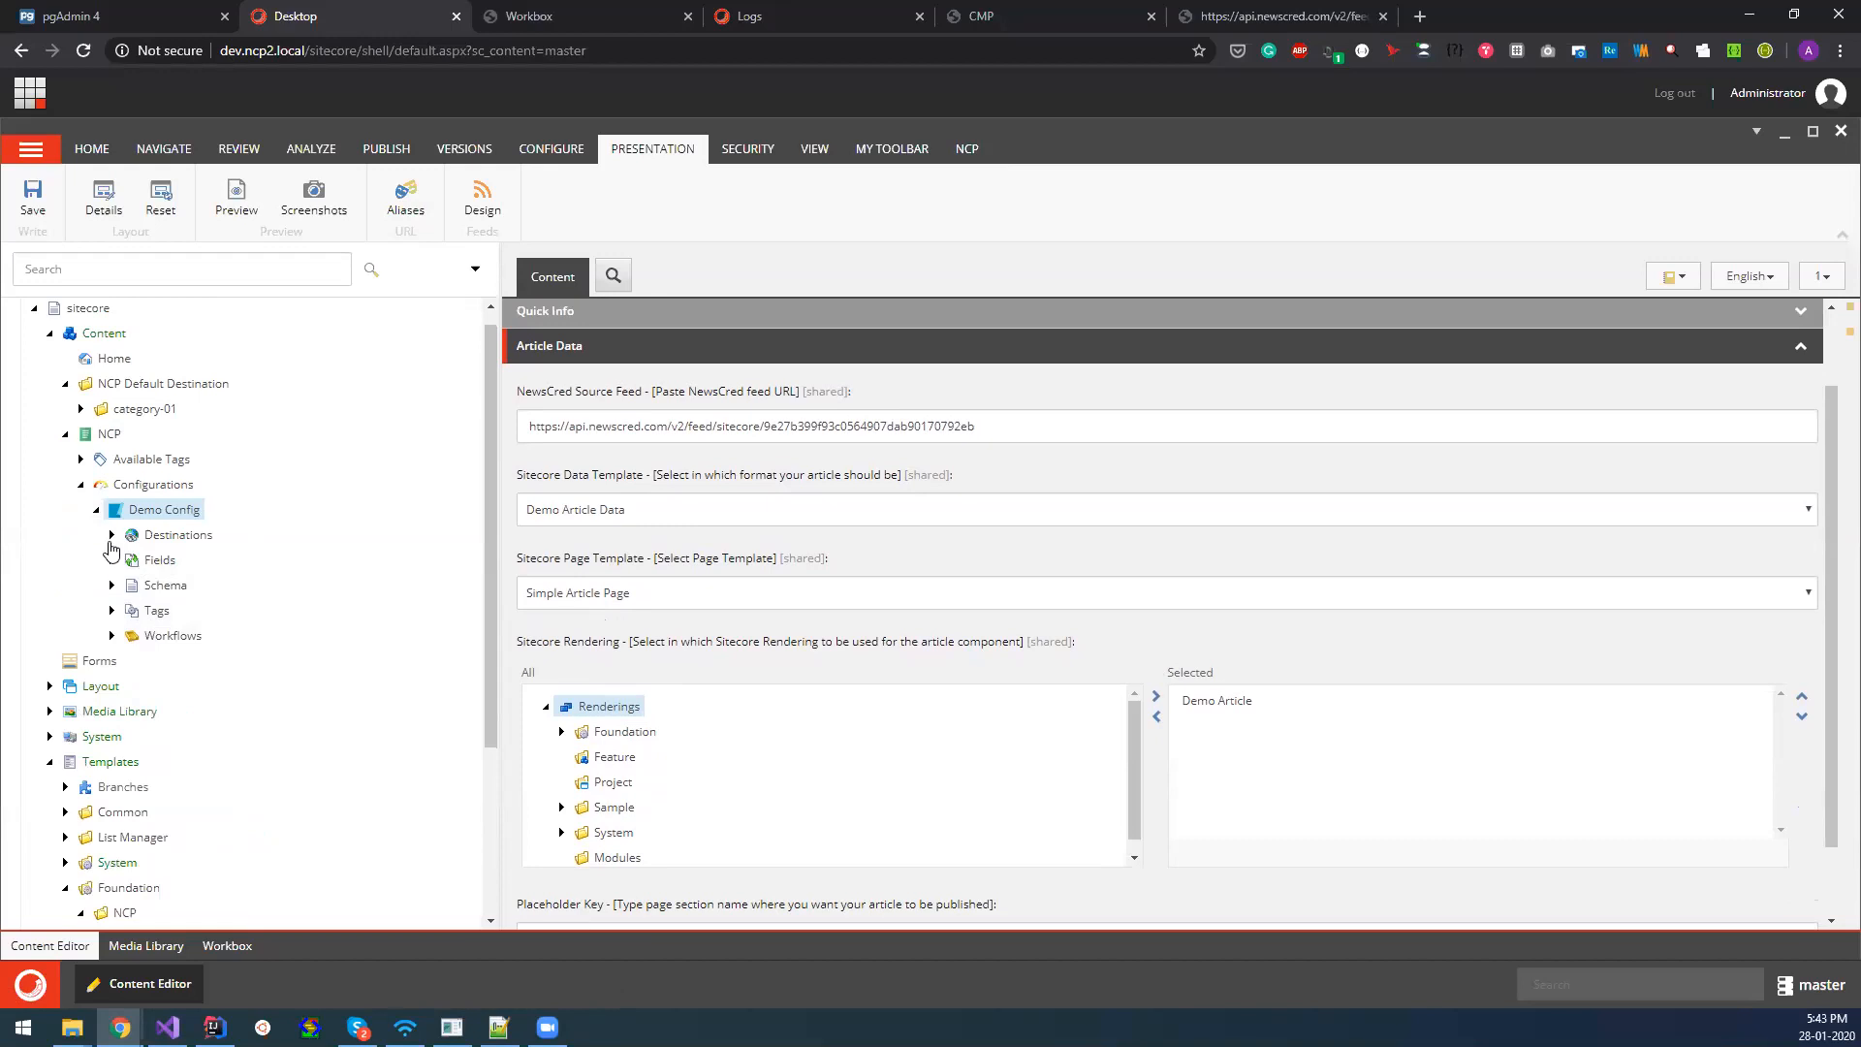
click(111, 534)
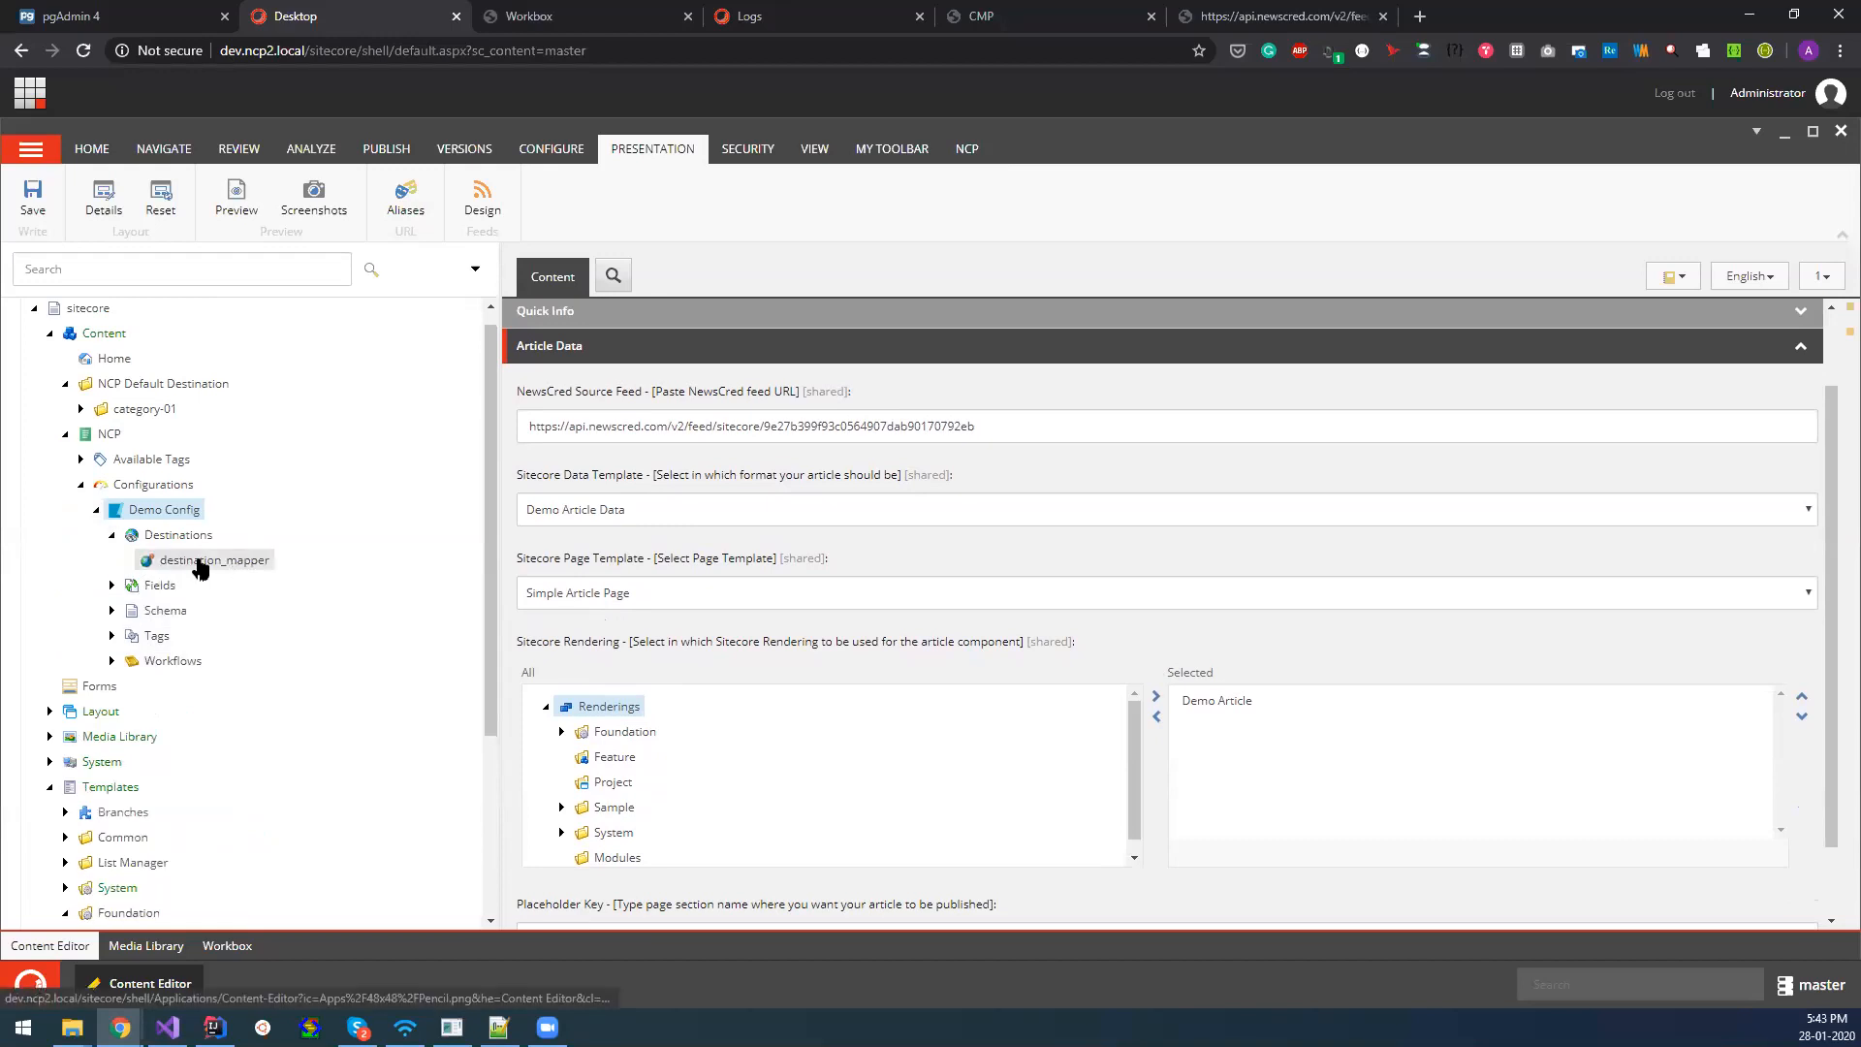
click(154, 484)
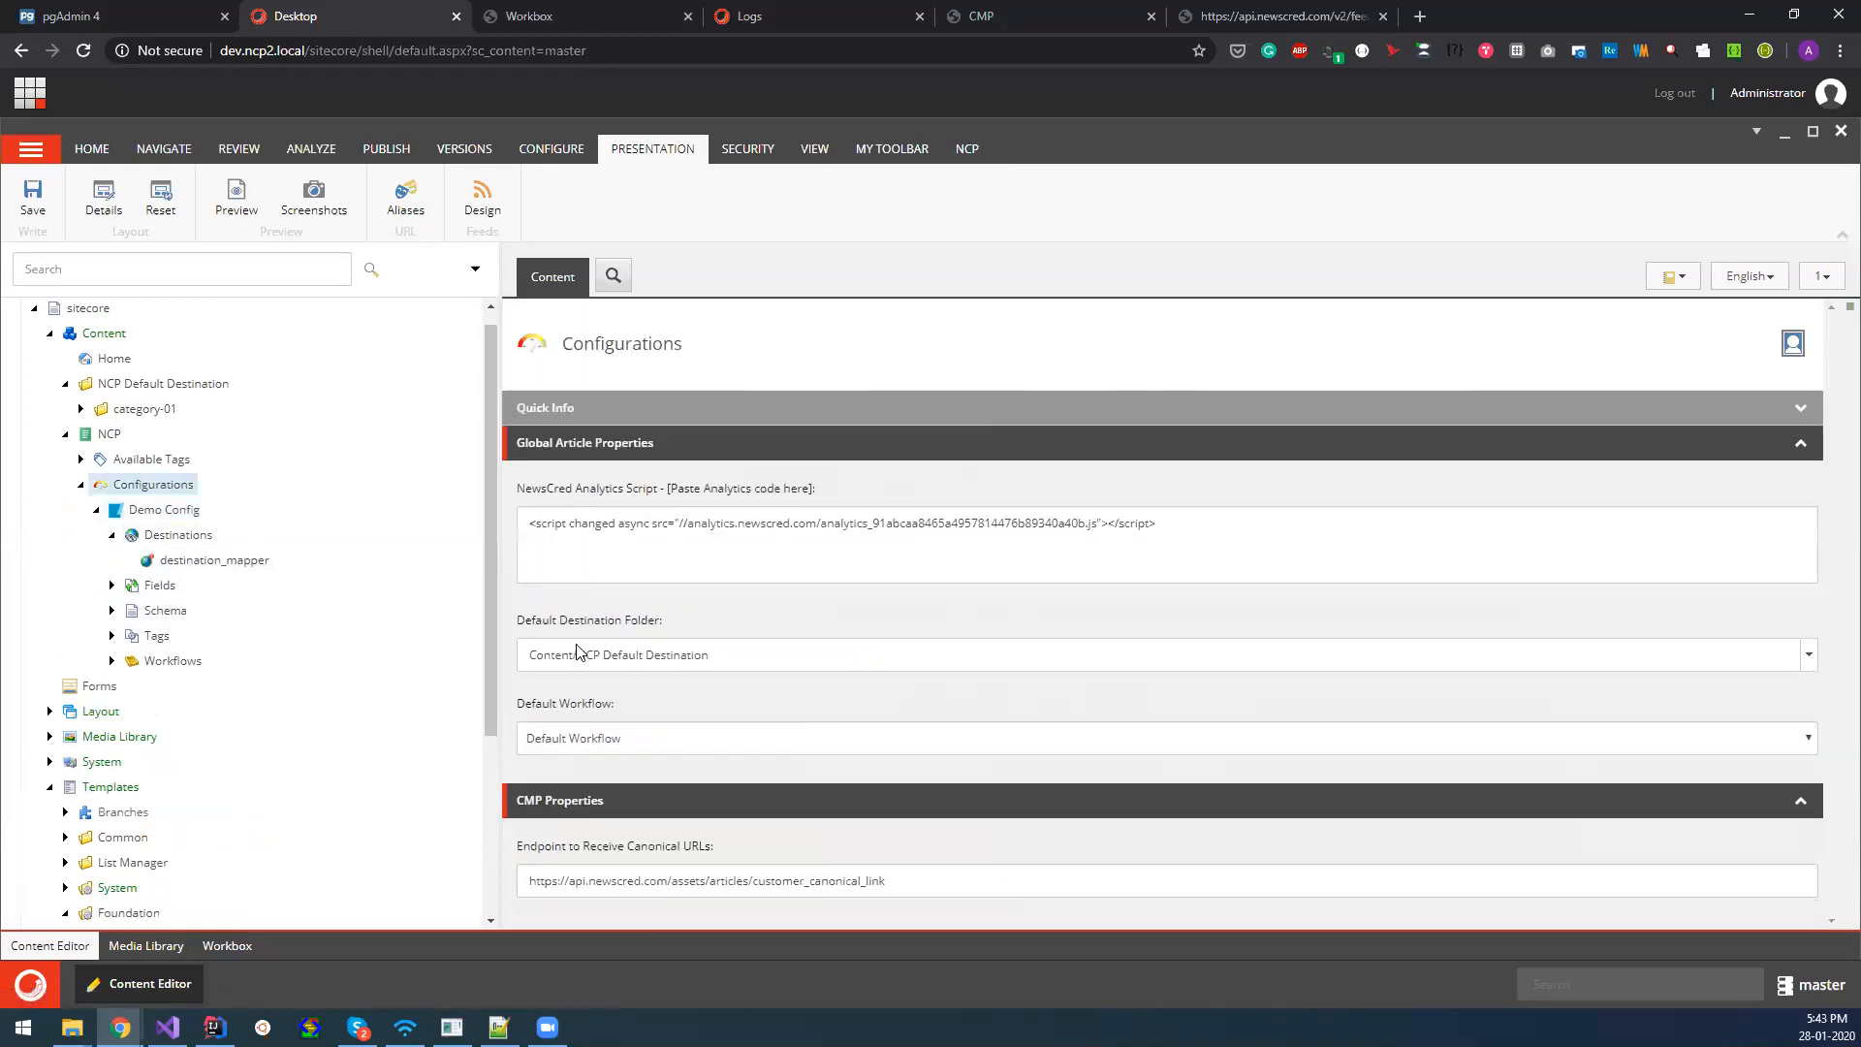
click(207, 562)
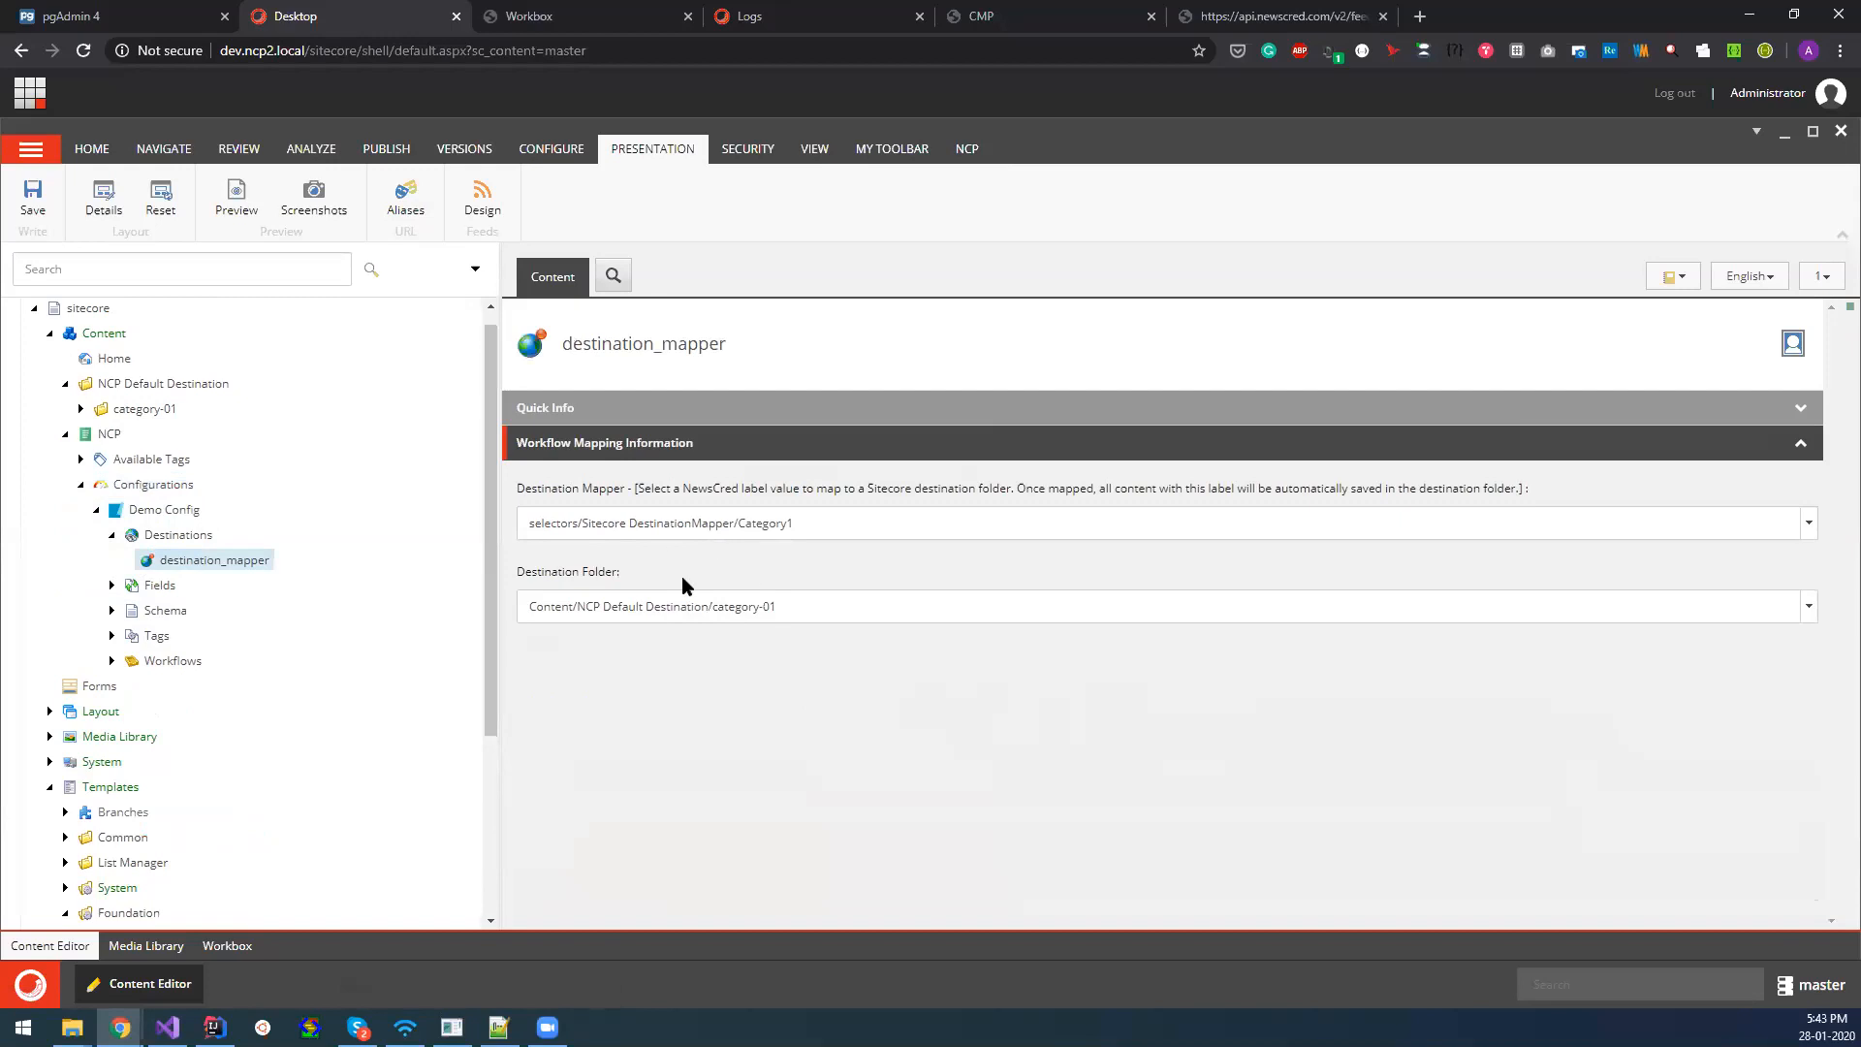
click(185, 487)
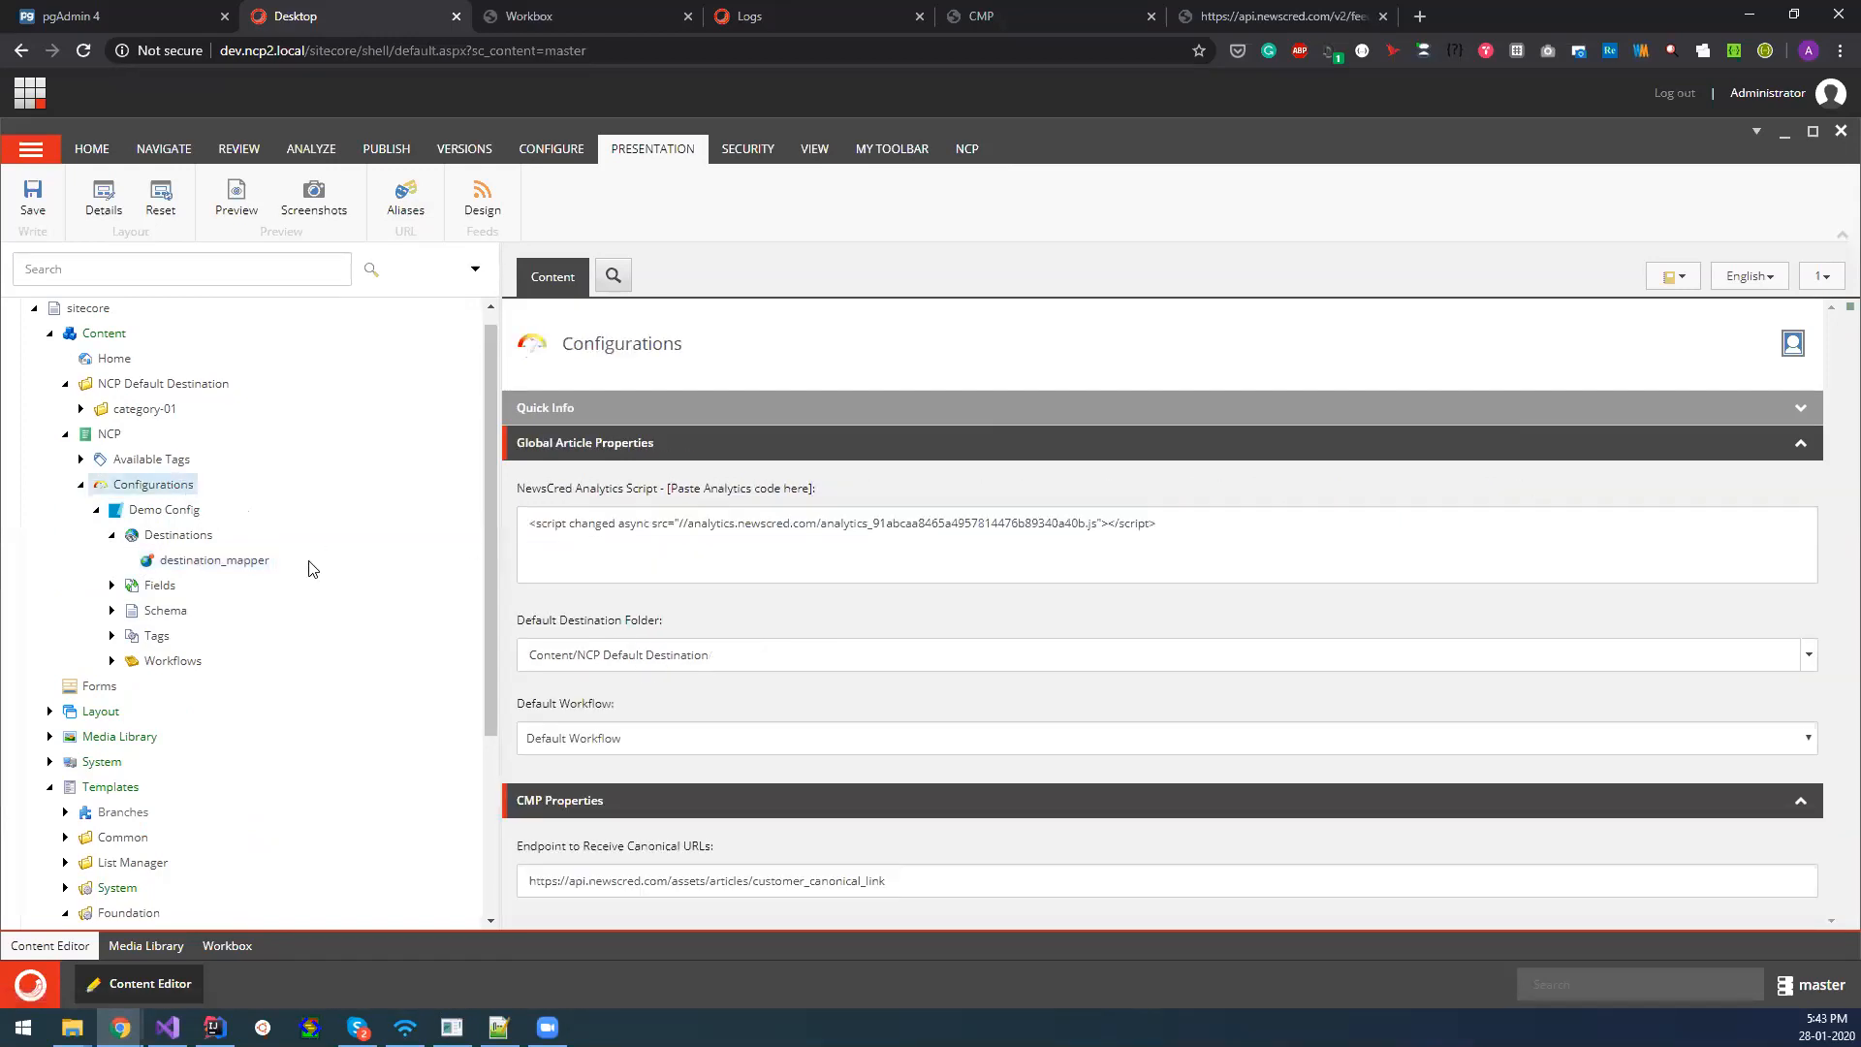
click(218, 562)
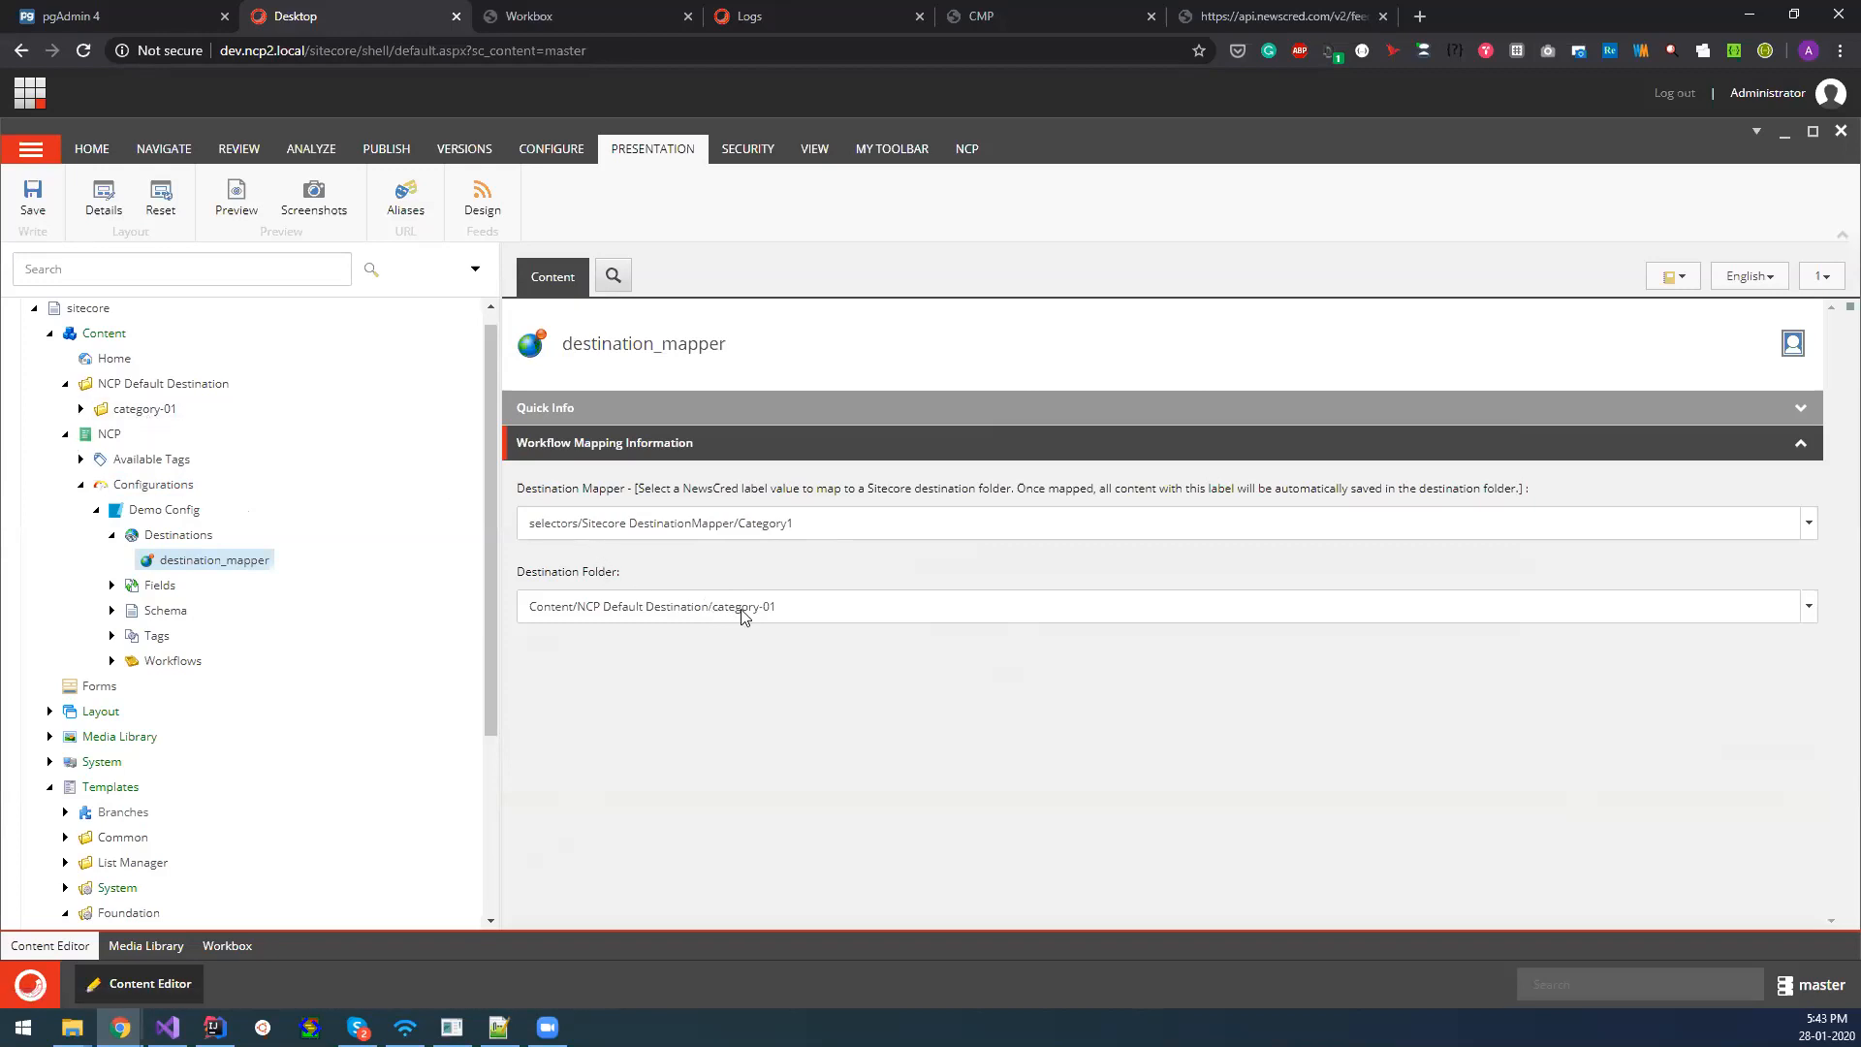
Review the Author mapping's Sitecore Field under Demo Config's Fields and return to Demo Config.
click(111, 586)
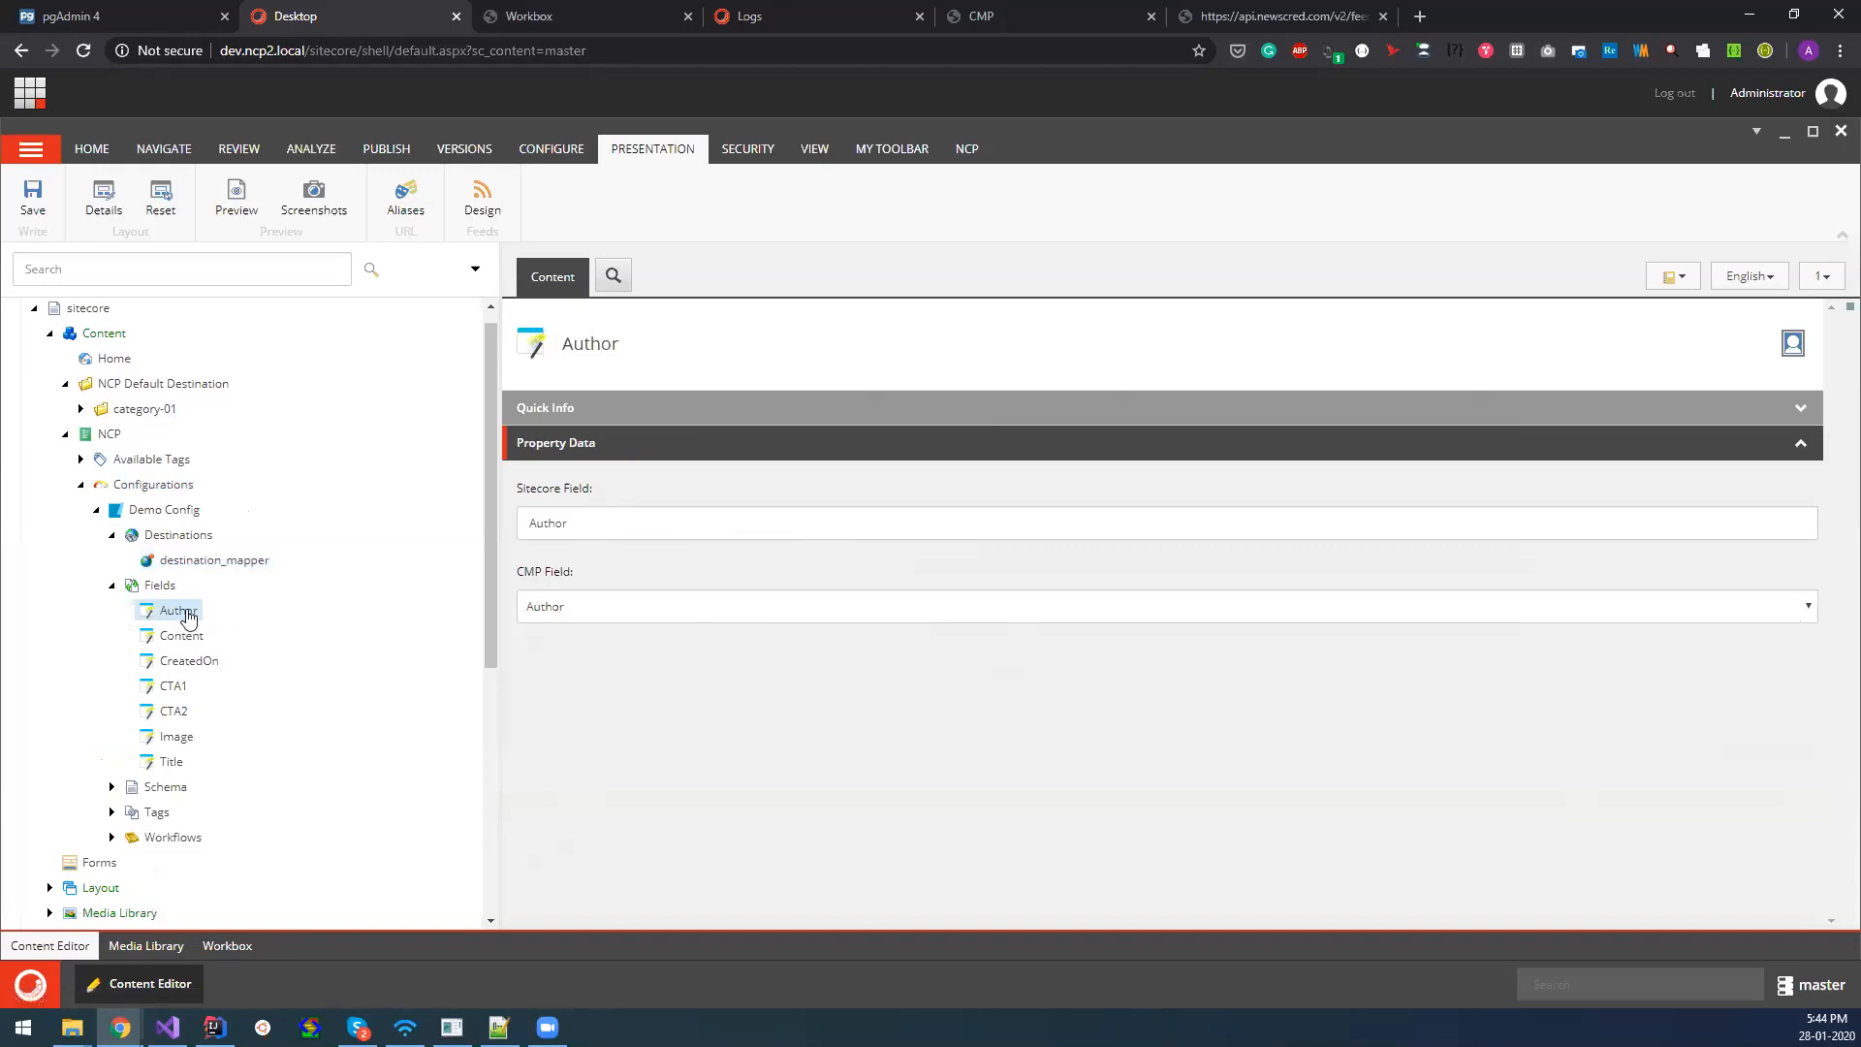
drag(580, 524, 531, 523)
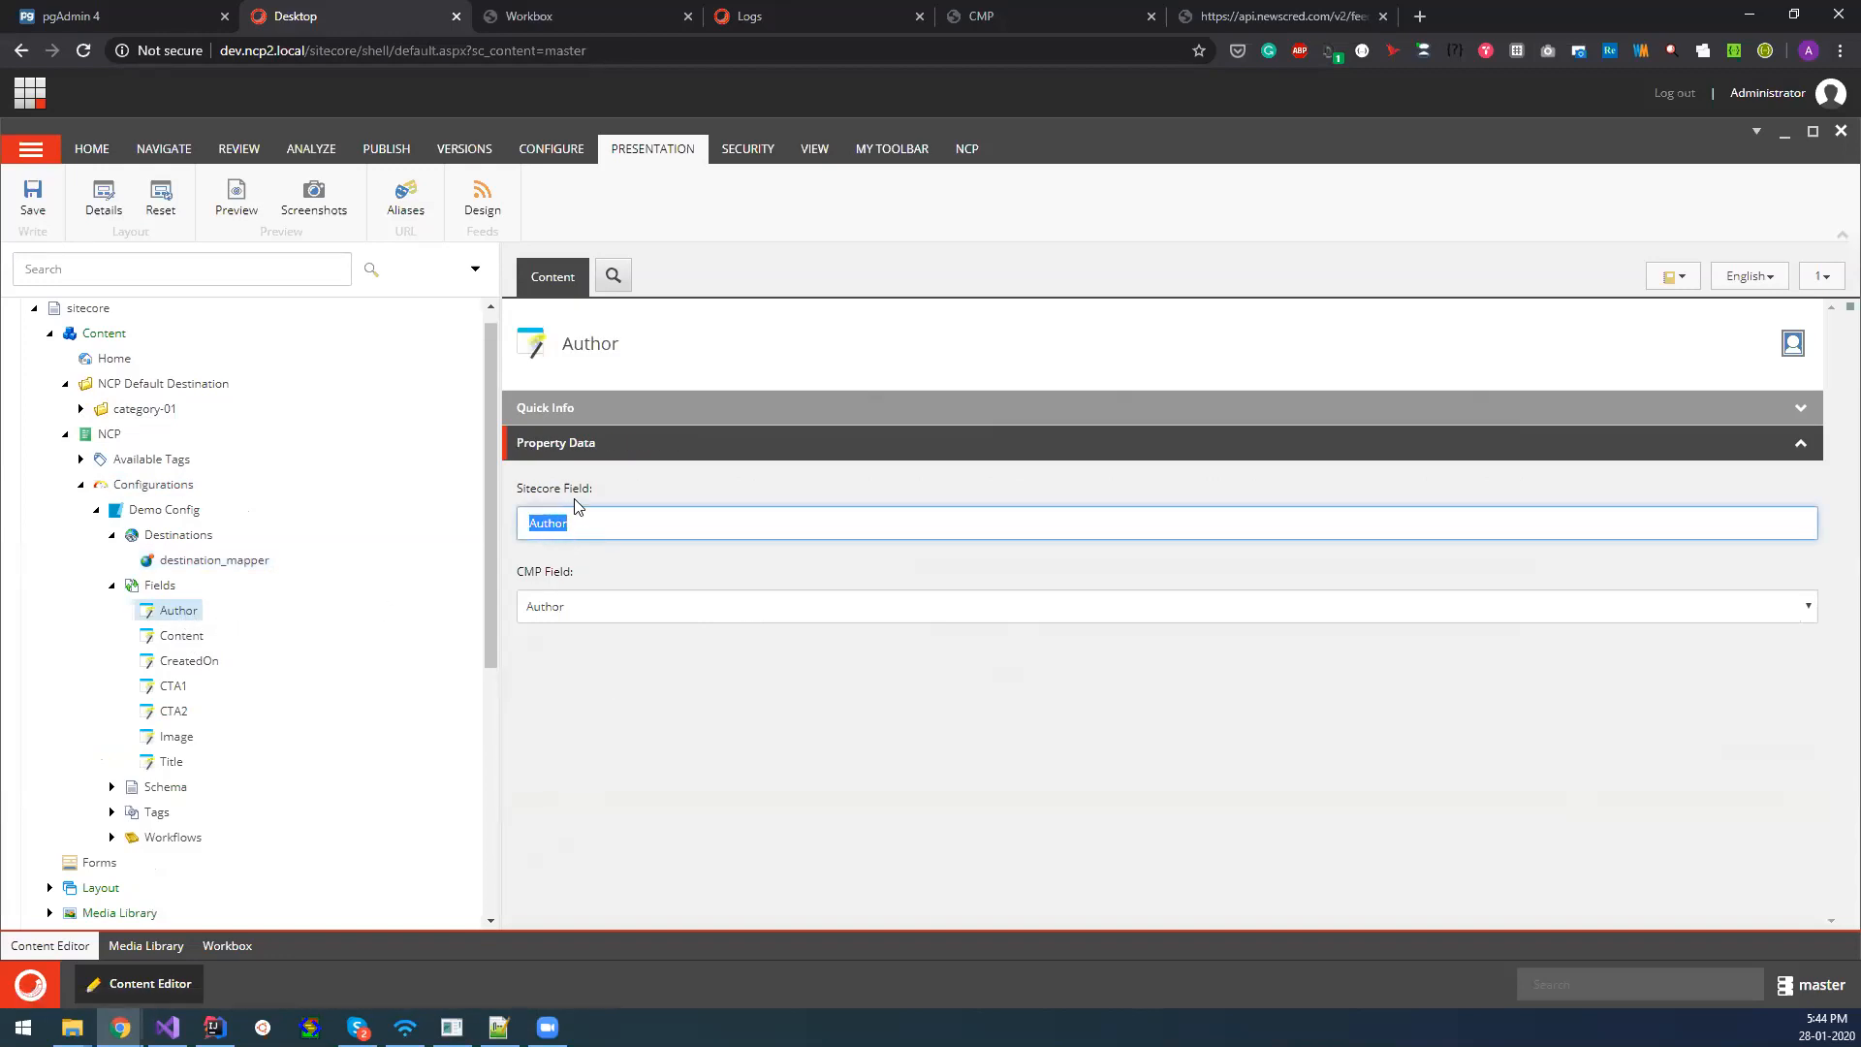
click(161, 510)
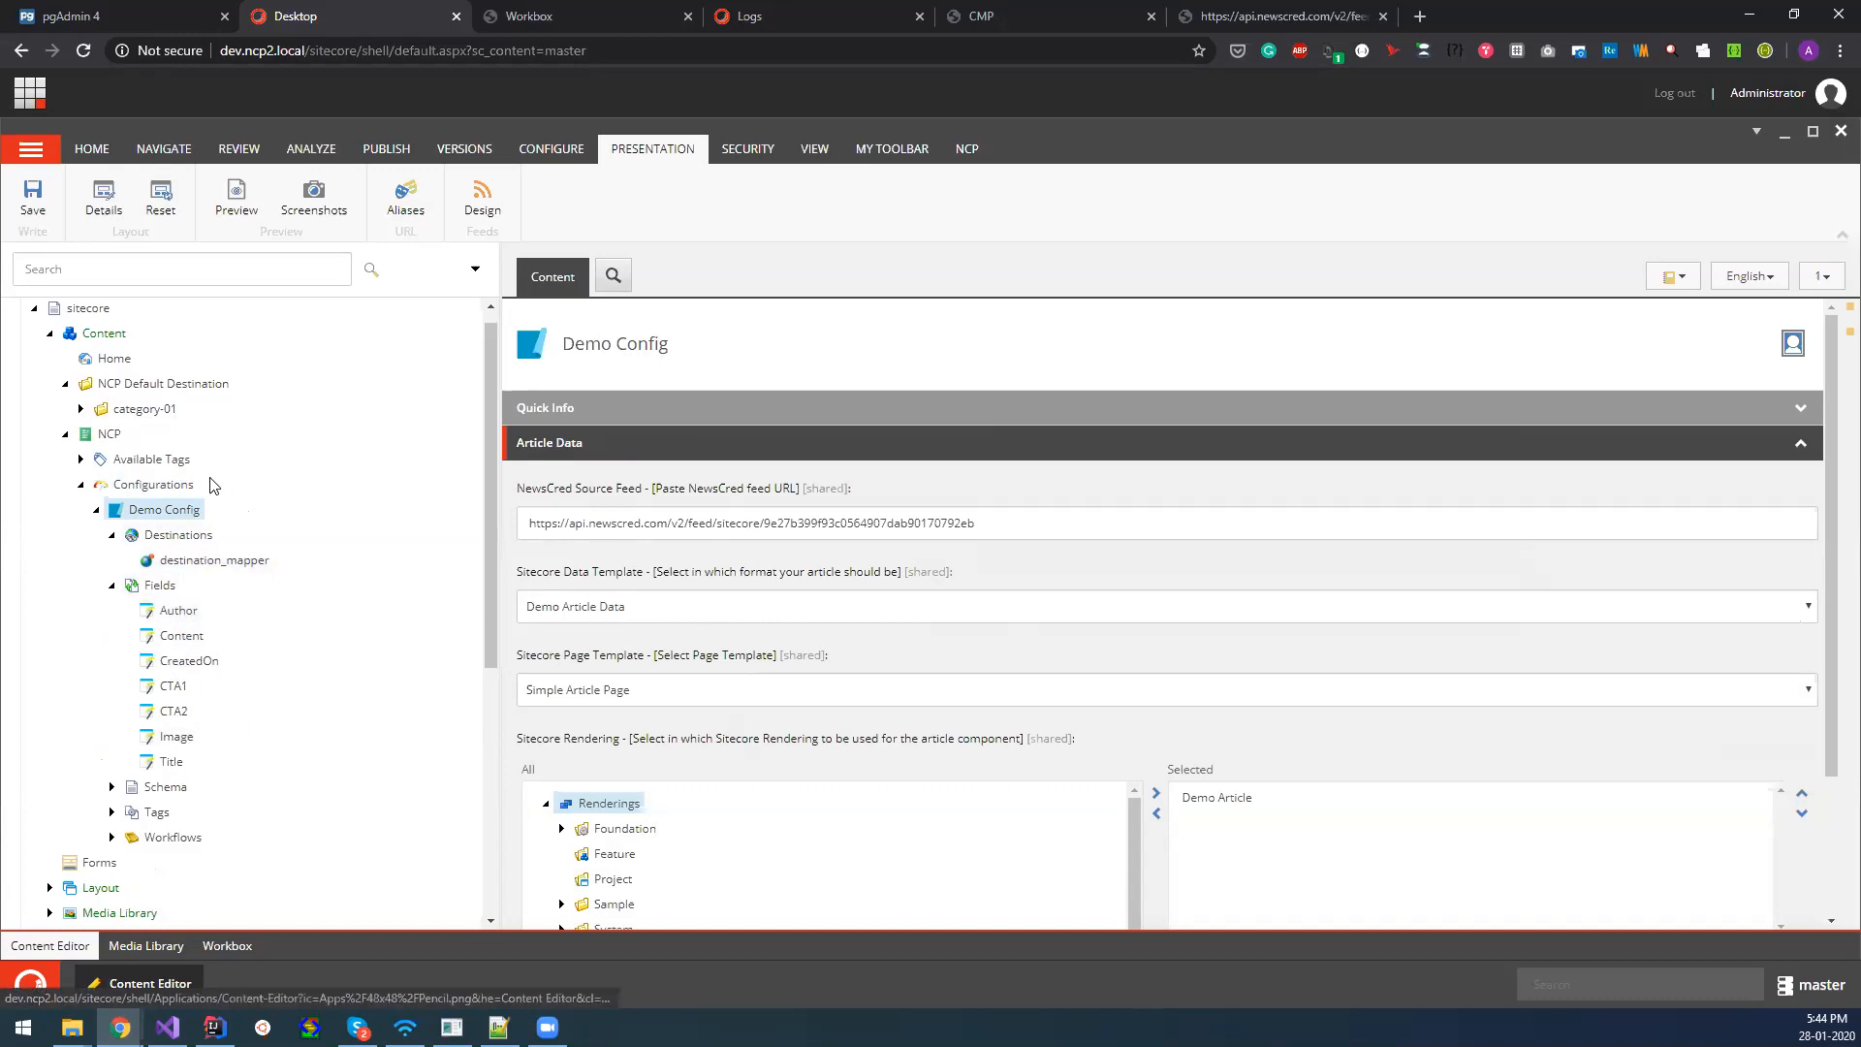
Expand the article under NCP Default Destination/category-01 down to its article data item.
click(82, 408)
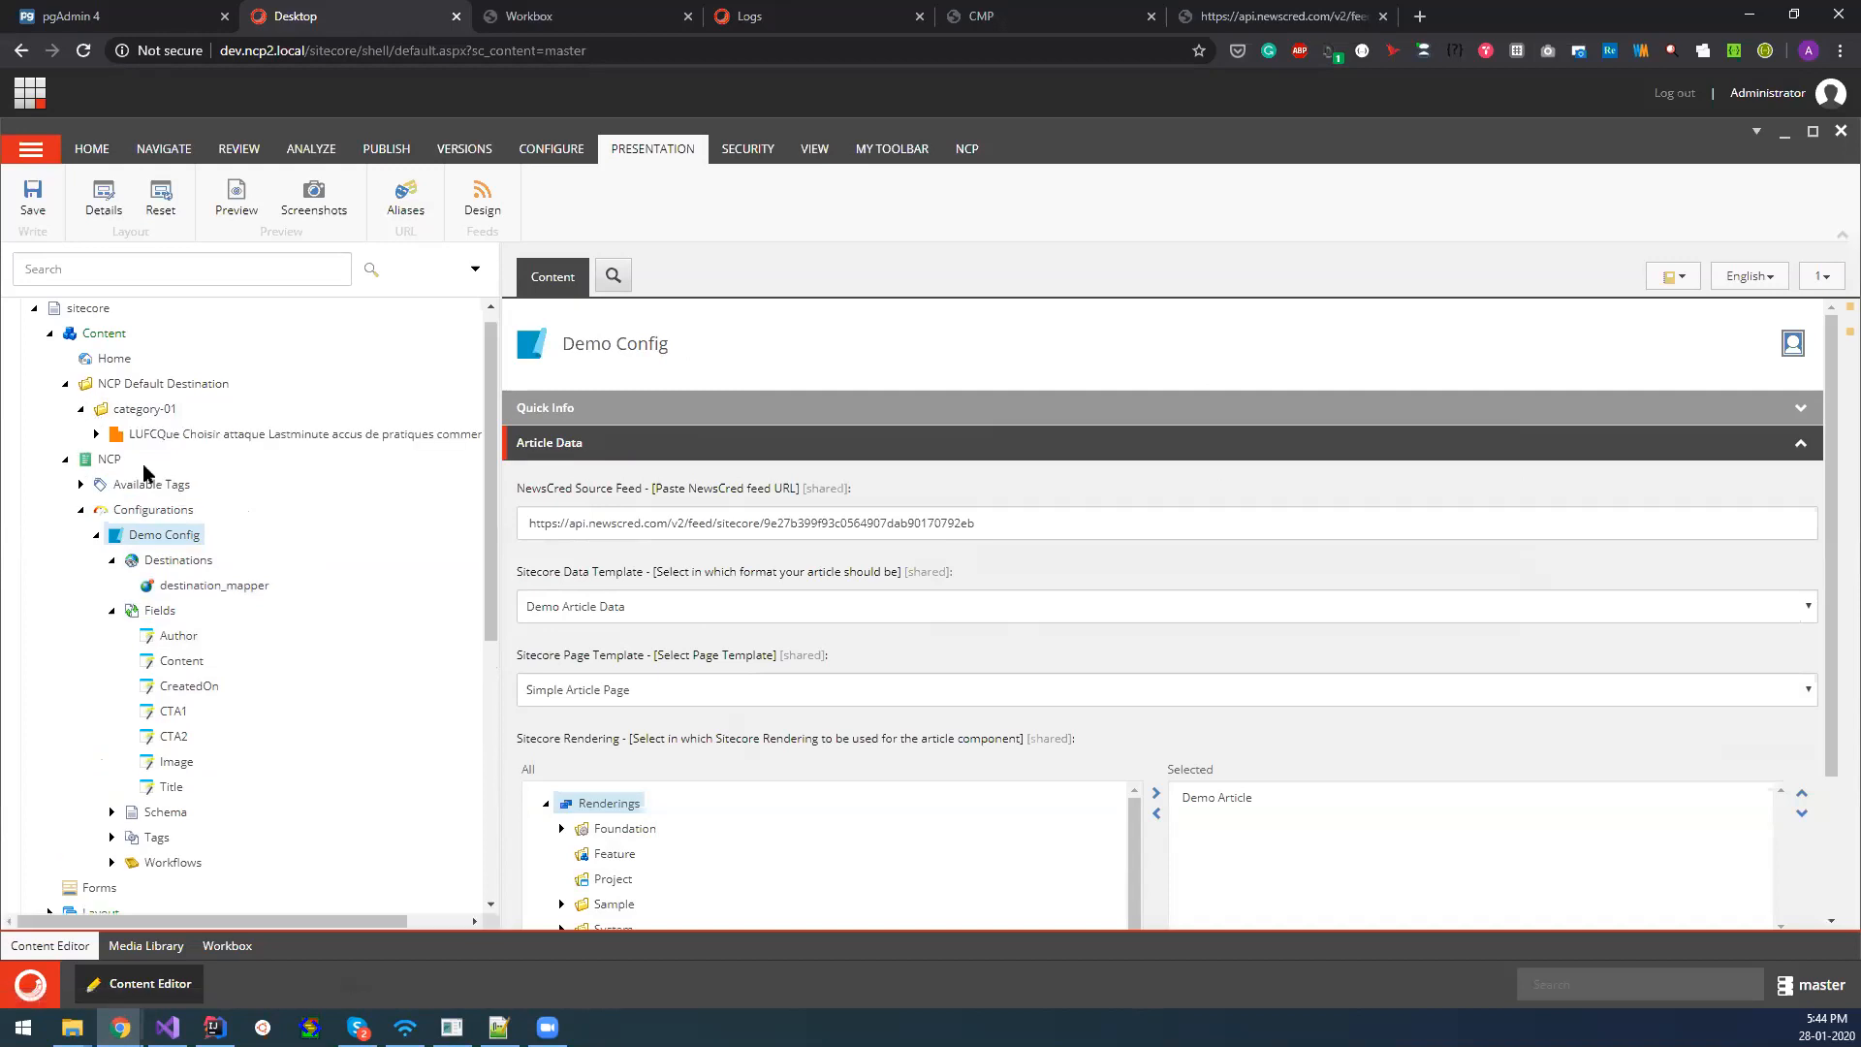
click(97, 434)
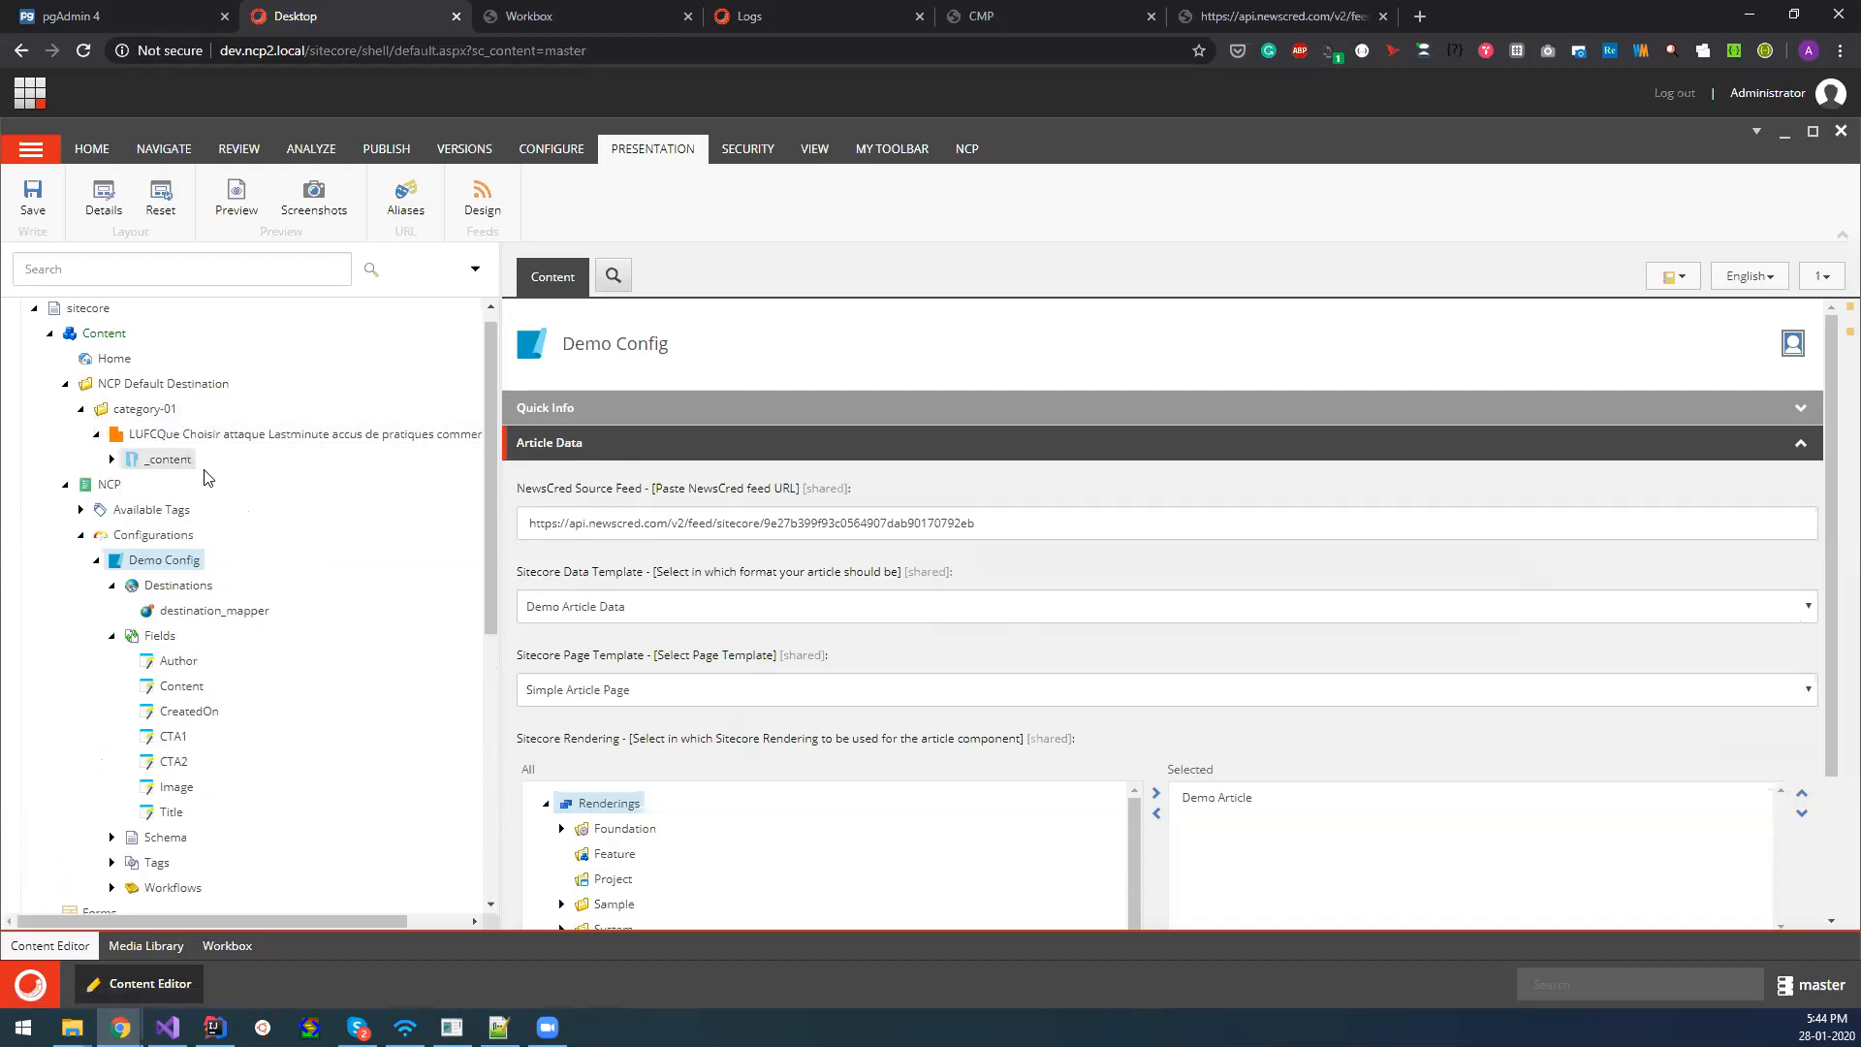
click(111, 459)
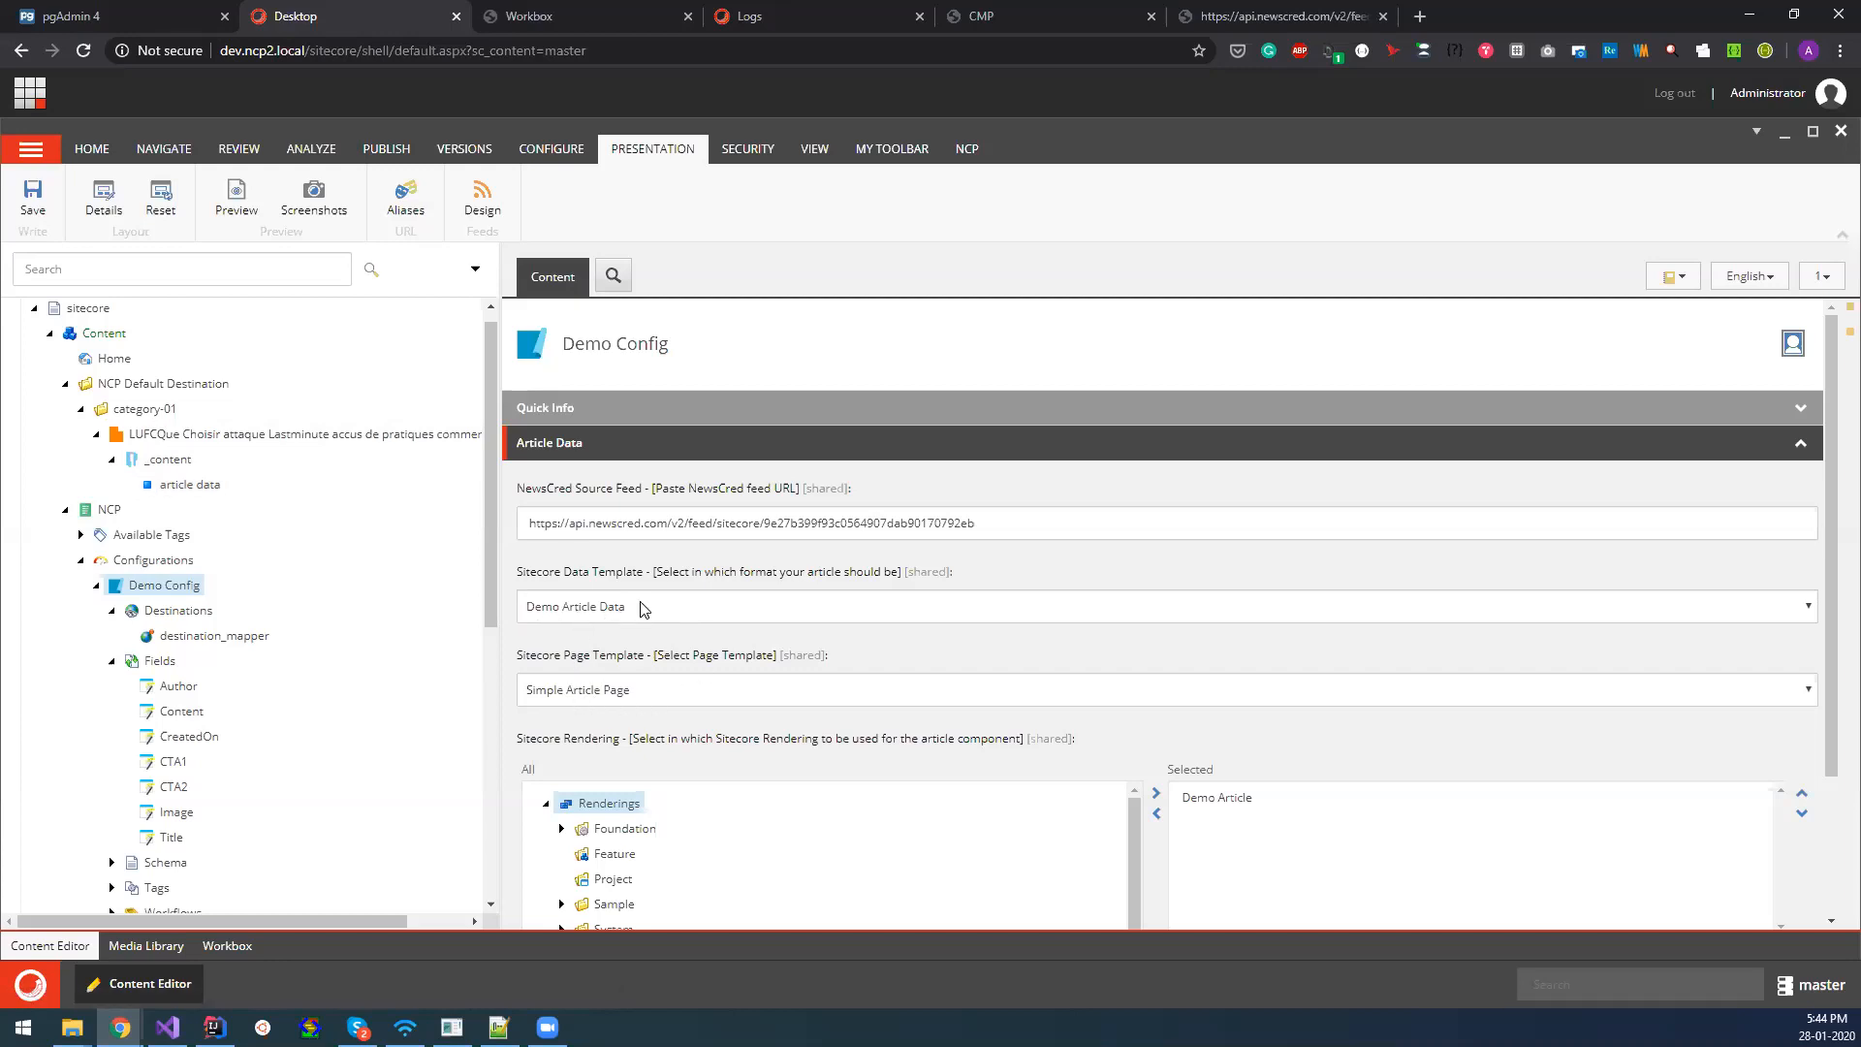
Reopen the Author field mapping and toggle the raw values display on and back off.
scroll(257, 690, down, 1)
click(178, 588)
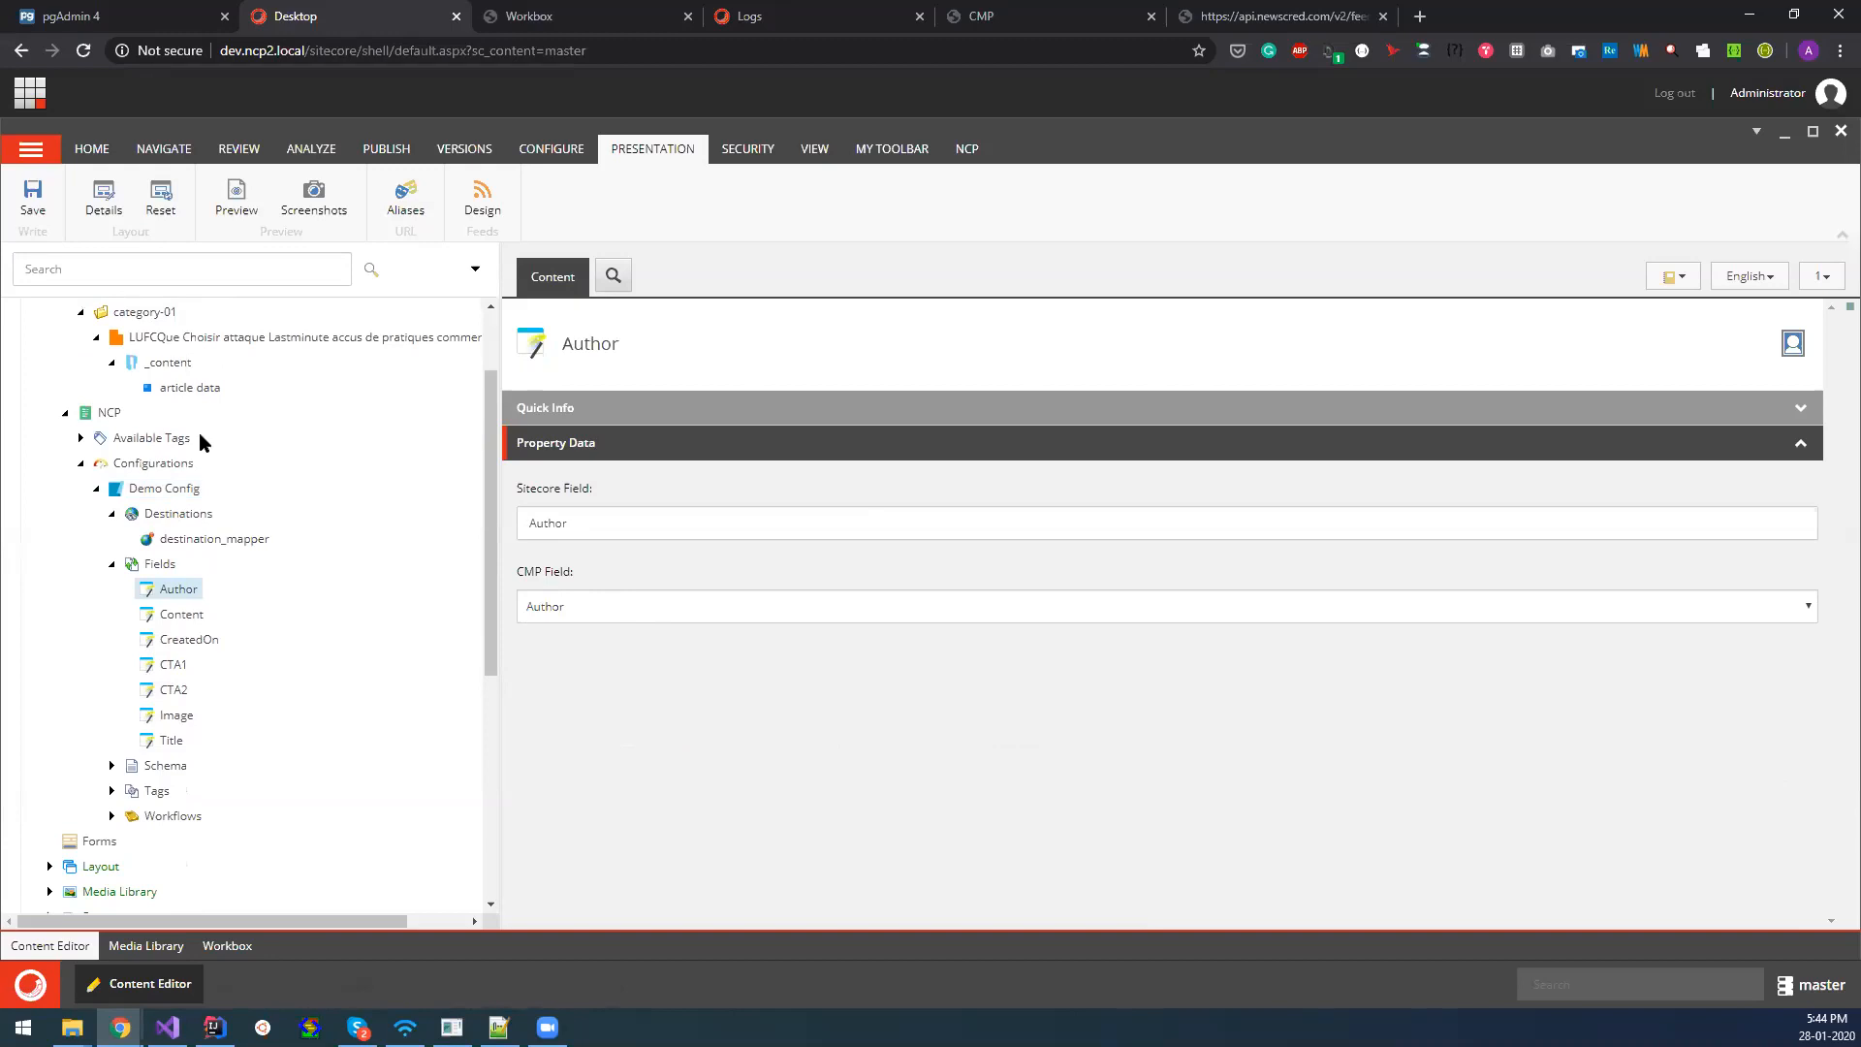
click(566, 522)
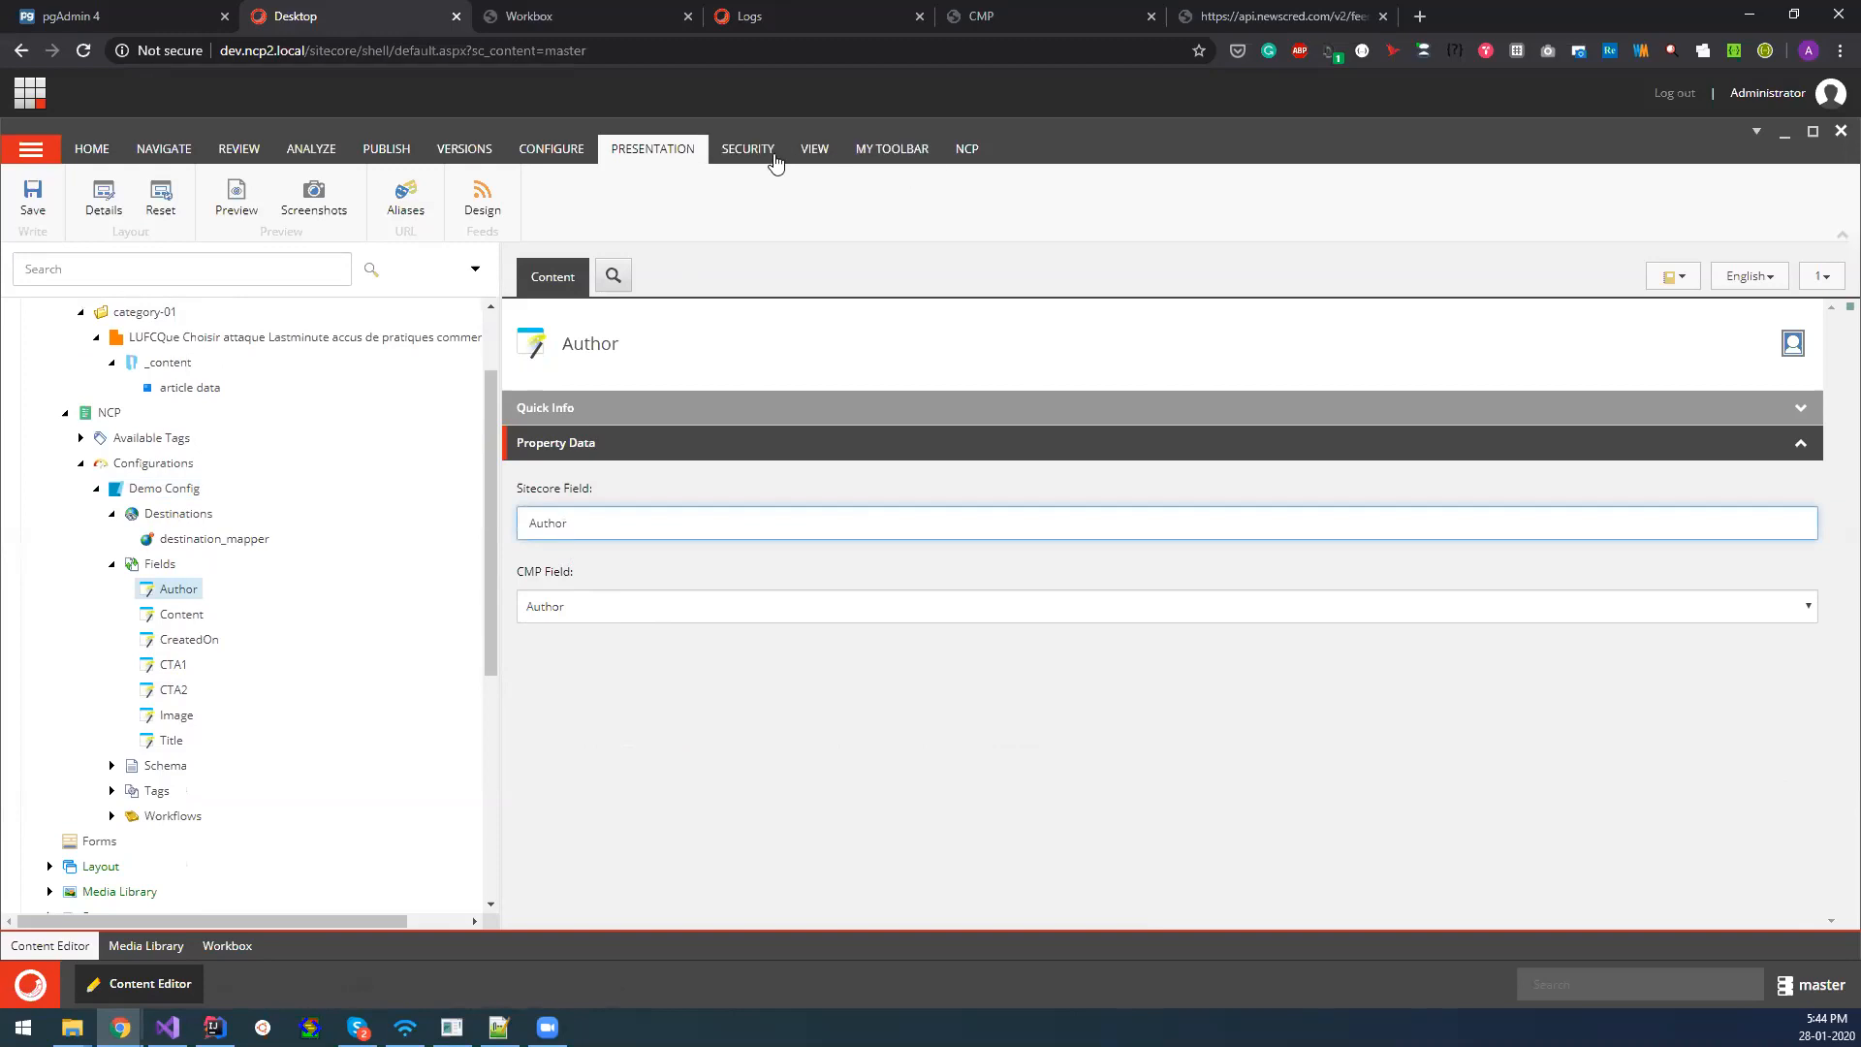
click(814, 150)
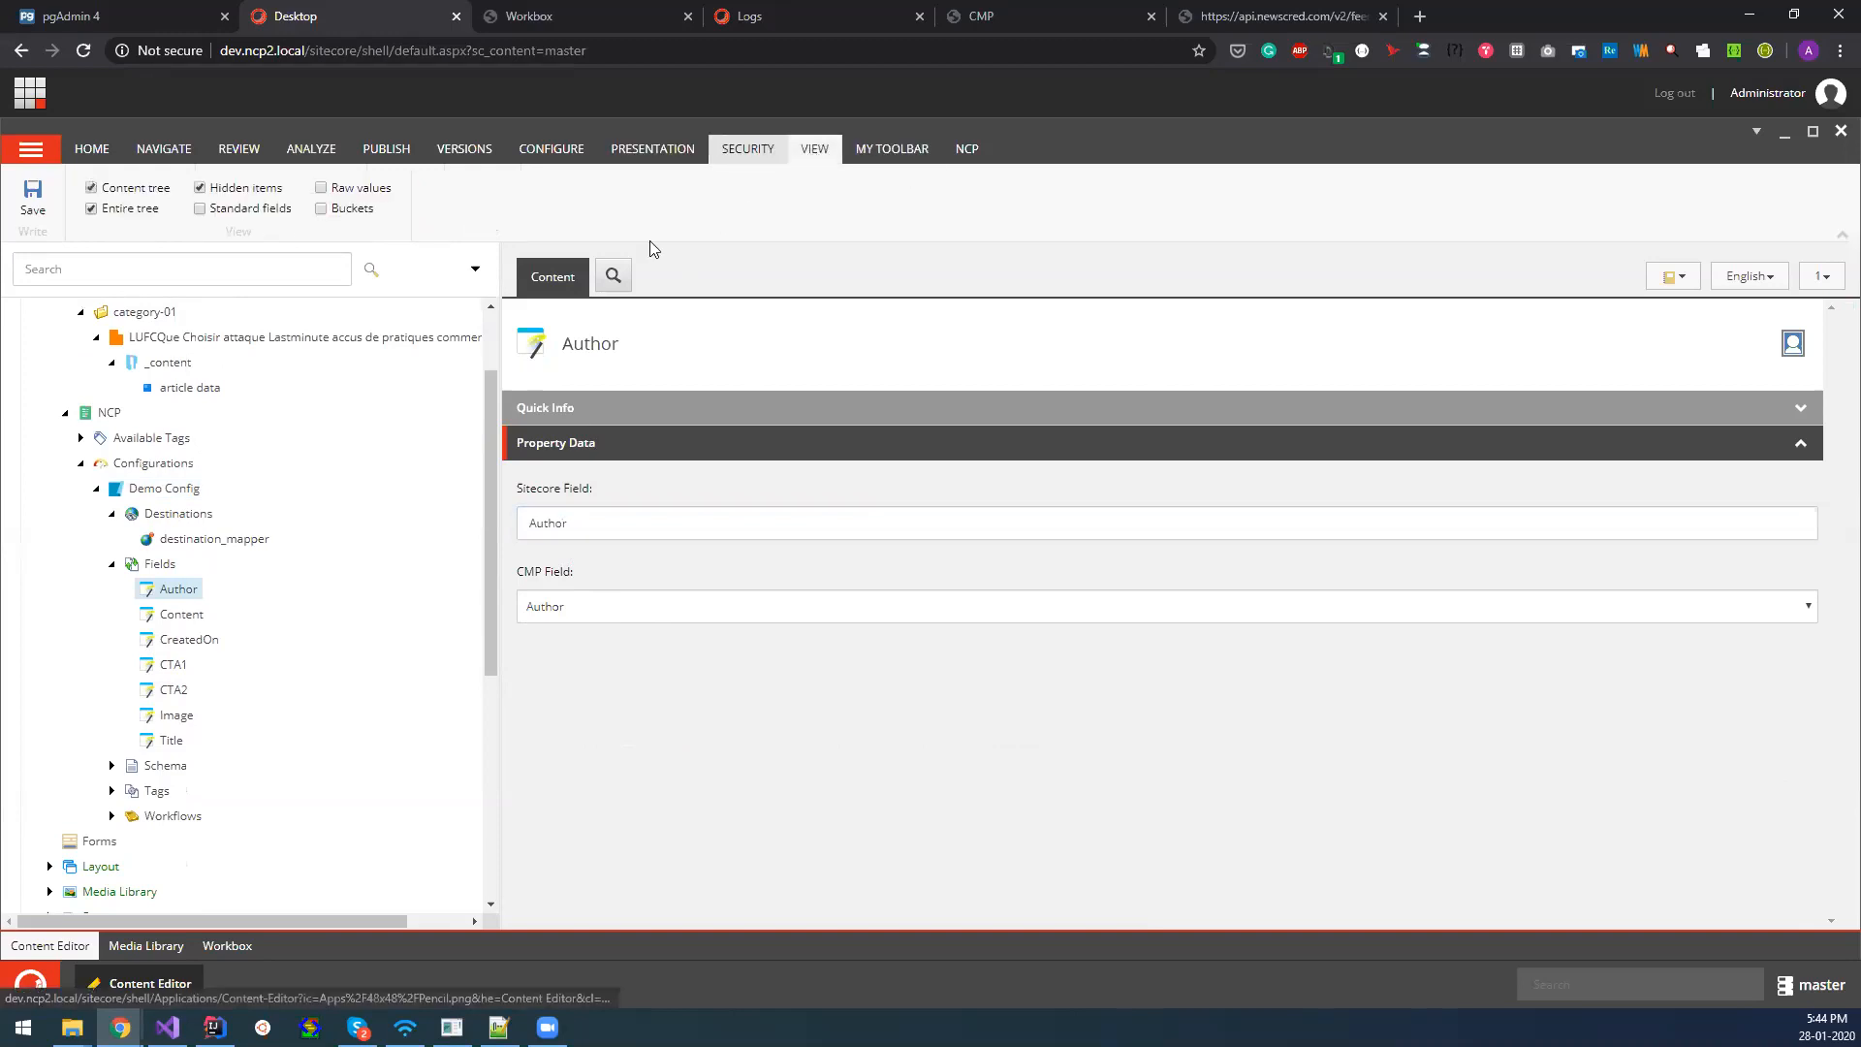
click(320, 189)
click(323, 189)
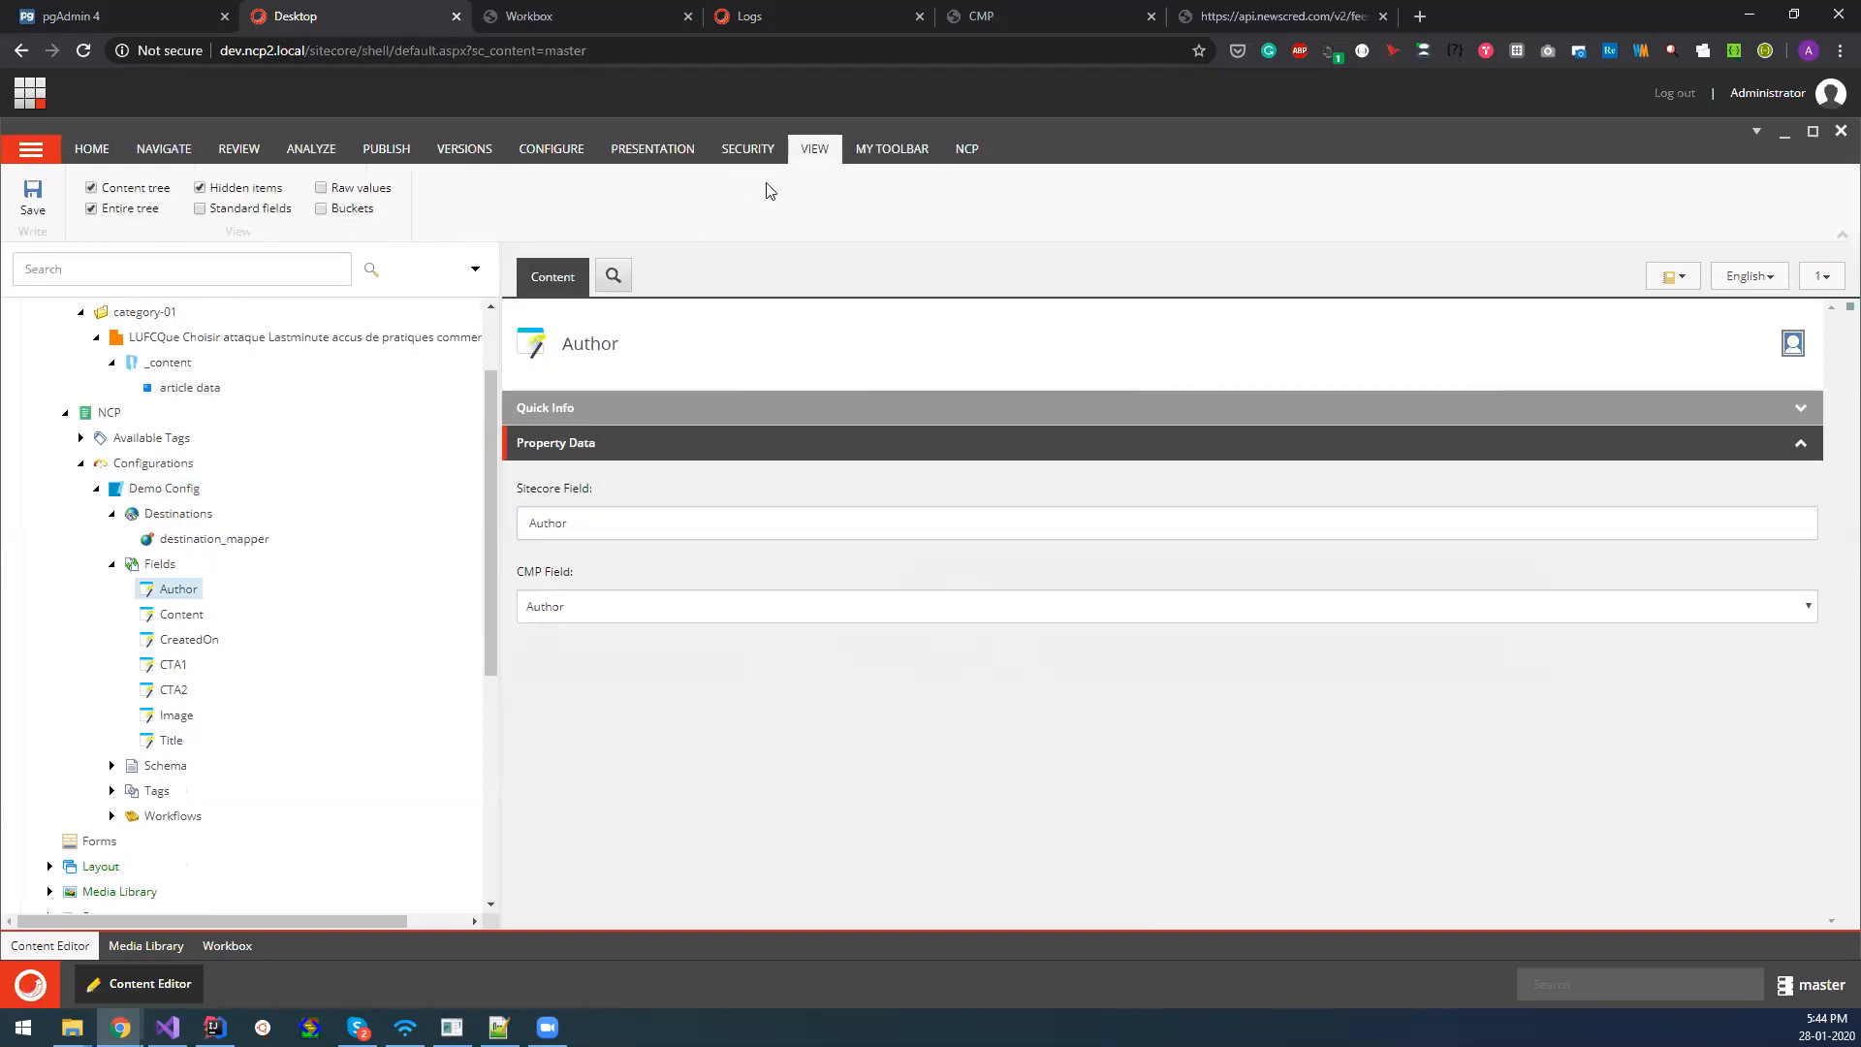
Refresh the Demo Config item in the content tree.
click(155, 489)
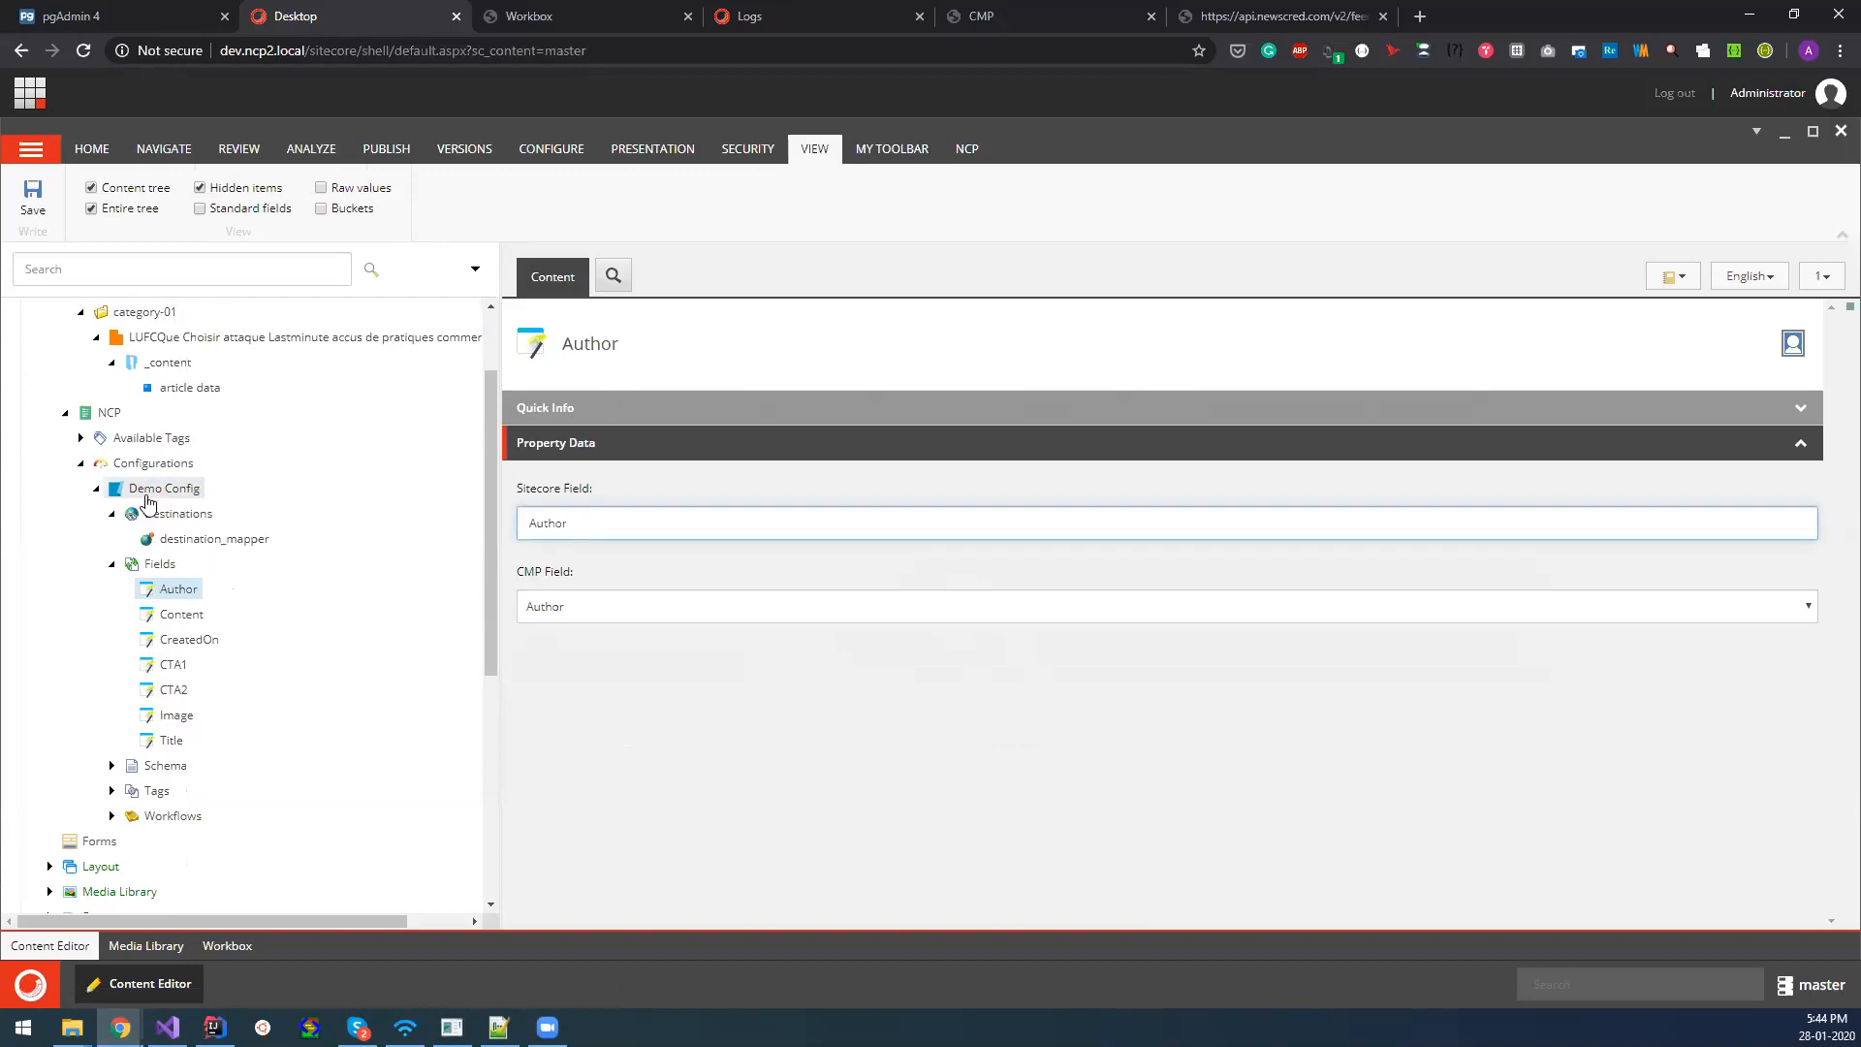
right_click(145, 496)
click(172, 700)
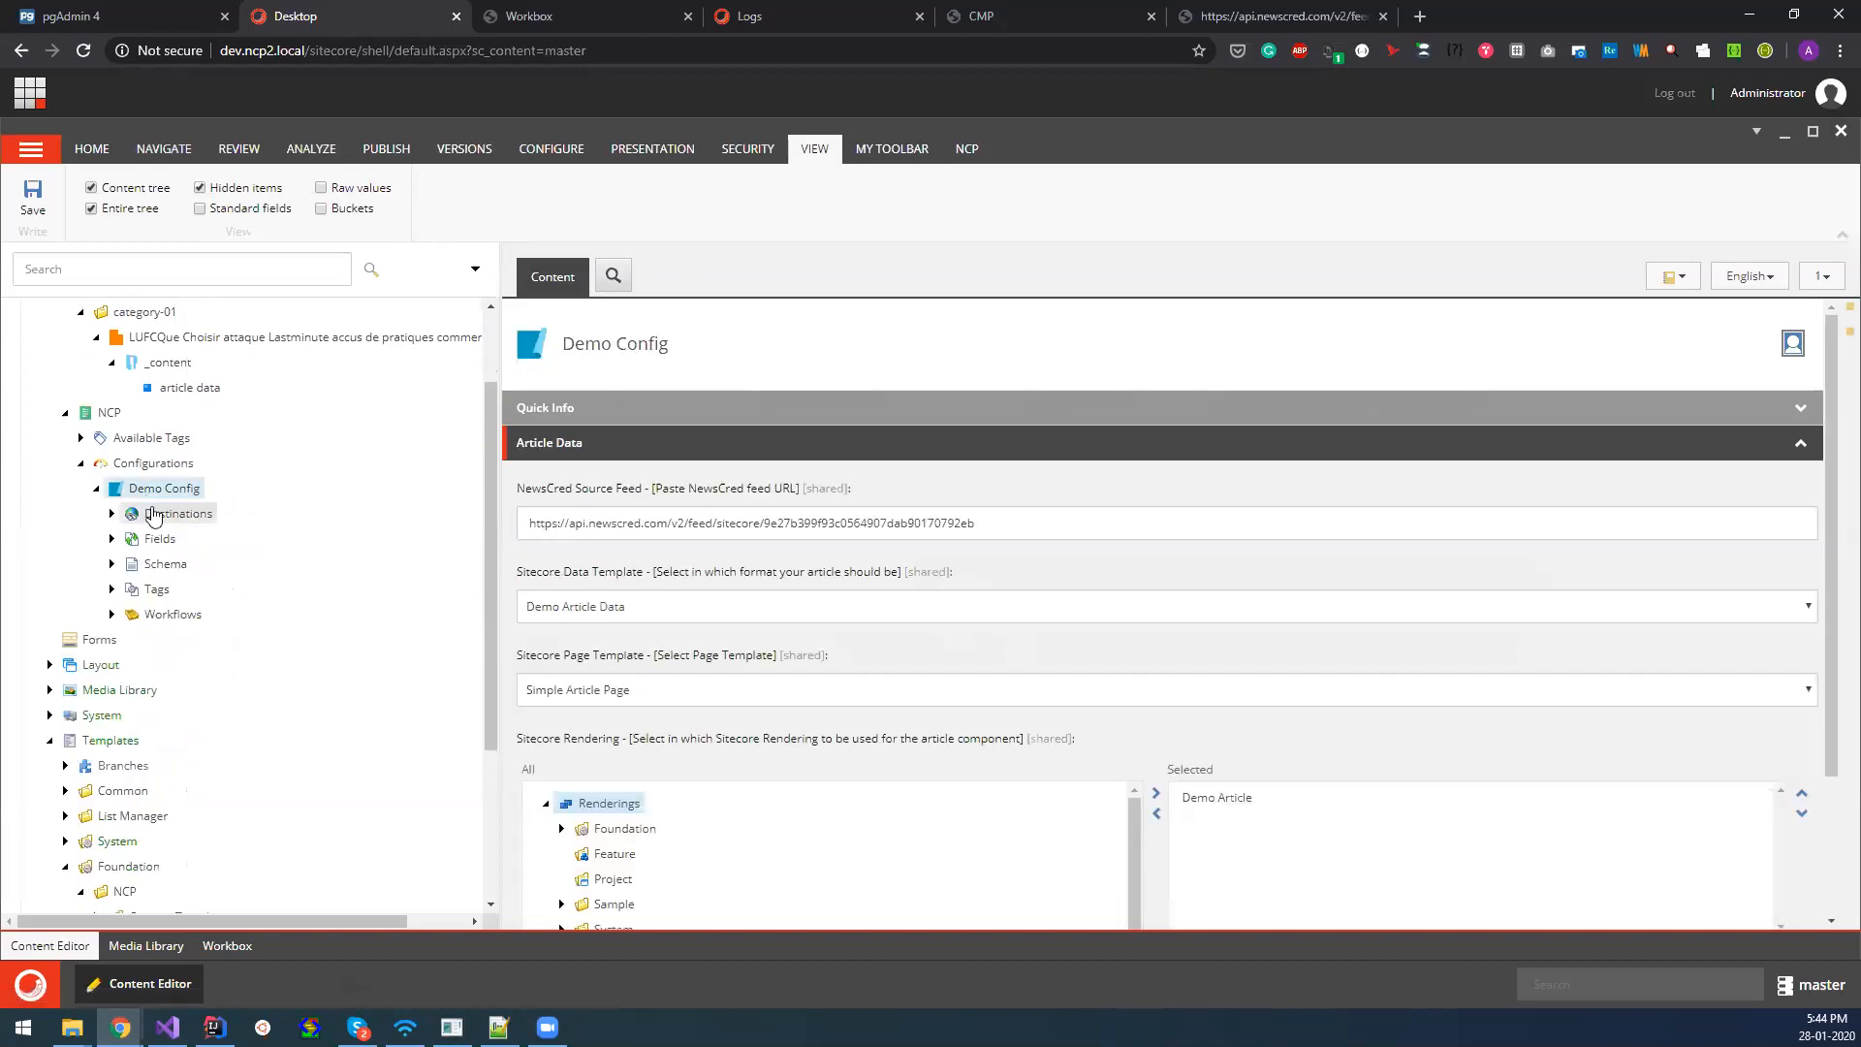
Examine the Author mapping's Sitecore Field and the CMP Field options available for it under Demo Config's Fields.
click(112, 540)
click(179, 564)
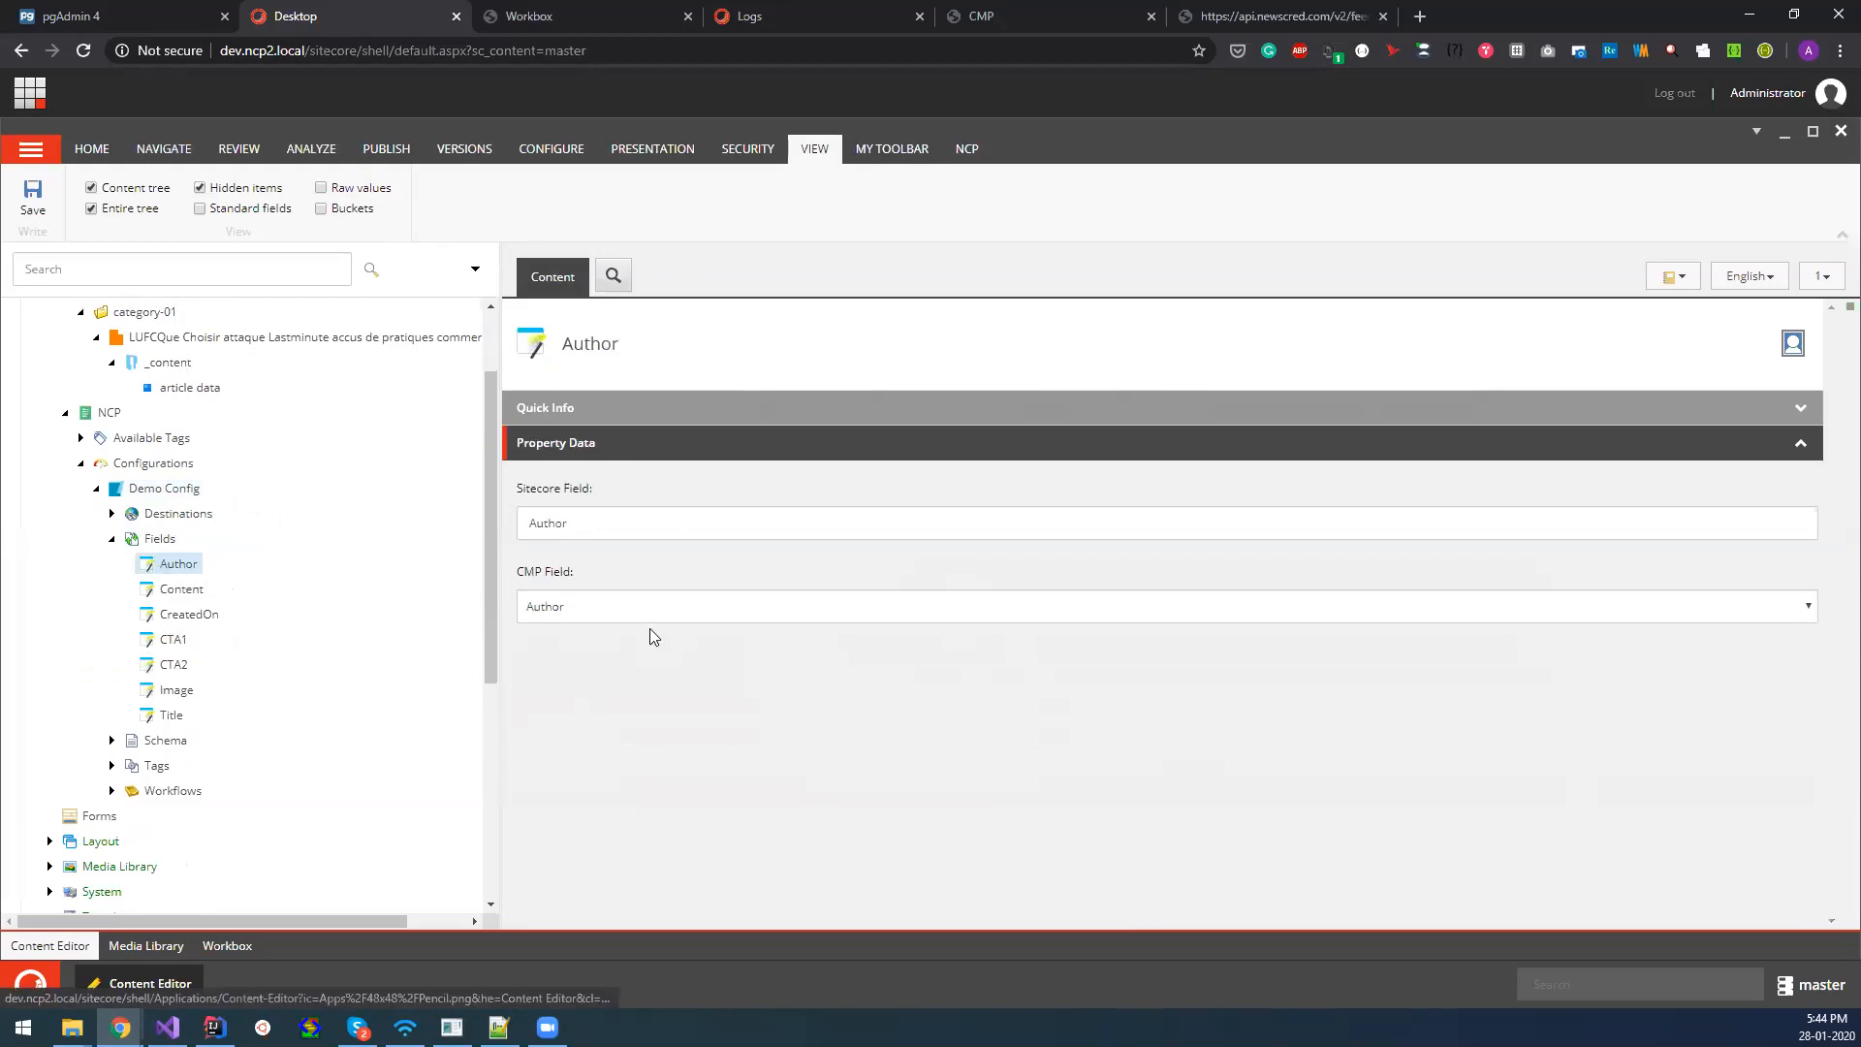
click(601, 606)
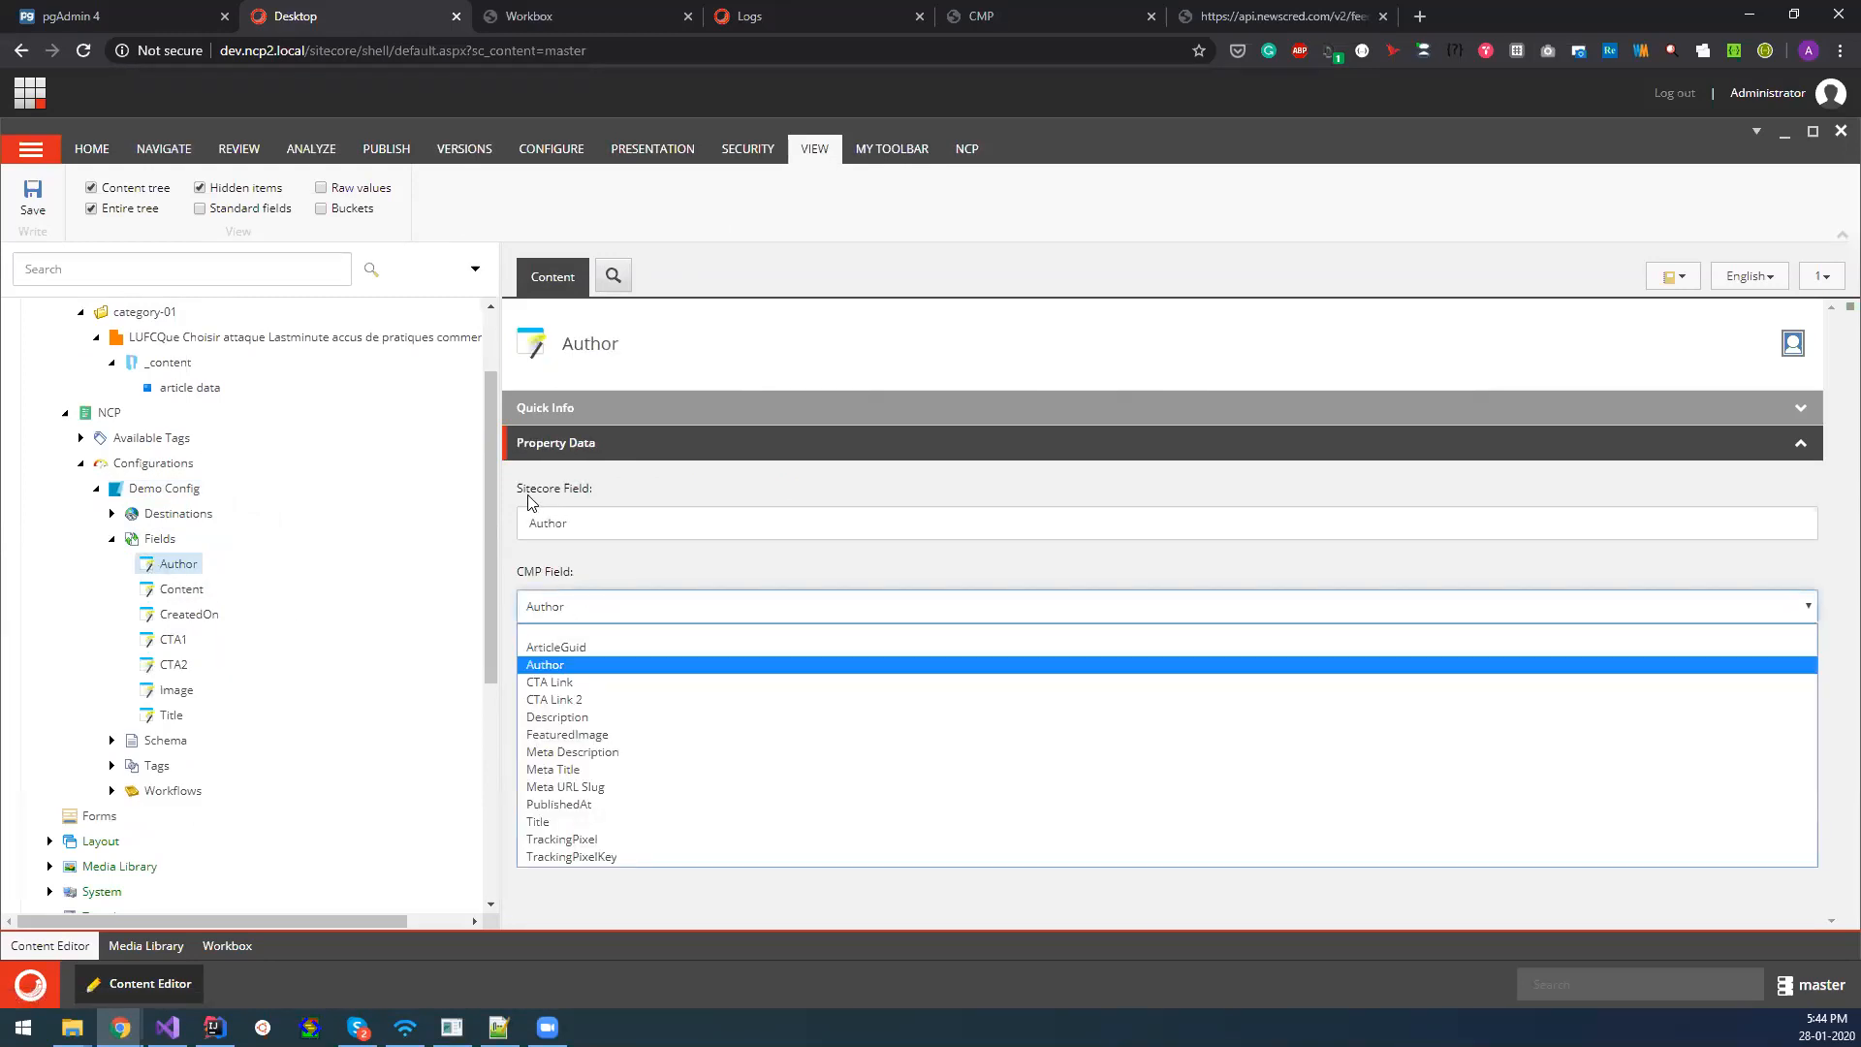
click(575, 531)
drag(576, 526, 527, 526)
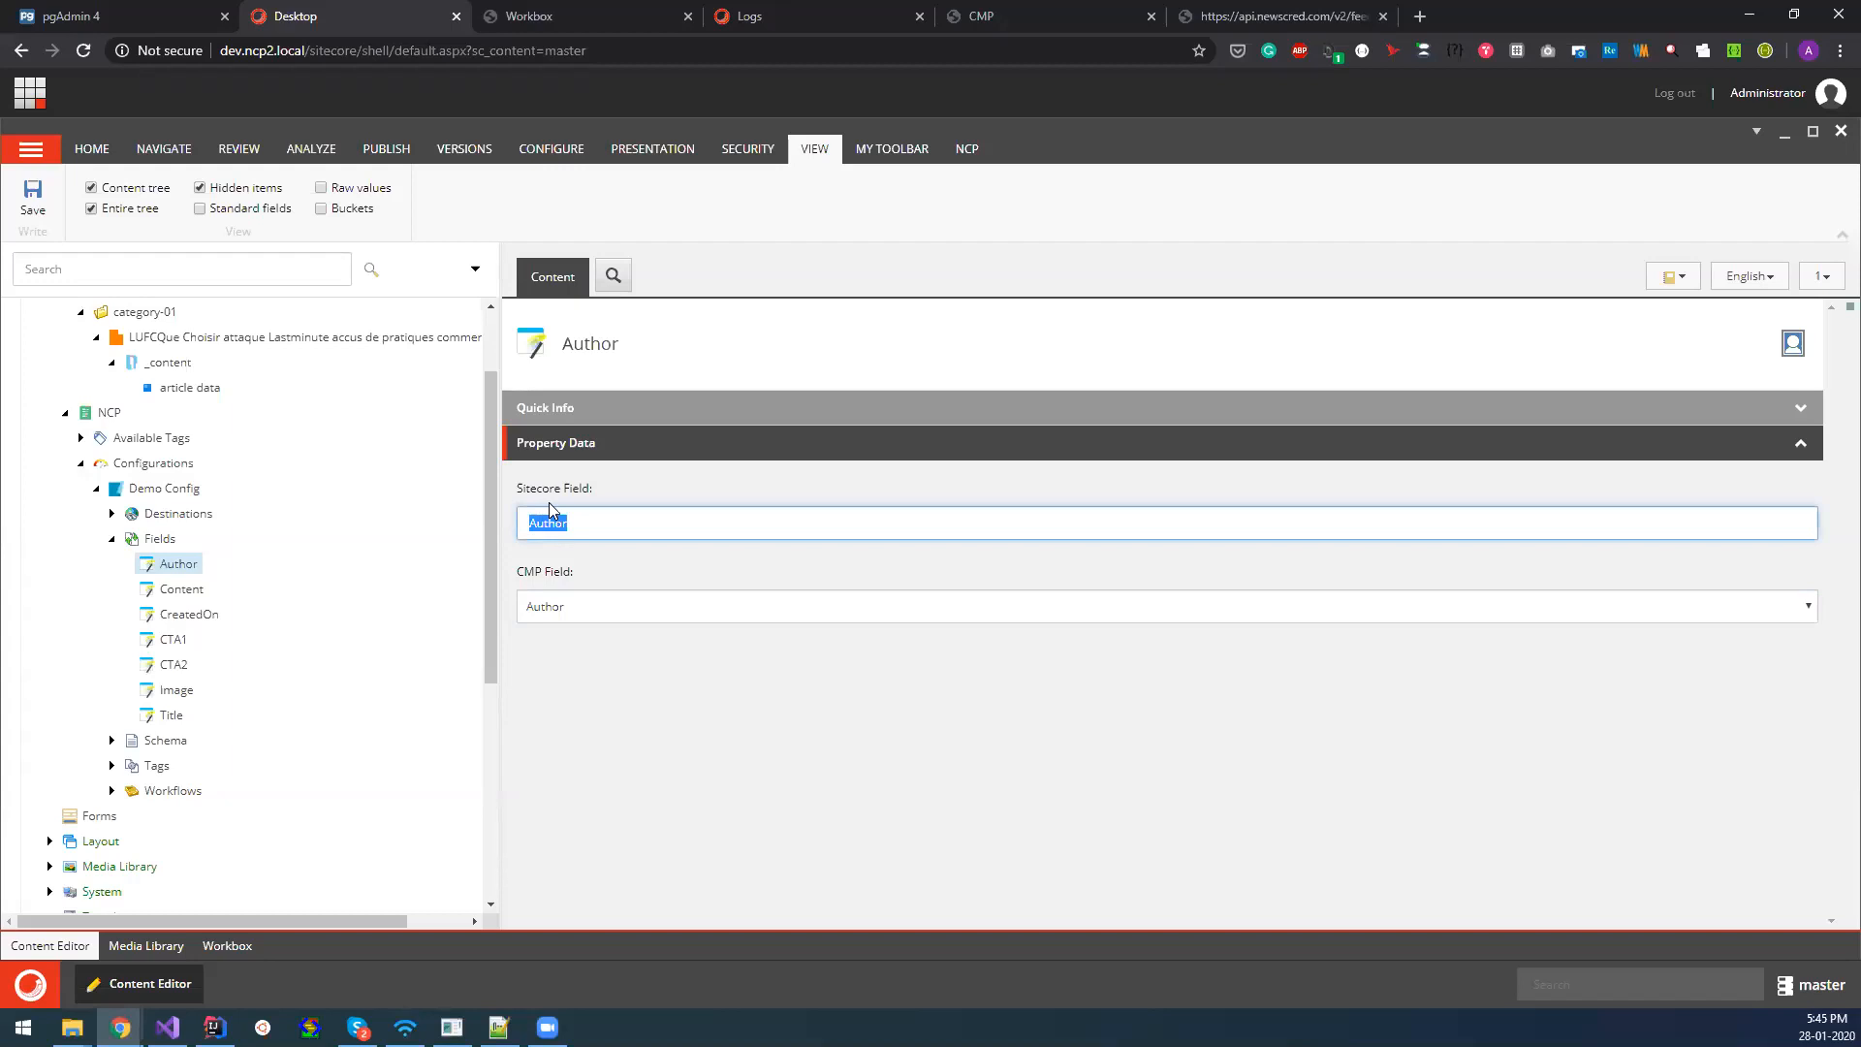
click(560, 608)
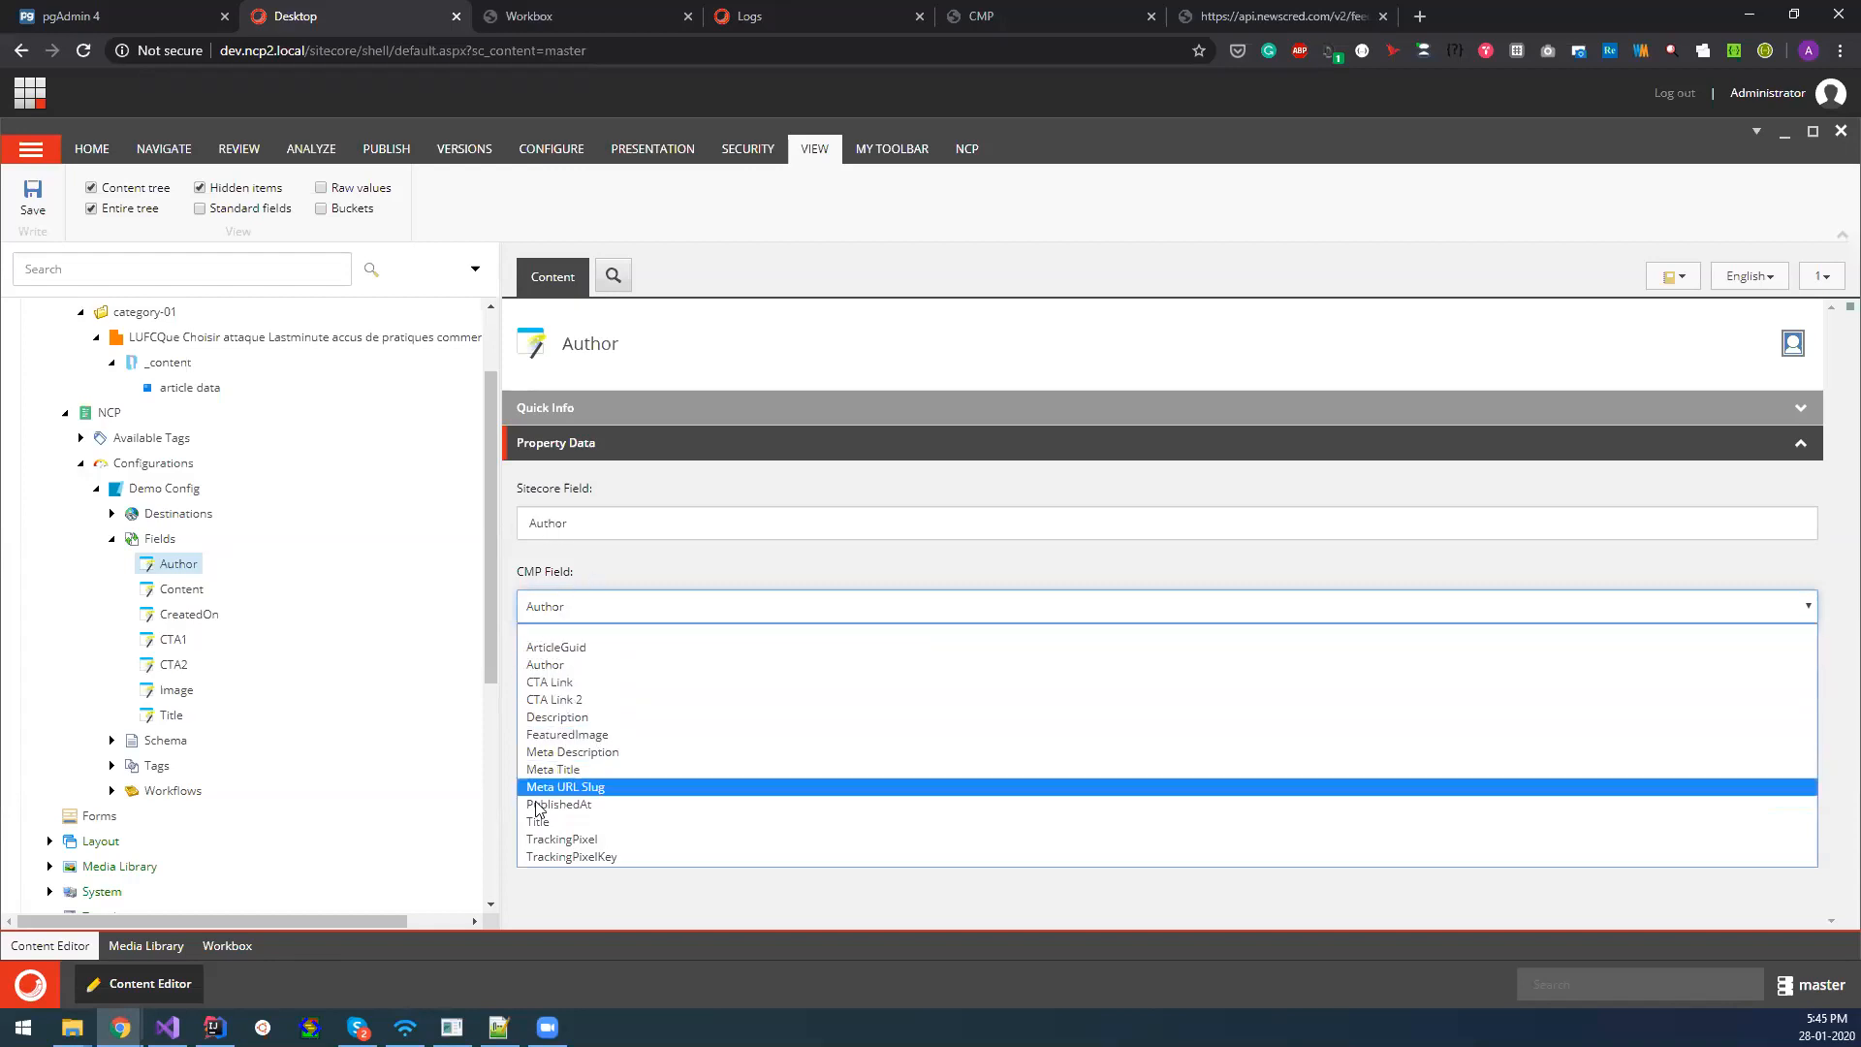
click(568, 566)
Inspect the Content and CTA1 field mappings, including the CMP Field options for CTA1.
click(181, 589)
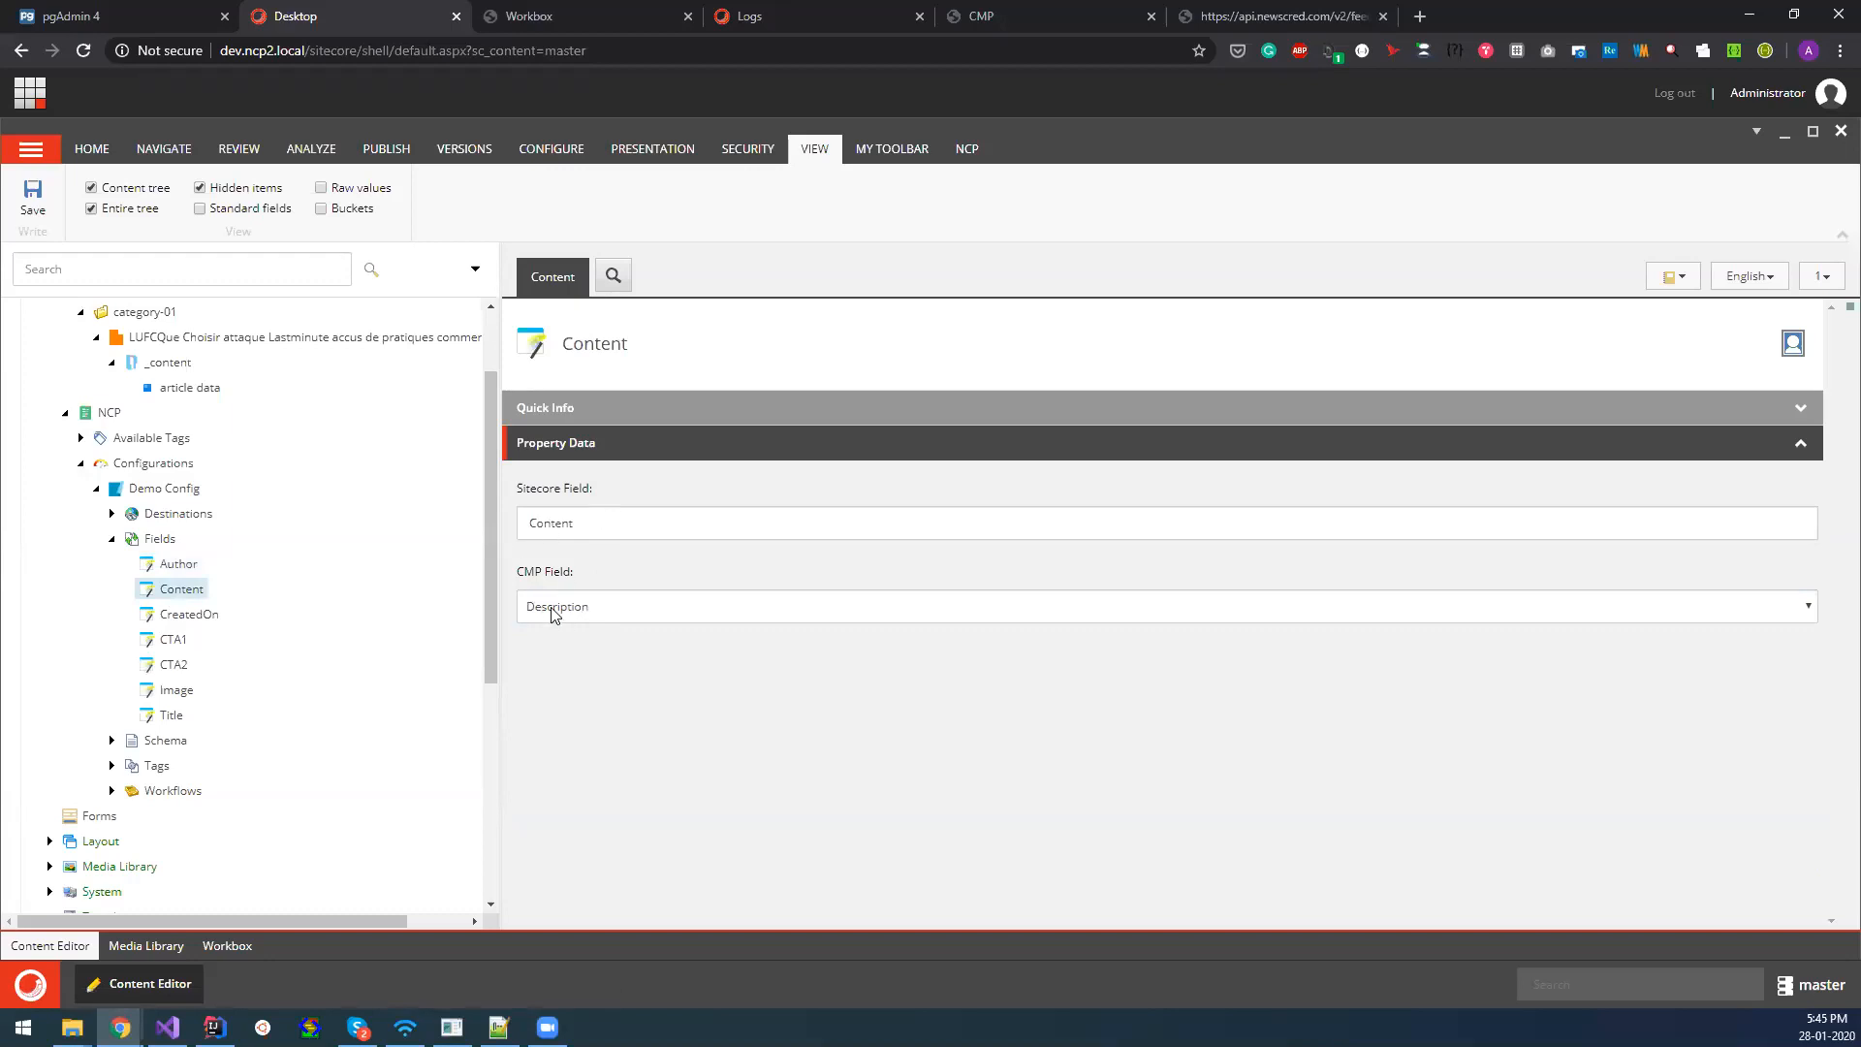
click(171, 641)
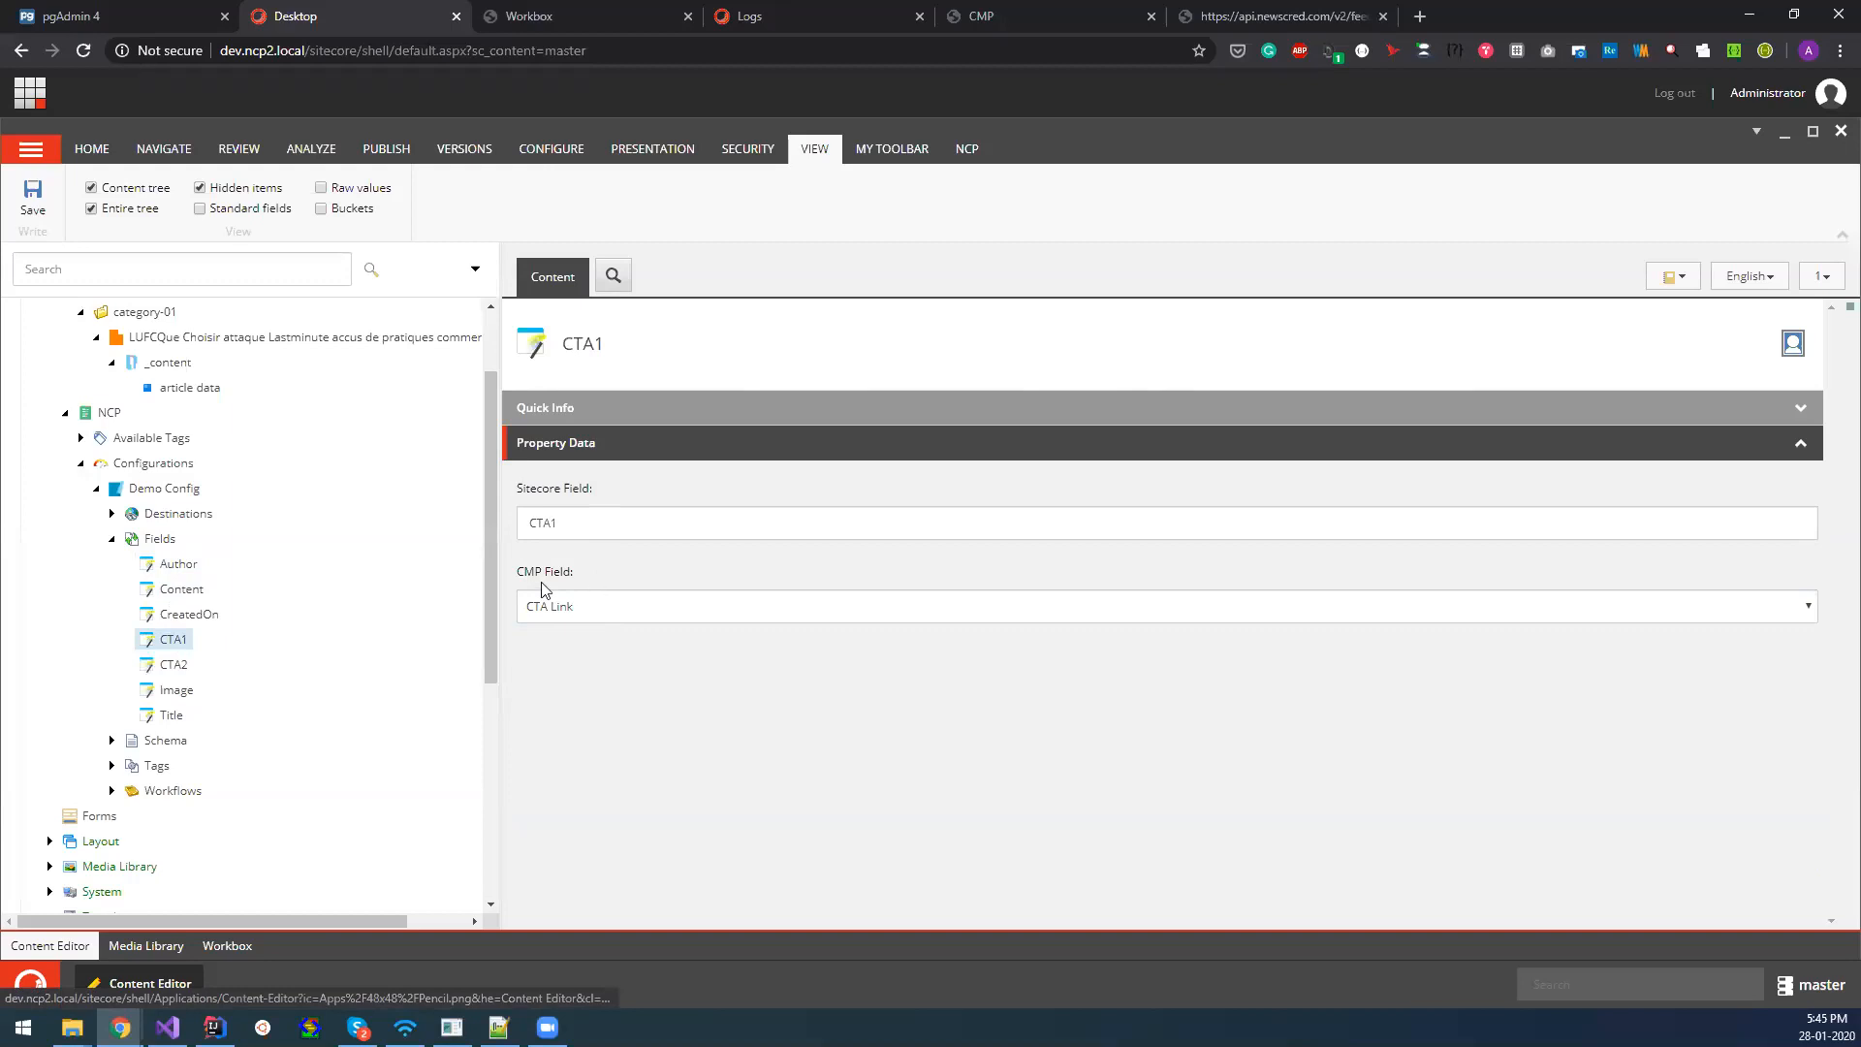
drag(564, 525, 533, 523)
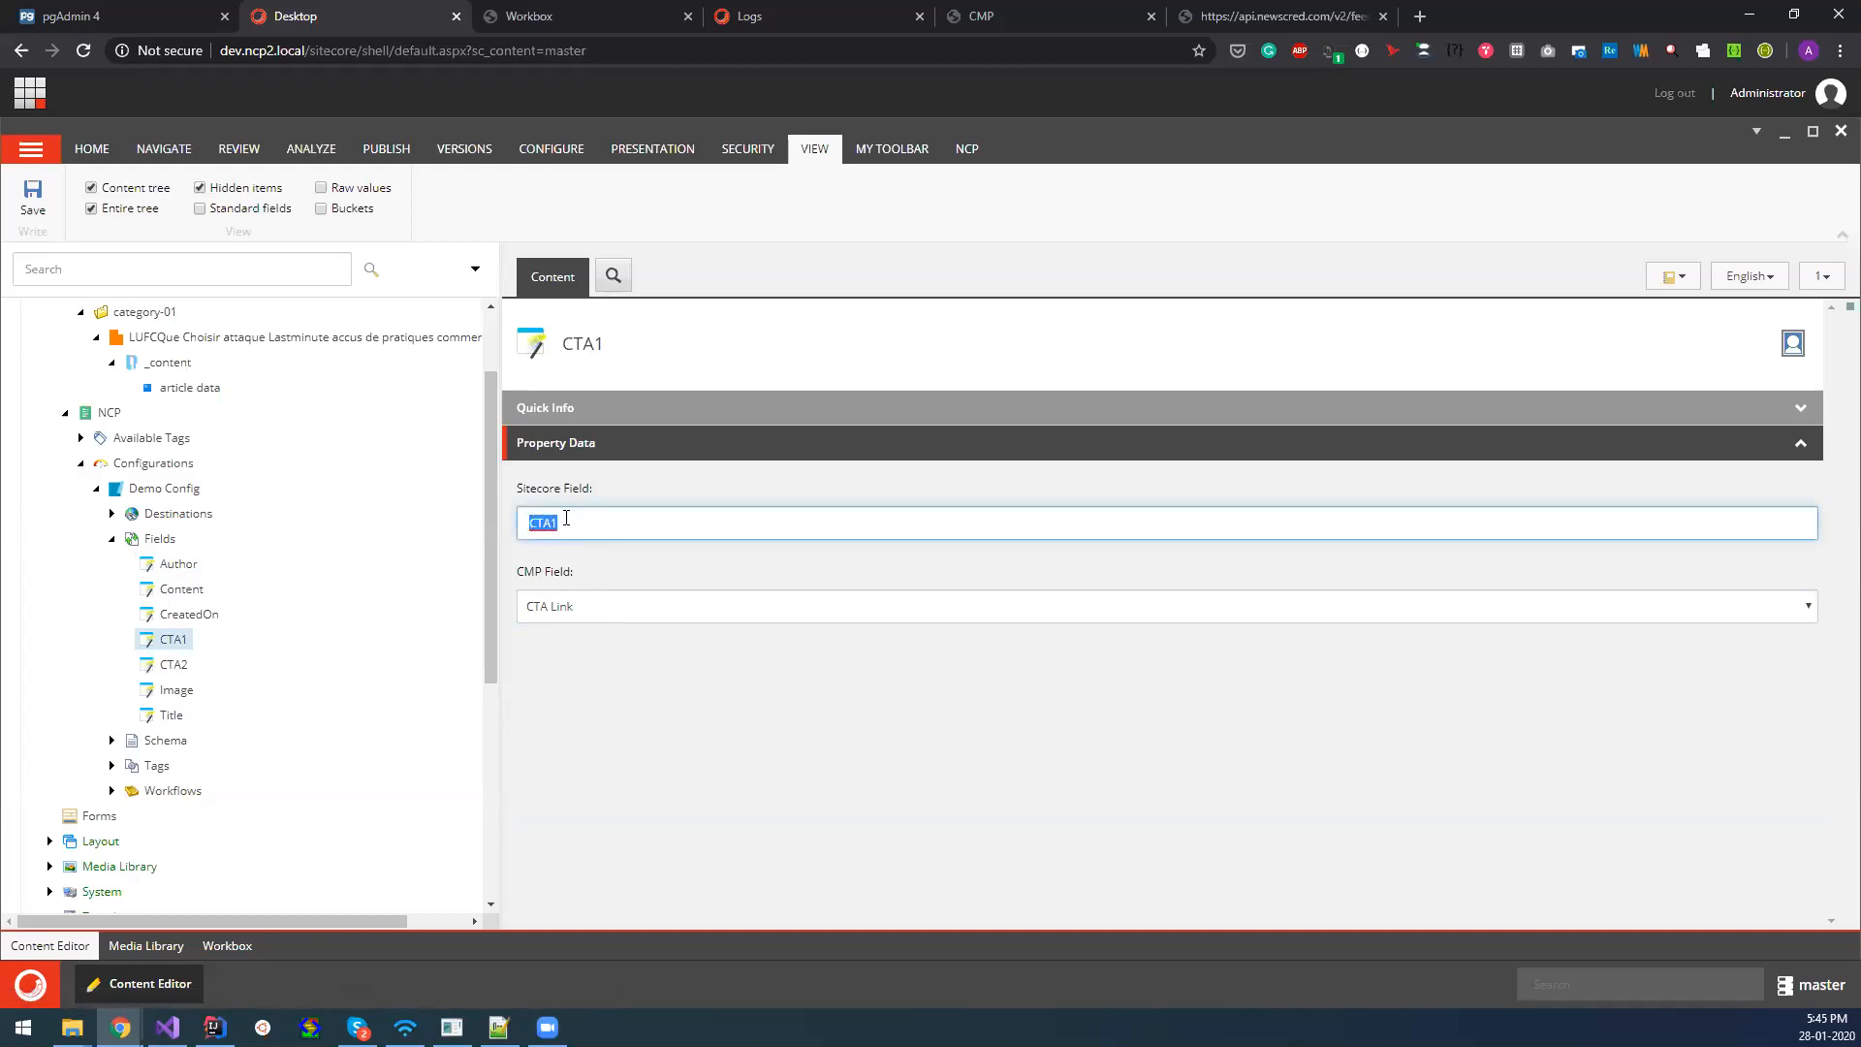
click(559, 605)
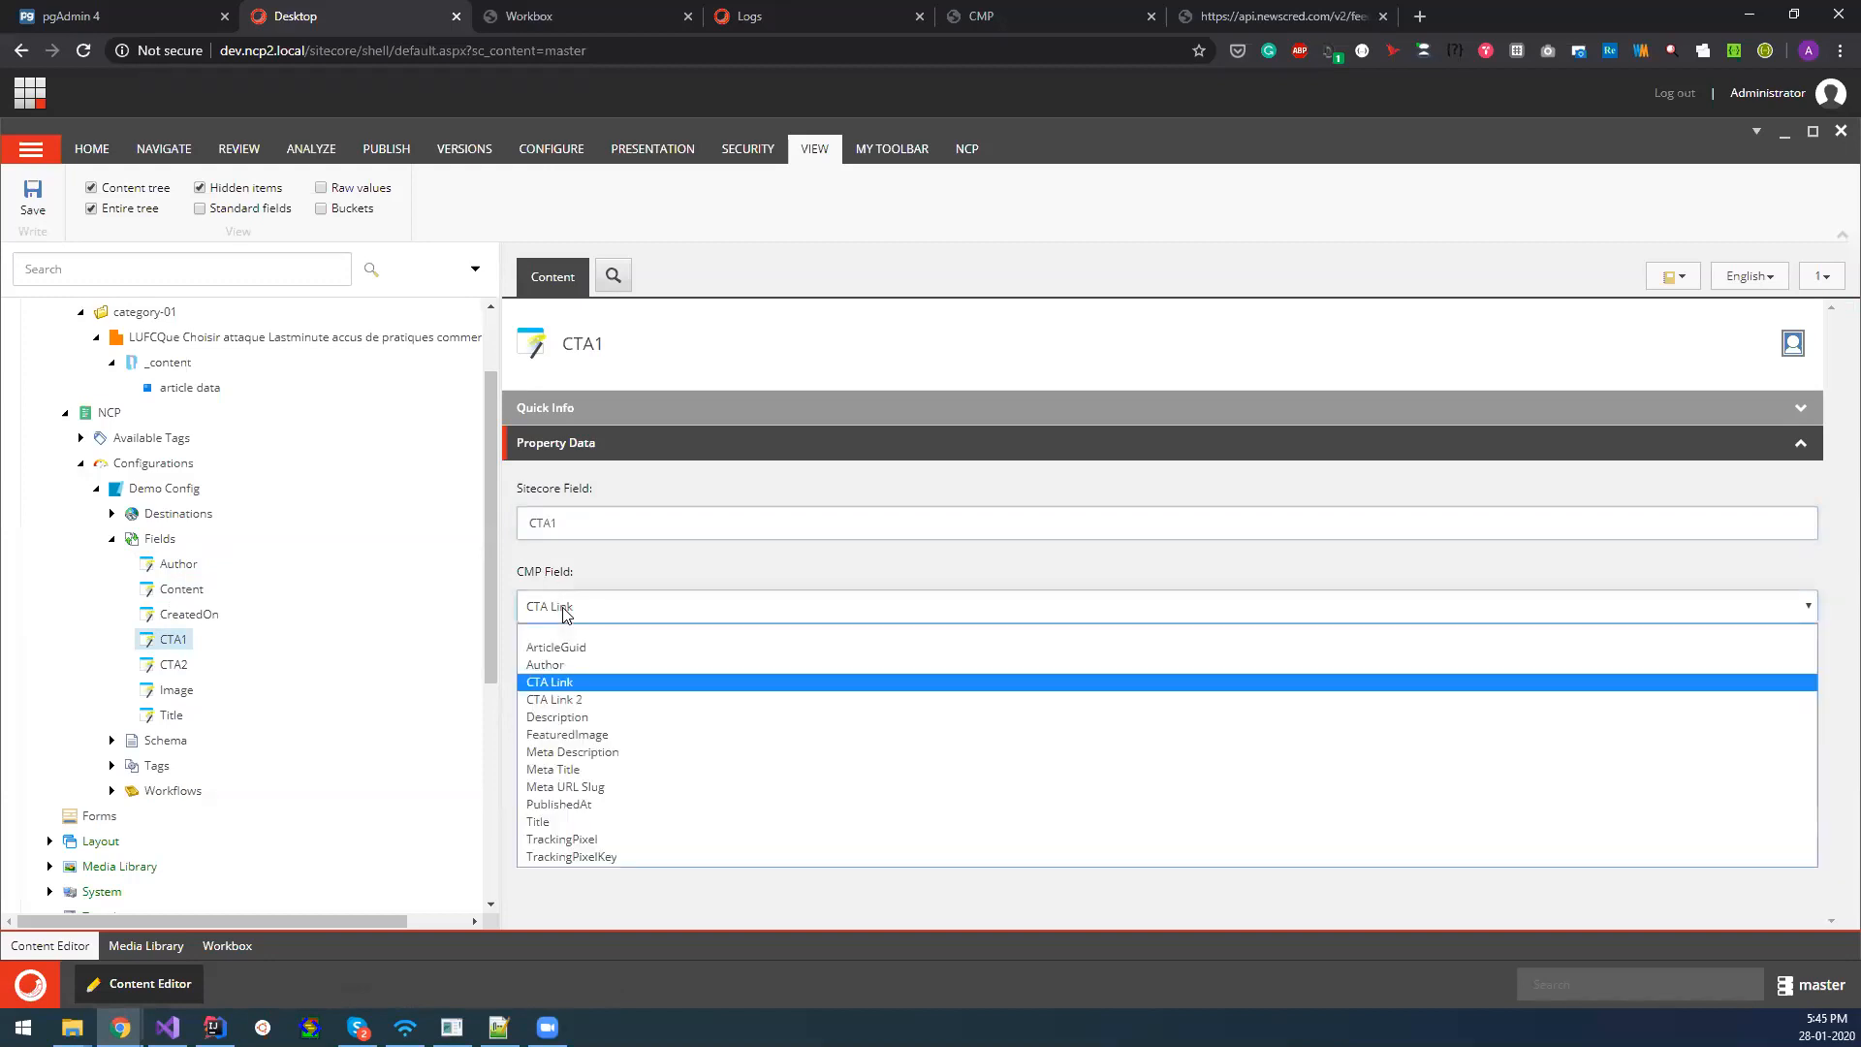
click(611, 570)
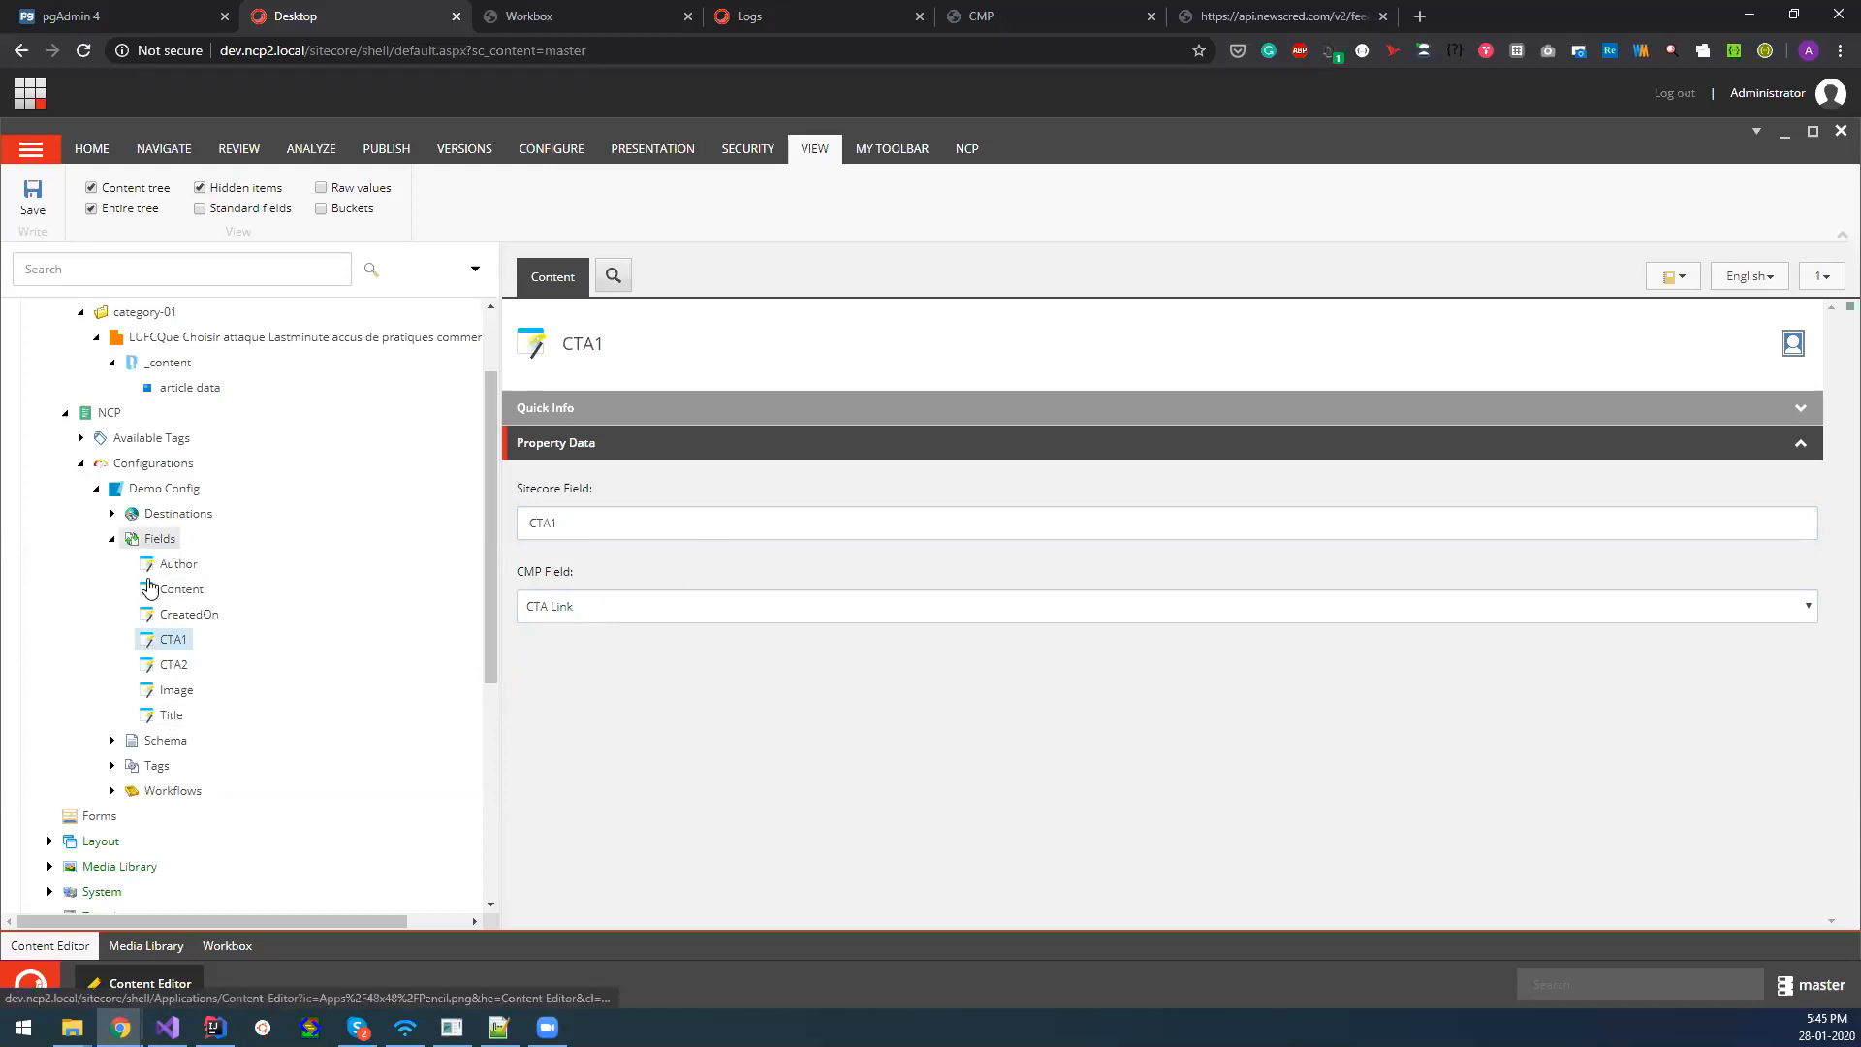
Collapse Fields, open workflow_mapper under Workflows, and examine its Workflow Item and CMP Field options without changing them.
click(111, 538)
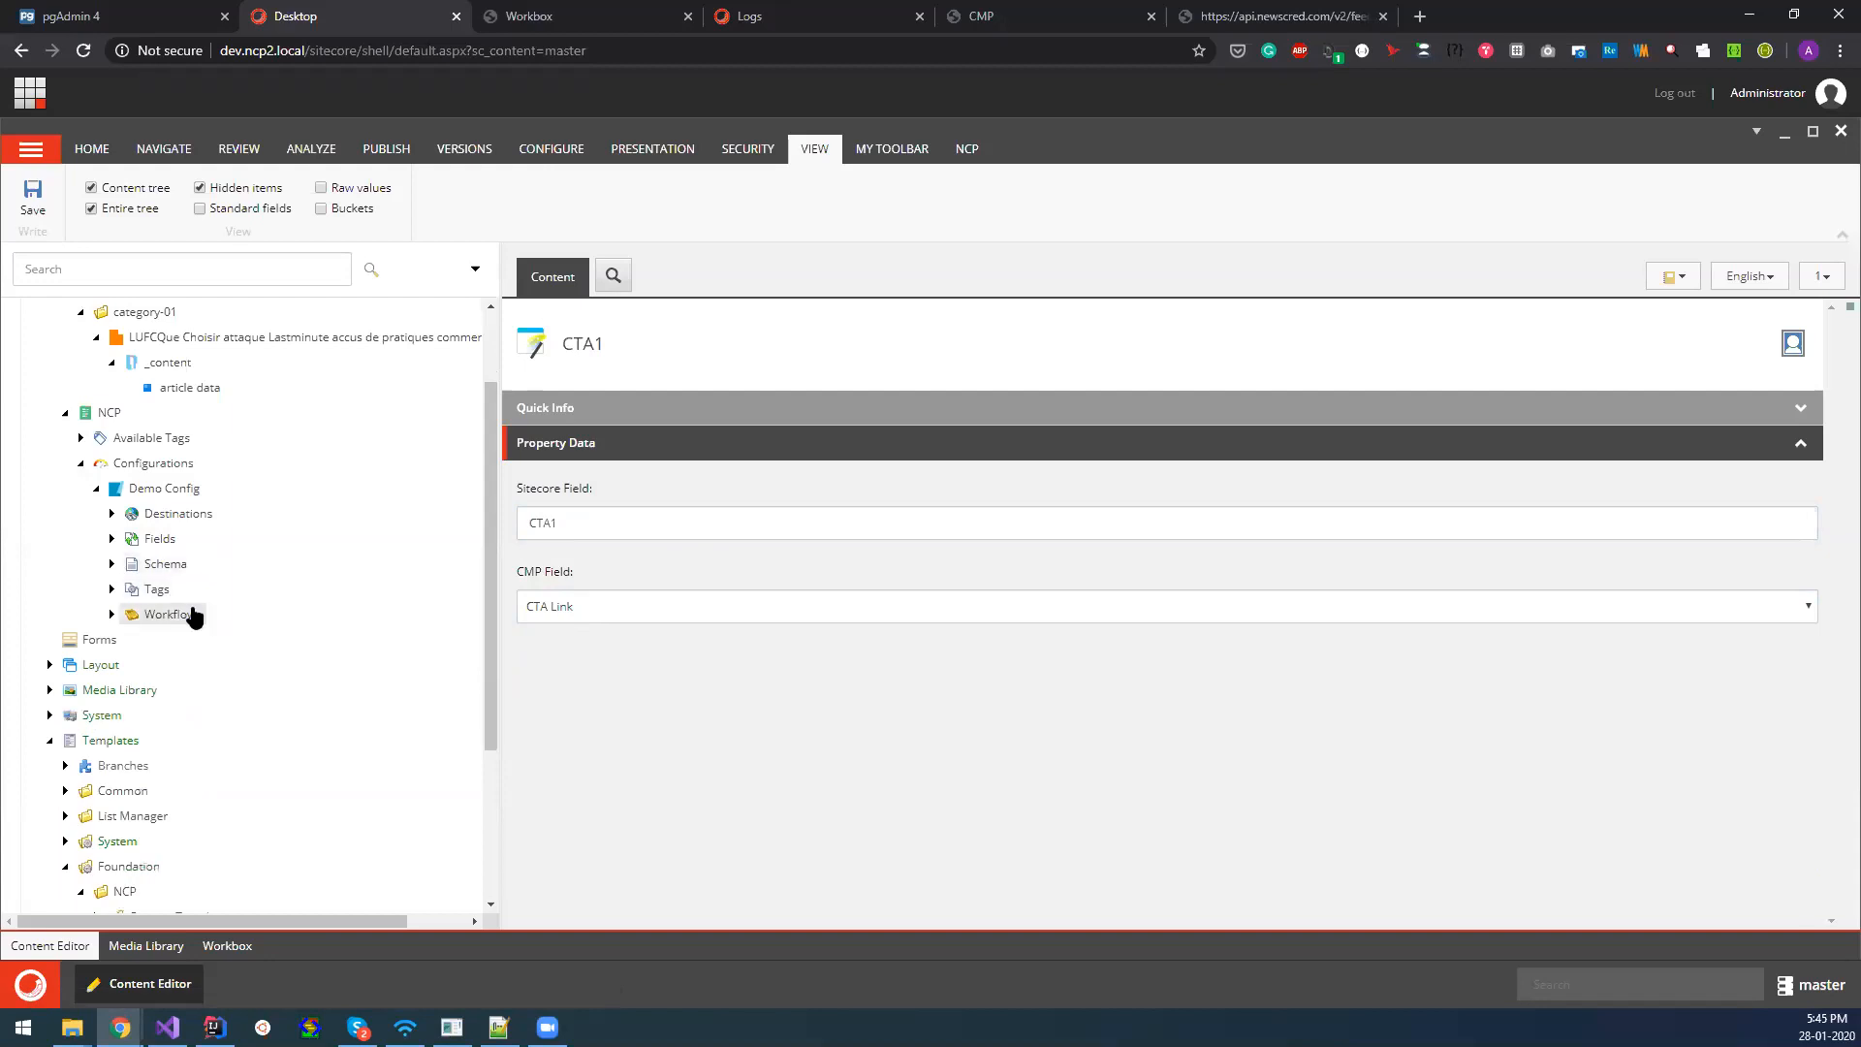
click(112, 613)
click(205, 644)
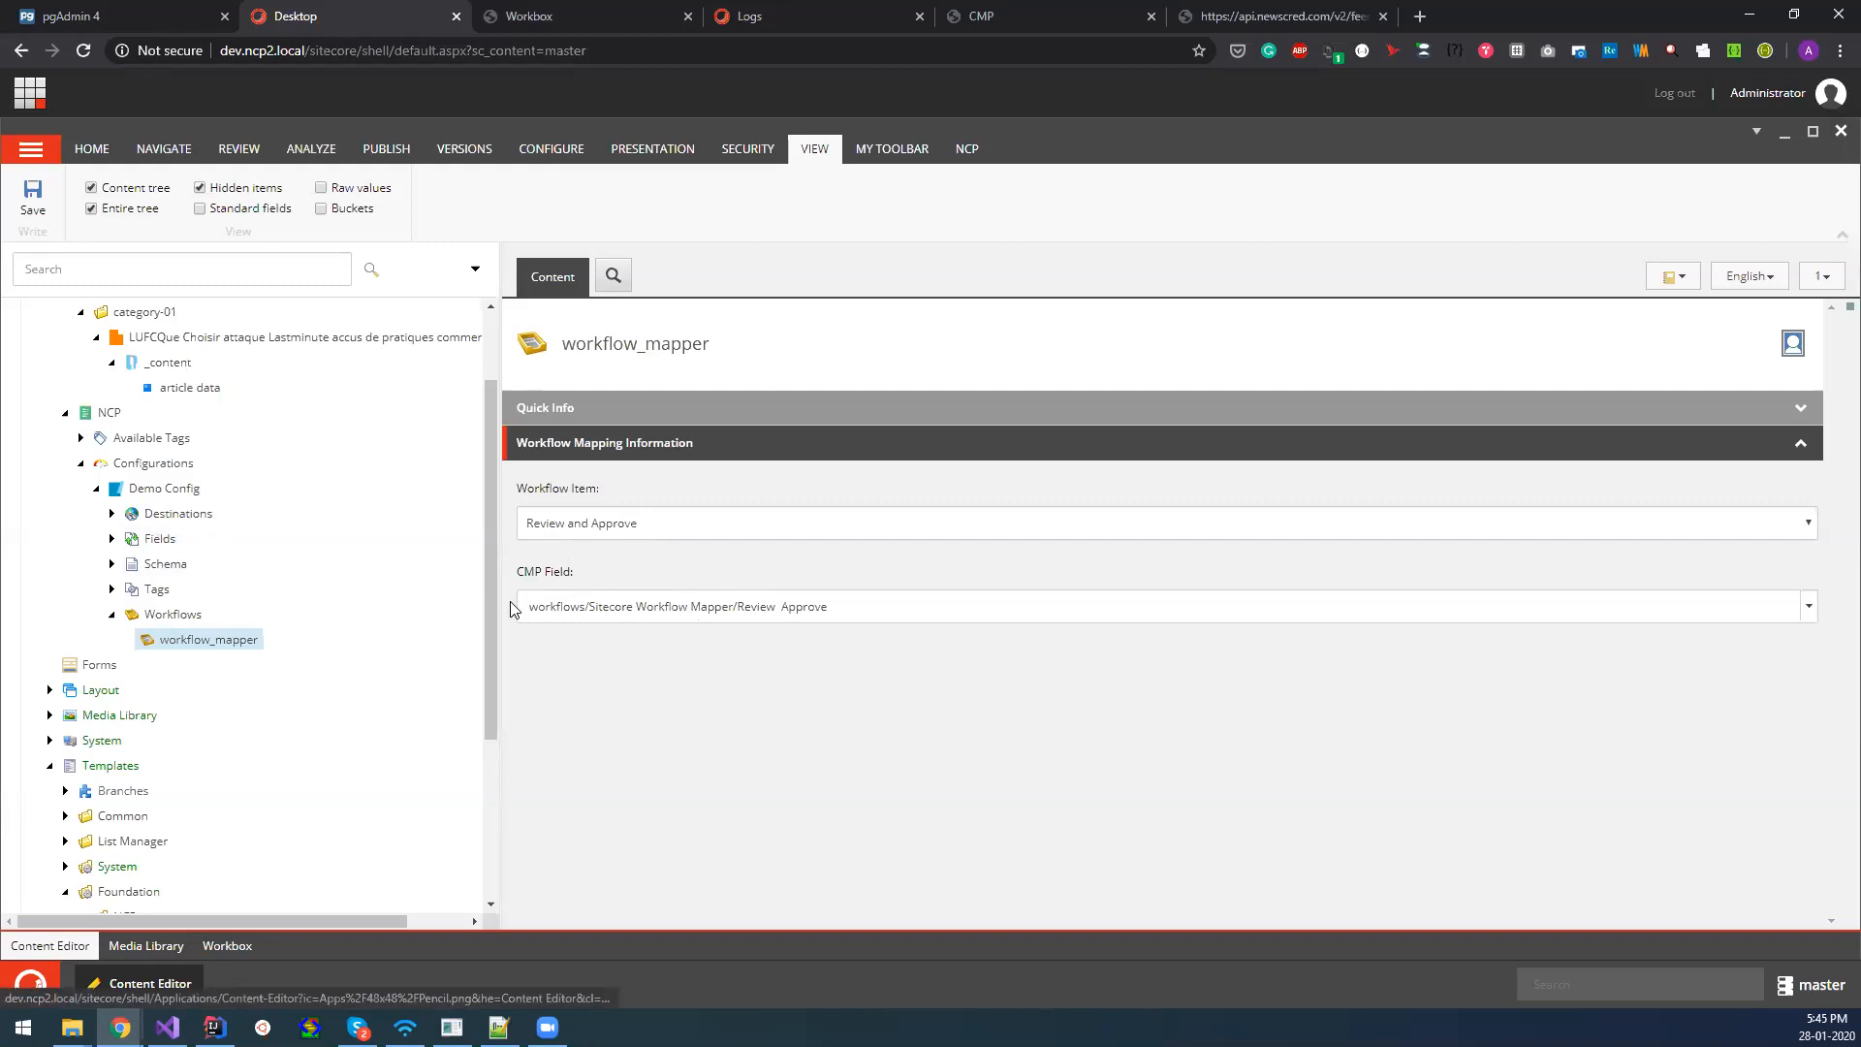
click(584, 533)
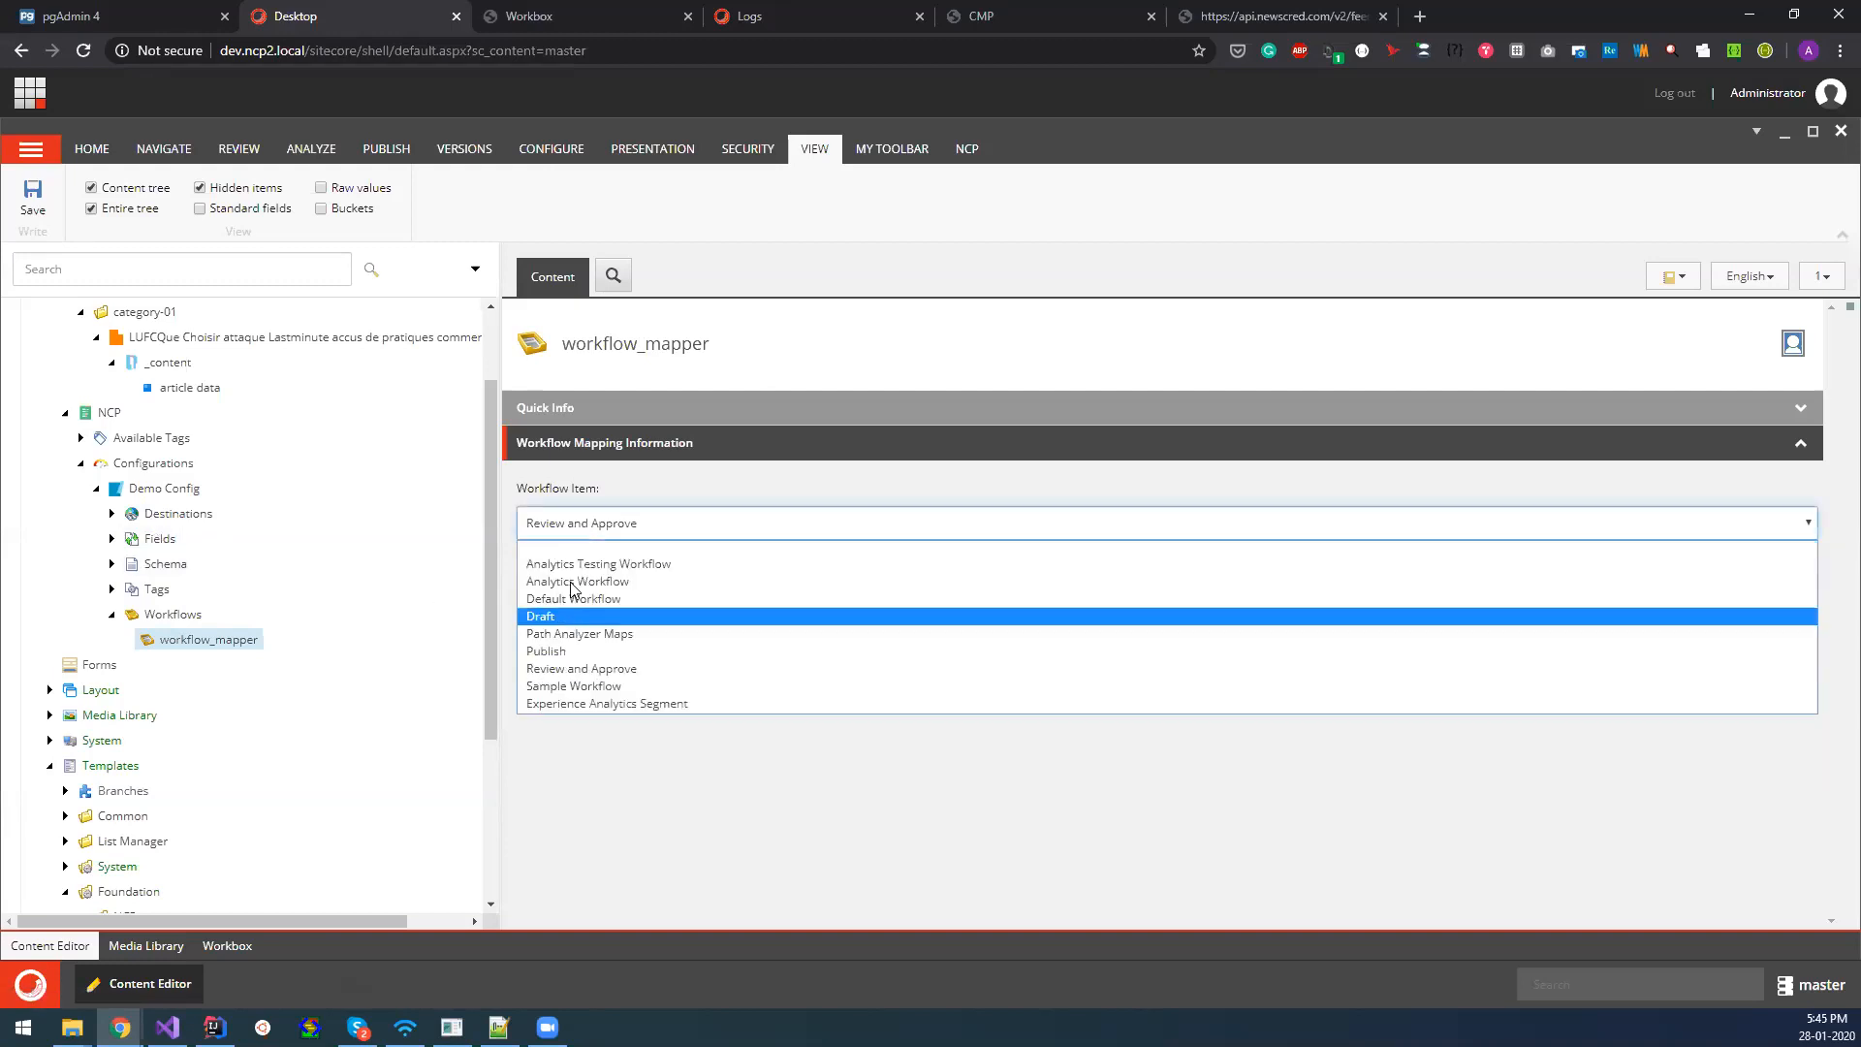
click(667, 652)
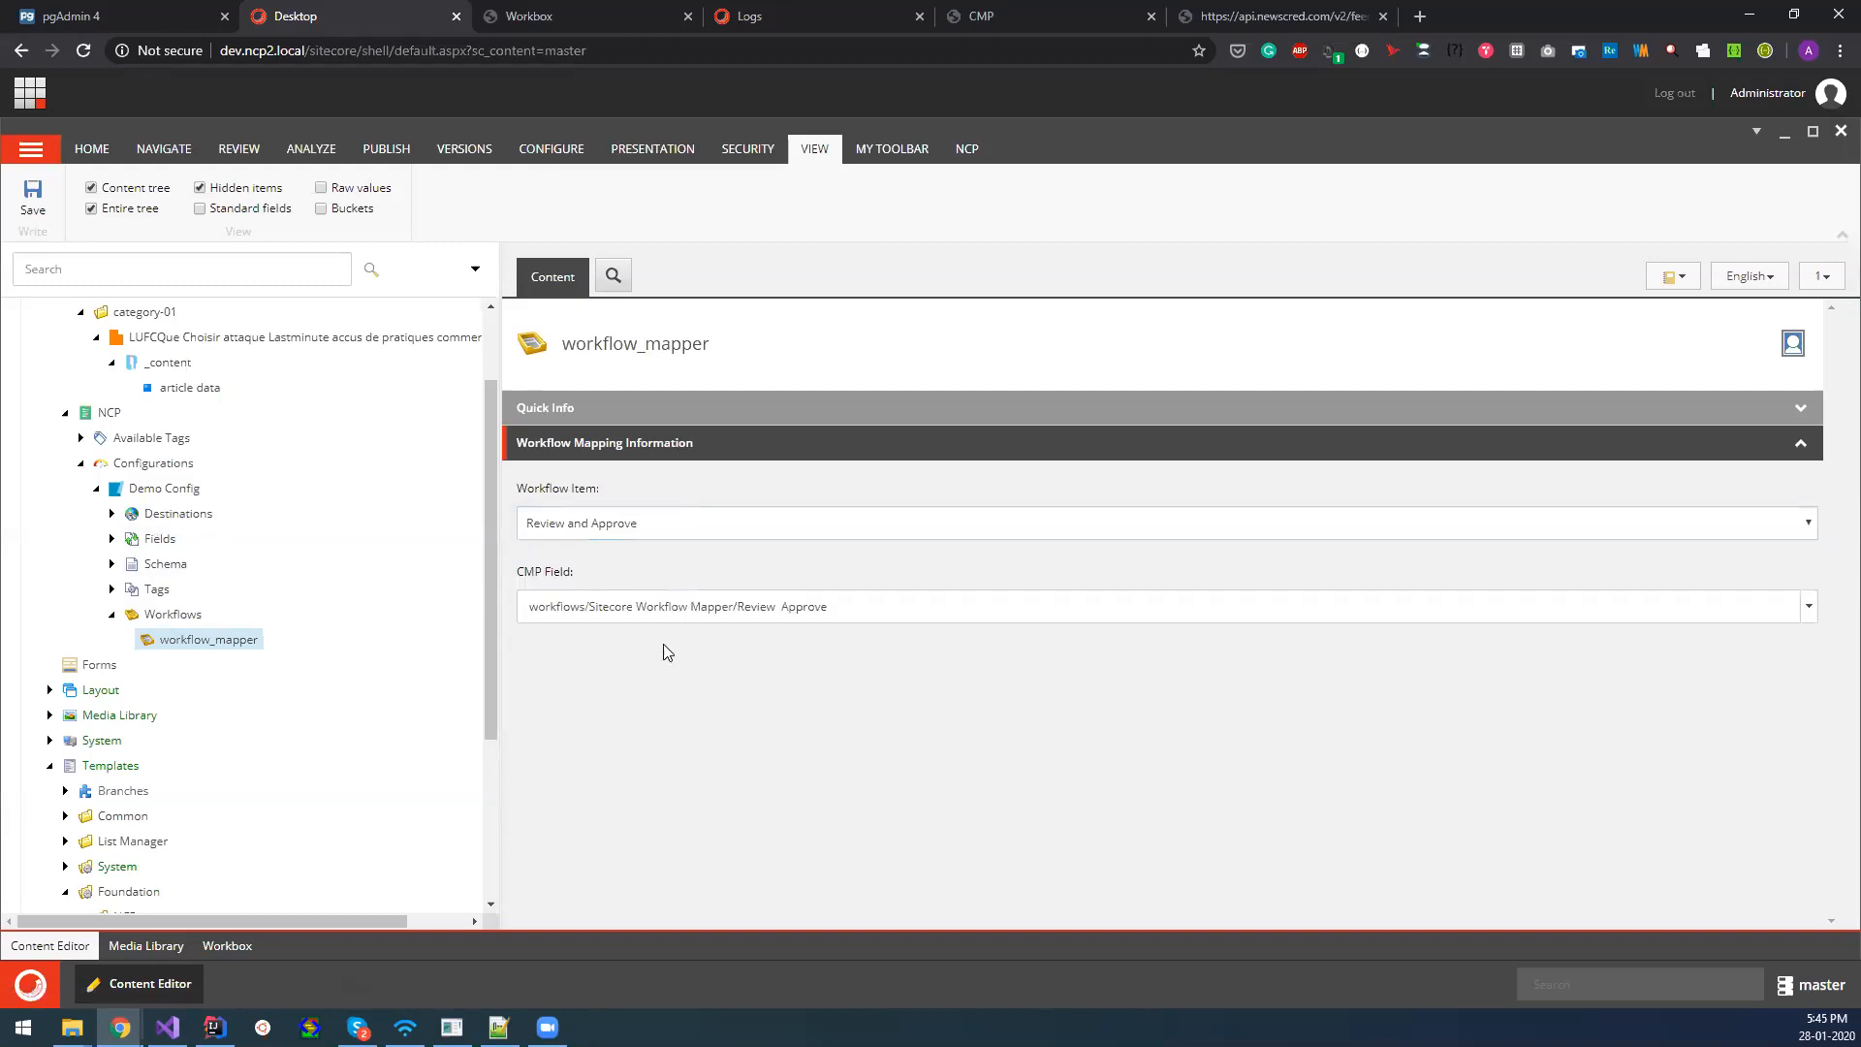
click(807, 617)
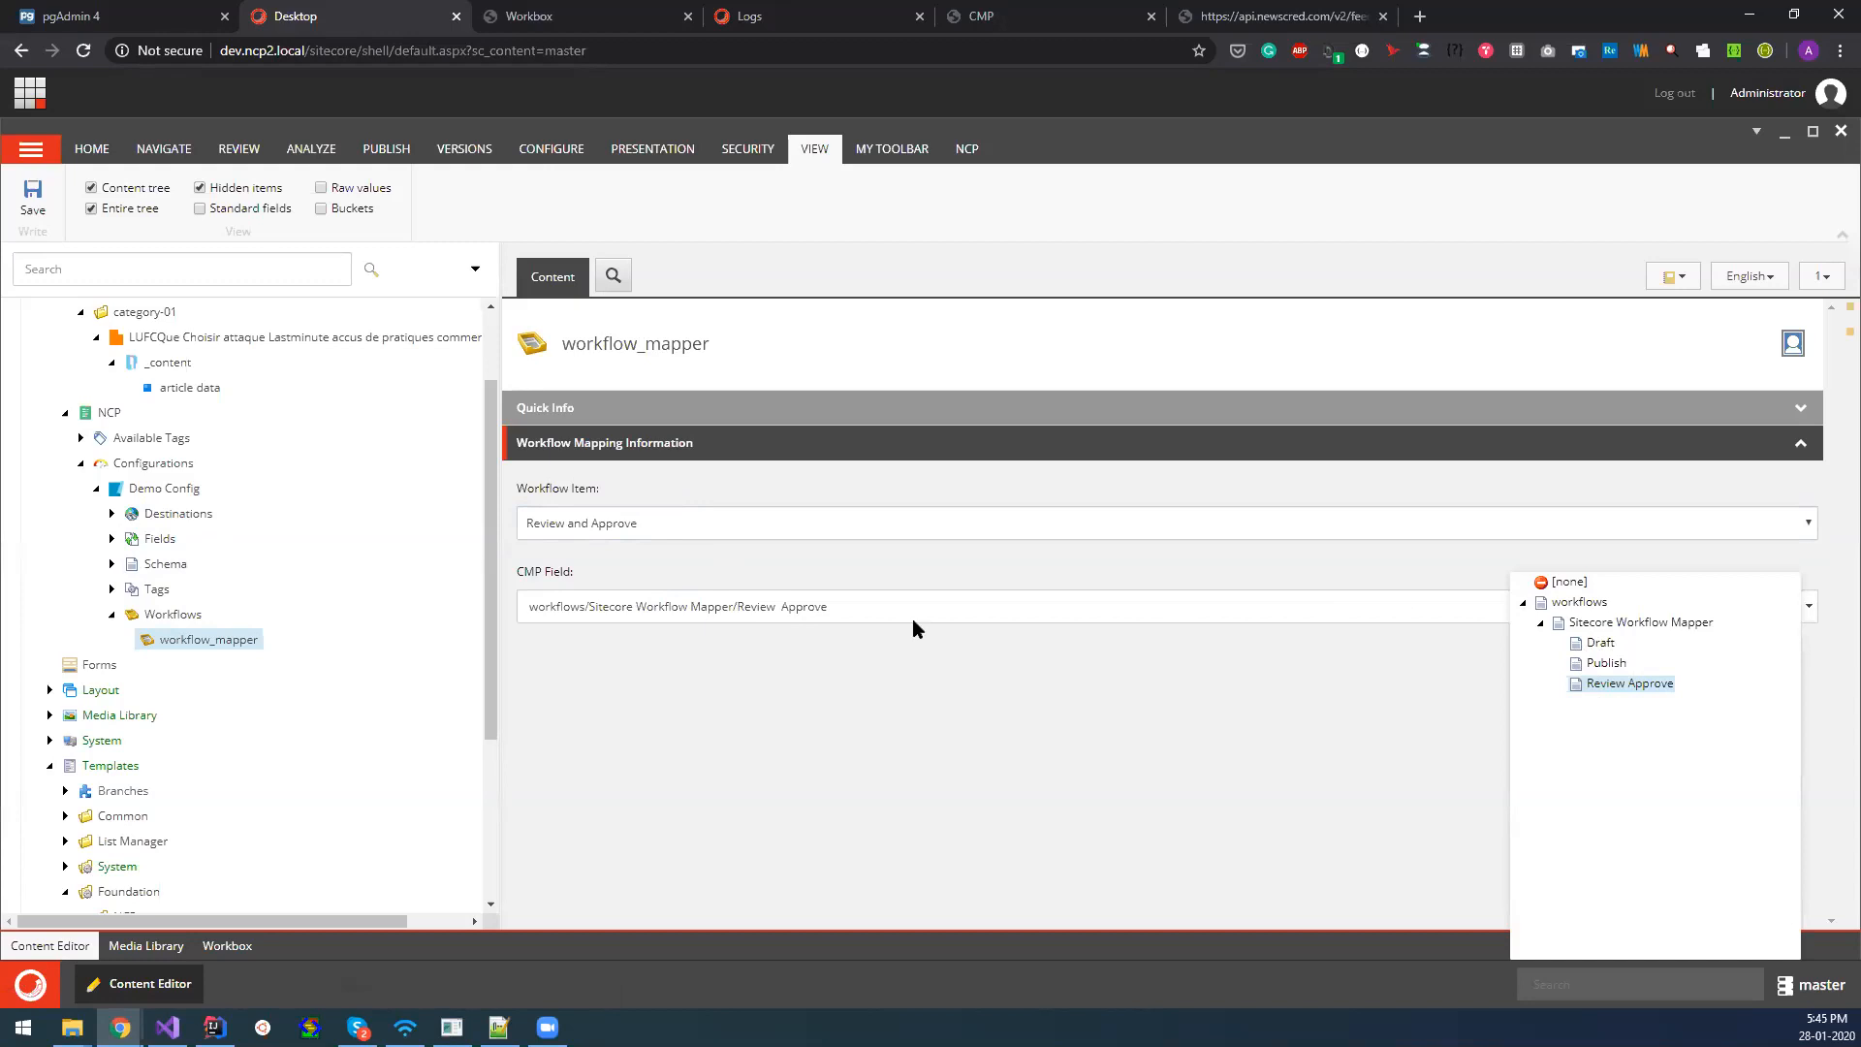
click(698, 702)
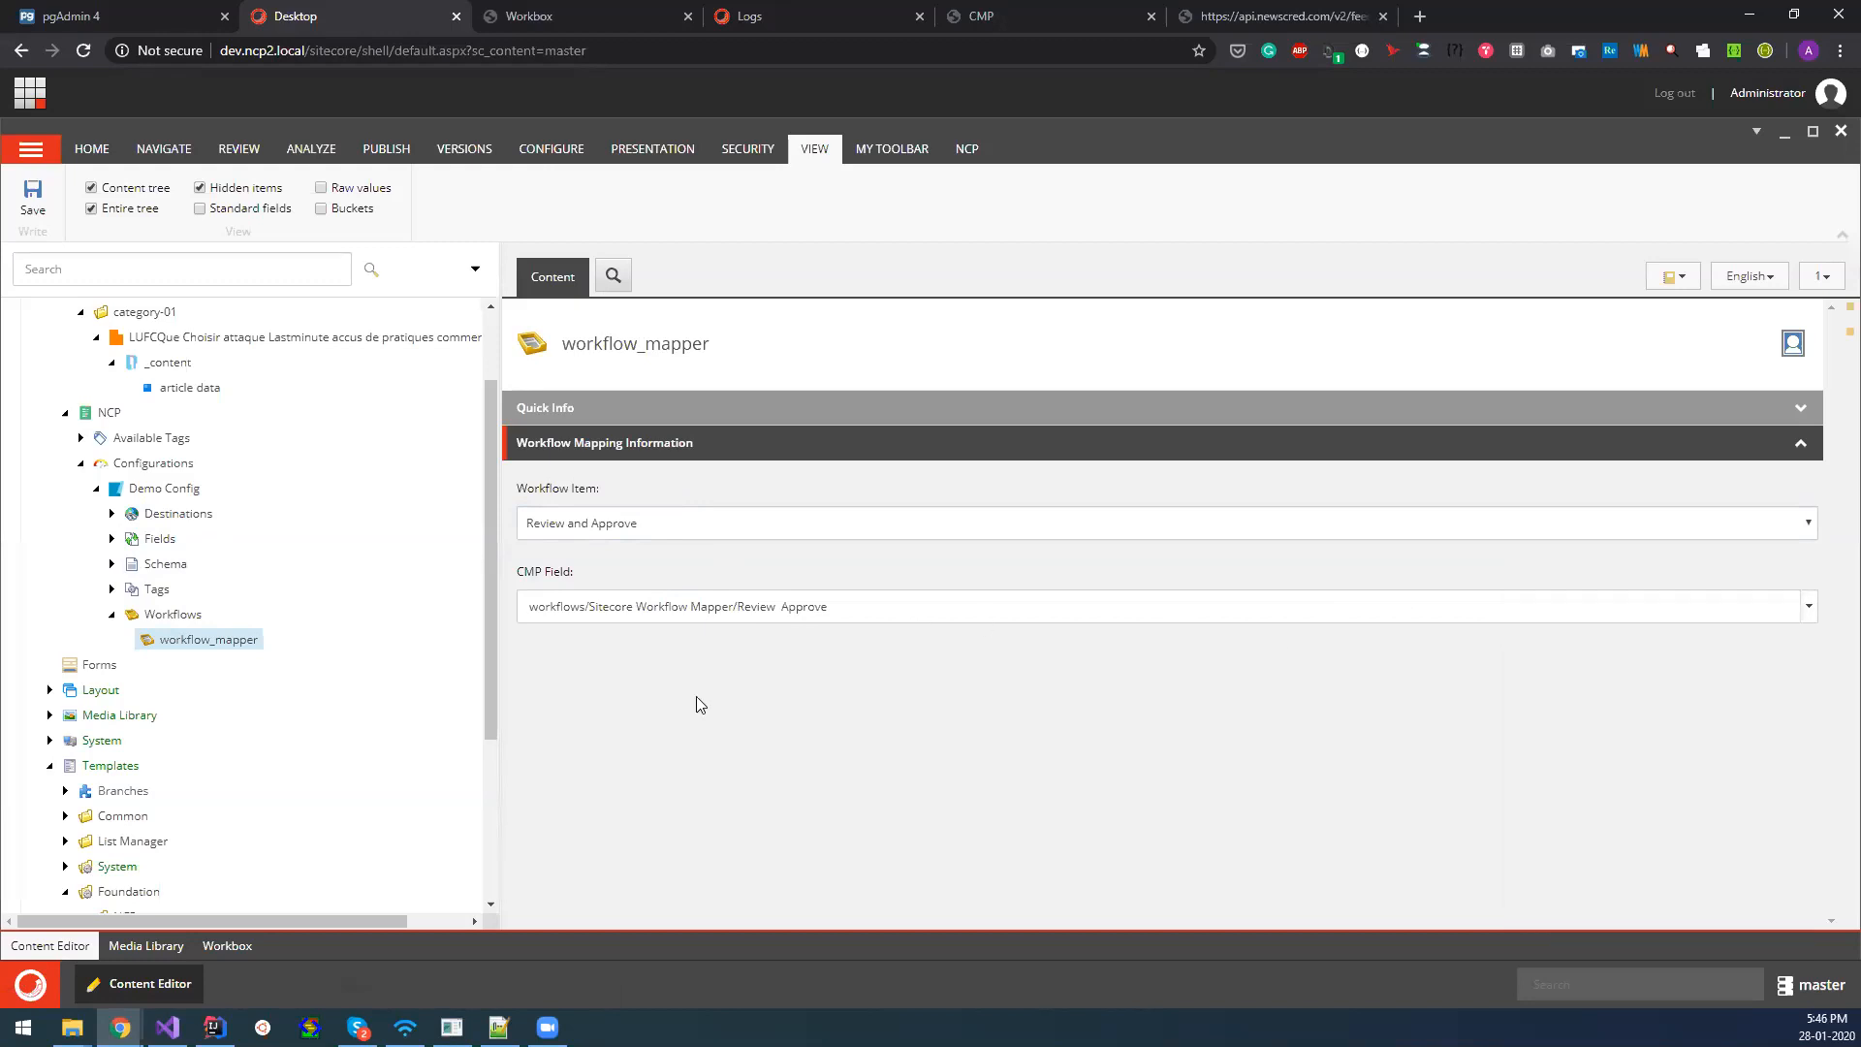
Duplicate workflow_mapper under Demo Config's Workflows and rename the copy workflow_mapper02.
right_click(237, 642)
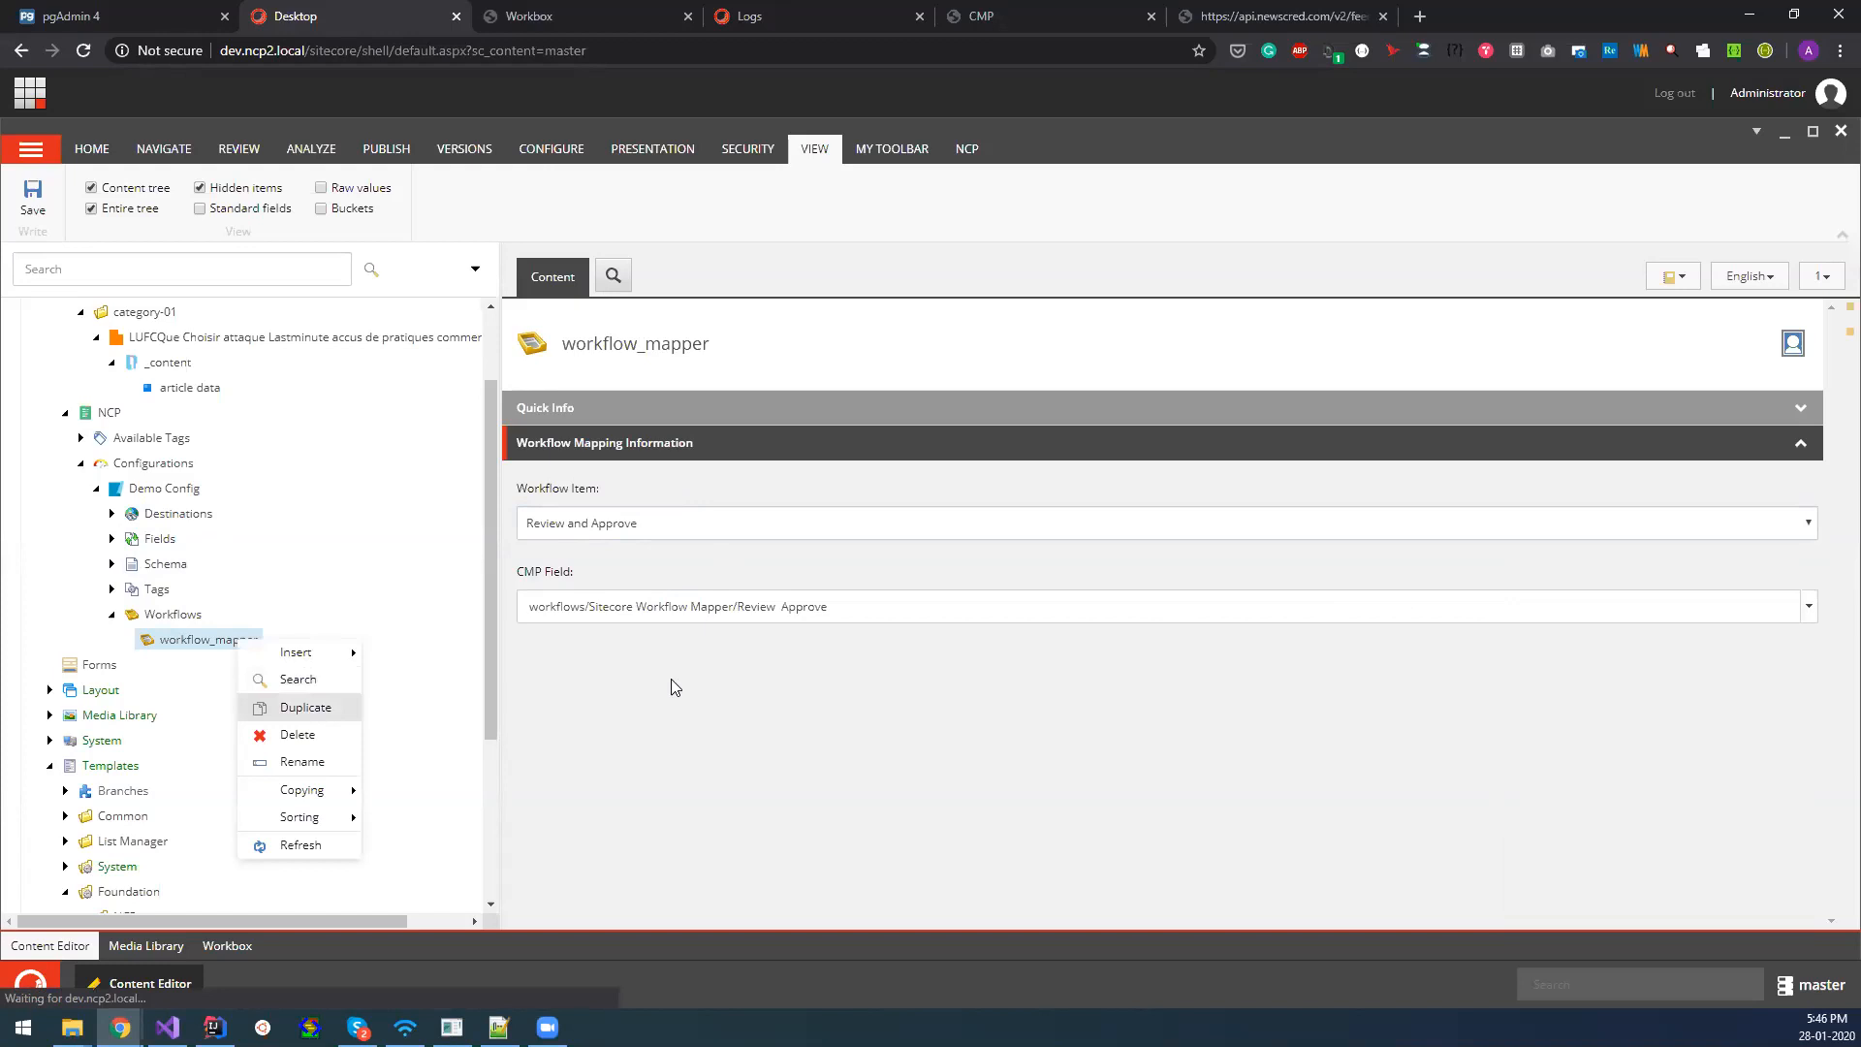
click(274, 709)
click(799, 548)
key(ctrl+shift+Left)
key(ctrl+shift+Left)
key(BackSpace)
key(Return)
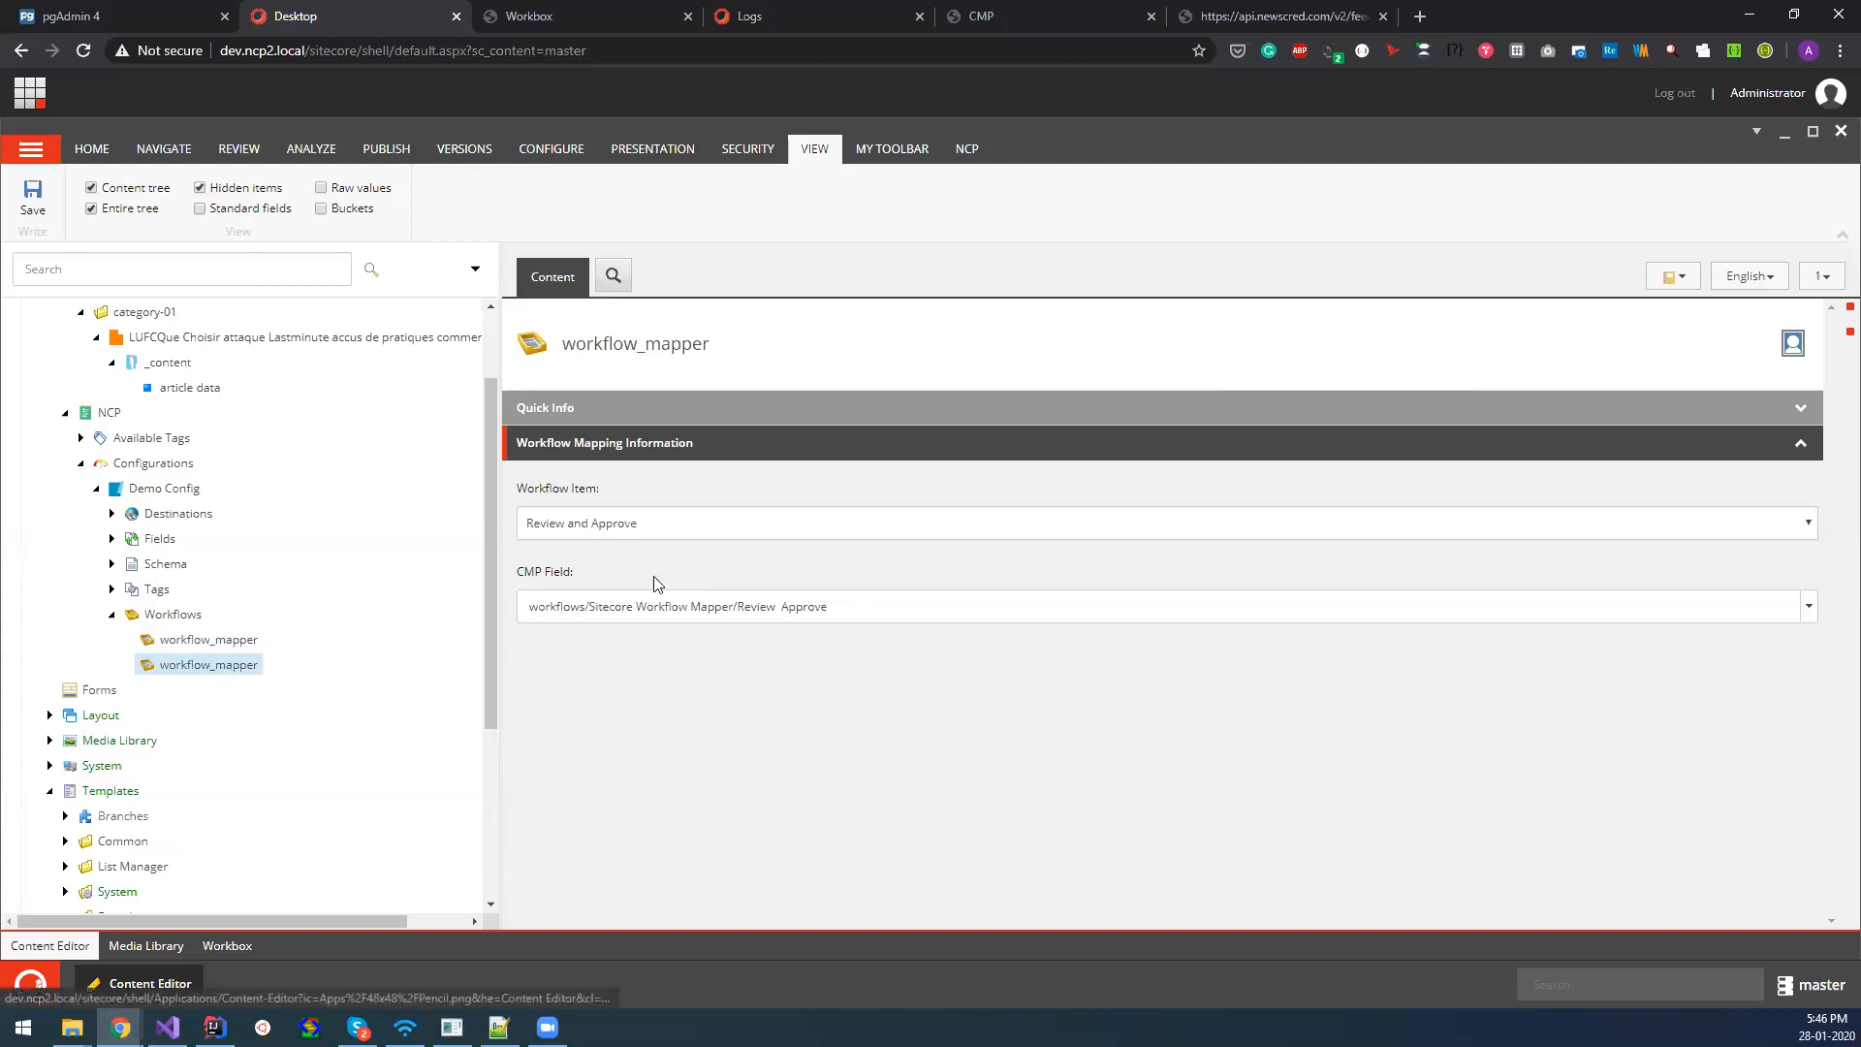
key(Delete)
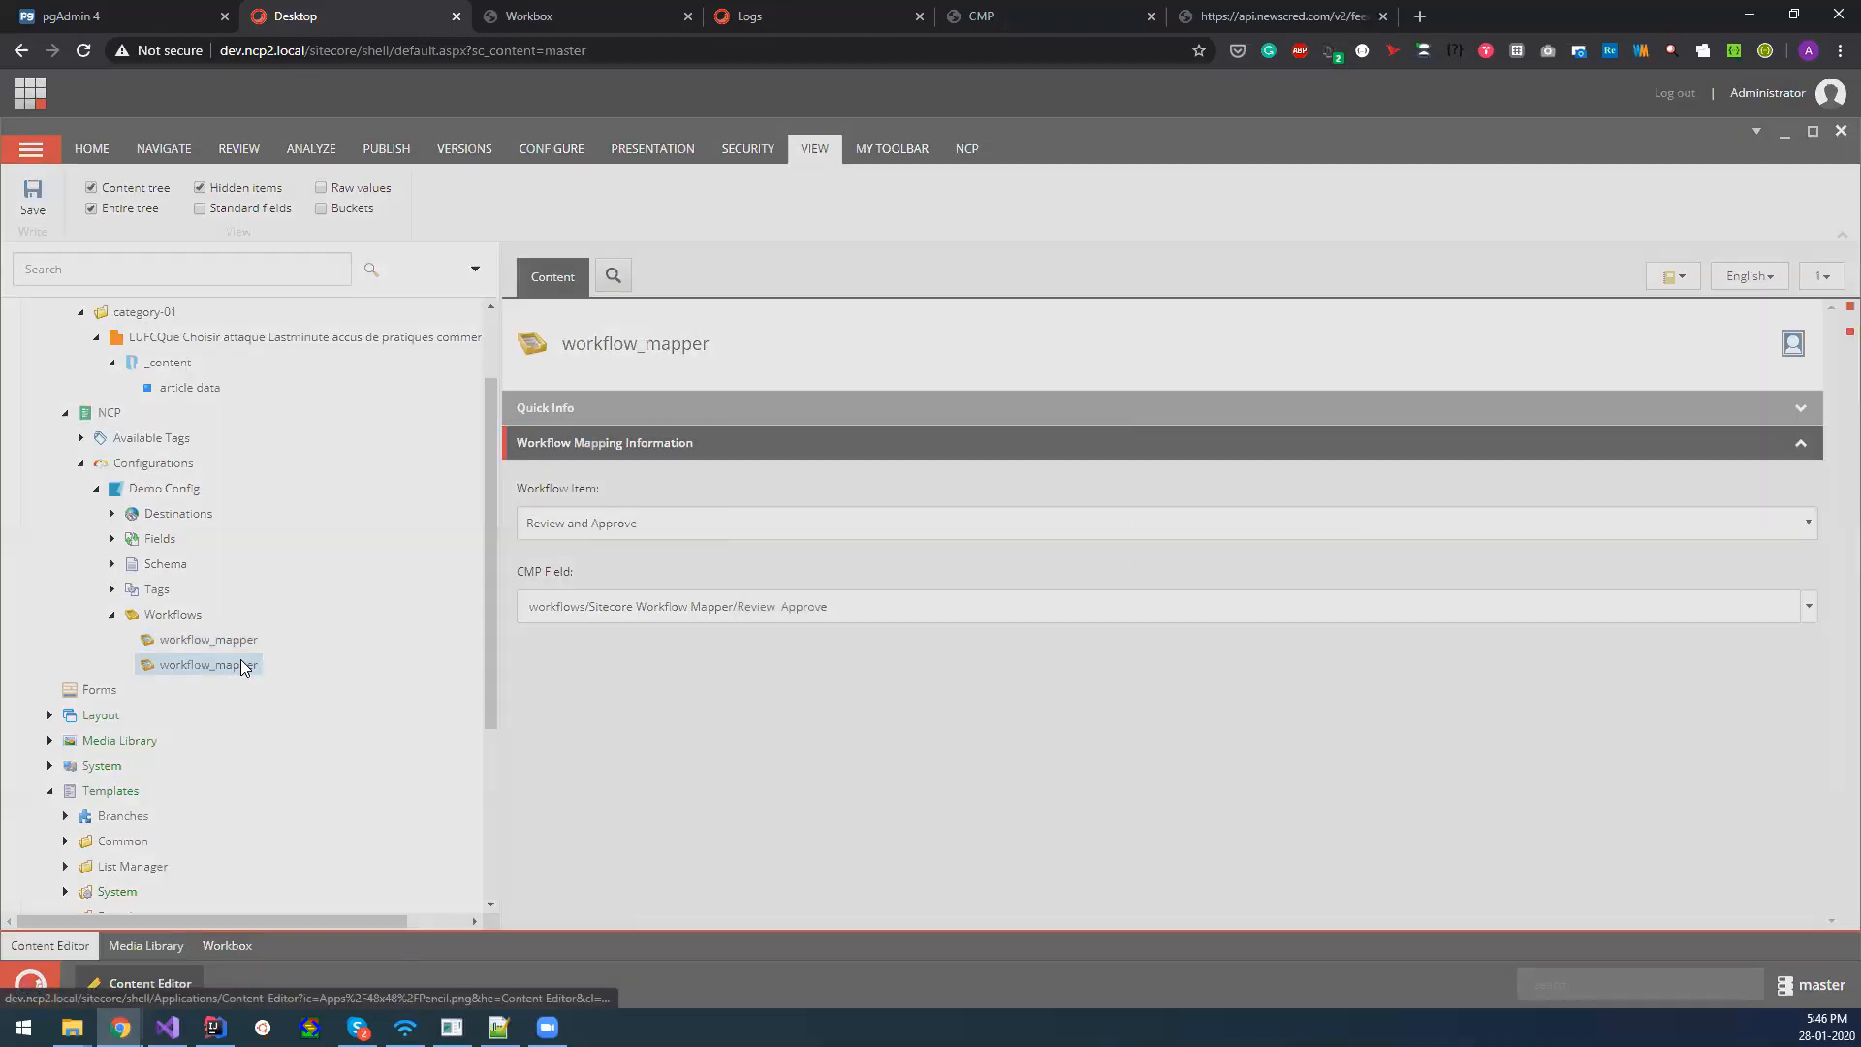
key(F2)
text(02)
key(Return)
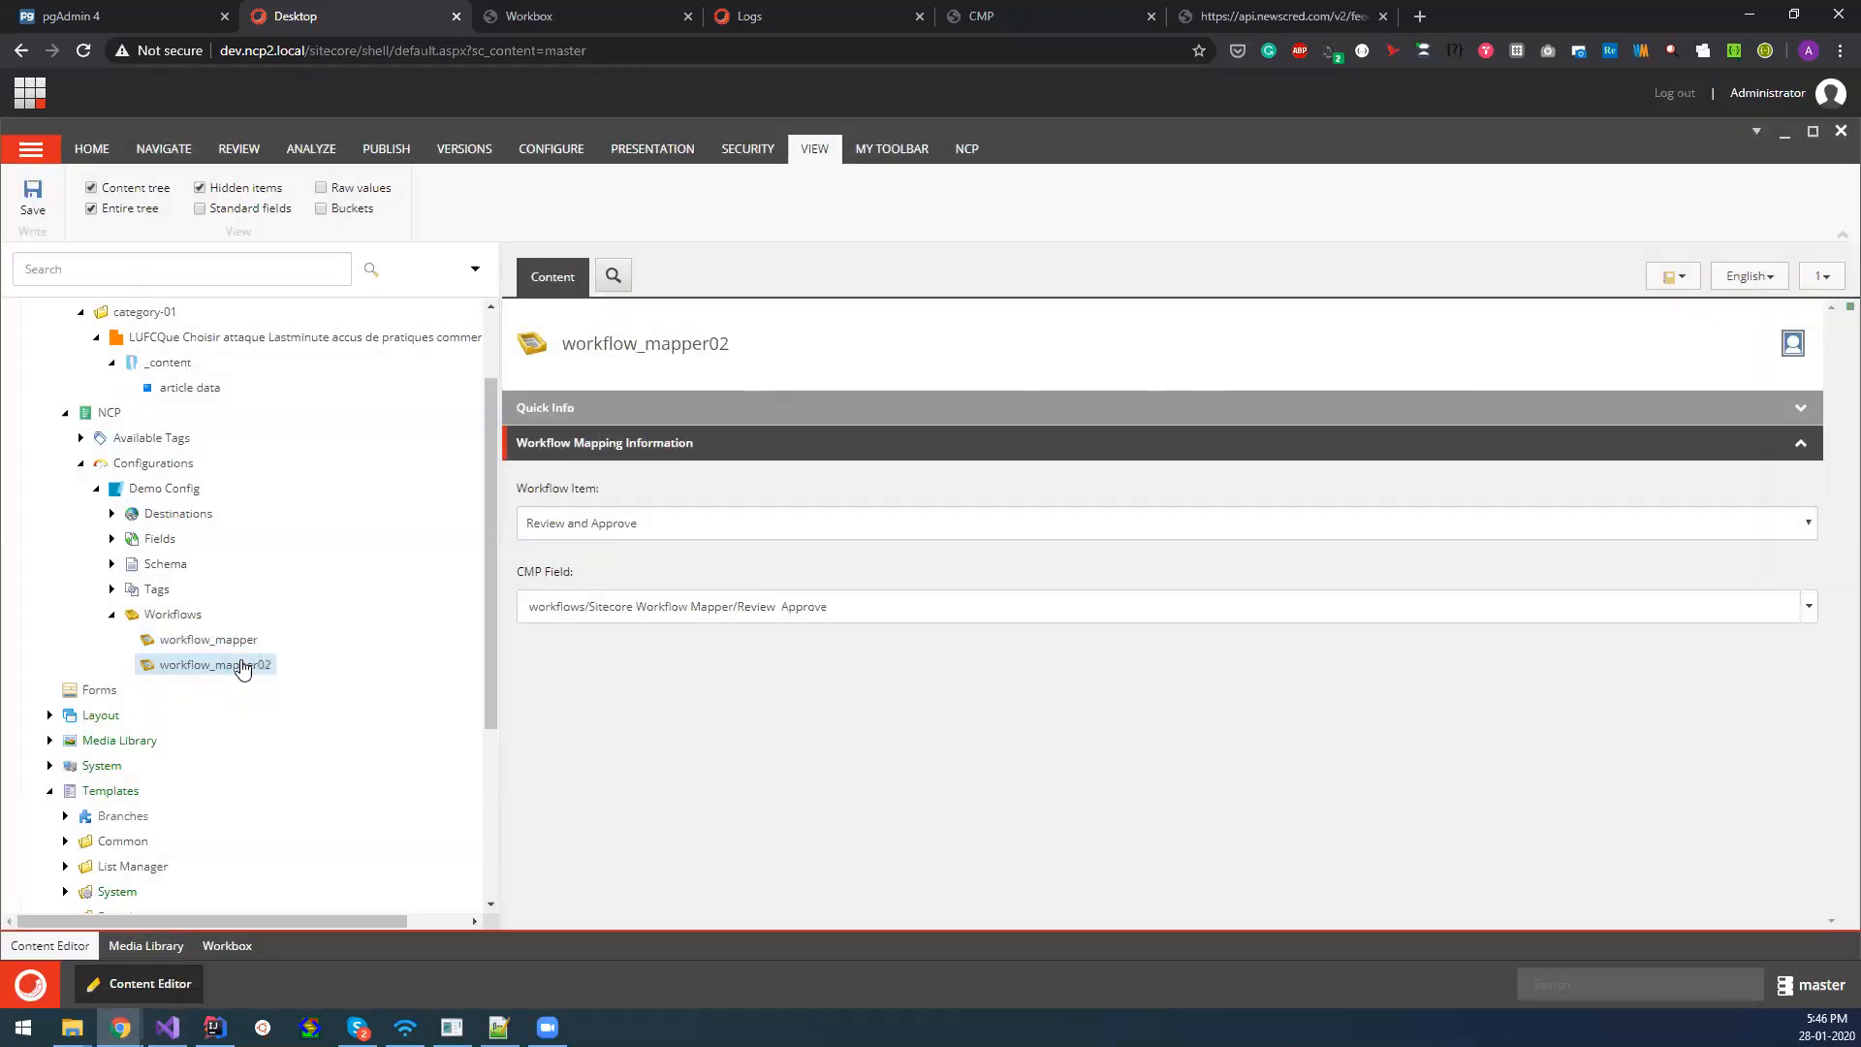
Set workflow_mapper02's Workflow Item to Publish and its CMP Field to workflows/Sitecore Workflow Mapper/Publish, and save the item.
click(710, 528)
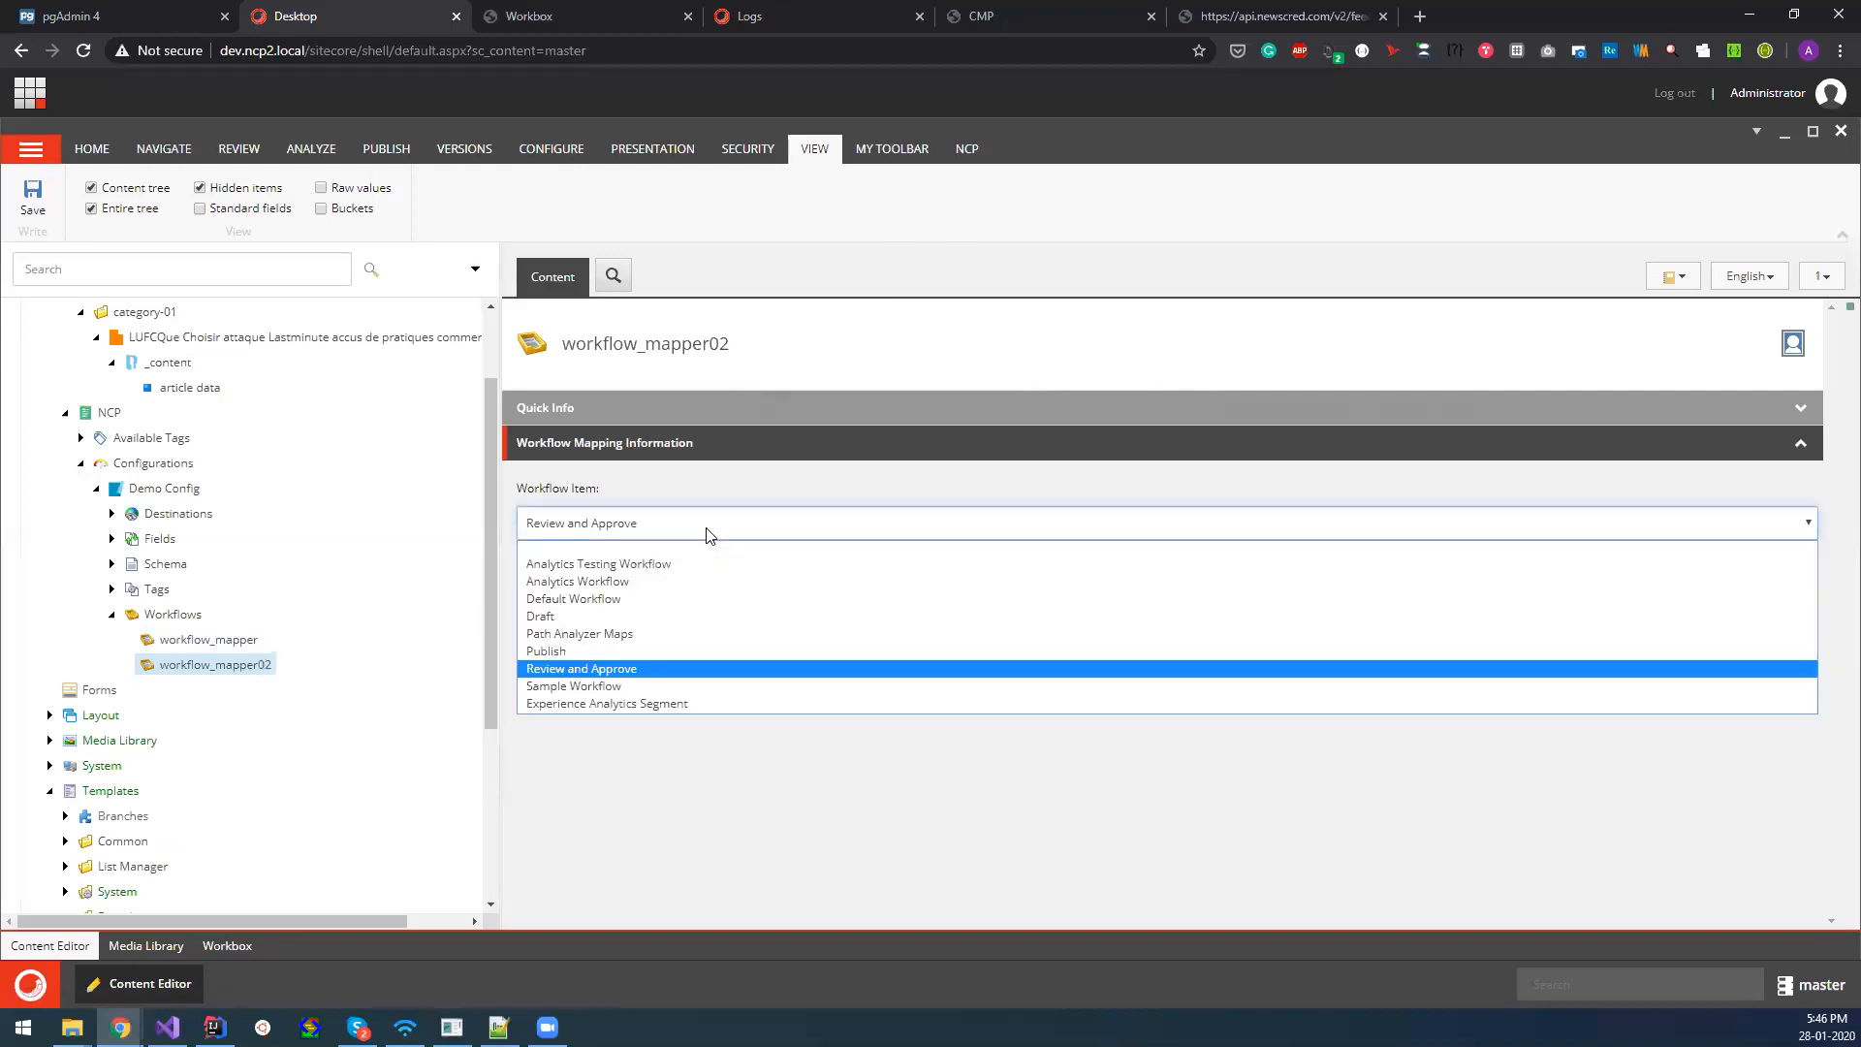
click(580, 651)
click(915, 605)
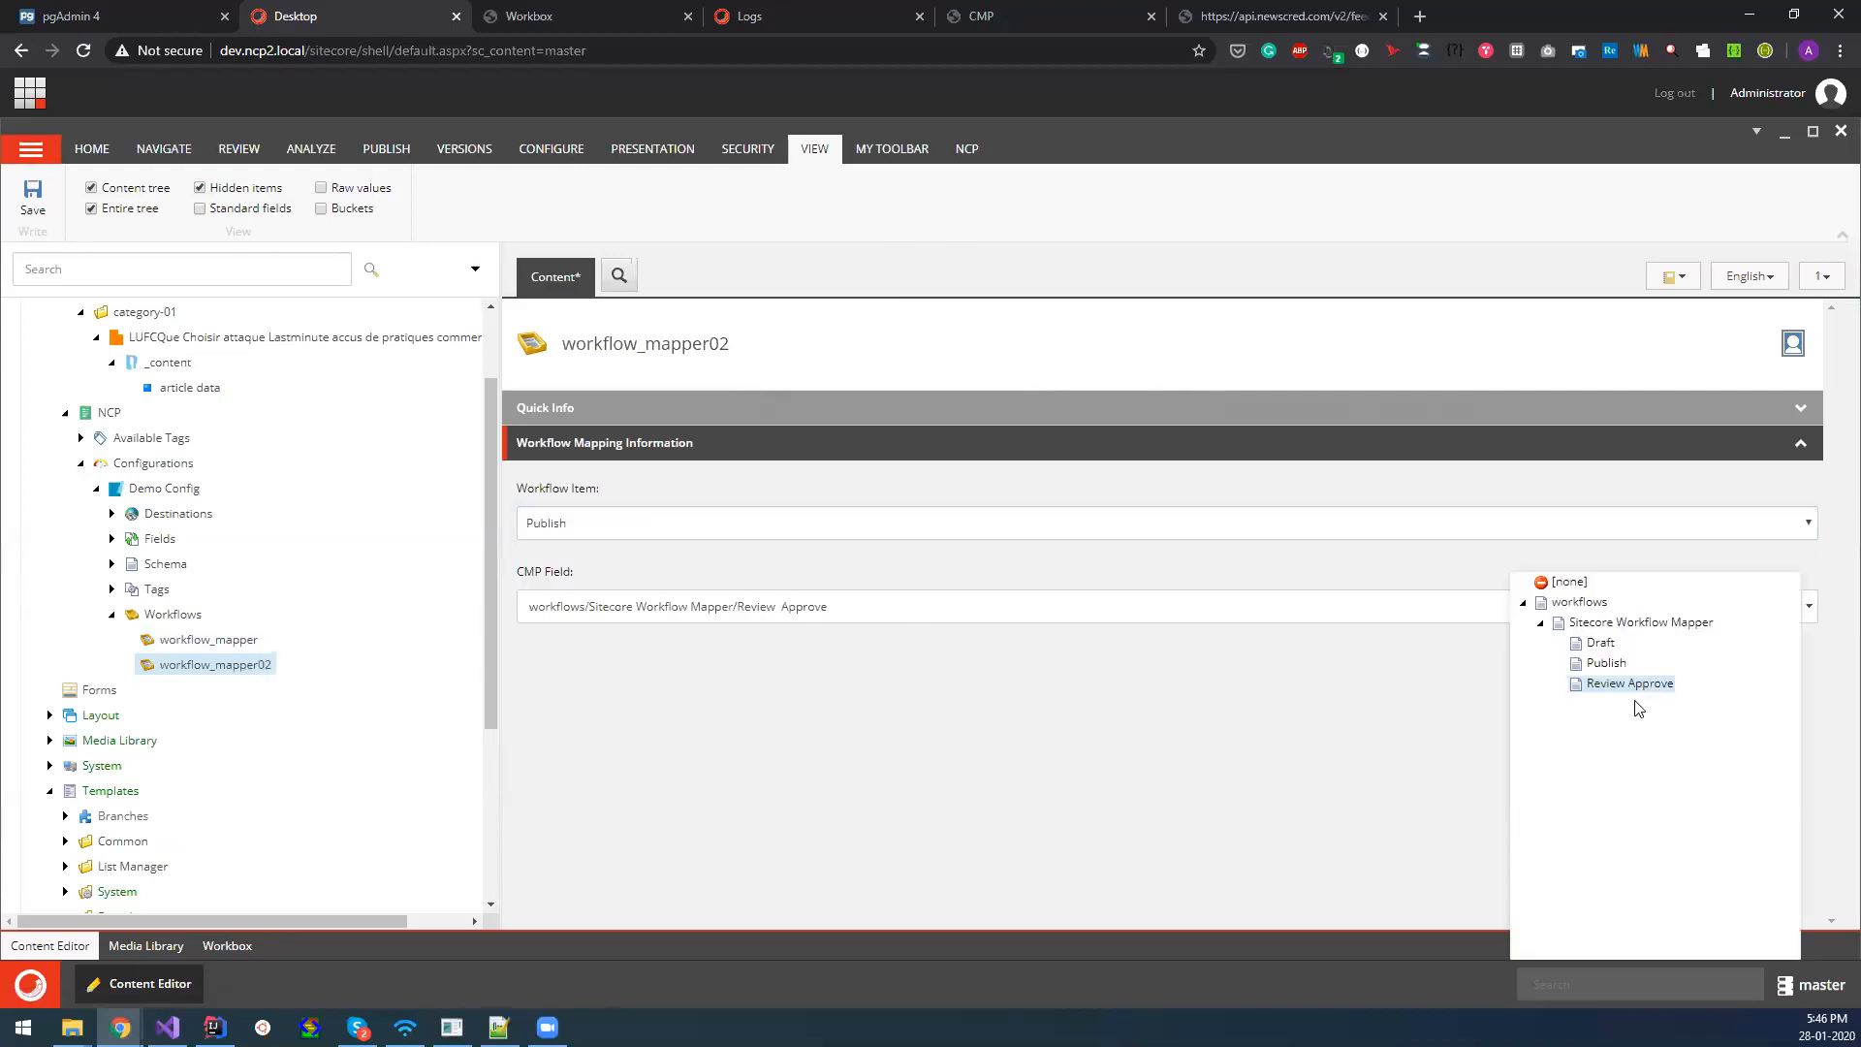
click(1611, 670)
click(33, 198)
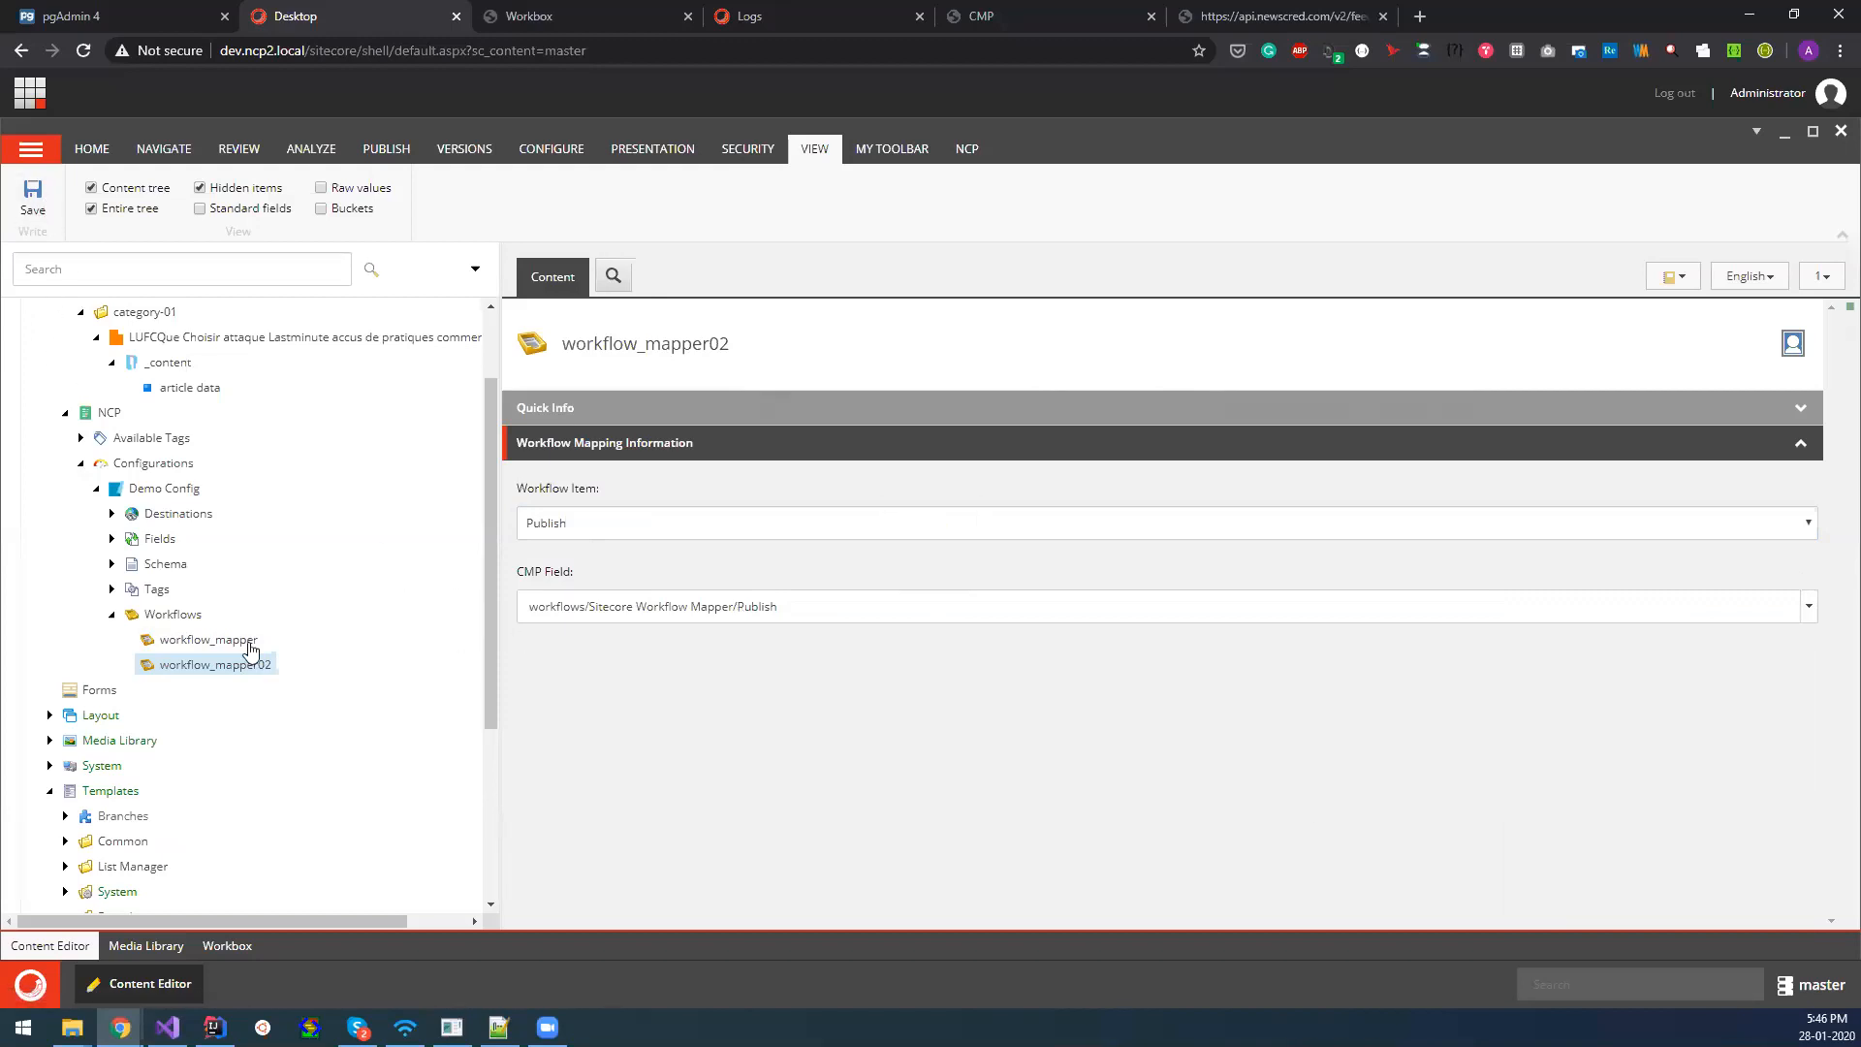
Collapse Workflows and synchronize the Demo Config configuration with CMP to pull its updates.
click(112, 615)
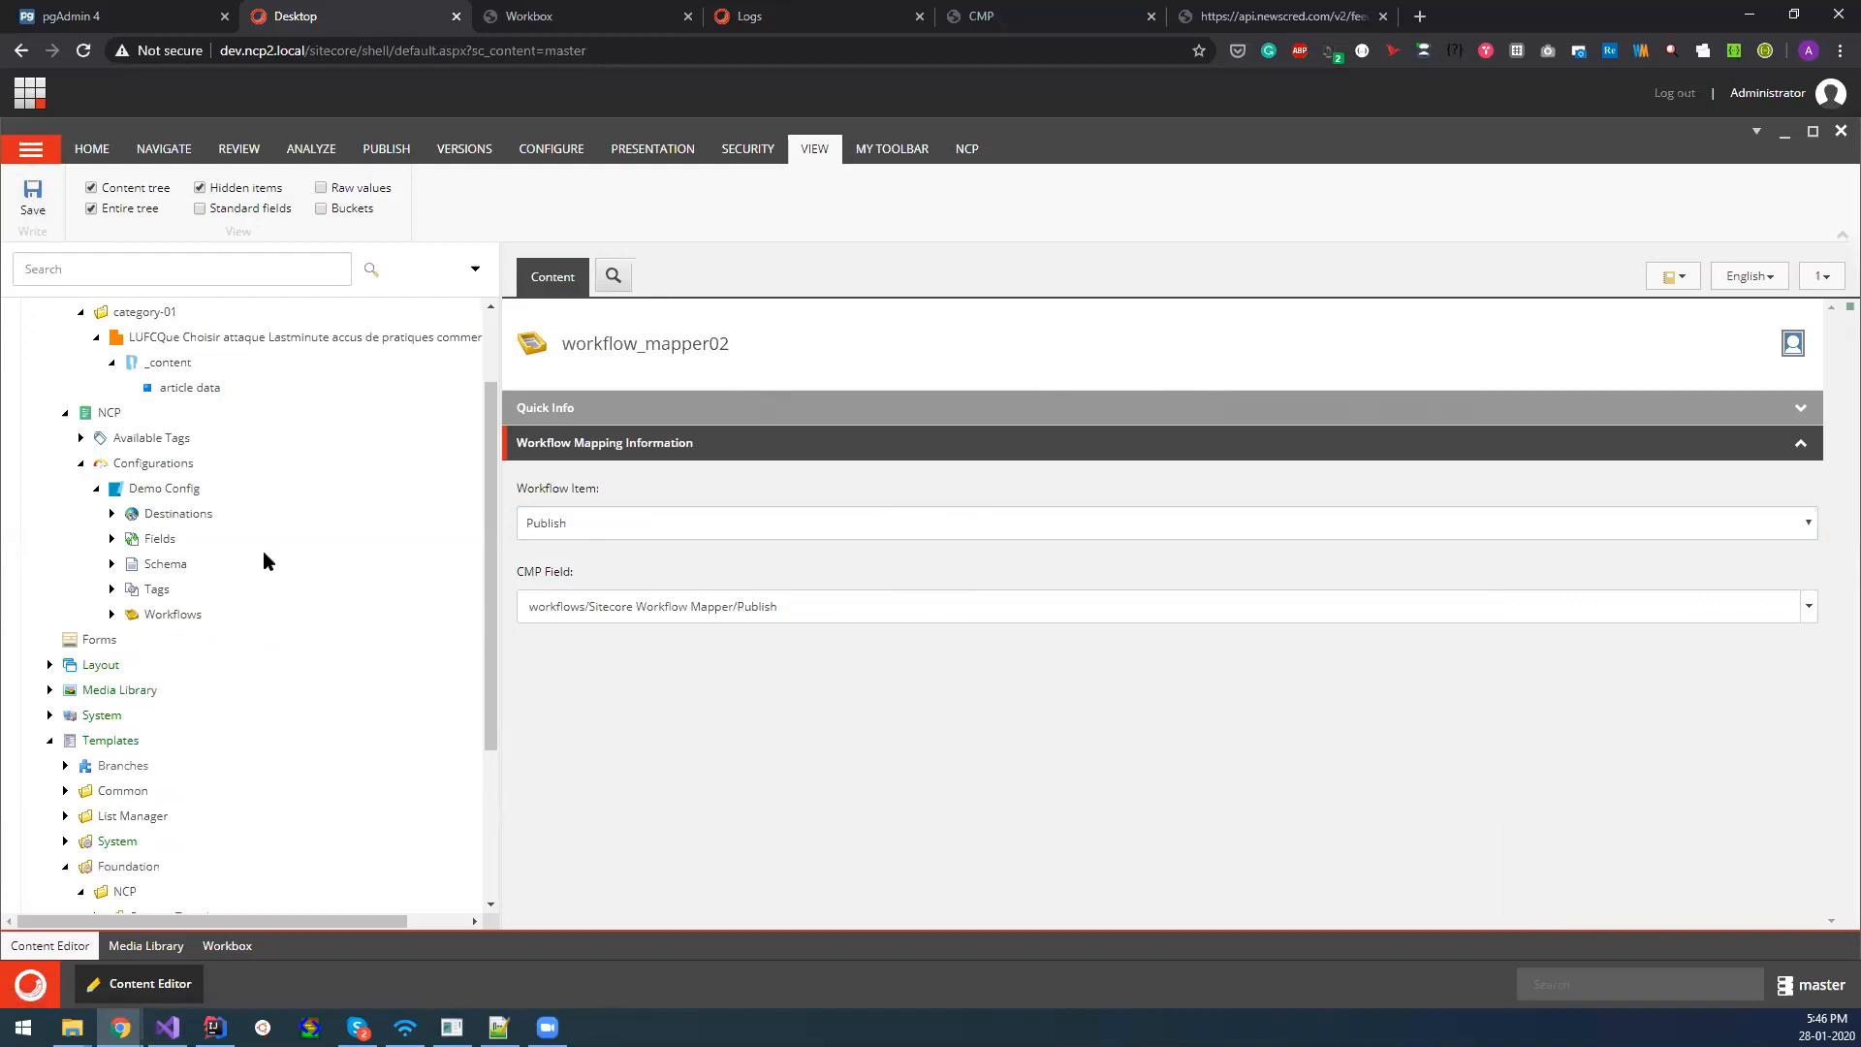
scroll(205, 571, up, 1)
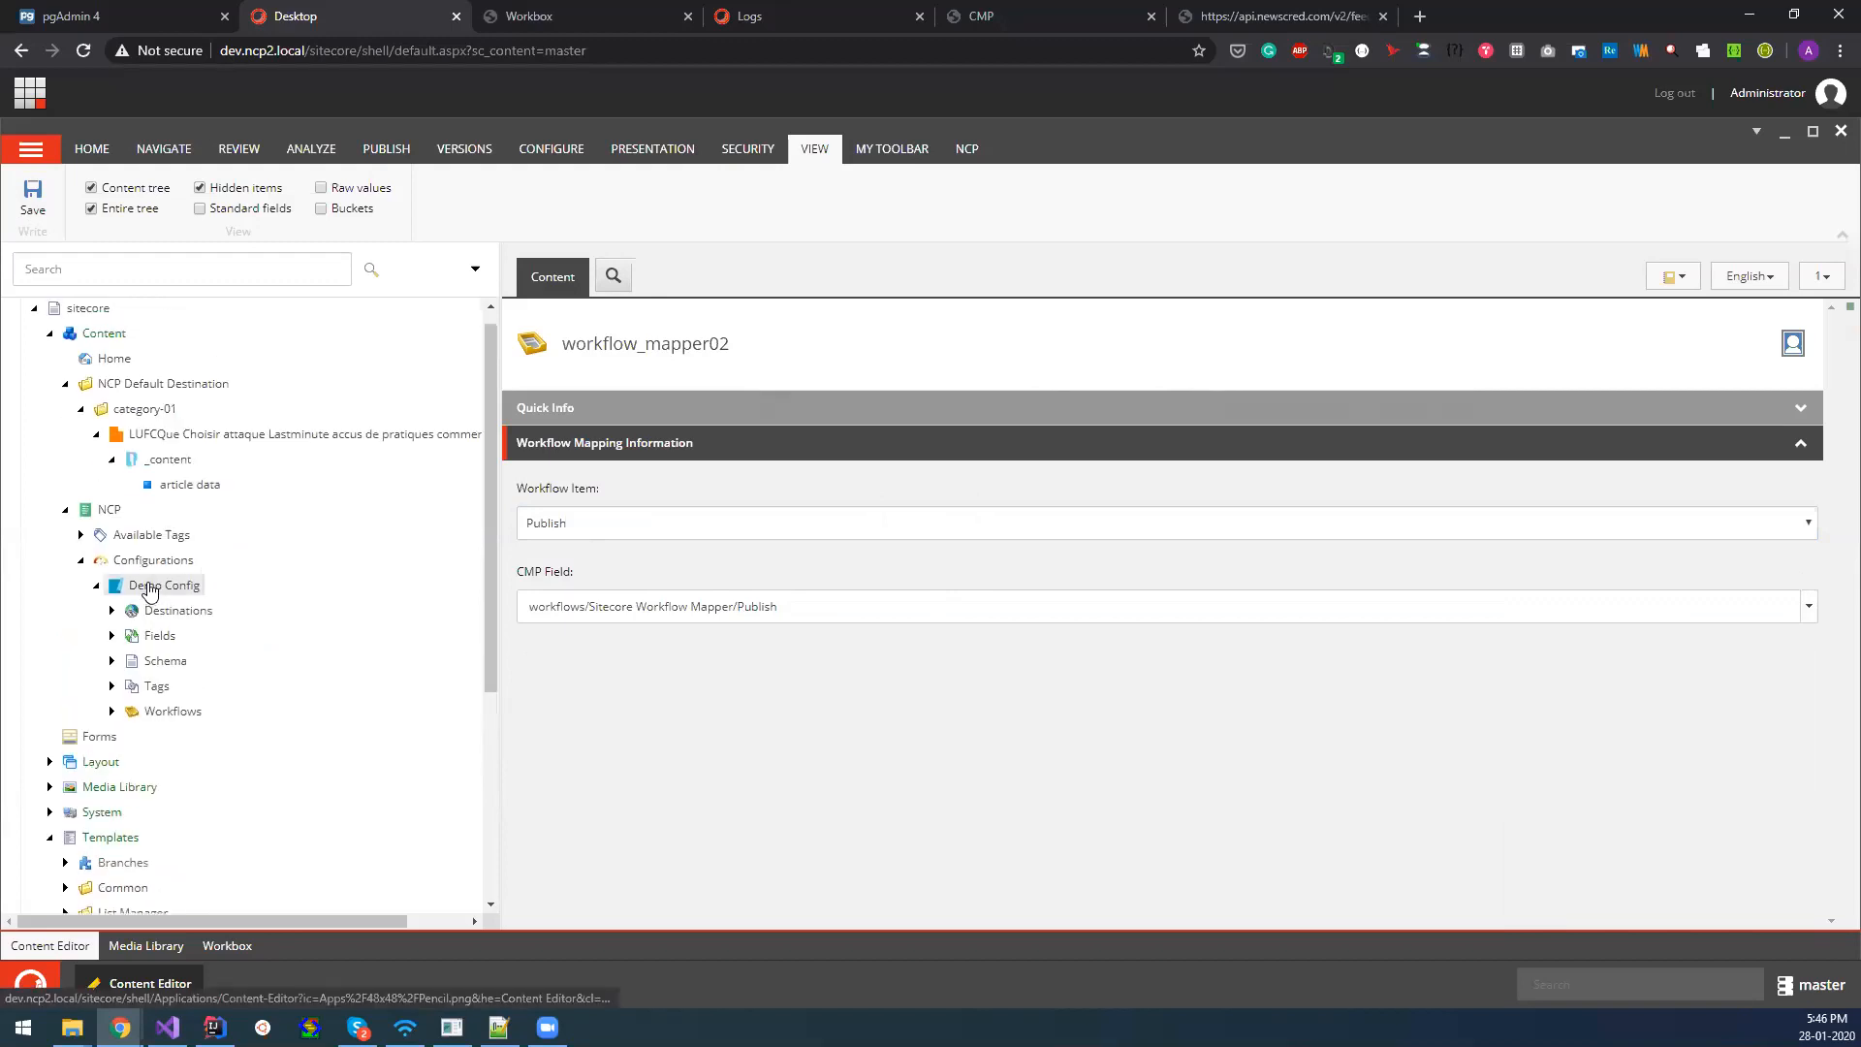
click(148, 588)
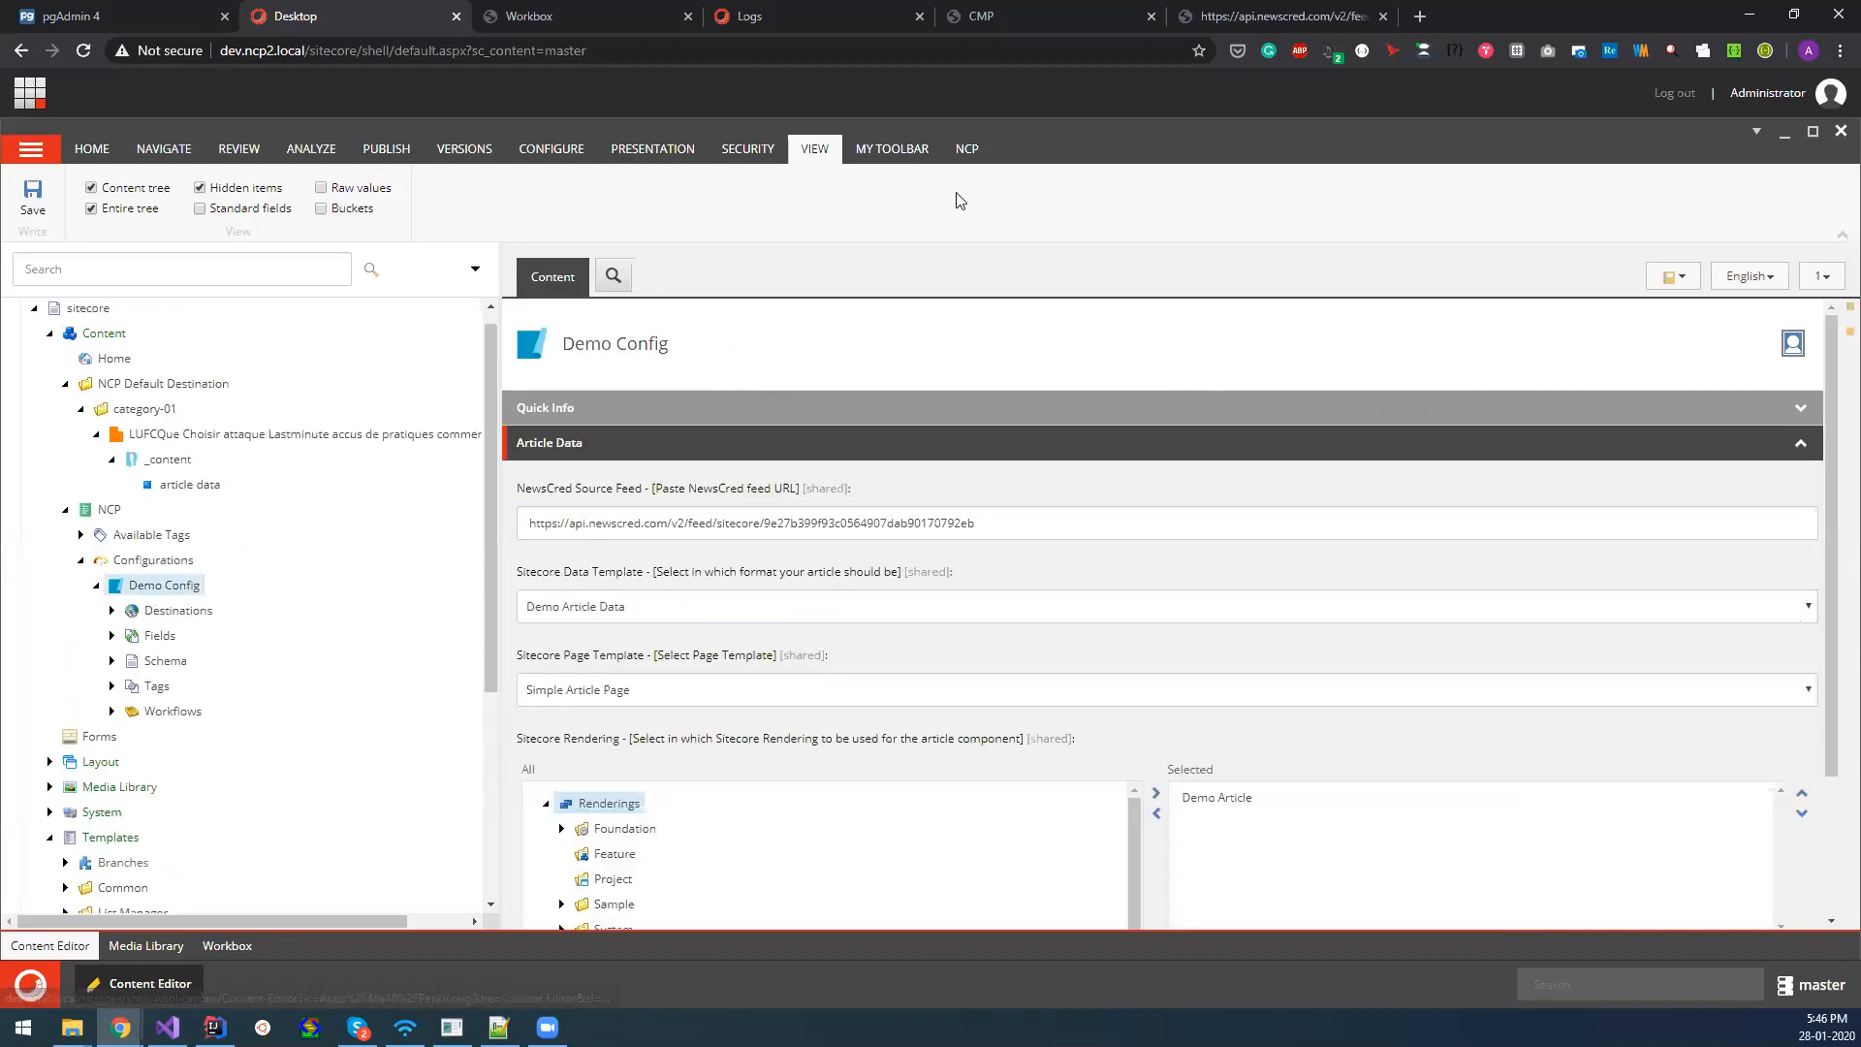
click(959, 160)
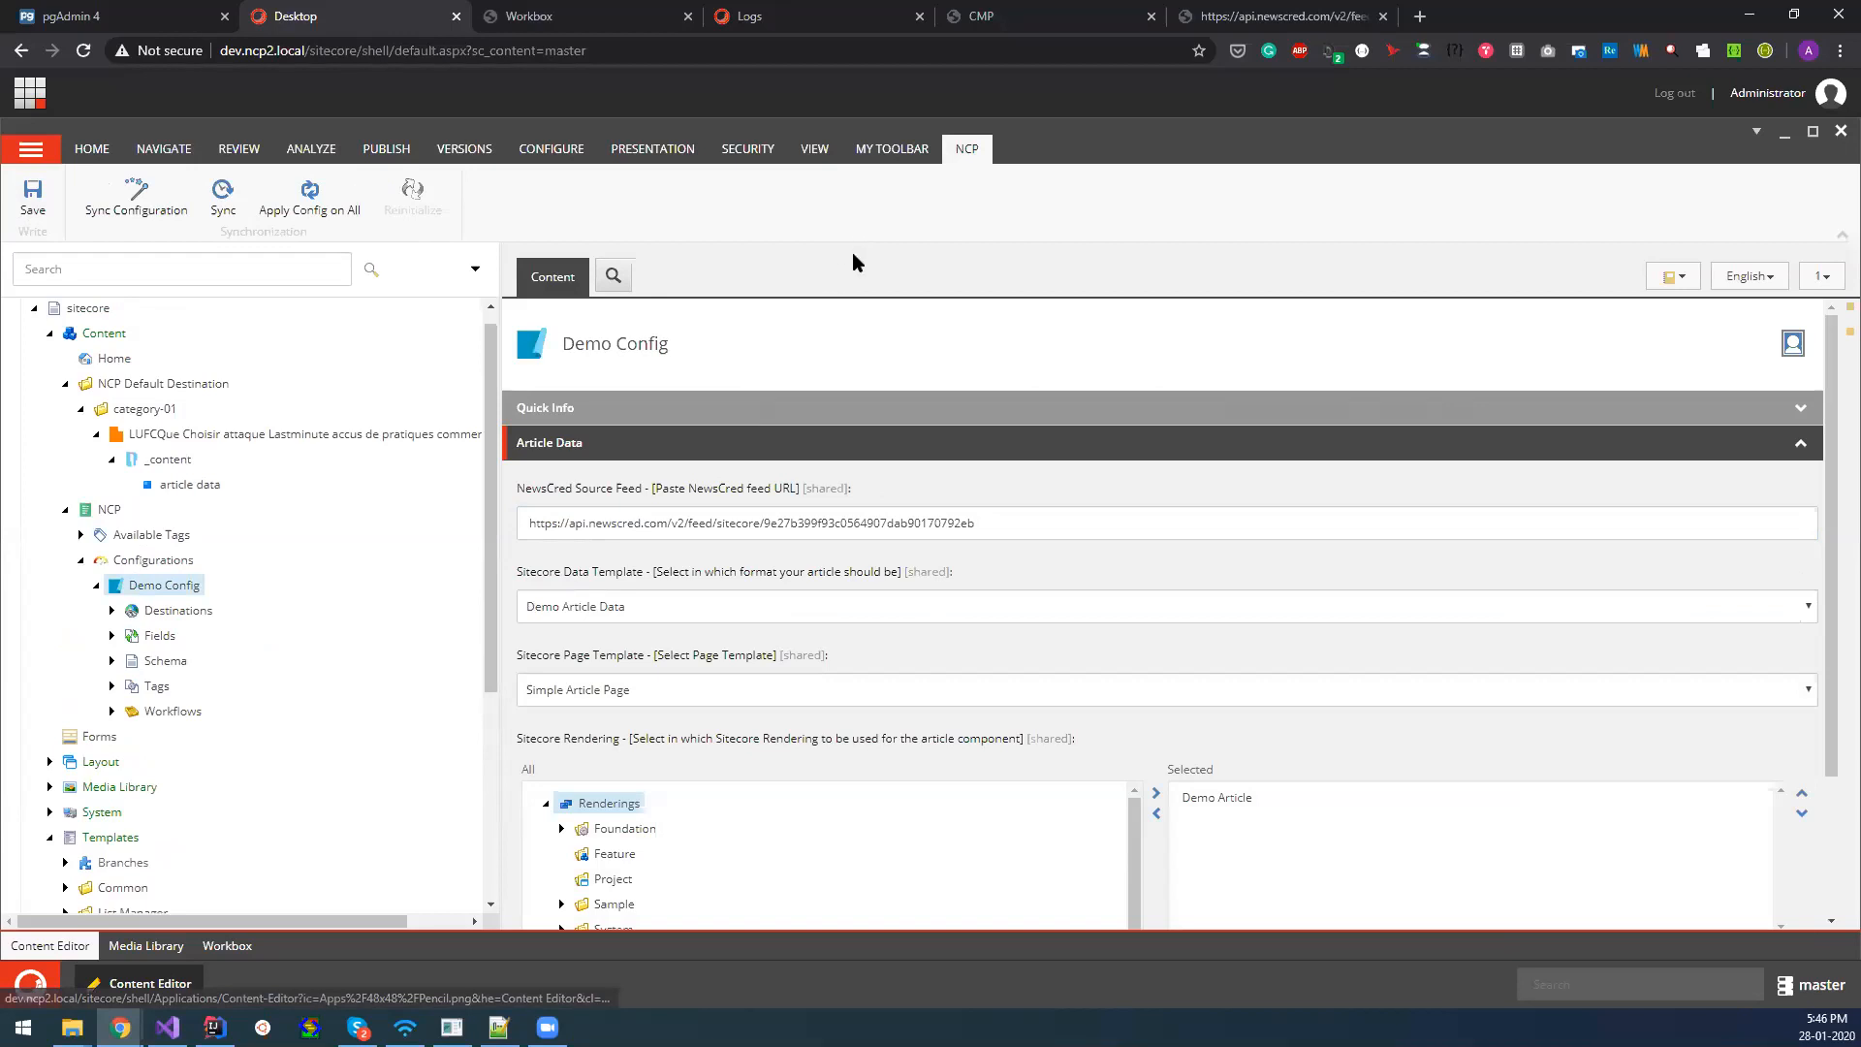
click(225, 230)
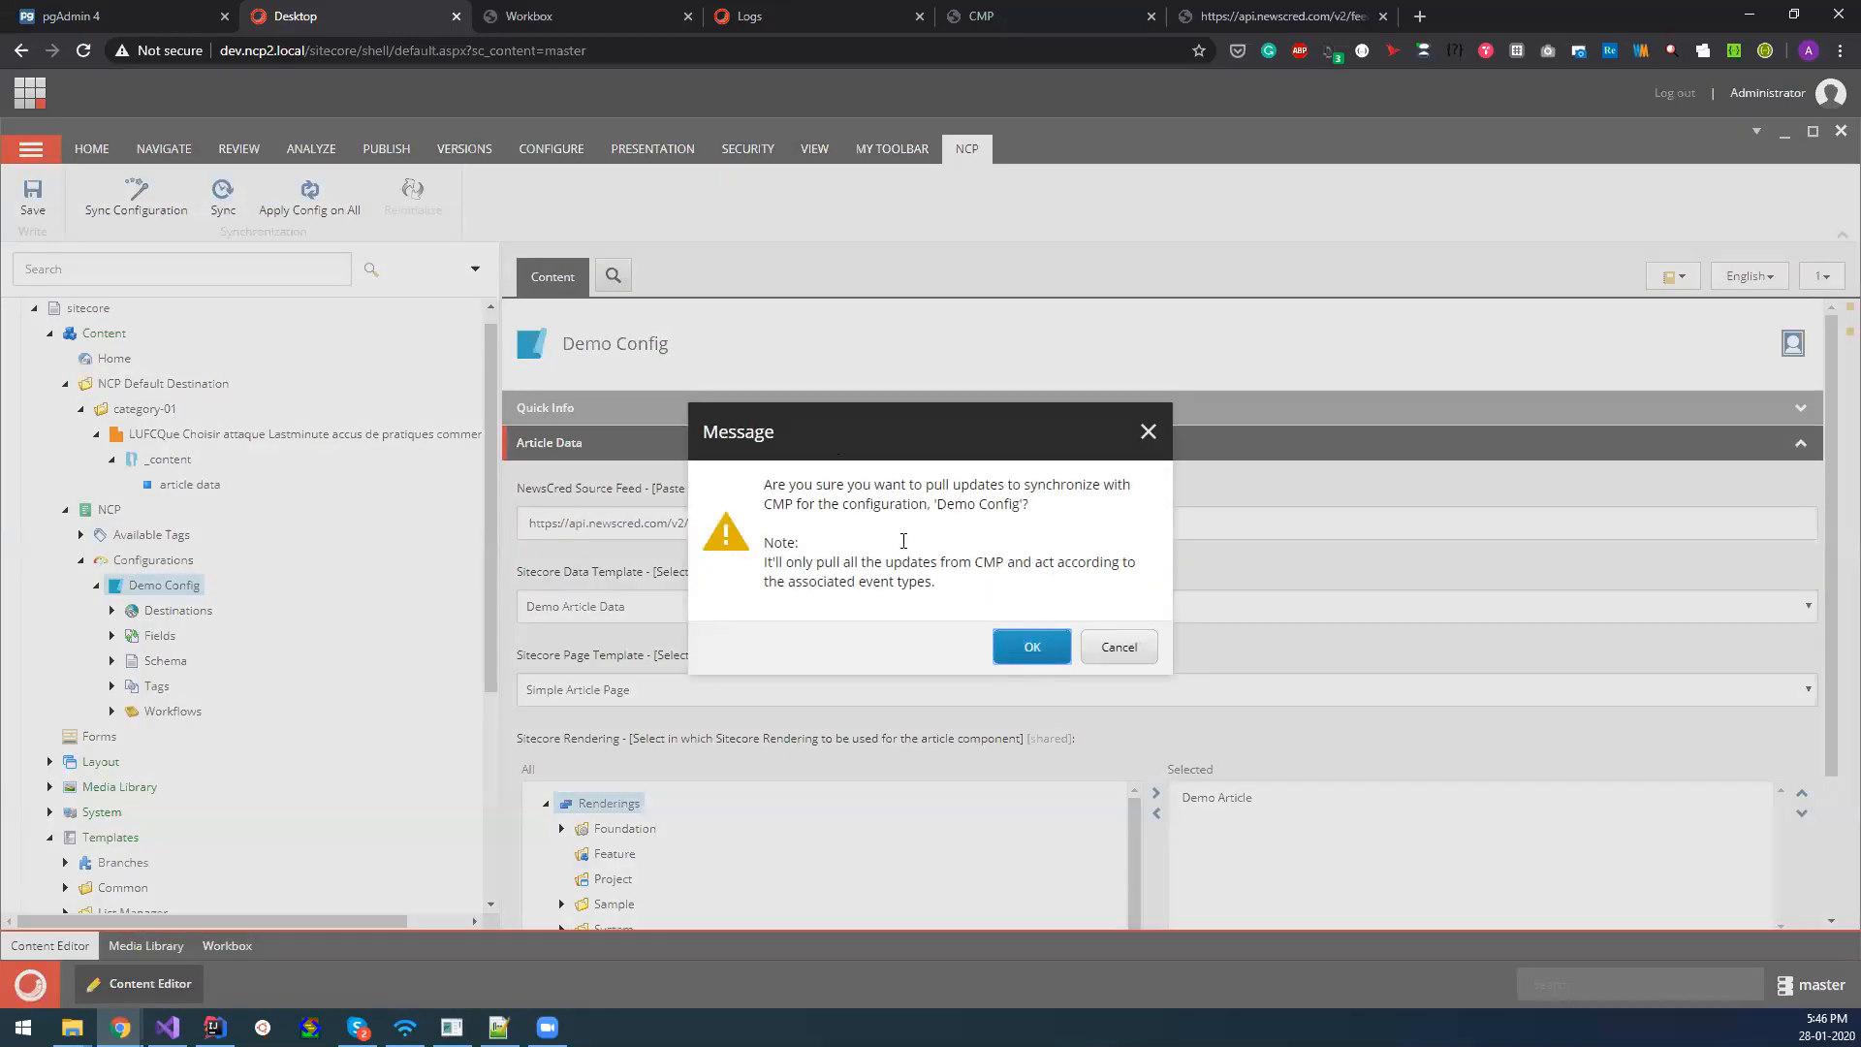
click(1032, 649)
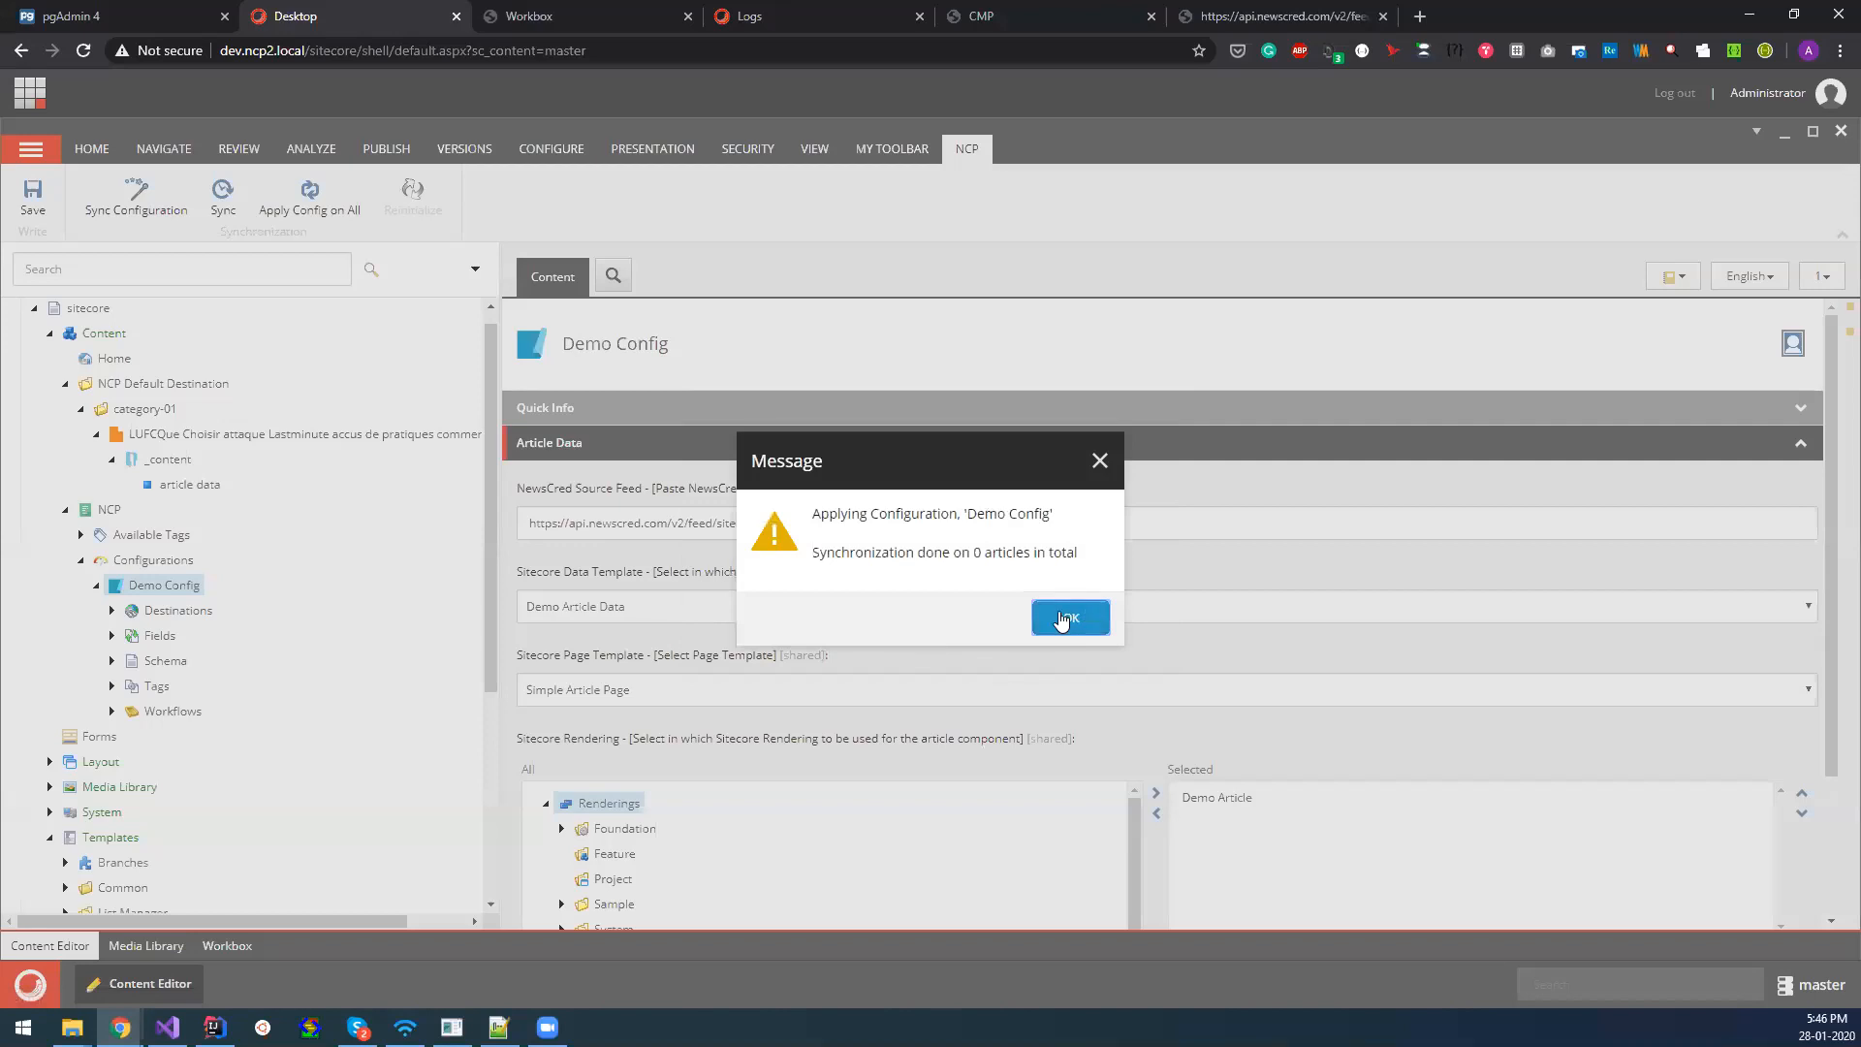
click(1061, 620)
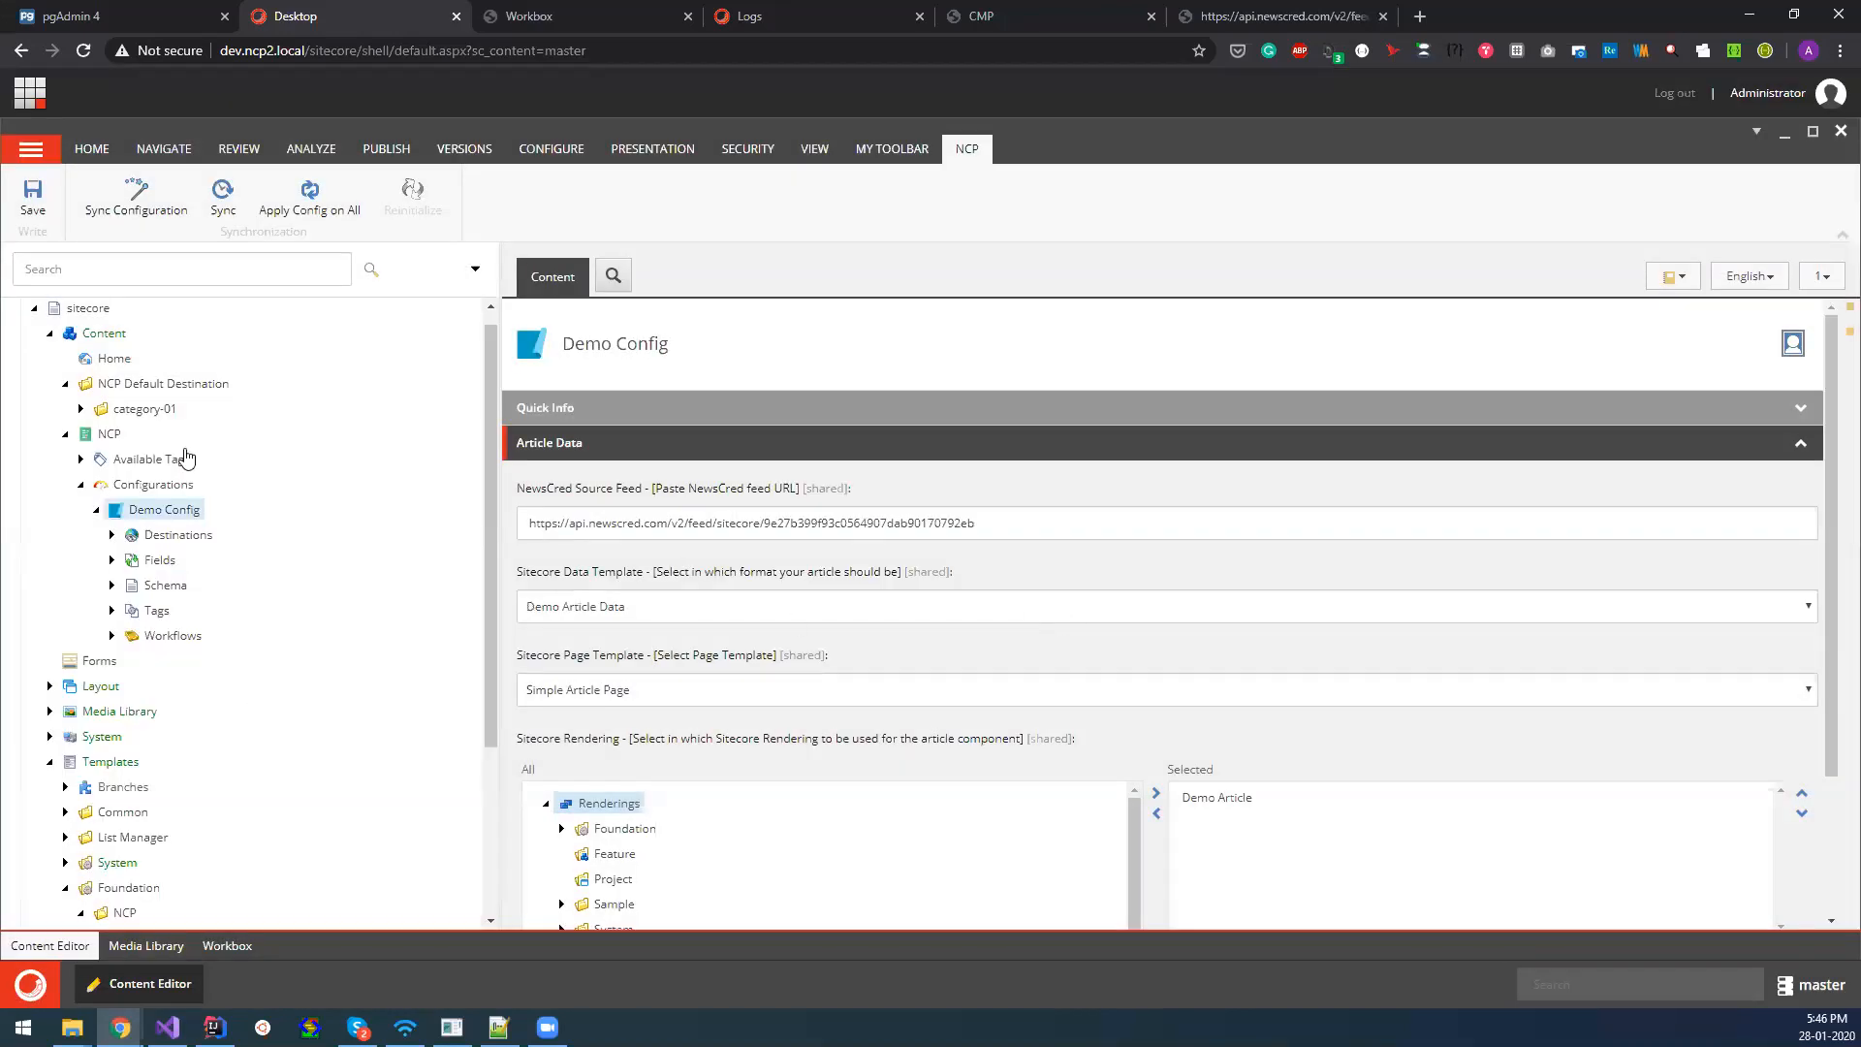
Examine the article data of the Englands Broad article under category-01, collapse the article, and switch to the Workbox.
click(82, 410)
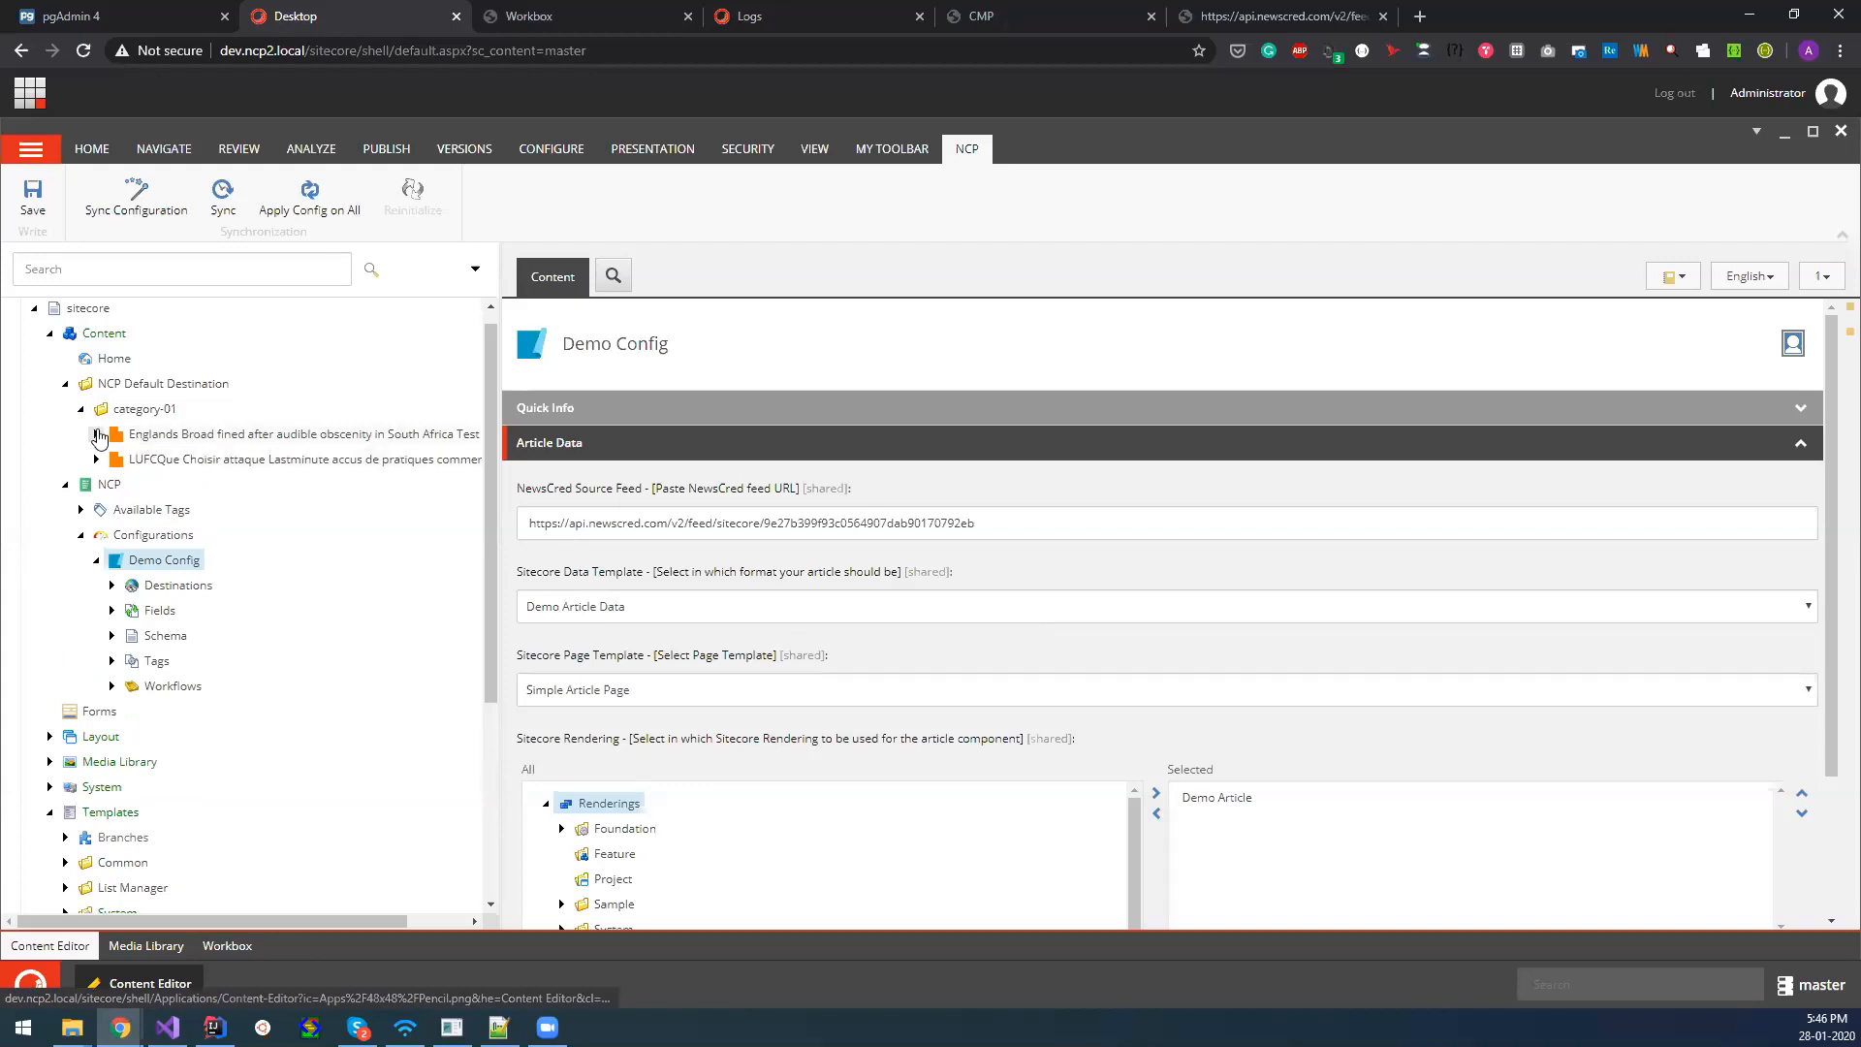
click(96, 434)
click(112, 460)
click(186, 484)
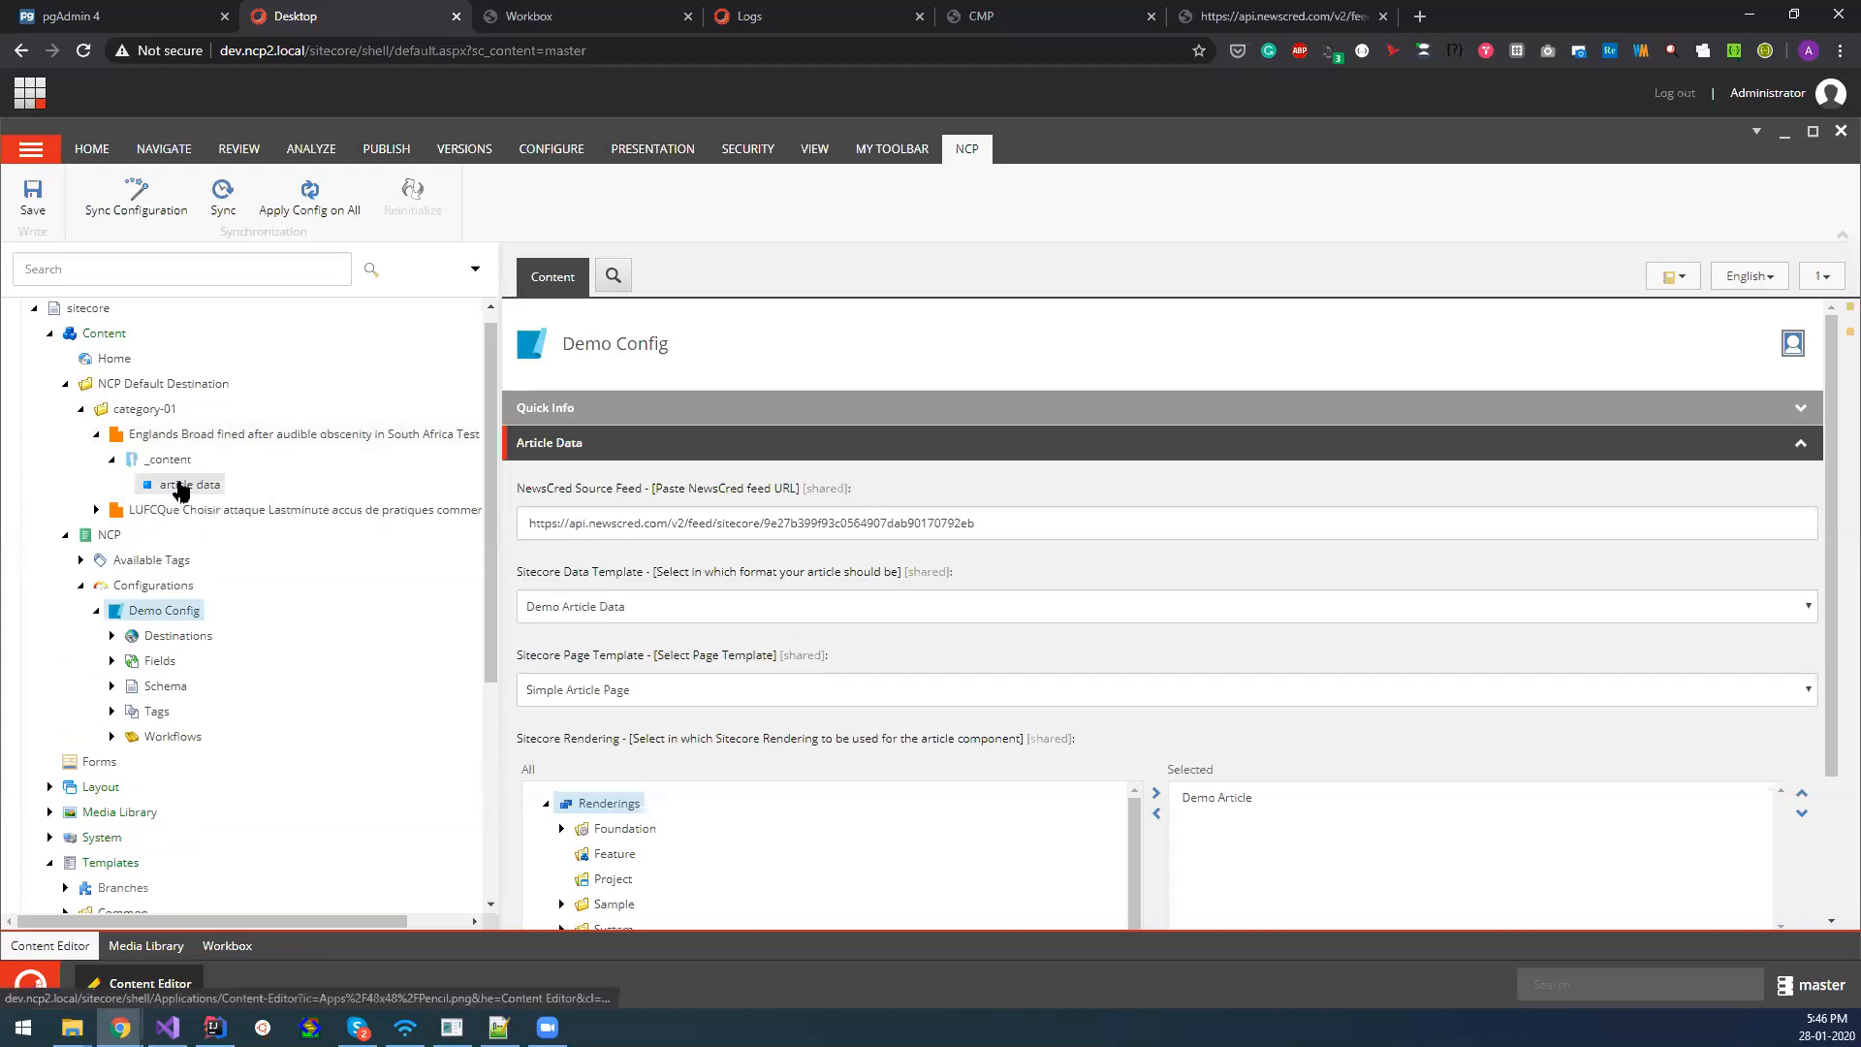
scroll(908, 720, down, 6)
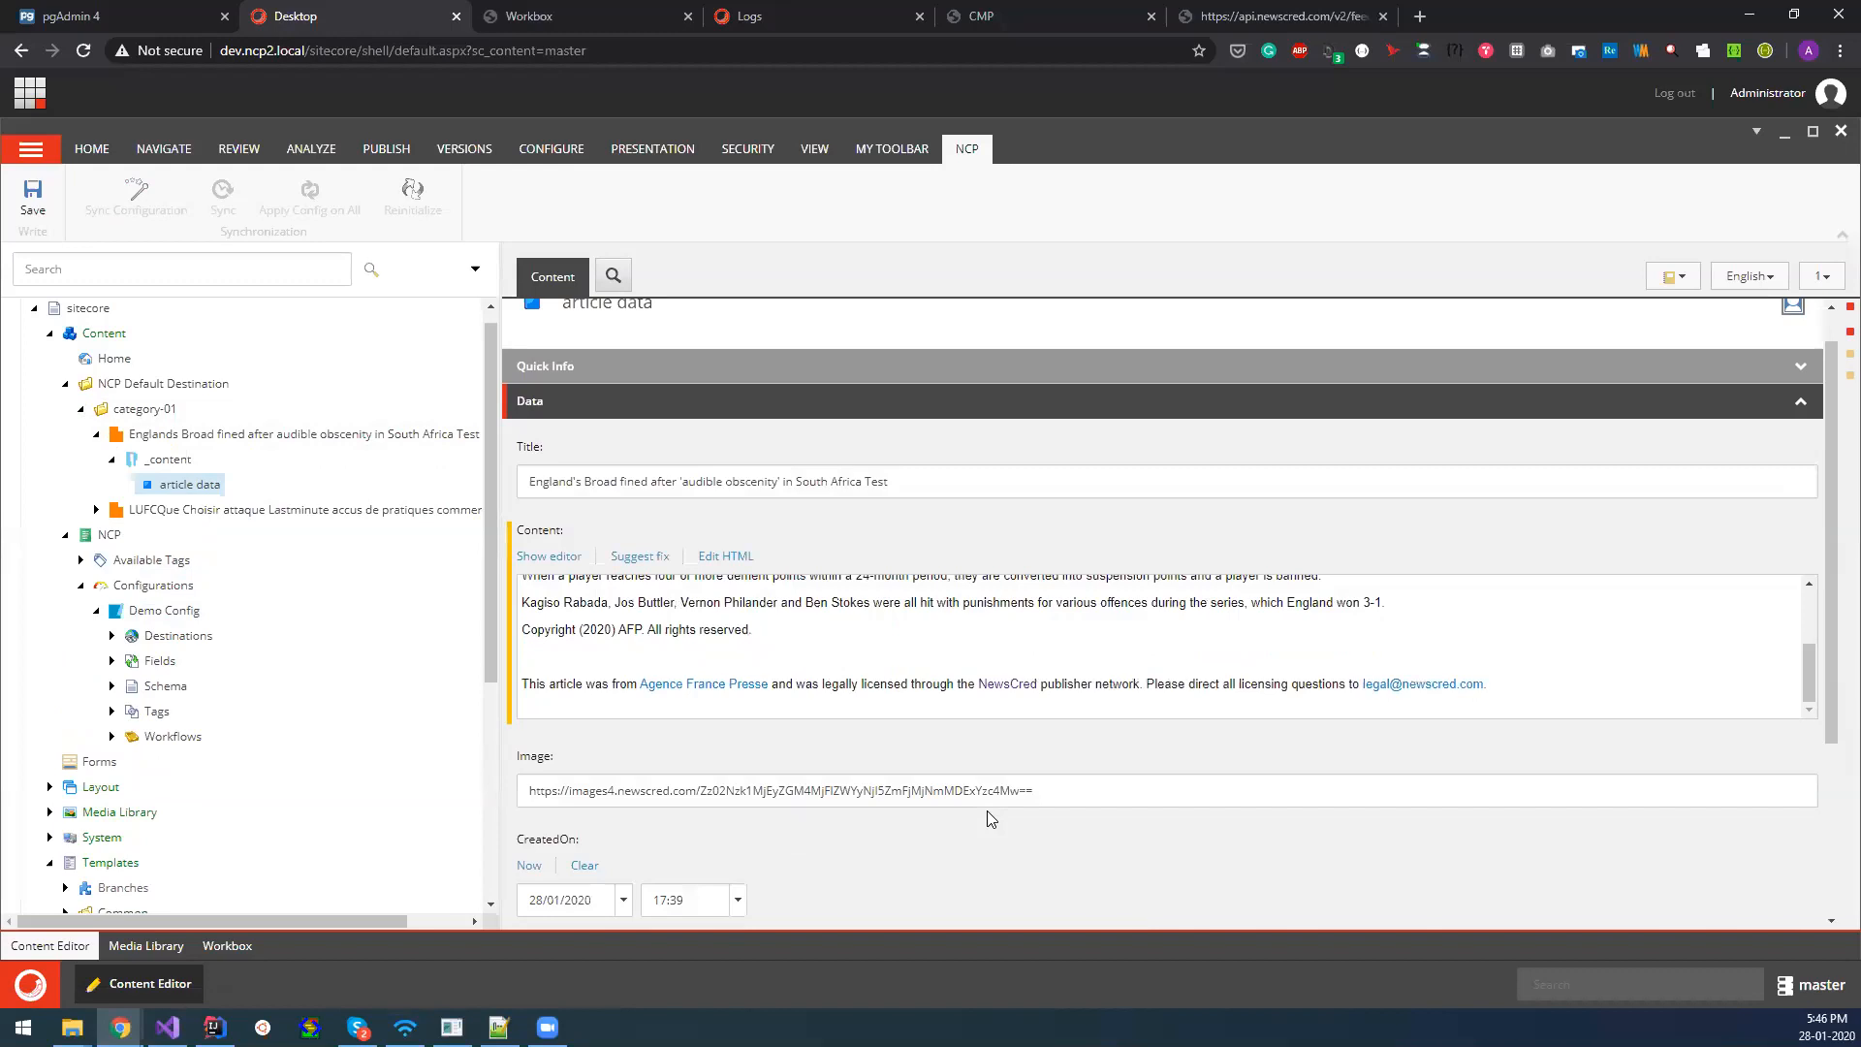
click(545, 718)
scroll(844, 742, up, 4)
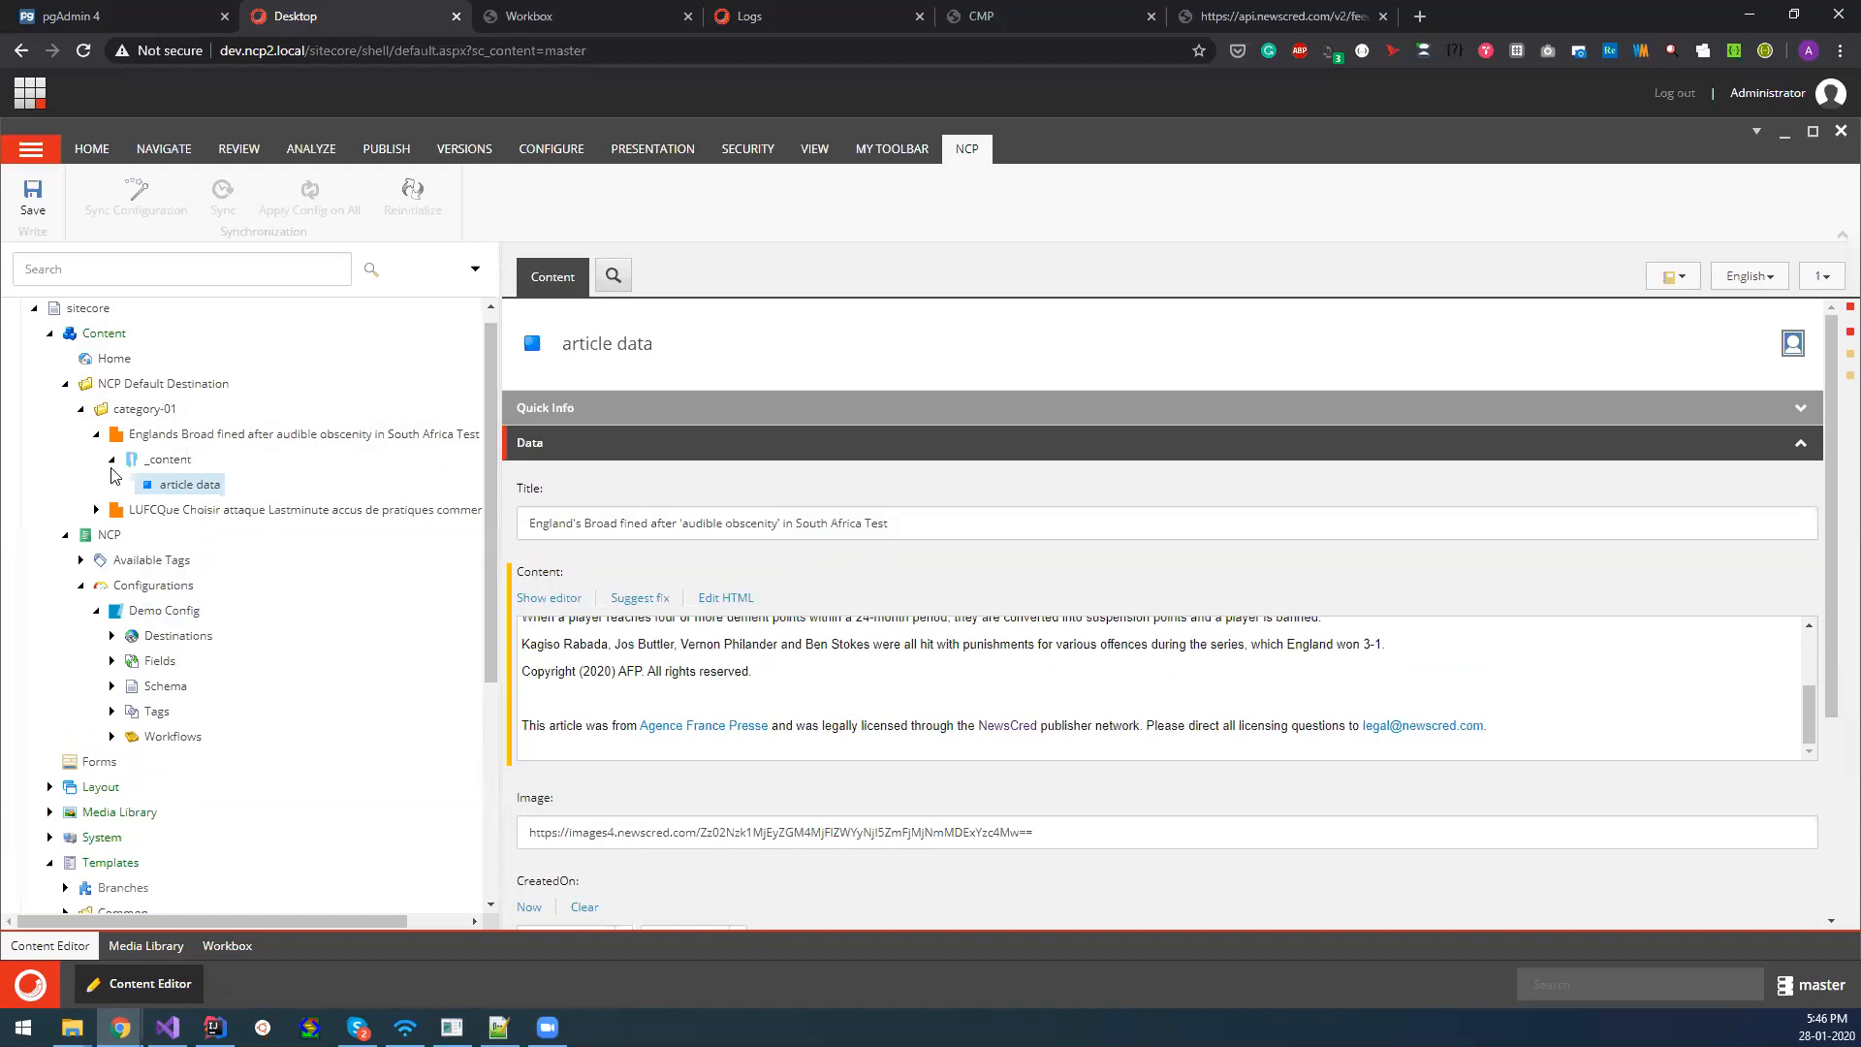
click(96, 433)
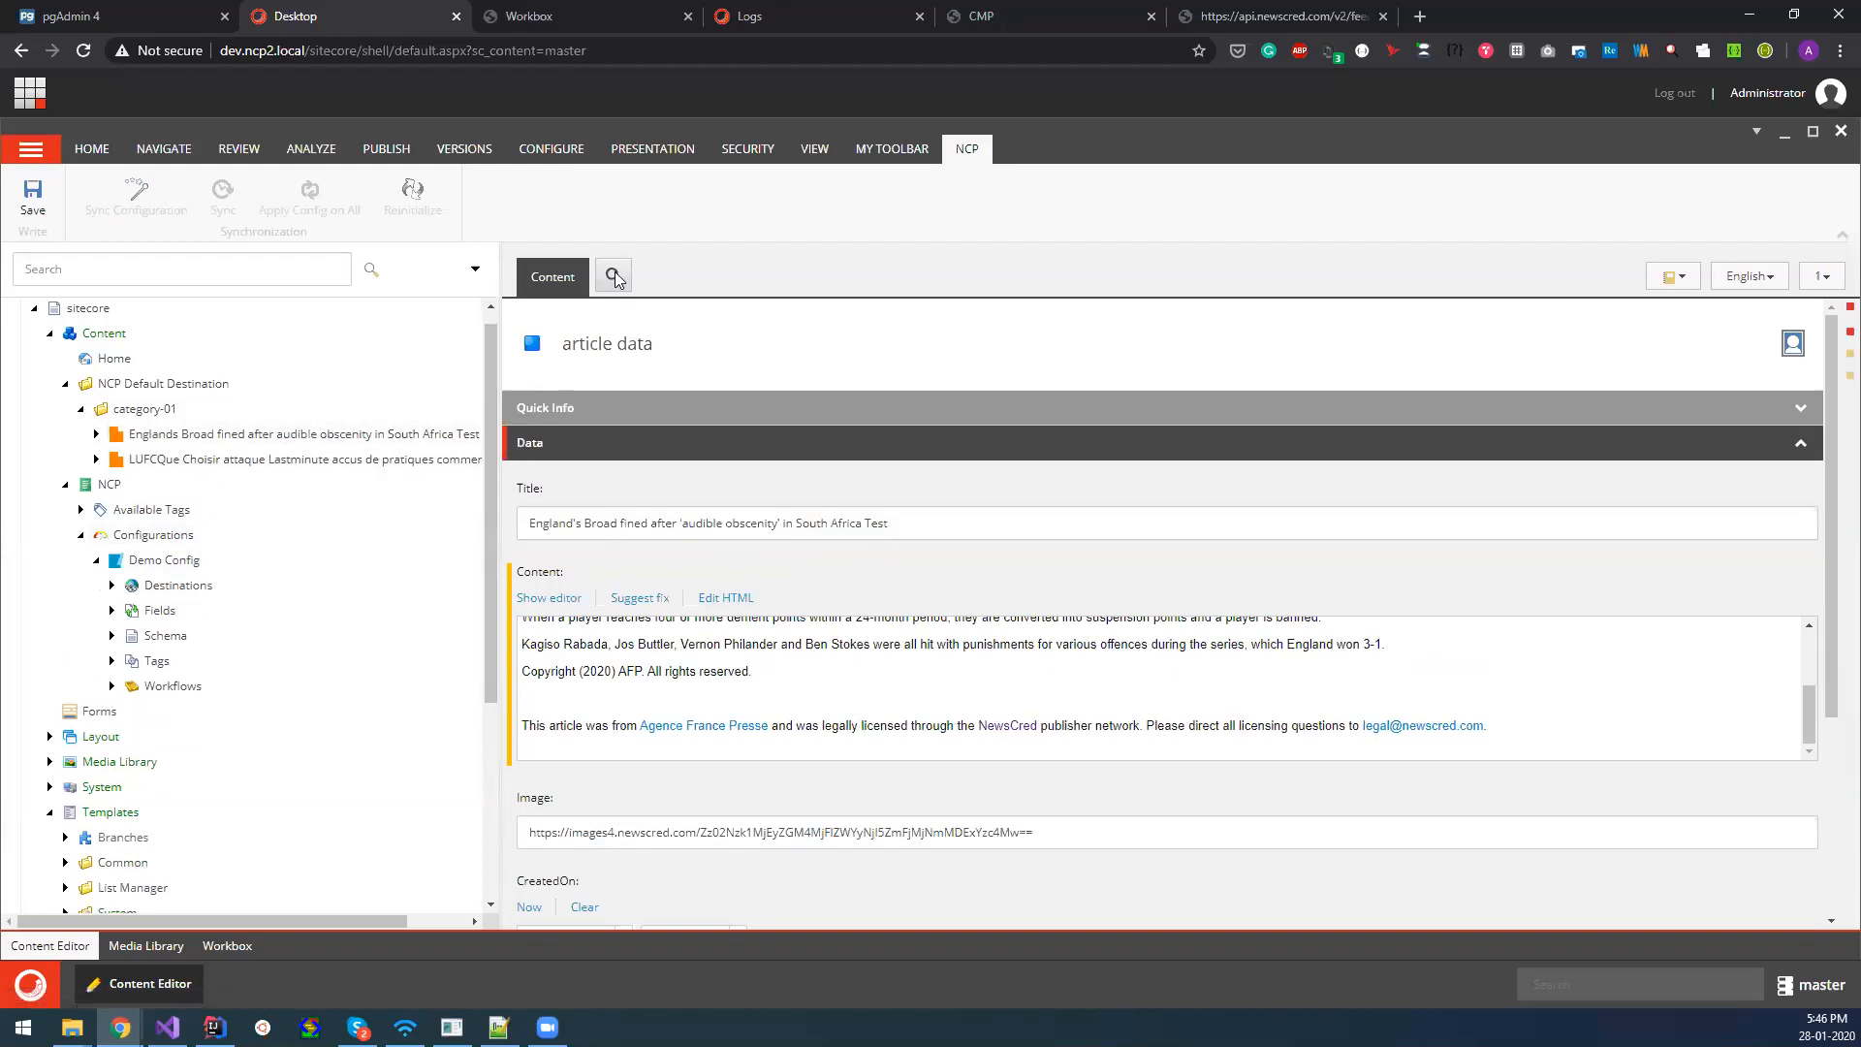
click(557, 18)
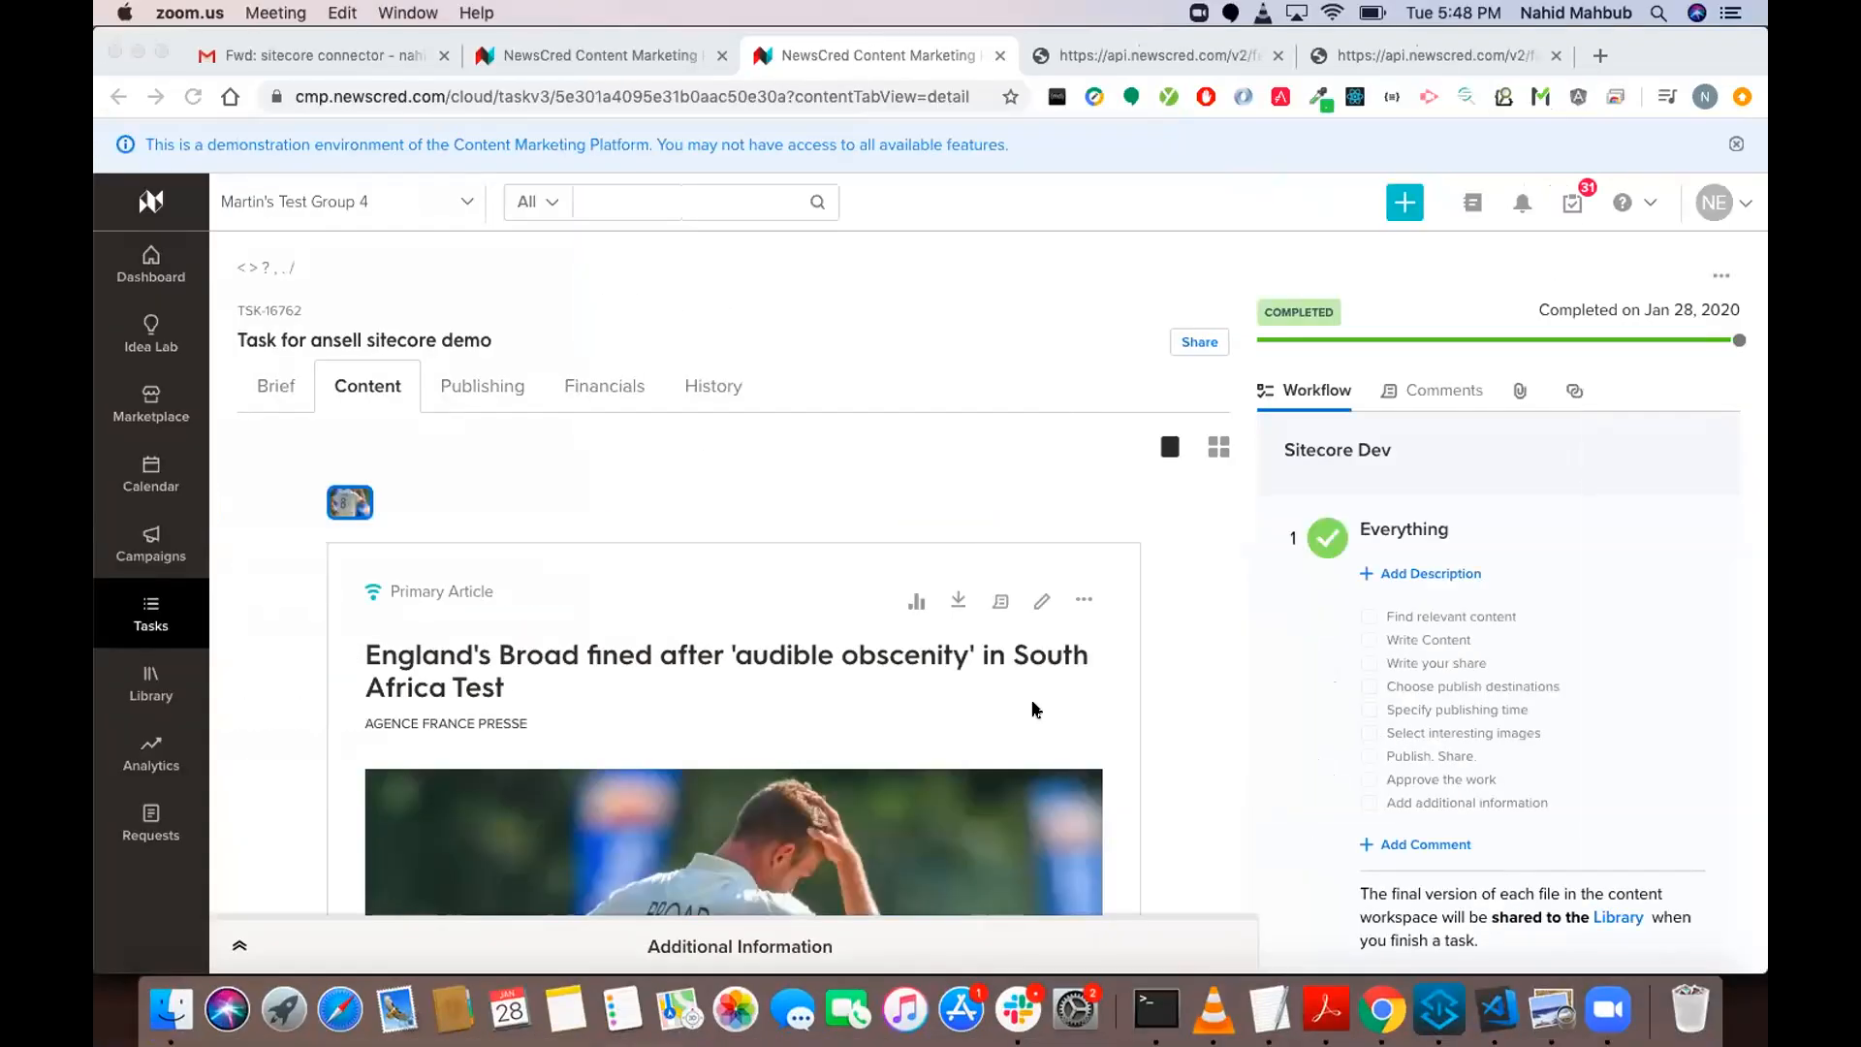
Review the primary article of the ansell sitecore demo task in NewsCred CMP, including the Sitecore page link below it.
scroll(1034, 709, down, 10)
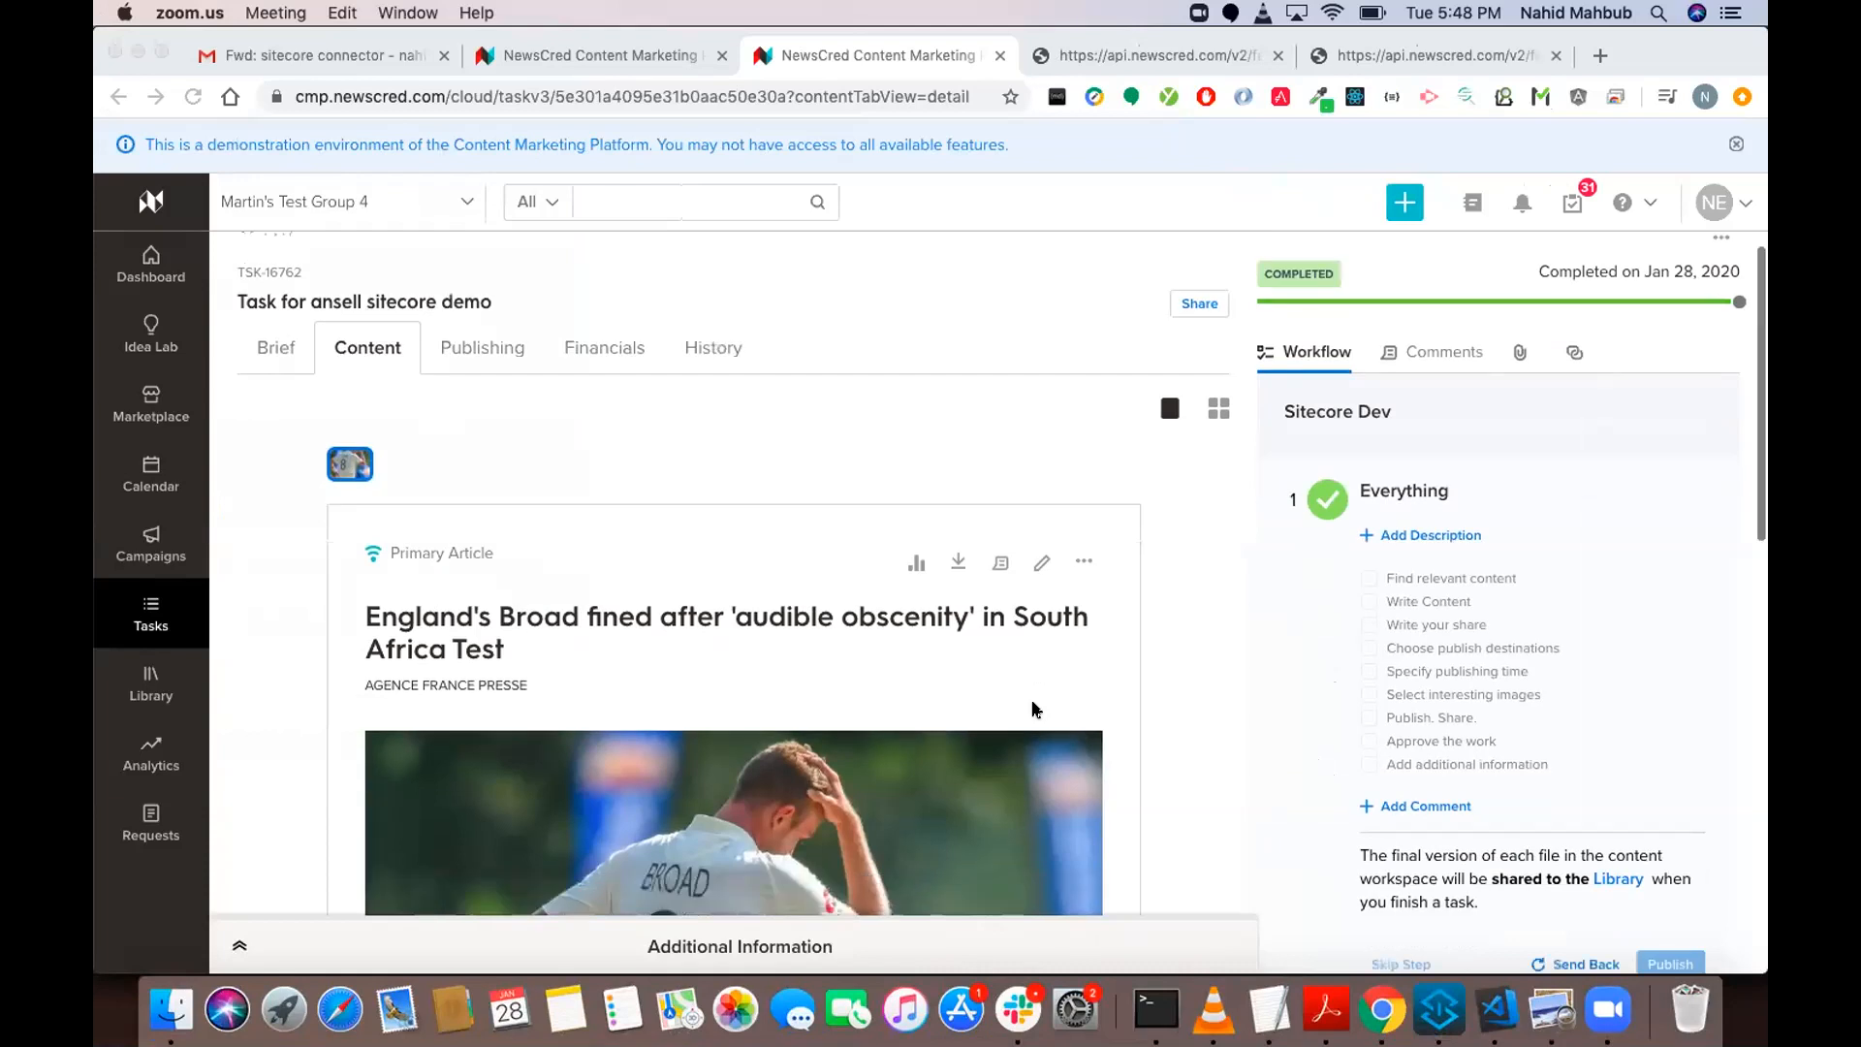
scroll(1033, 710, down, 4)
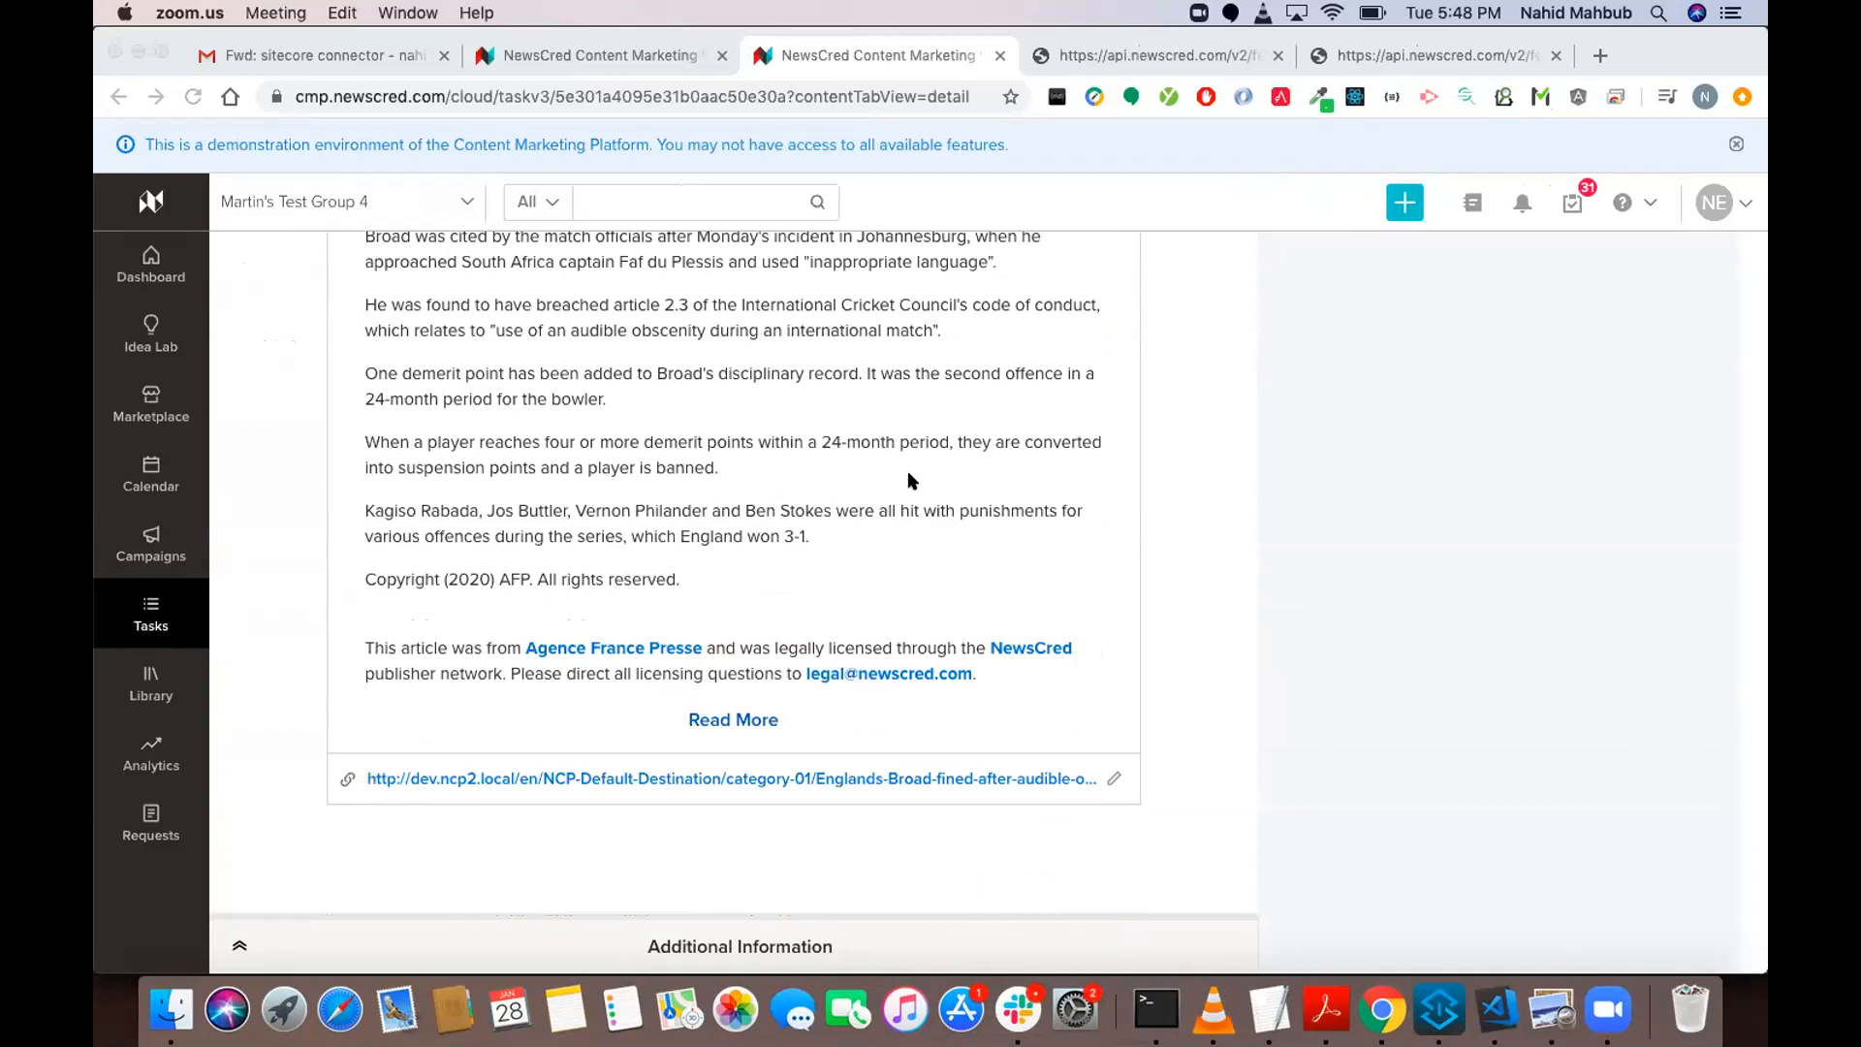
scroll(909, 475, up, 3)
scroll(909, 480, up, 5)
scroll(970, 426, down, 6)
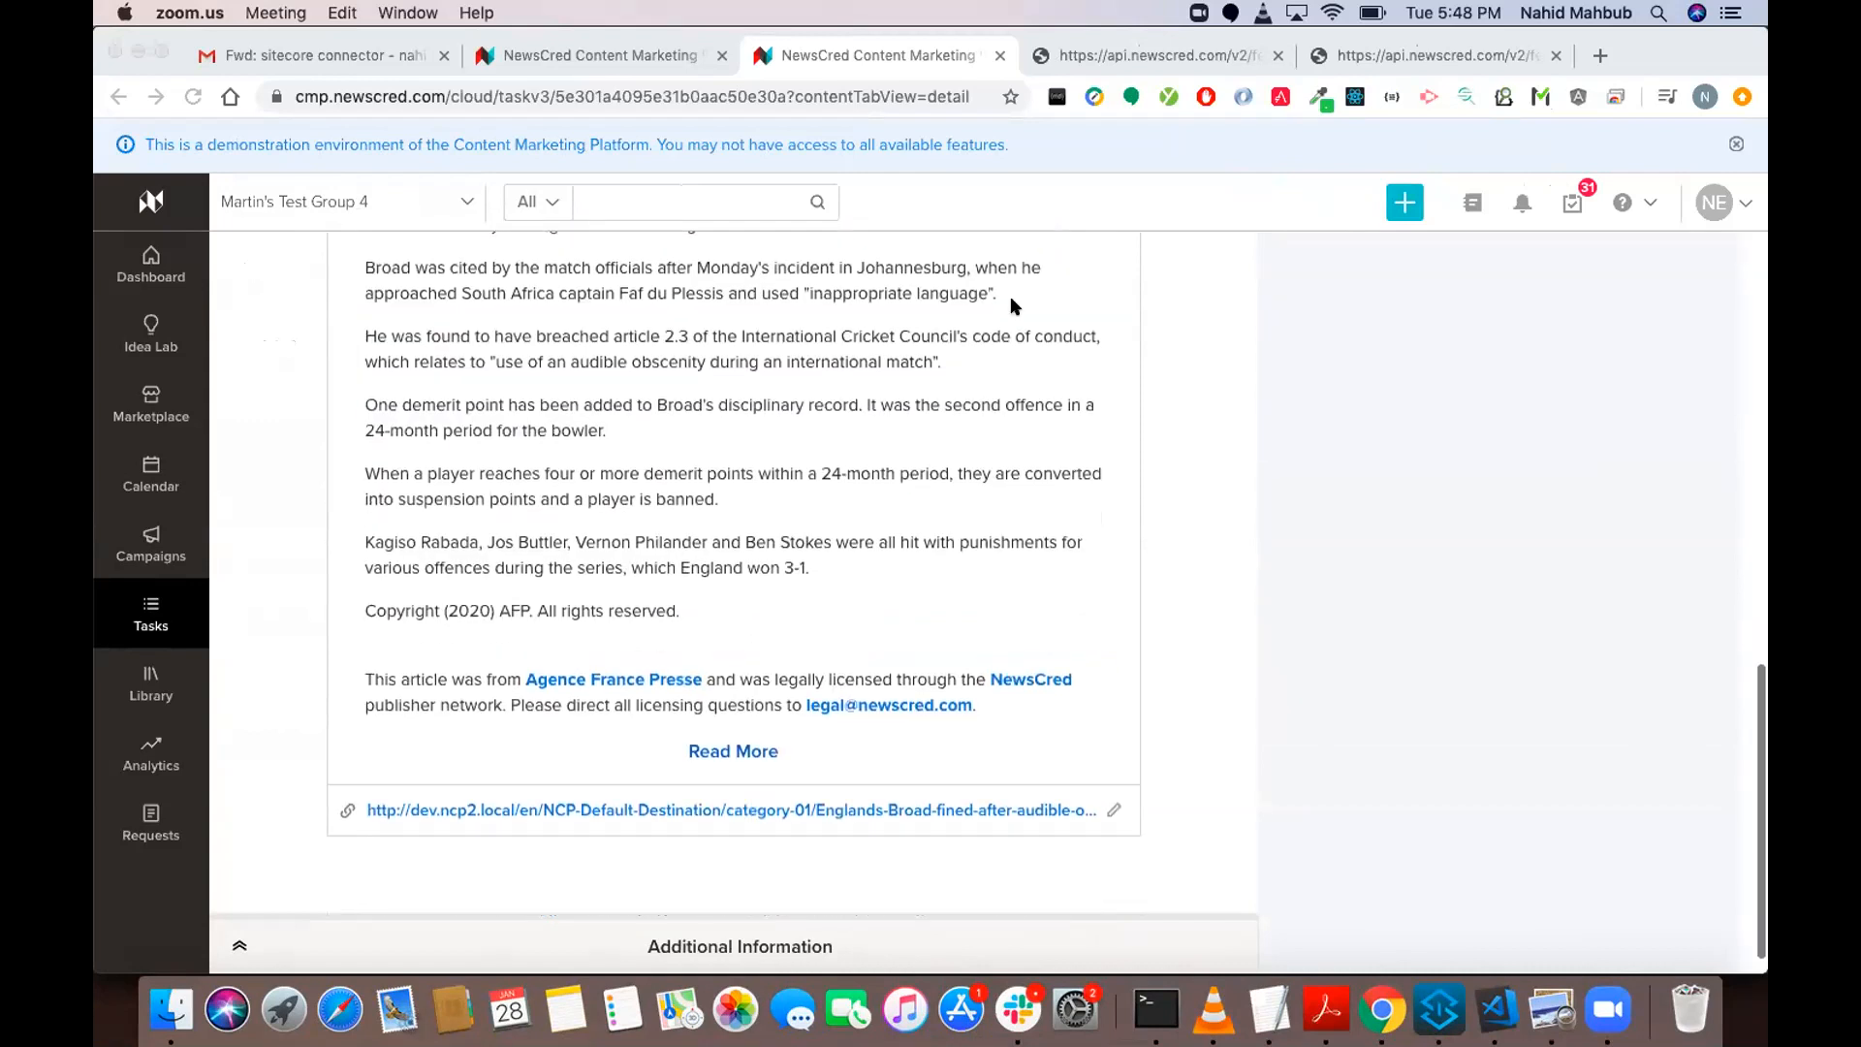
scroll(981, 412, up, 5)
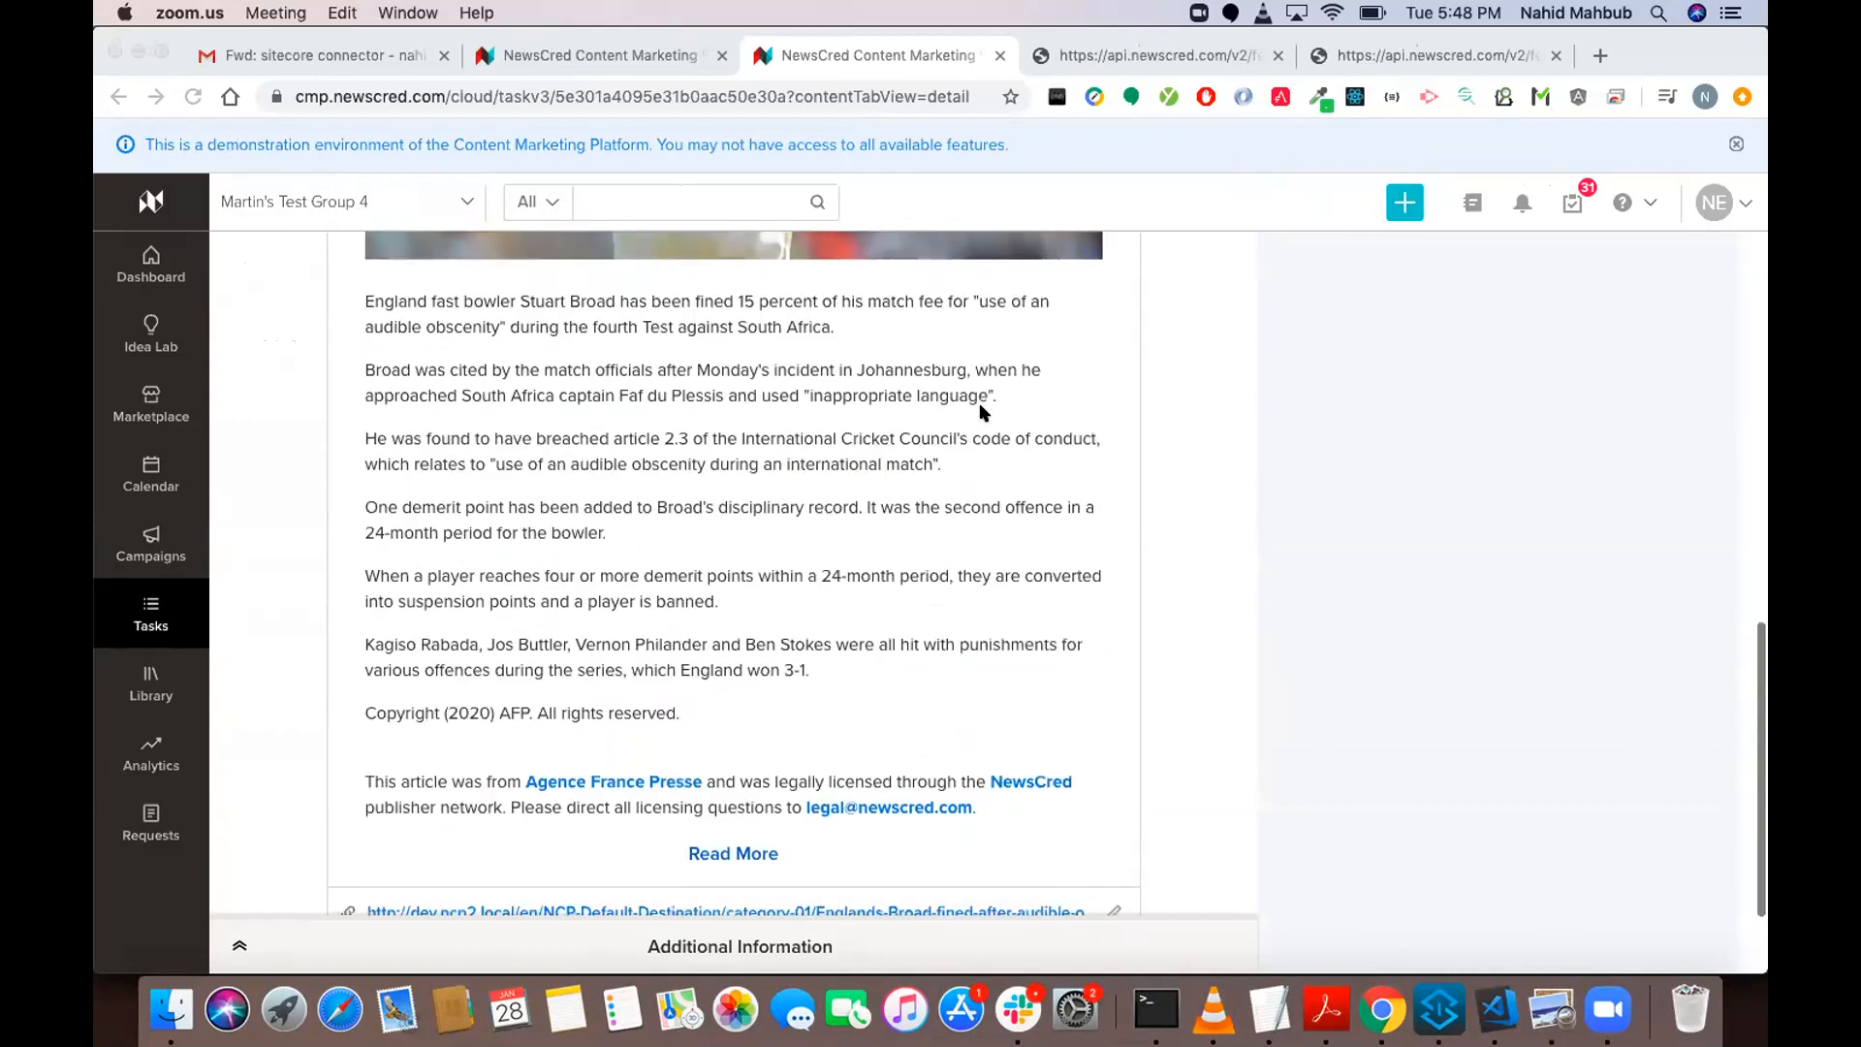
scroll(981, 412, up, 10)
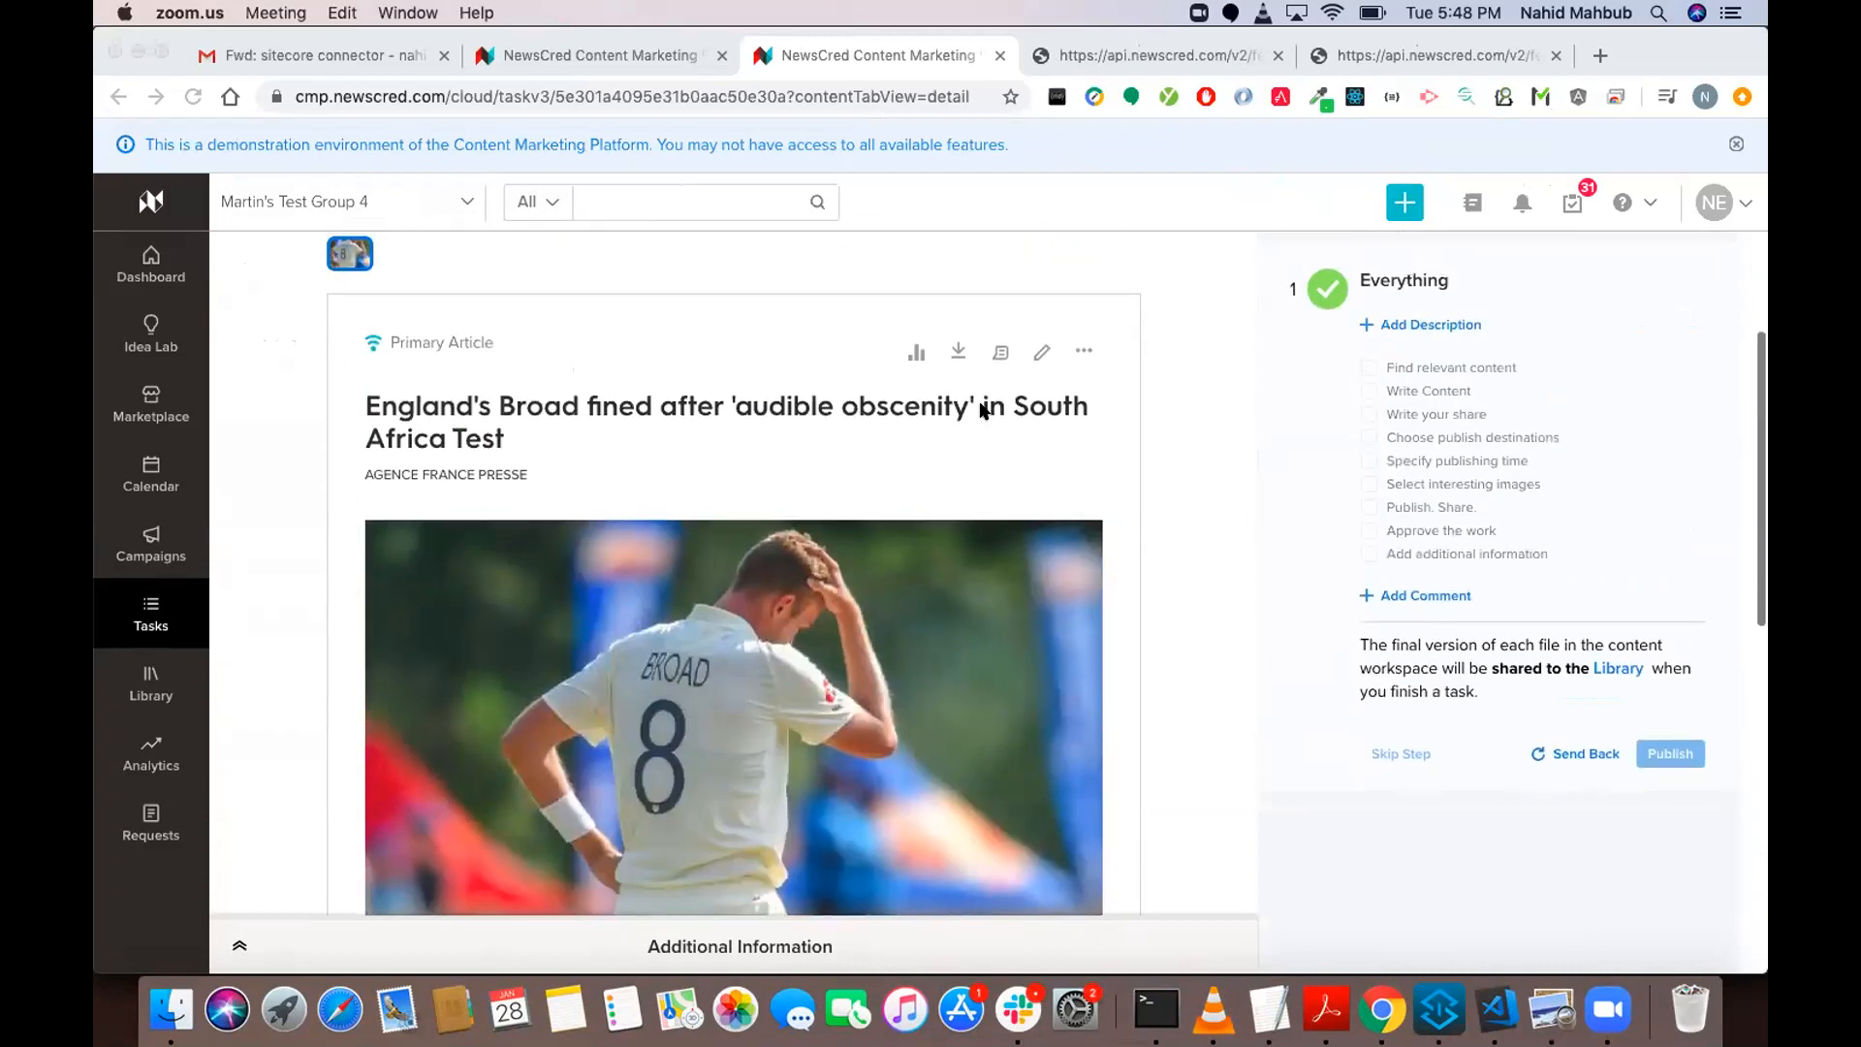
Open the task's primary article in the Content Editor to view its versions and details, and return to the task.
click(1035, 357)
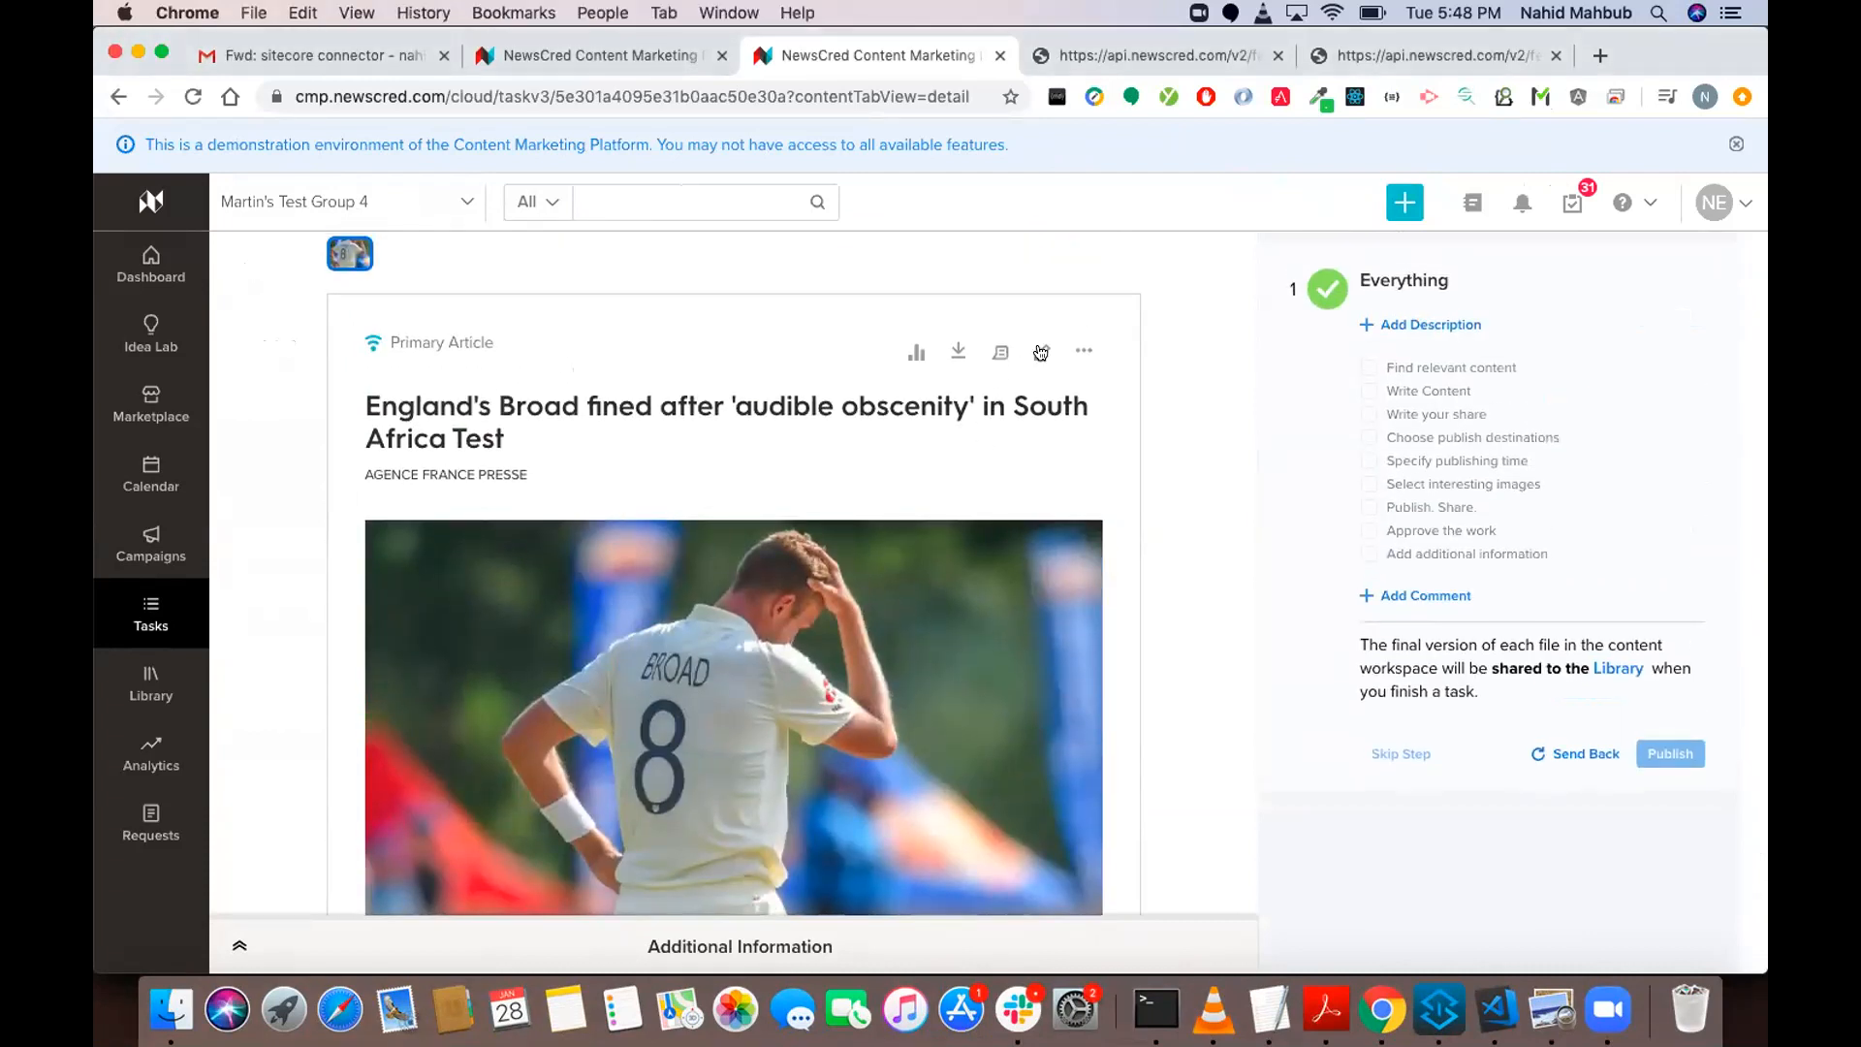
click(1039, 354)
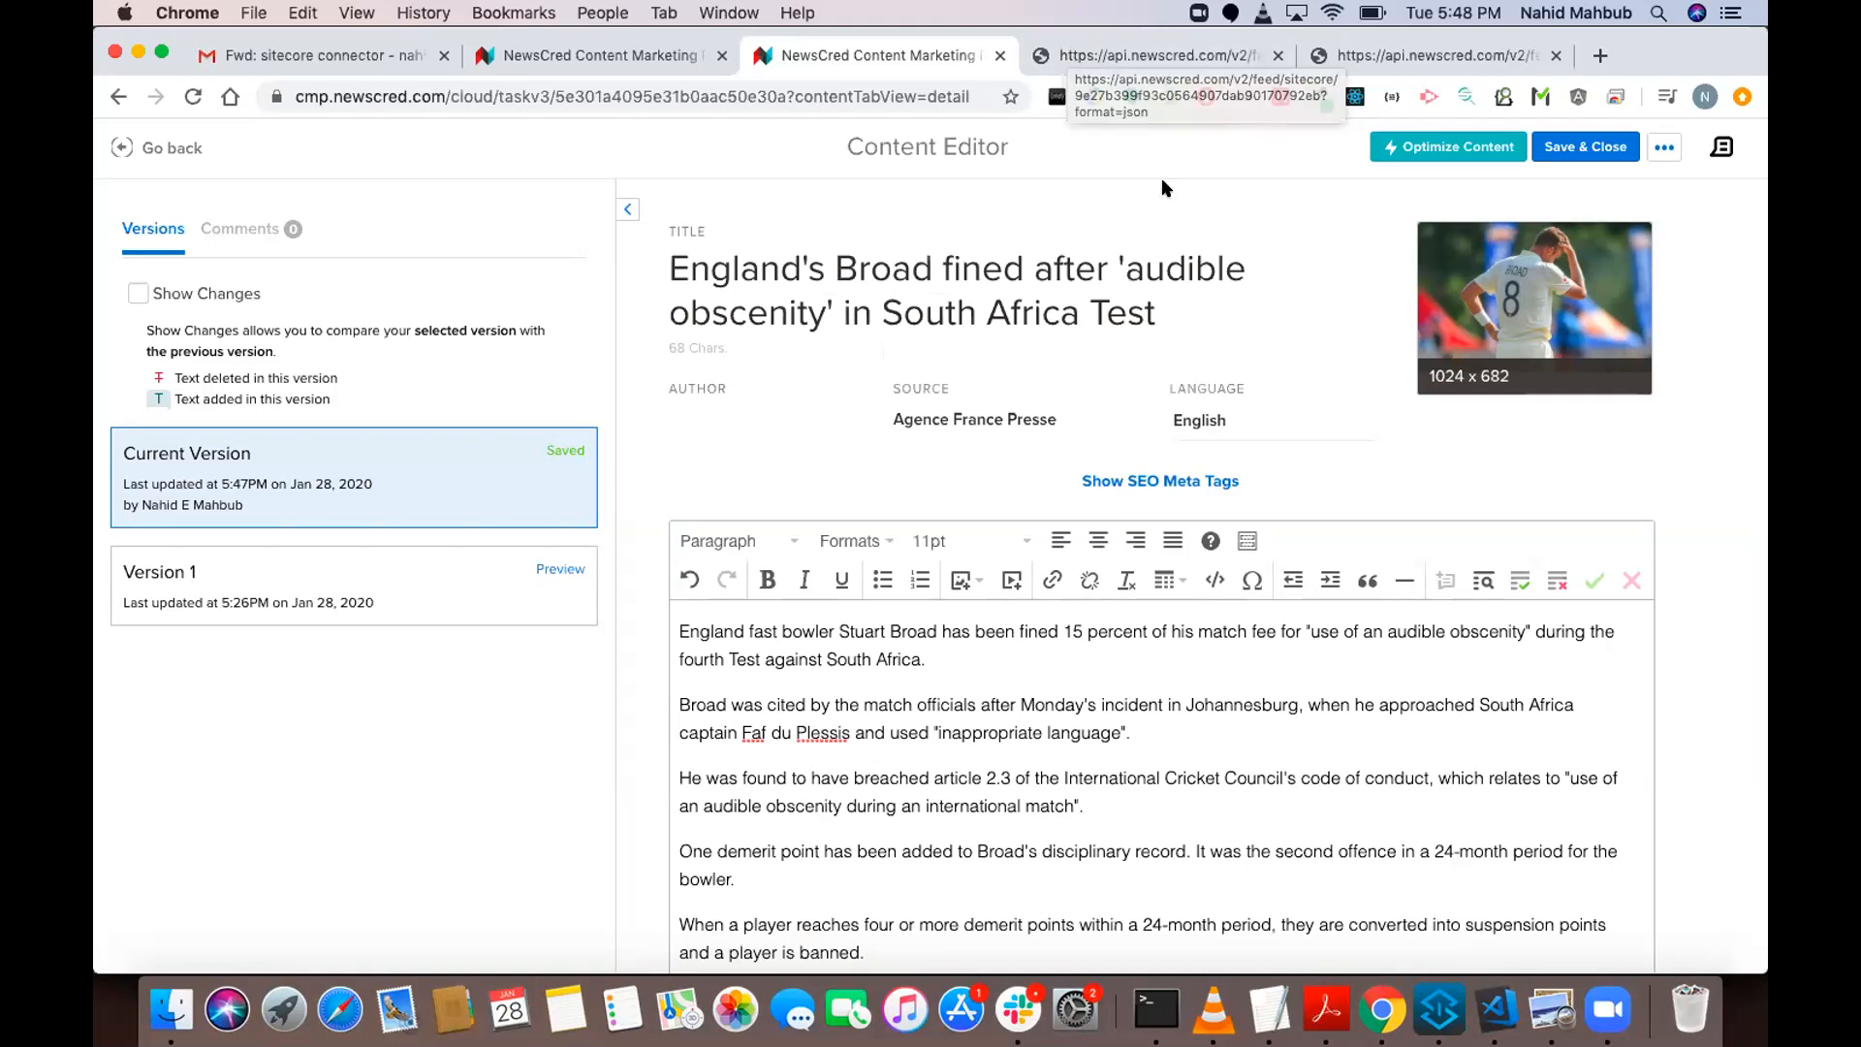
click(123, 150)
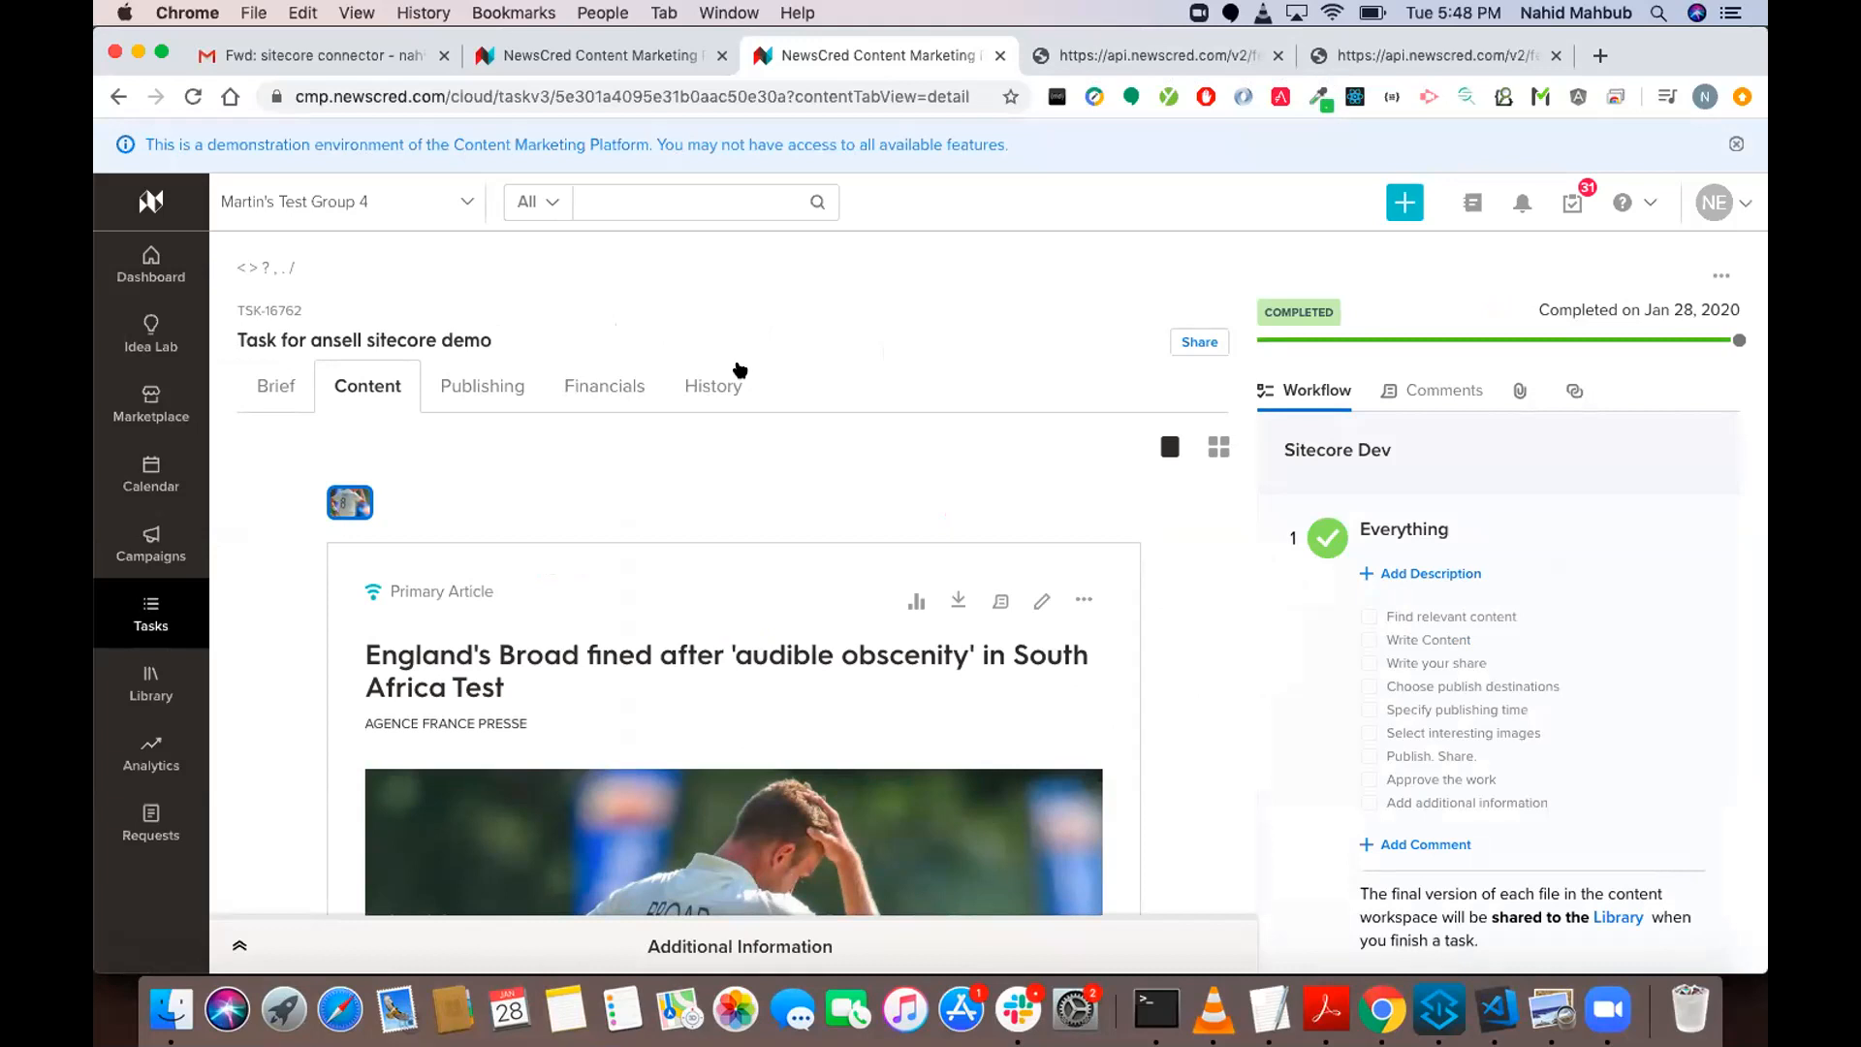
key(super+Tab)
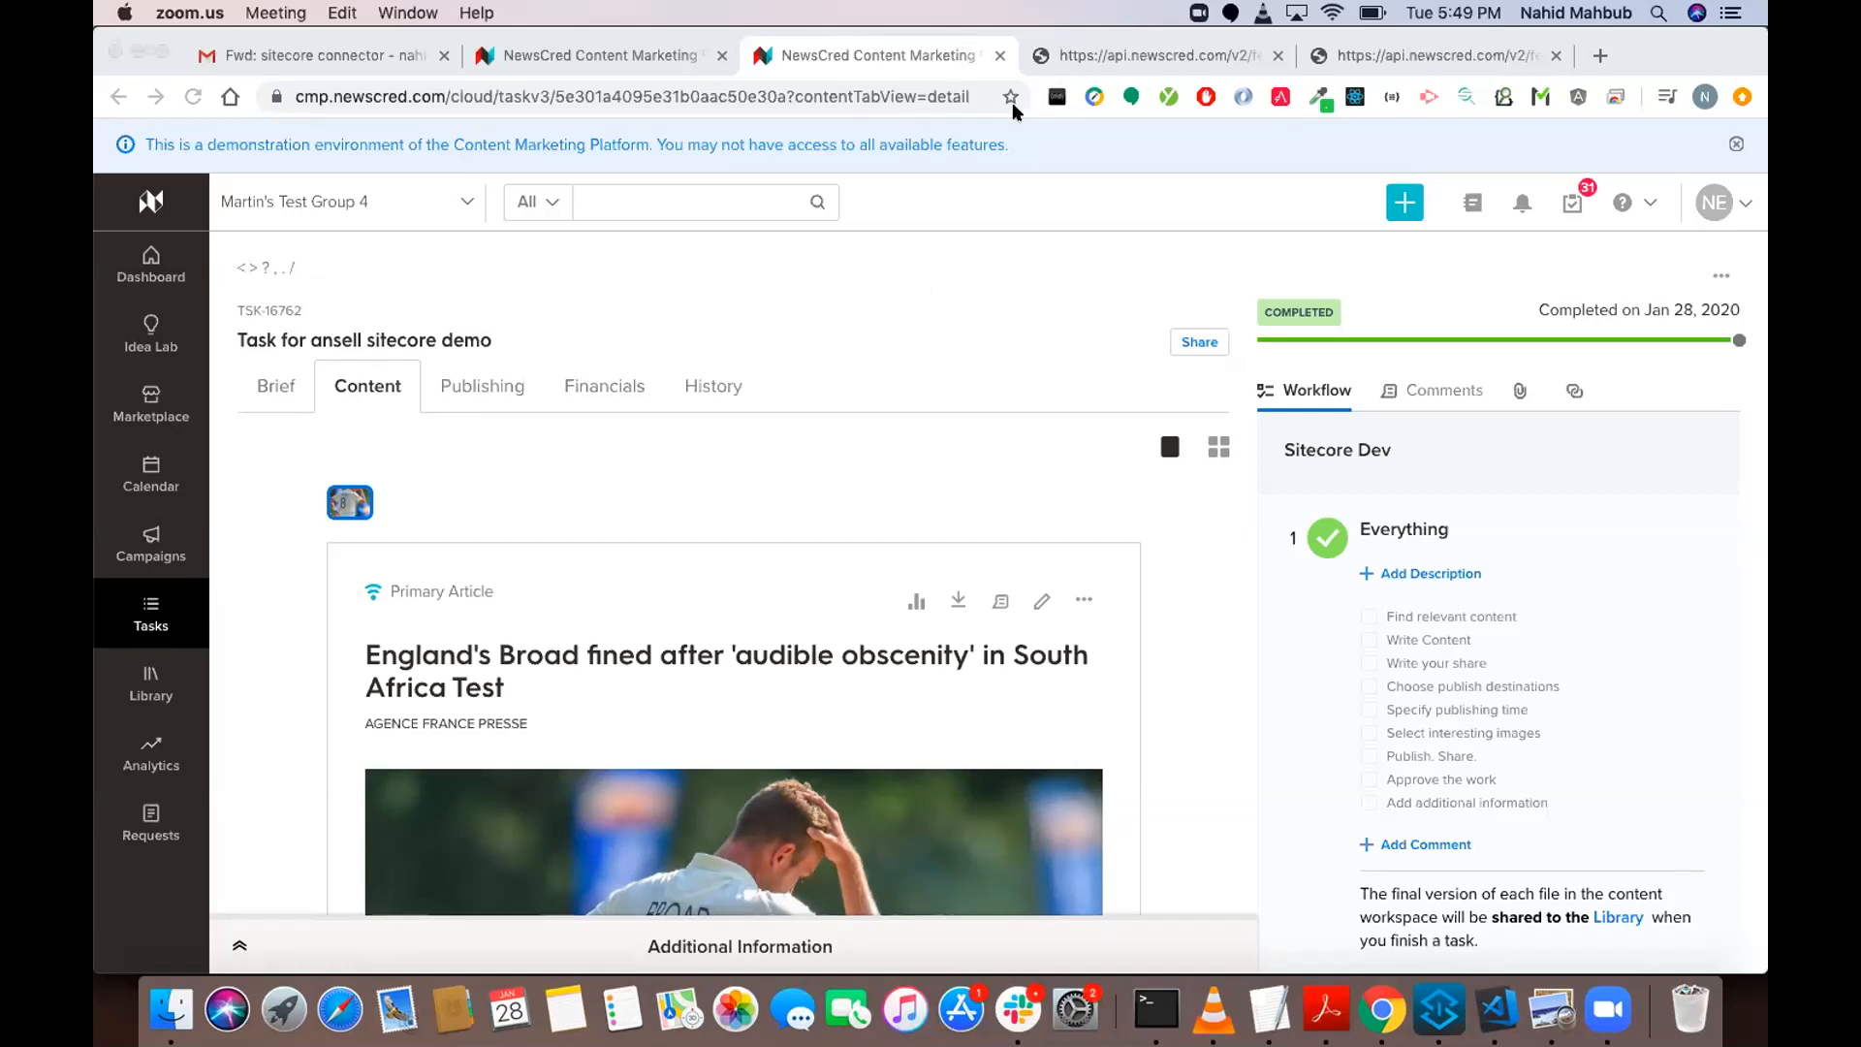
click(1084, 419)
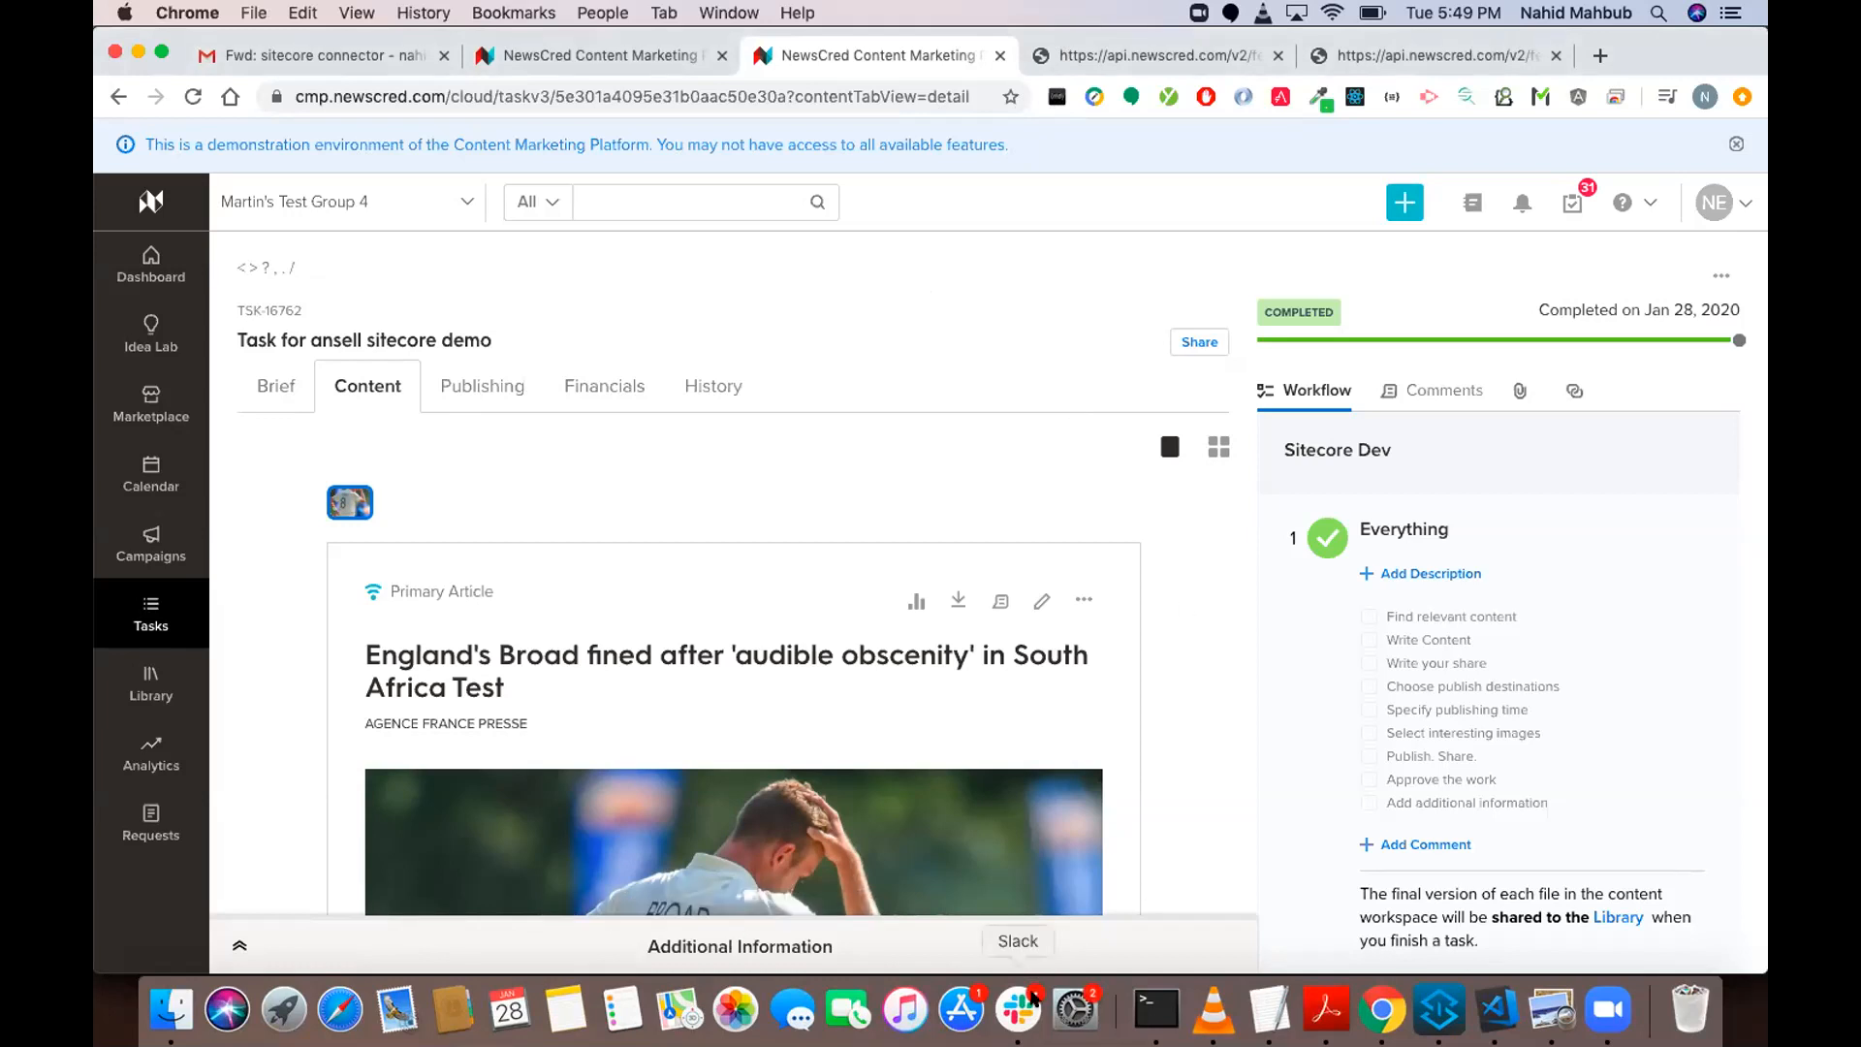
click(1033, 998)
key(super+Tab)
scroll(977, 486, down, 2)
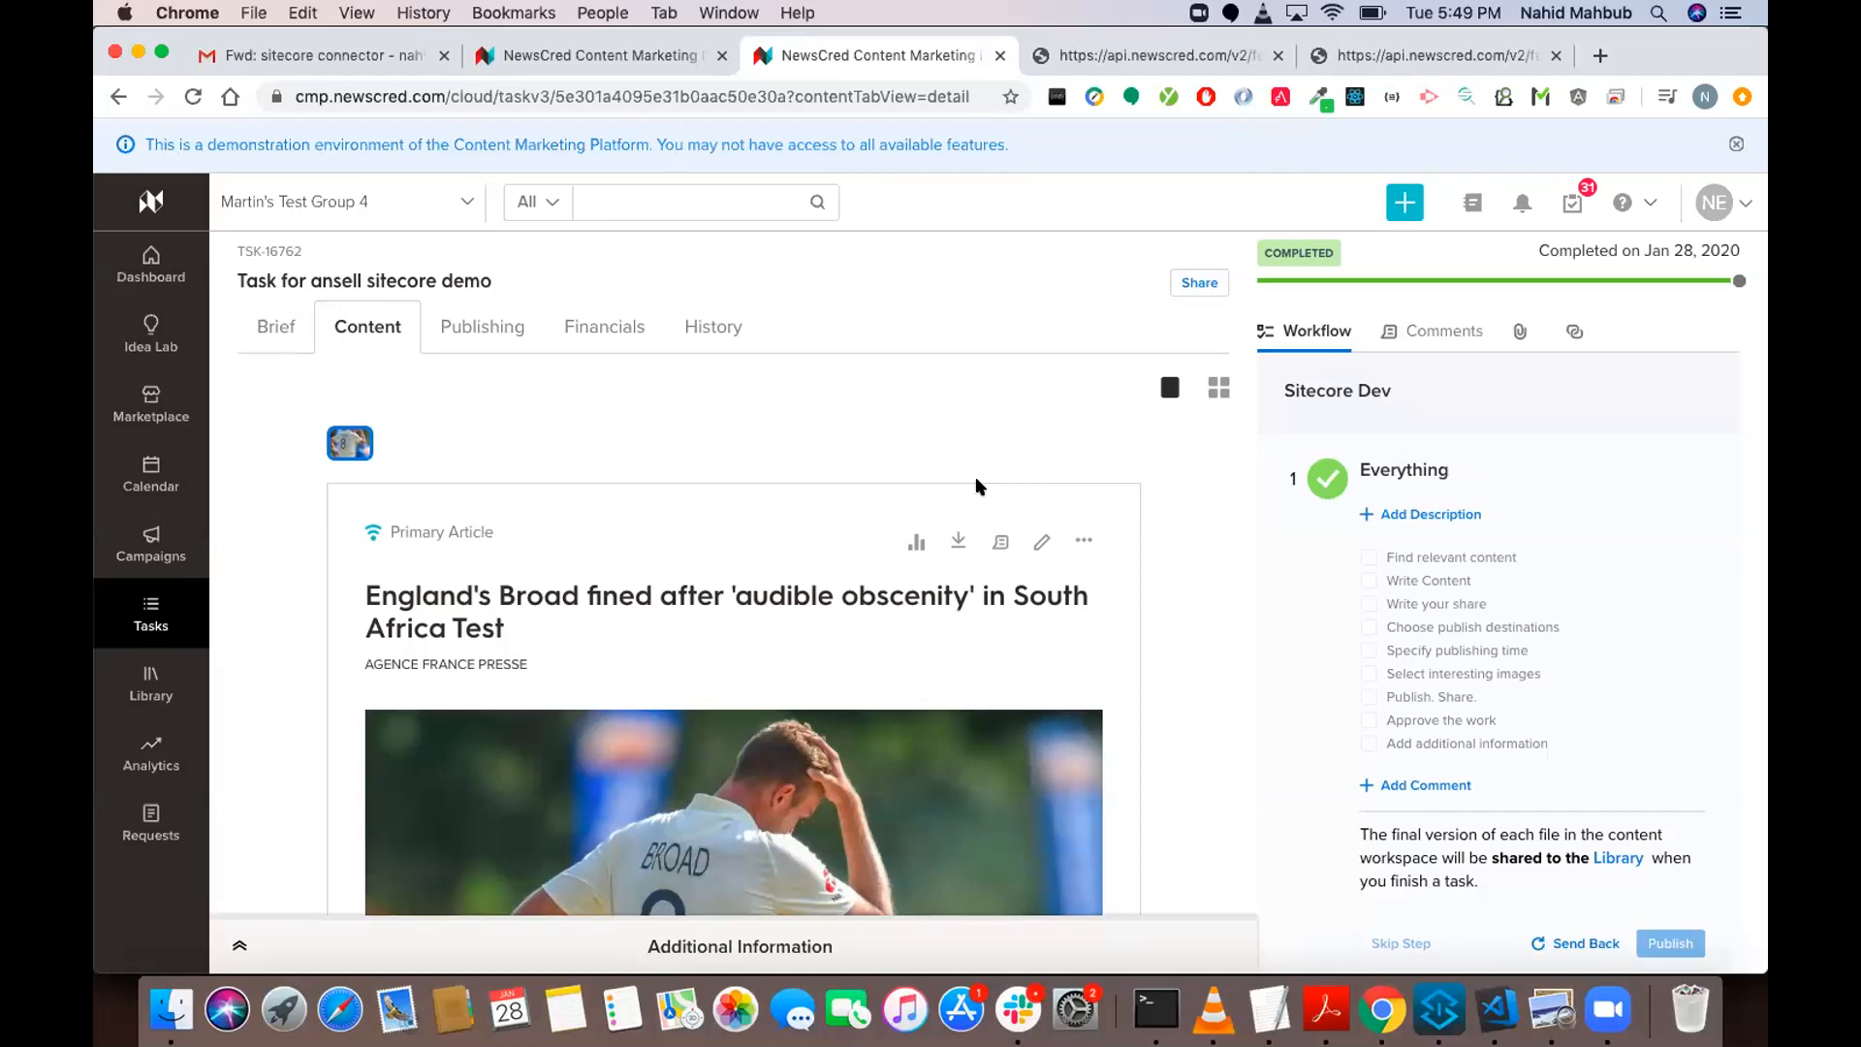
Read the developer's summary in the sitecore connector e-mail in Gmail, checking the Ansell Demo Sitecore feed settings in CMP in between.
click(305, 62)
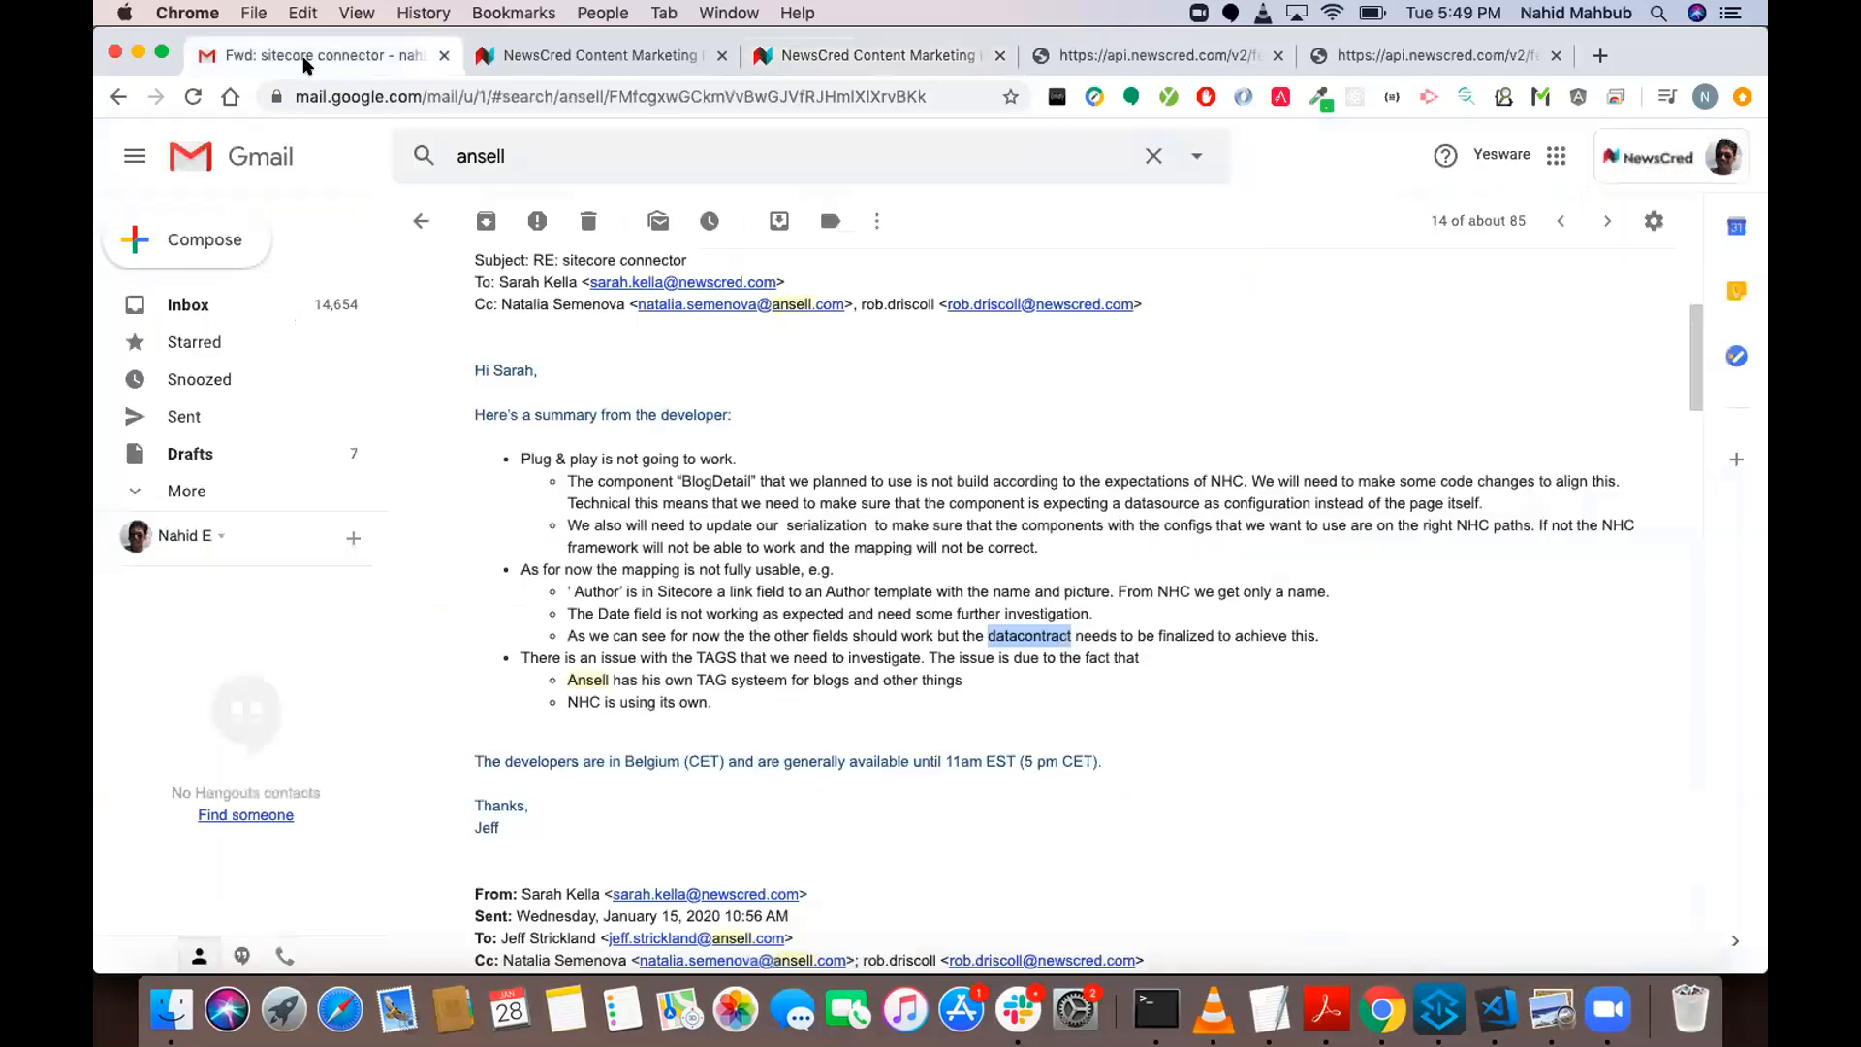
click(866, 653)
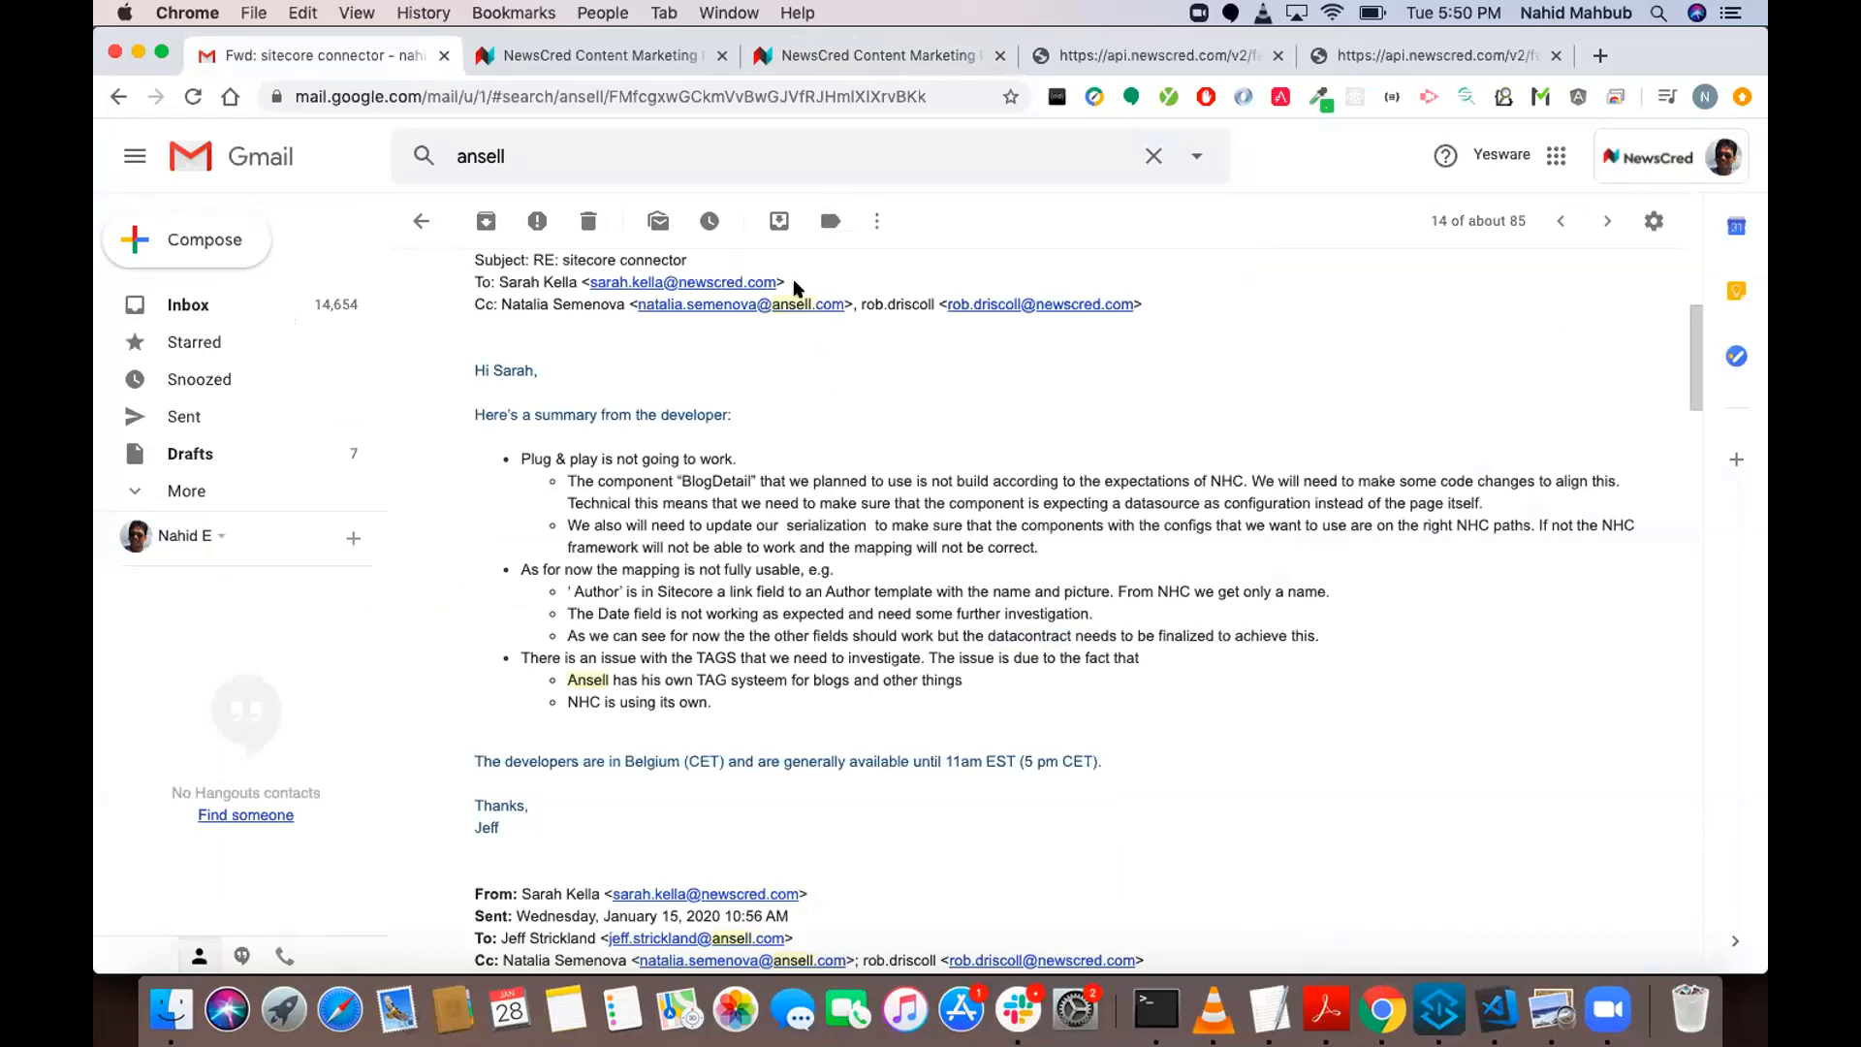
click(607, 51)
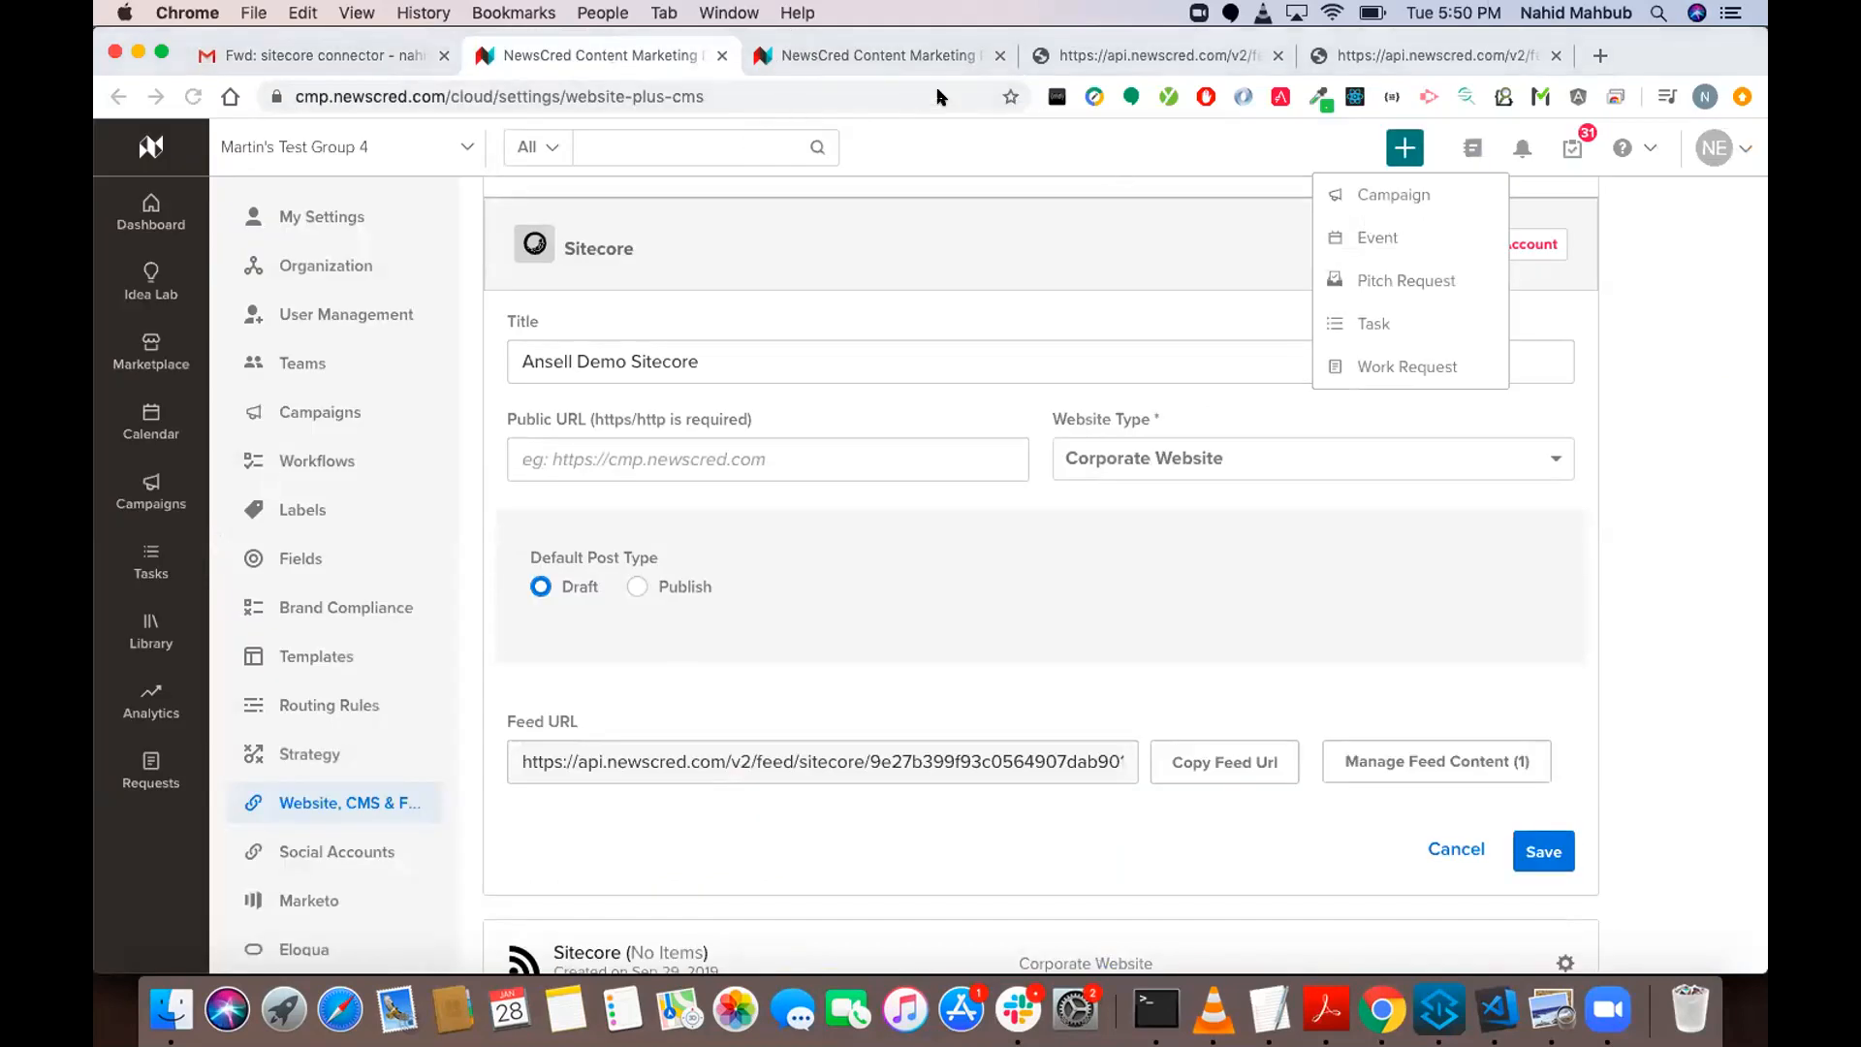
click(307, 56)
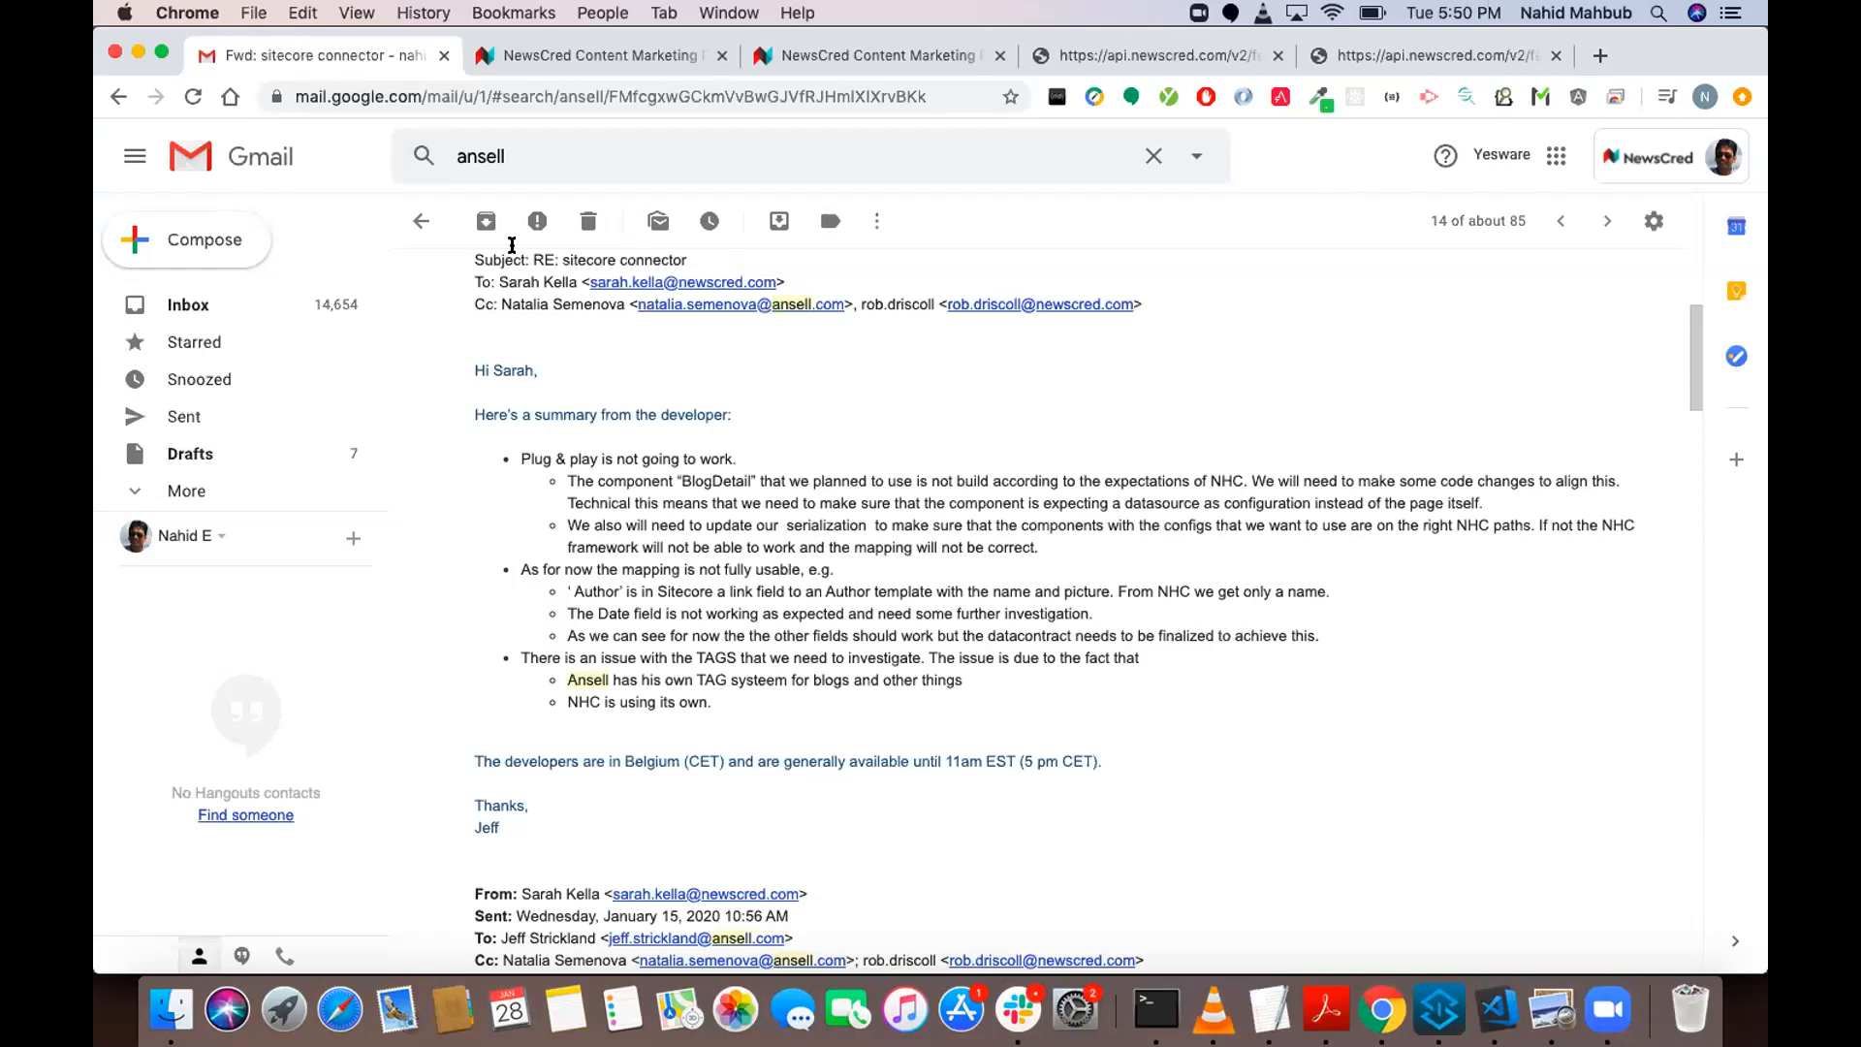
Review the CTA link fields in the additional information on the ansell sitecore demo task's brief in NewsCred CMP.
click(870, 52)
click(278, 327)
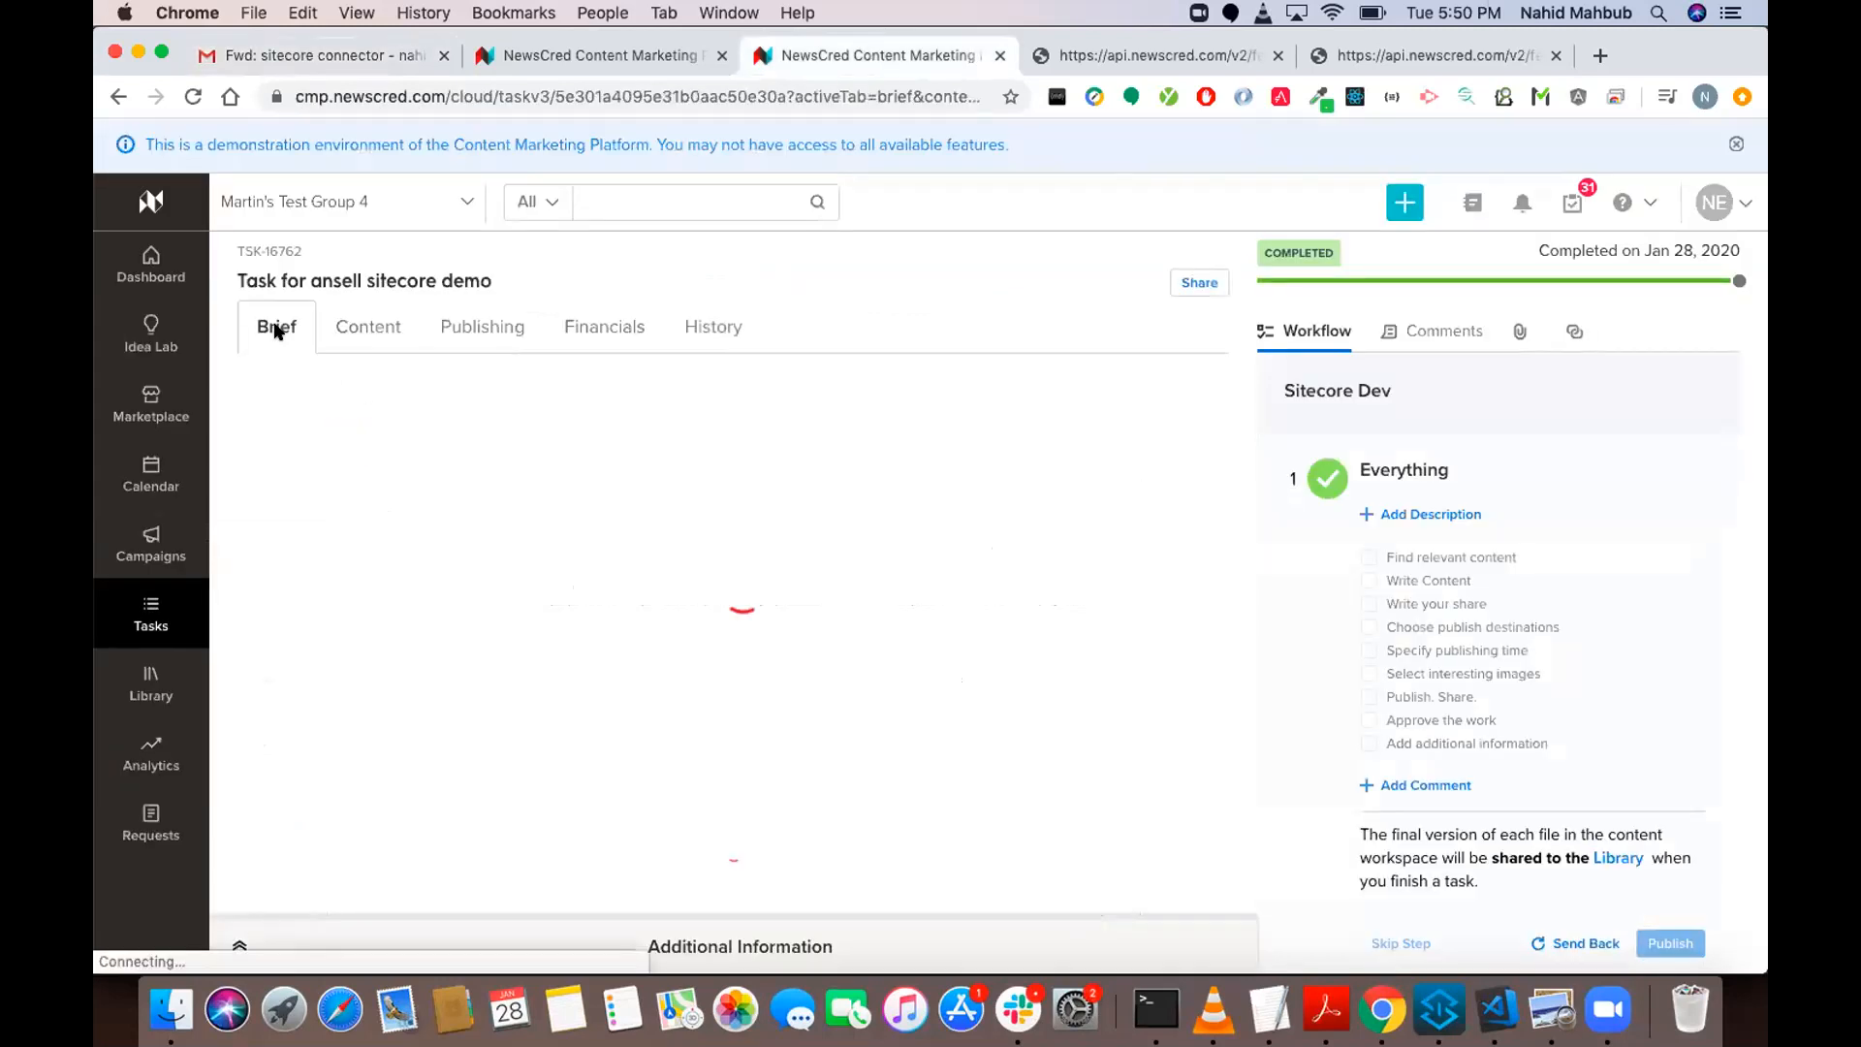
click(750, 927)
scroll(793, 810, down, 5)
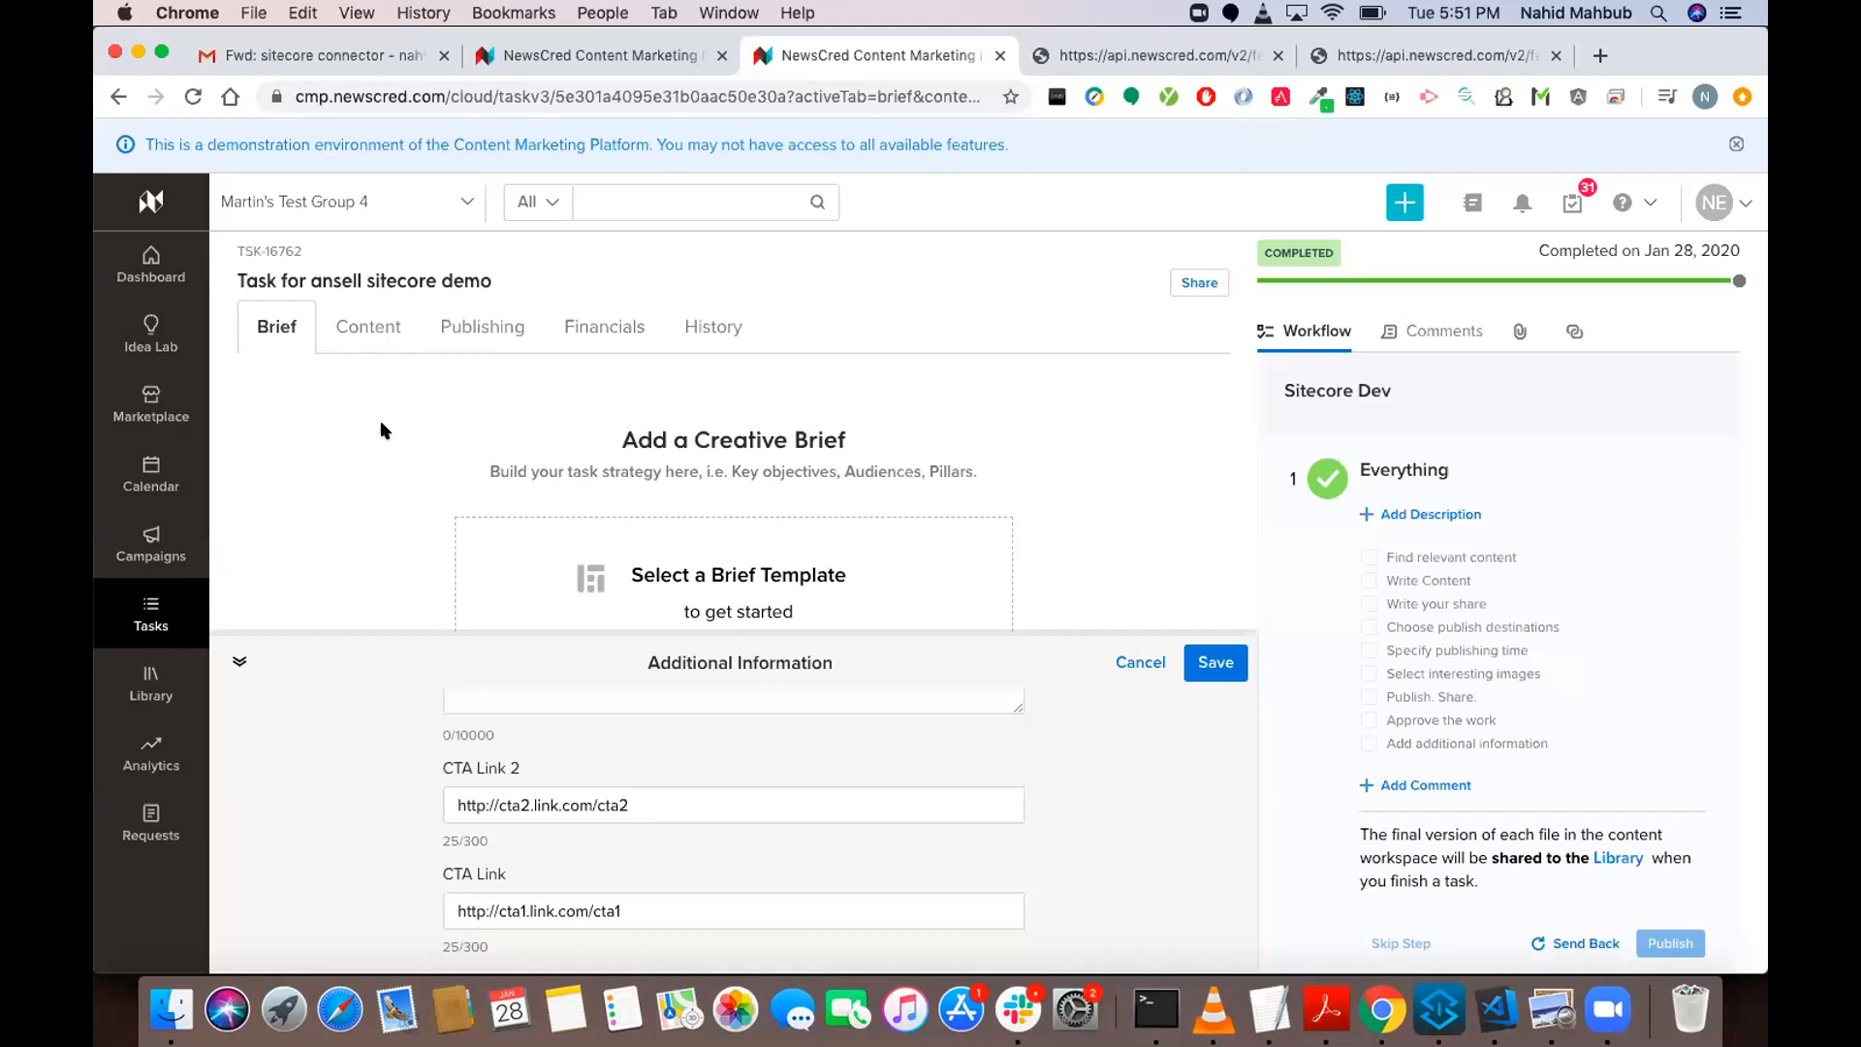
Show the task's content, close the additional information without saving, and review the primary article.
click(361, 341)
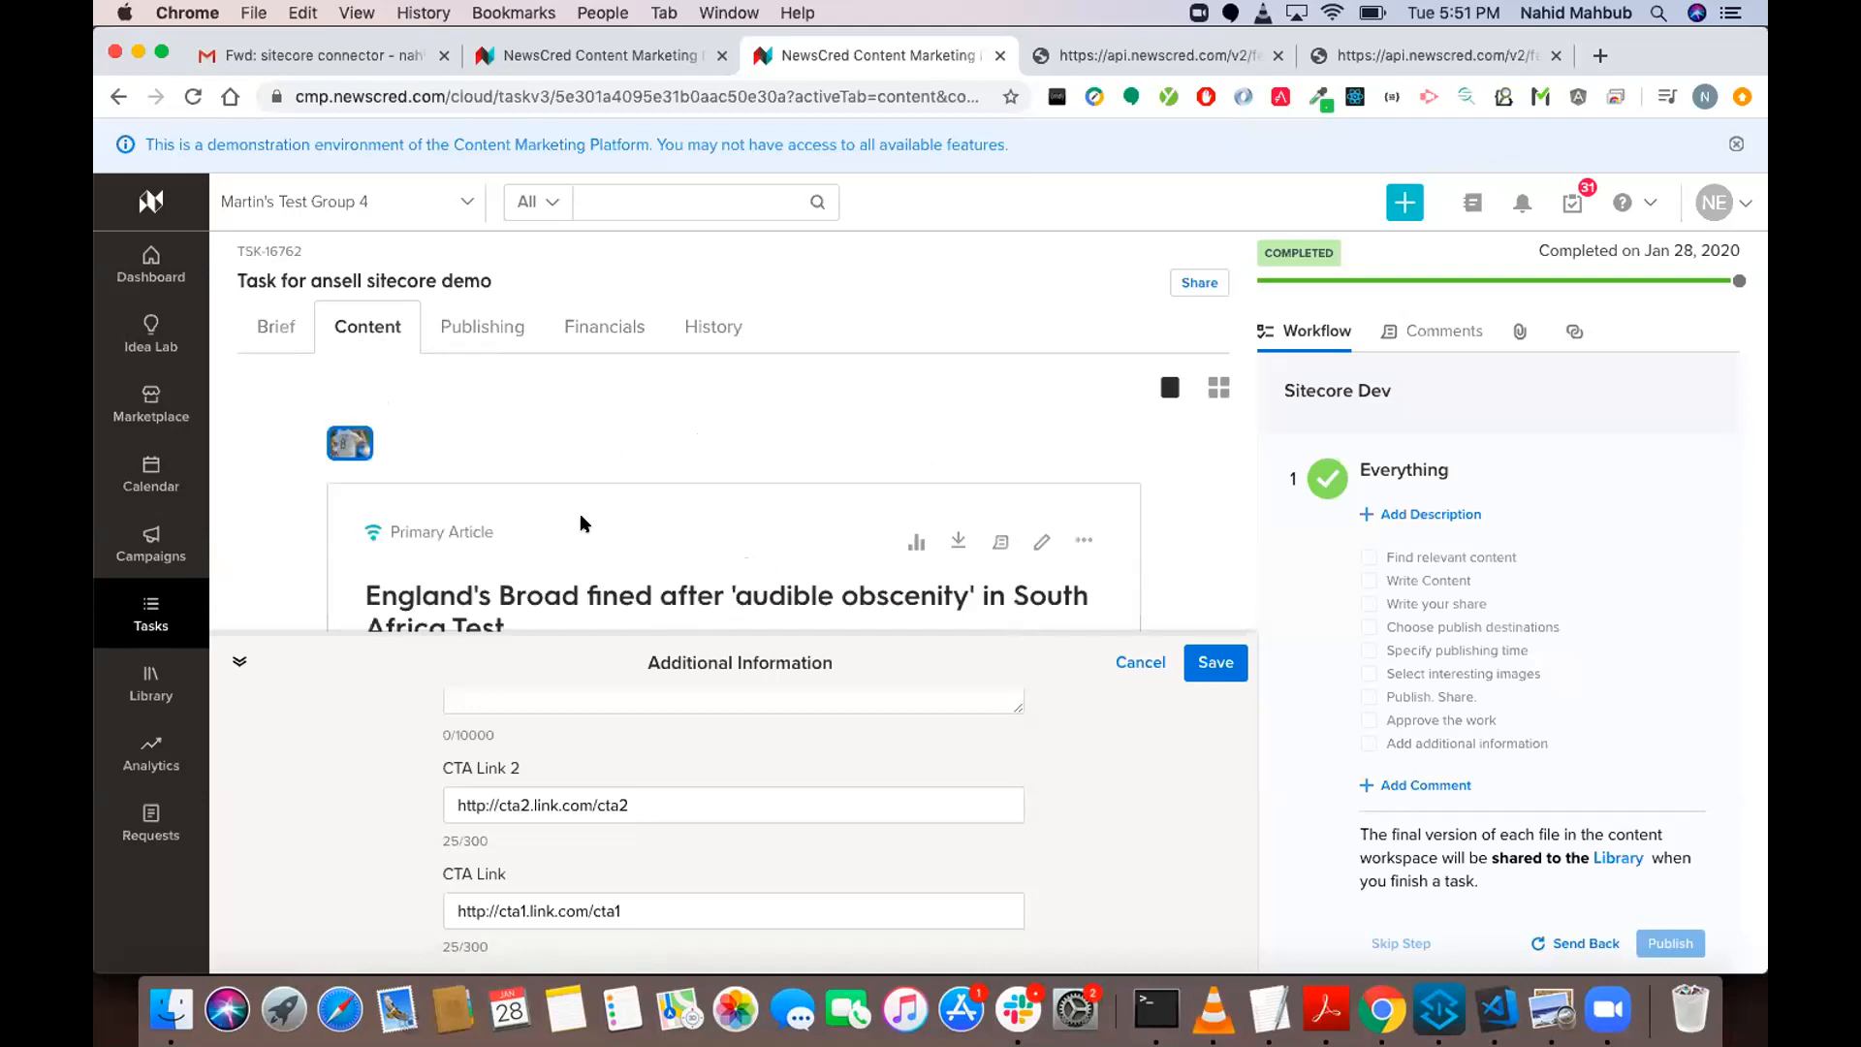
click(1141, 662)
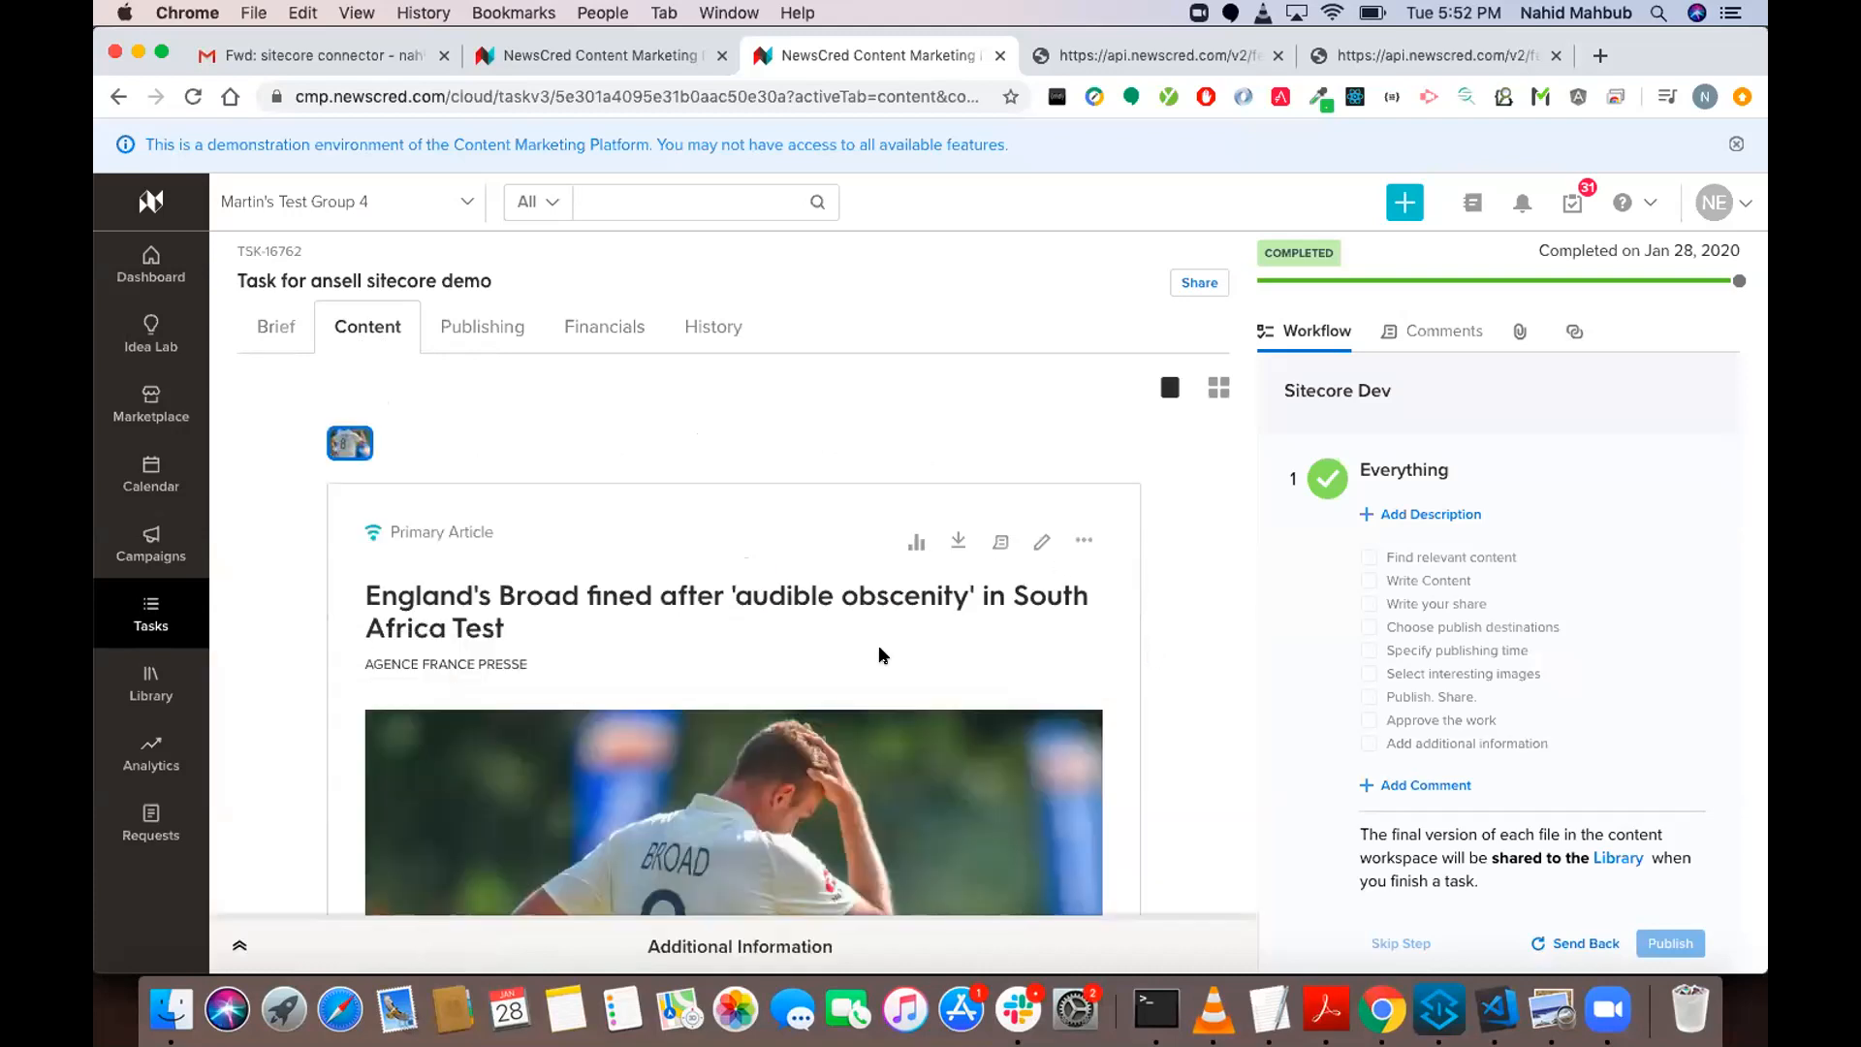
scroll(880, 654, down, 15)
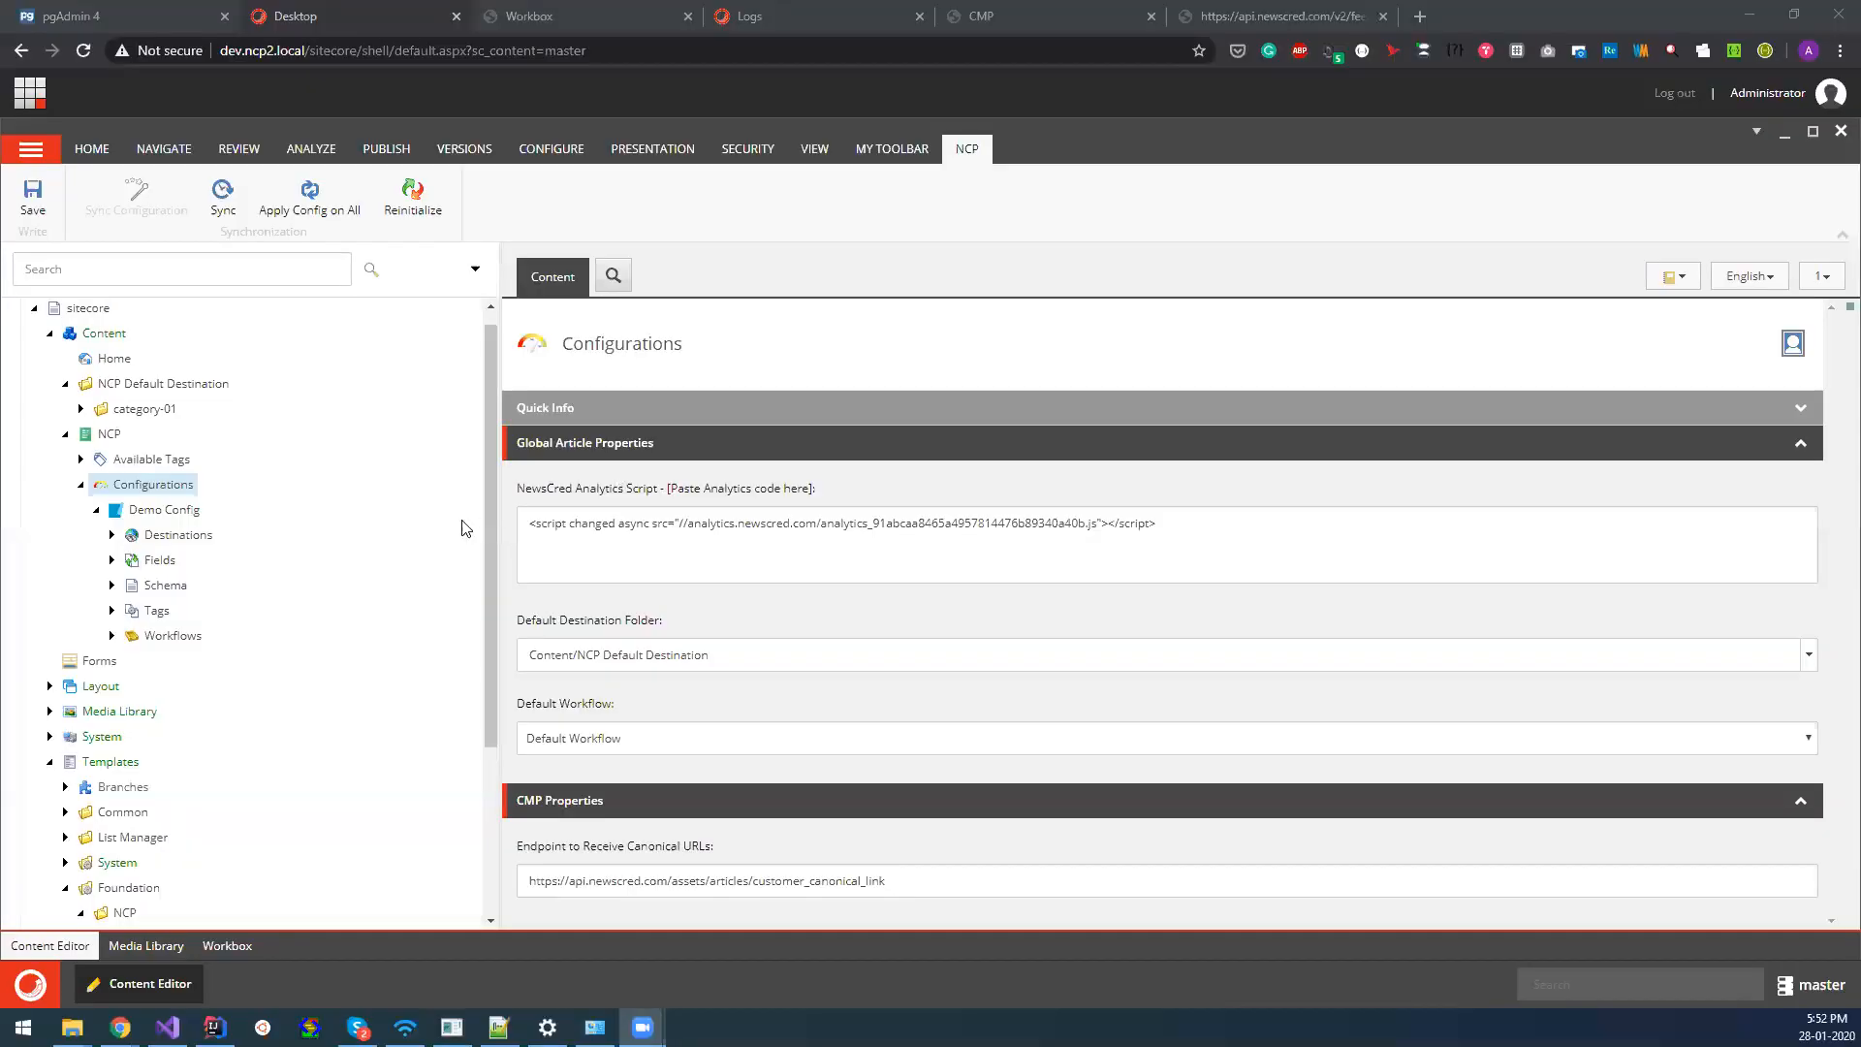
Expand category-01 in the Sitecore content tree to view both articles' _content folders and the Englands Broad article's article data item.
click(80, 408)
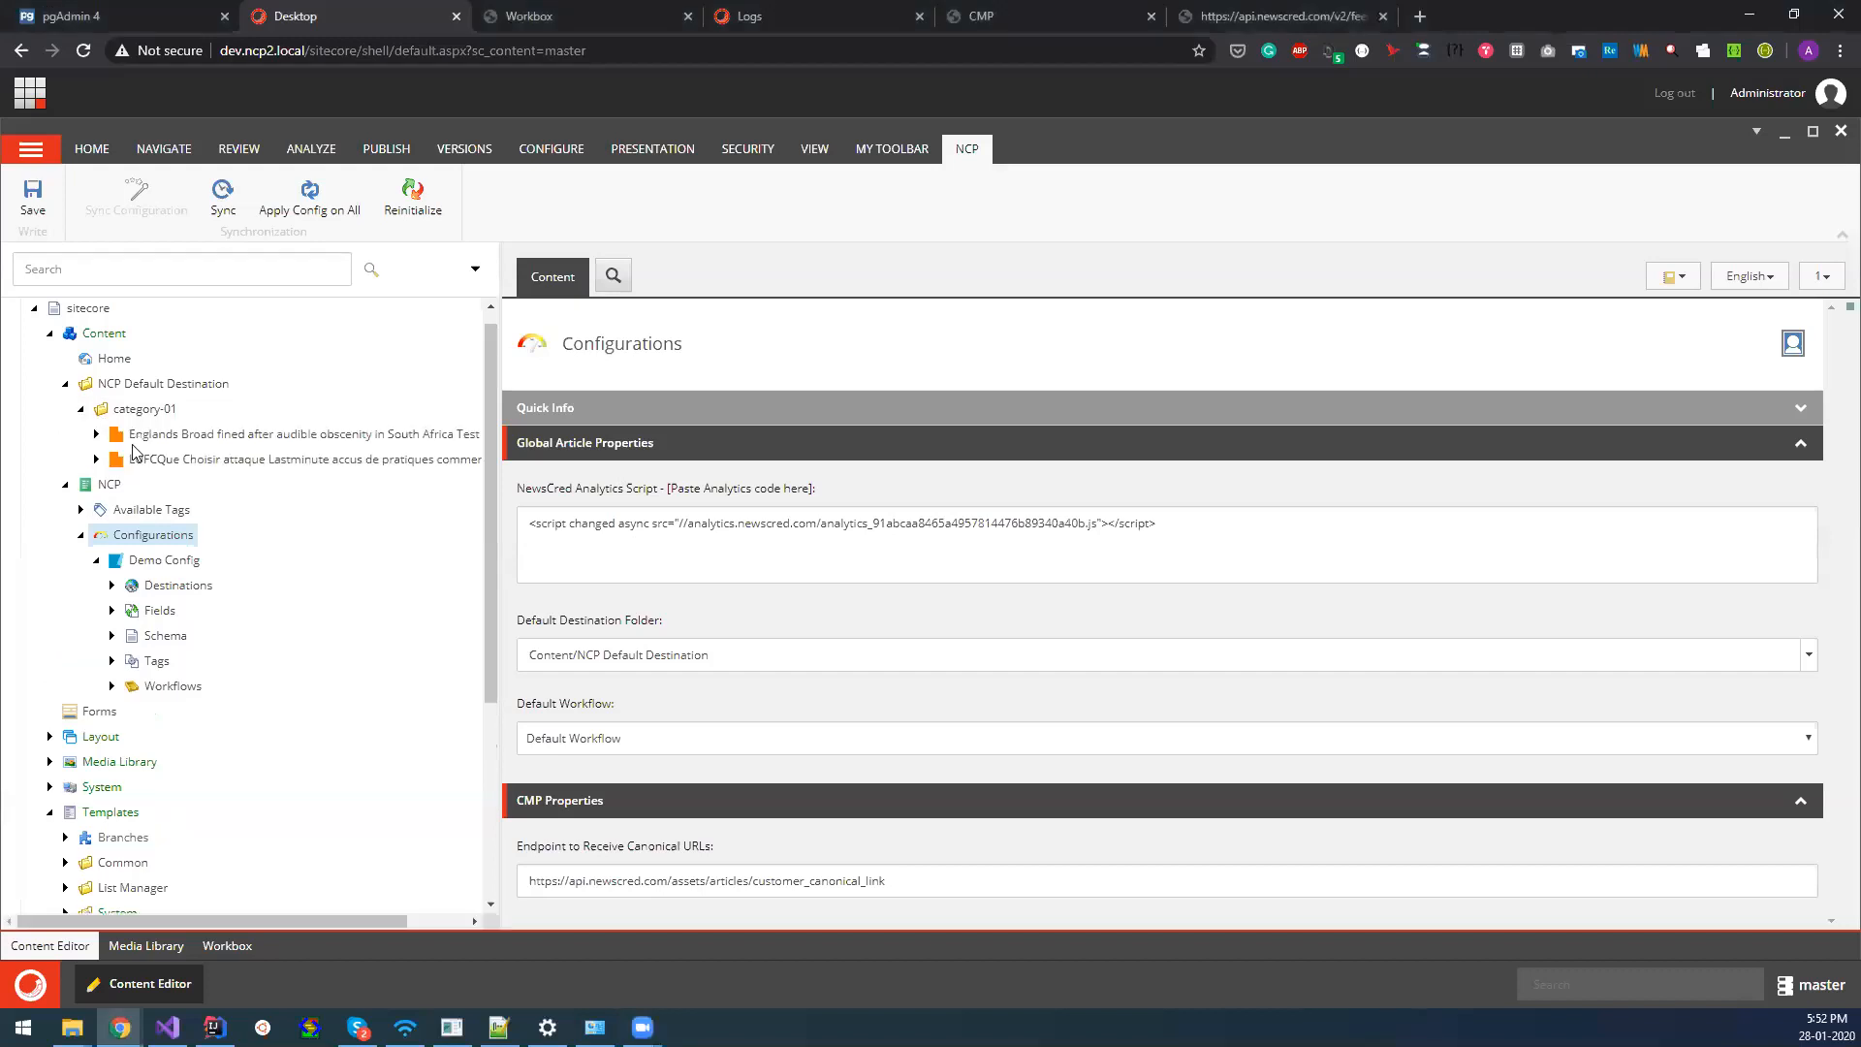
click(96, 434)
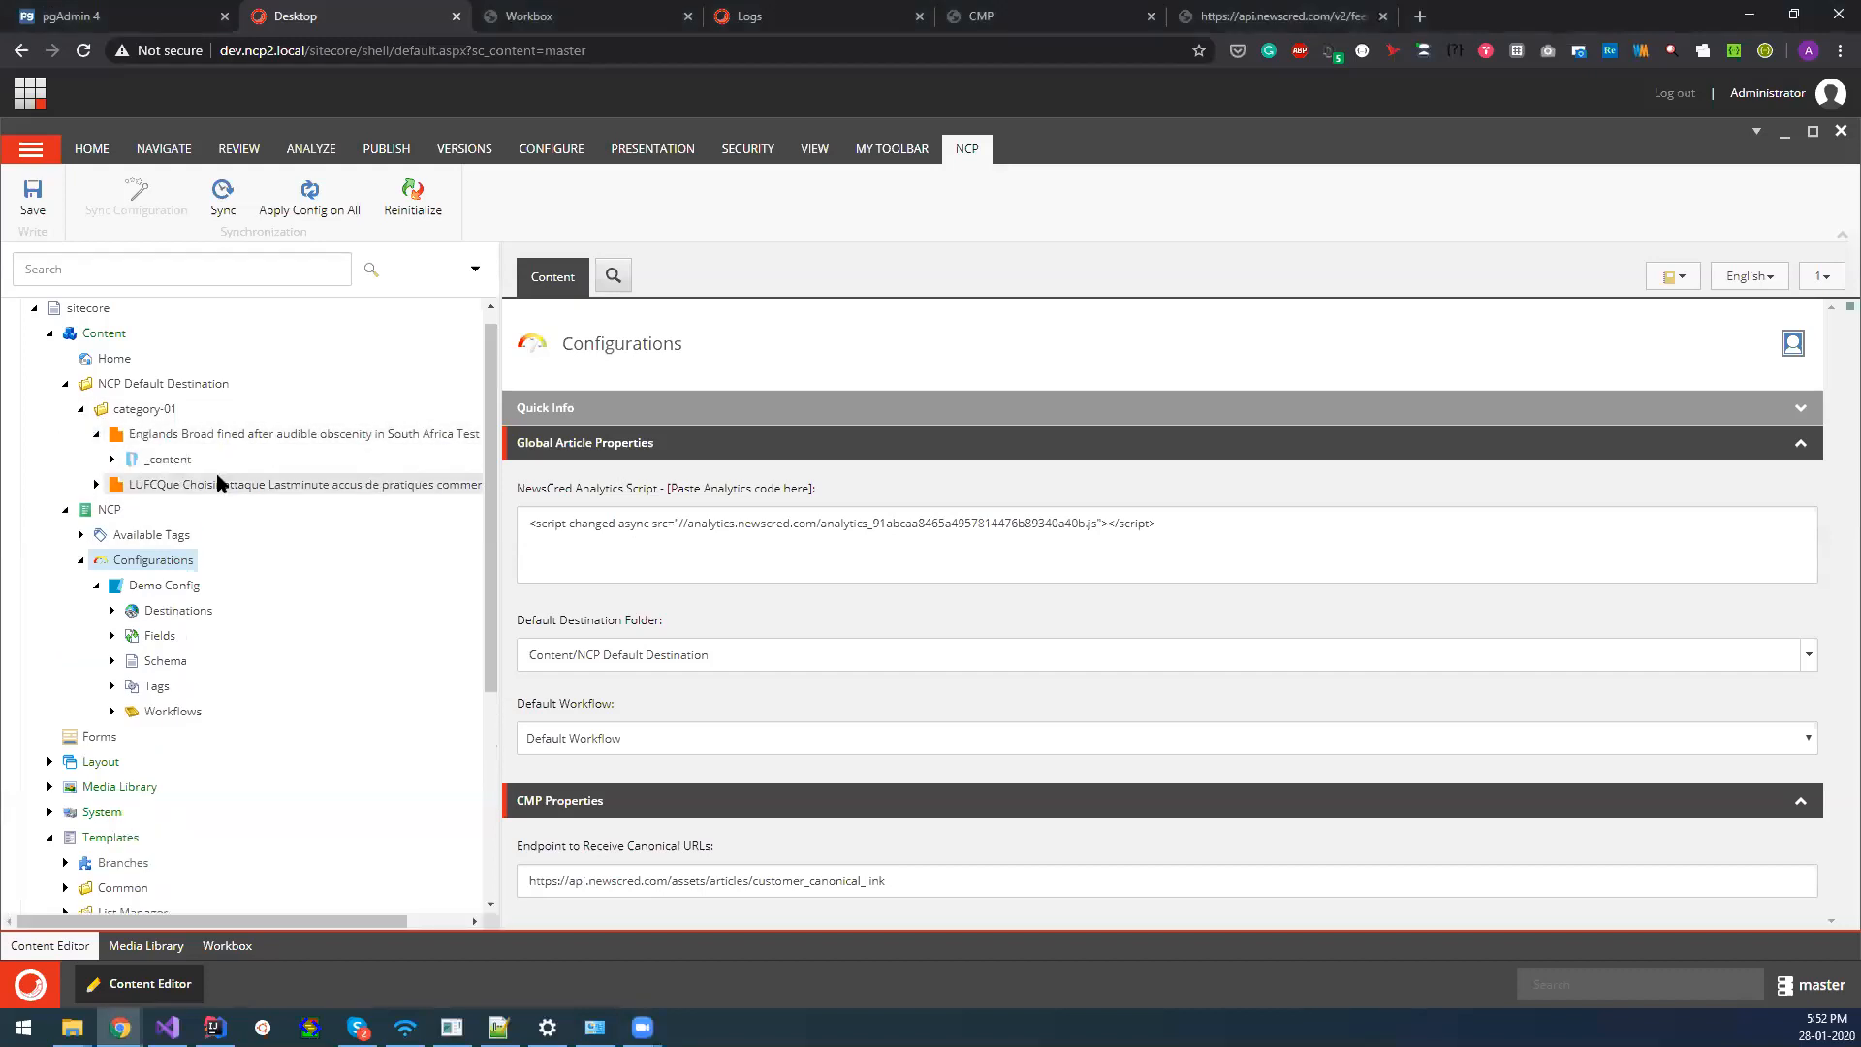
click(96, 484)
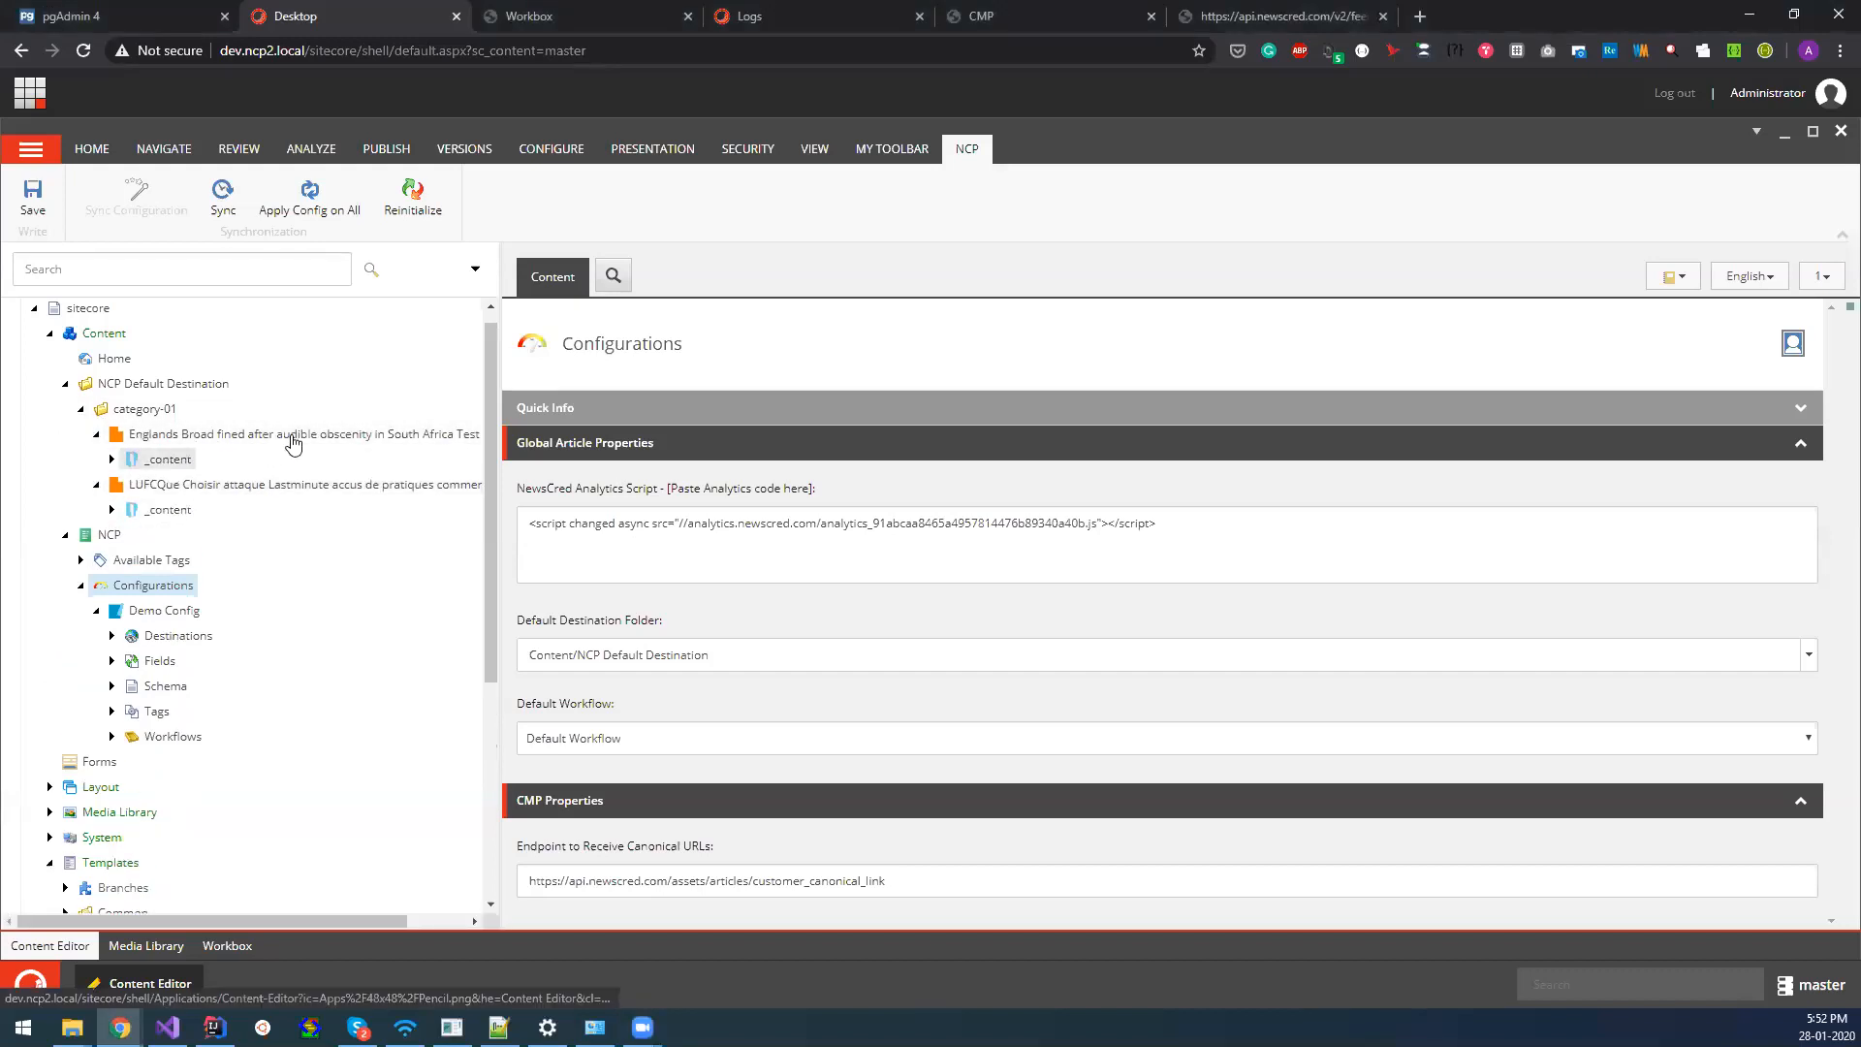
click(111, 458)
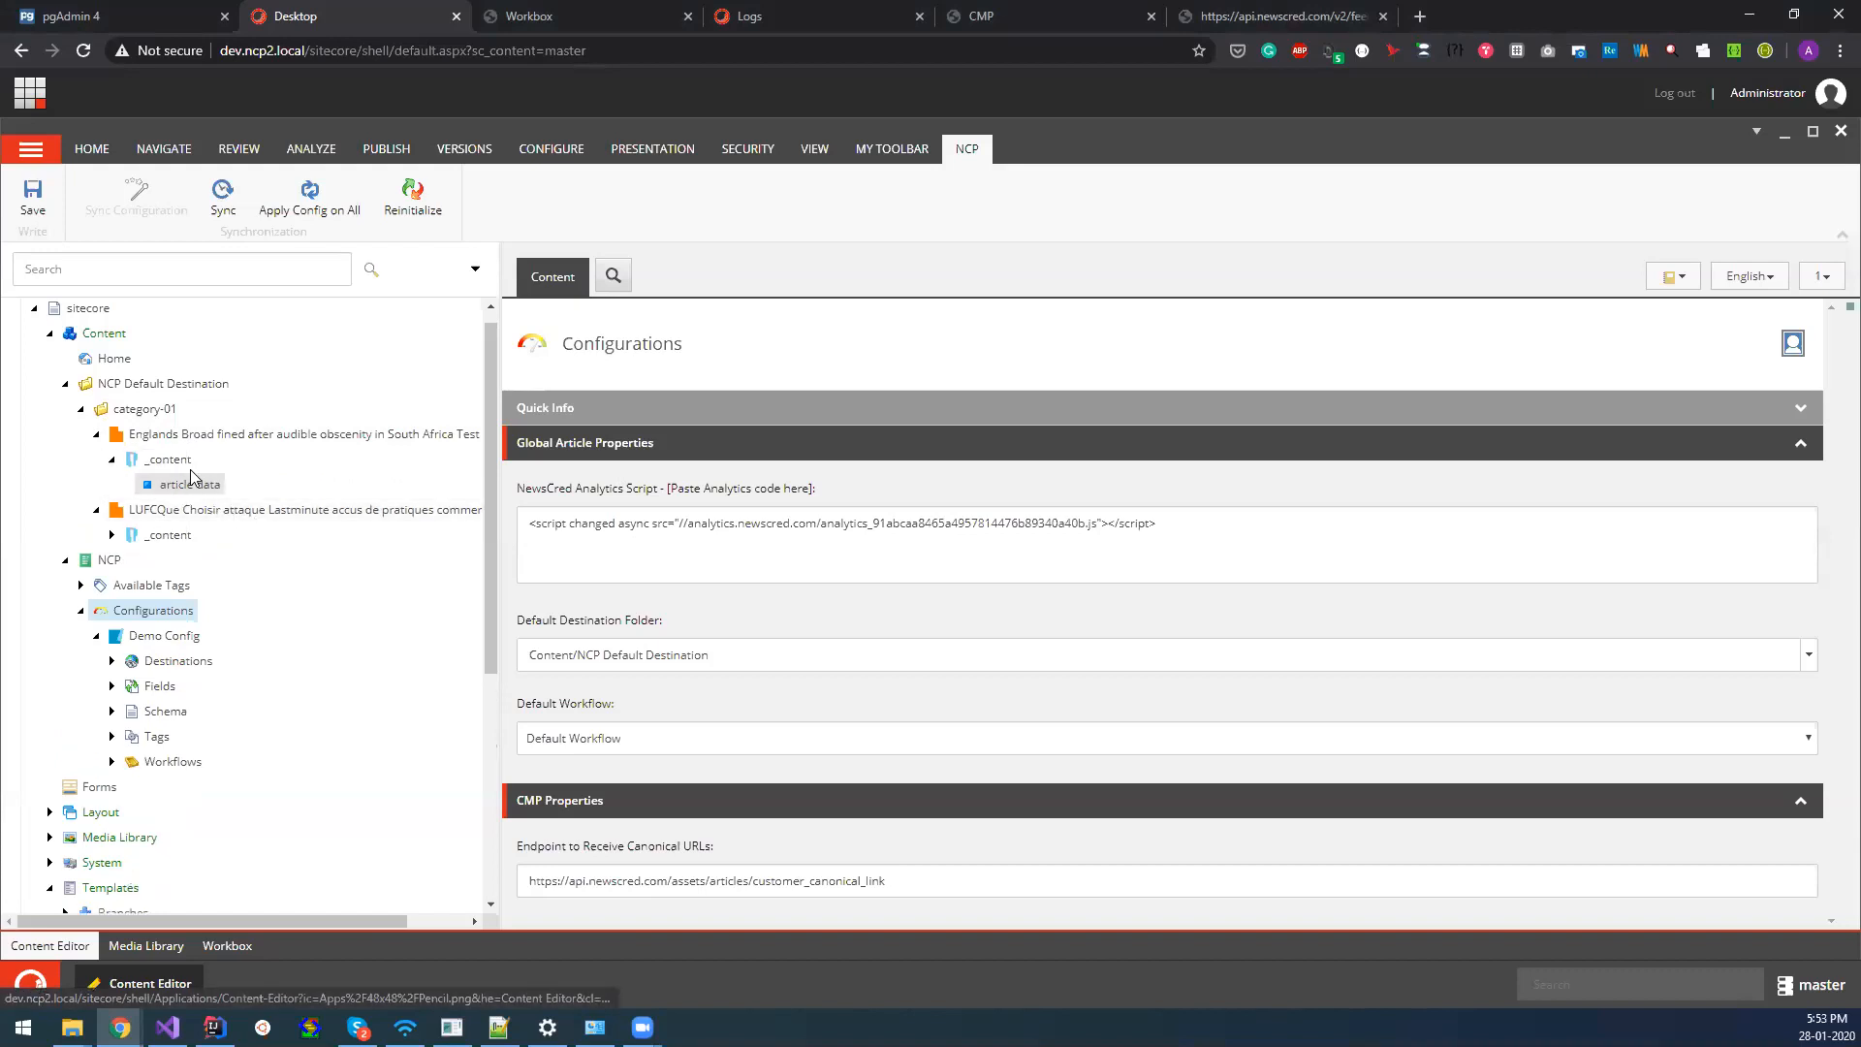
Open Demo Config to view its article data settings and list of mapped fields, and collapse it again.
click(136, 644)
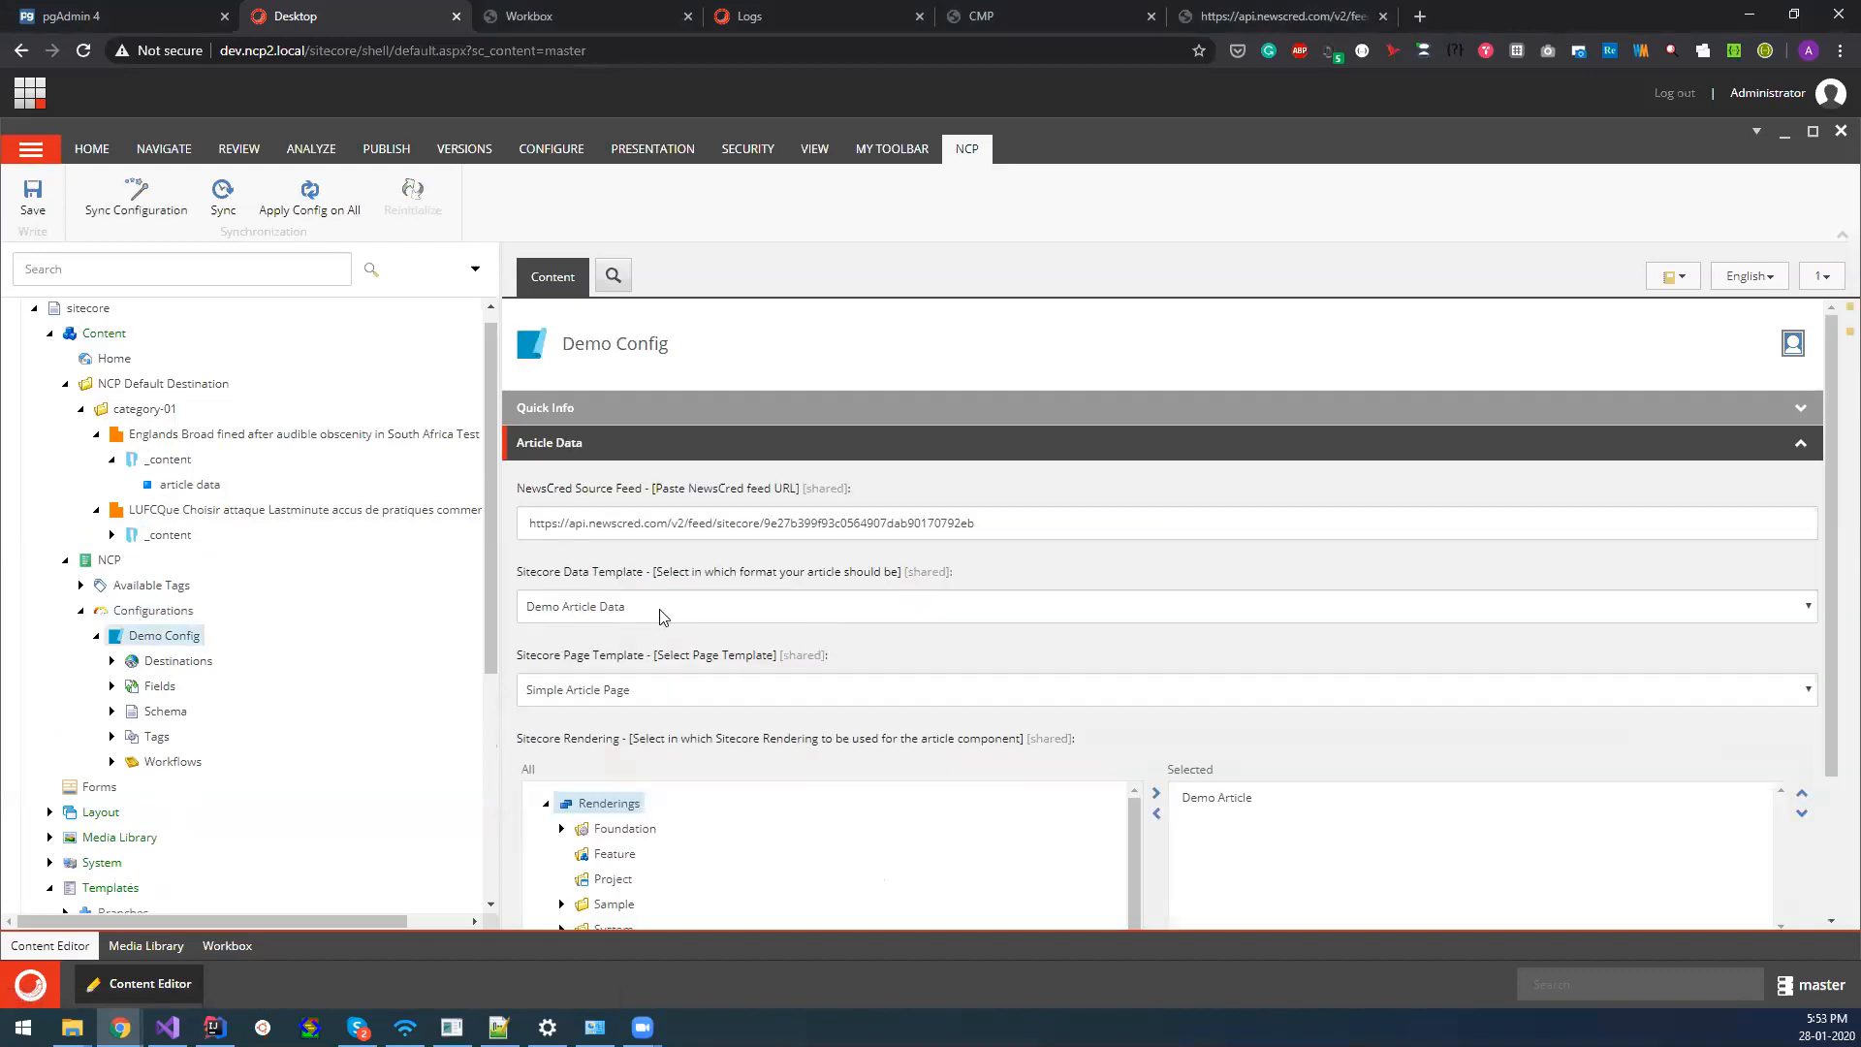
click(111, 686)
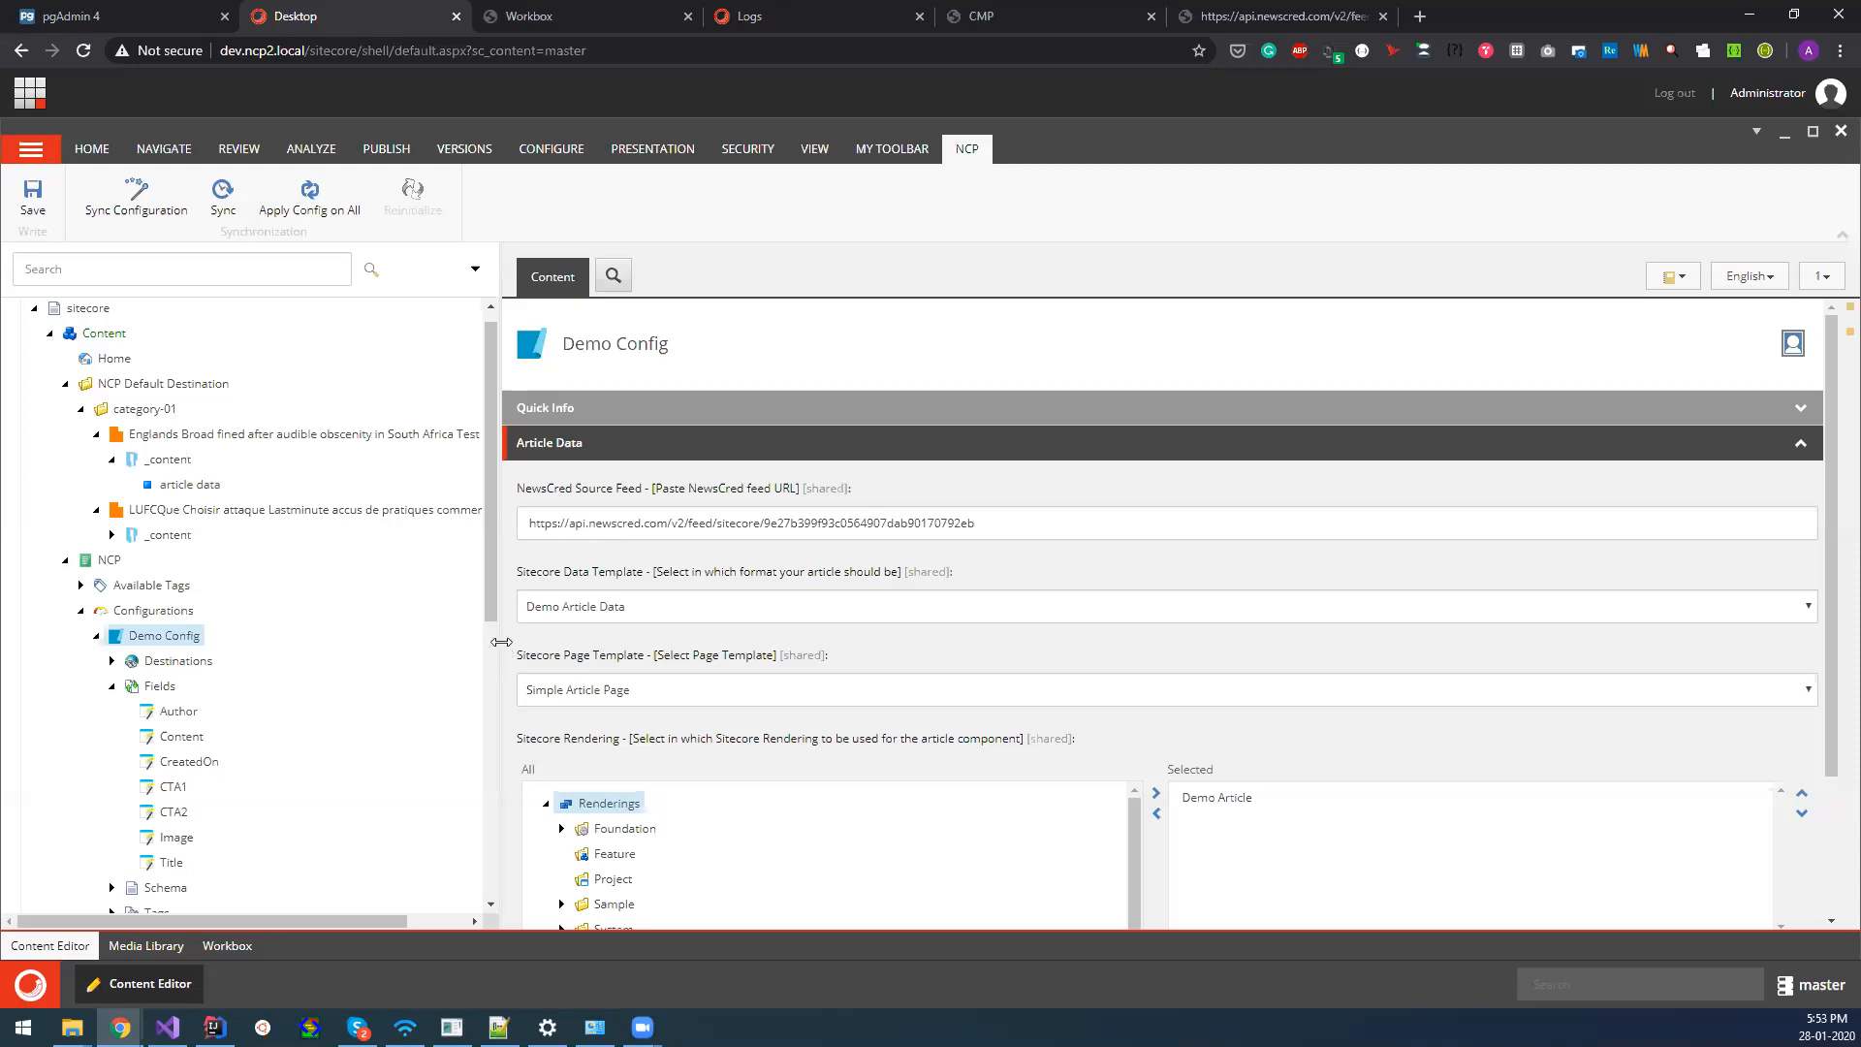
click(96, 635)
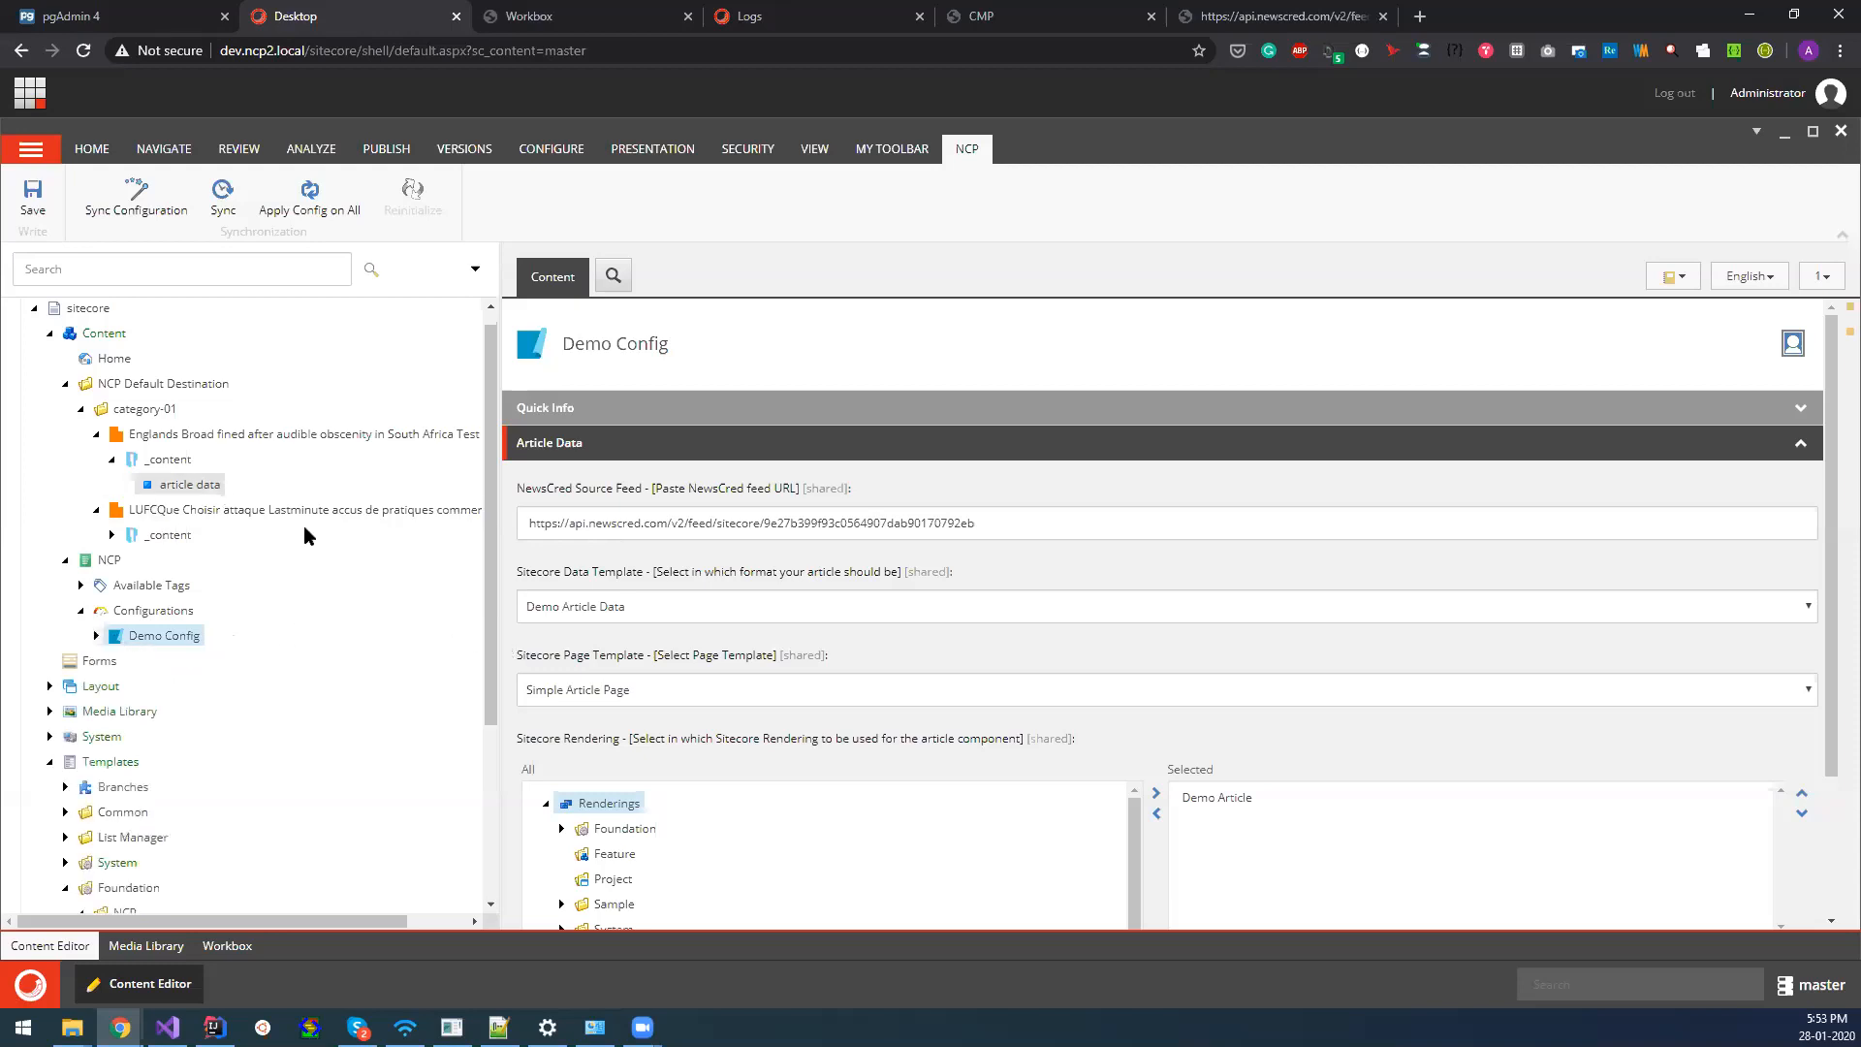
Examine the synced articles and NCP configuration alongside the Content, Data and Page Templates folders under Foundation/NCP.
scroll(369, 679, down, 3)
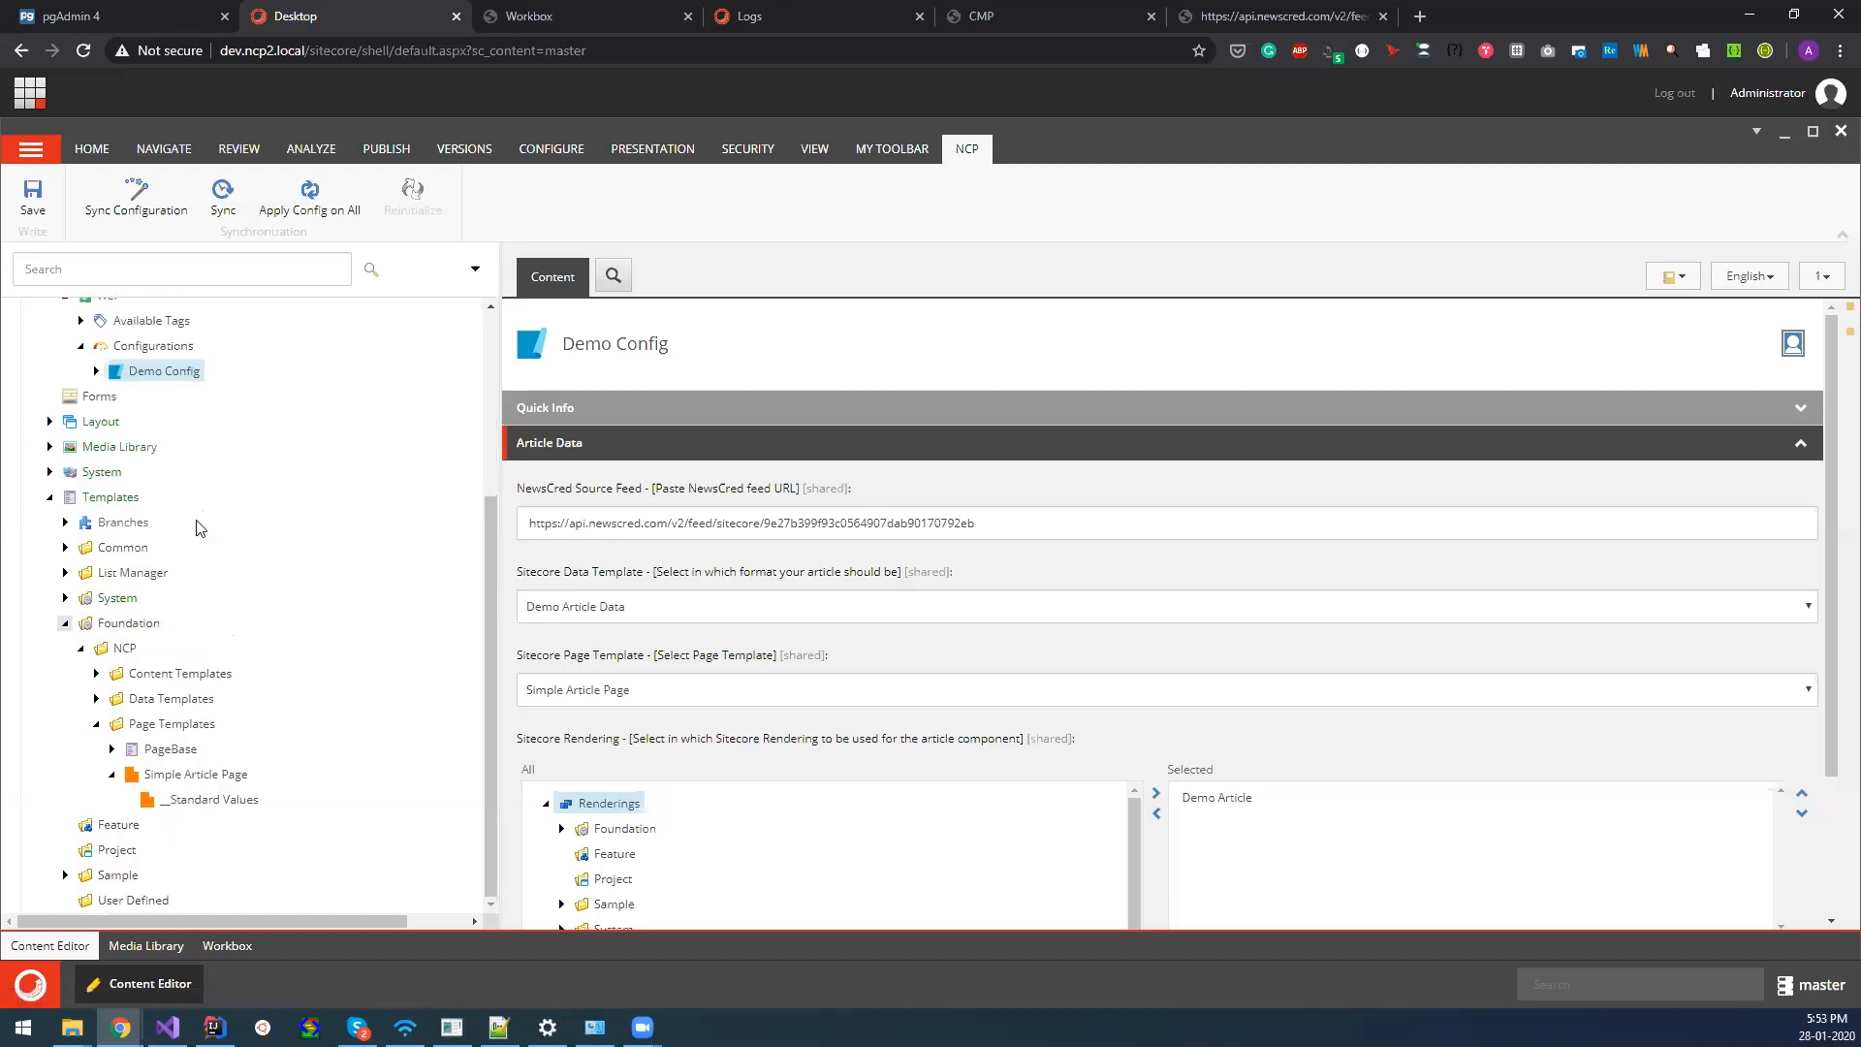
scroll(199, 524, up, 1)
scroll(175, 492, up, 2)
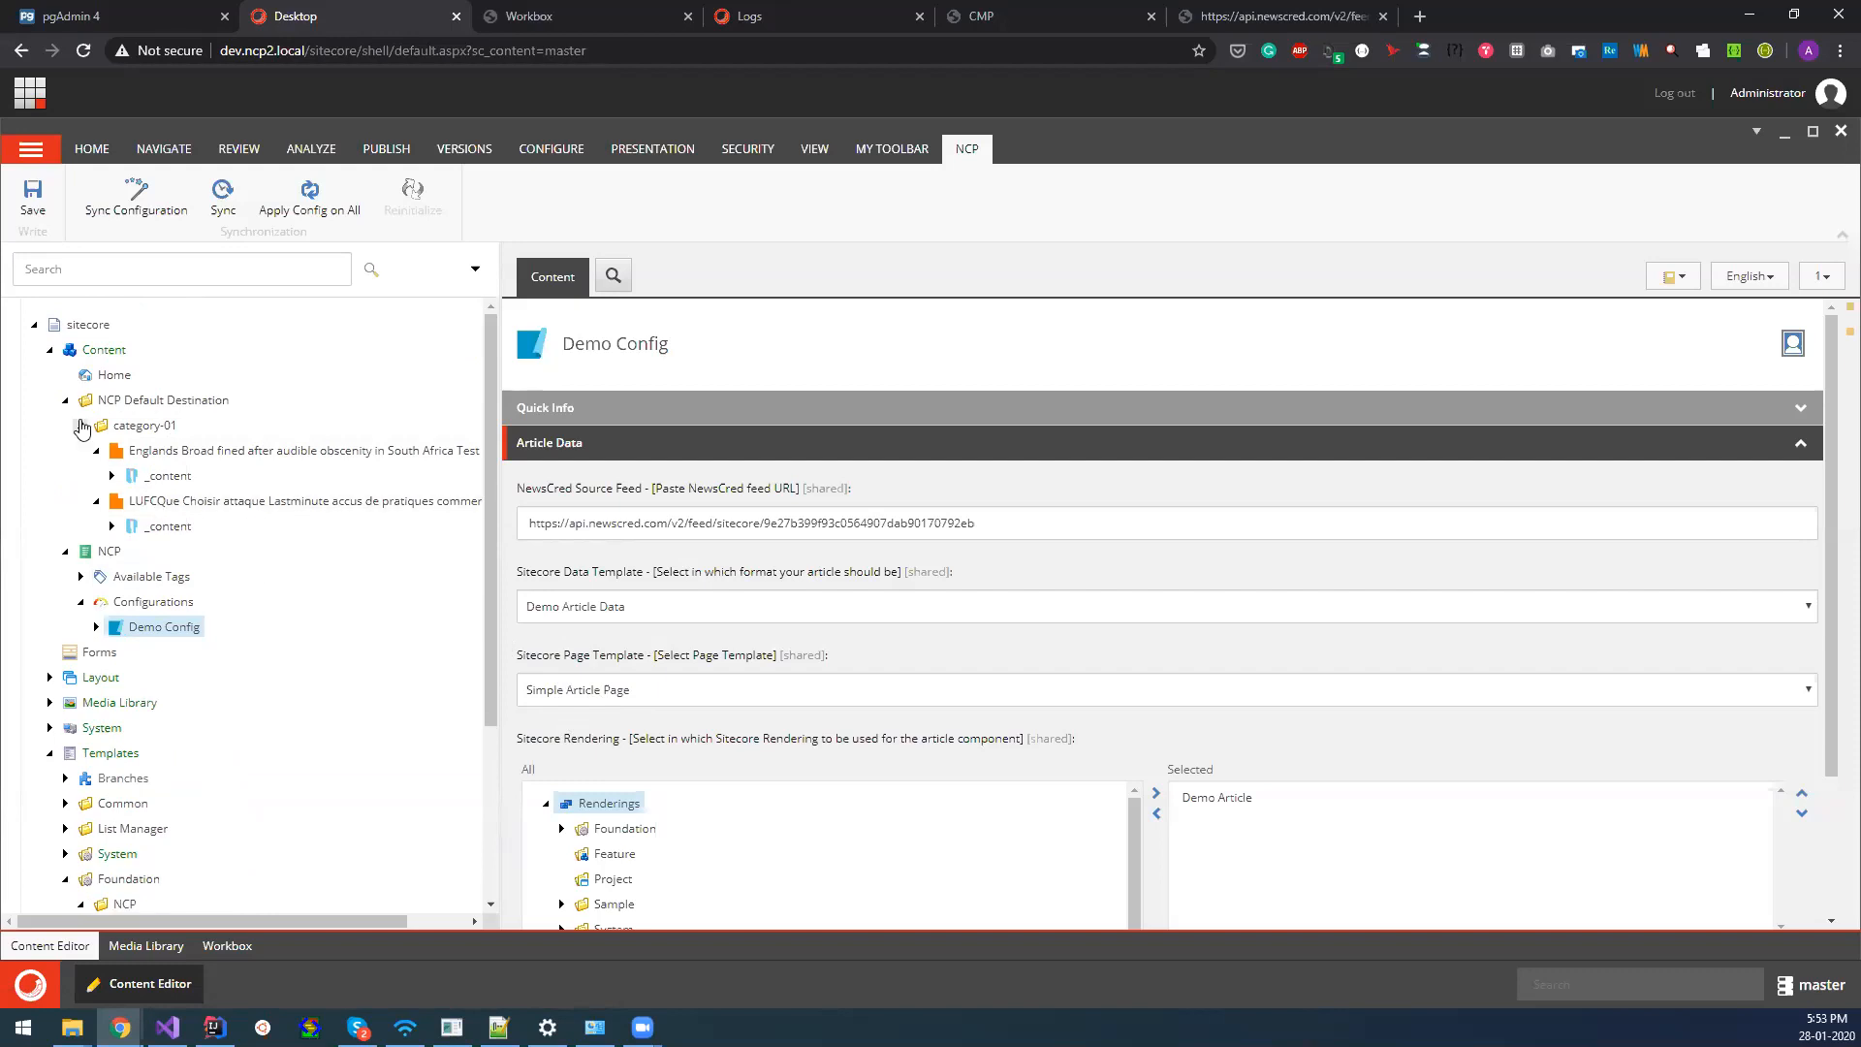
scroll(97, 650, down, 3)
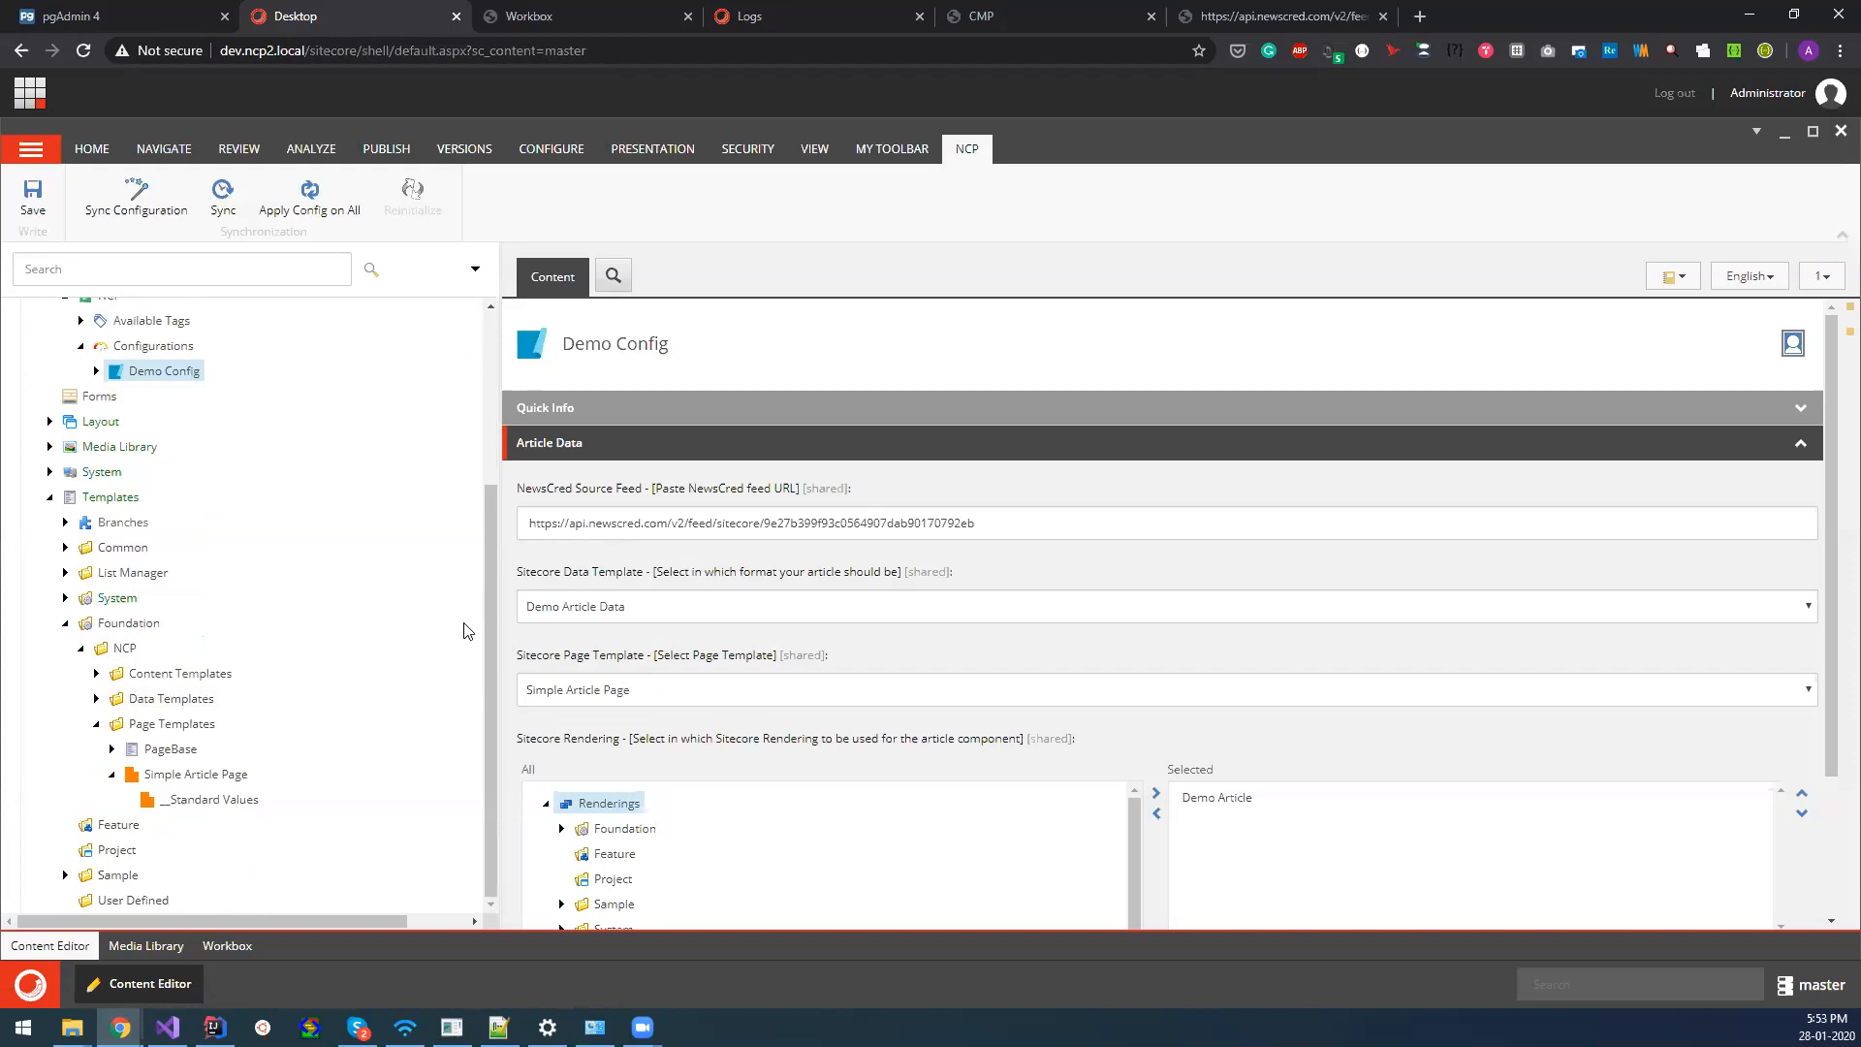
click(81, 648)
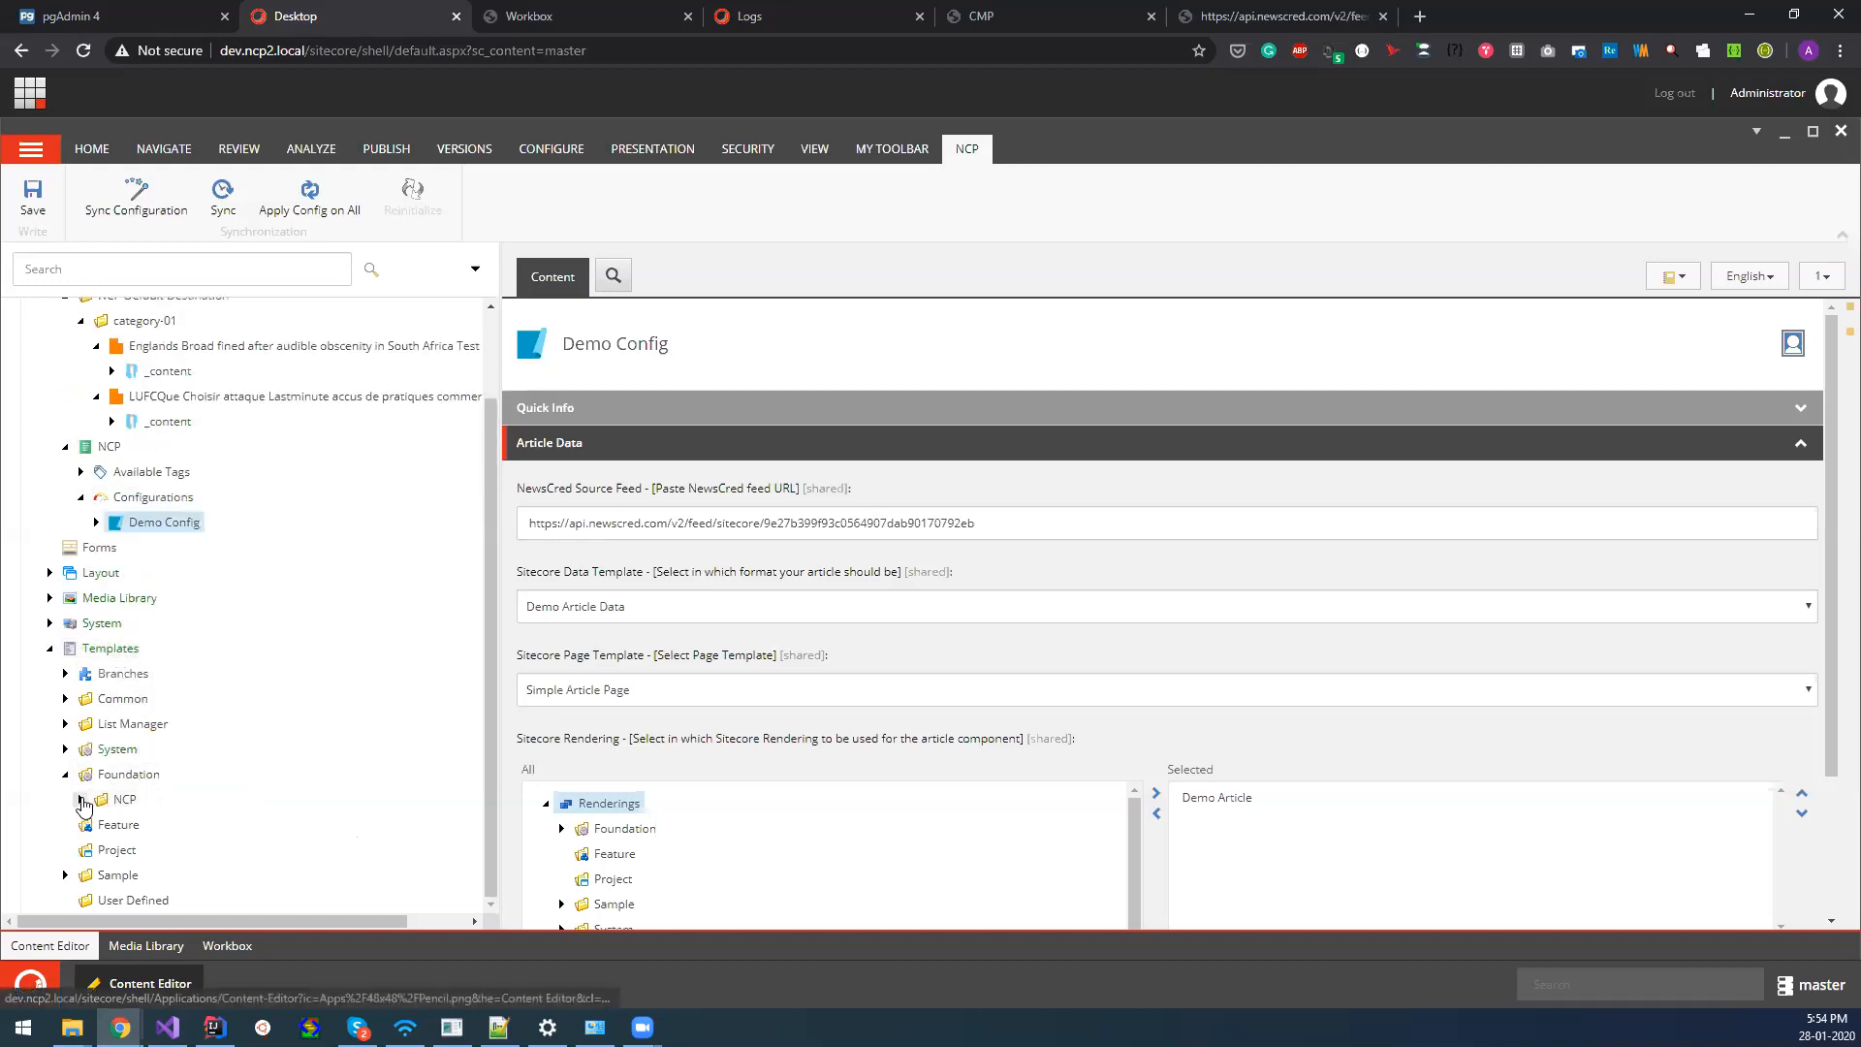
click(81, 799)
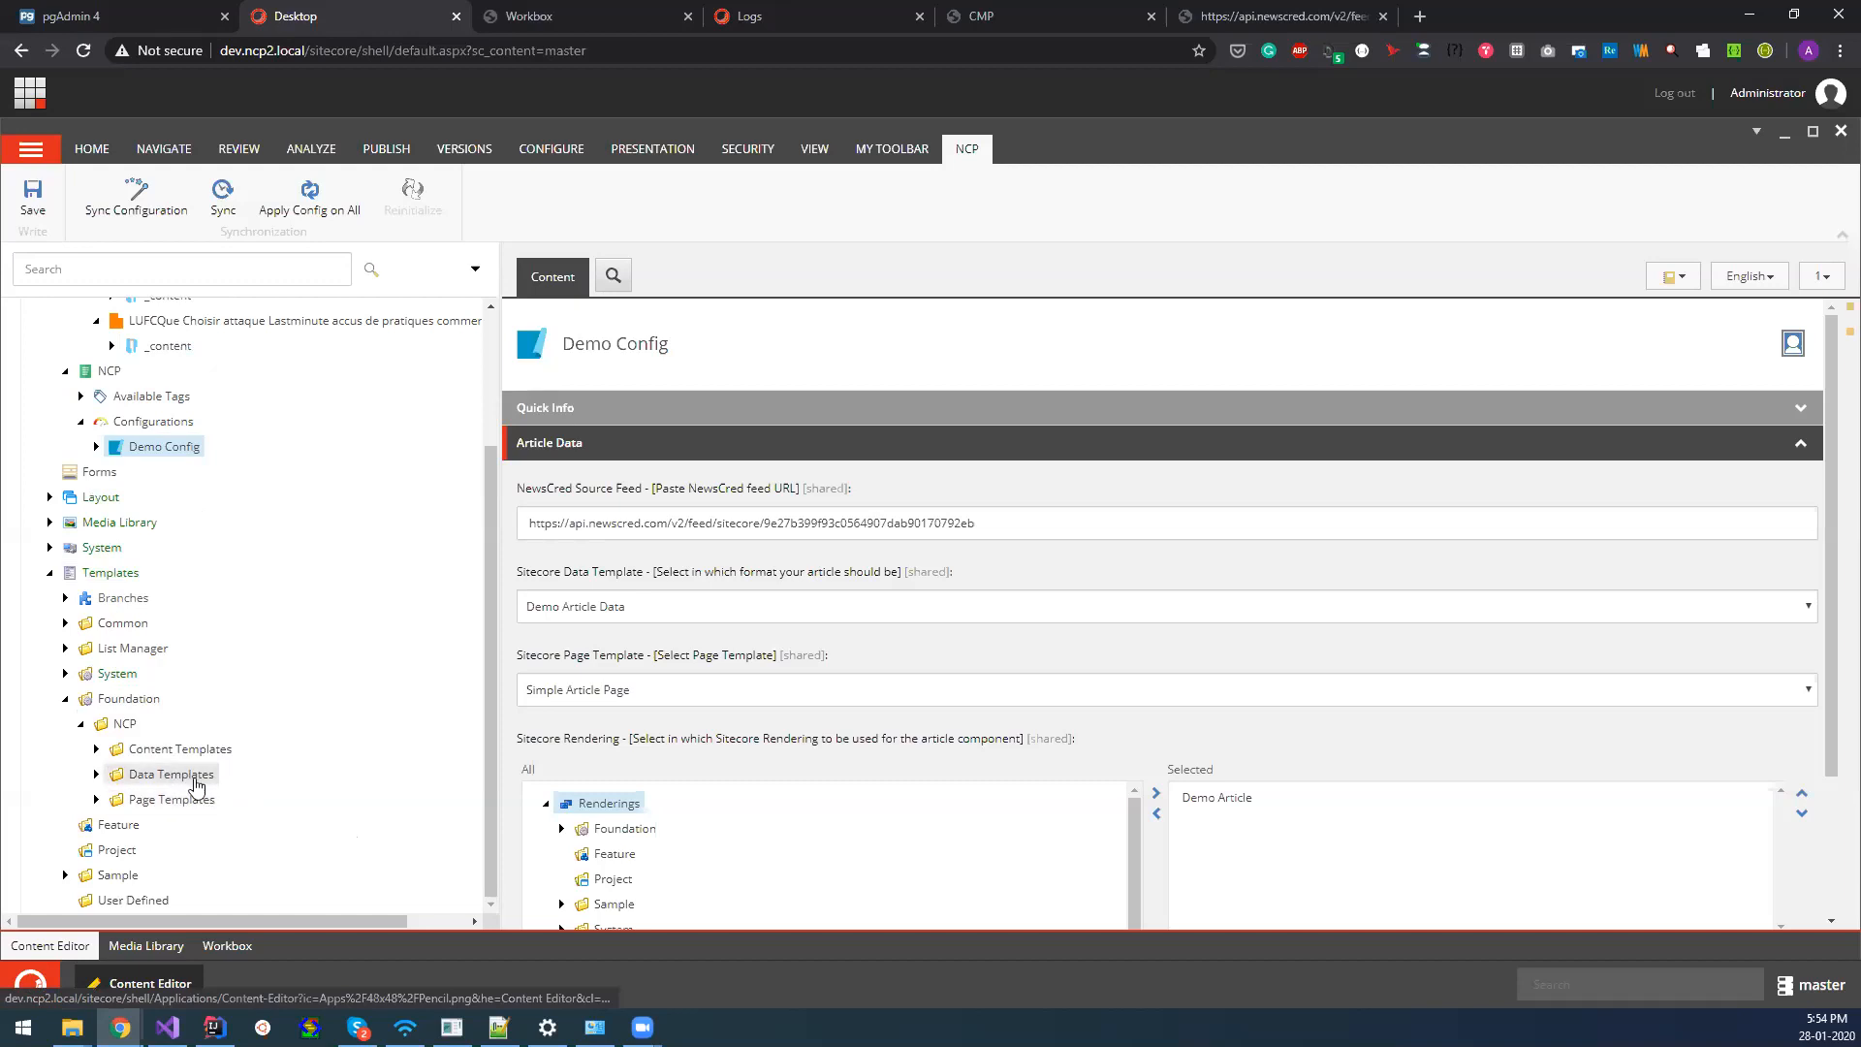
scroll(315, 812, up, 2)
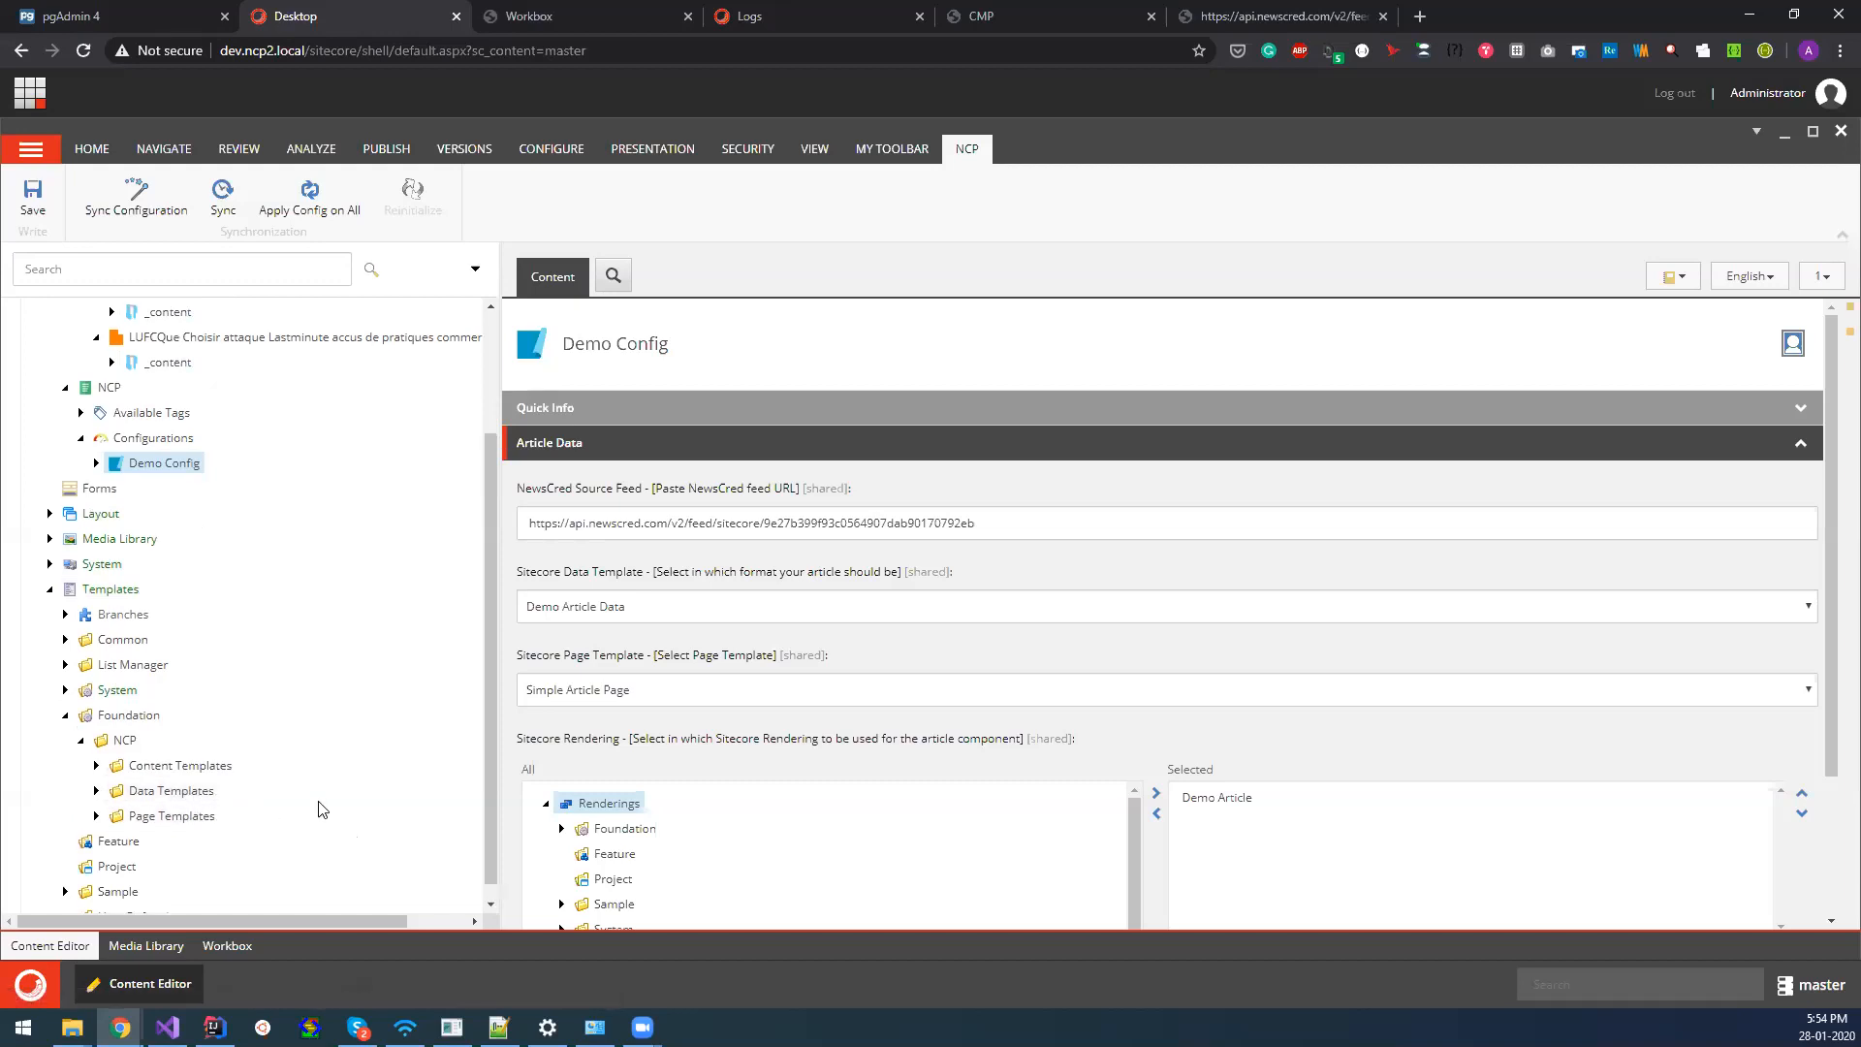
scroll(296, 783, down, 2)
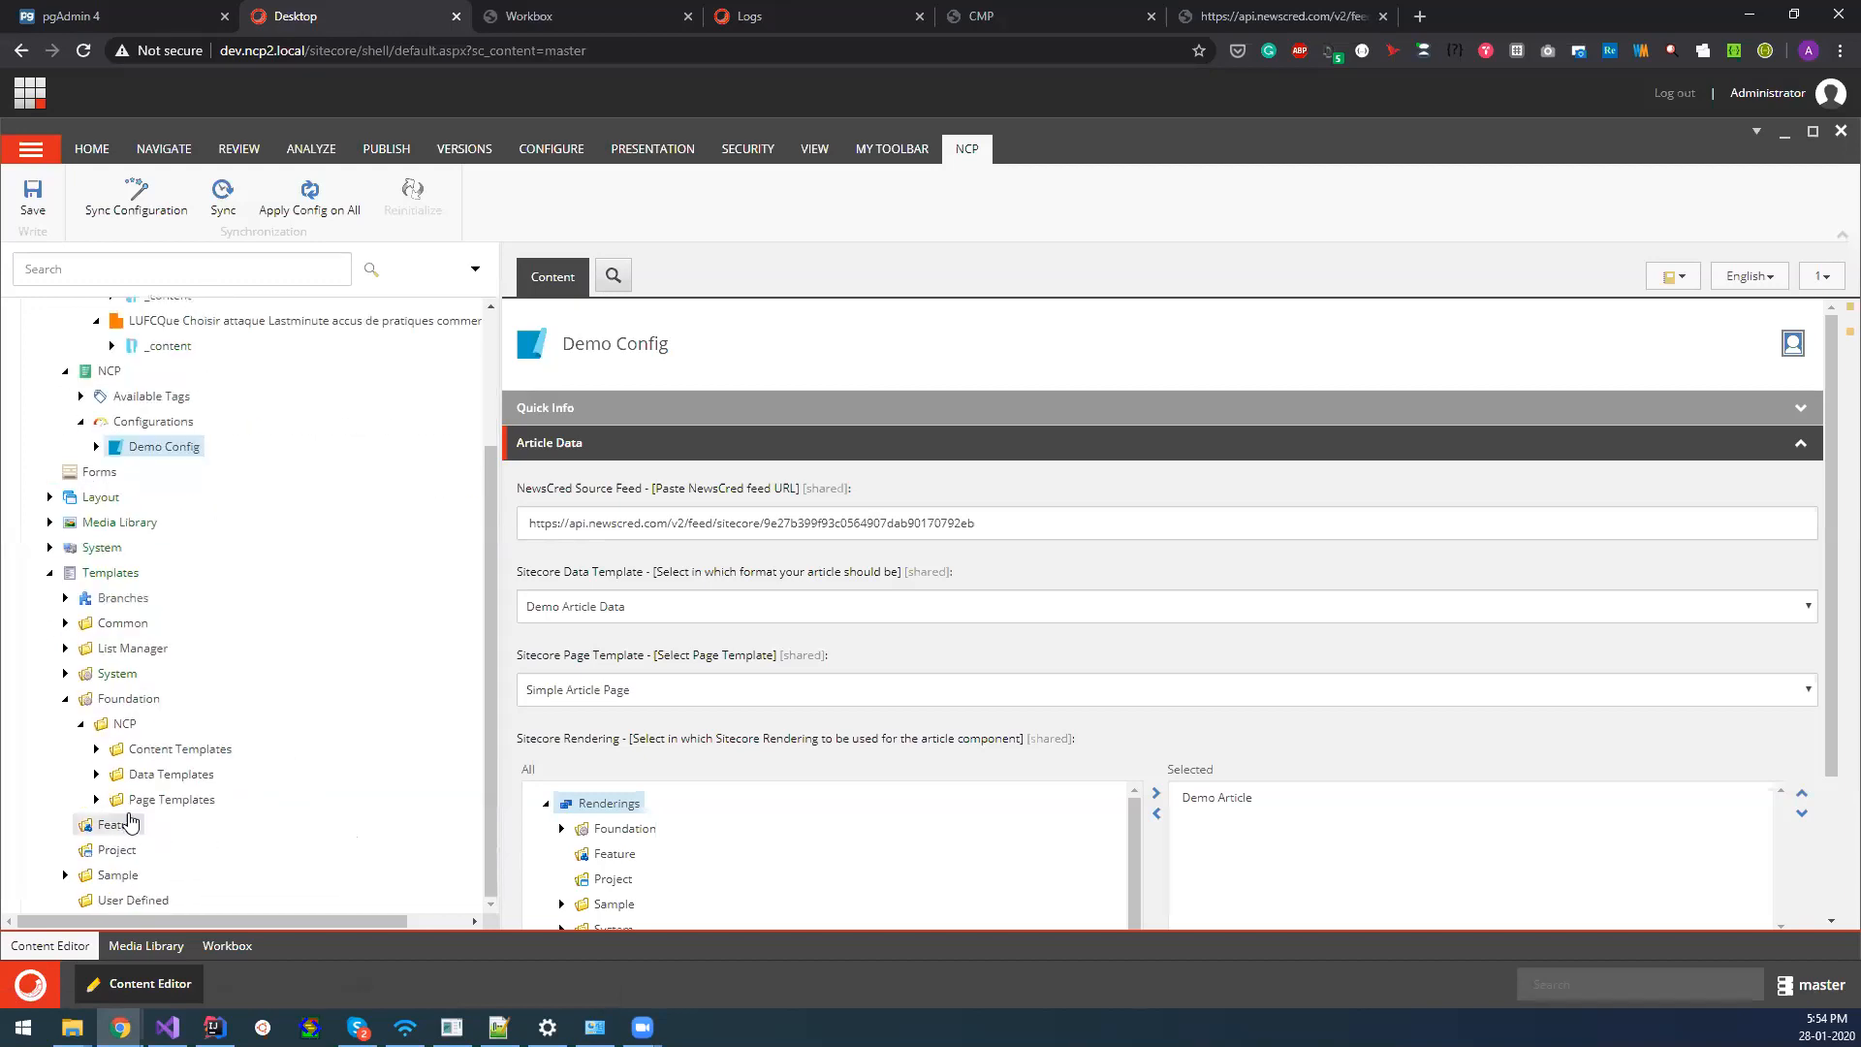
scroll(260, 827, up, 2)
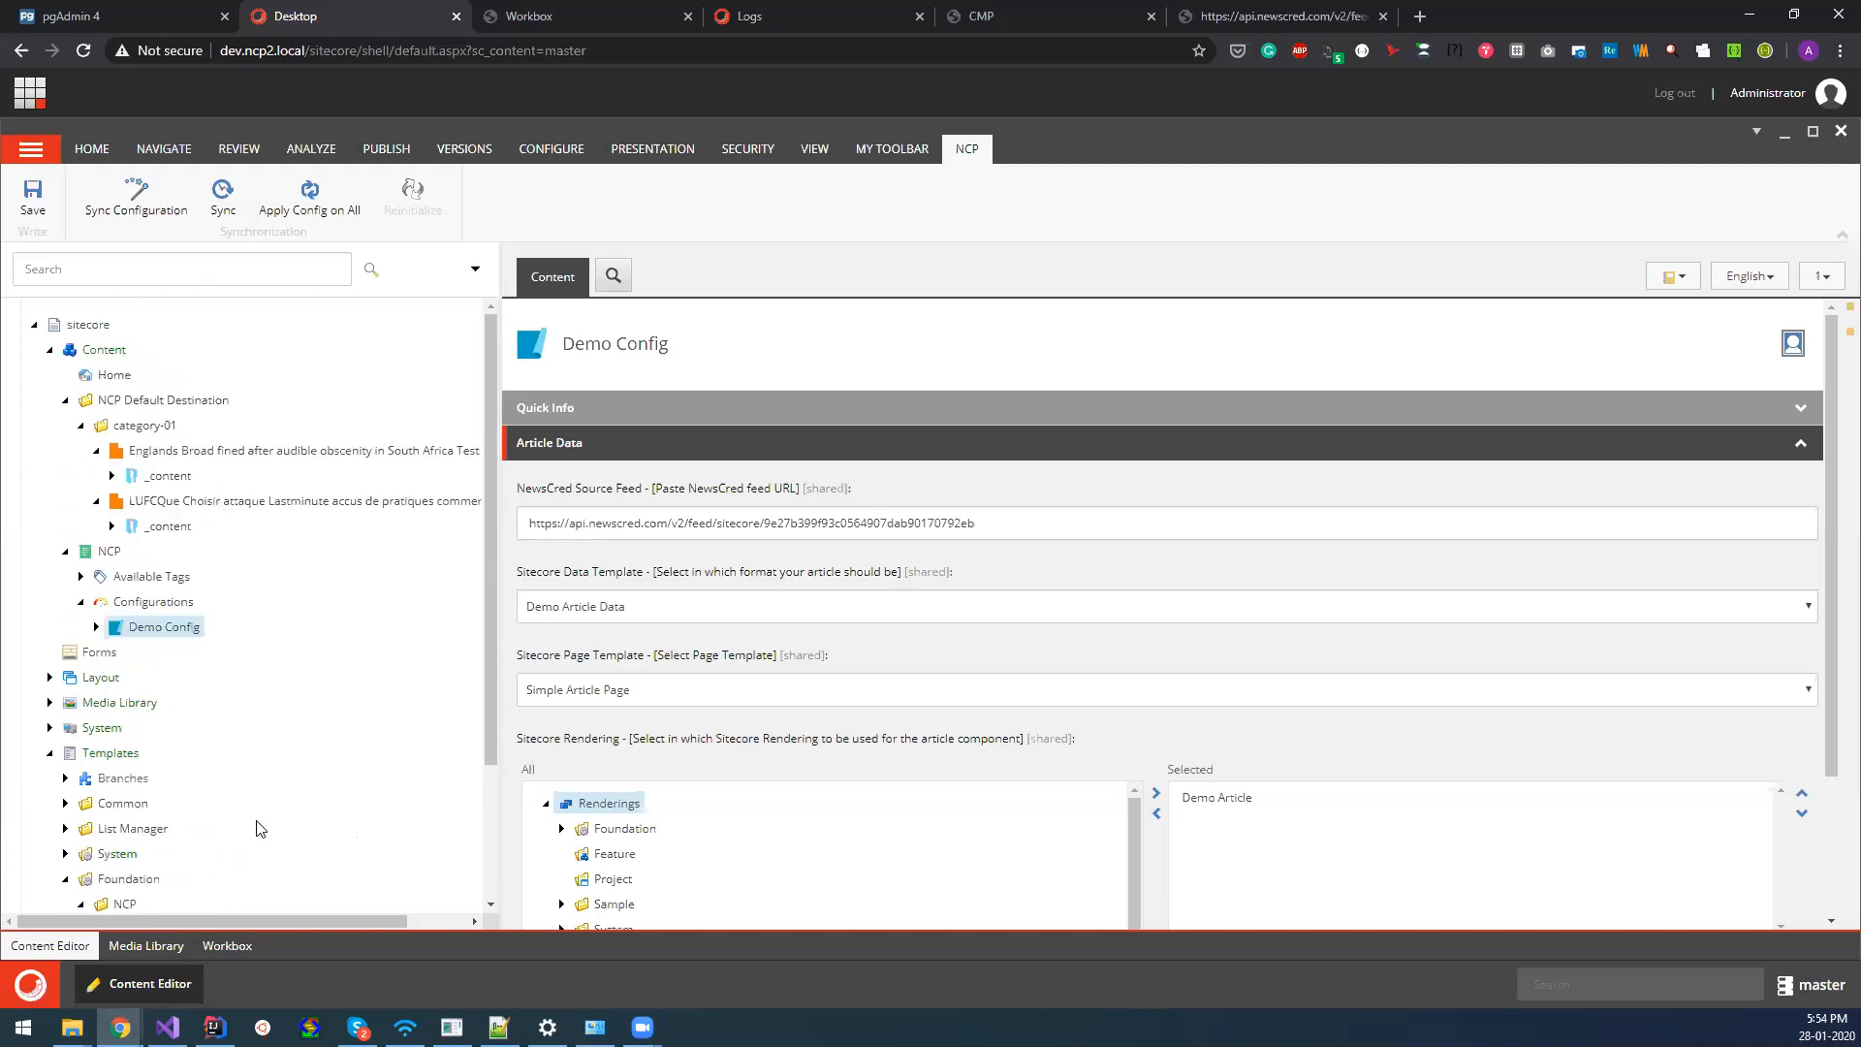
scroll(260, 832, down, 2)
scroll(350, 752, up, 1)
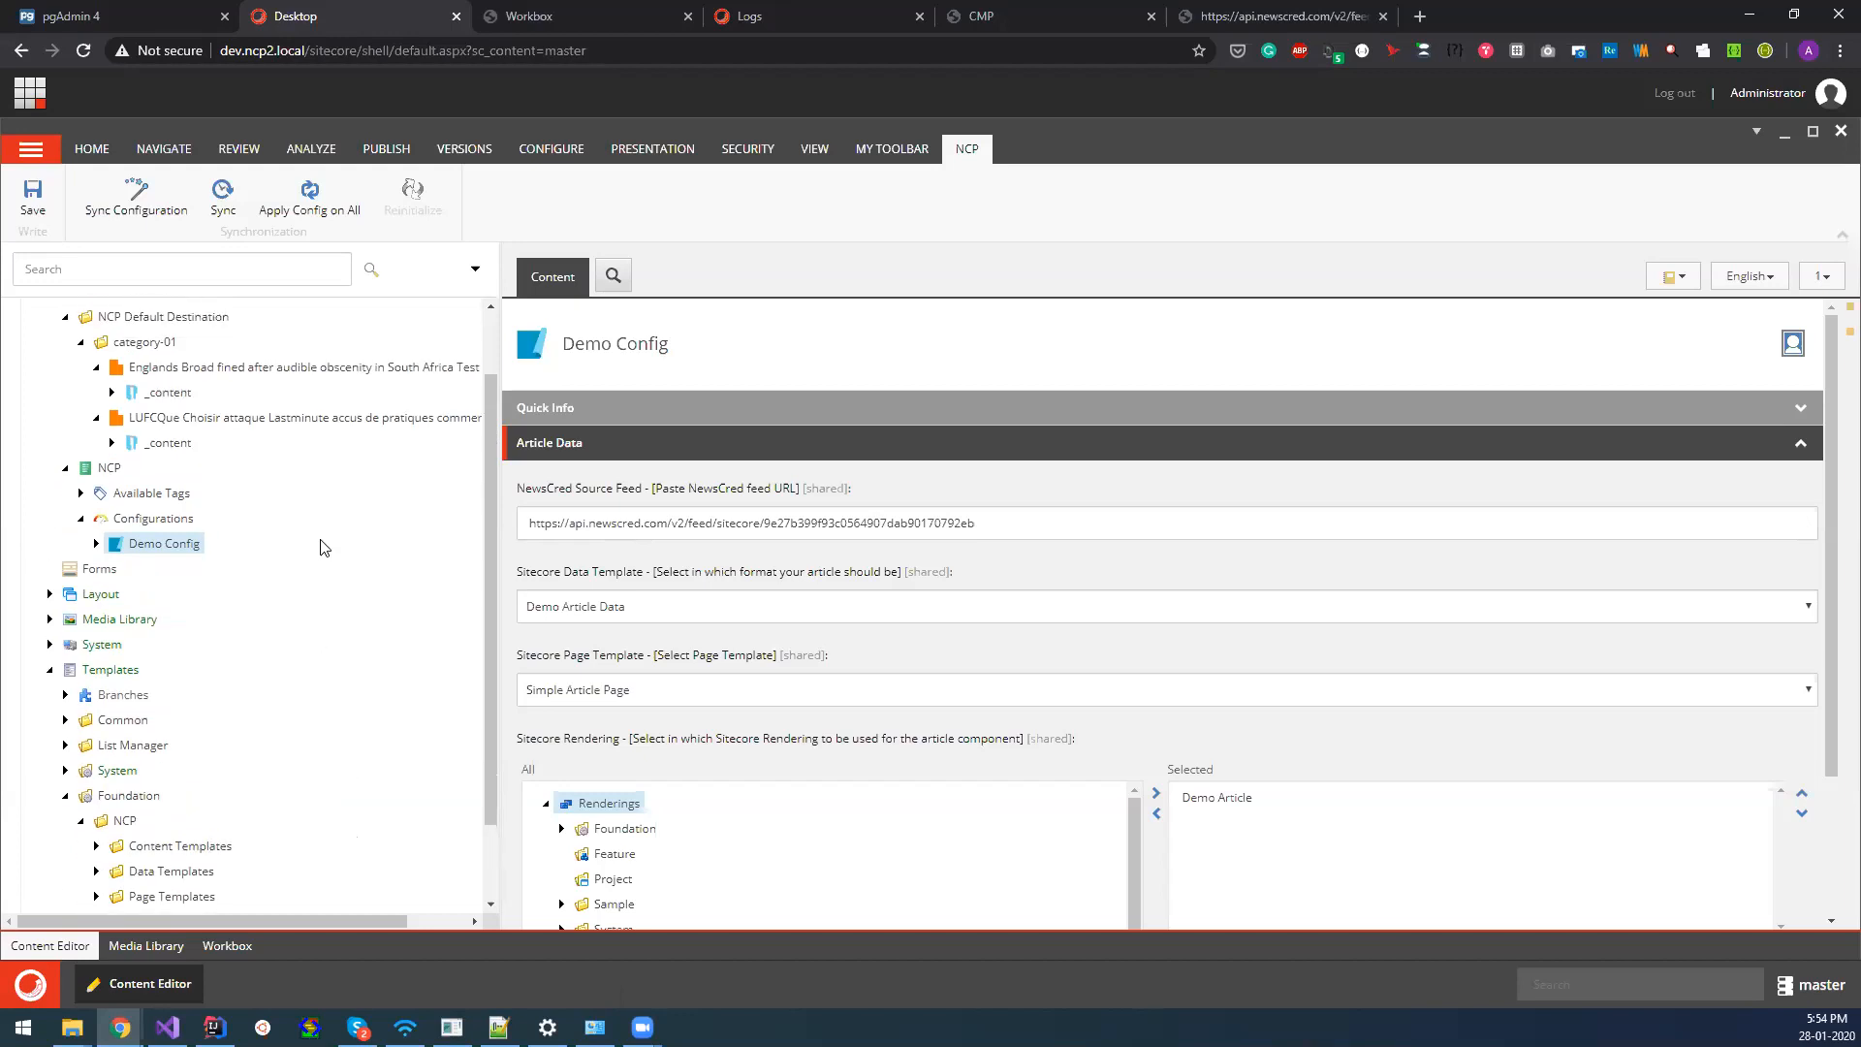
scroll(326, 738, down, 1)
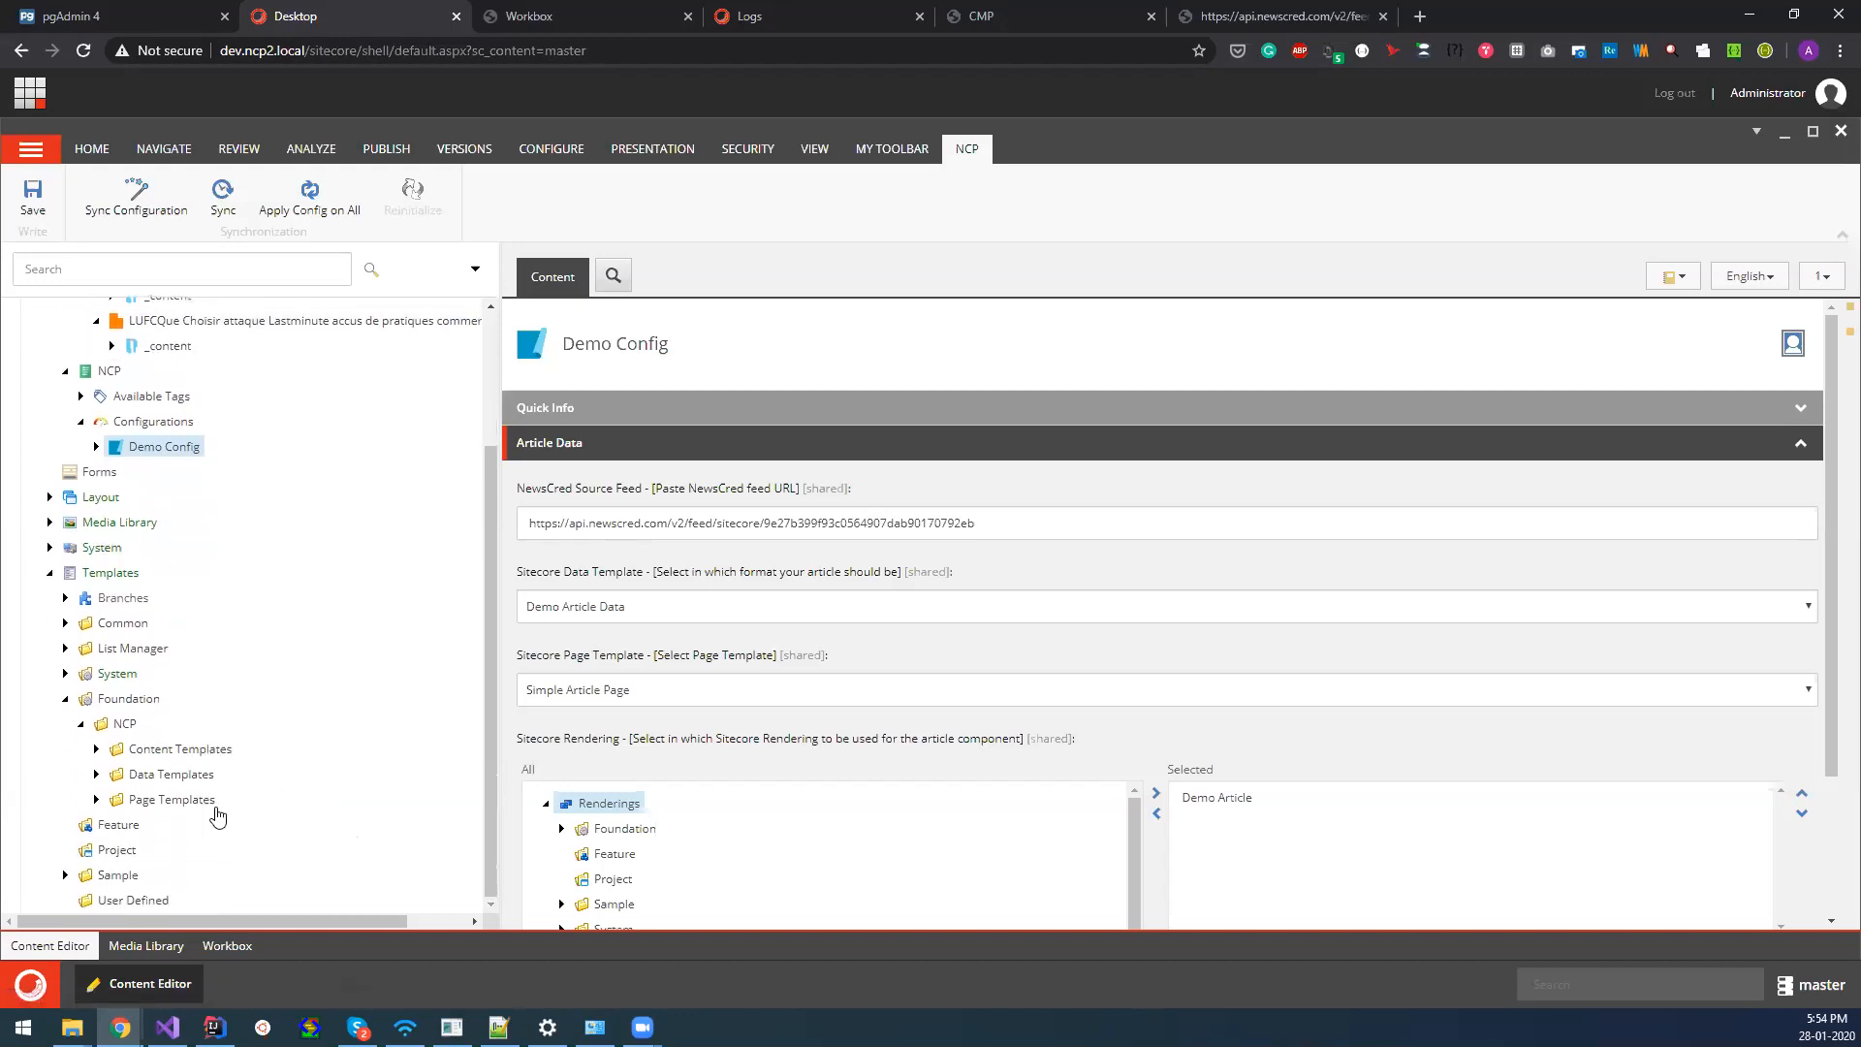
Check the insert options of the Data Templates folder and open its Demo Article Data template.
click(96, 774)
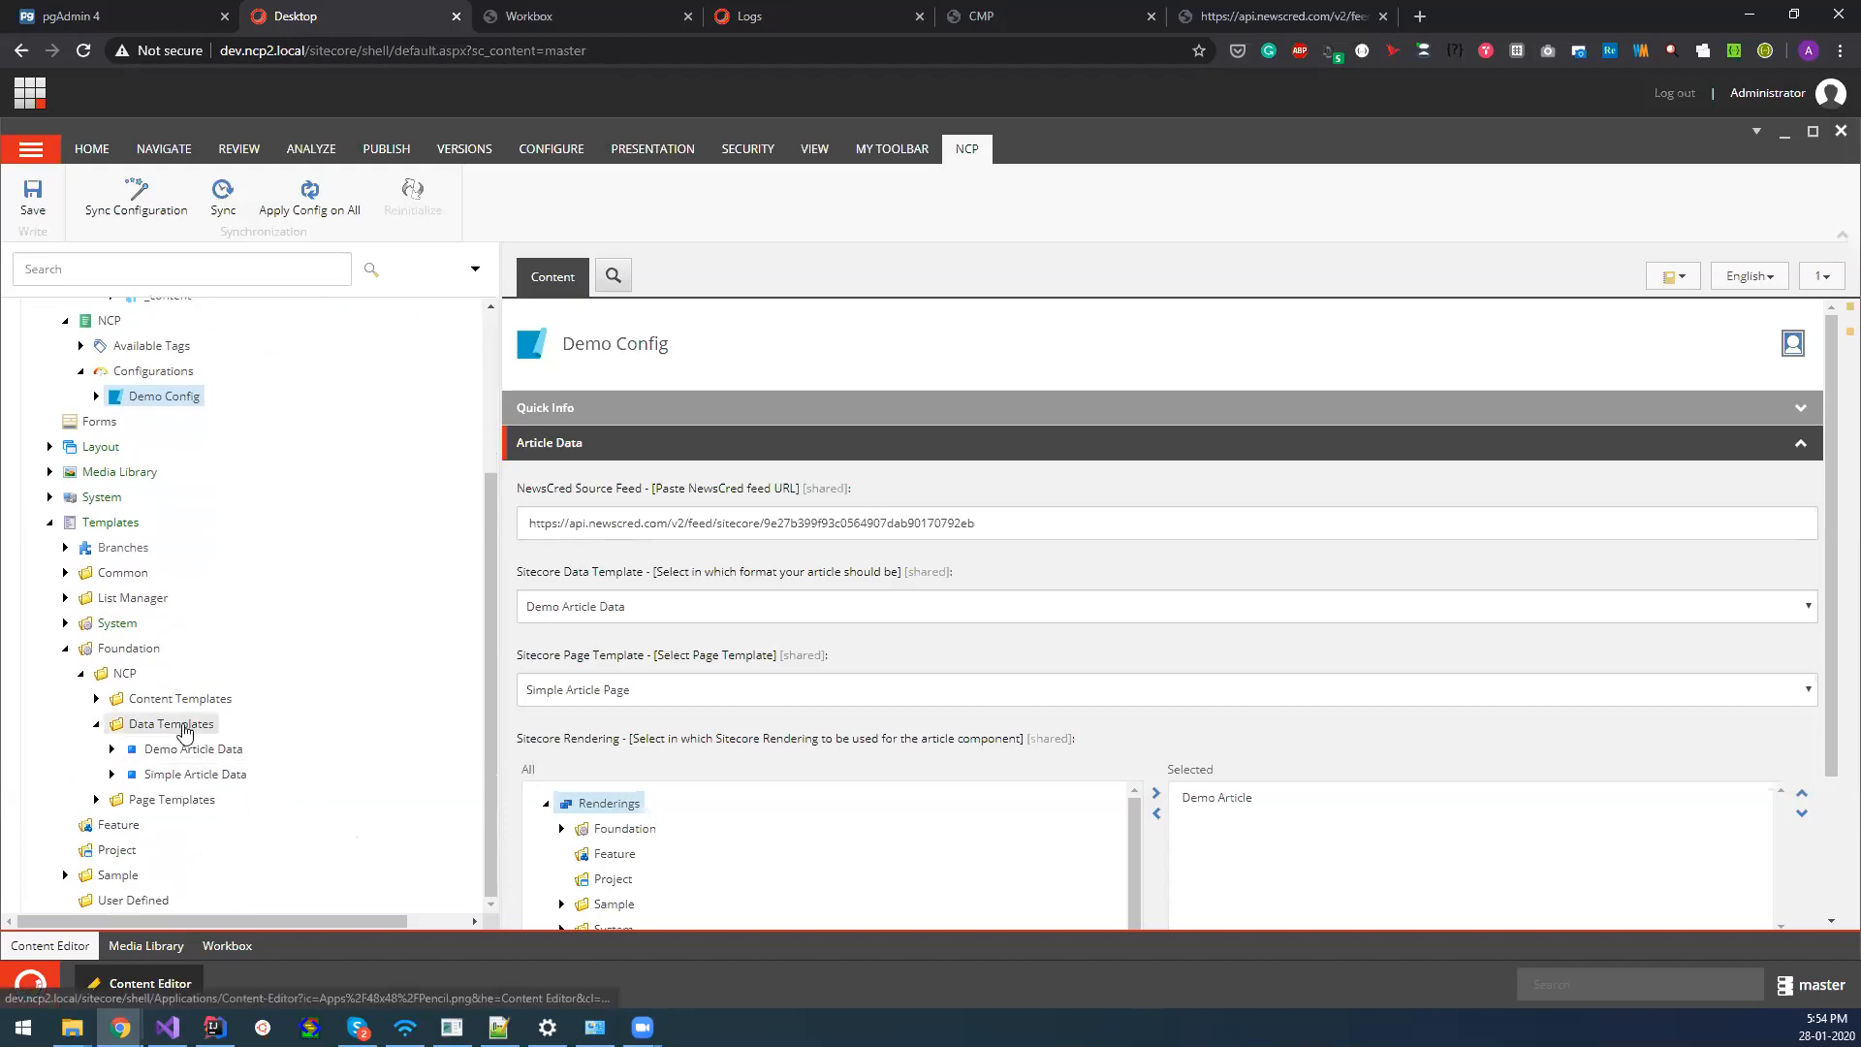
click(184, 728)
right_click(184, 732)
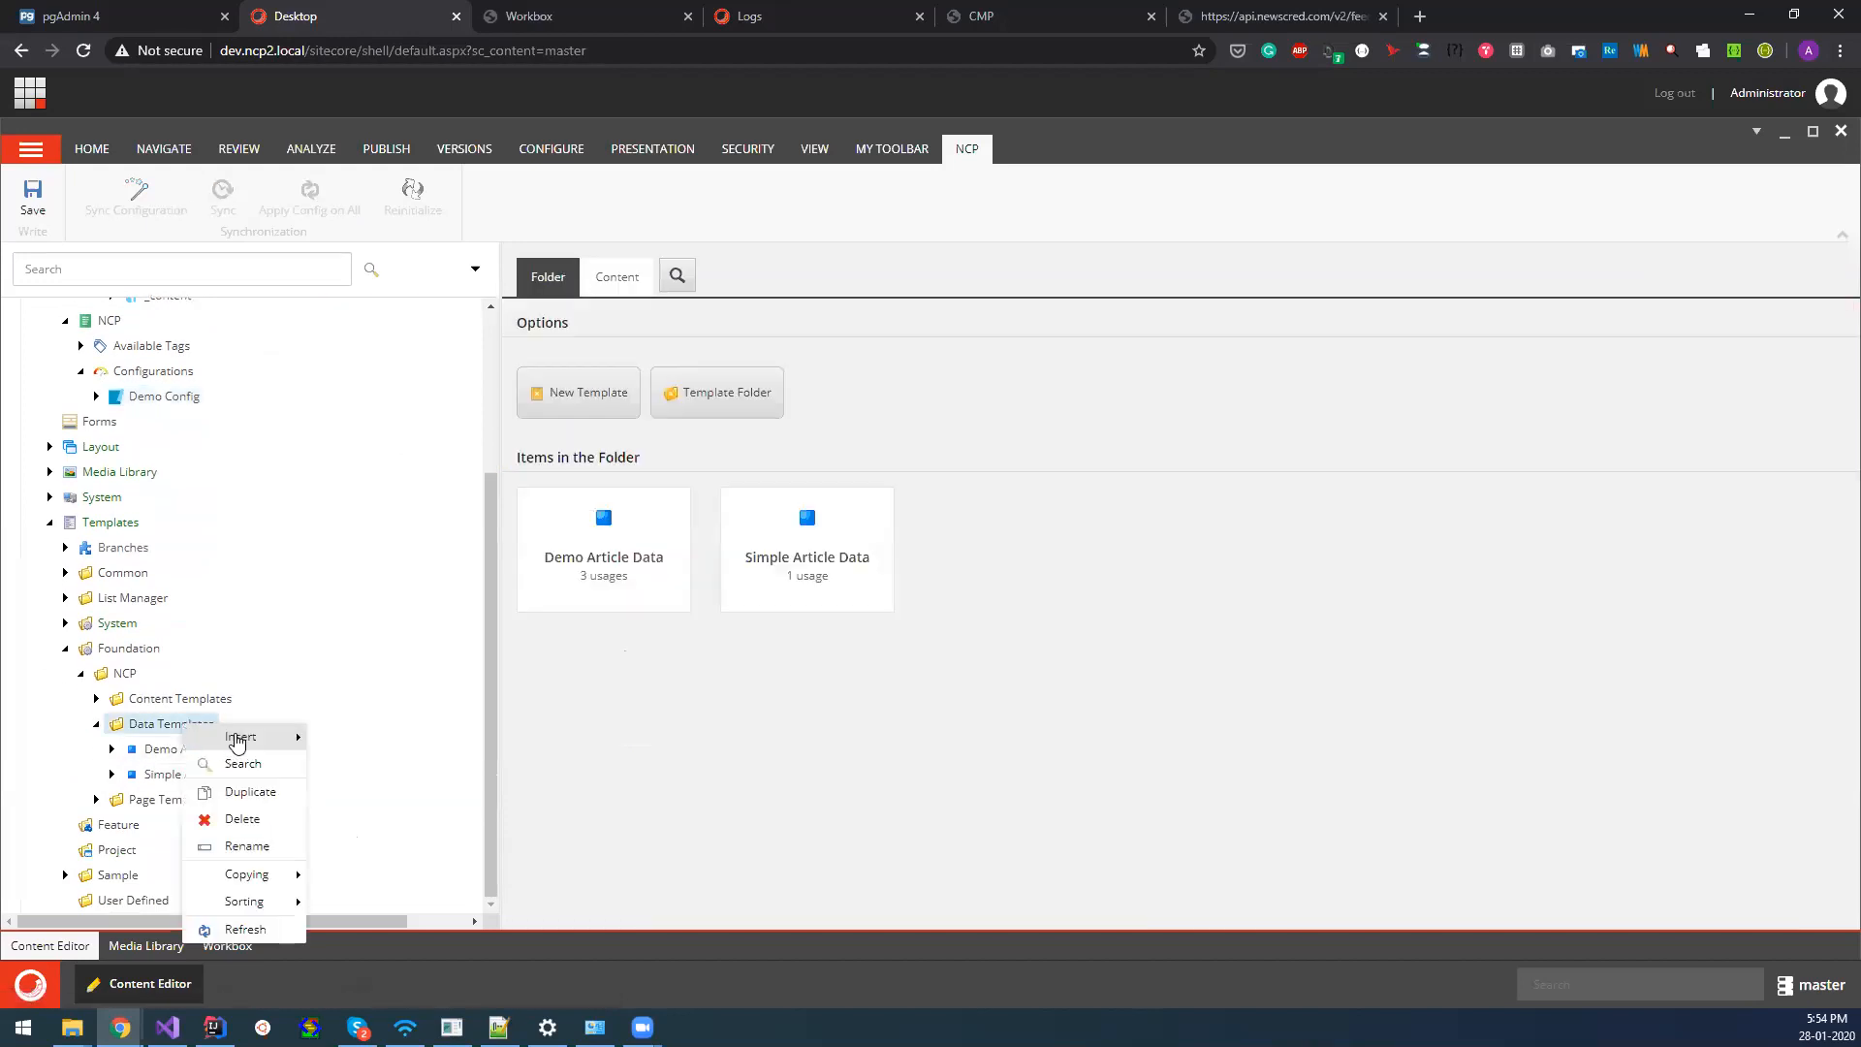
mouse_move(282, 736)
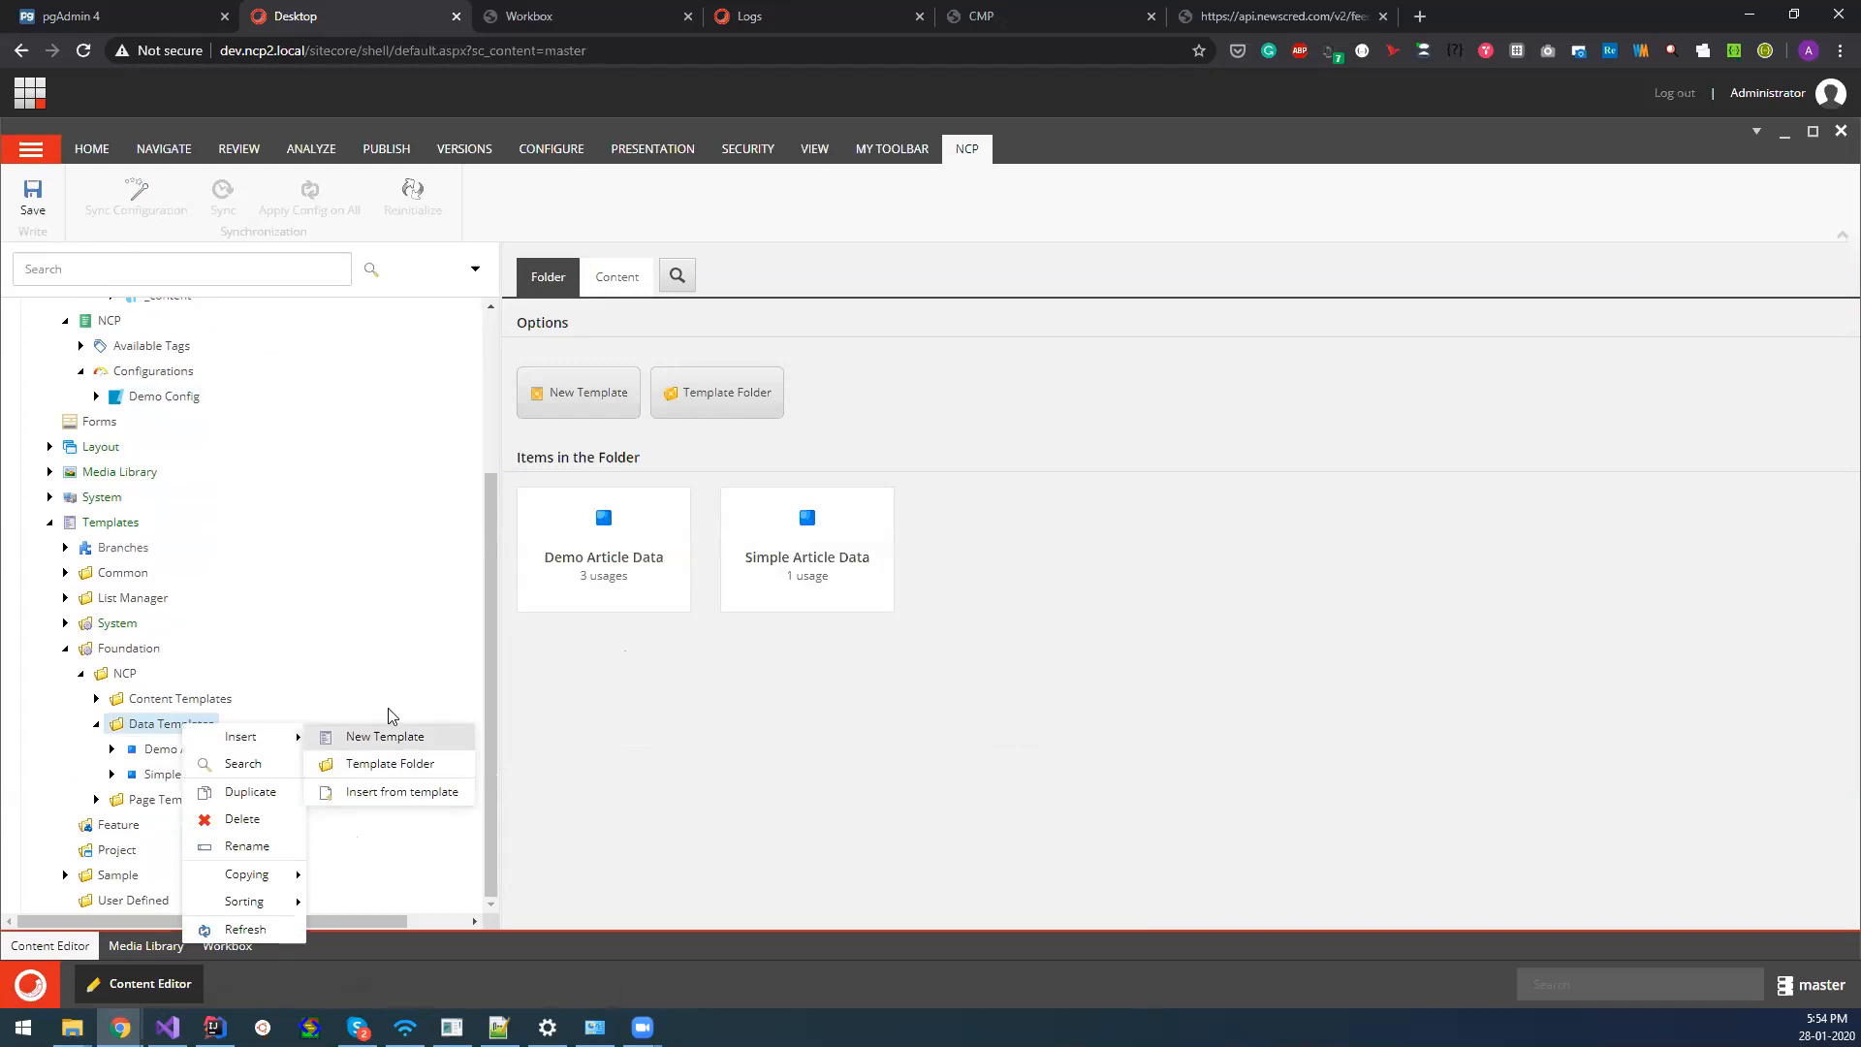
click(554, 712)
click(640, 608)
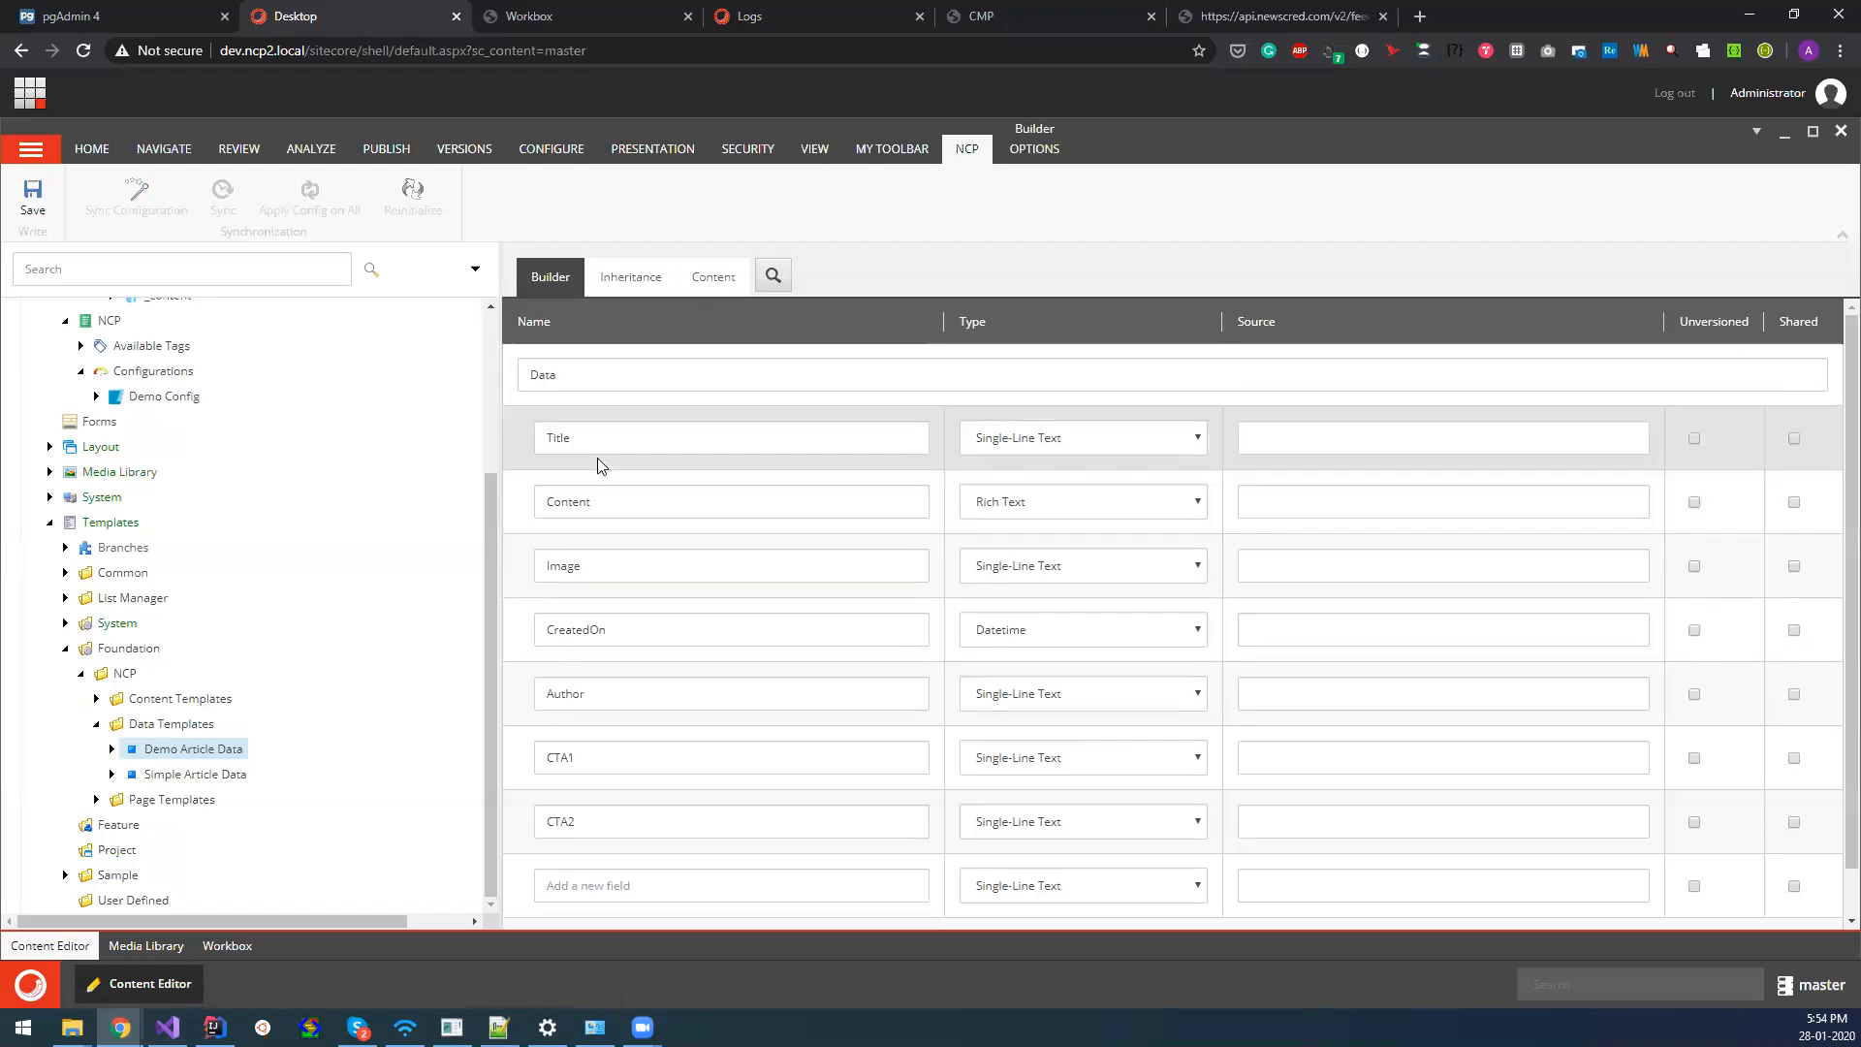
Compare Demo Config's mapped fields with the template's fields and look through the available types for the CreatedOn field.
click(96, 396)
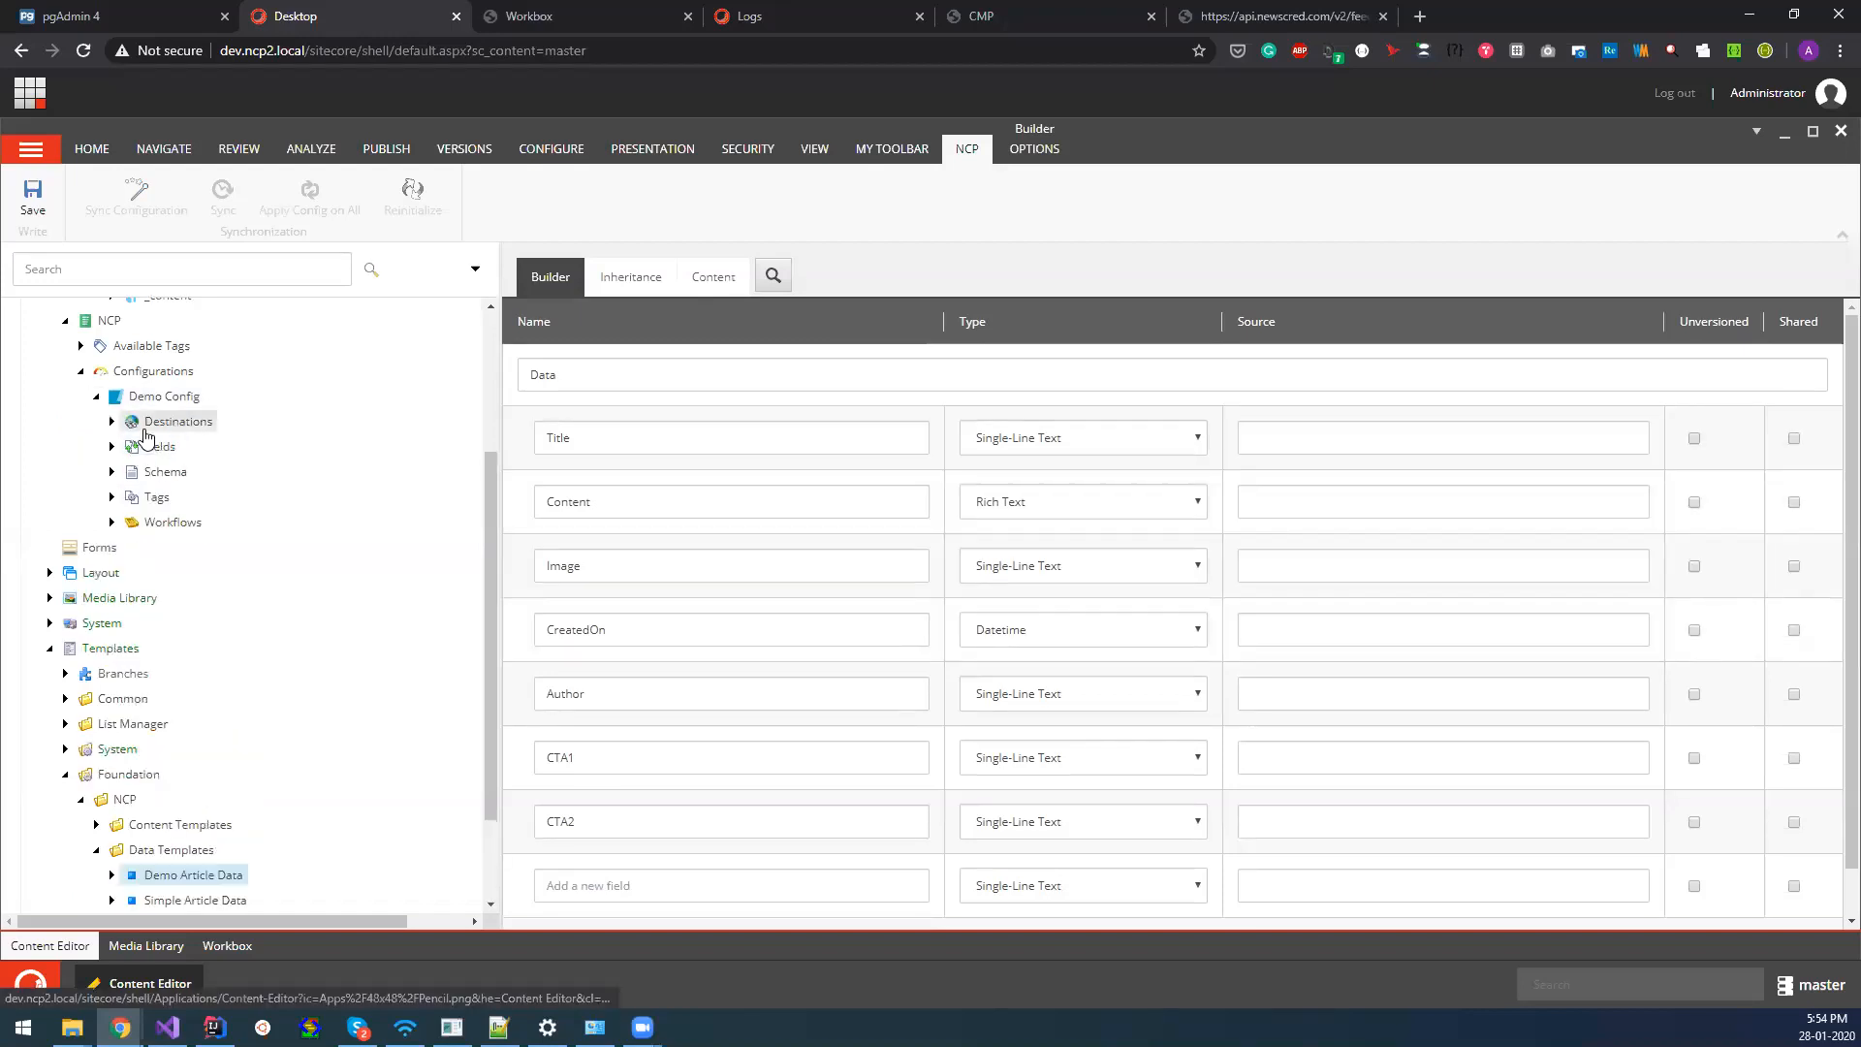
click(112, 446)
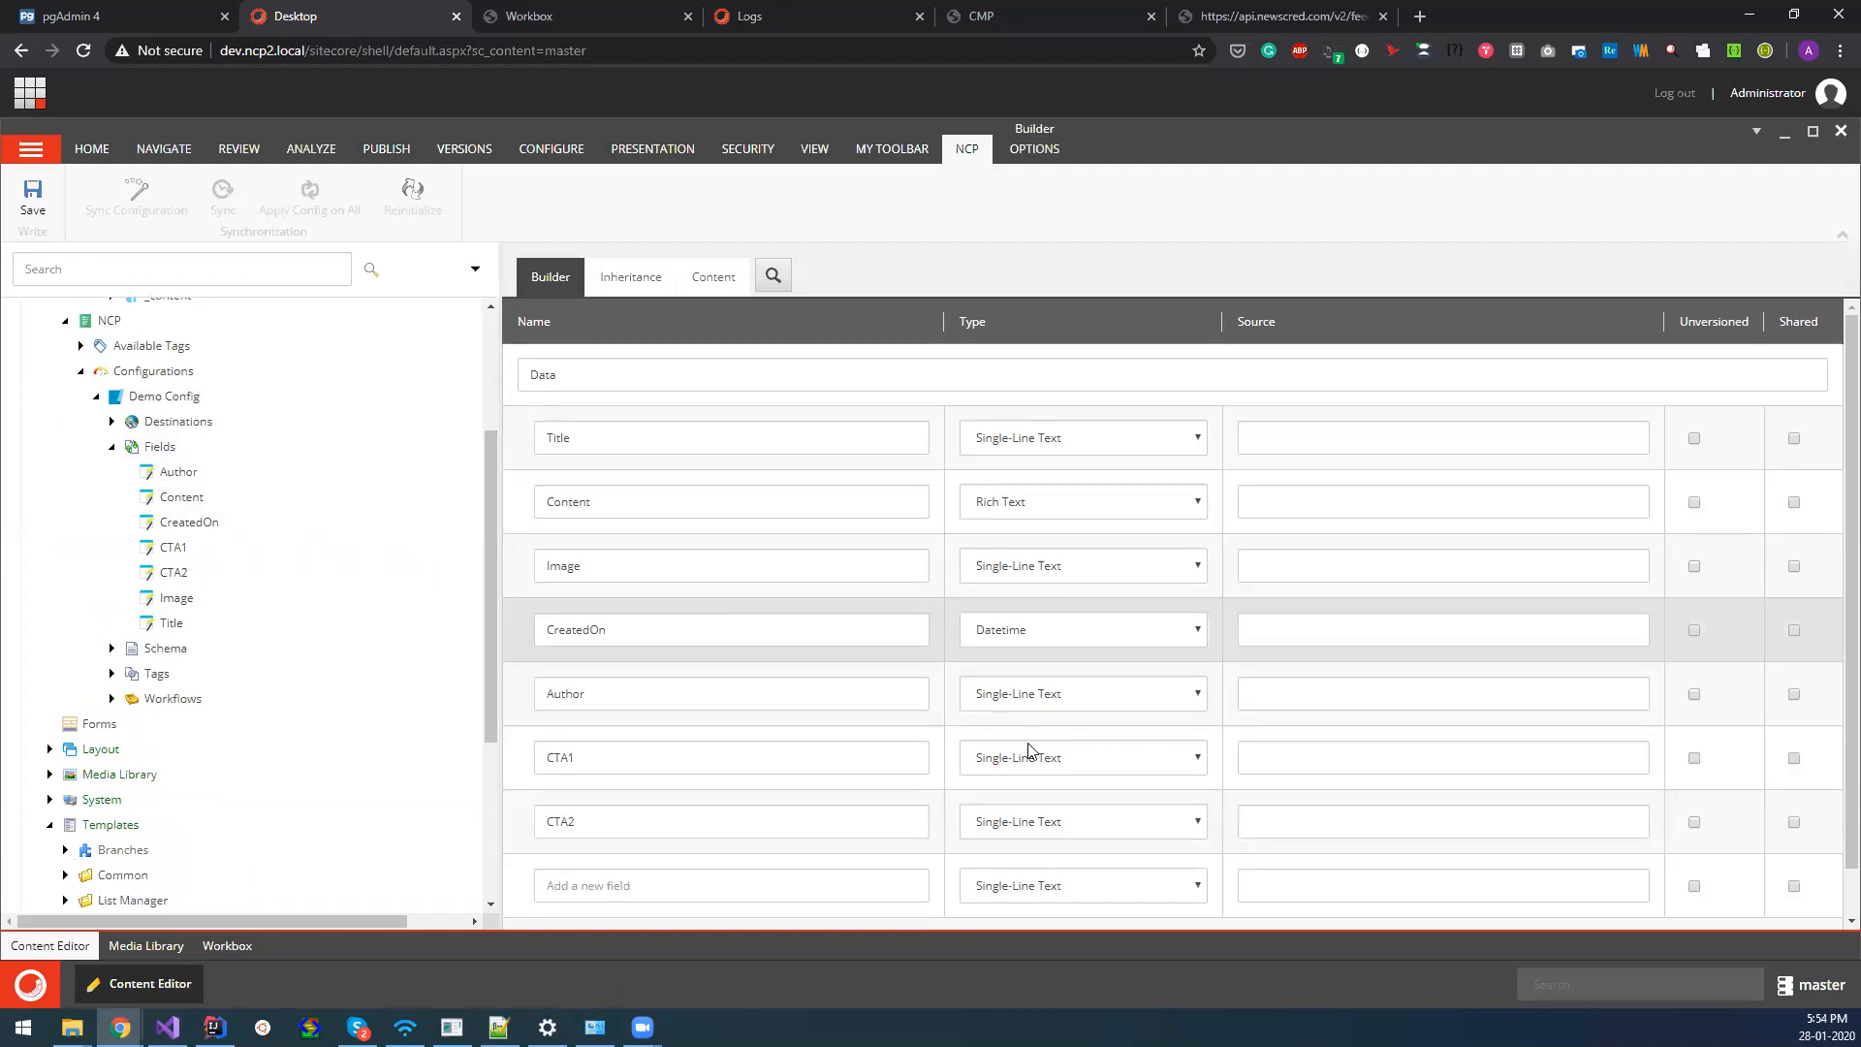
click(979, 632)
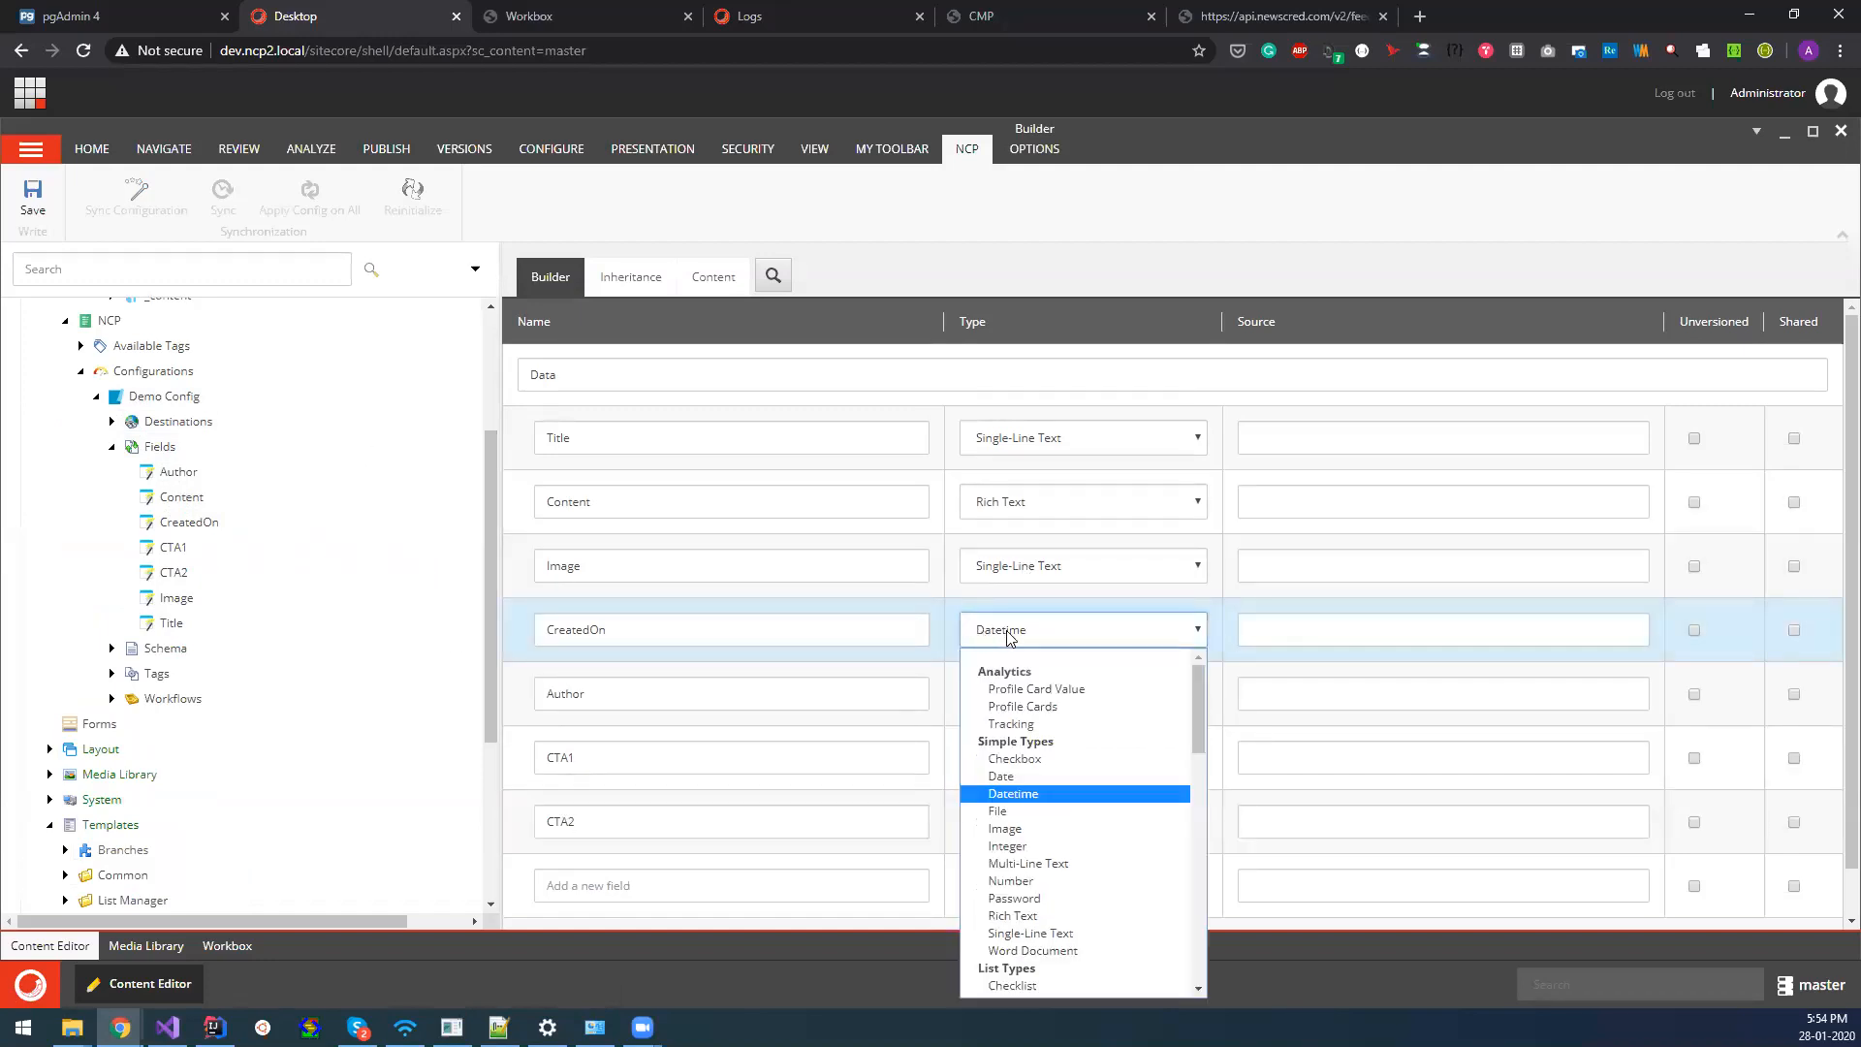
click(1008, 263)
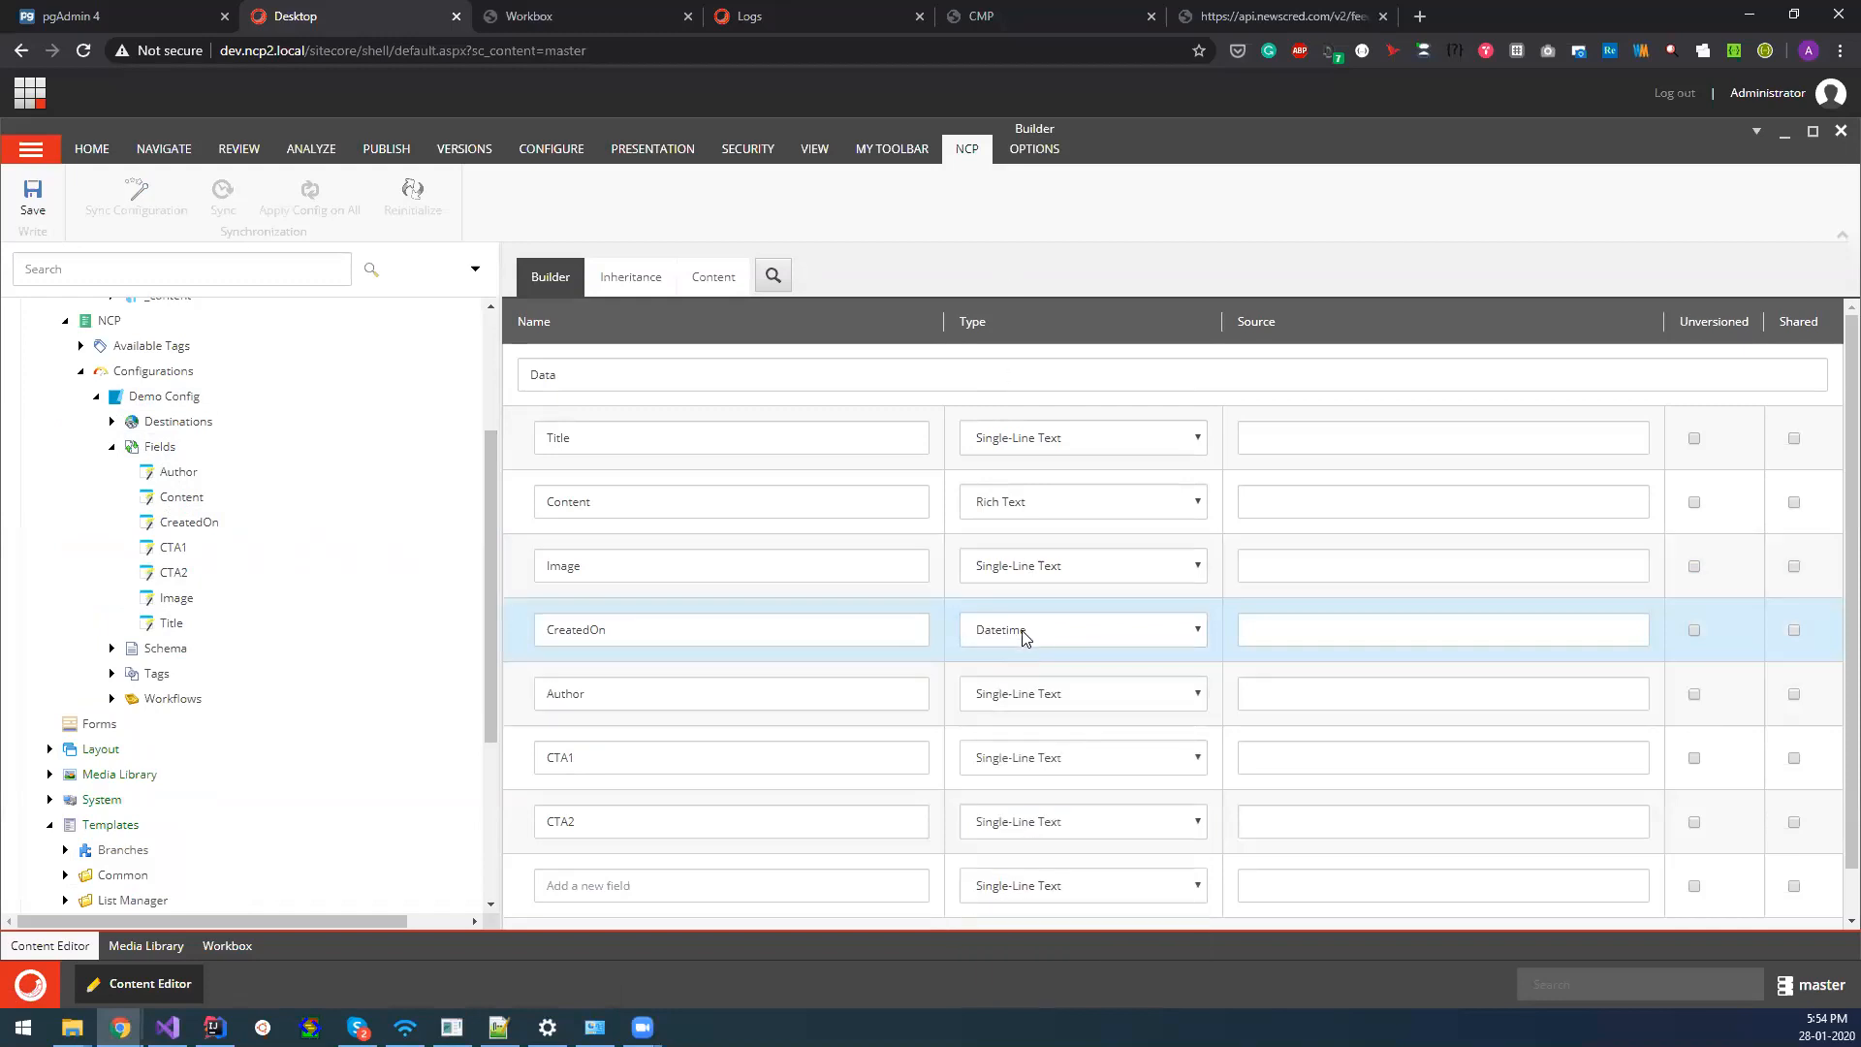
scroll(224, 538, up, 1)
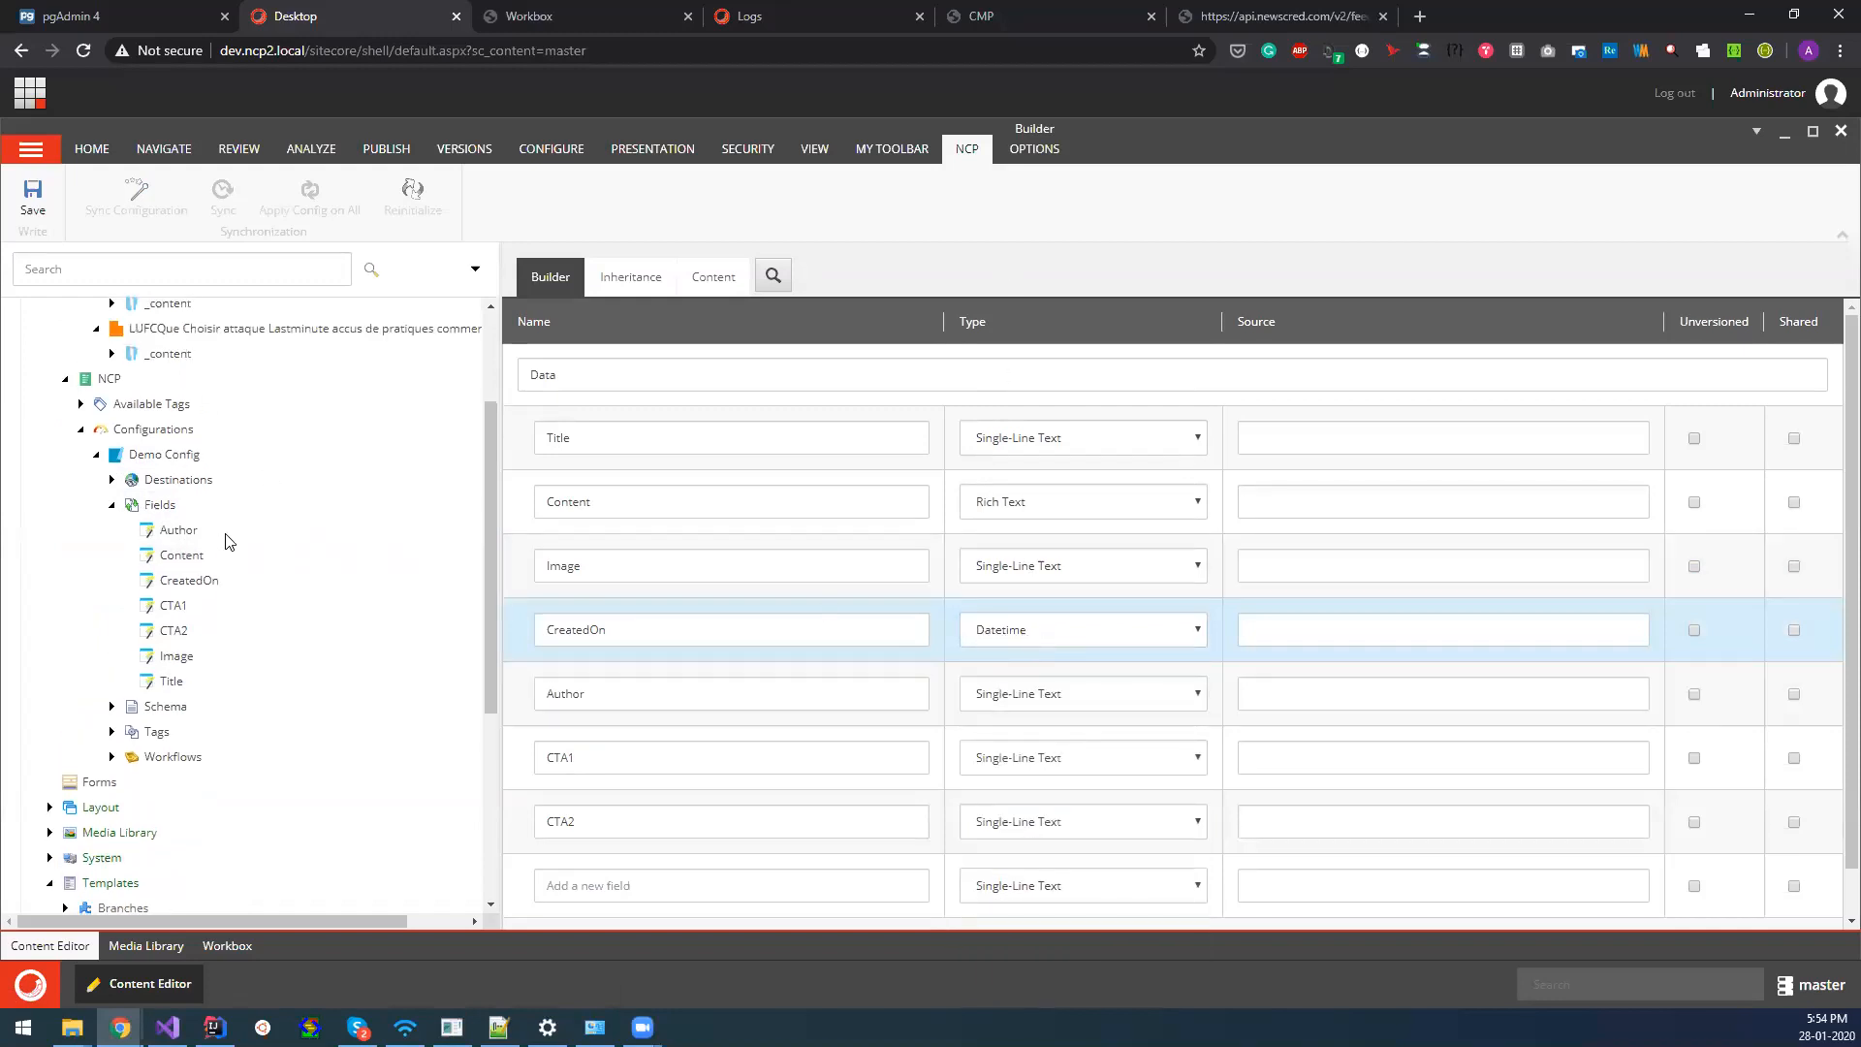
click(1036, 639)
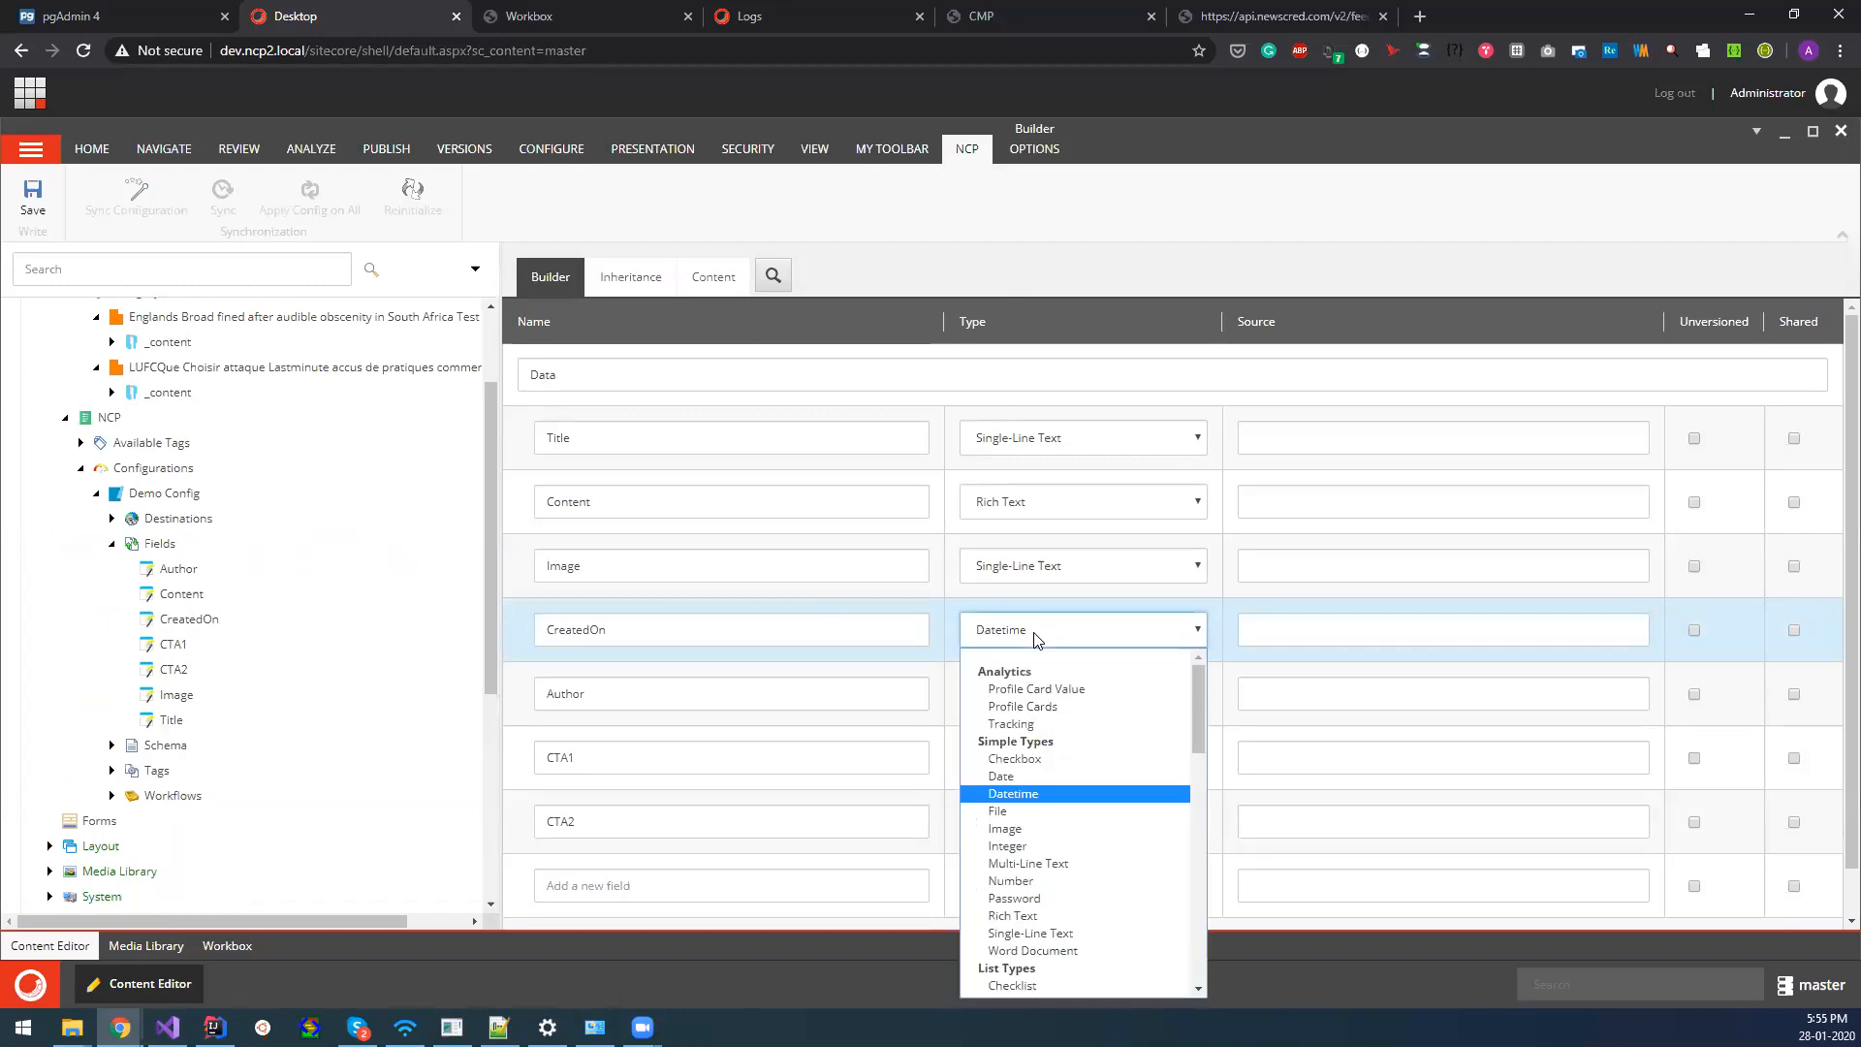
scroll(1037, 916, down, 3)
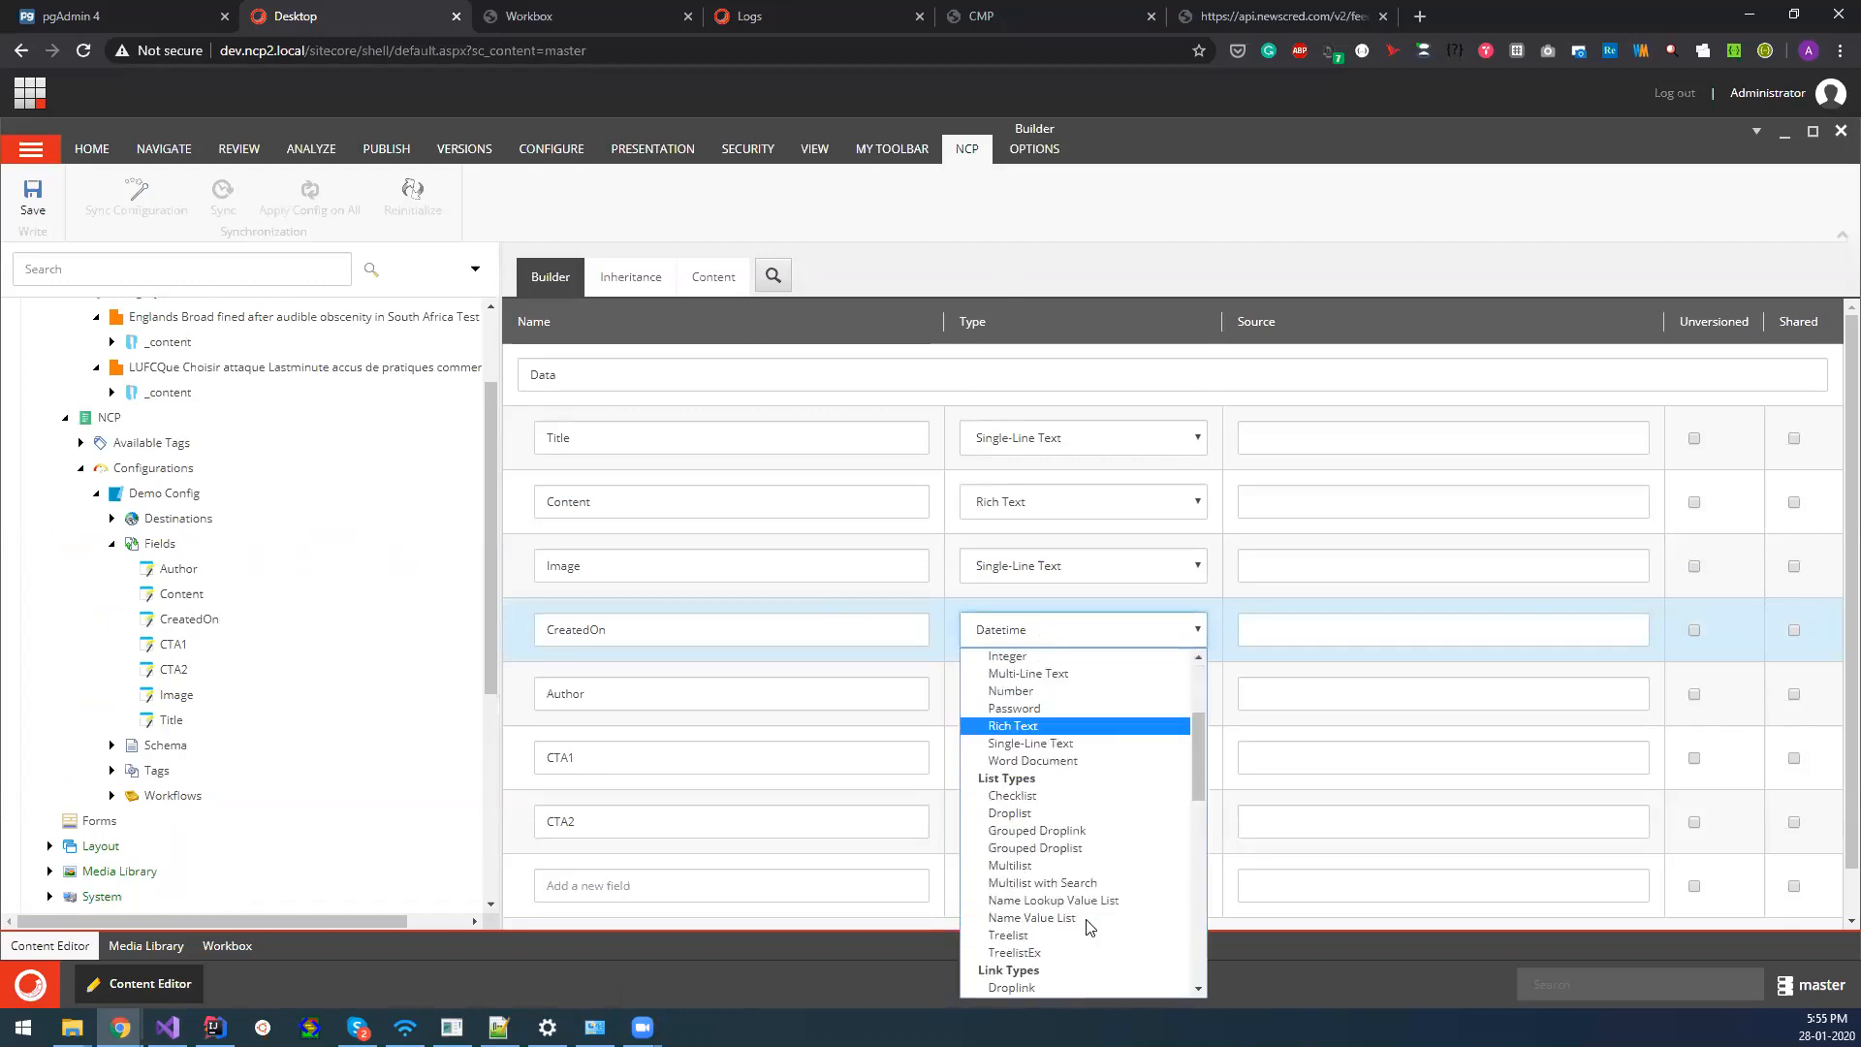
click(942, 602)
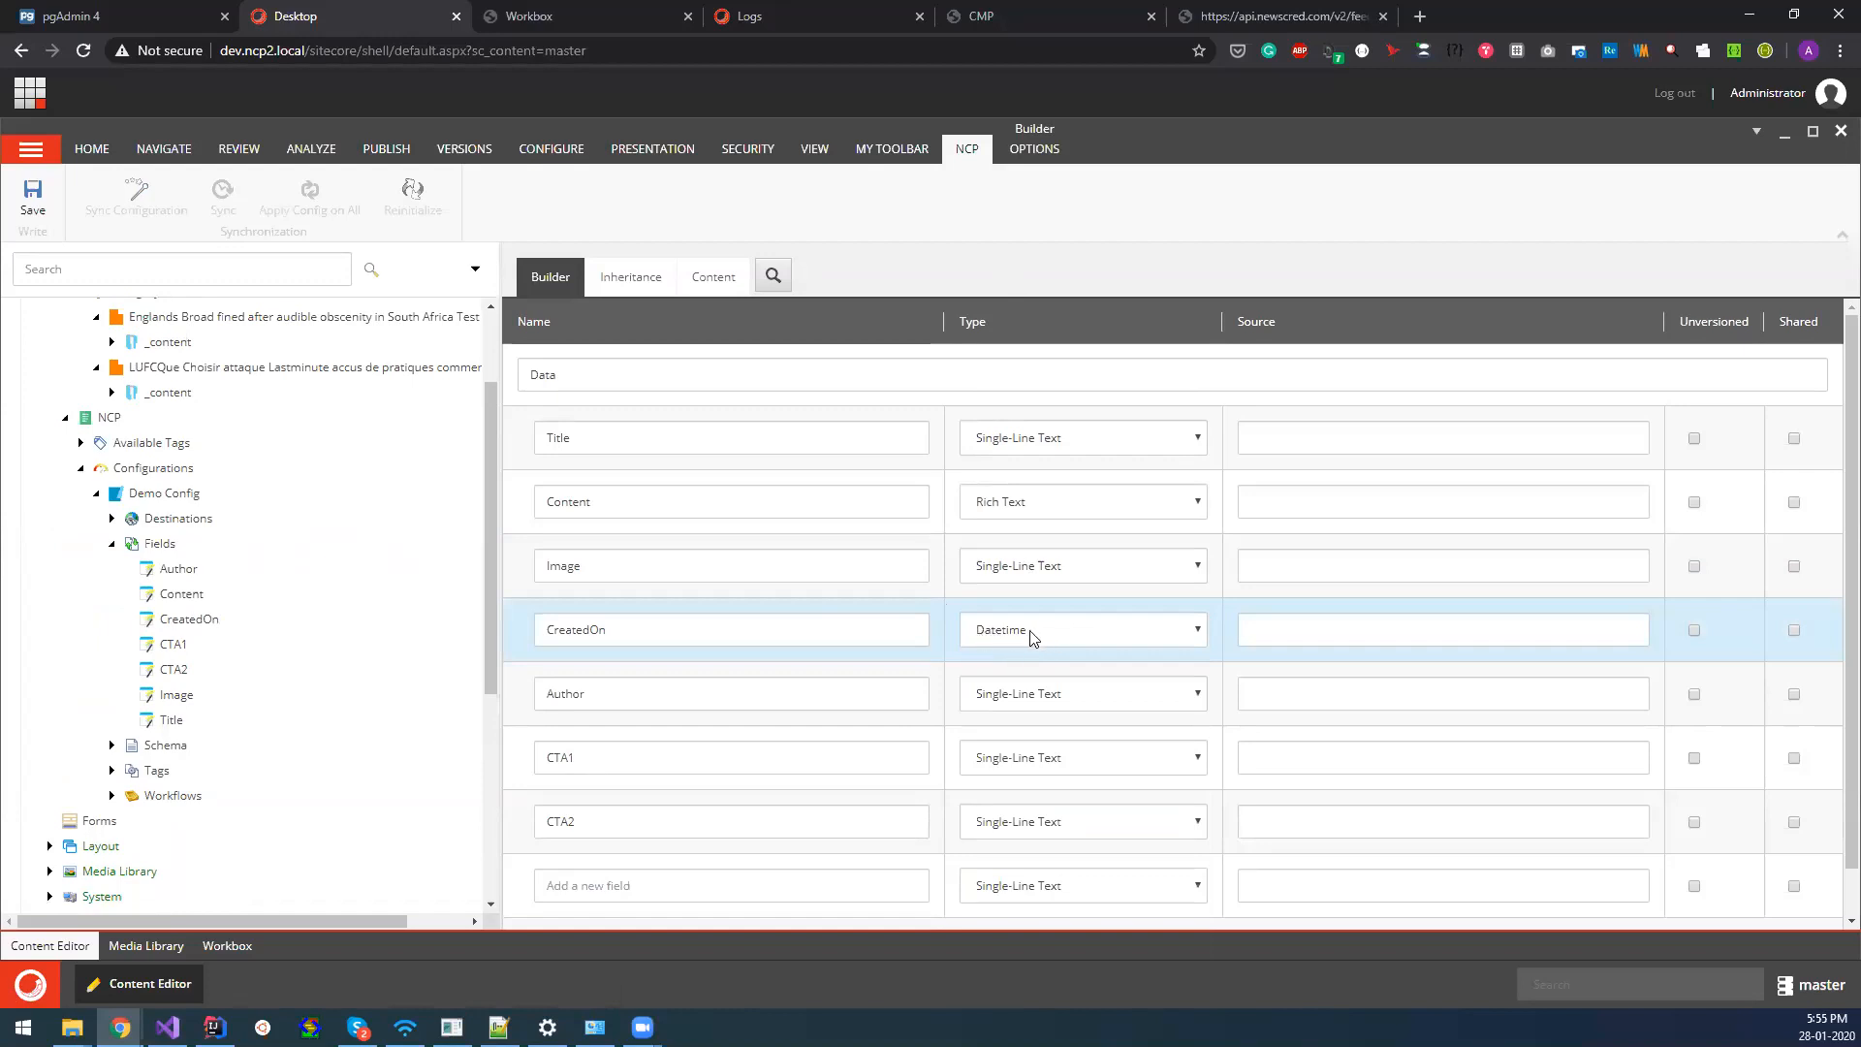
scroll(155, 732, down, 4)
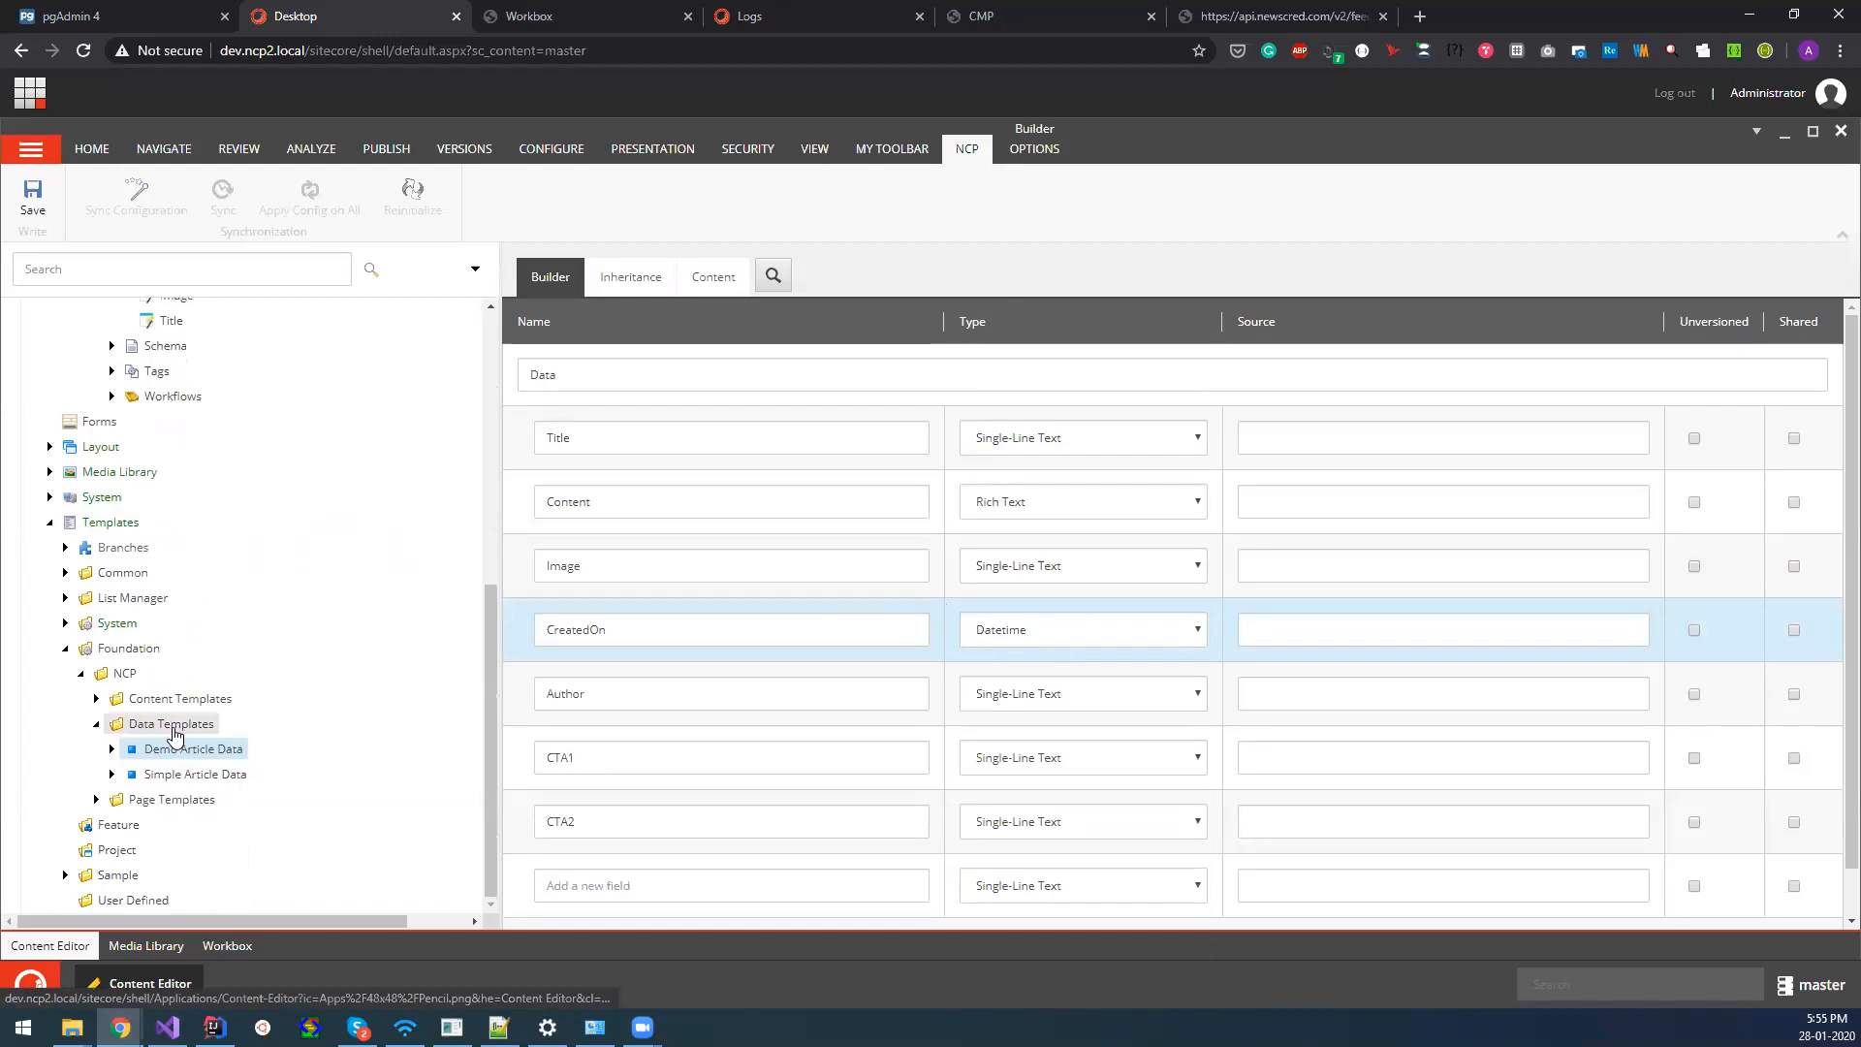
Create a template called New template in the Data Templates folder, based on the Standard template.
right_click(175, 733)
mouse_move(243, 742)
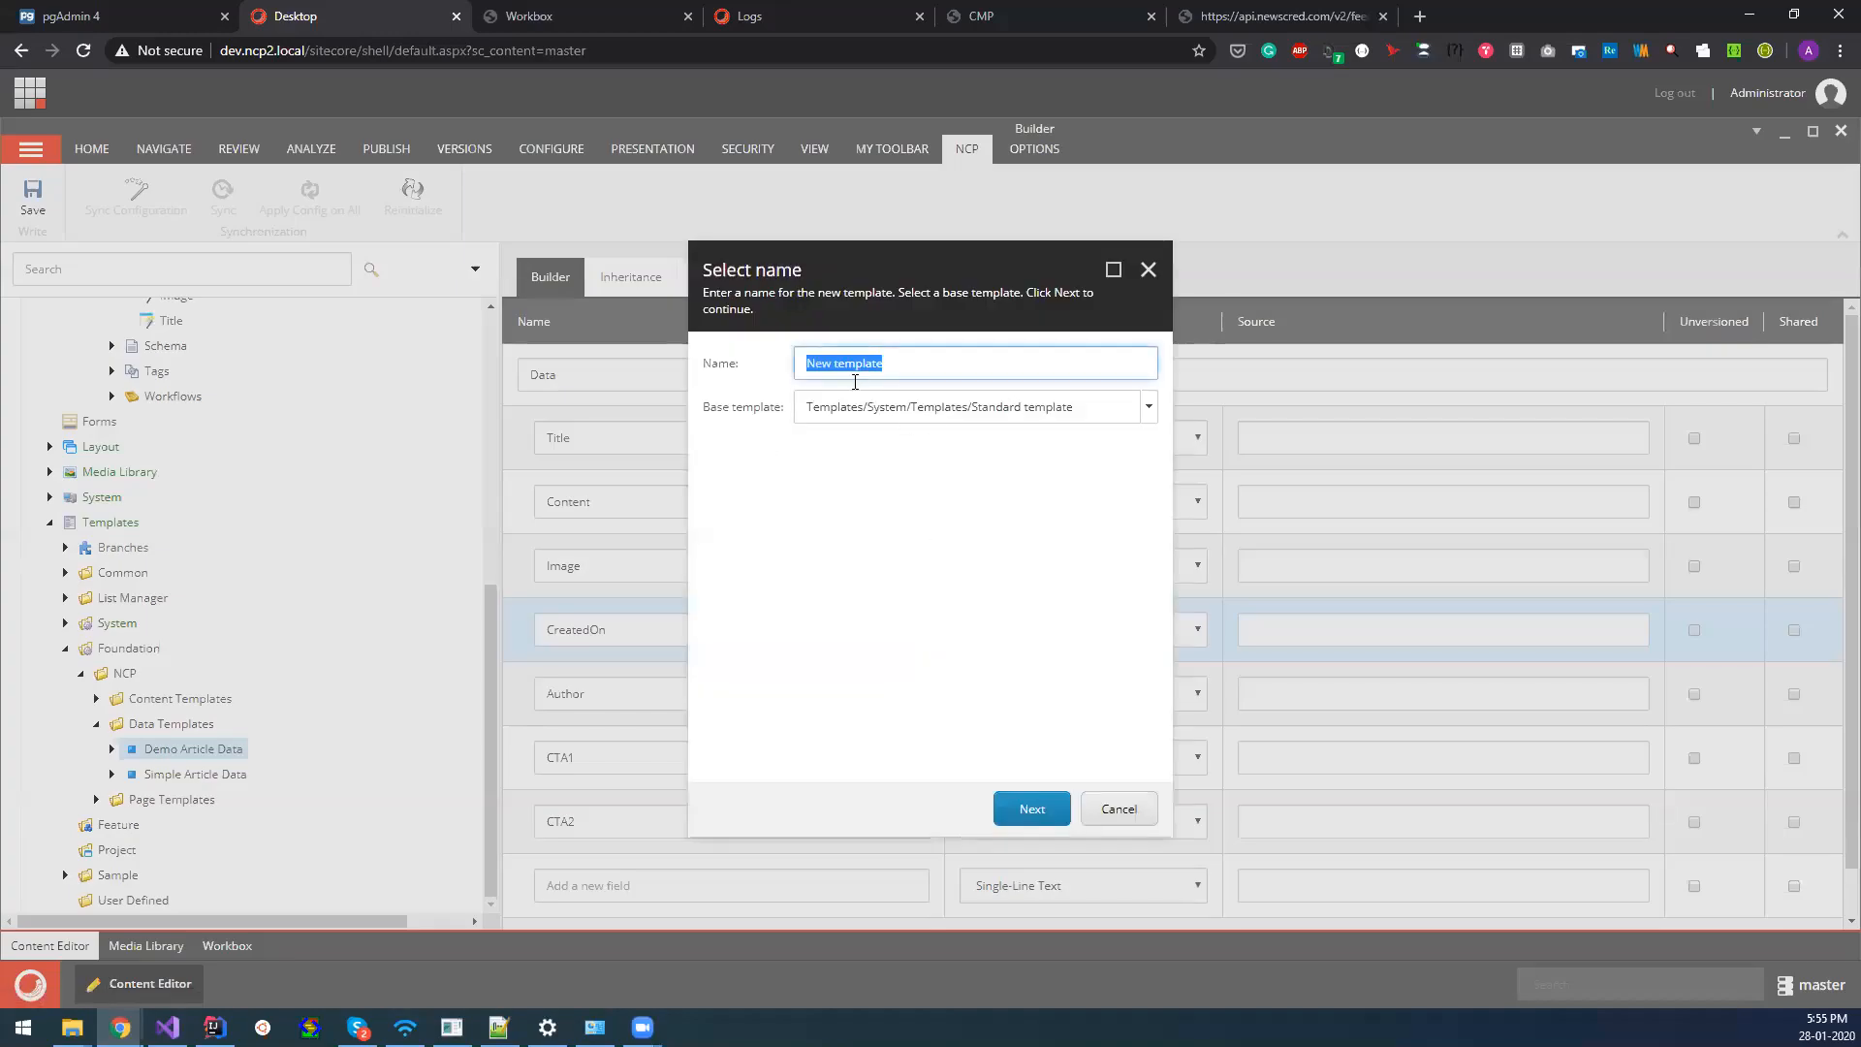
click(1029, 809)
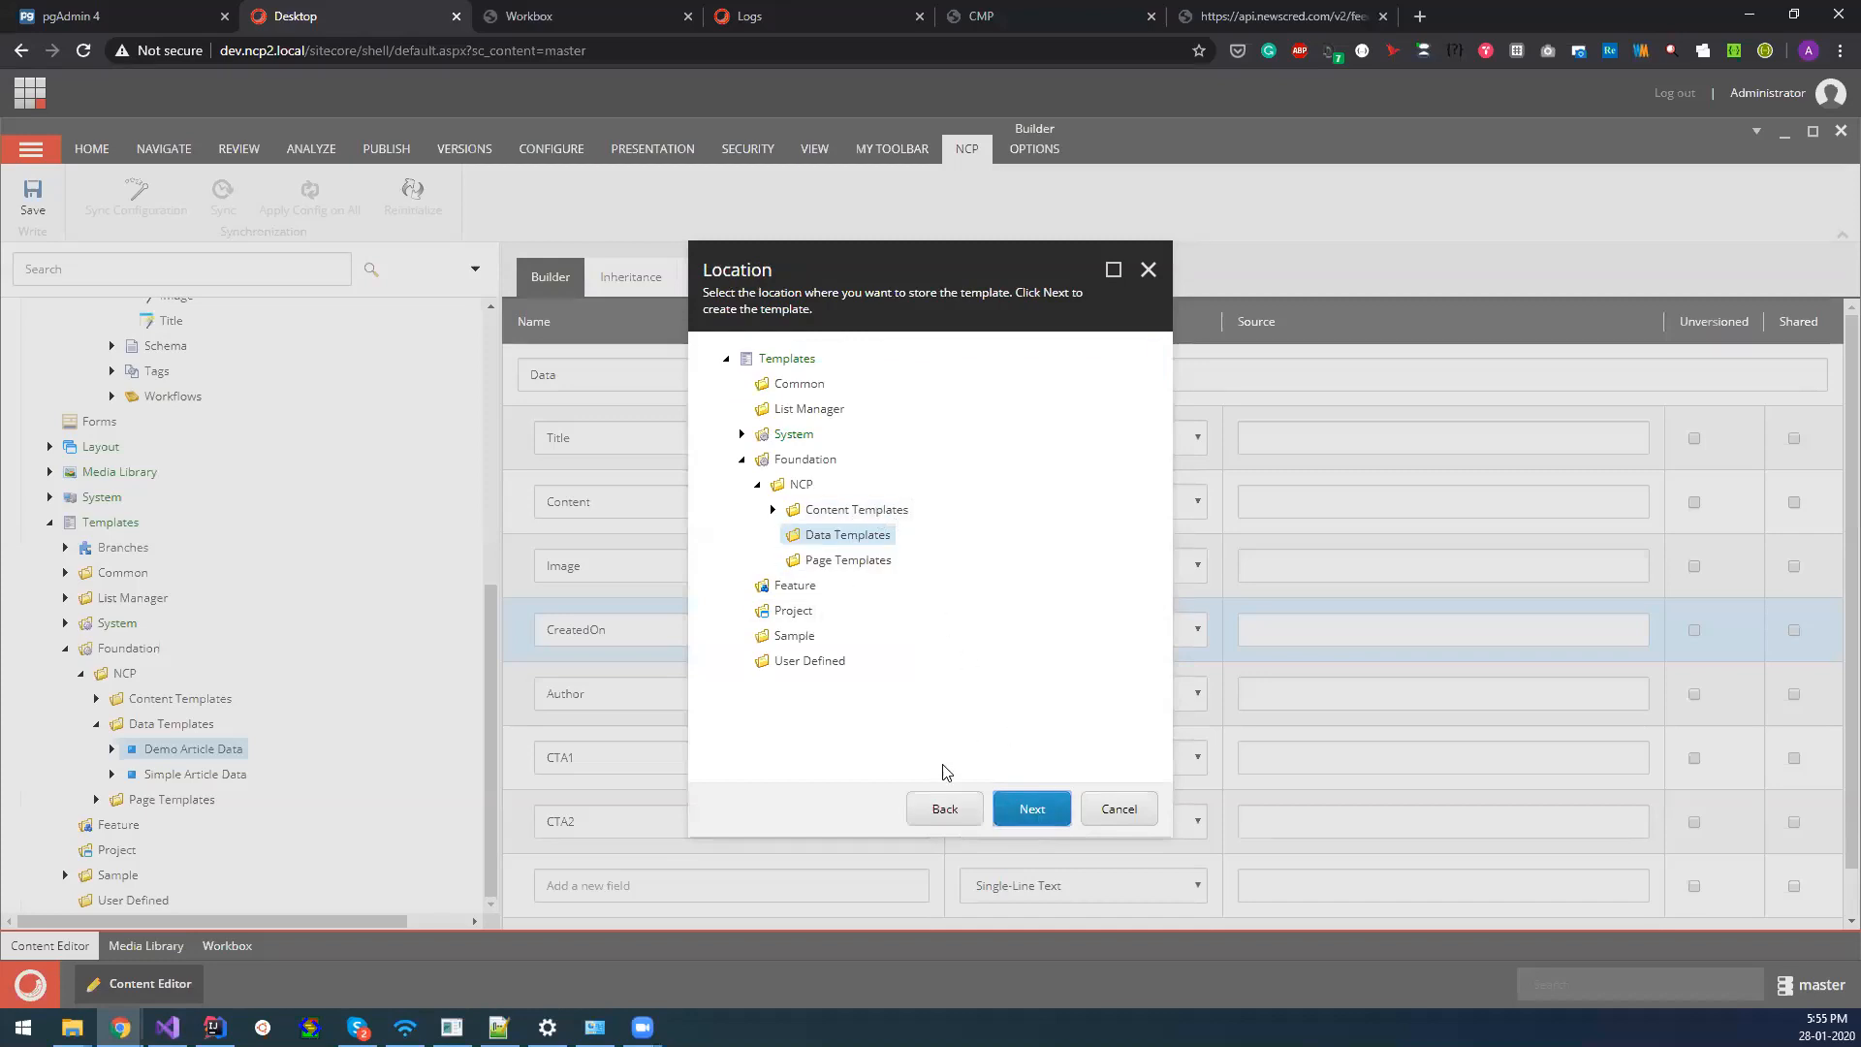
click(945, 809)
triple_click(874, 364)
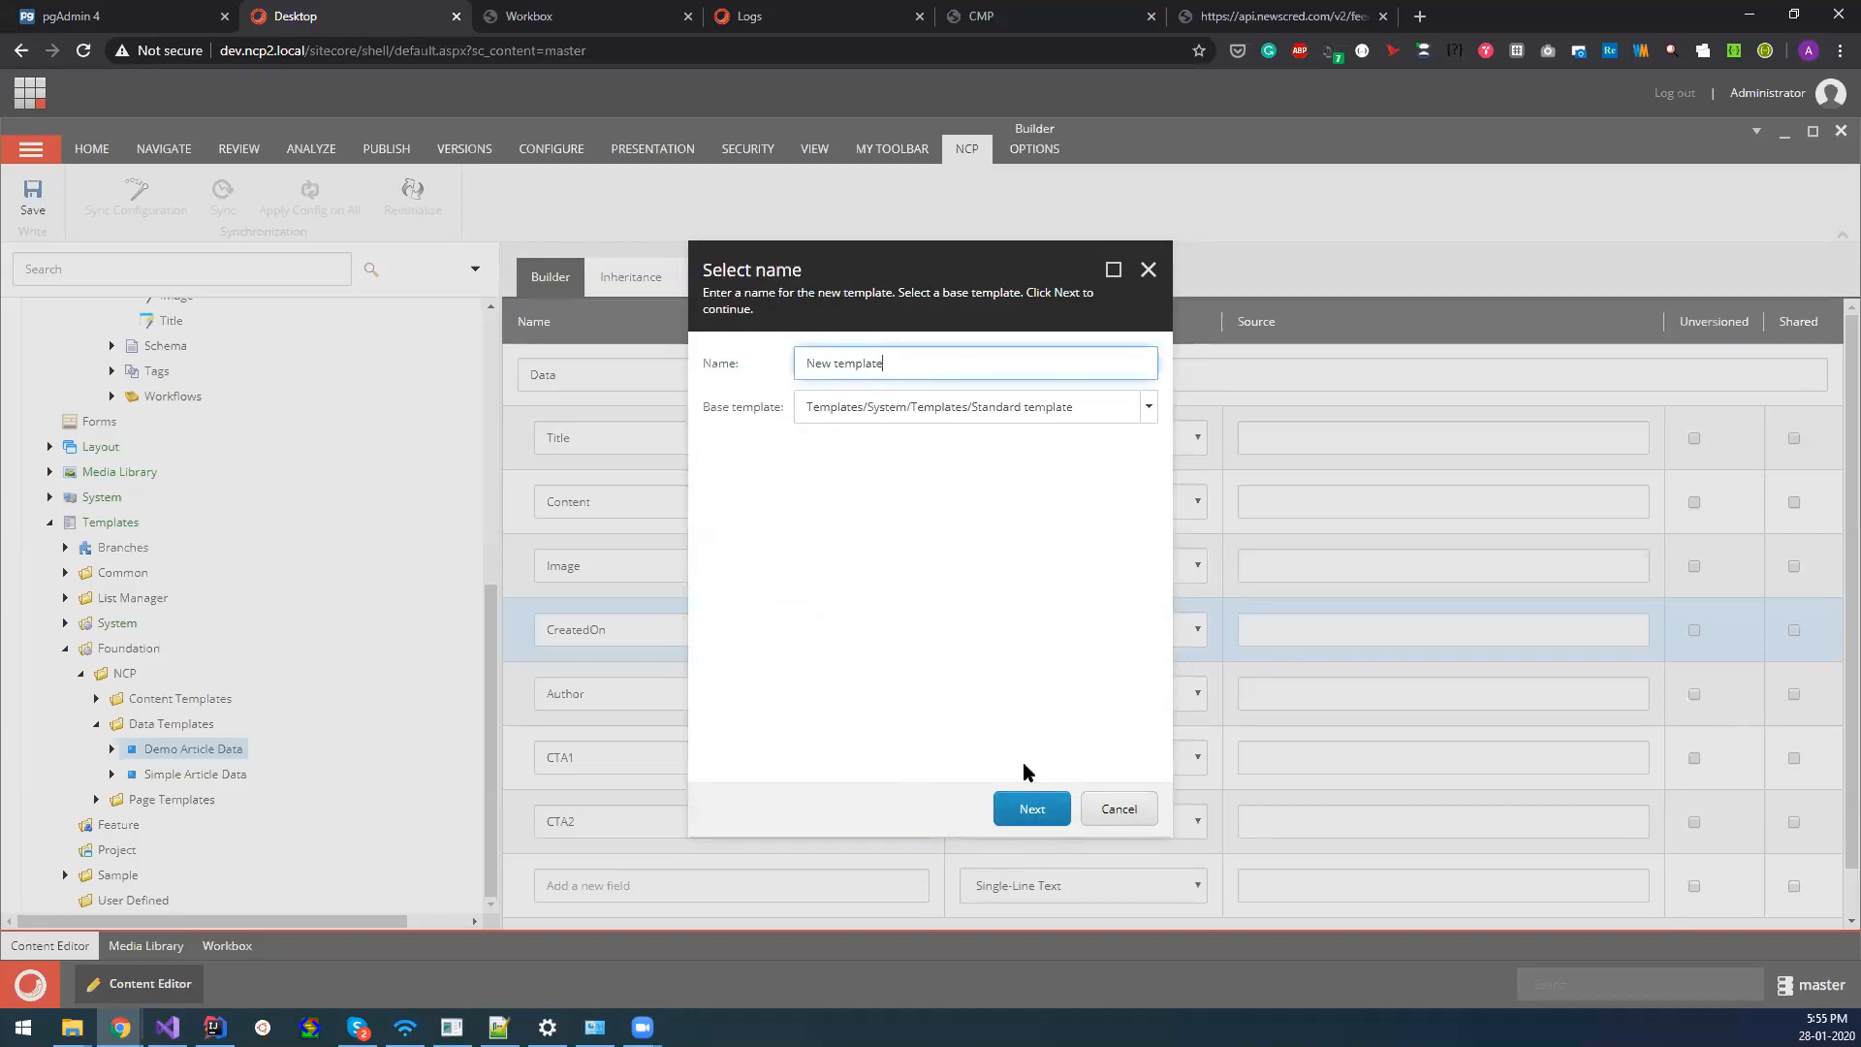
click(1031, 809)
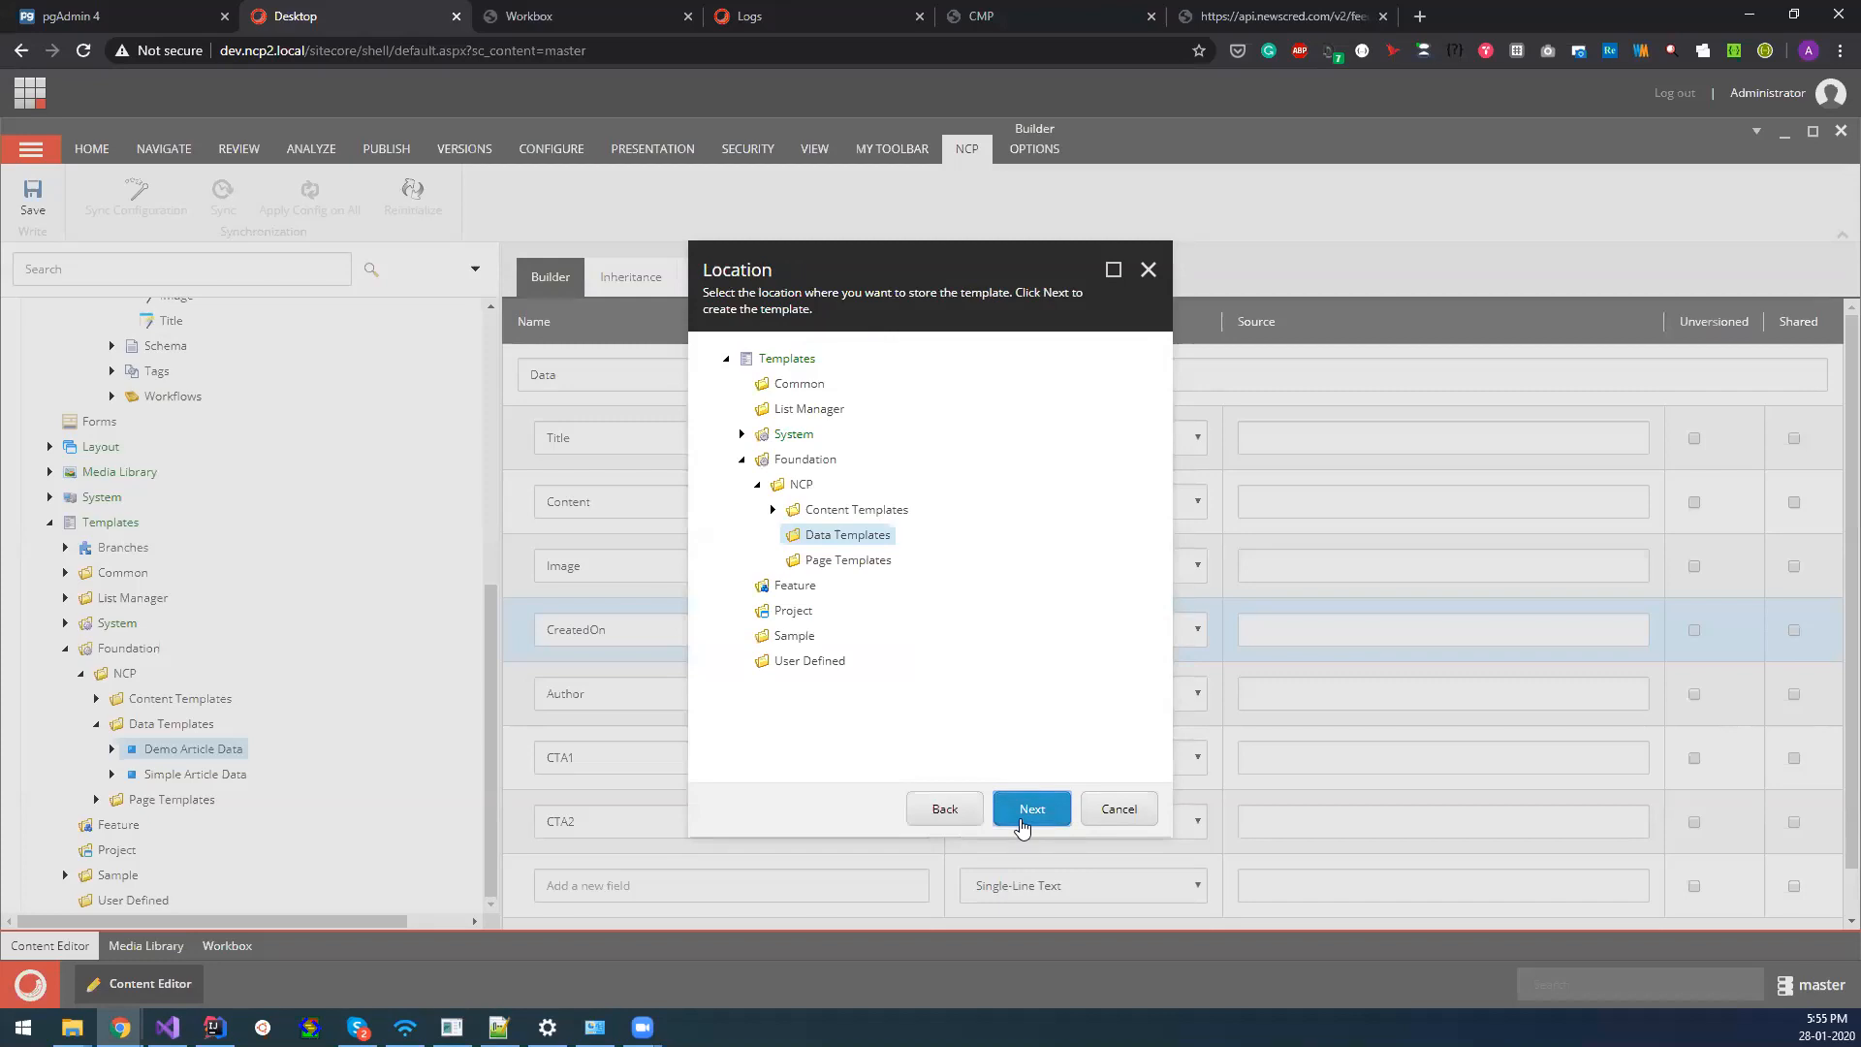
click(1030, 810)
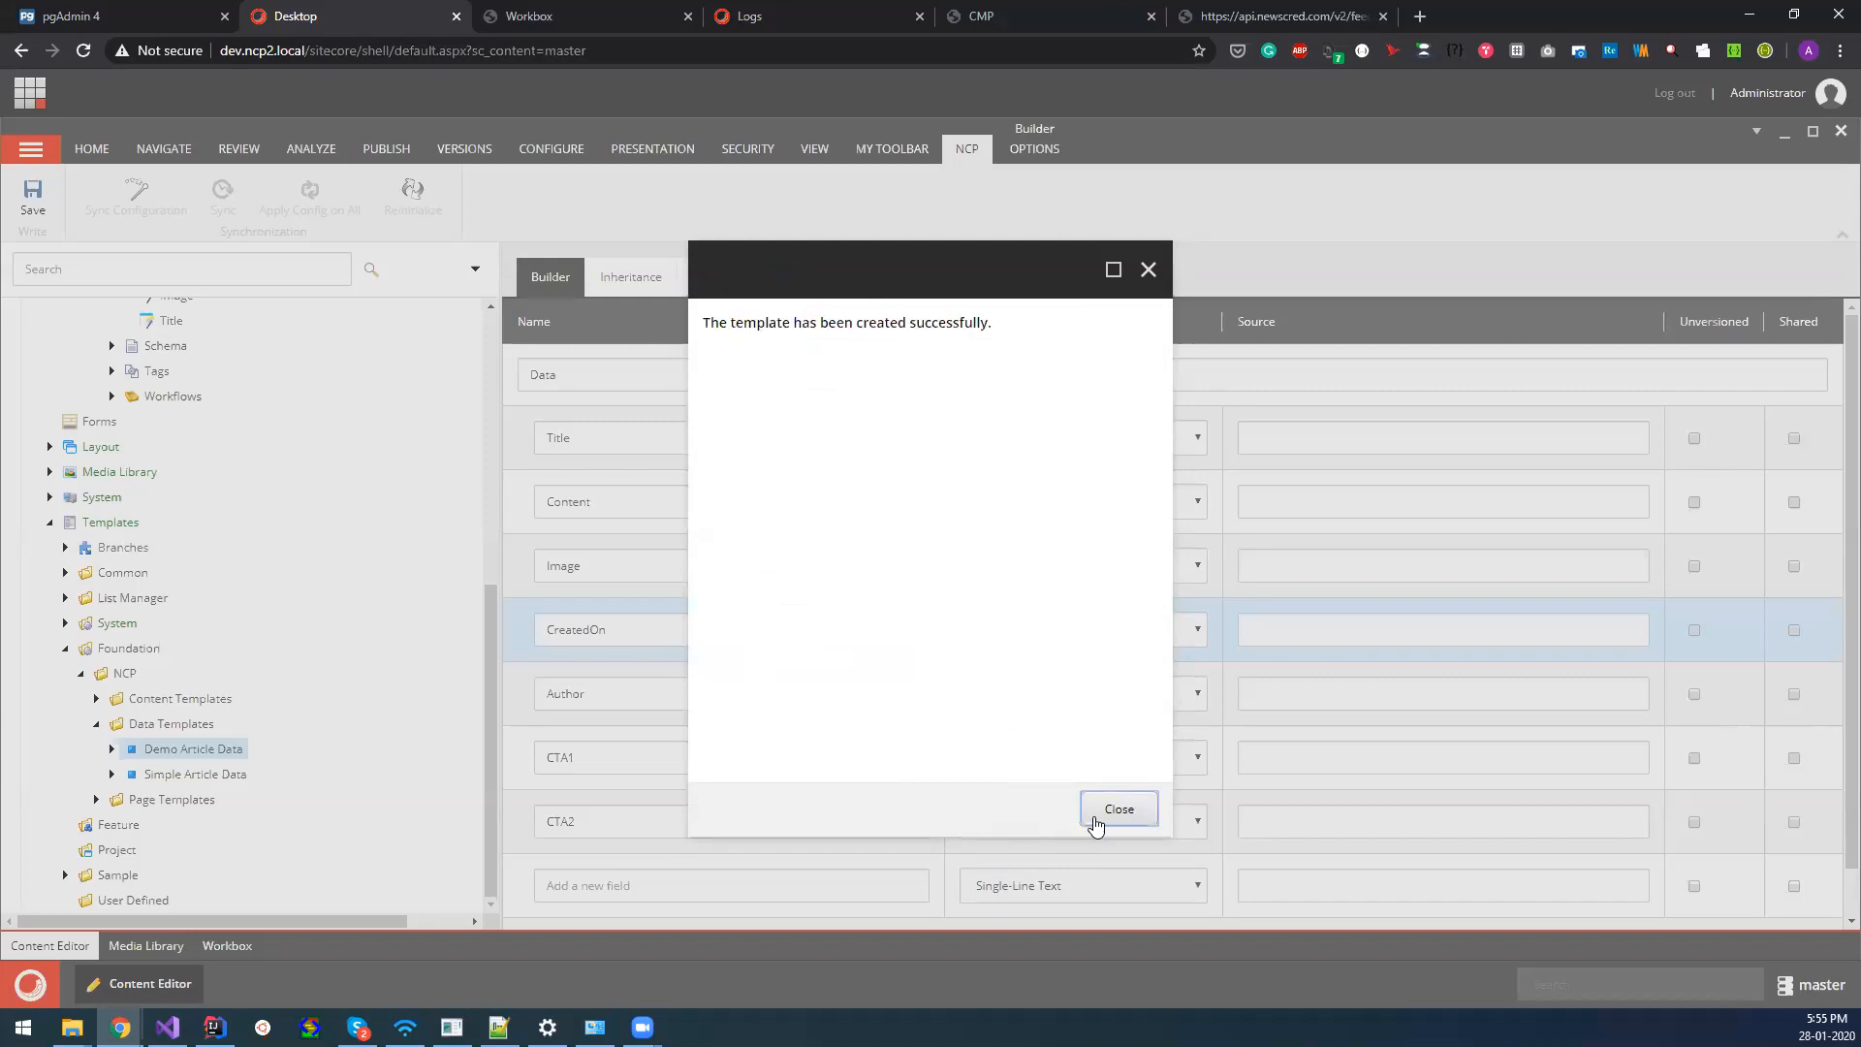
click(1105, 812)
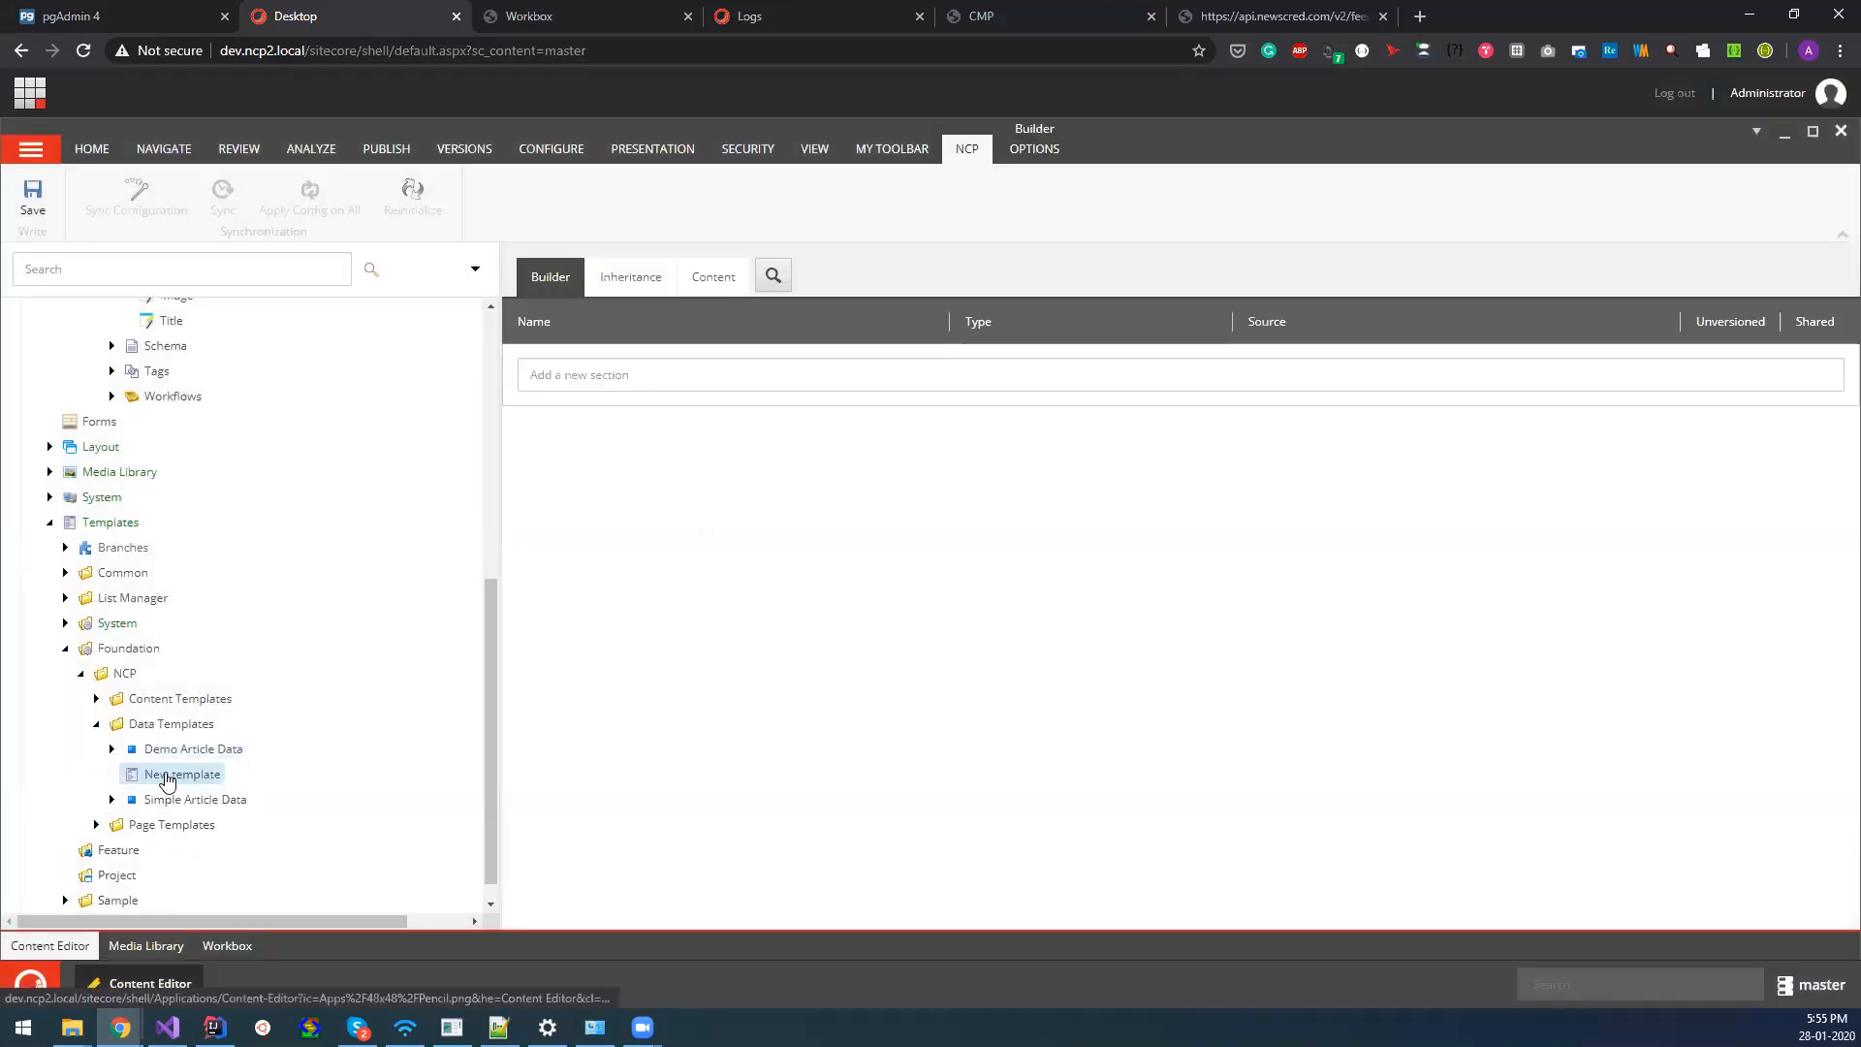
Add a Data section with a Single-Line Text field named Title to the new template and save it.
click(632, 376)
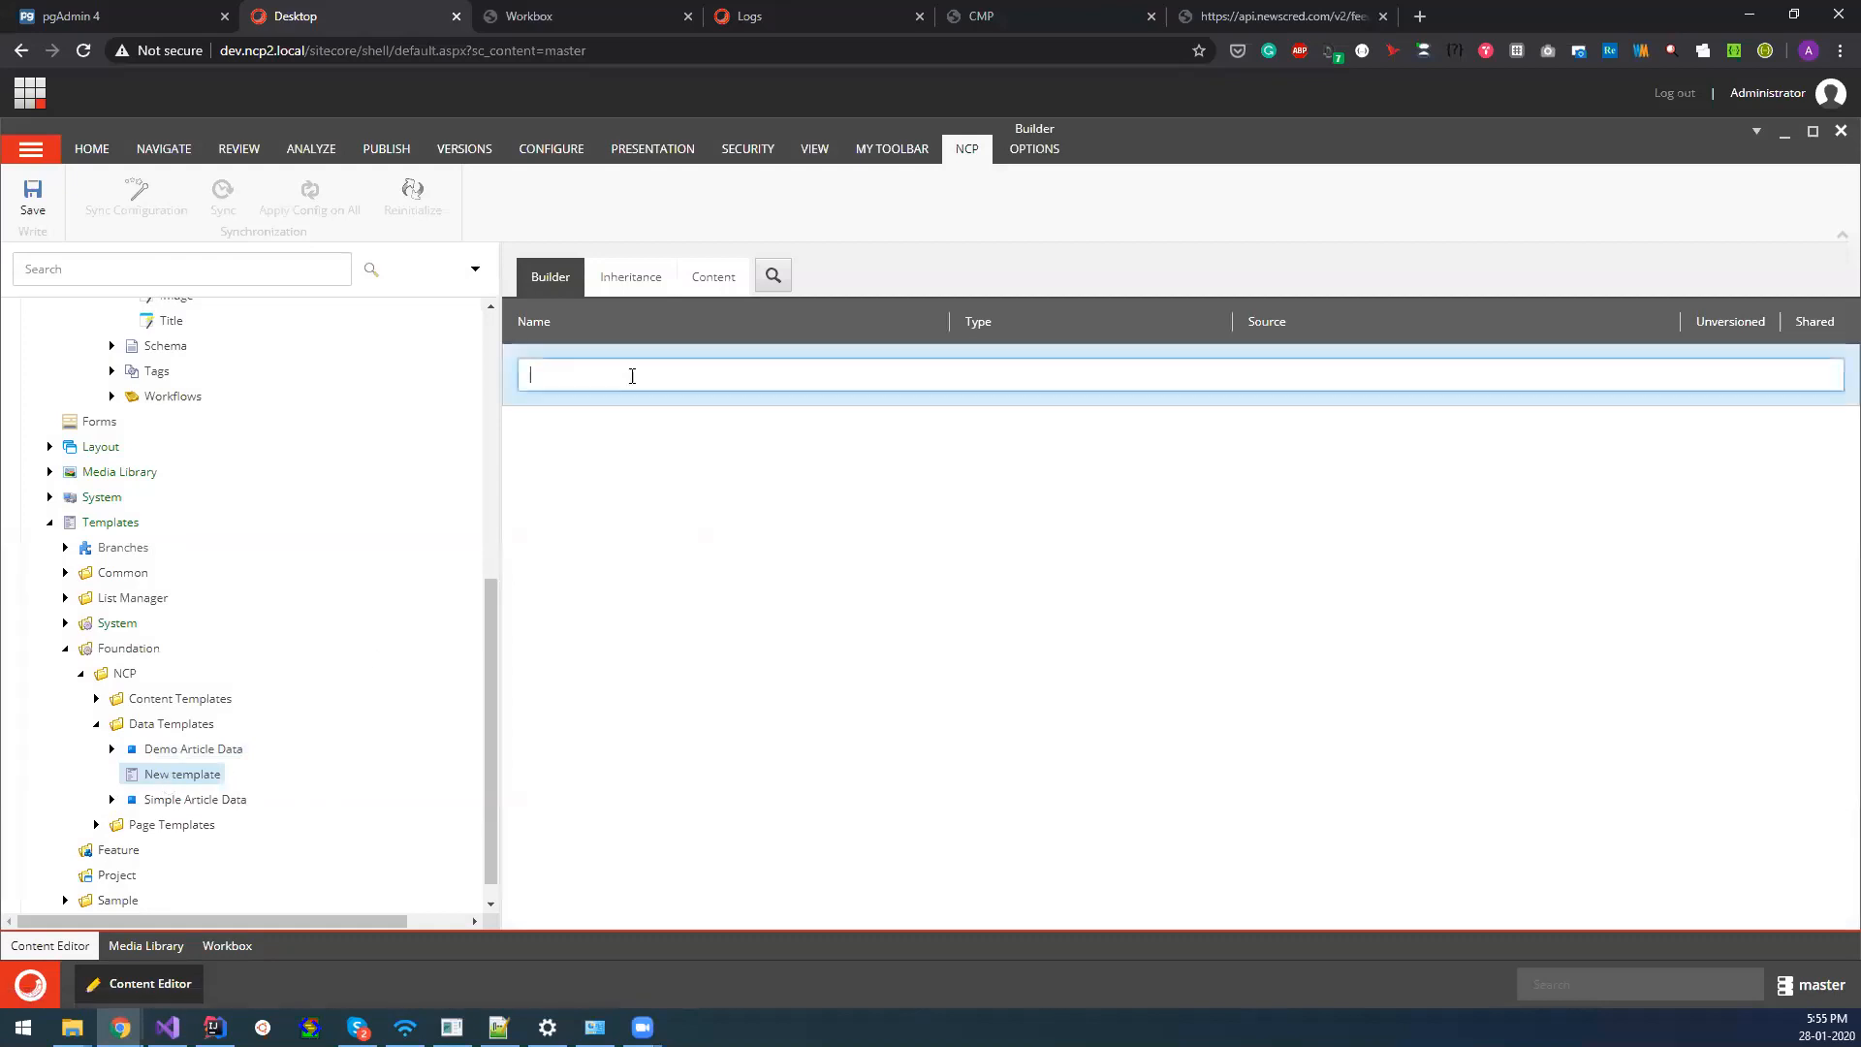
text(DAta)
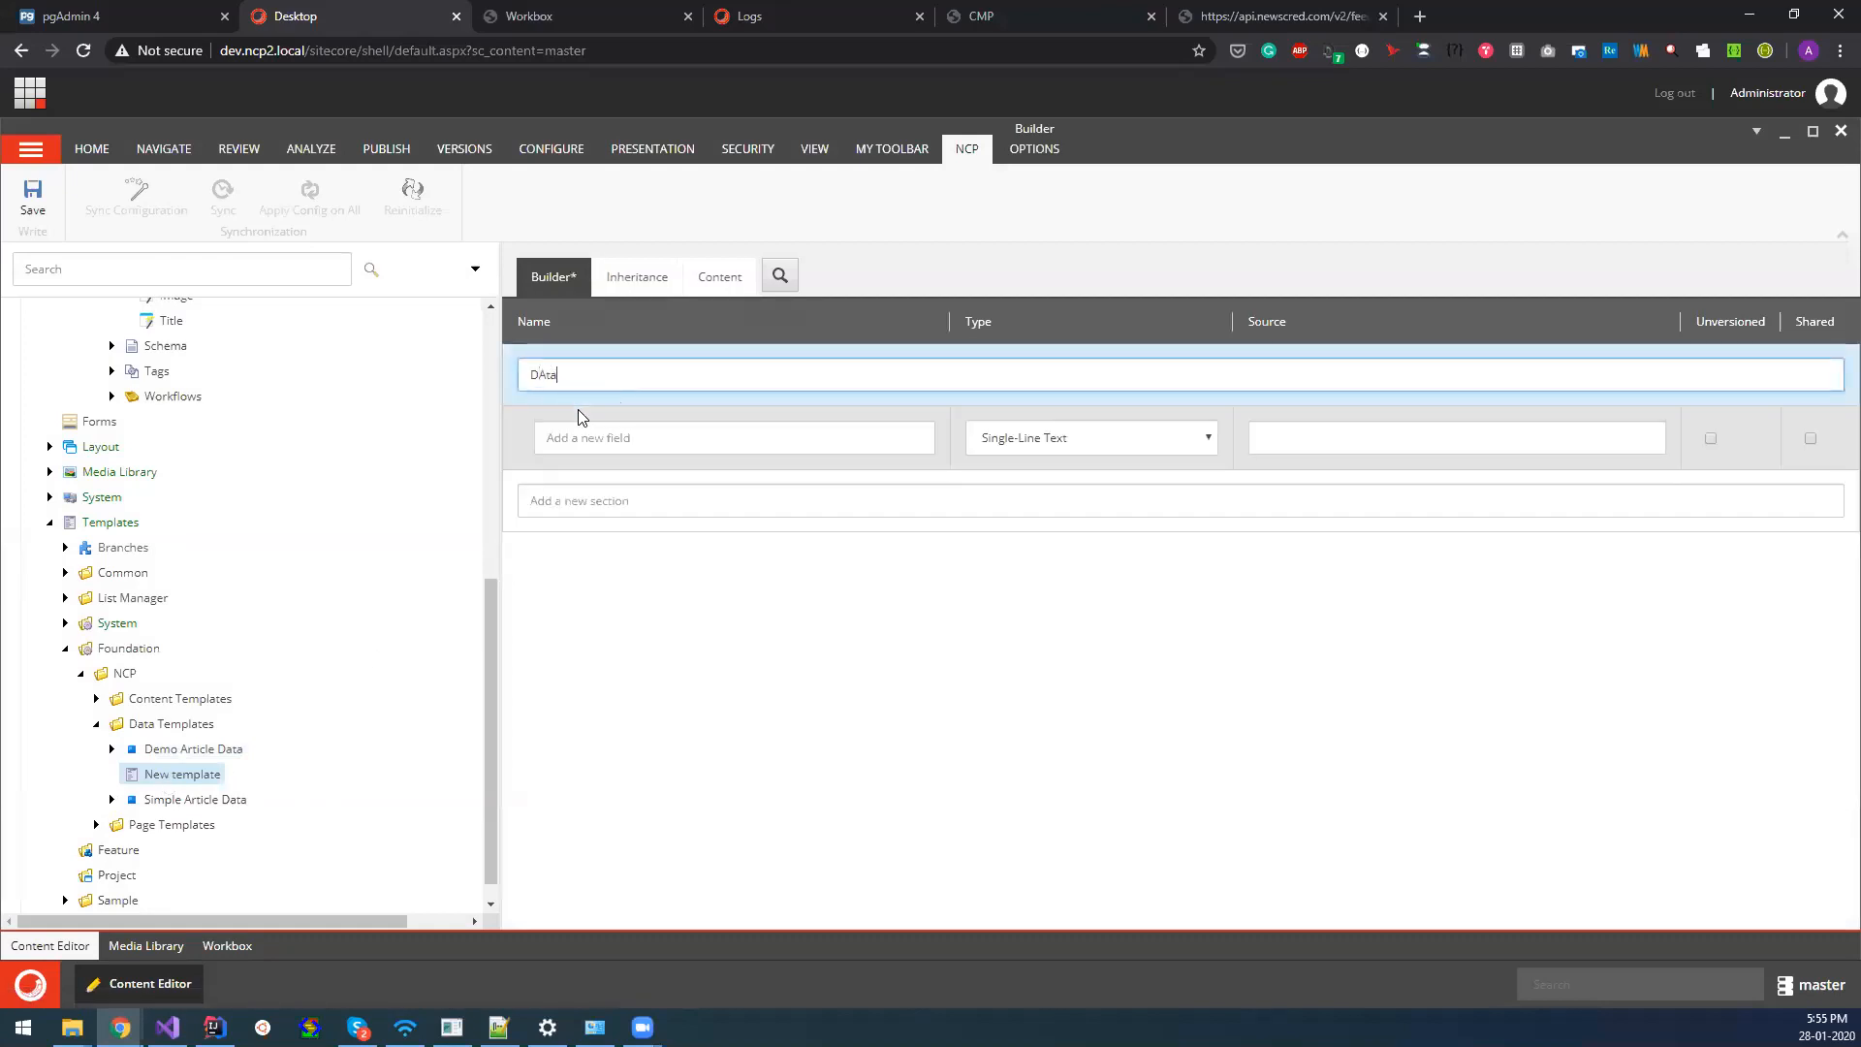
text(ta)
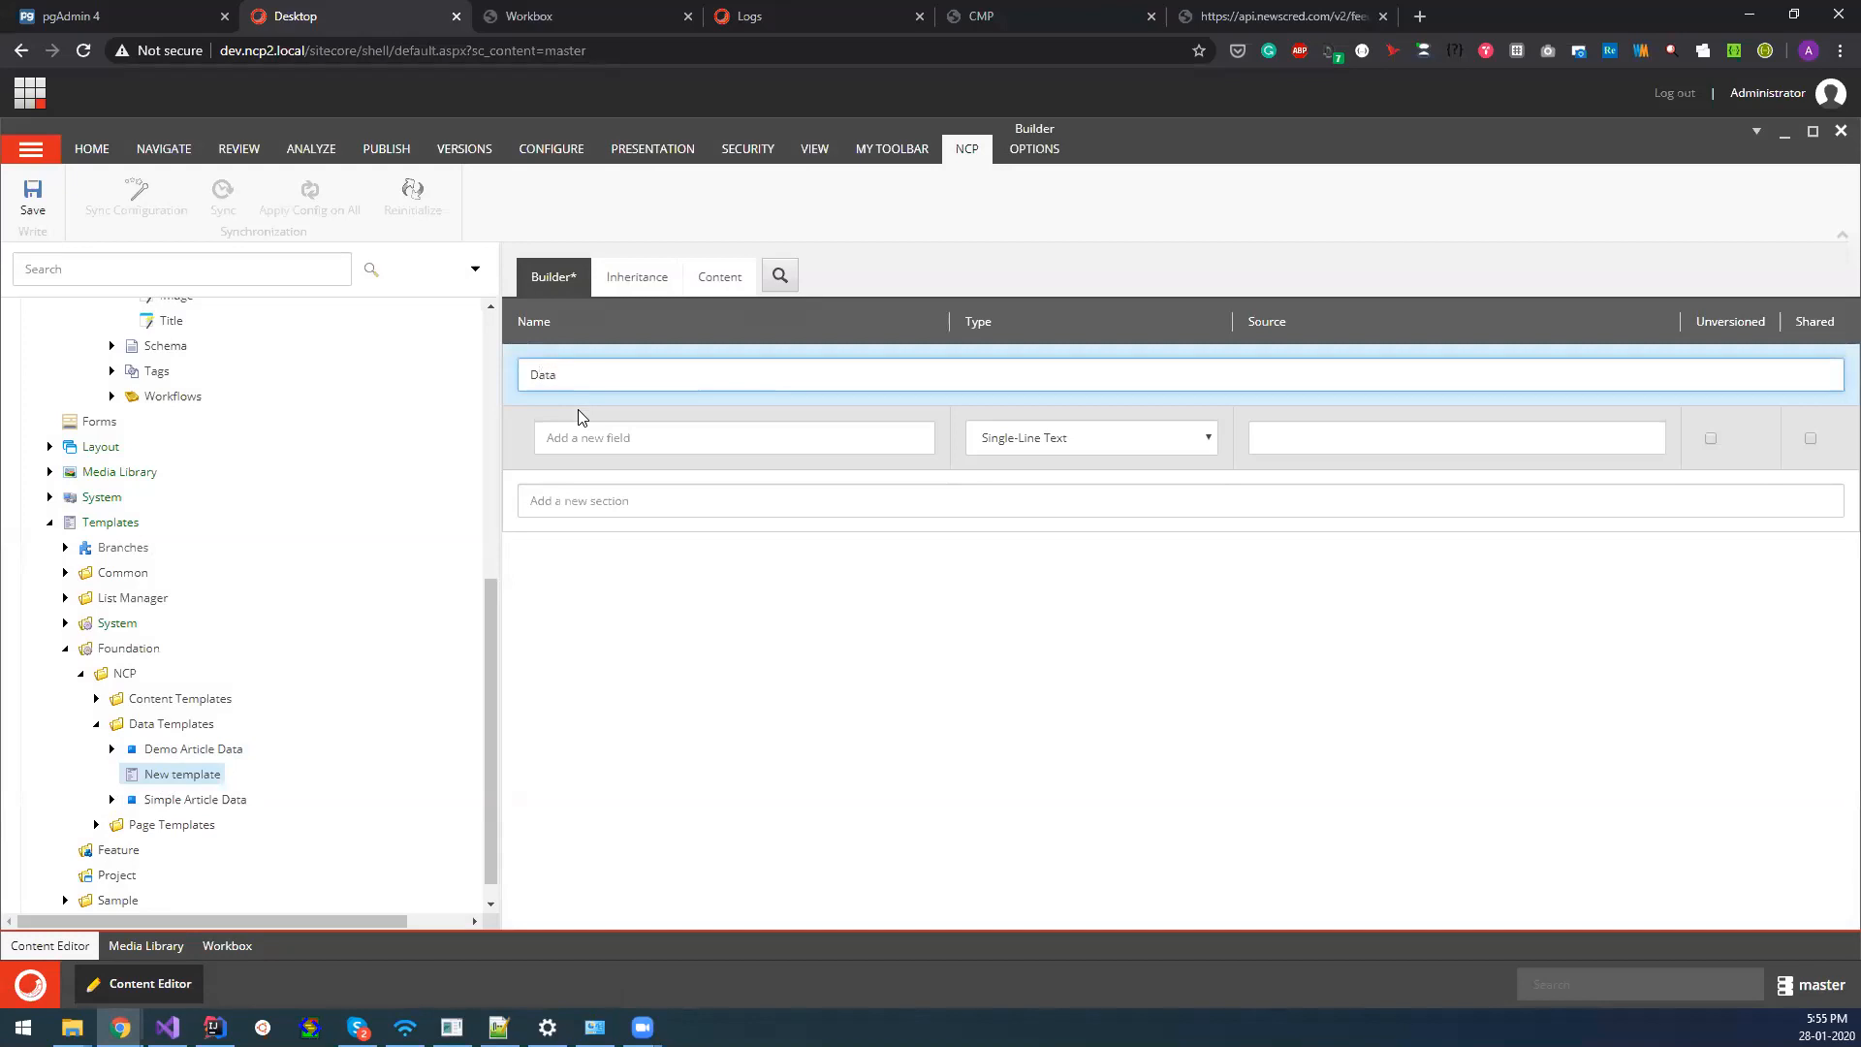
click(601, 429)
text(Title)
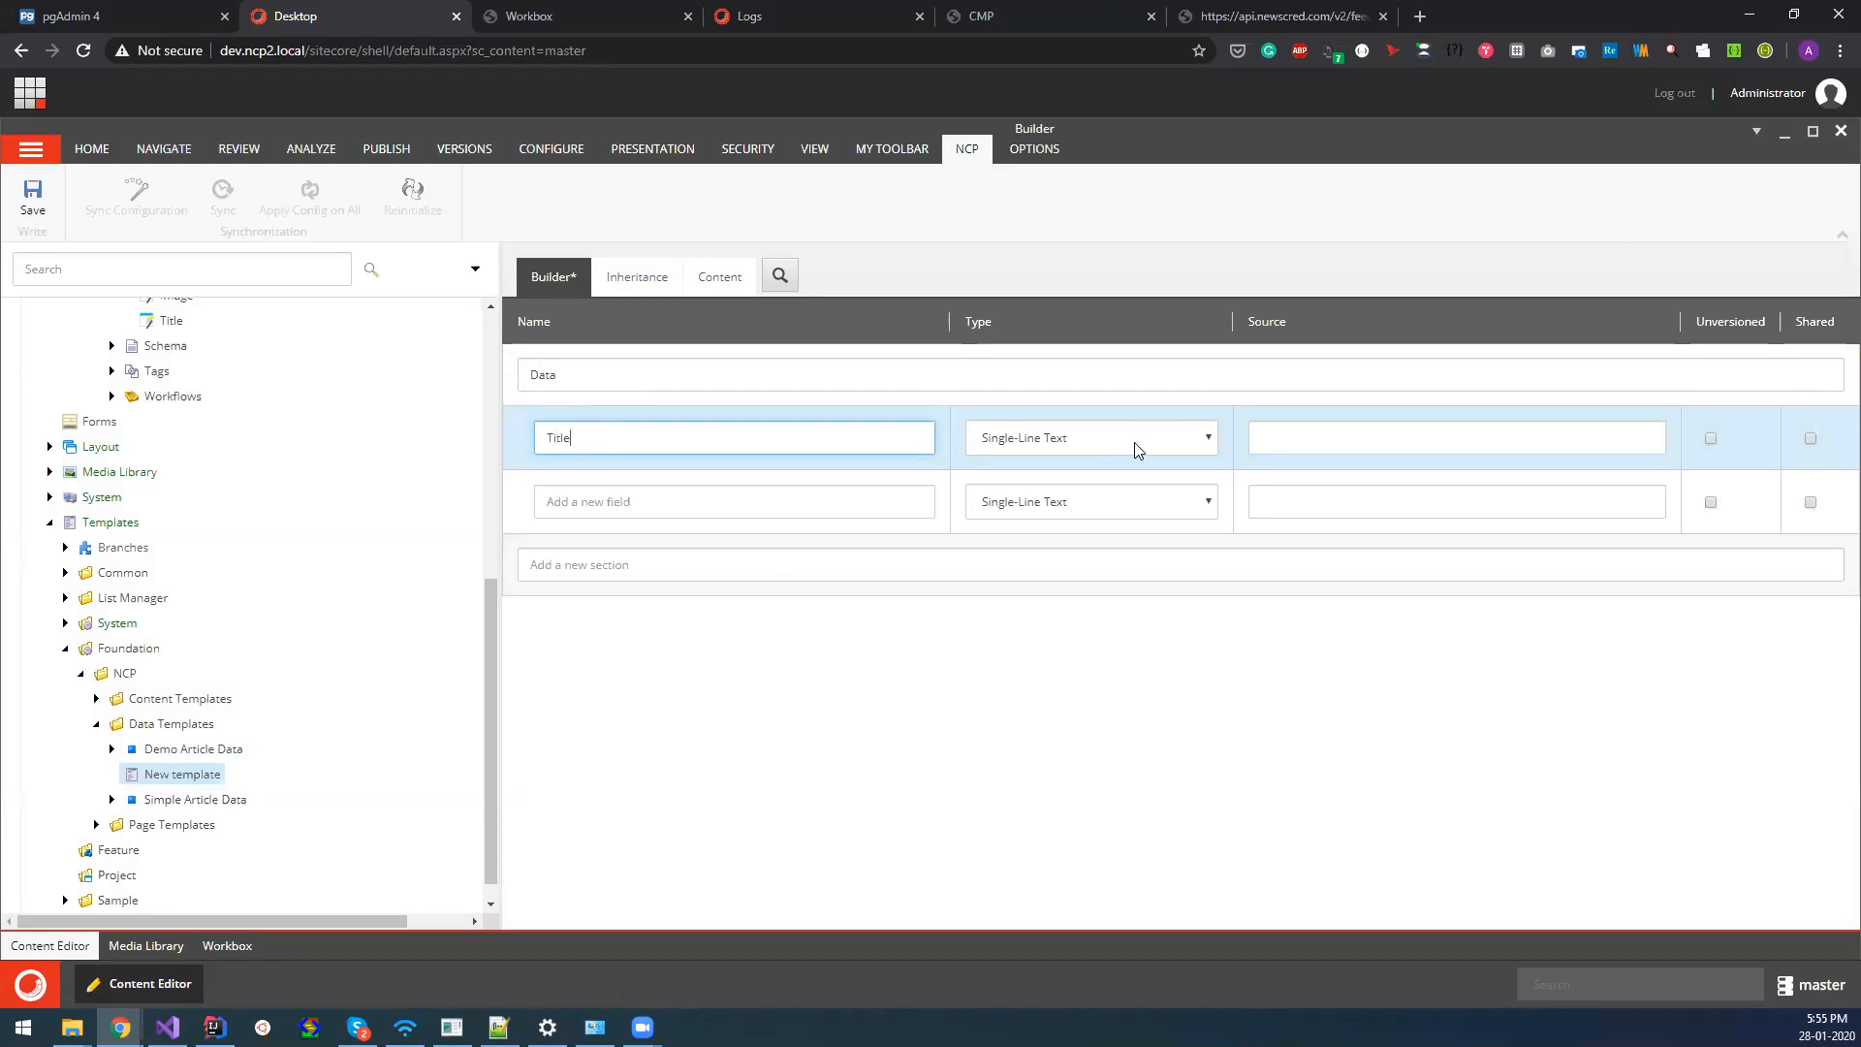
key(ctrl+s)
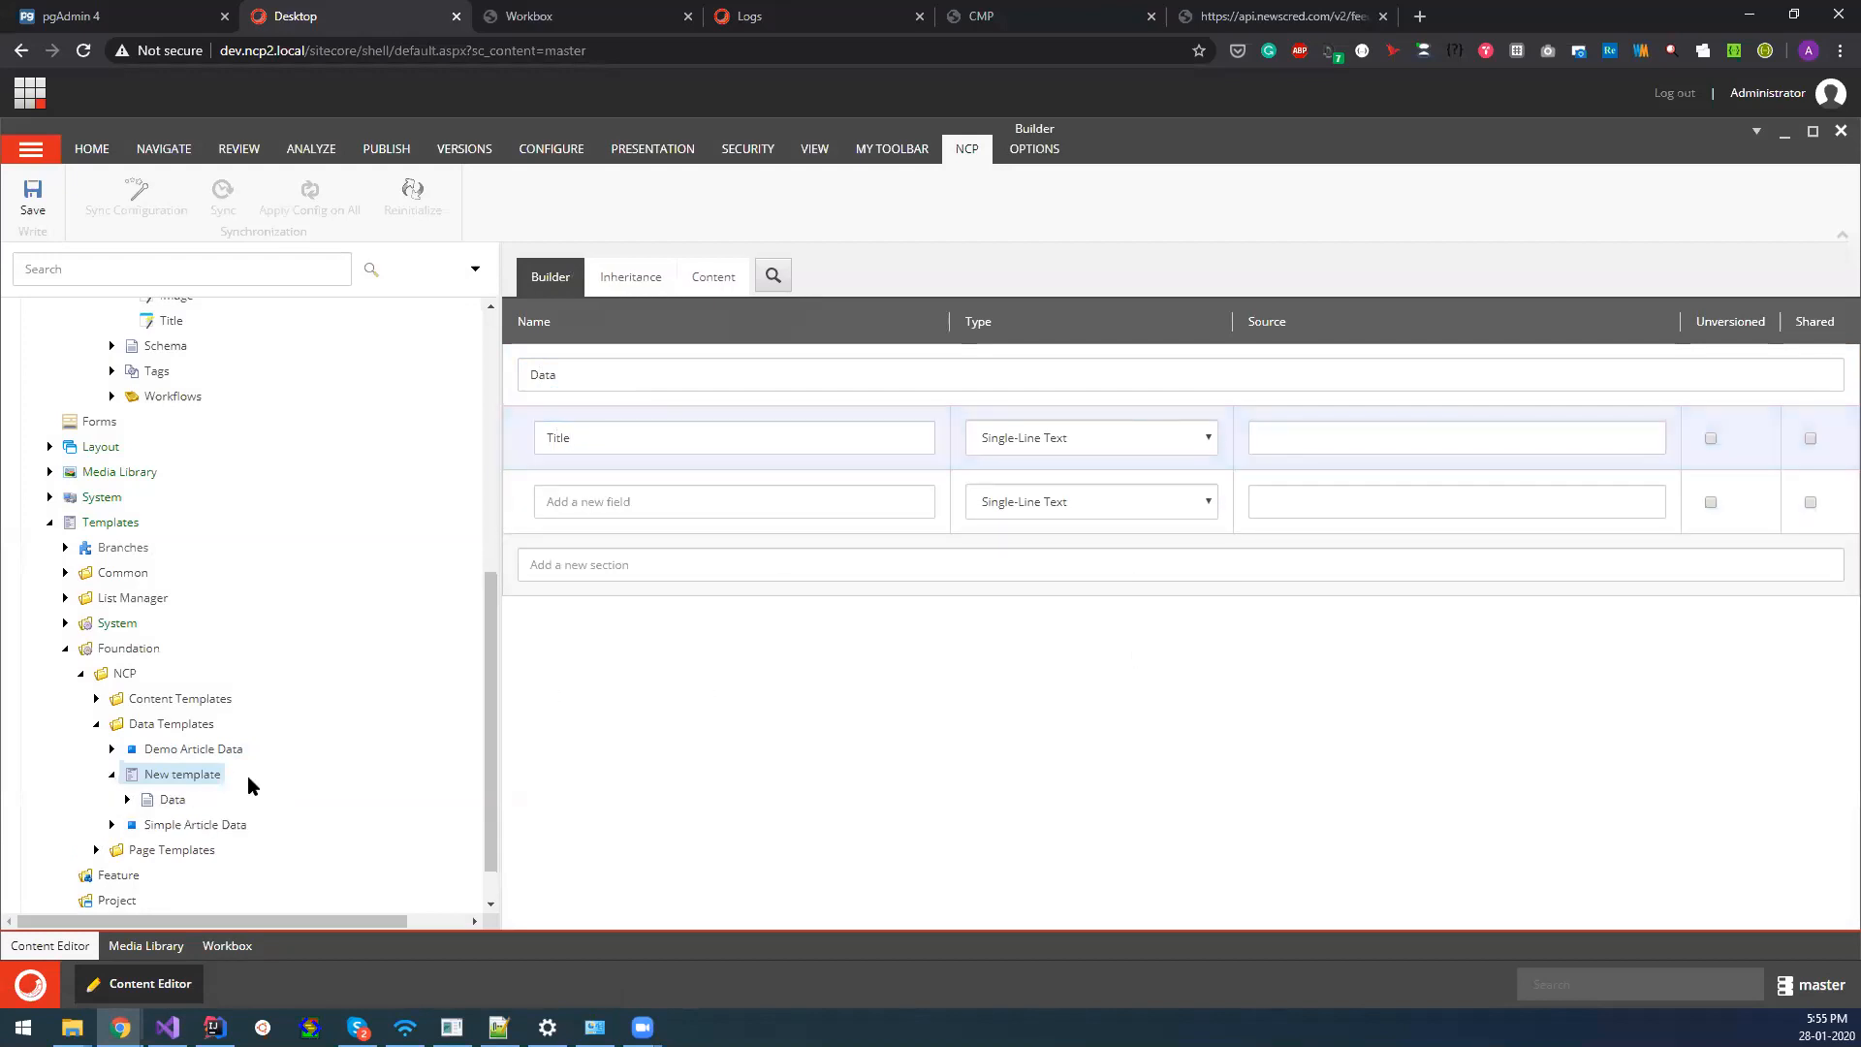
Set Demo Config's Sitecore Data Template to New template and save the configuration, overwriting the changed items.
scroll(241, 735, up, 5)
click(164, 482)
scroll(902, 683, down, 2)
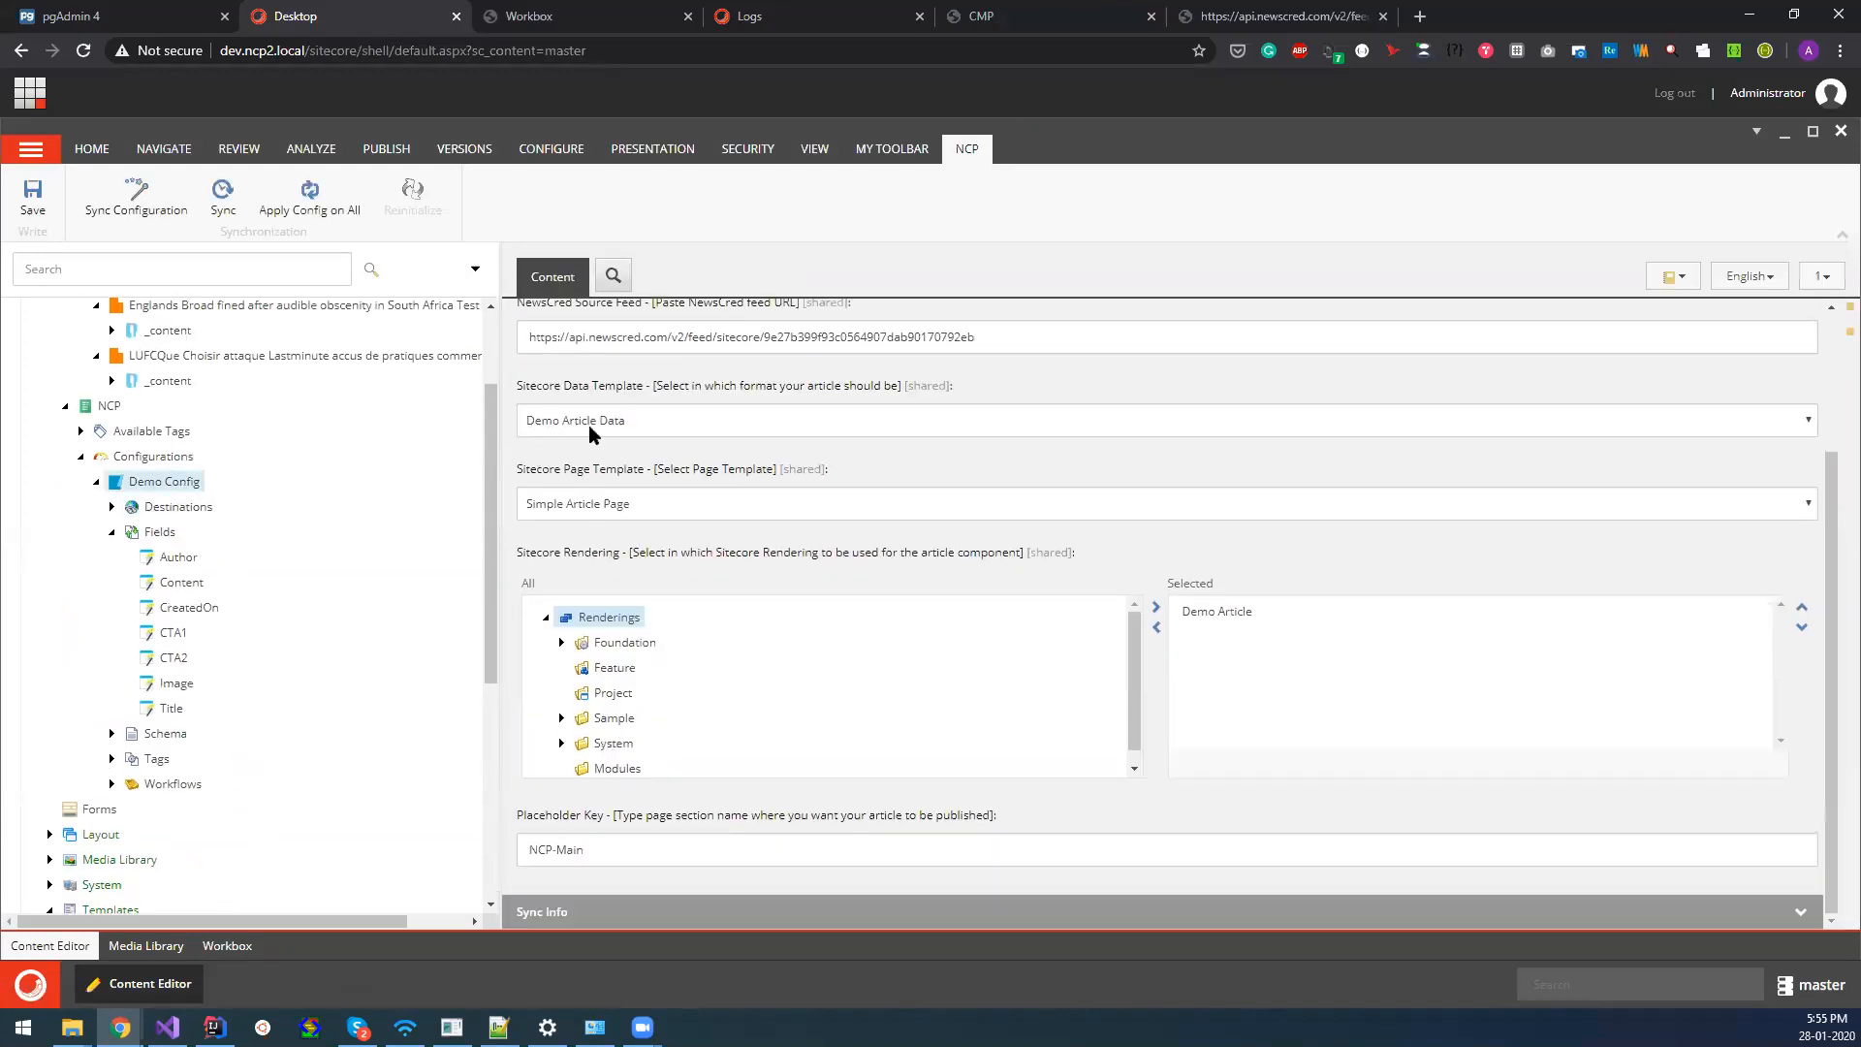
right_click(167, 489)
click(208, 692)
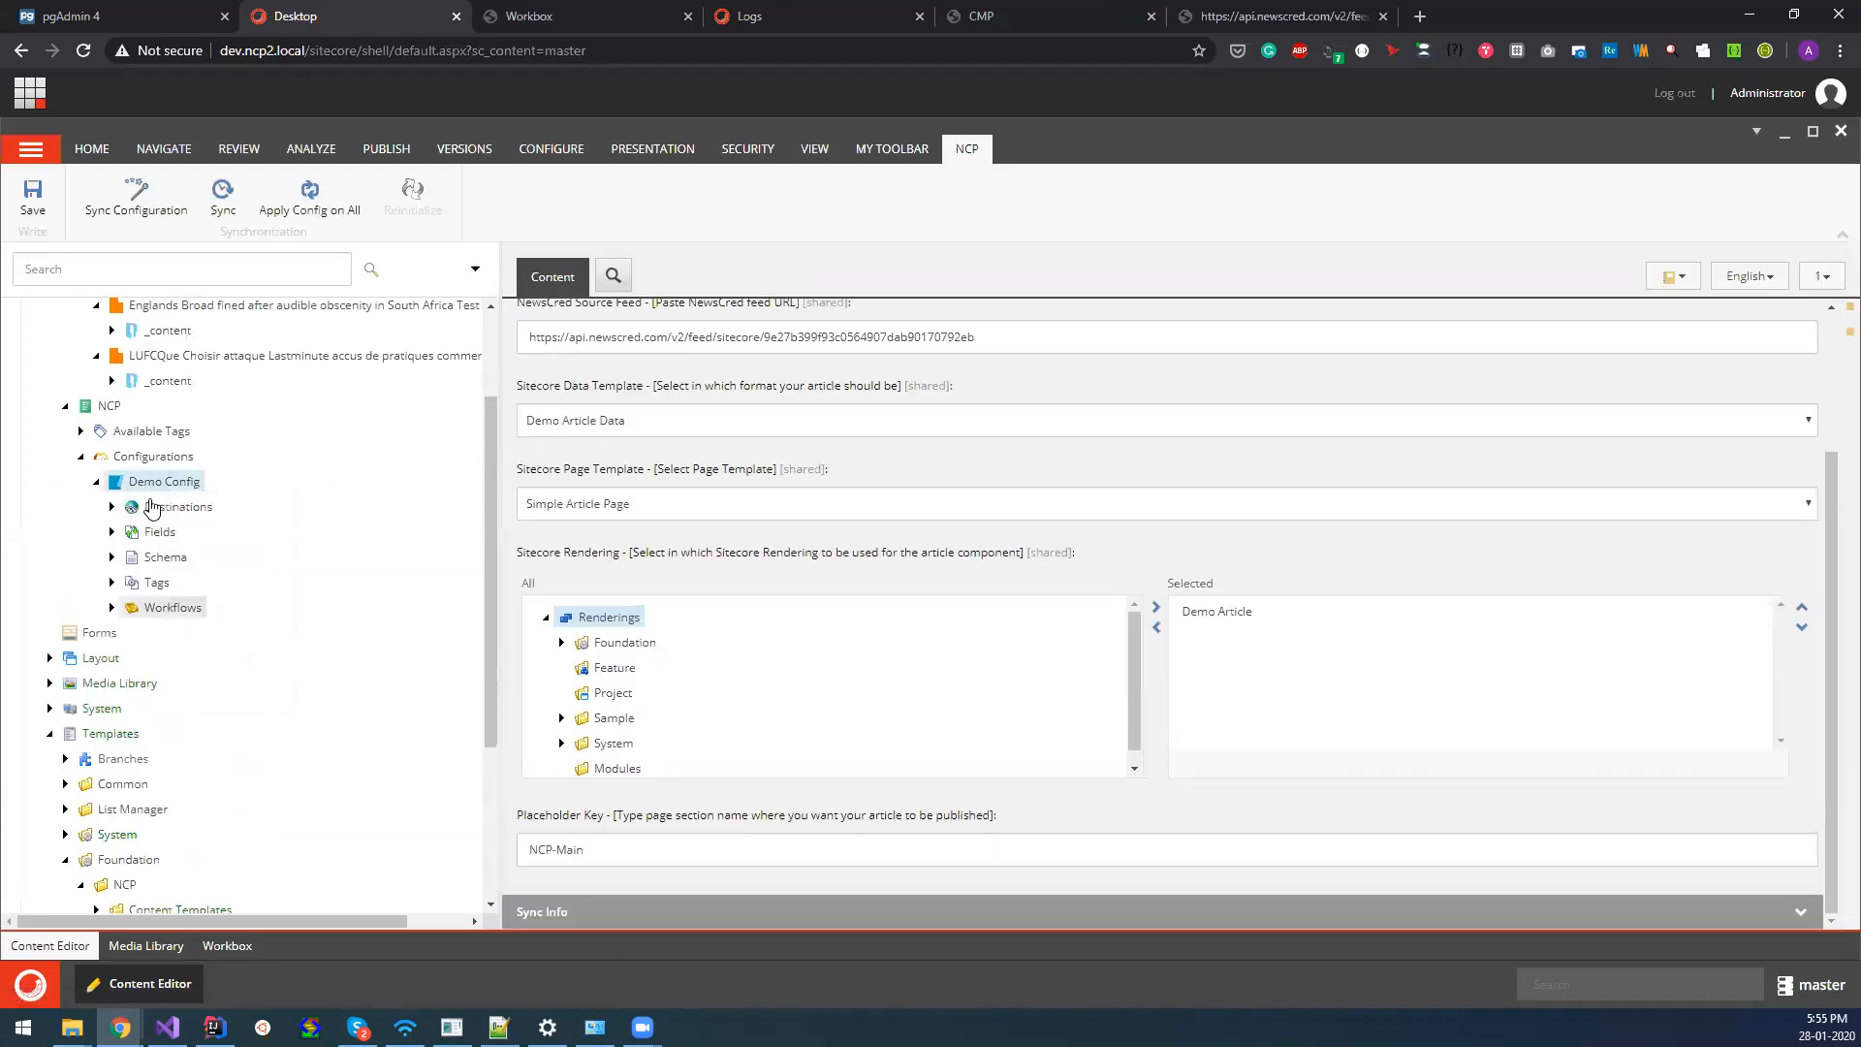
click(598, 431)
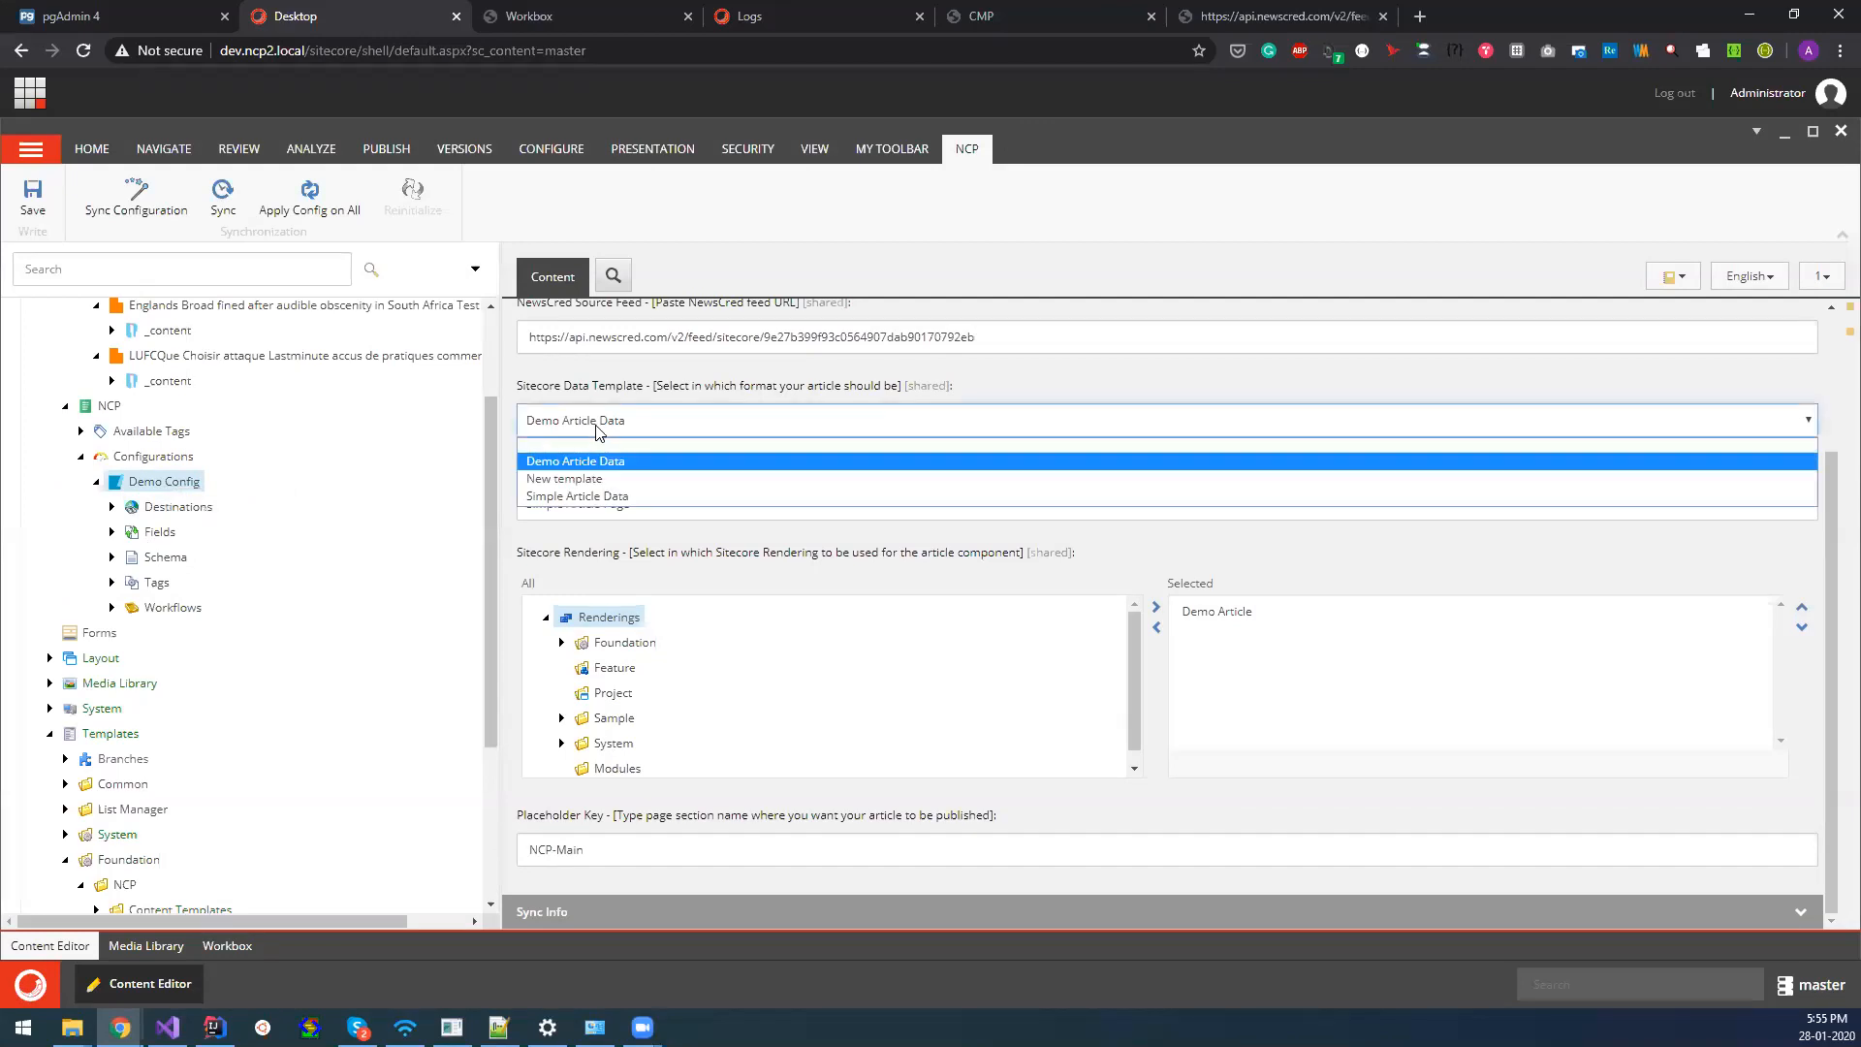
click(579, 481)
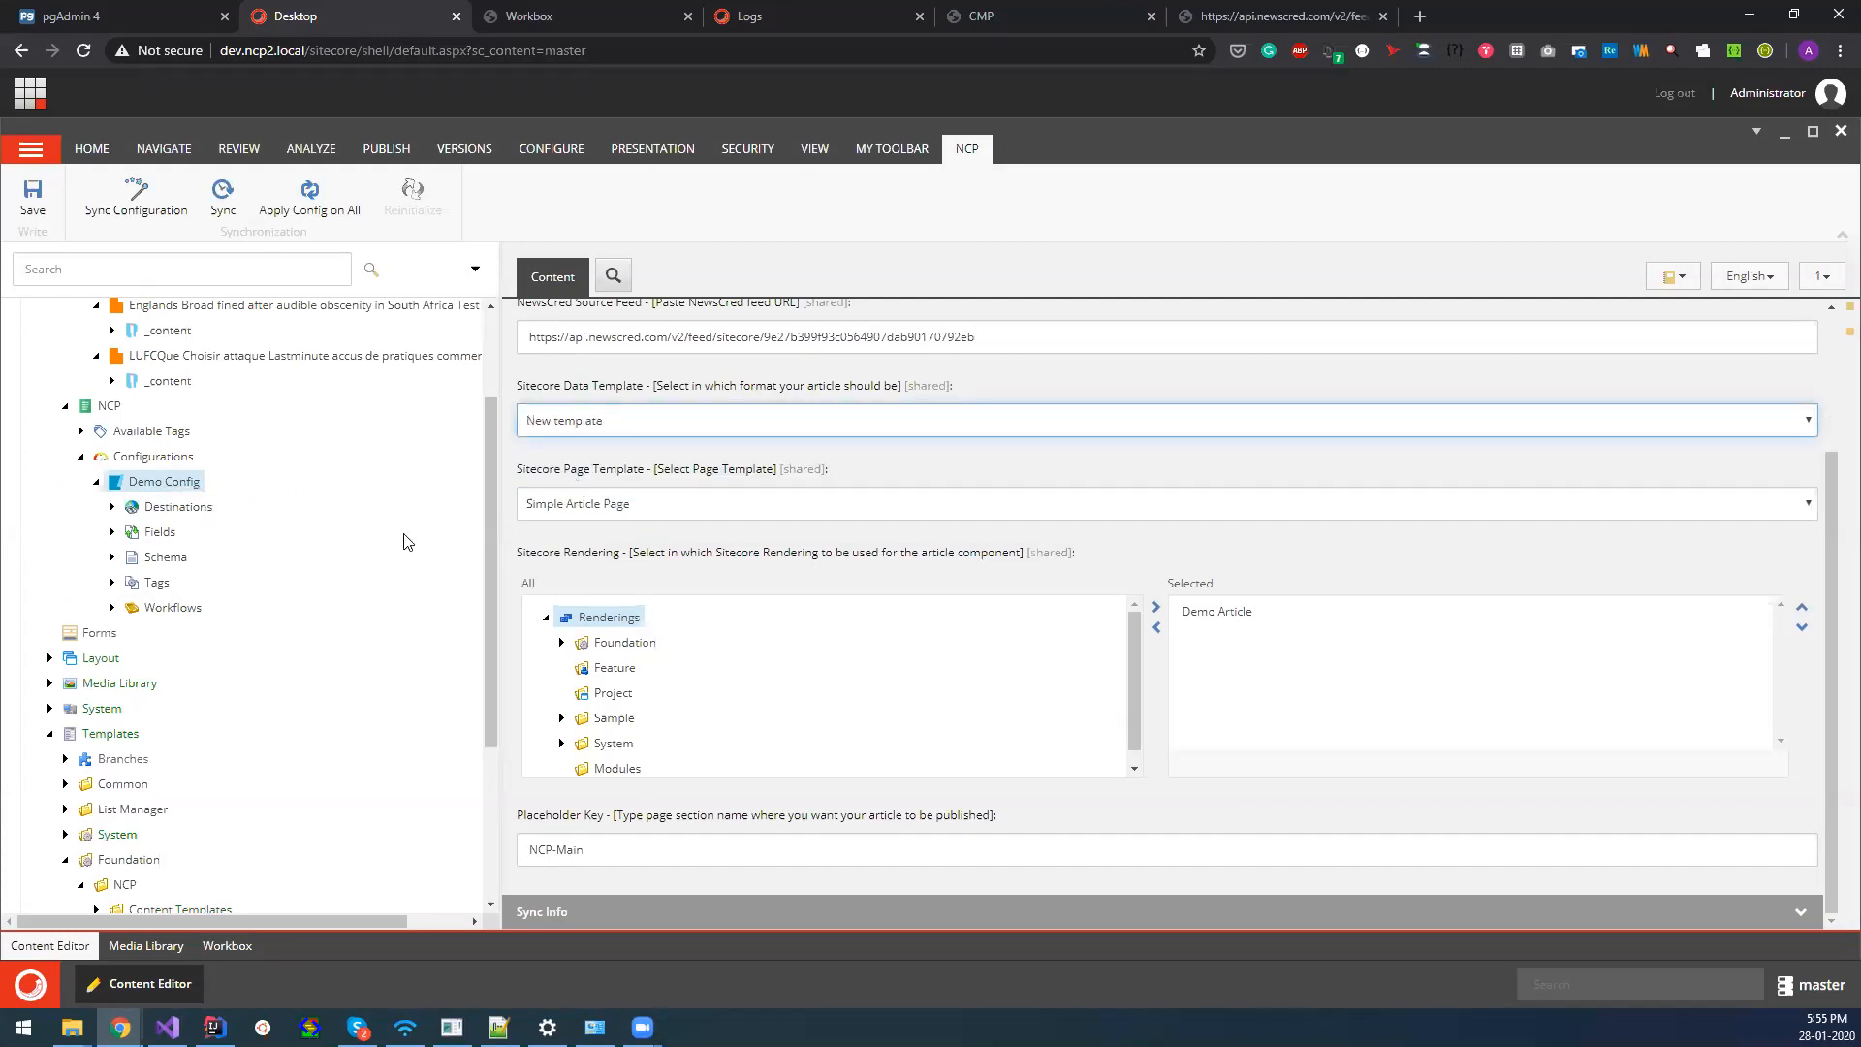
click(33, 199)
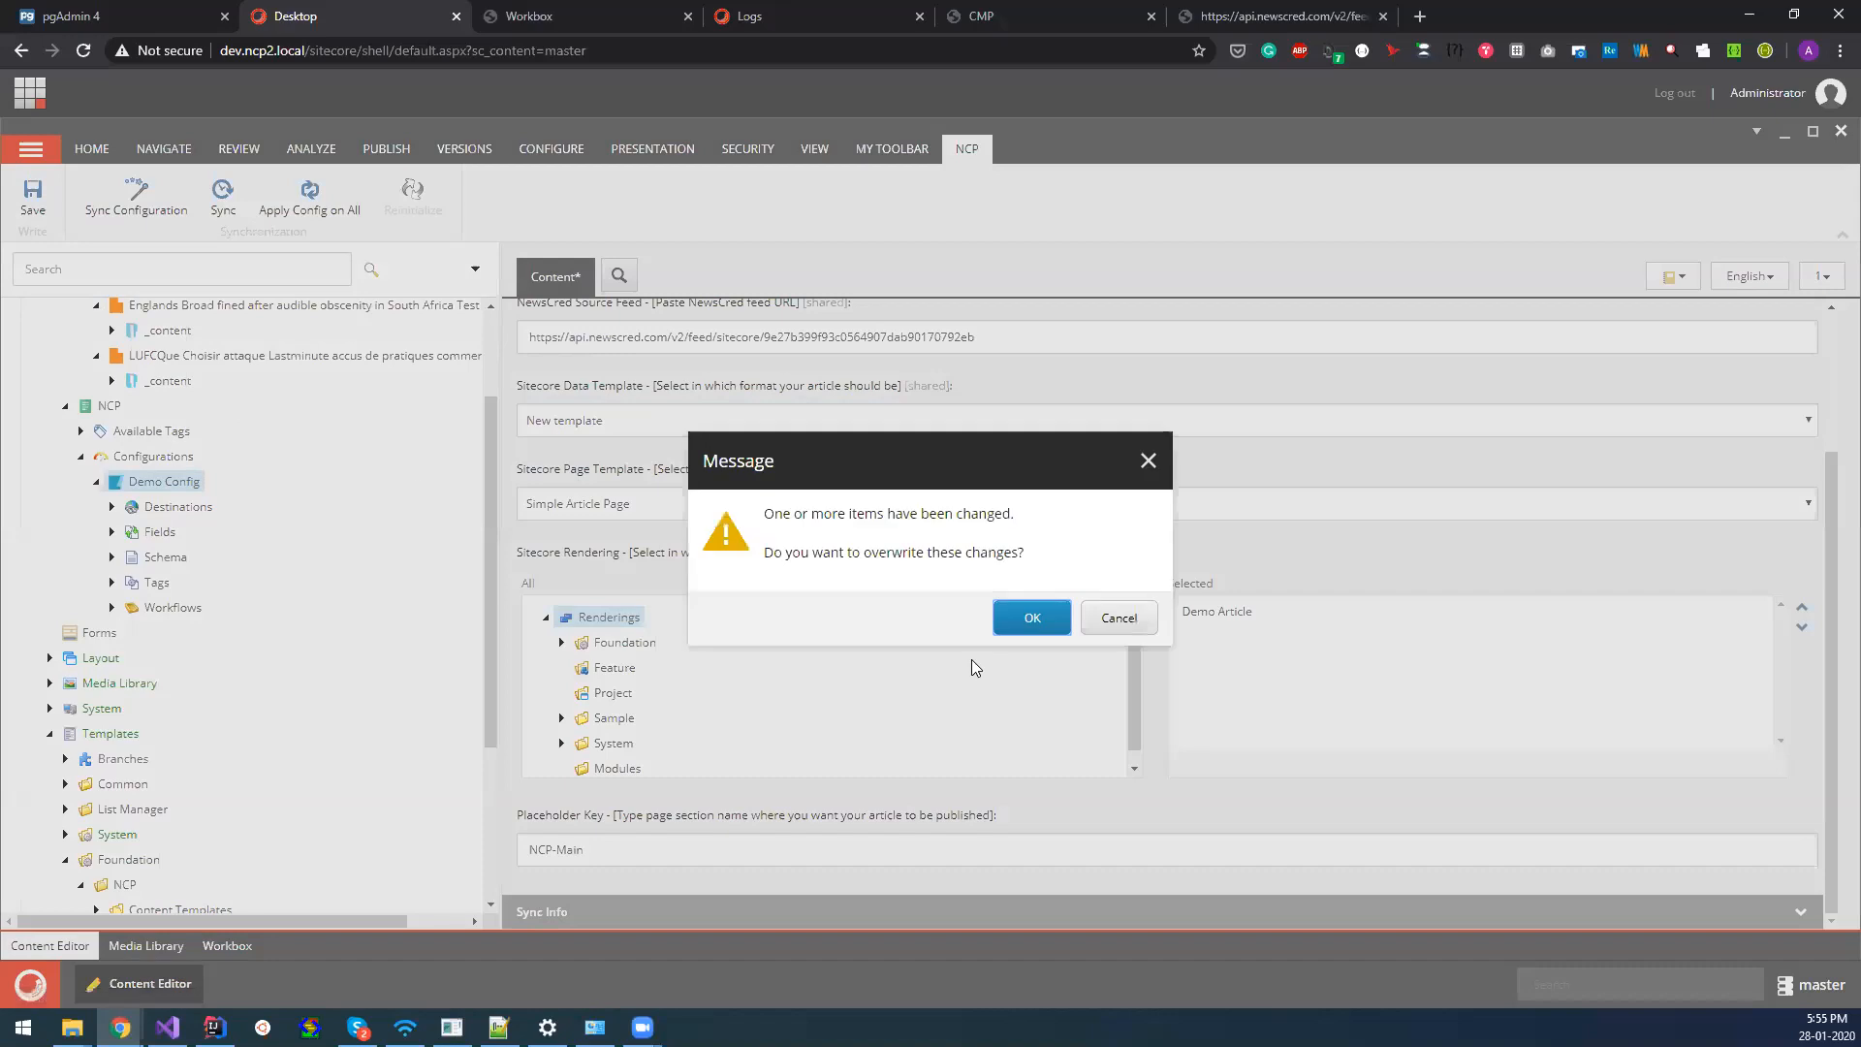
click(1006, 625)
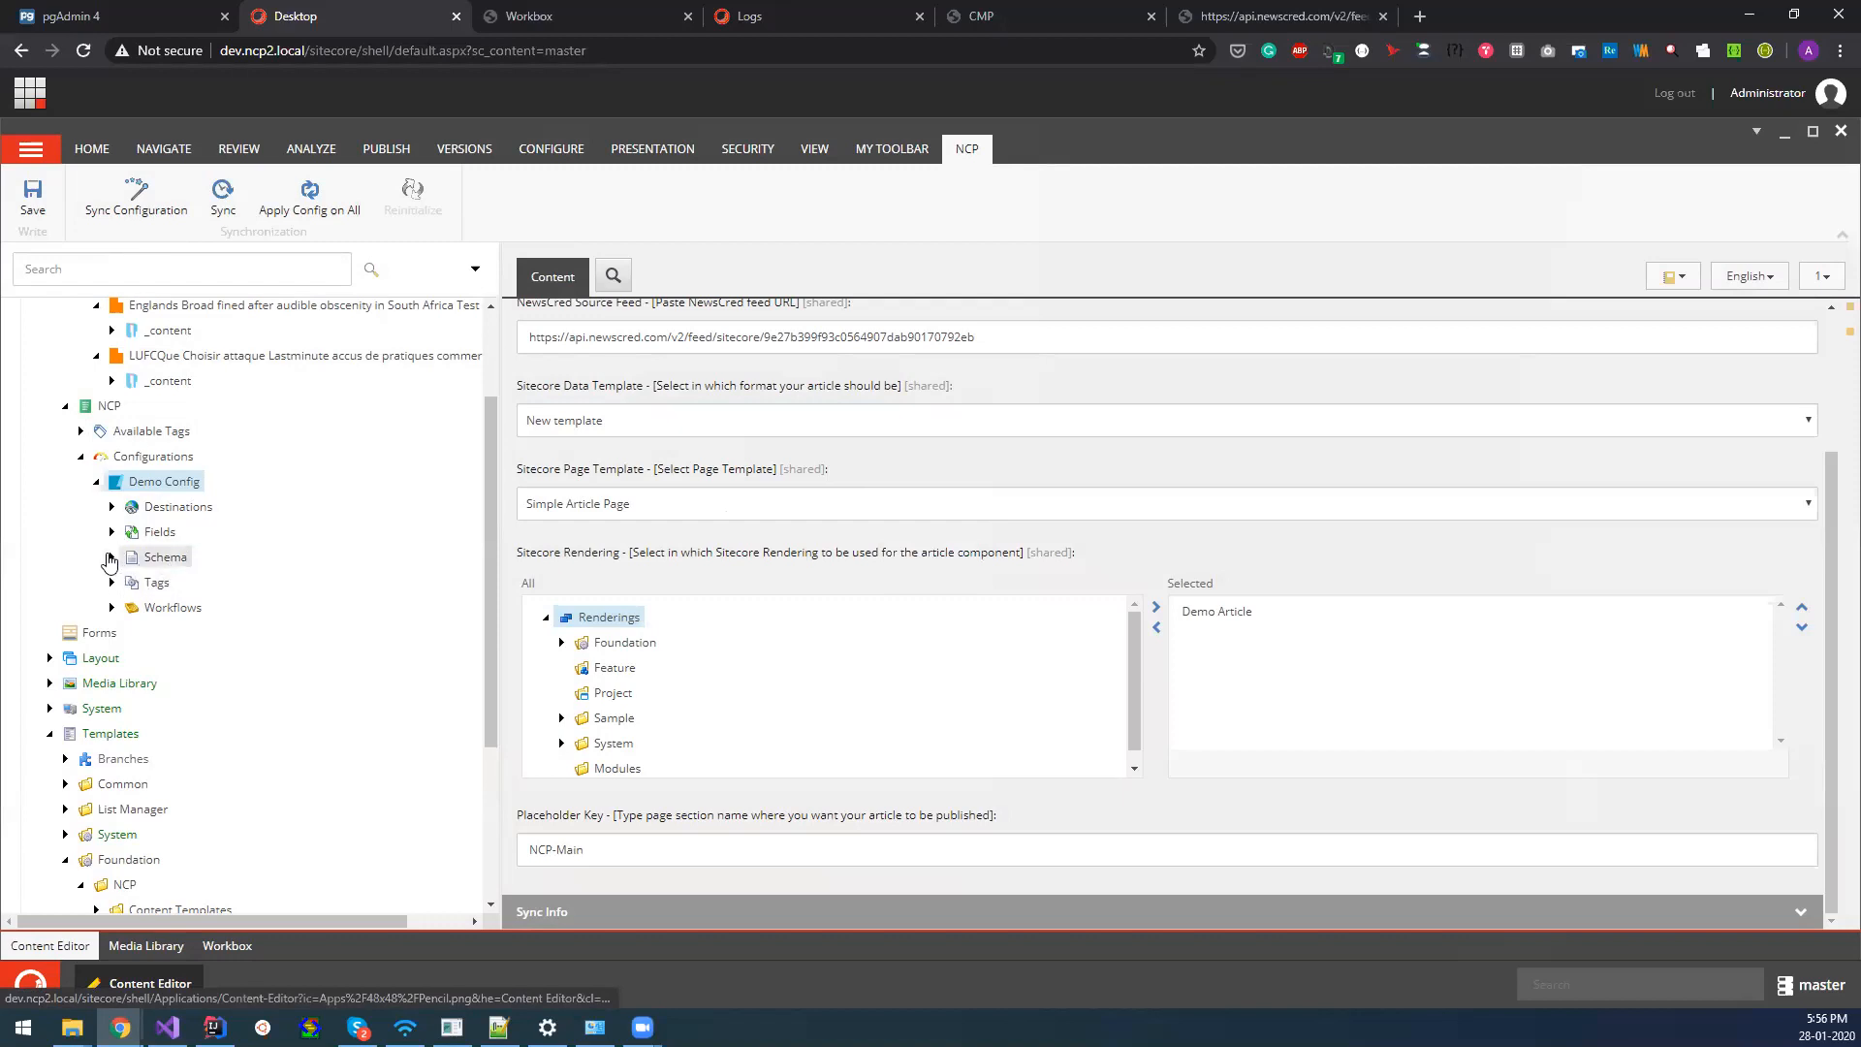
Look into Demo Config's Schema folder and synchronize the configuration's schema from its CMP feed.
click(110, 558)
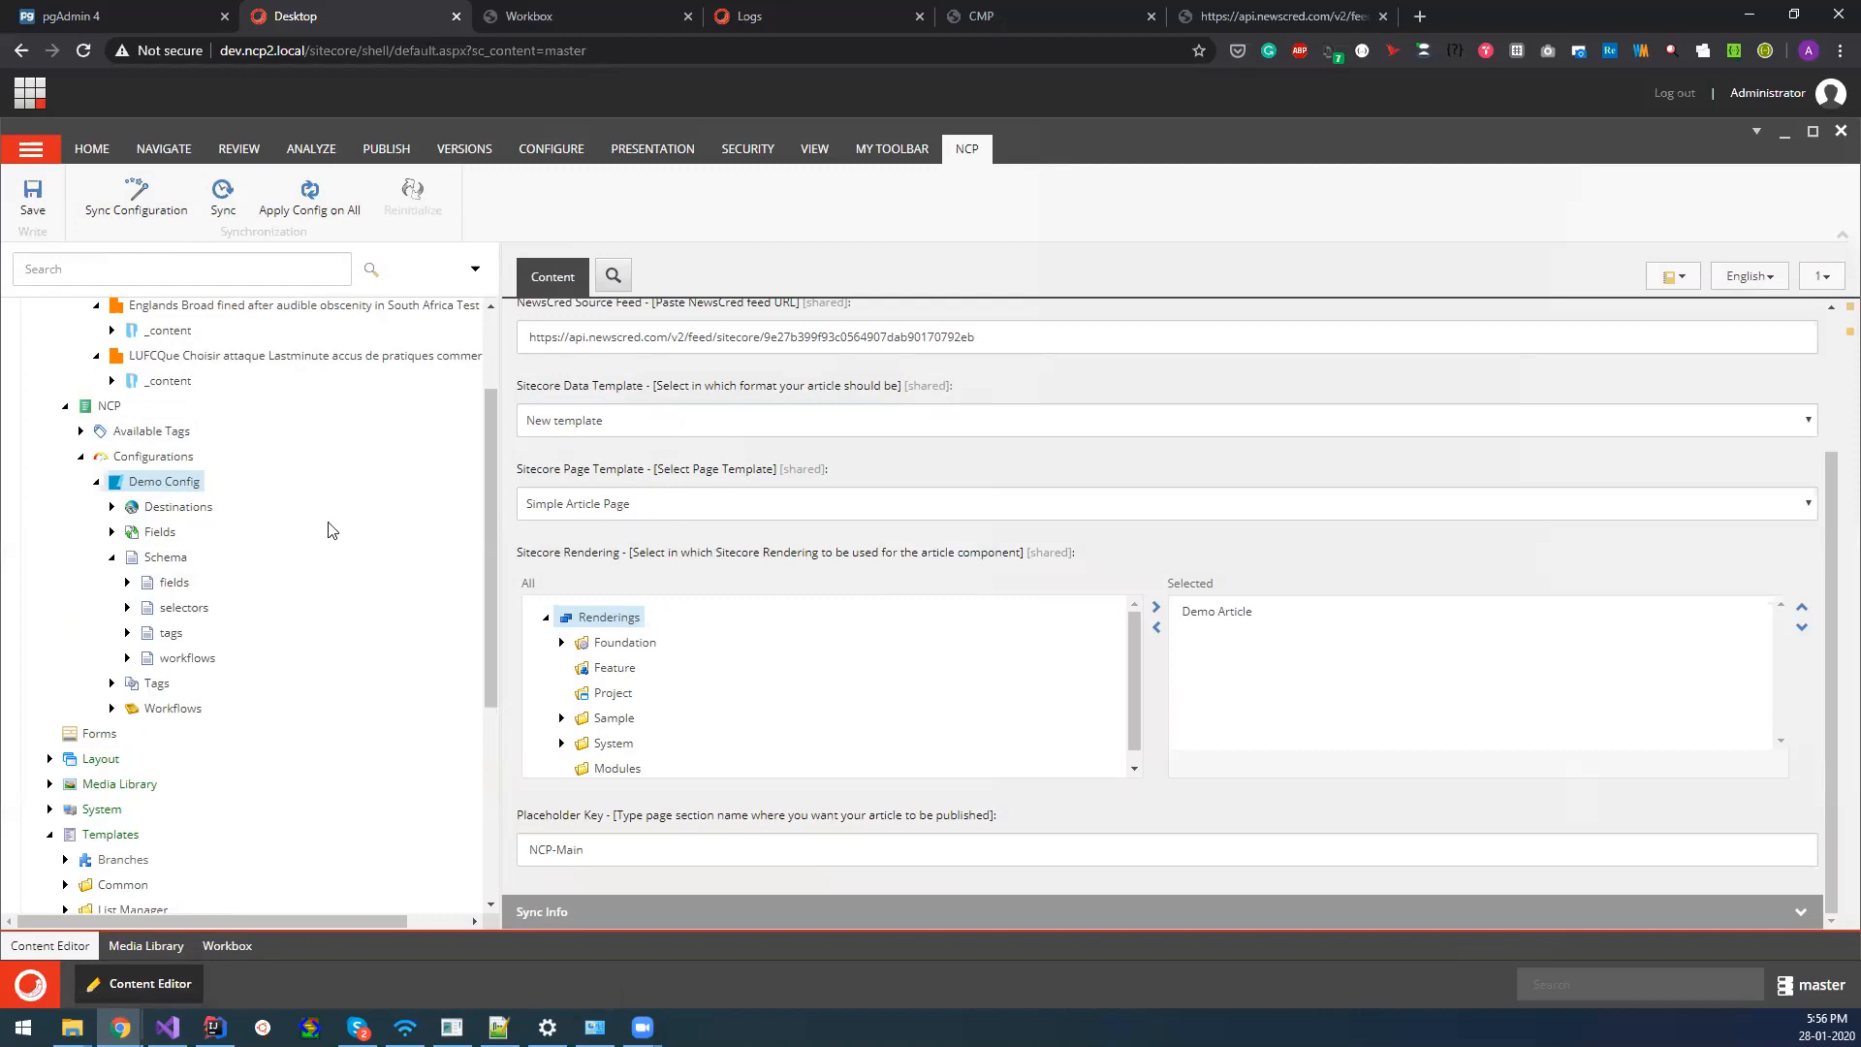
click(111, 557)
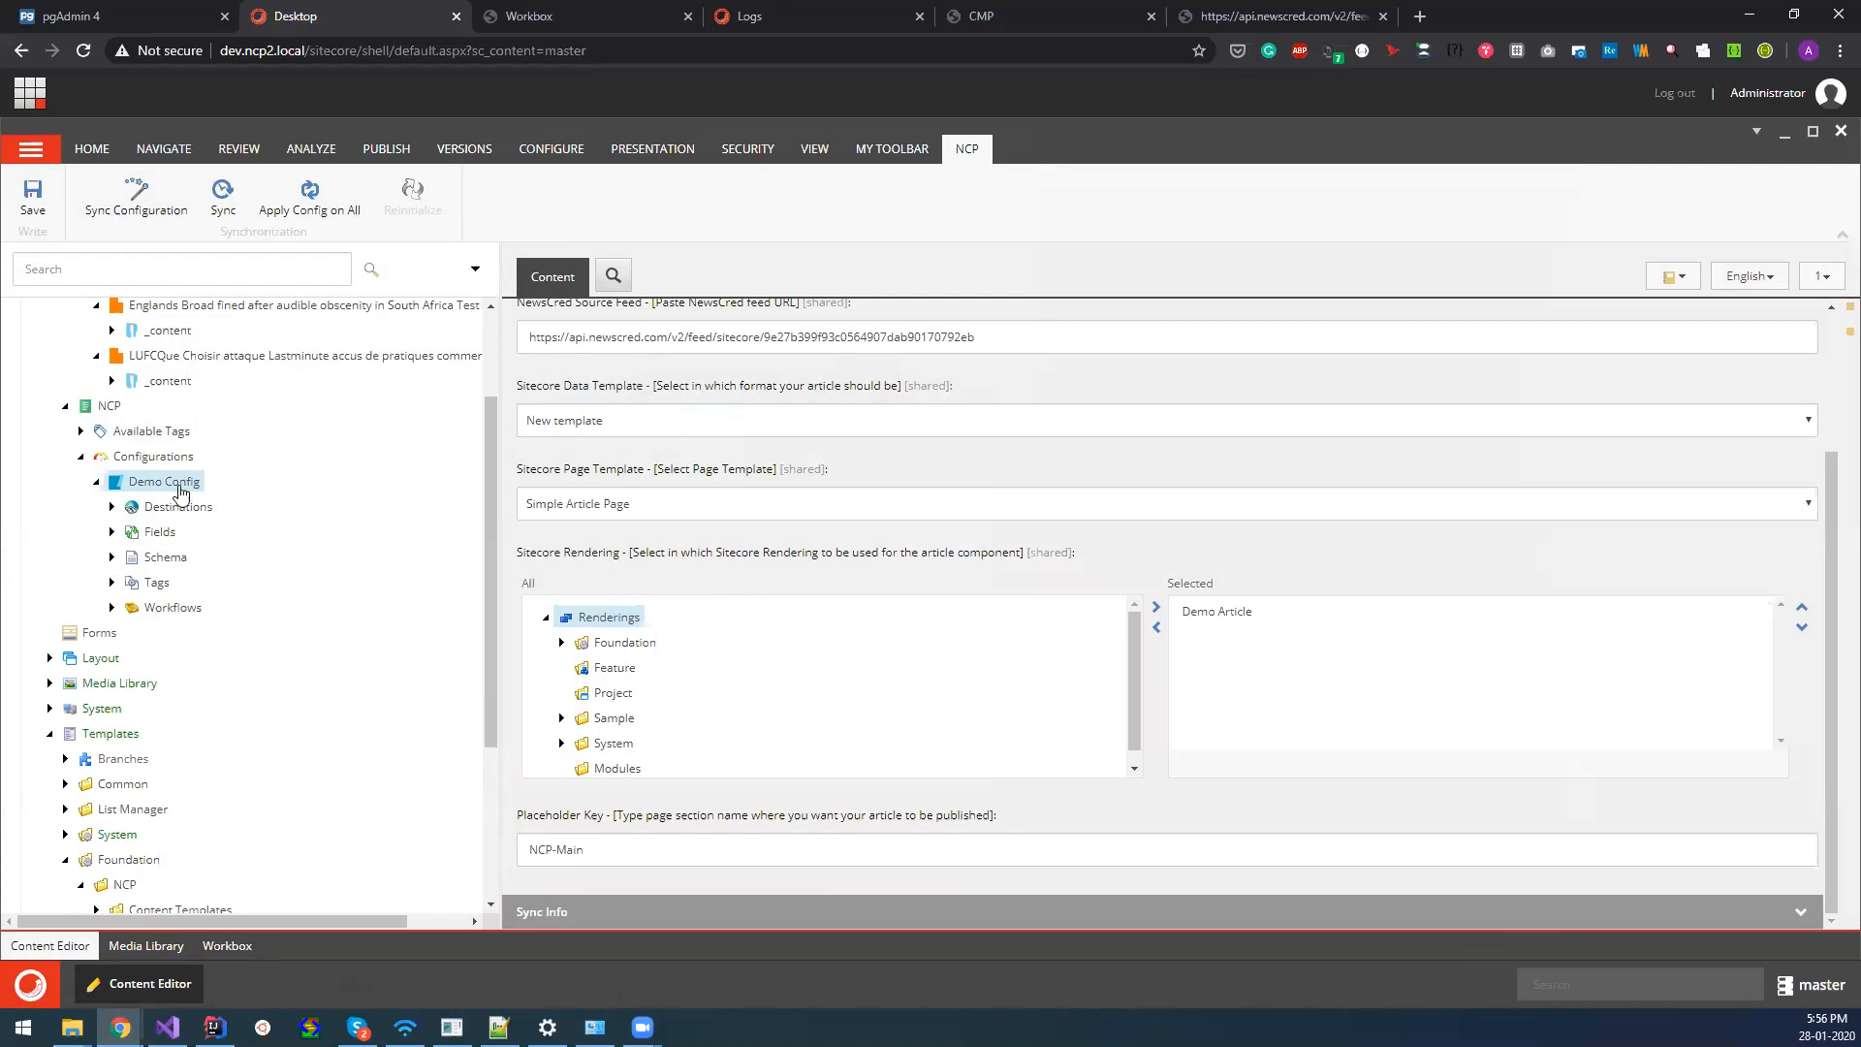
click(121, 199)
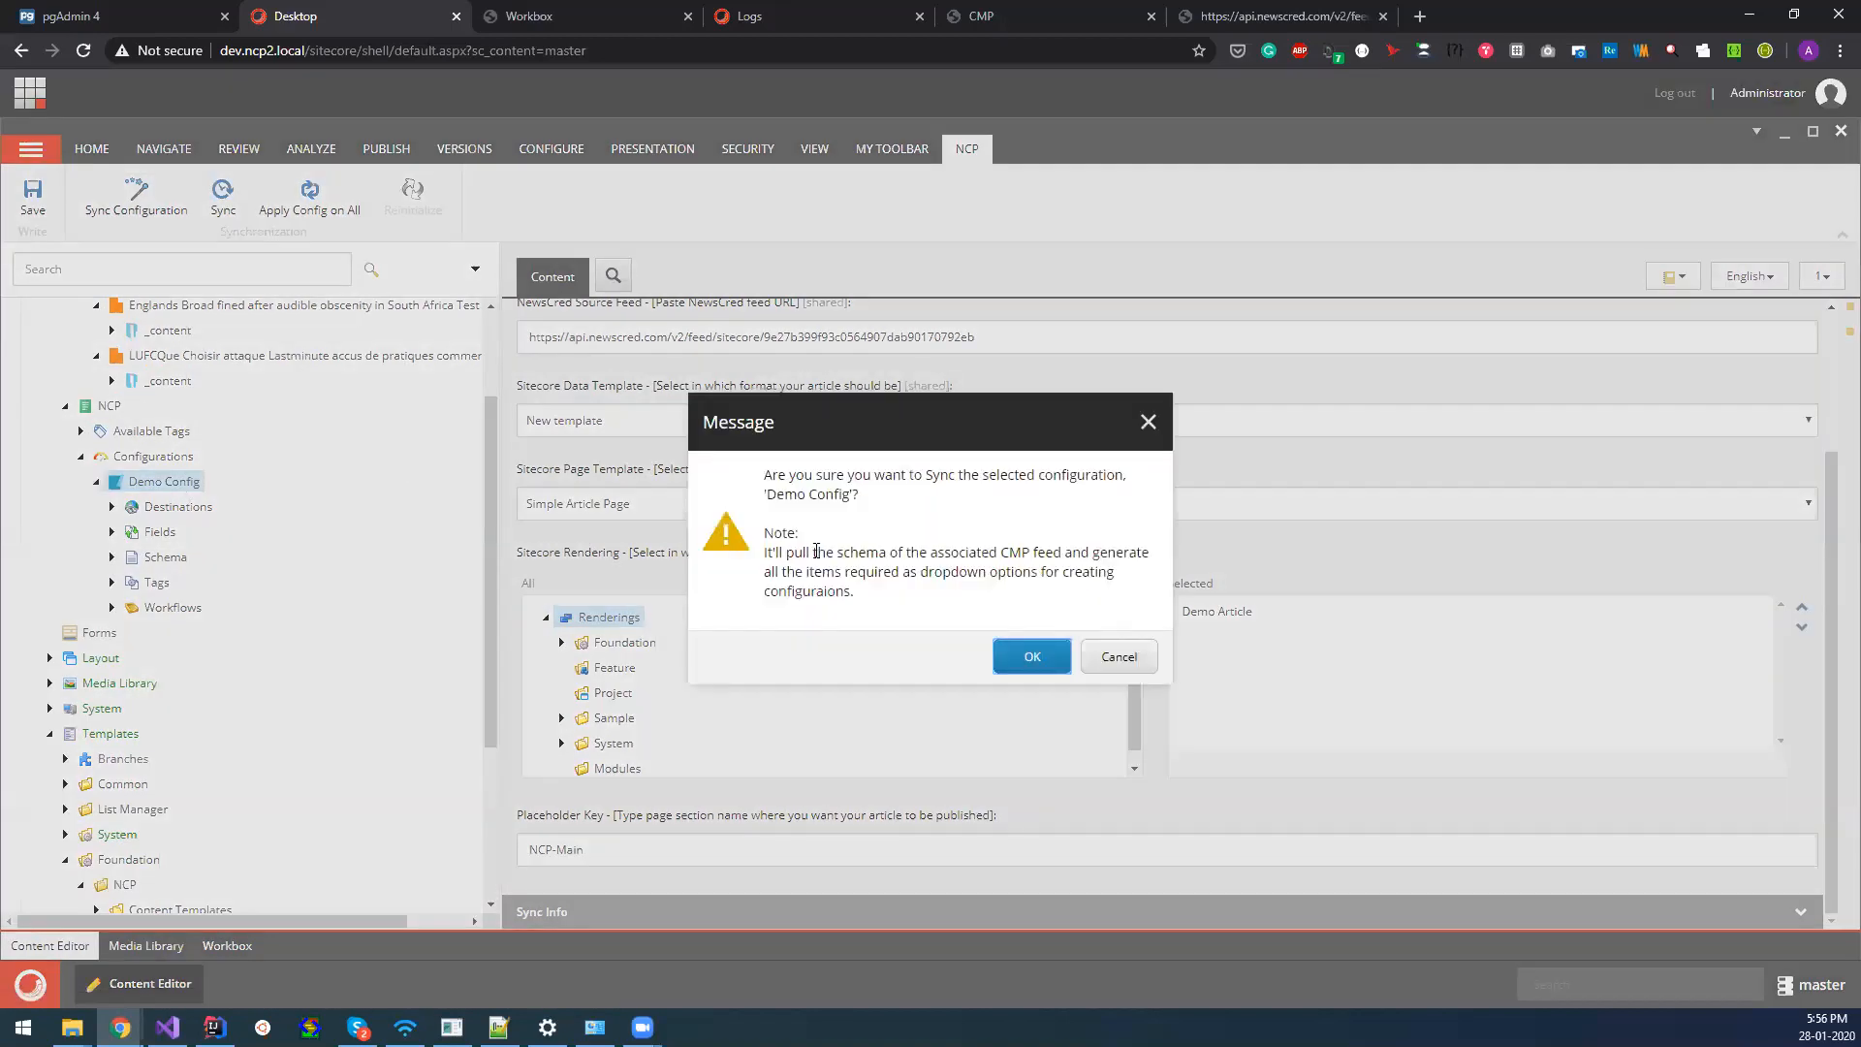
click(1029, 660)
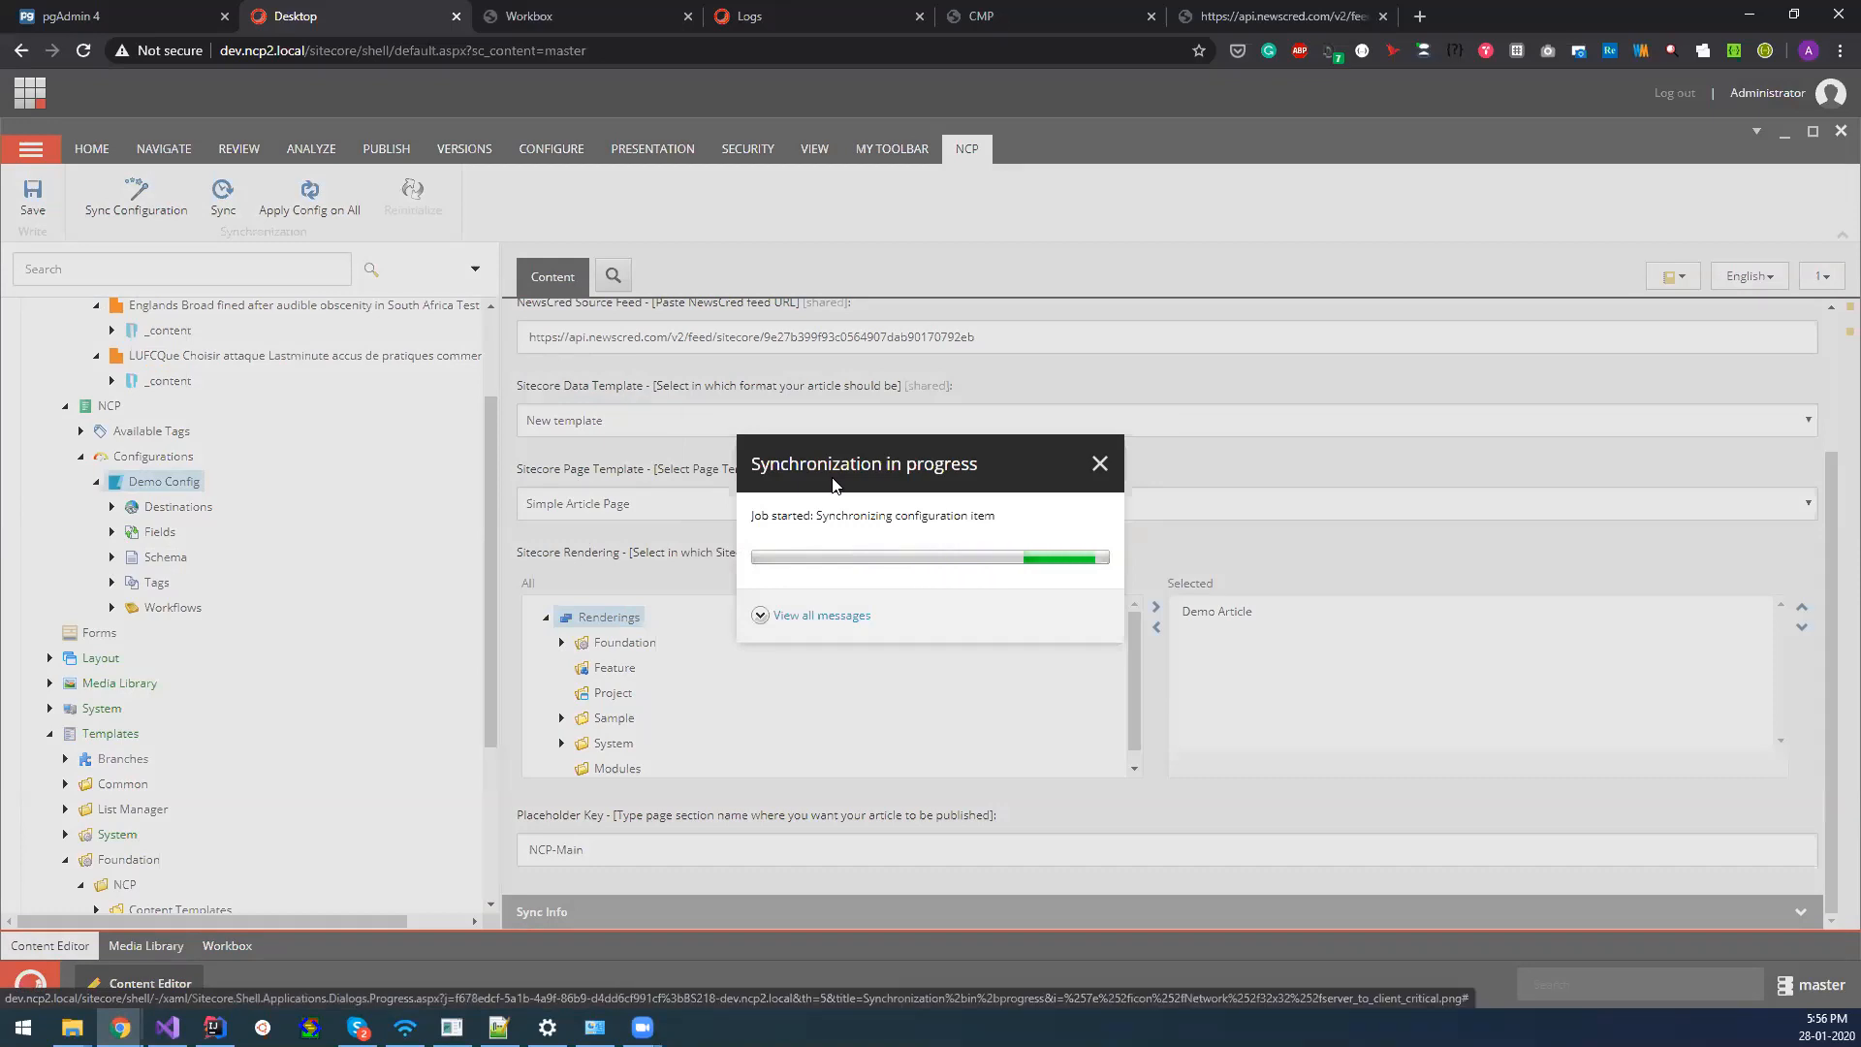
click(1061, 609)
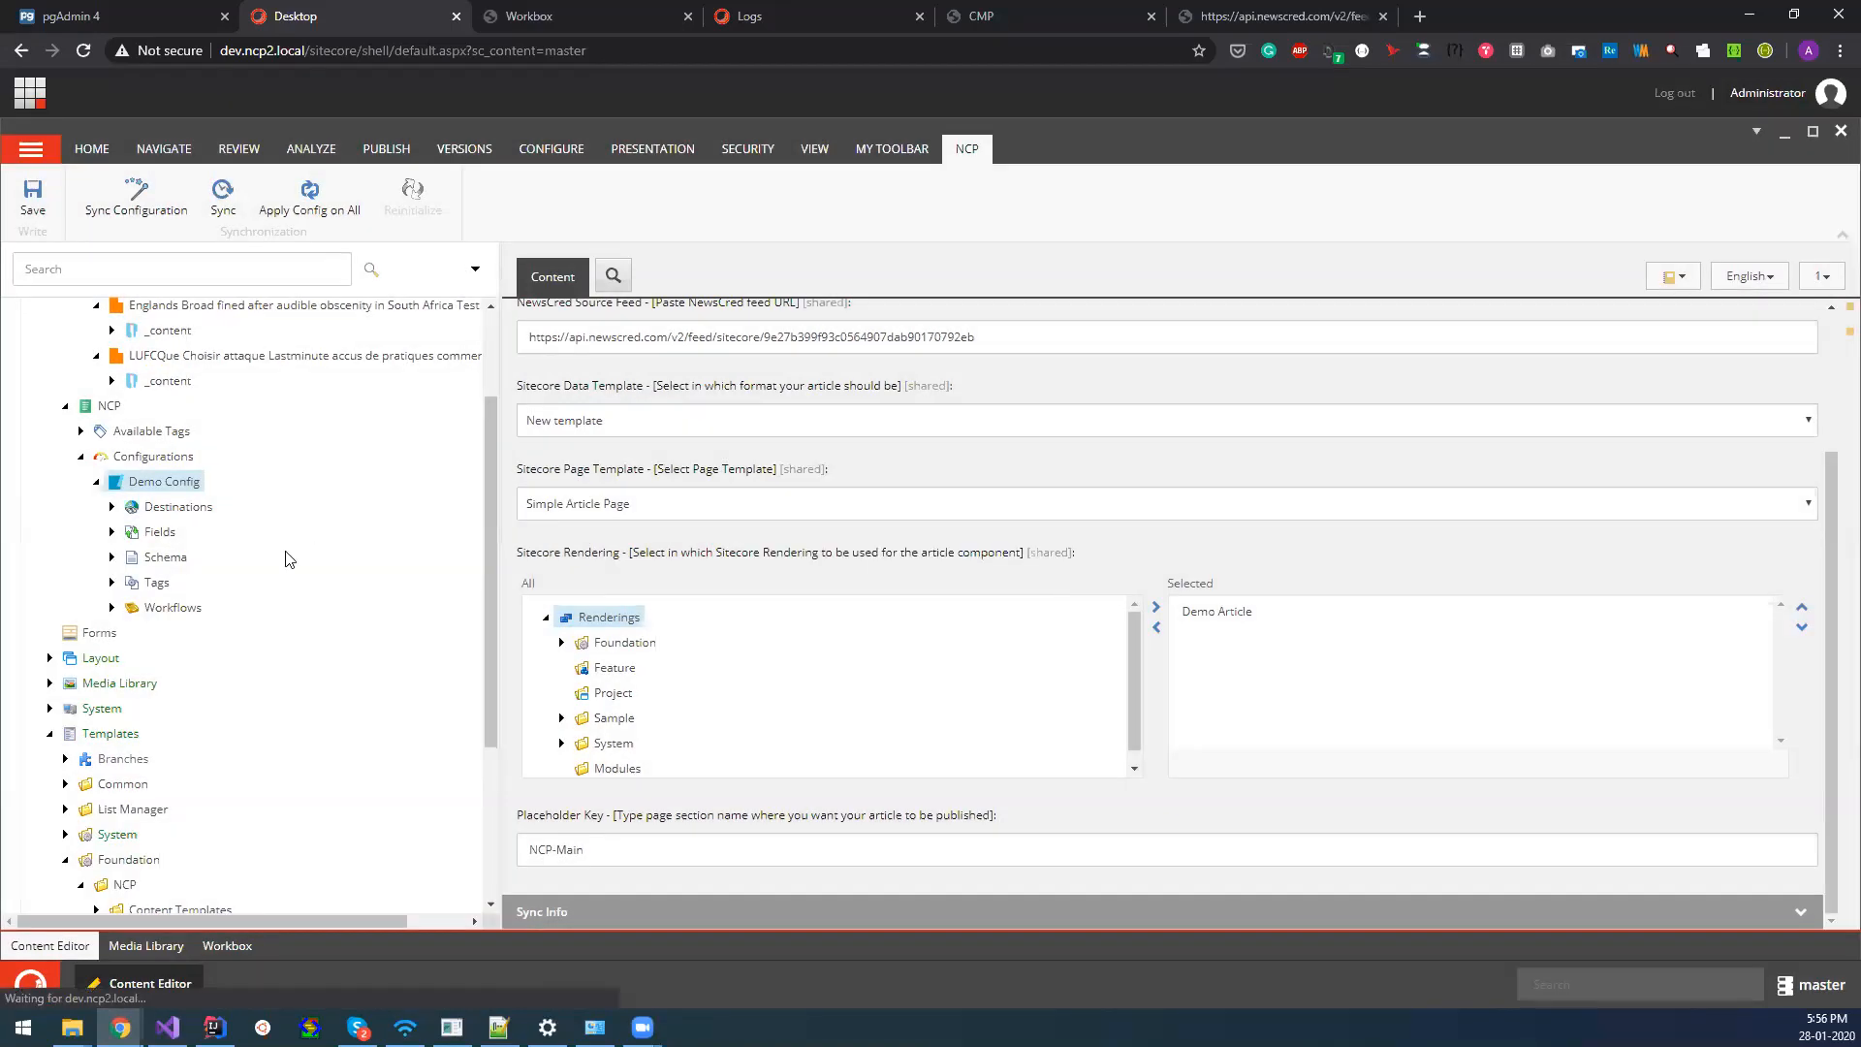
Inspect the Title mapping under Demo Config's Fields and the available CMP Field options, and return to Demo Config.
click(111, 531)
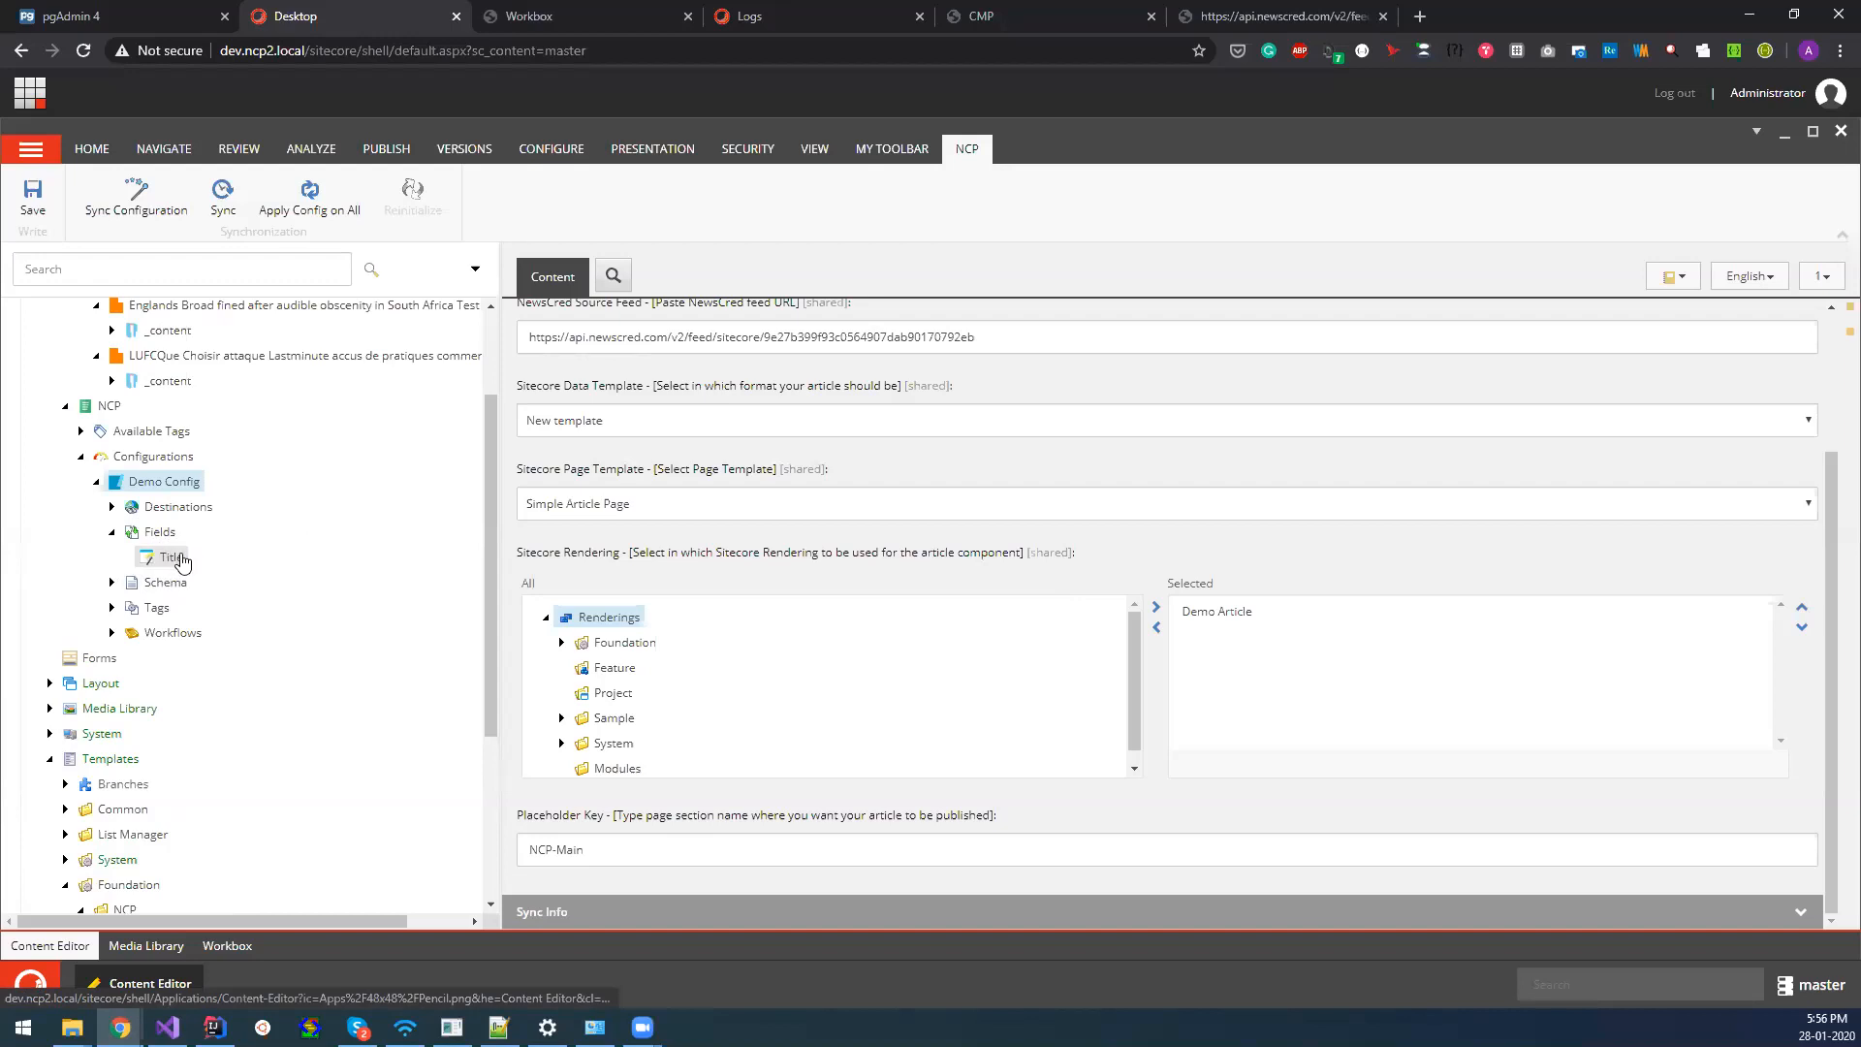
click(166, 560)
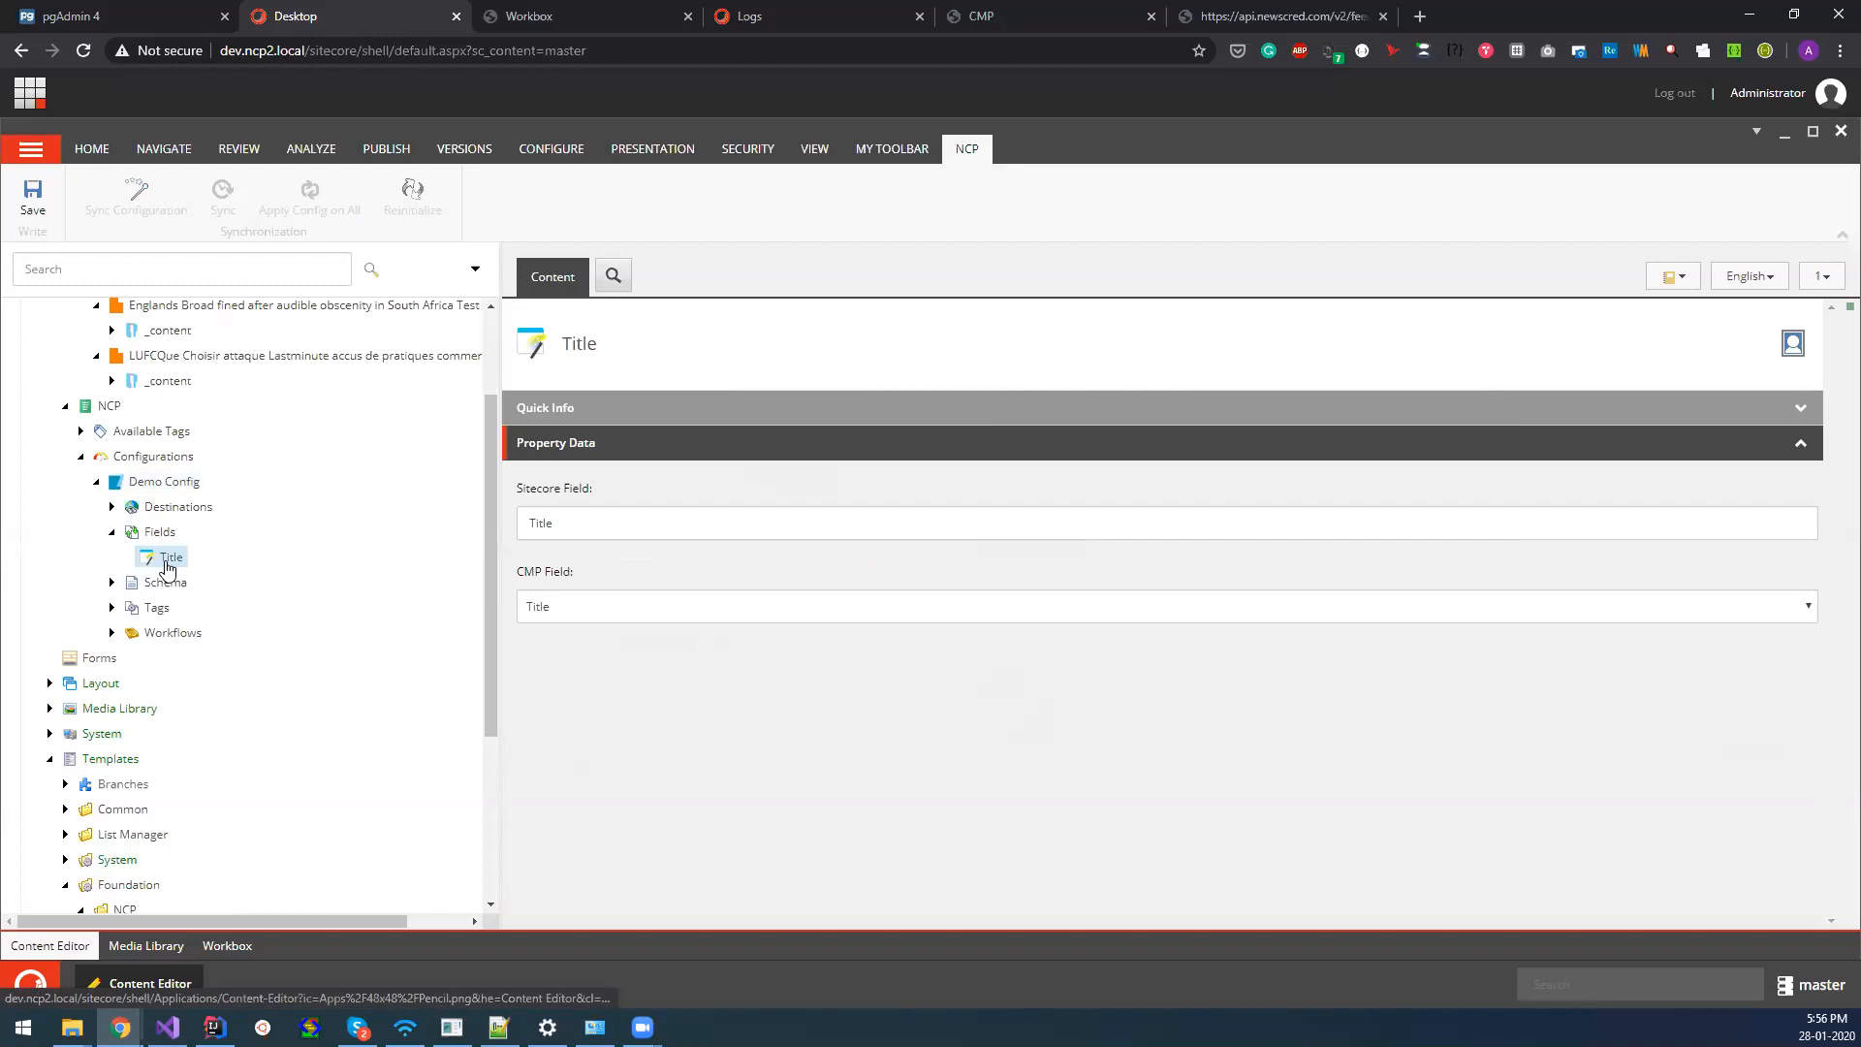
click(559, 605)
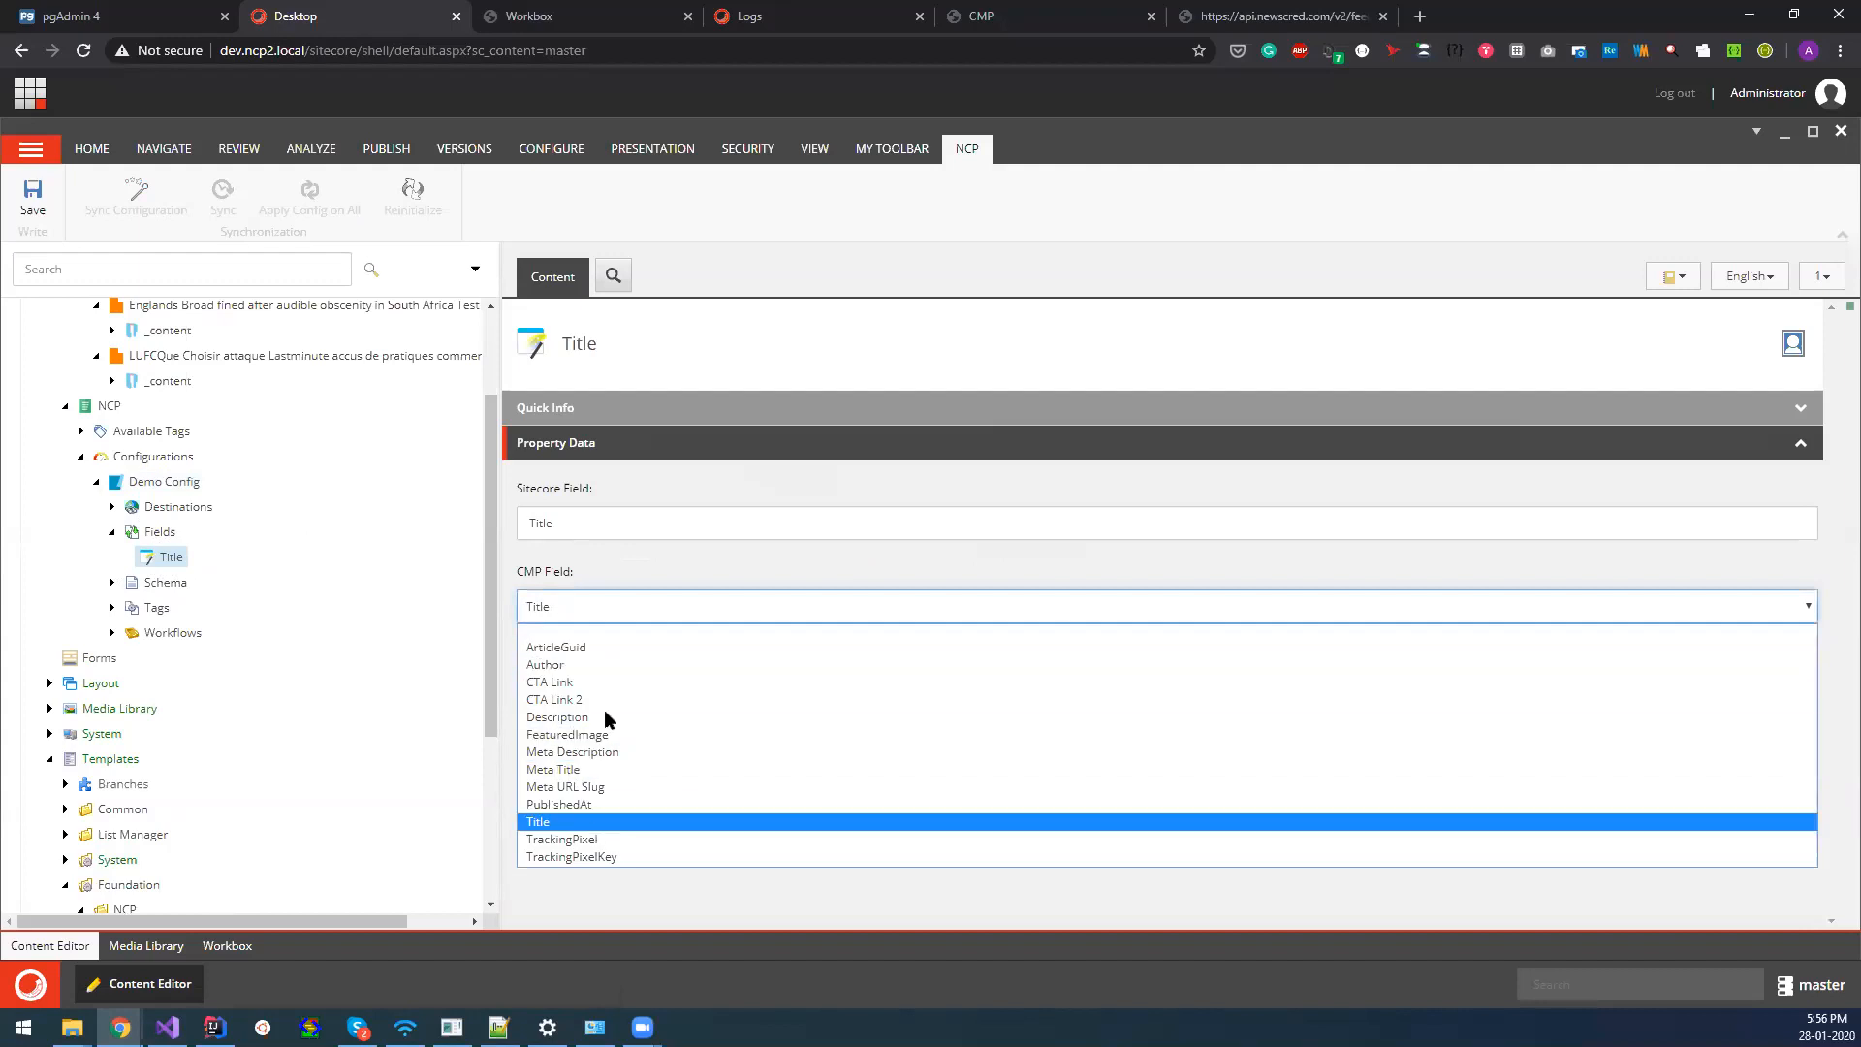
click(600, 581)
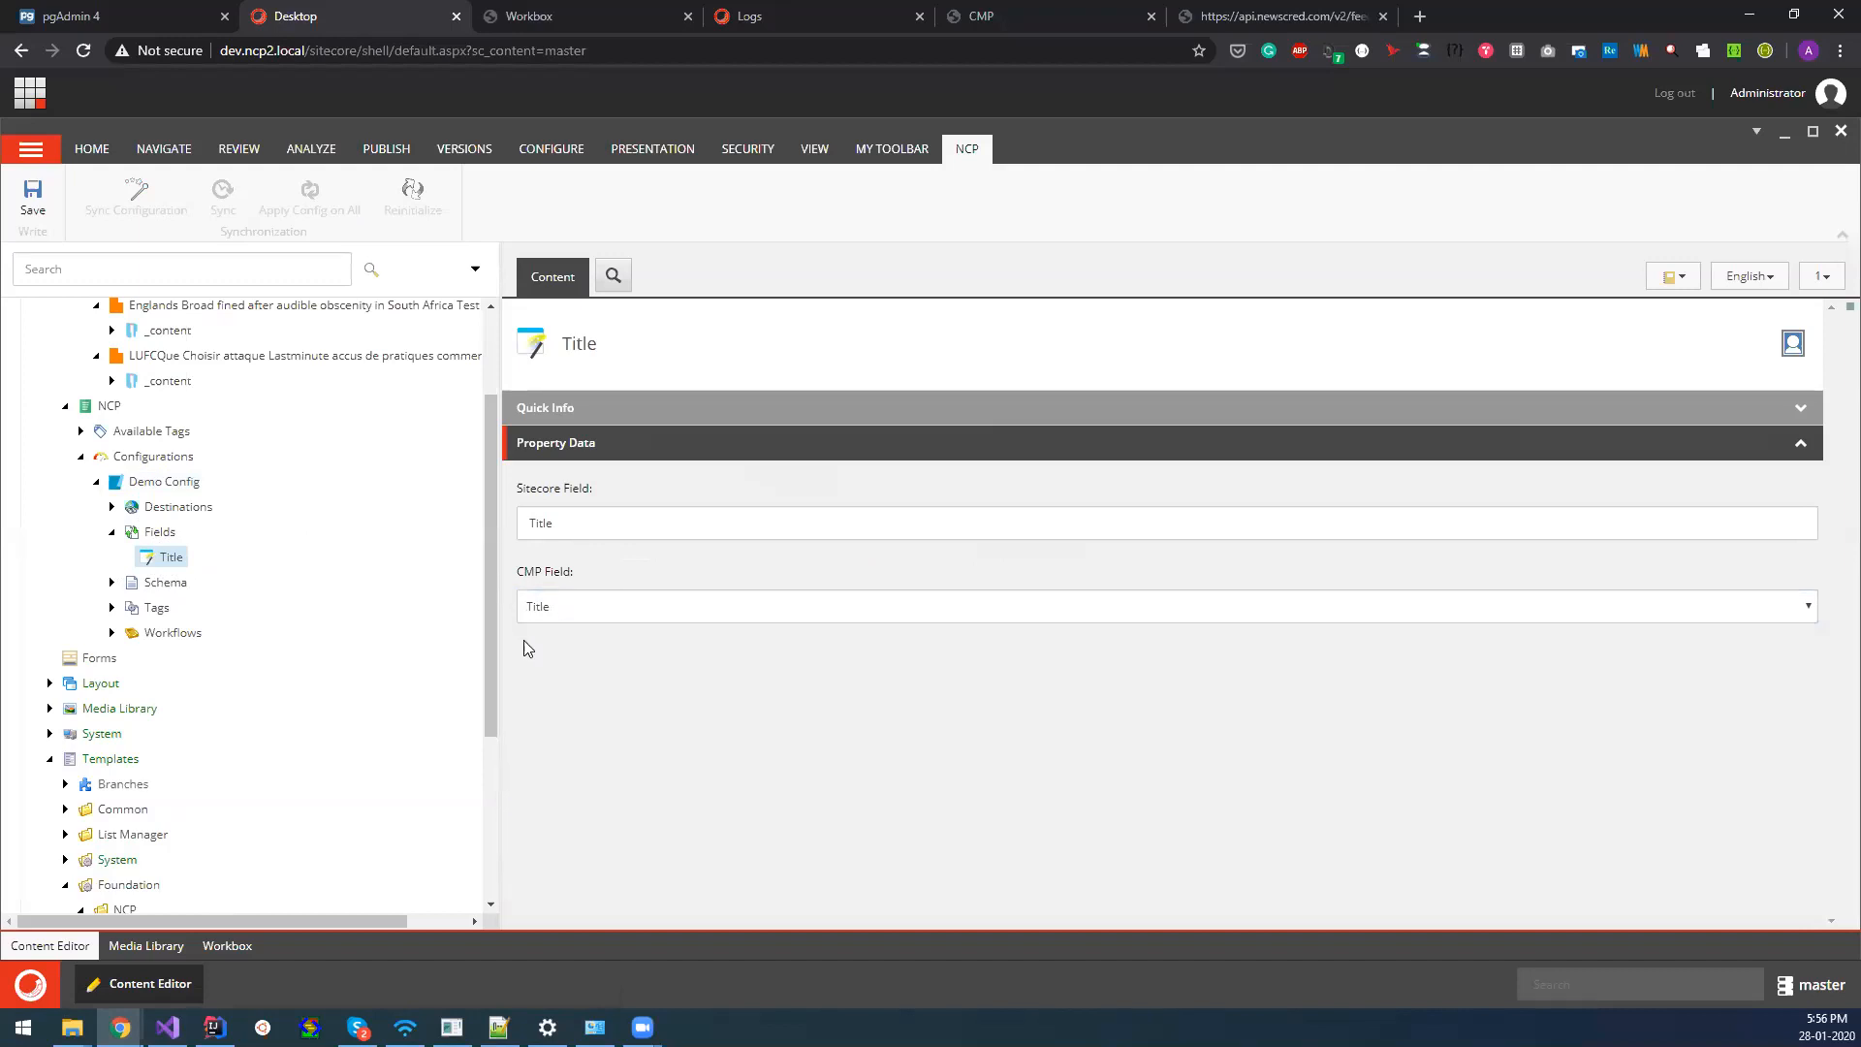
click(155, 482)
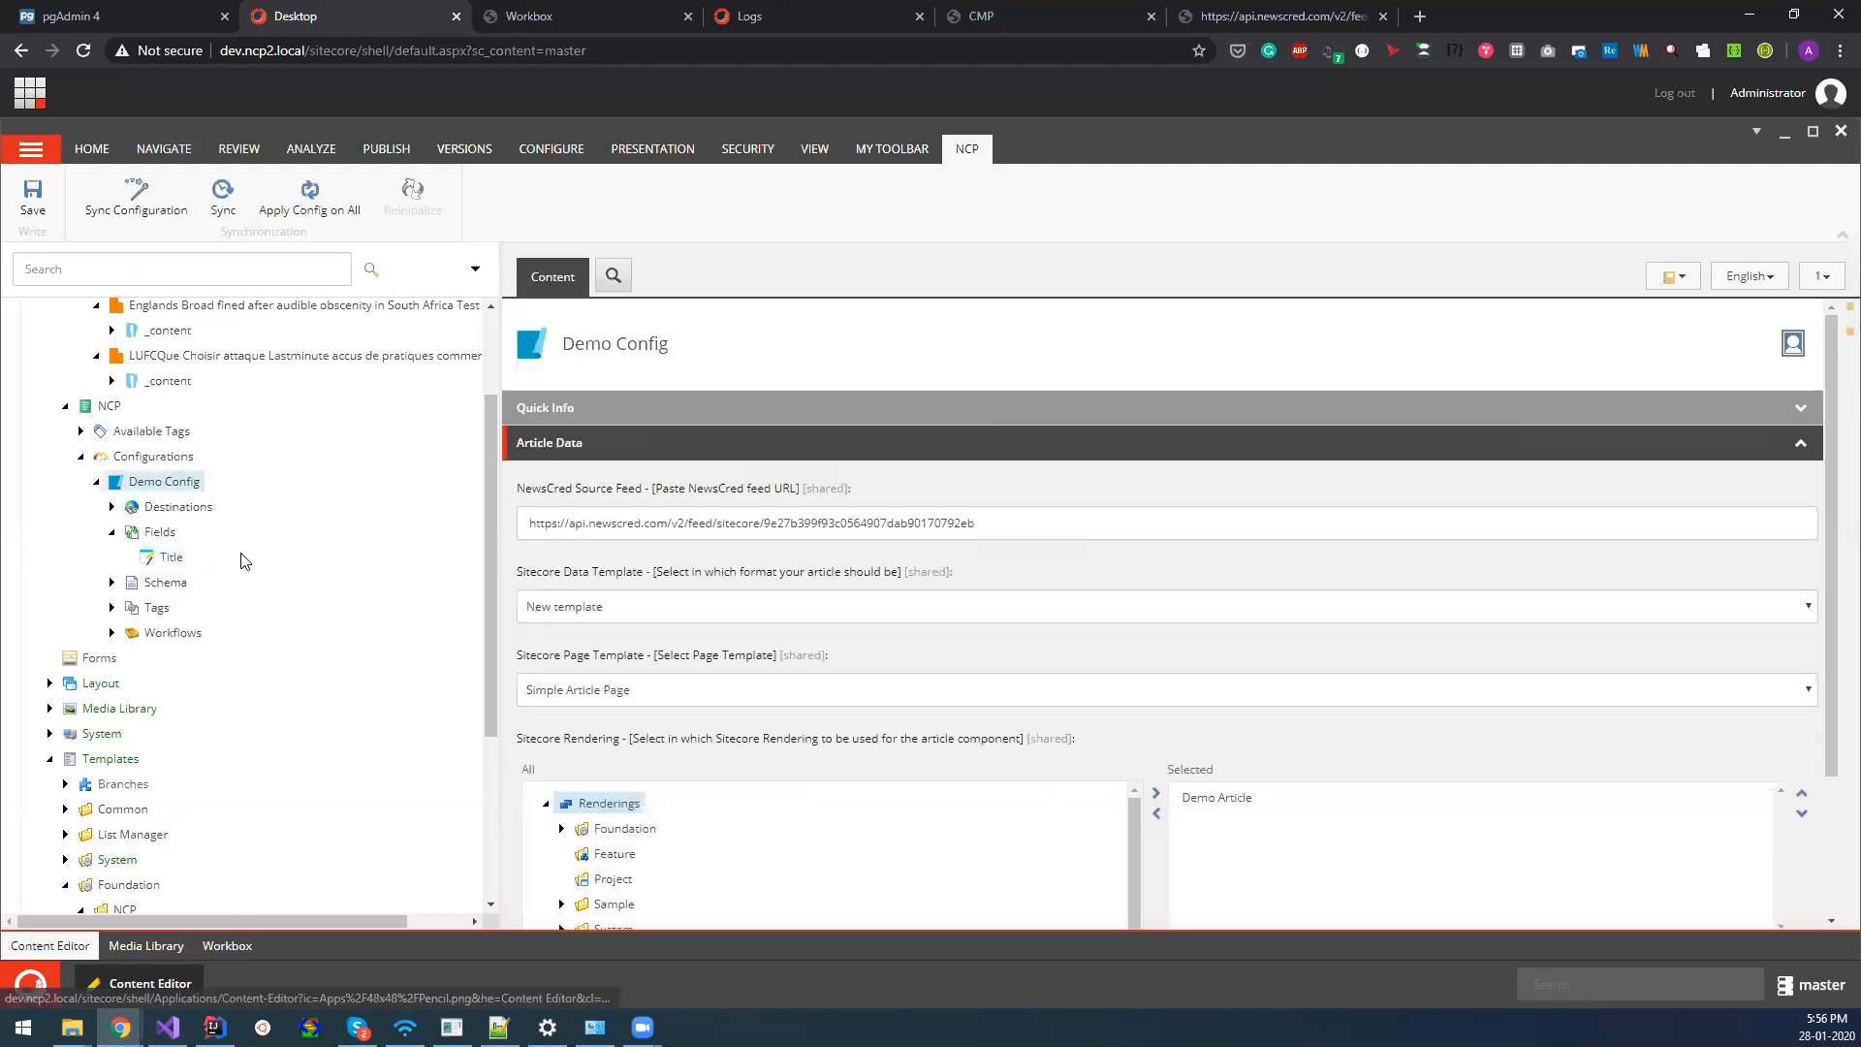
click(111, 533)
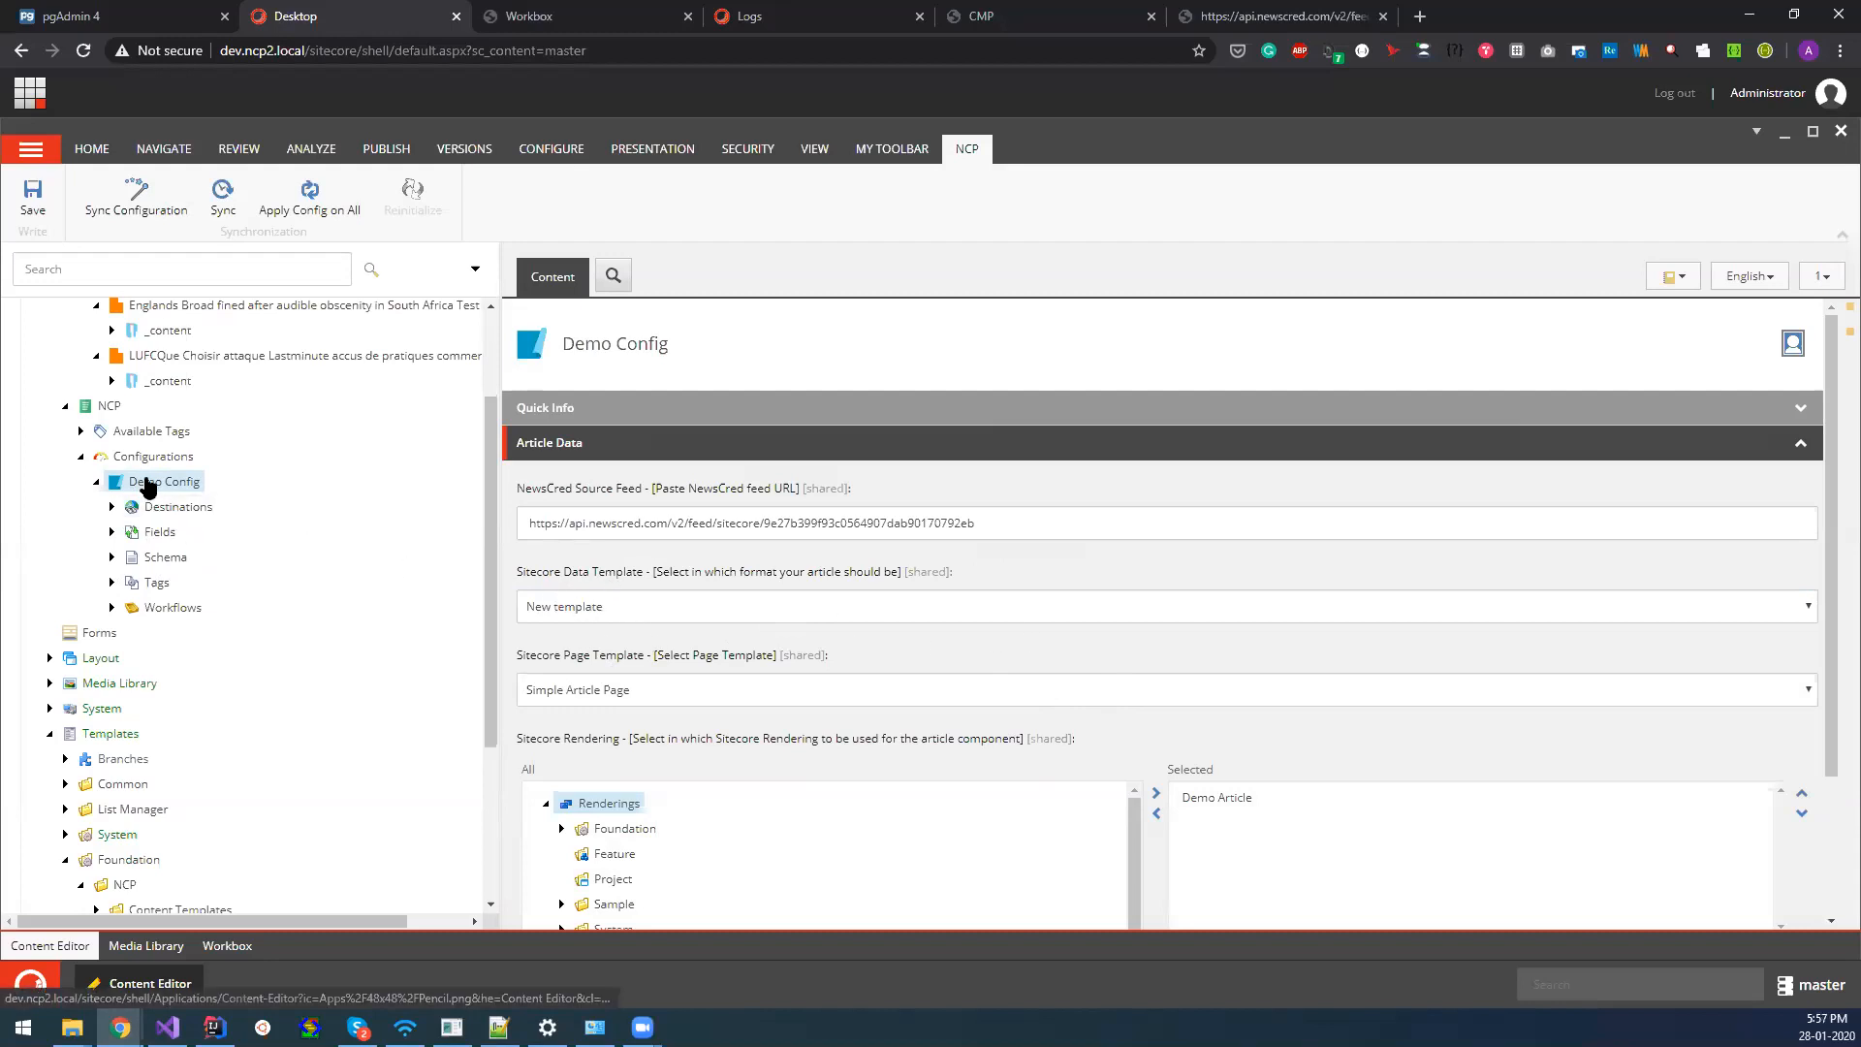
Check the LAST_SYNCED_TIME field in Demo Config's Sync Info and pull the configuration's article updates from CMP.
scroll(291, 550, up, 1)
scroll(291, 550, up, 2)
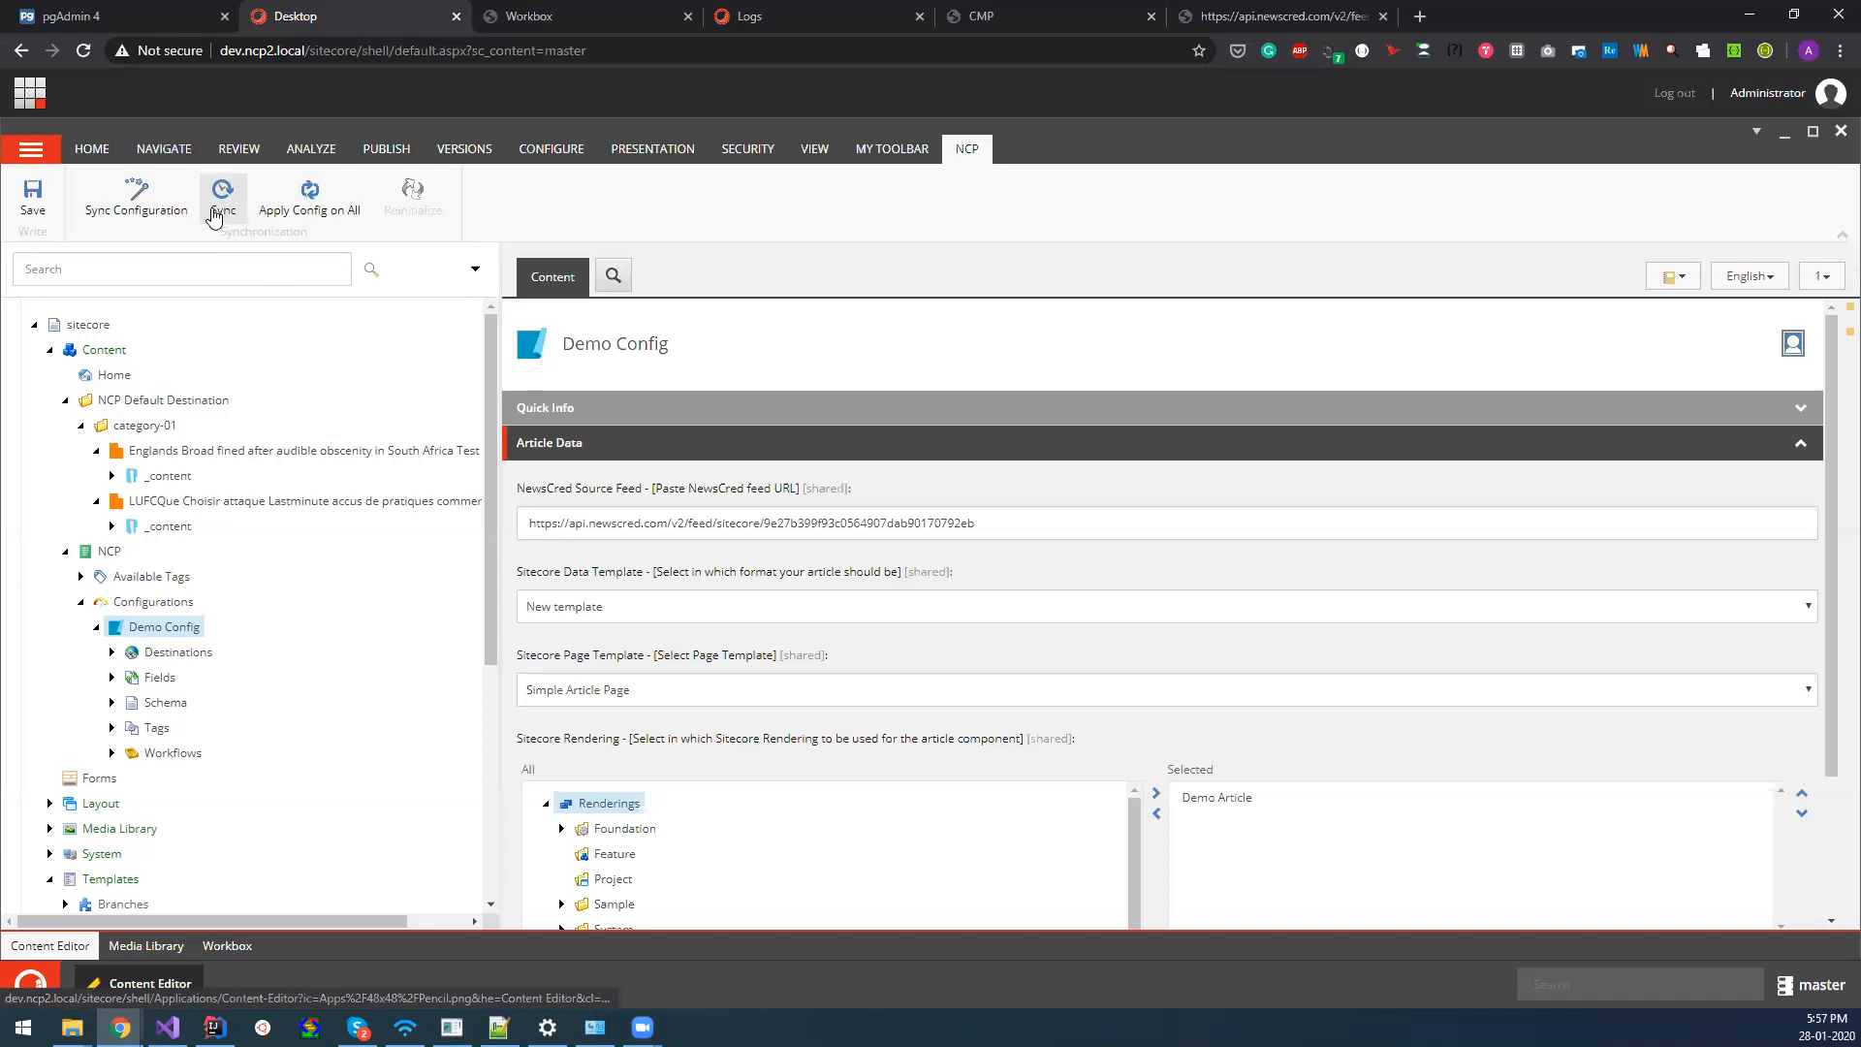
scroll(1113, 652, down, 2)
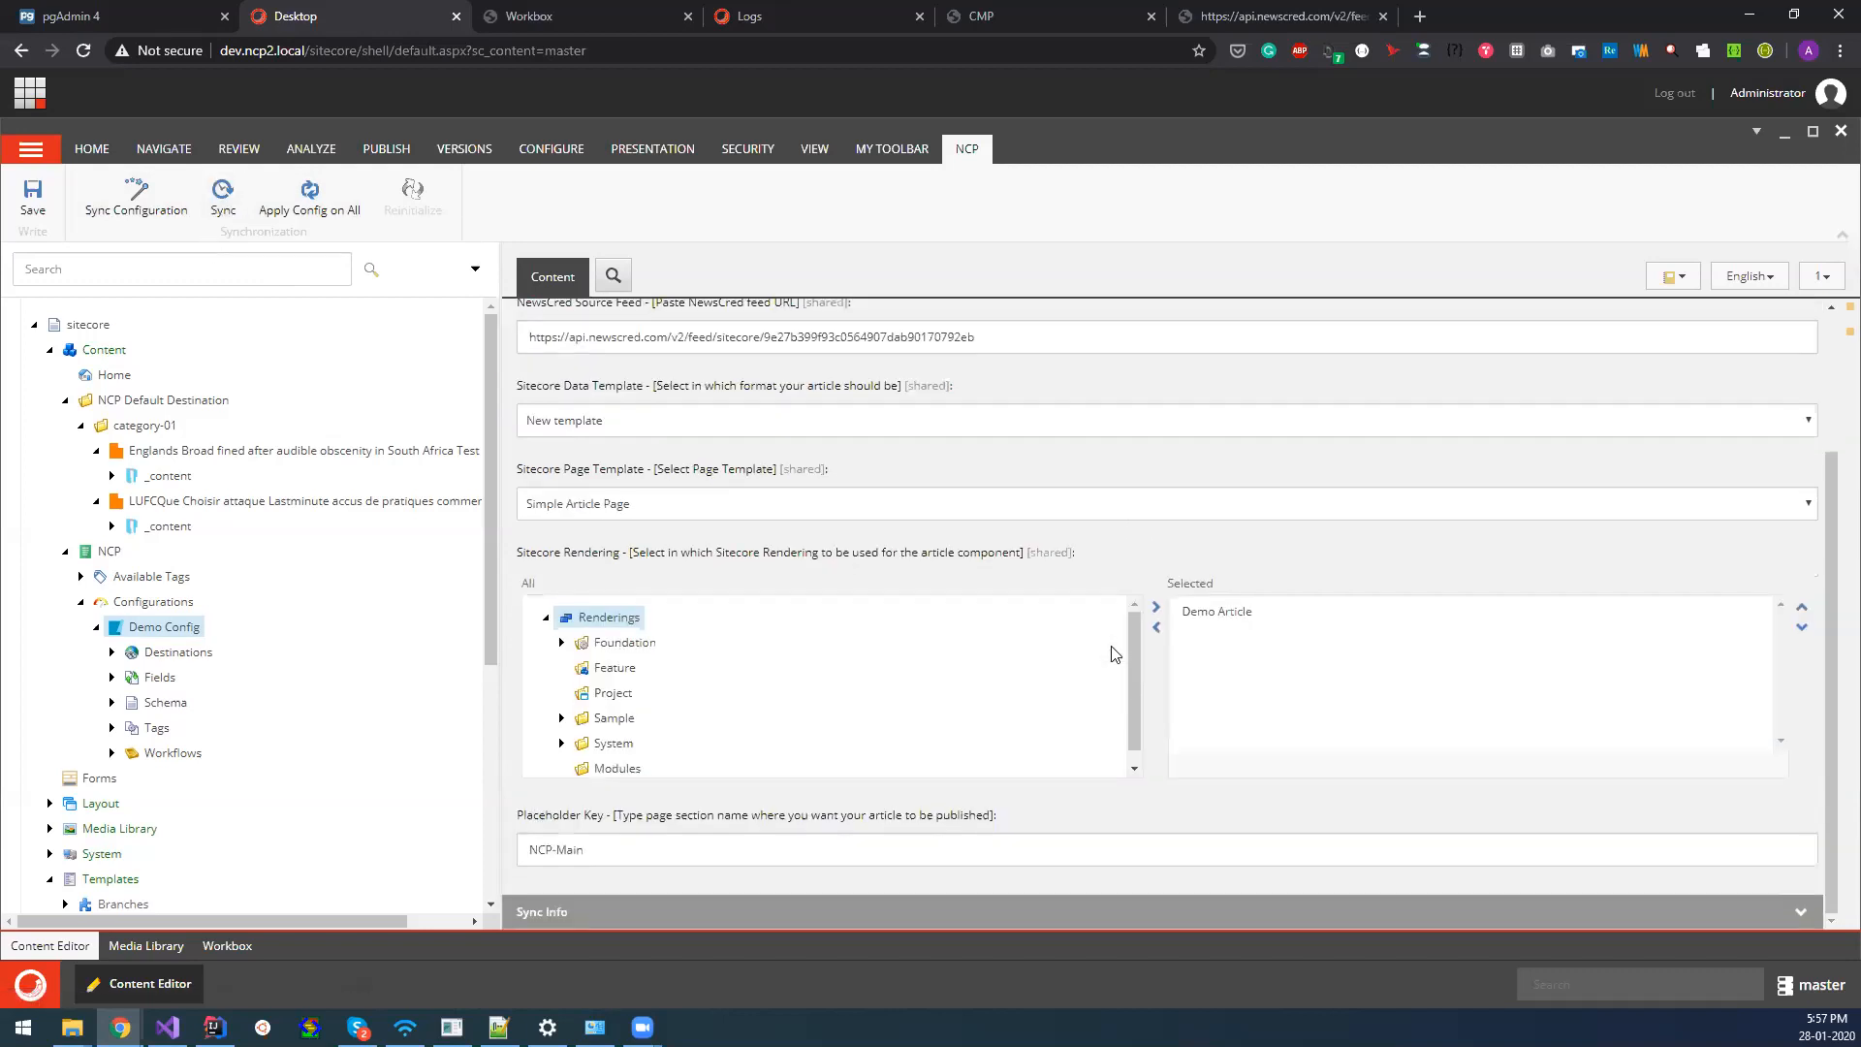
scroll(759, 825, down, 1)
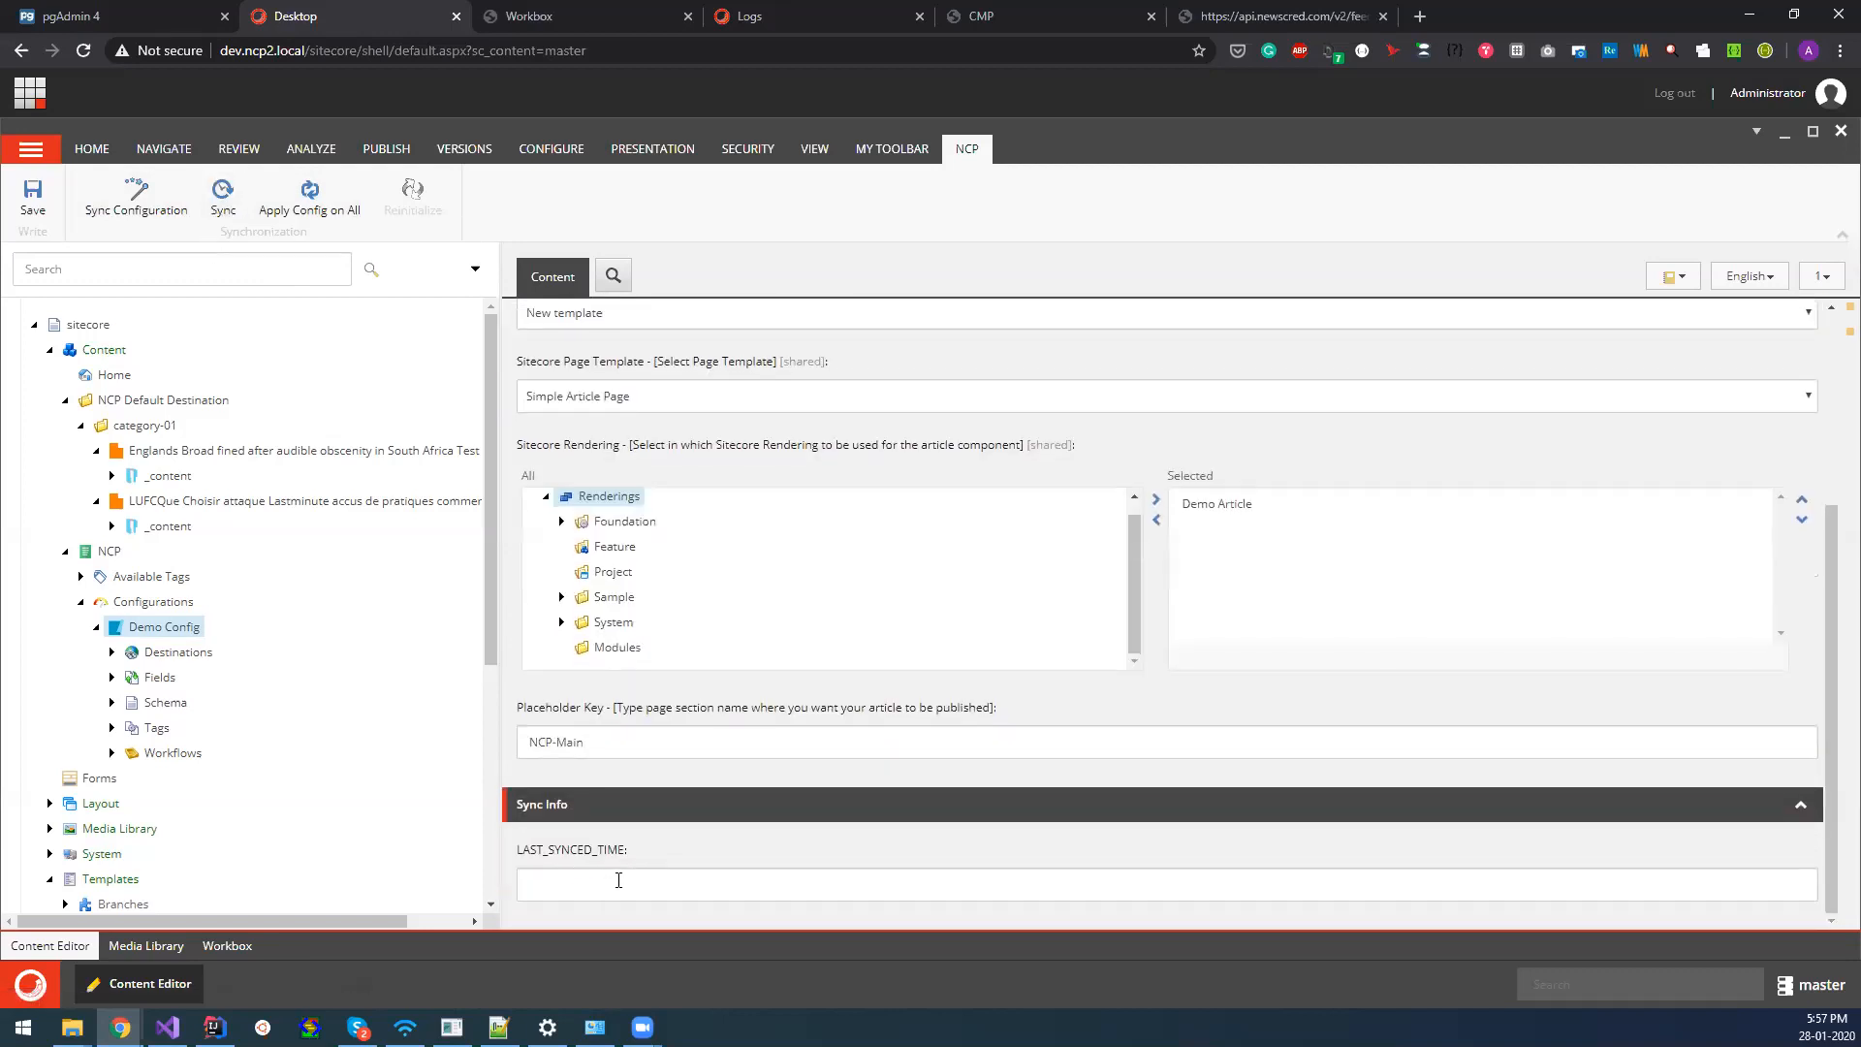
click(544, 887)
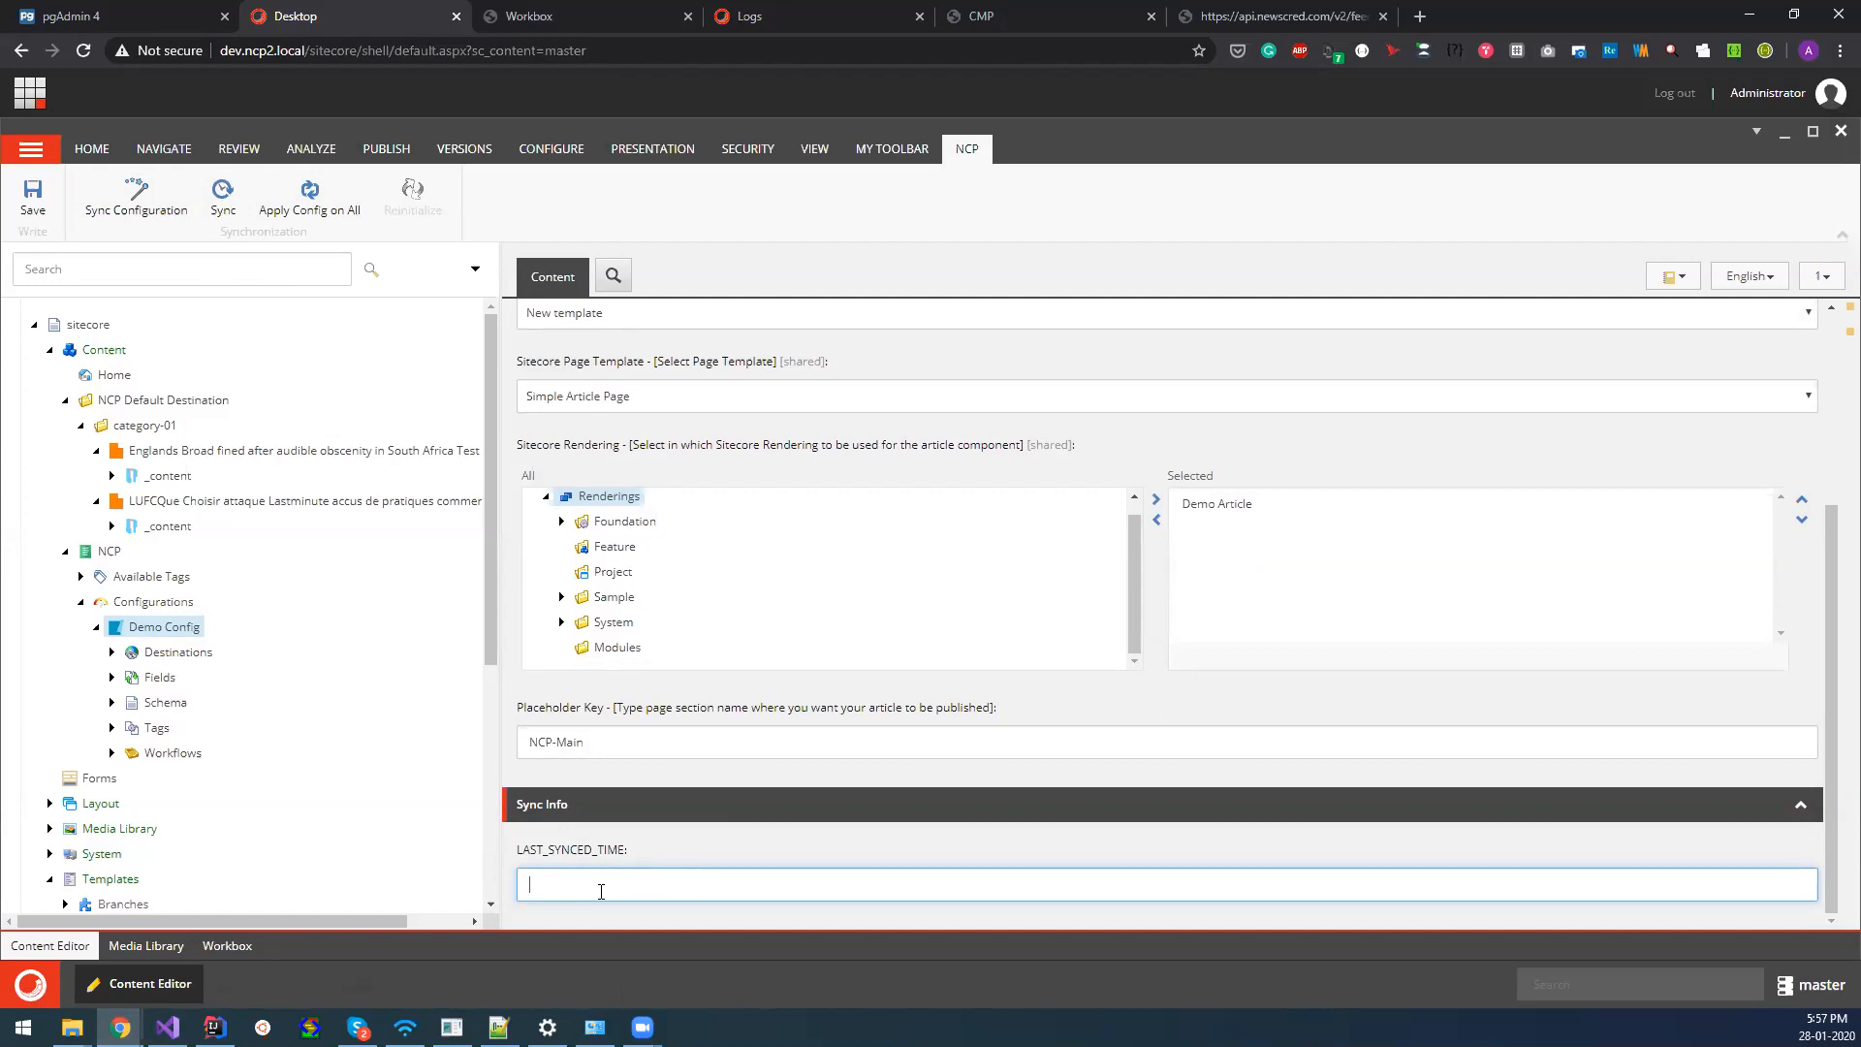
click(226, 217)
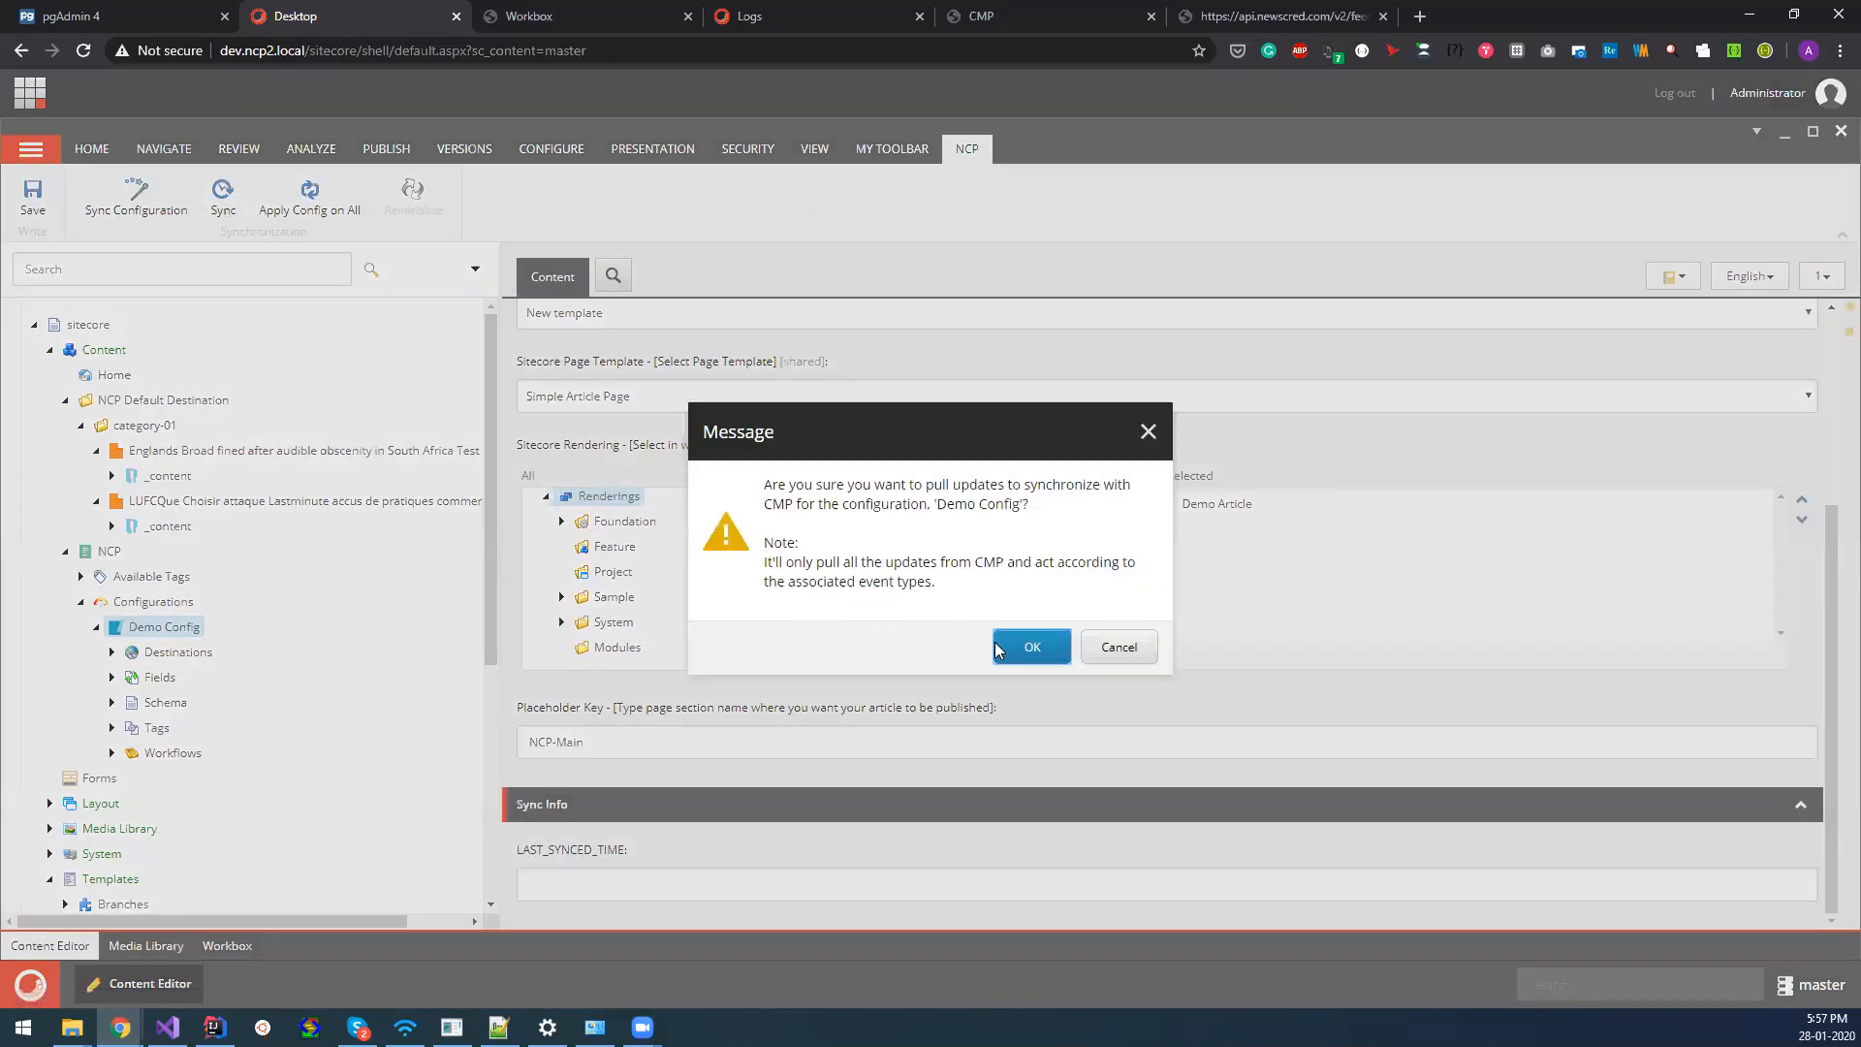
click(1025, 646)
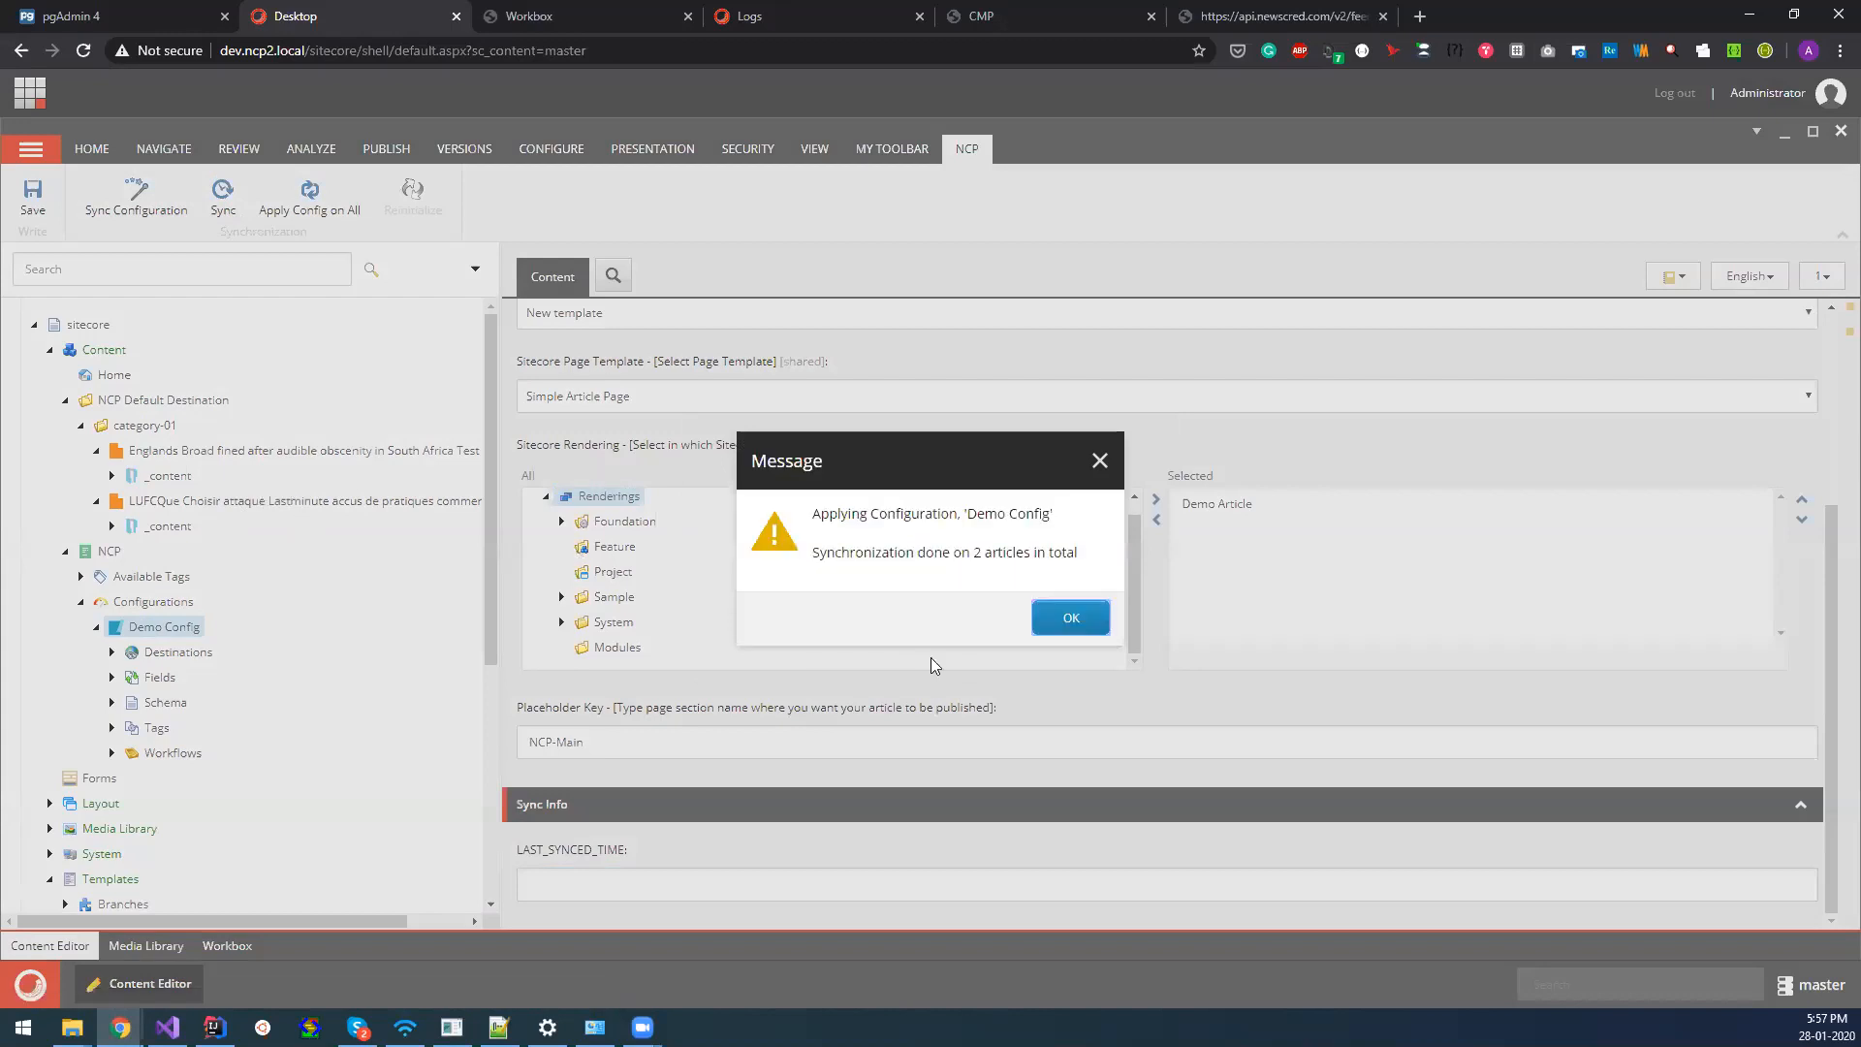
click(1062, 615)
click(81, 424)
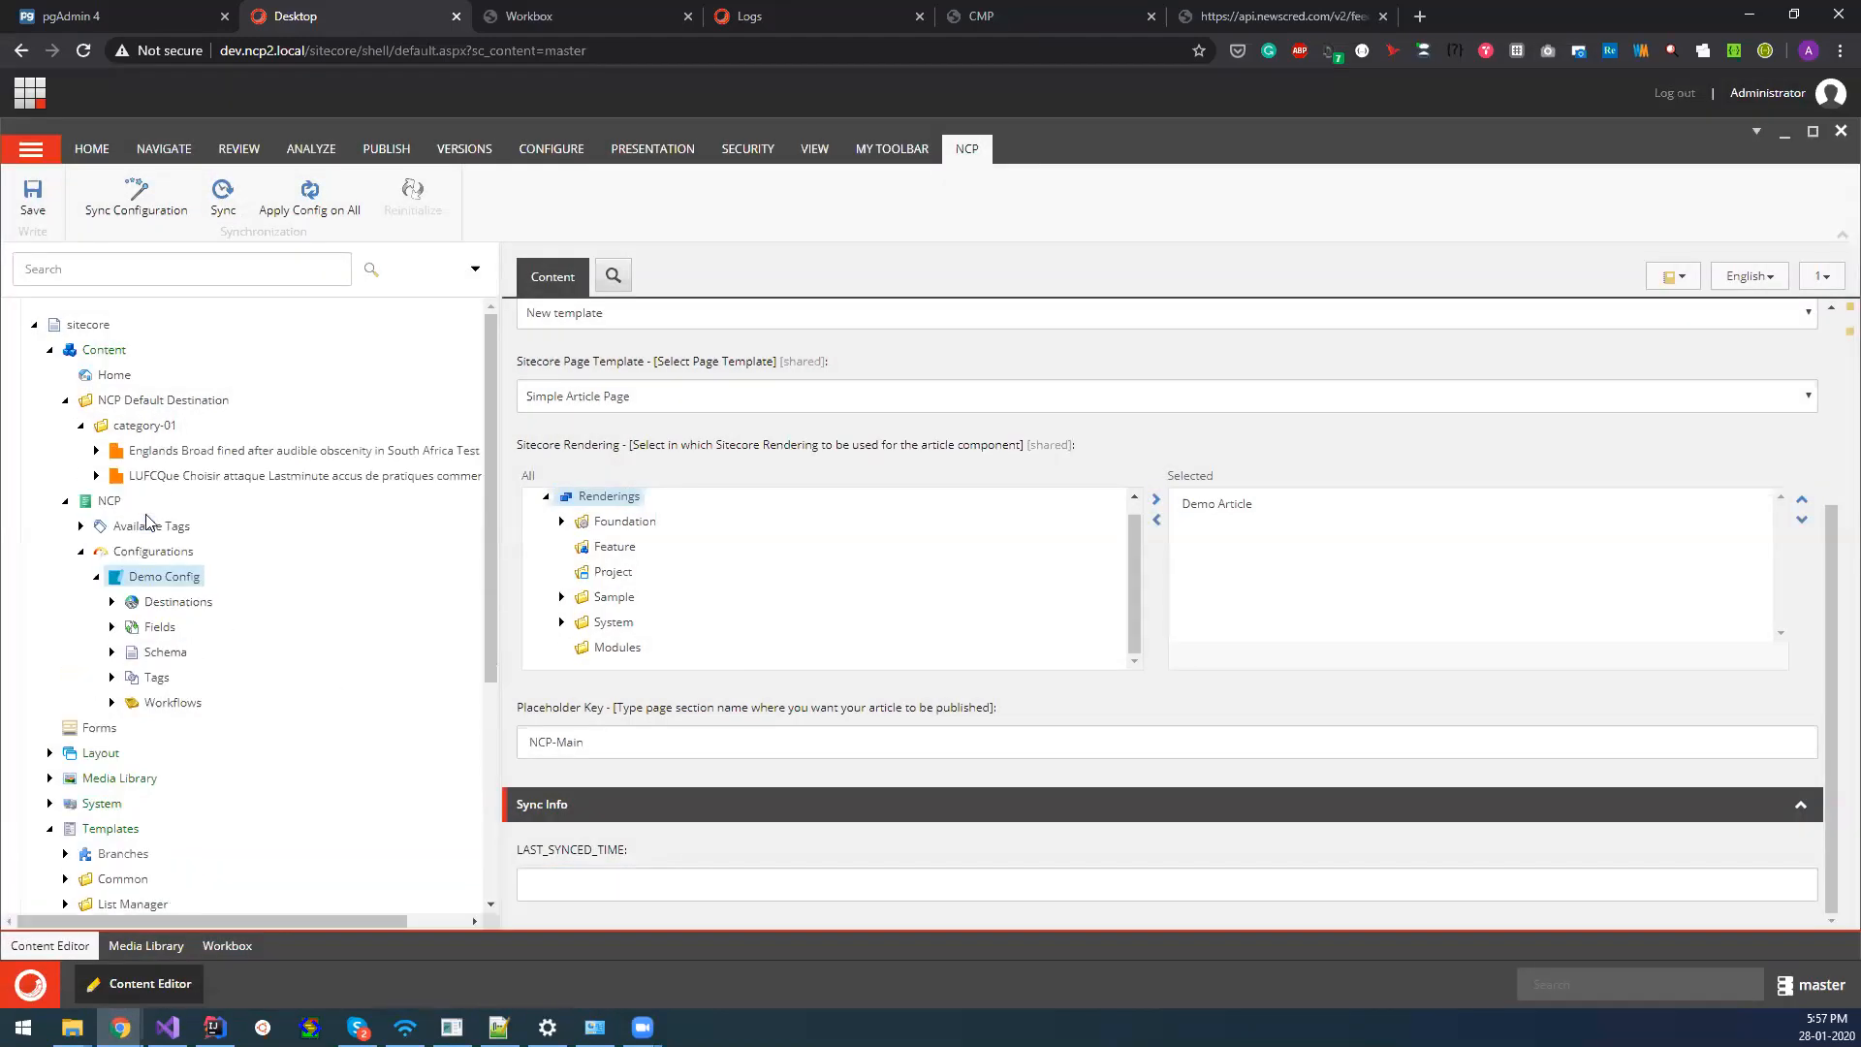
Expand the Englands Broad article down to its article data, and smart-publish the Foundation NCP templates folder with subitems and related items.
click(96, 450)
click(111, 475)
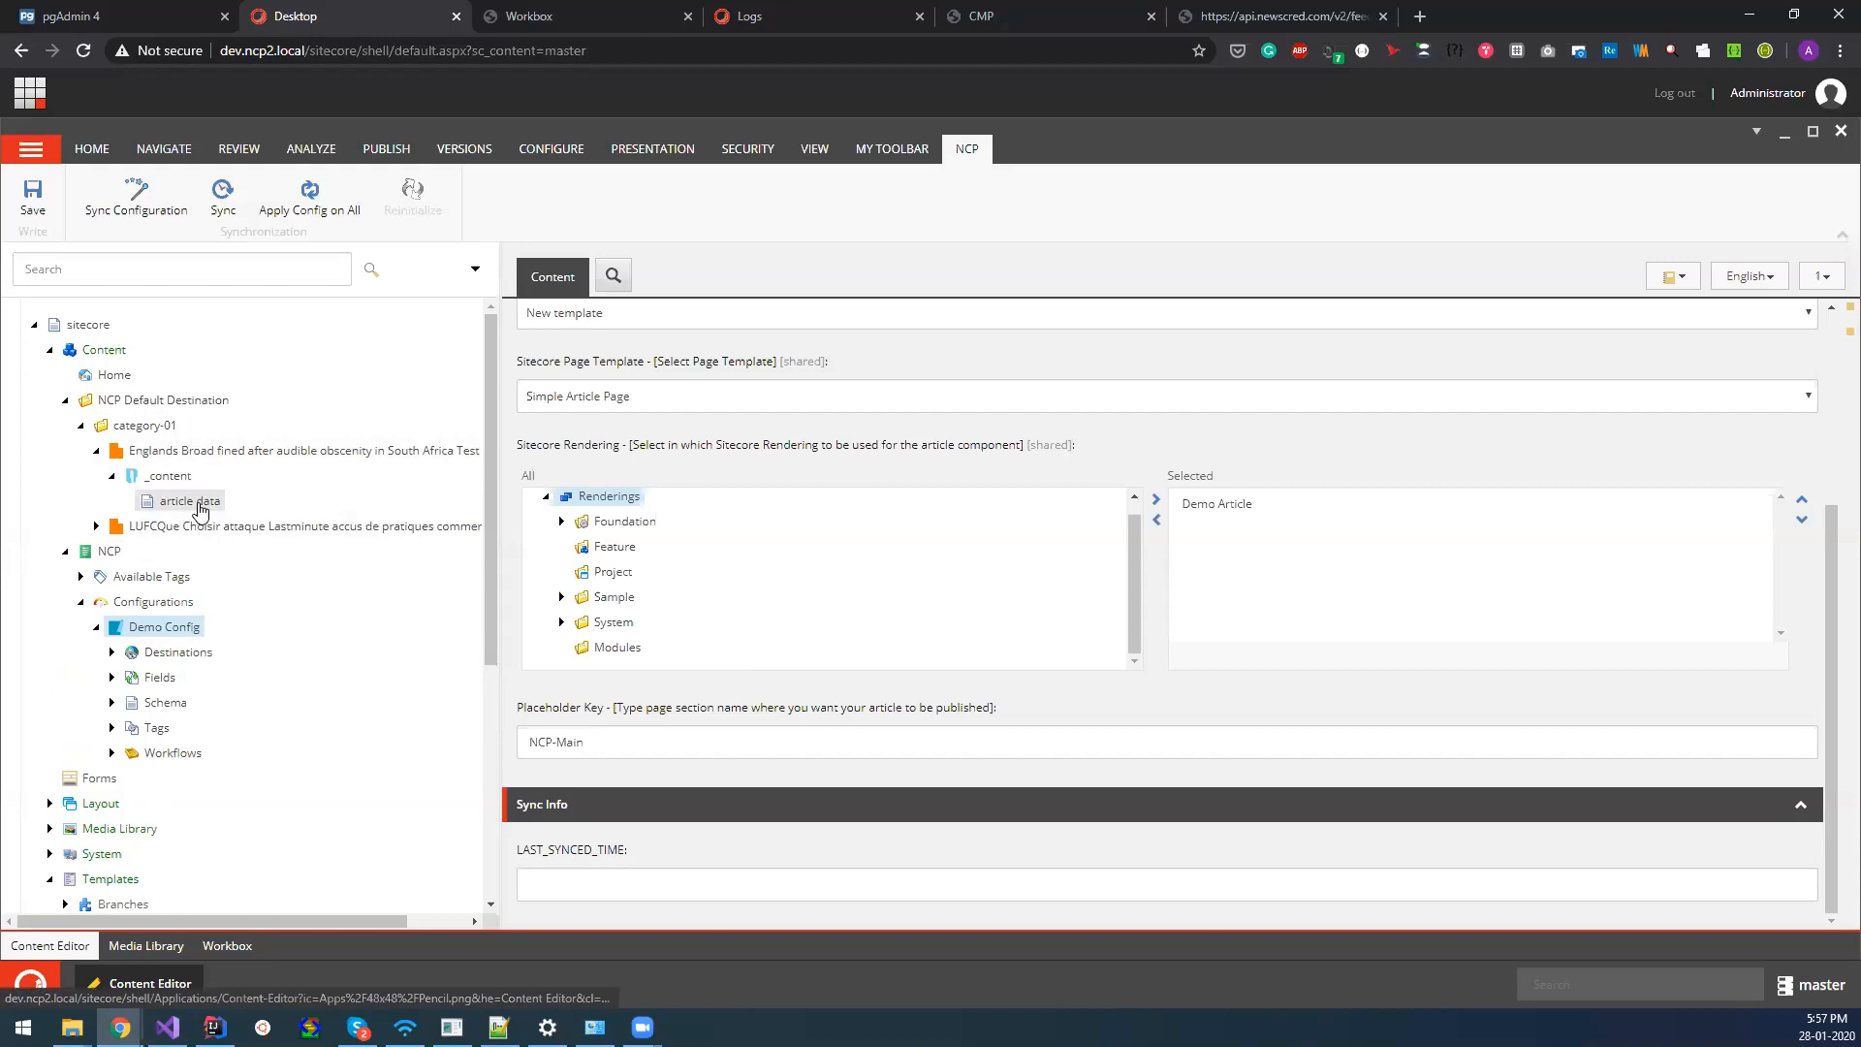
scroll(295, 762, down, 4)
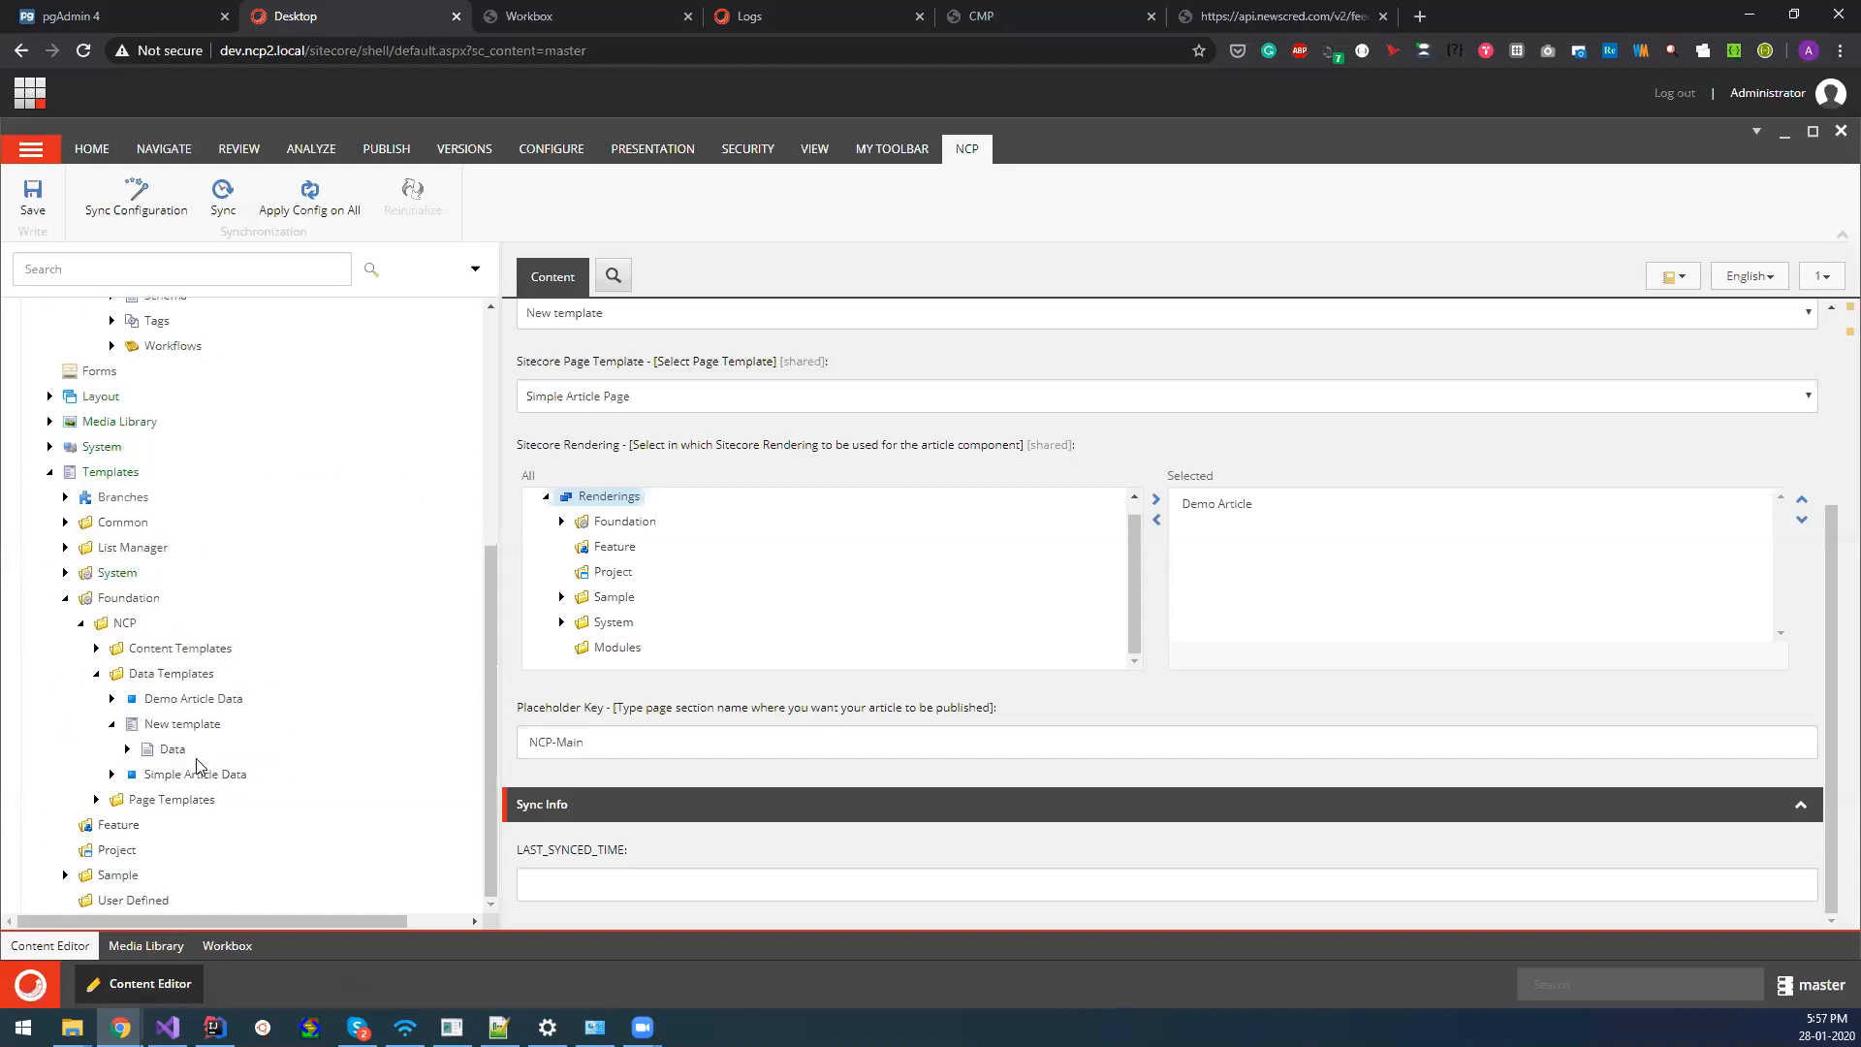
click(120, 626)
right_click(120, 630)
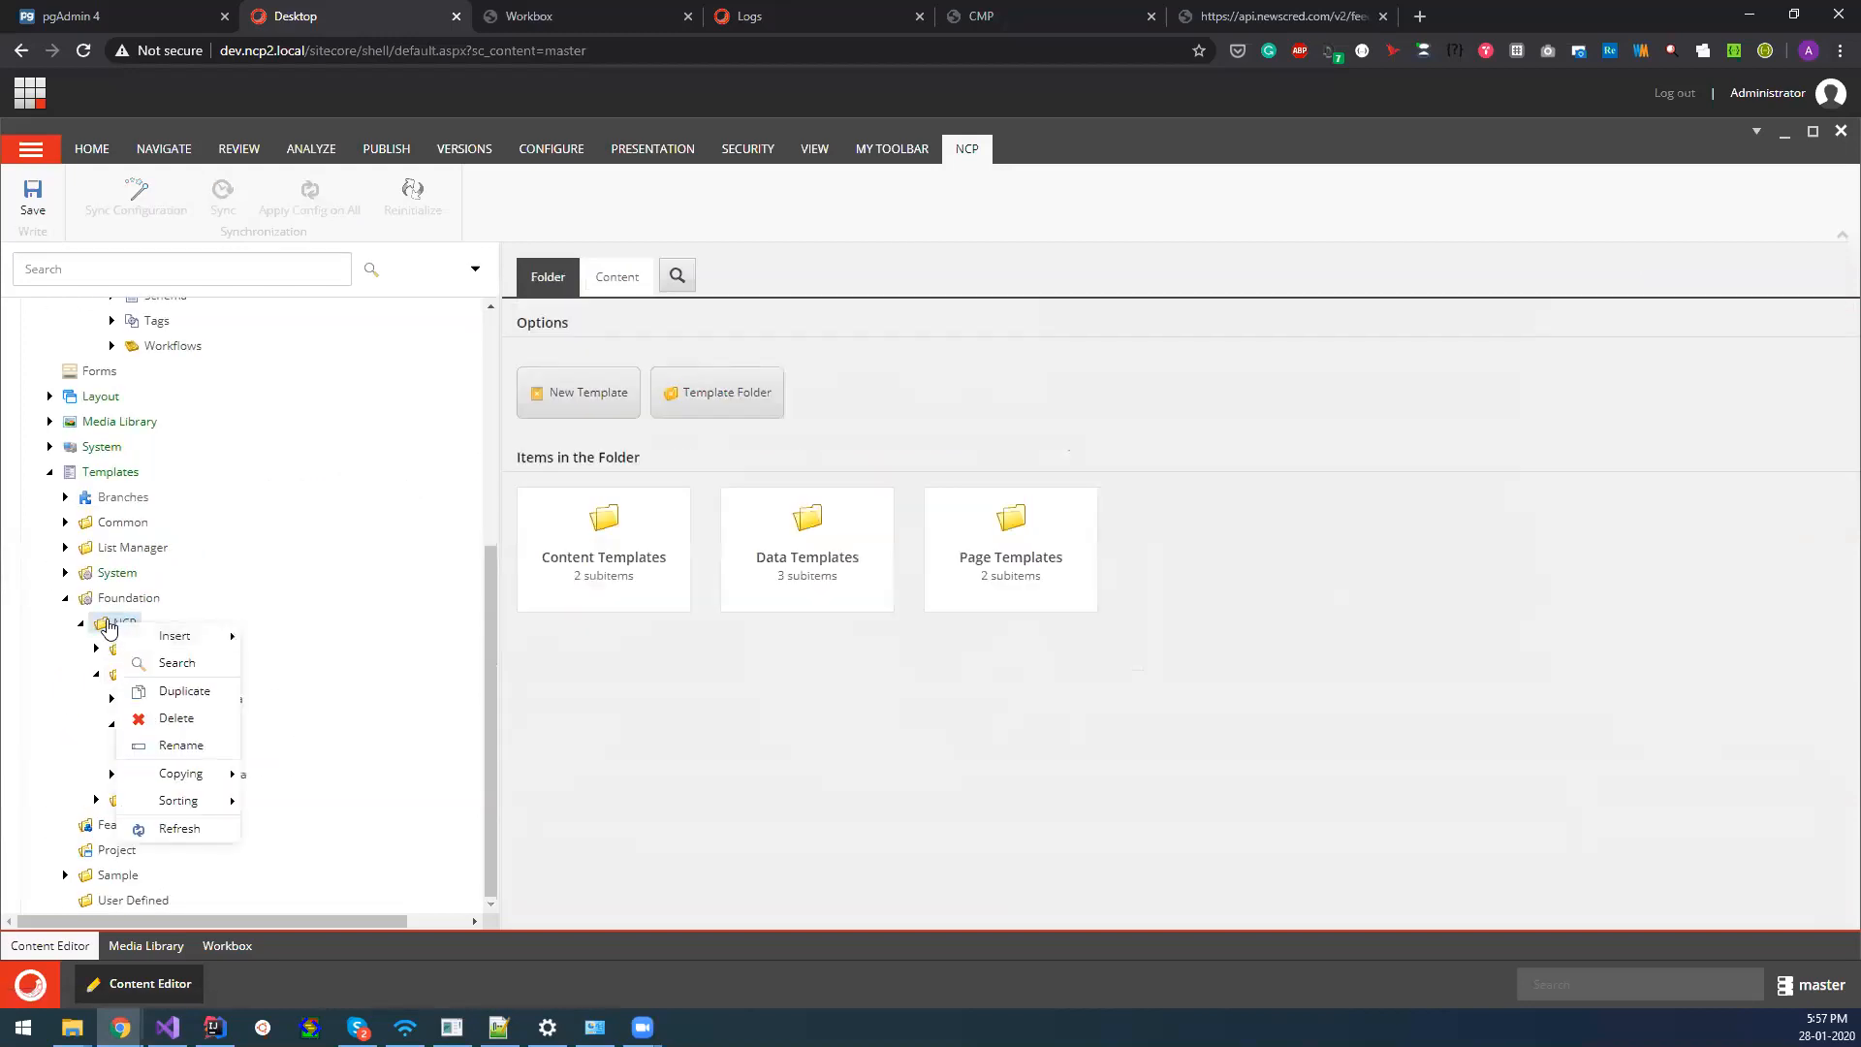
click(223, 421)
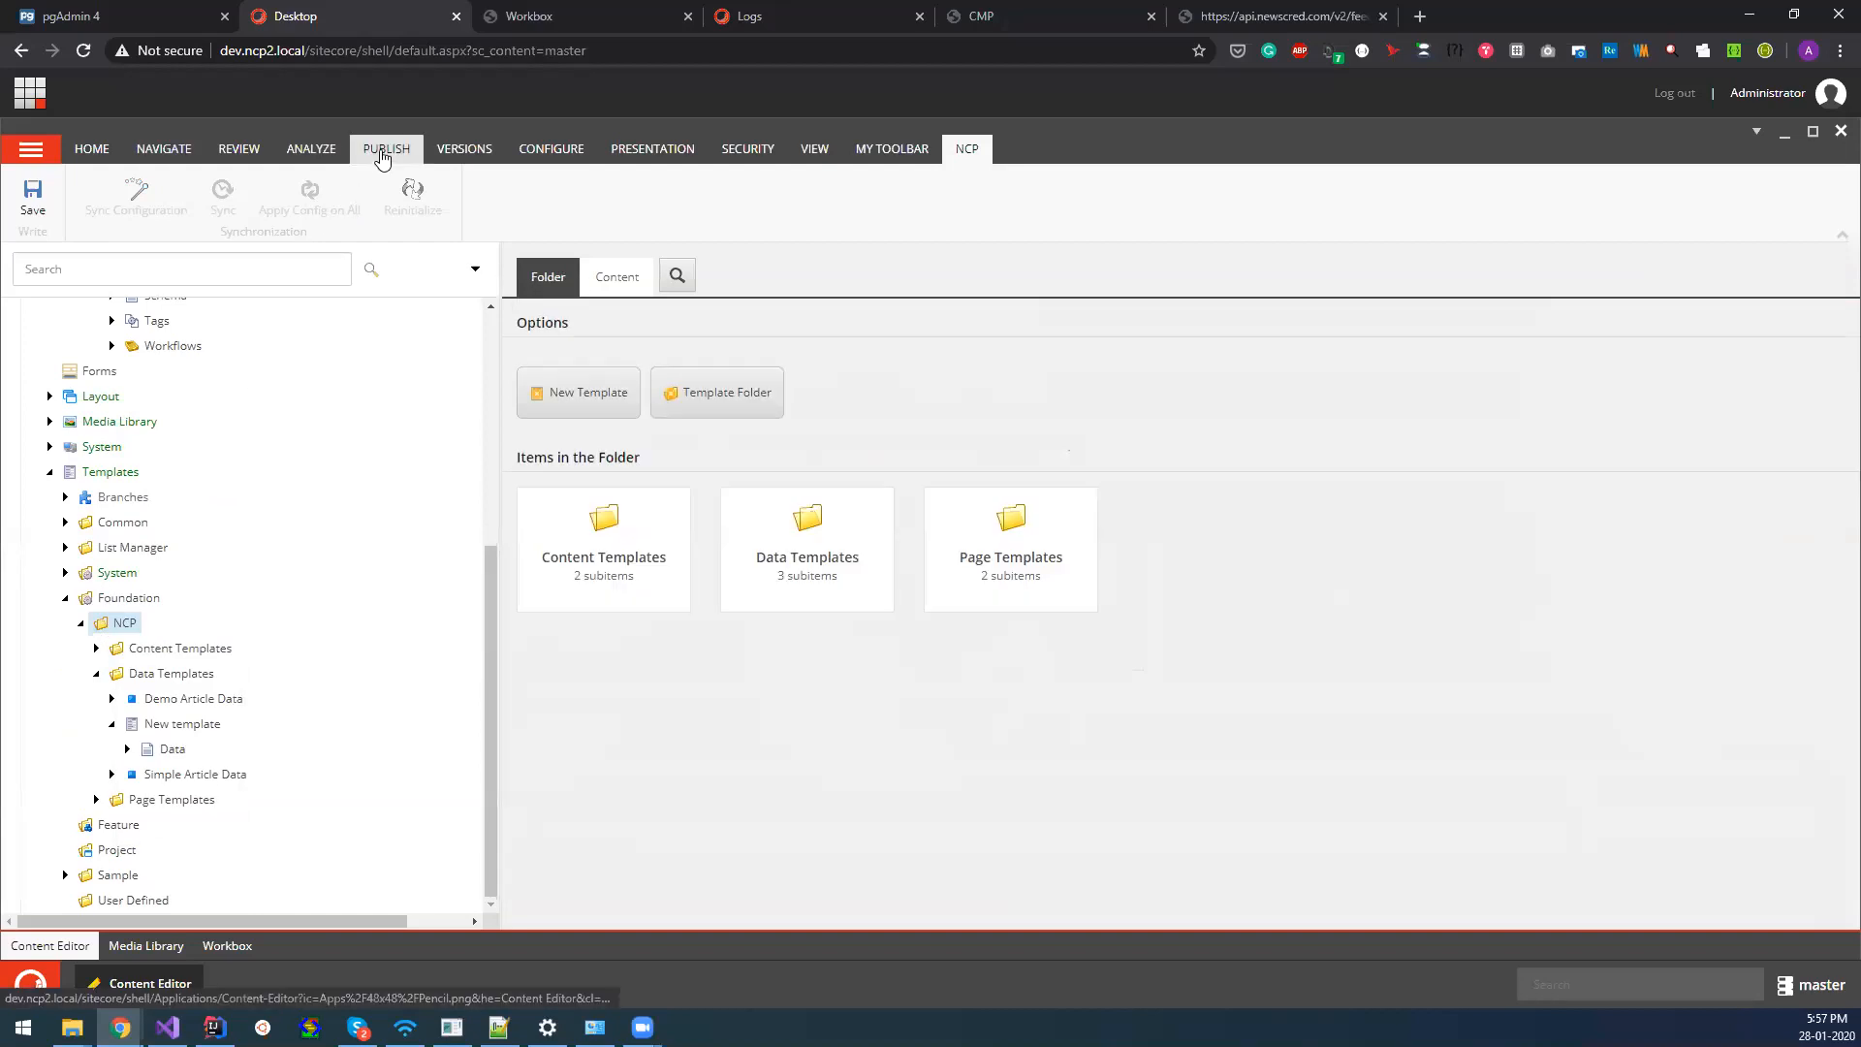
click(386, 150)
click(189, 199)
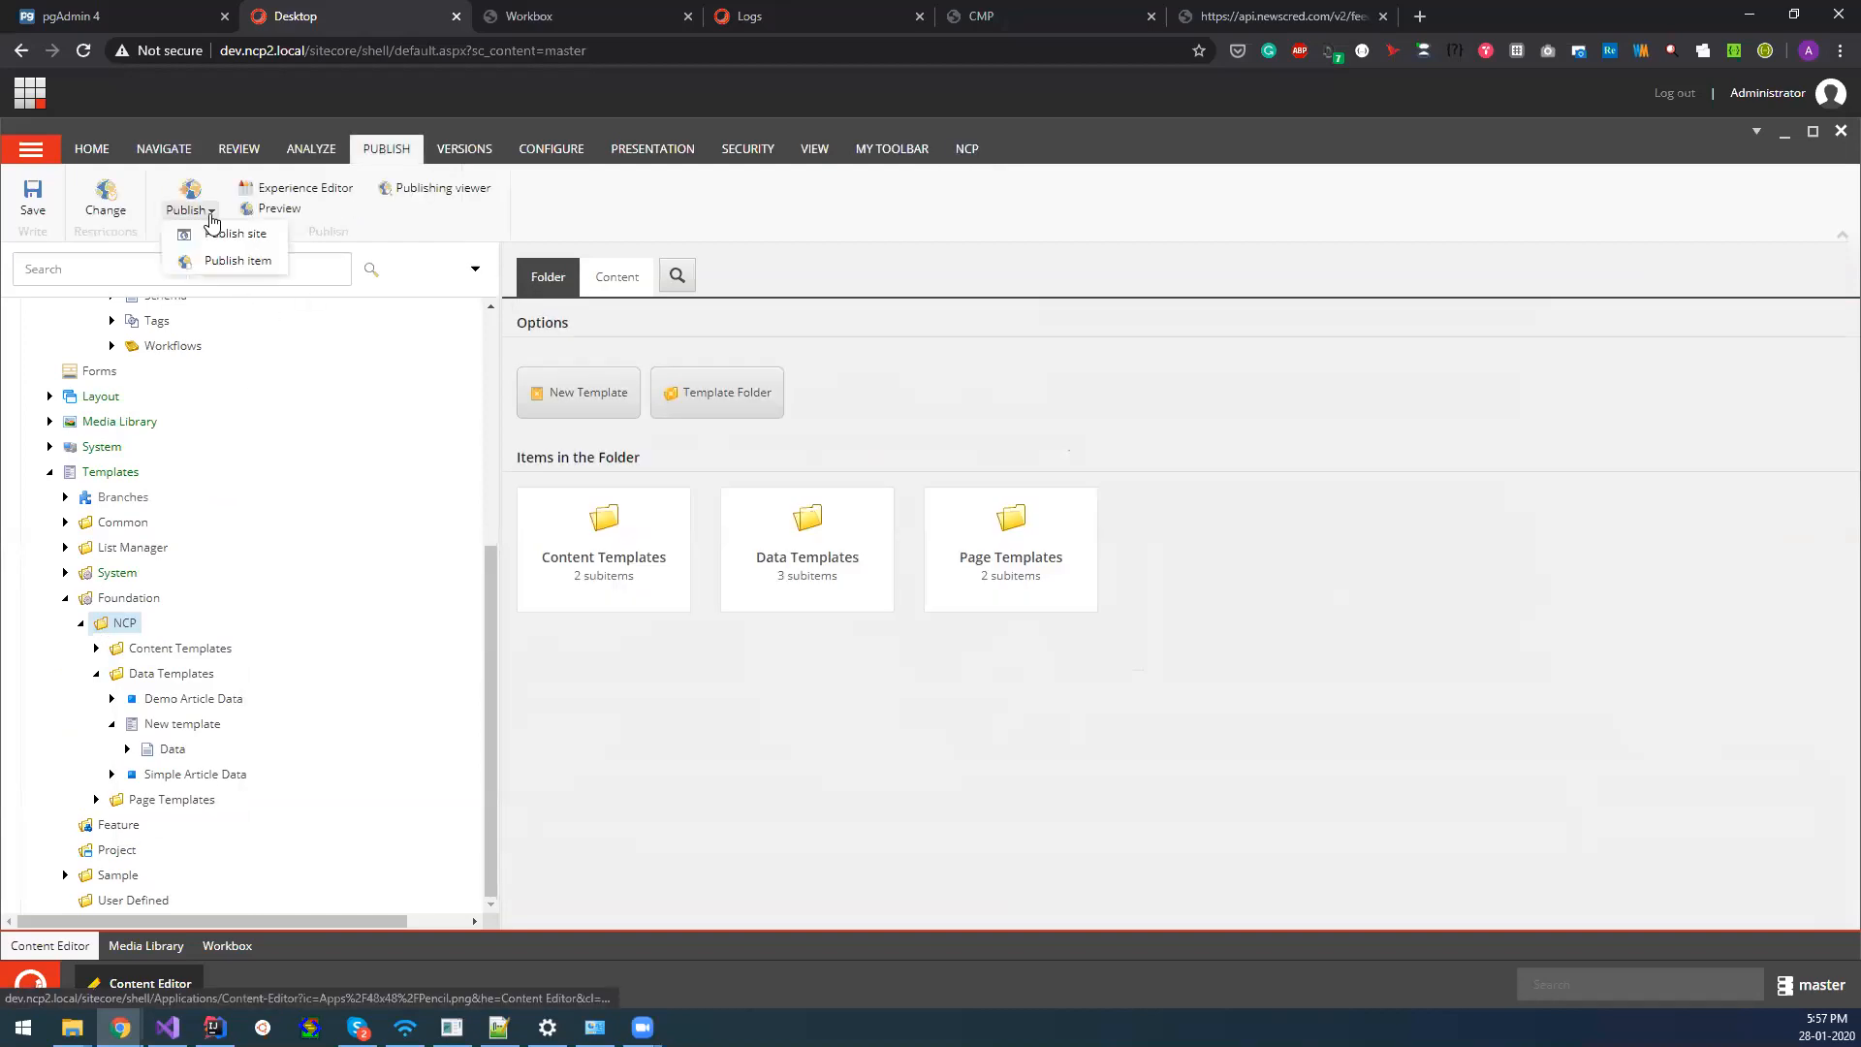
click(258, 260)
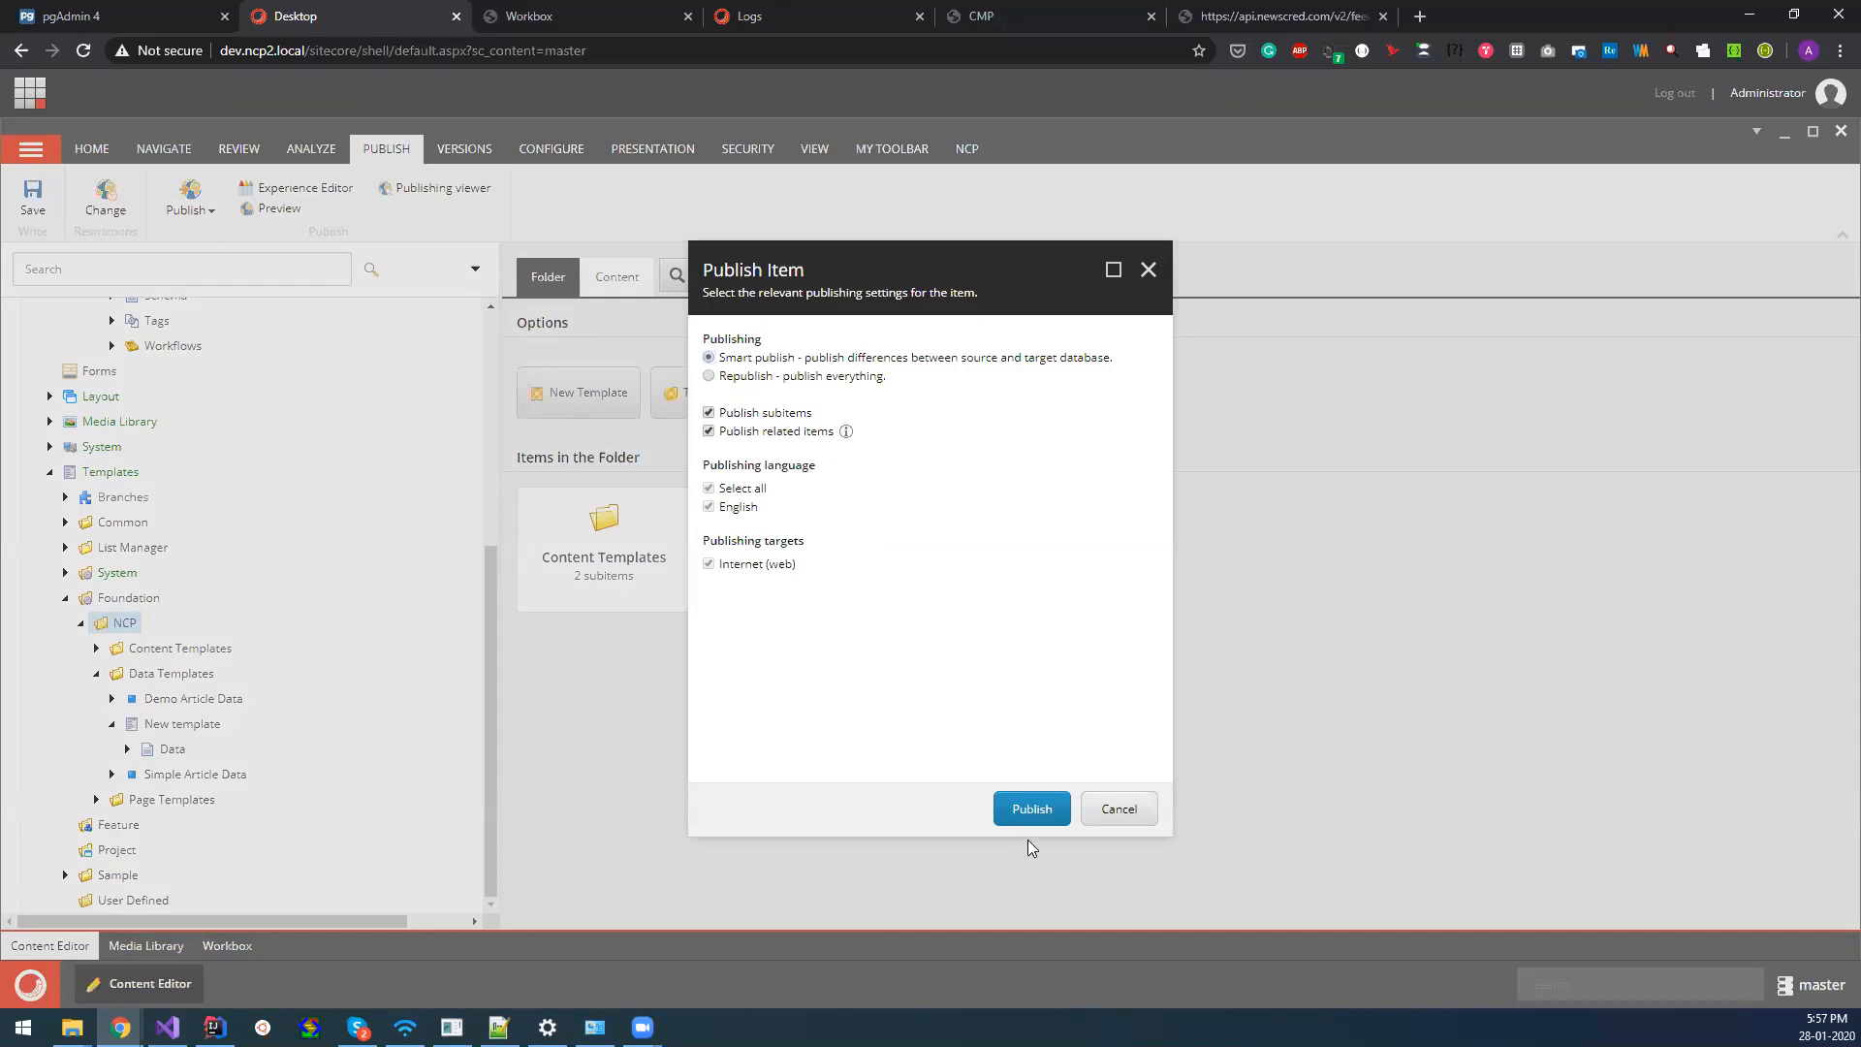
click(1032, 815)
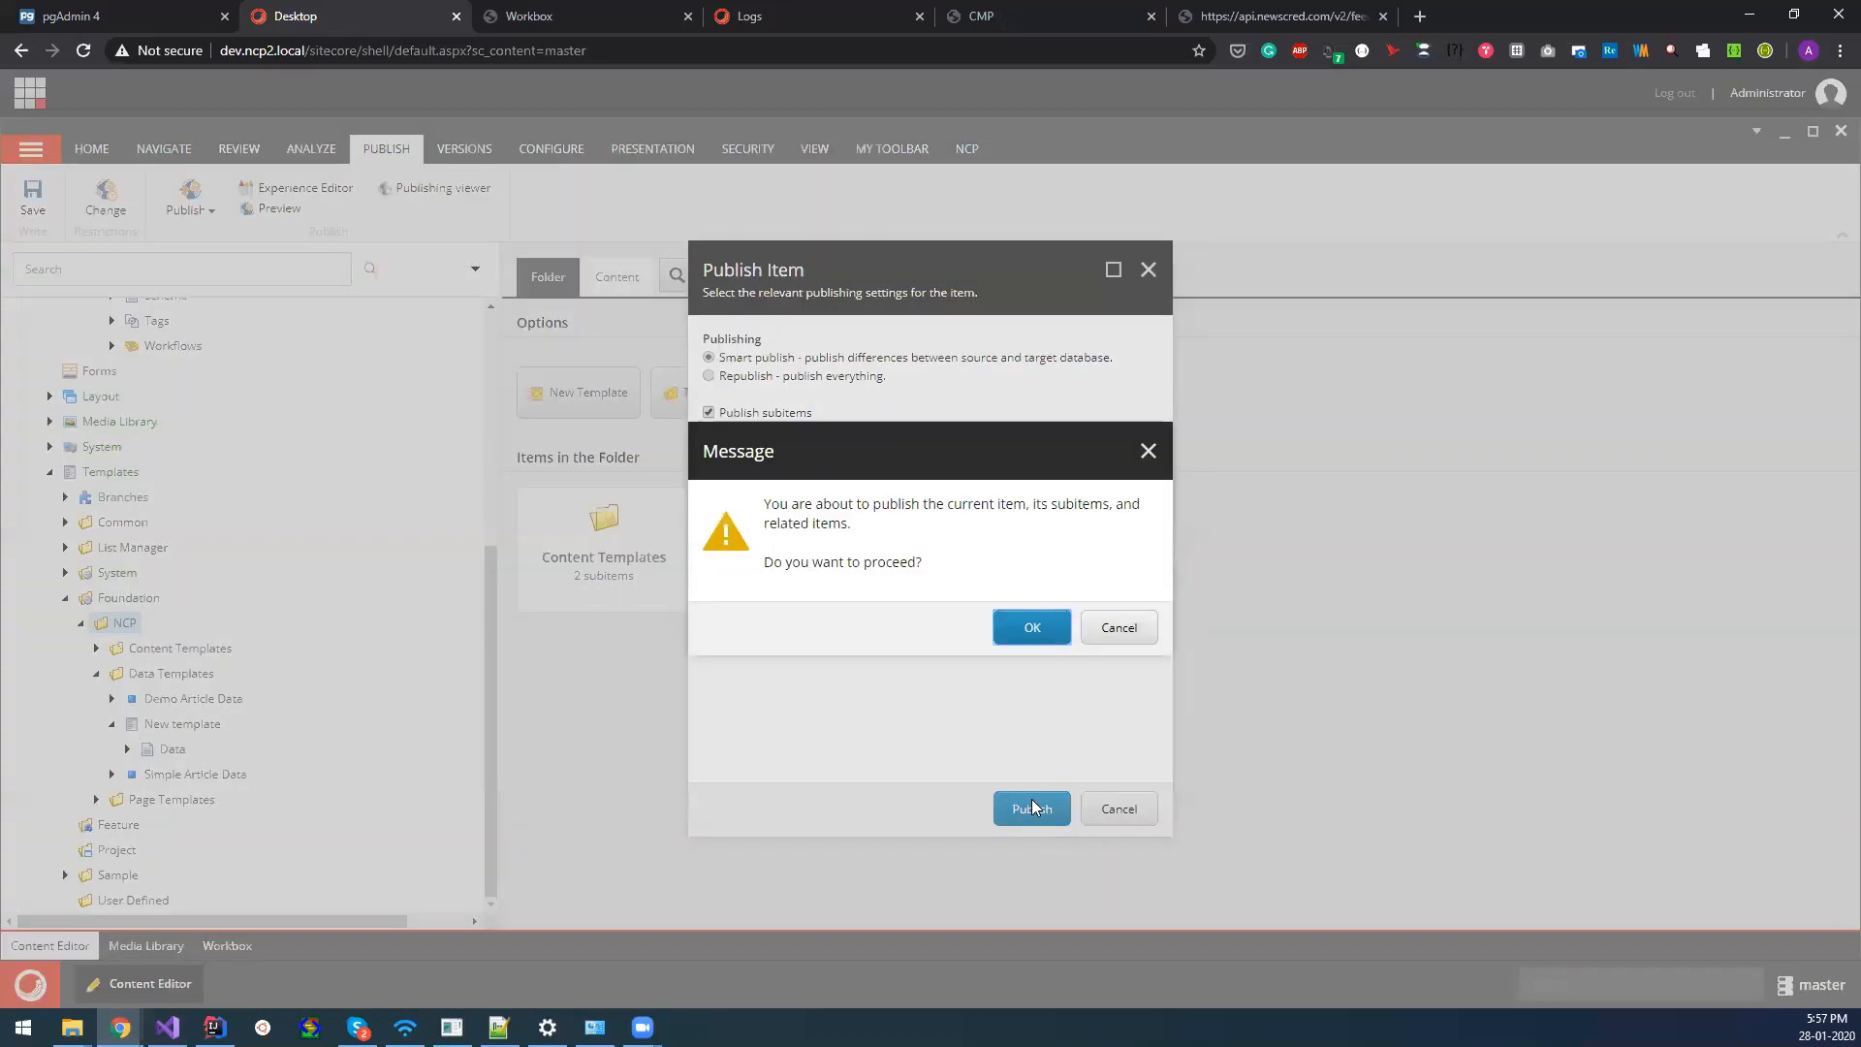
click(1029, 629)
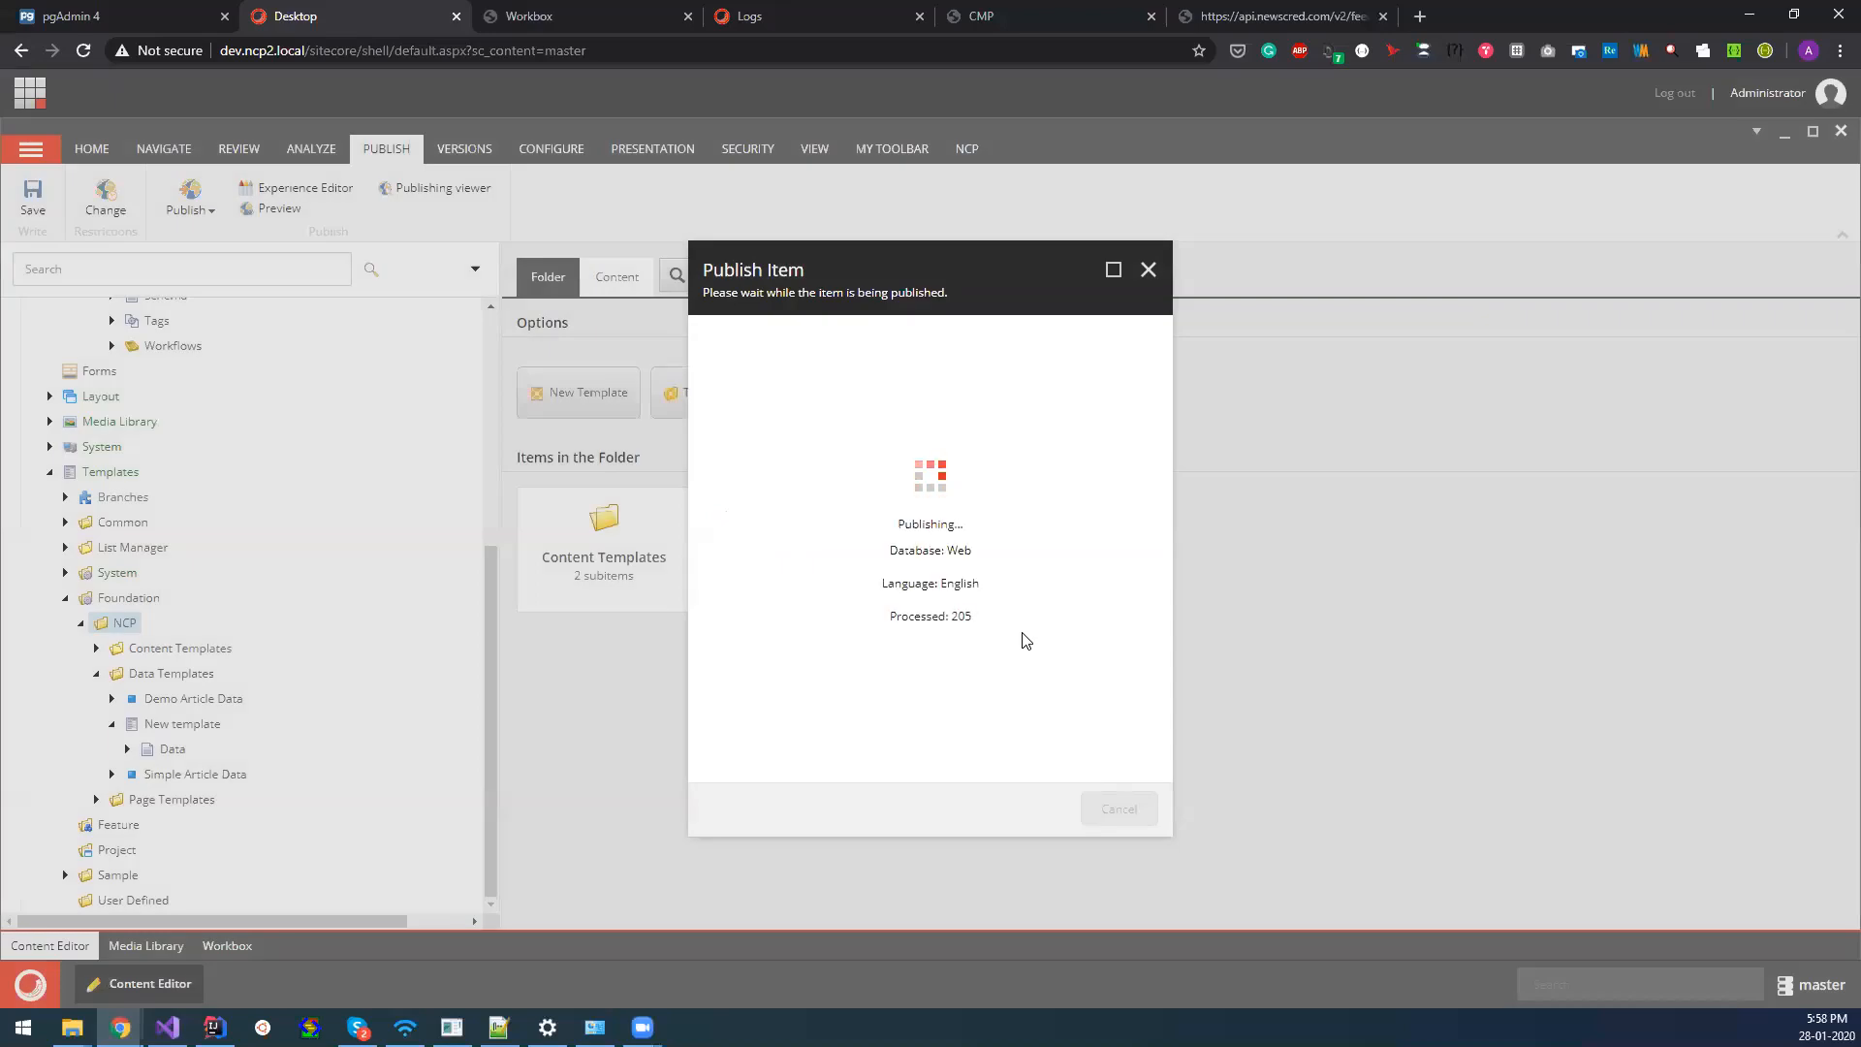
click(1105, 814)
Inspect the Title field in the article data of both articles under category-01.
scroll(250, 677, up, 4)
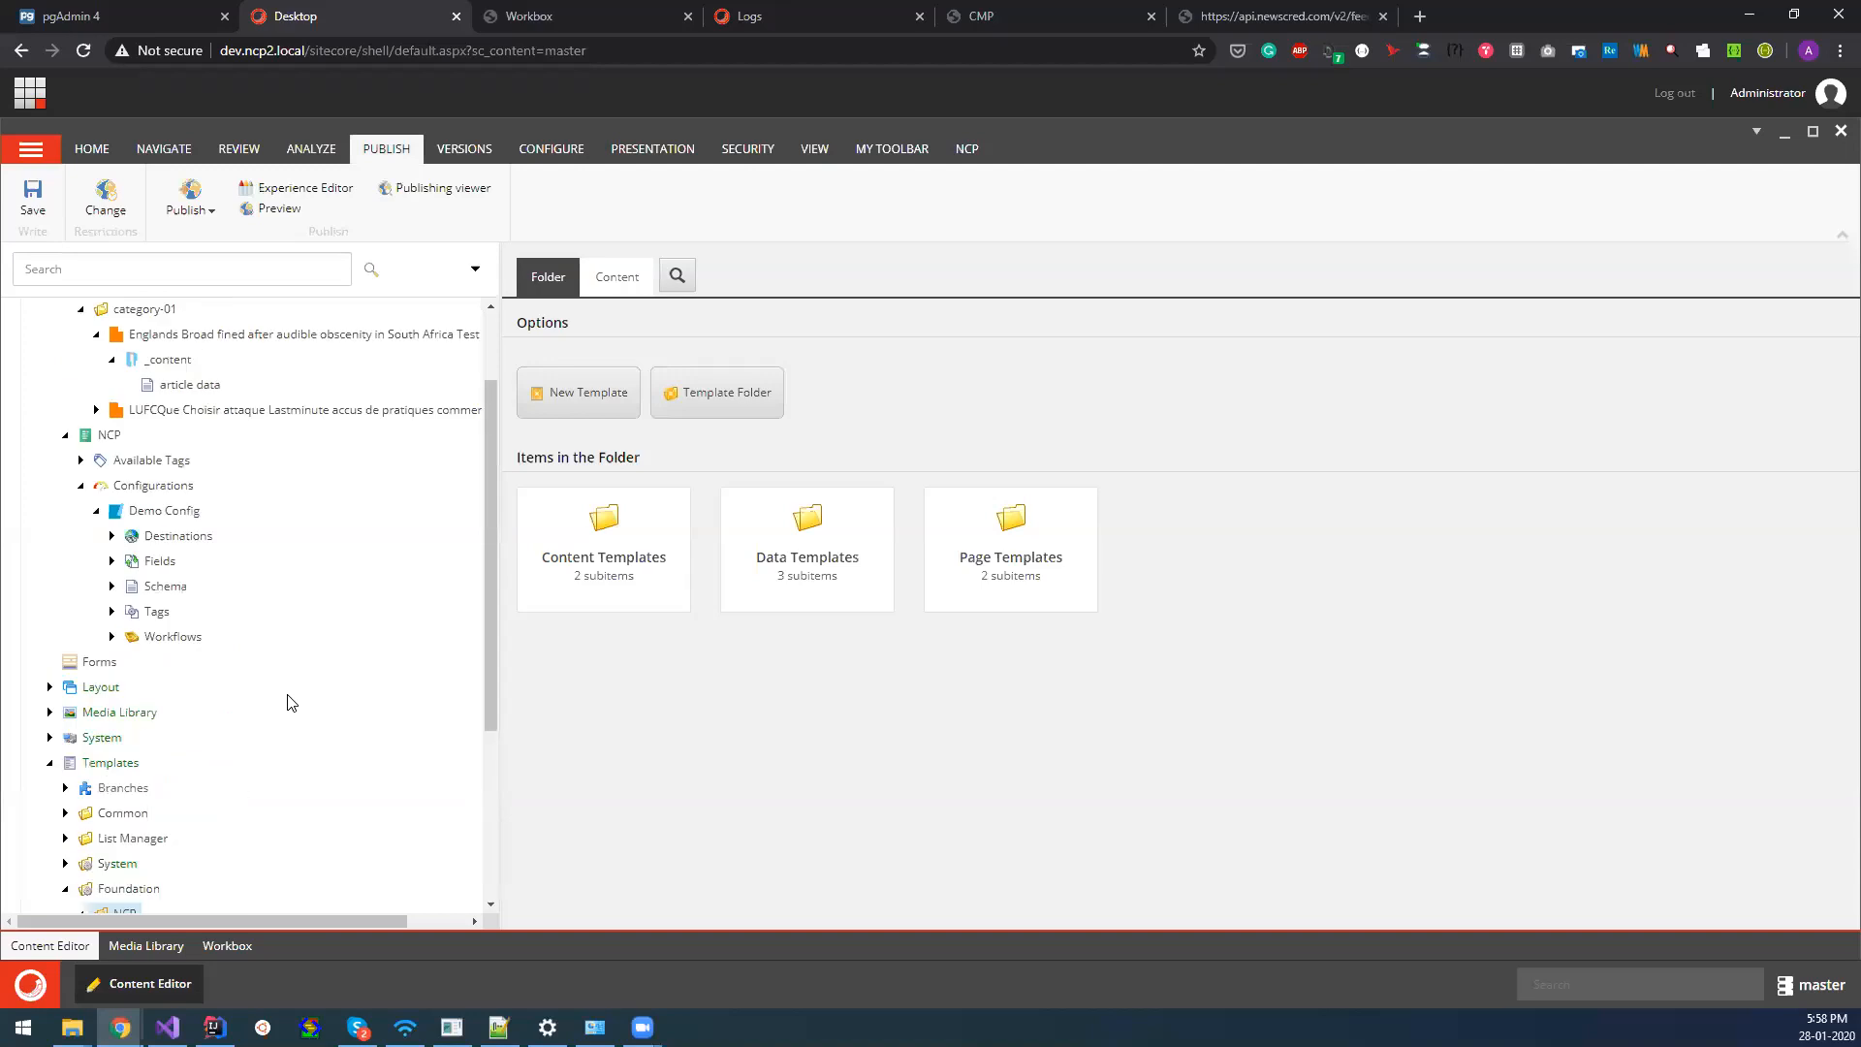
click(190, 481)
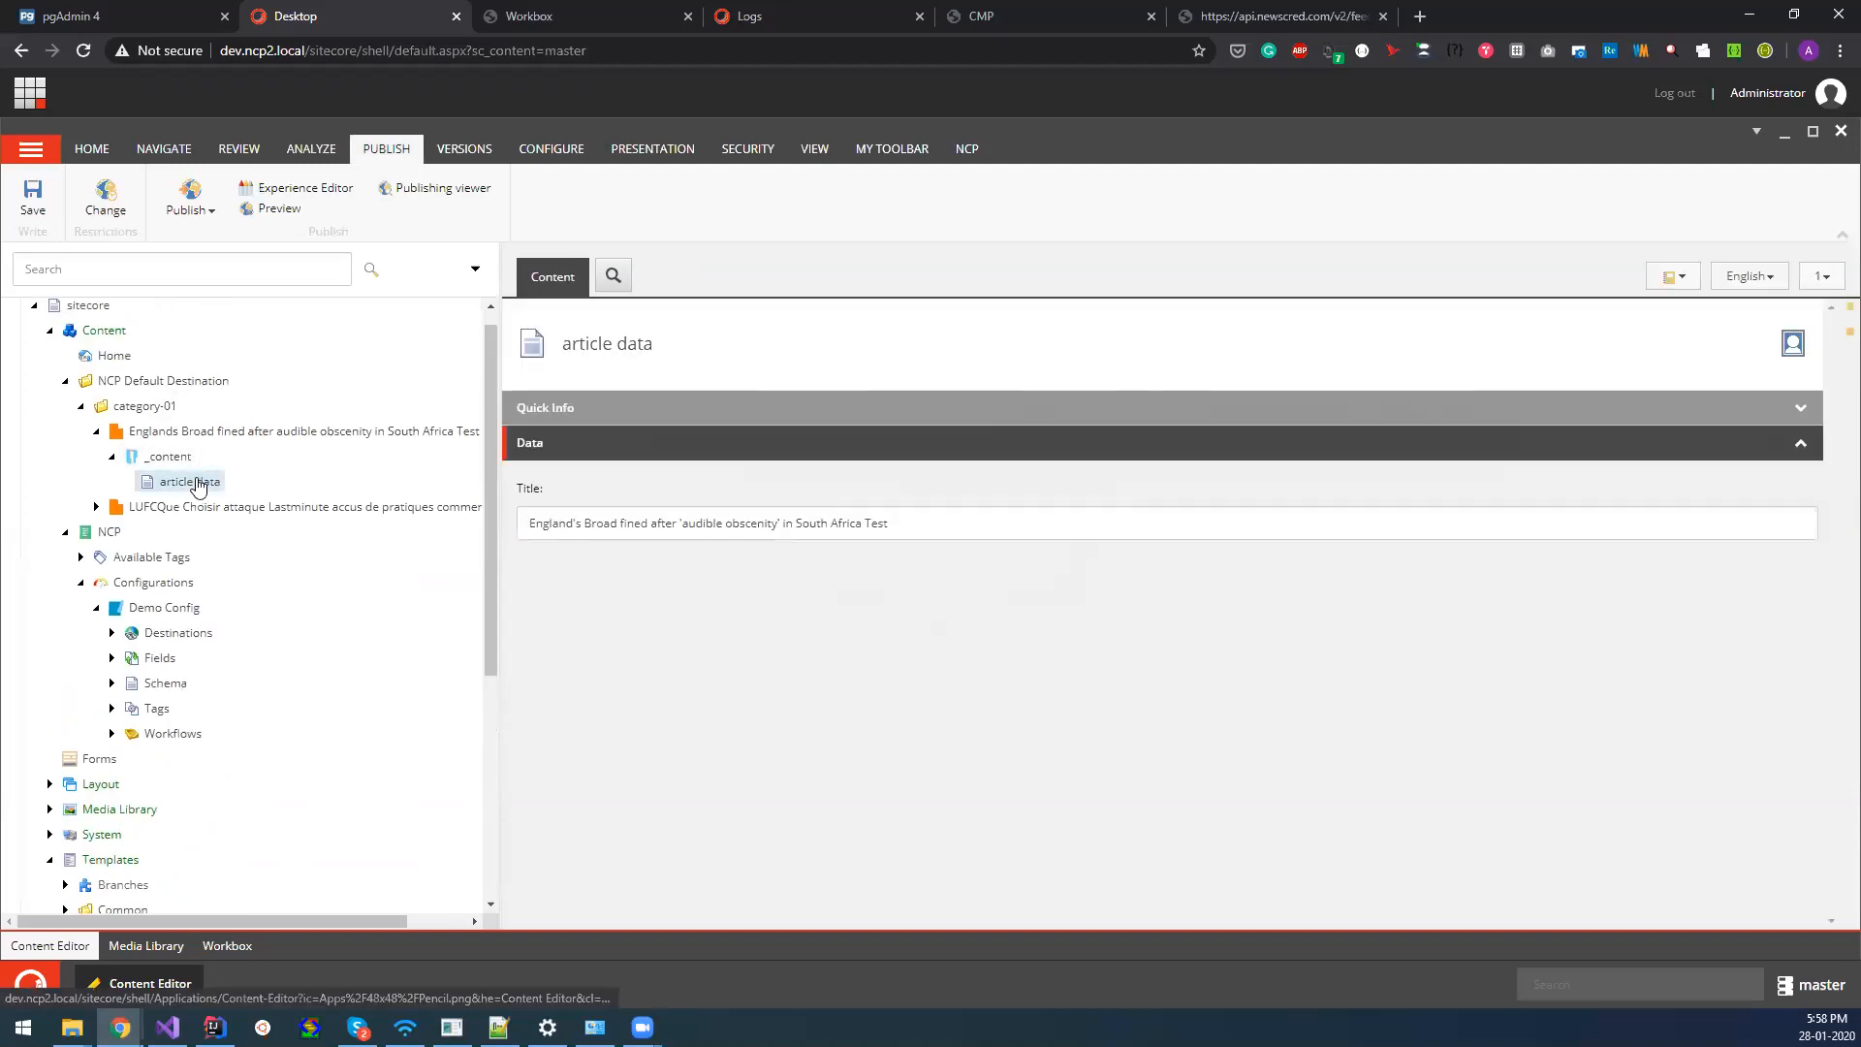
drag(518, 492, 1038, 502)
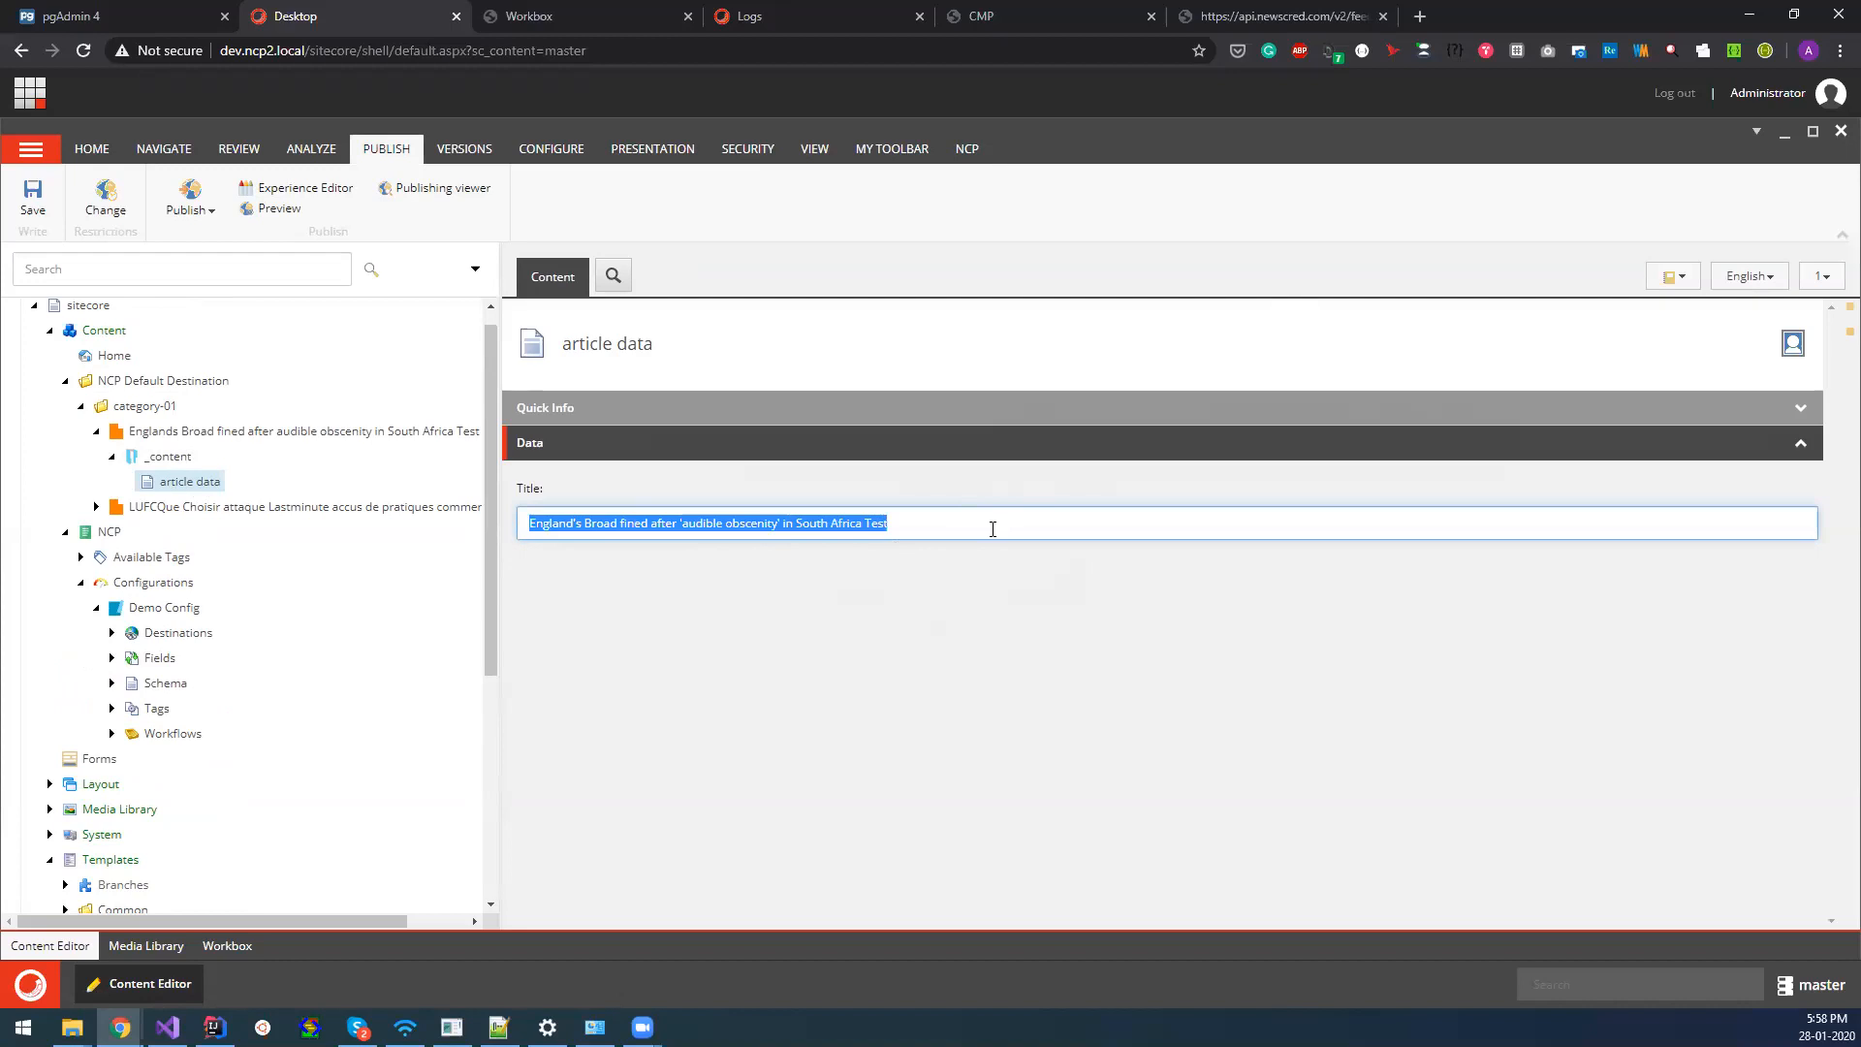
click(97, 507)
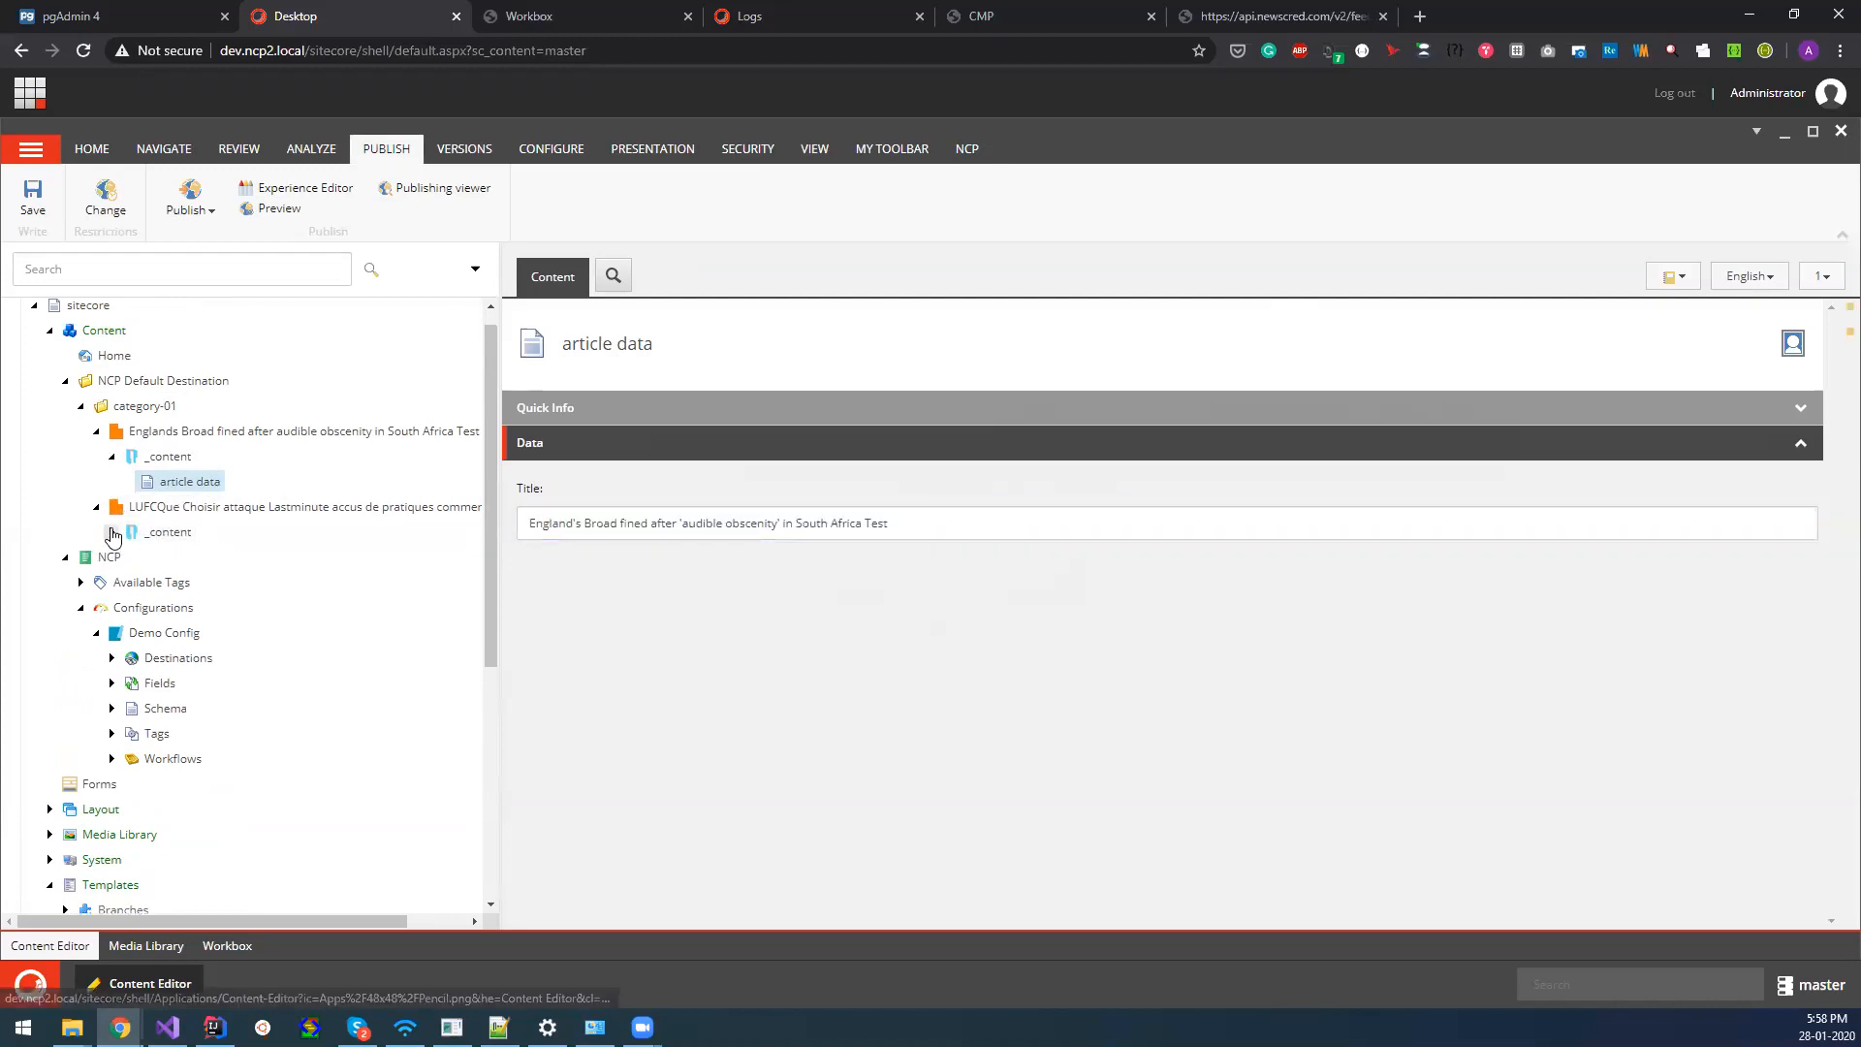
click(112, 532)
click(185, 557)
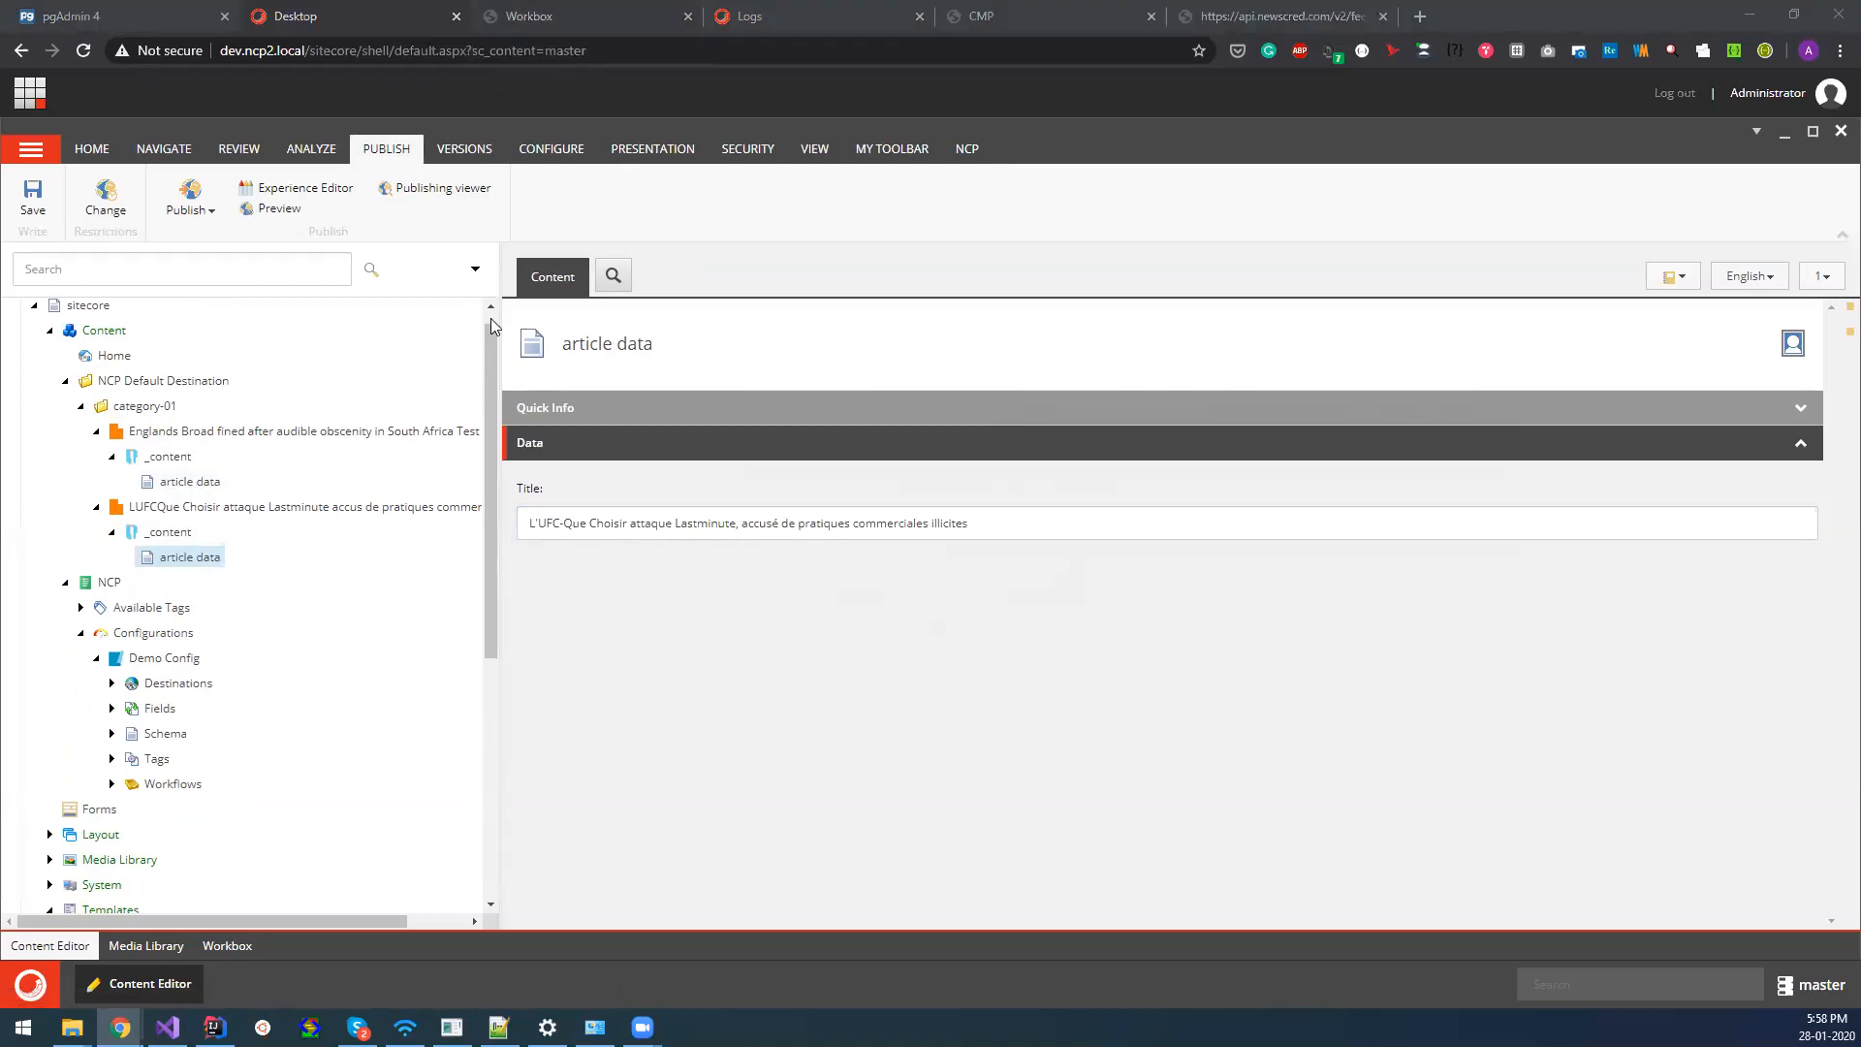
Refresh the Workbox, and submit and approve all draft items in the Review and Approve workflow.
key(ctrl+Tab)
click(448, 180)
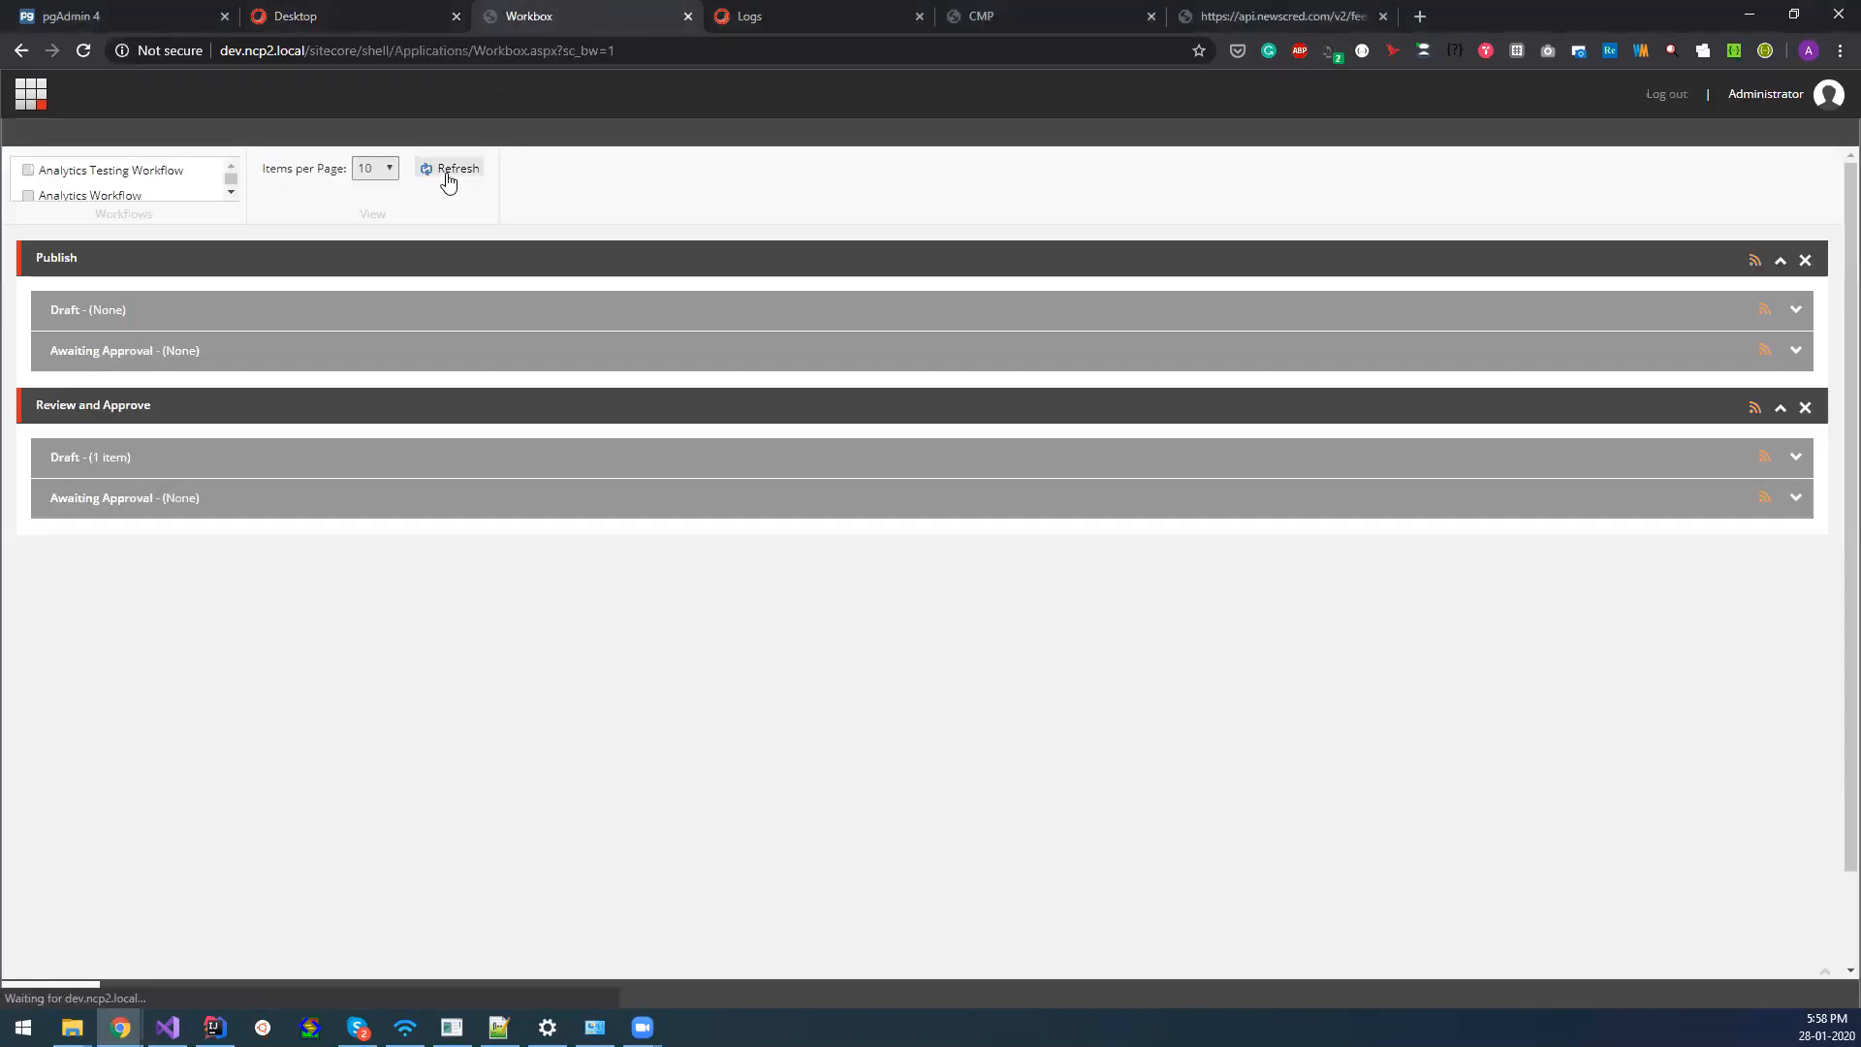
click(128, 458)
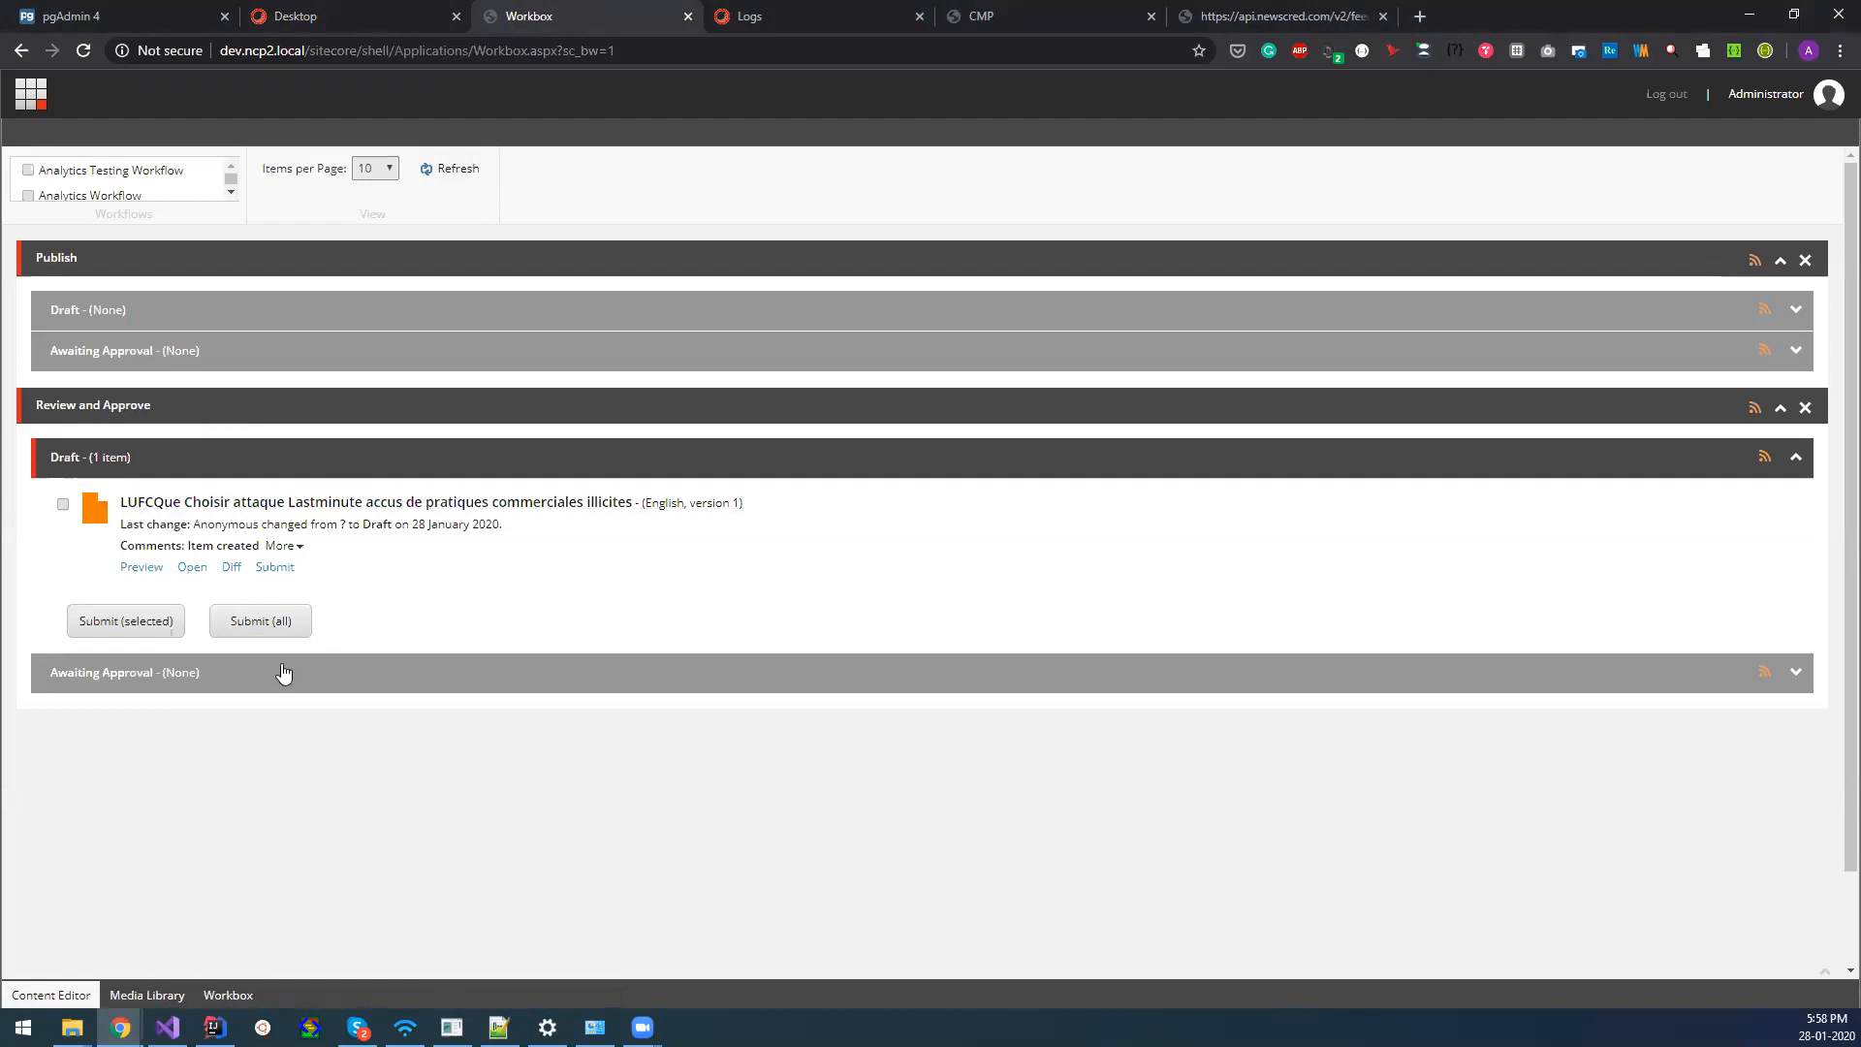
click(258, 622)
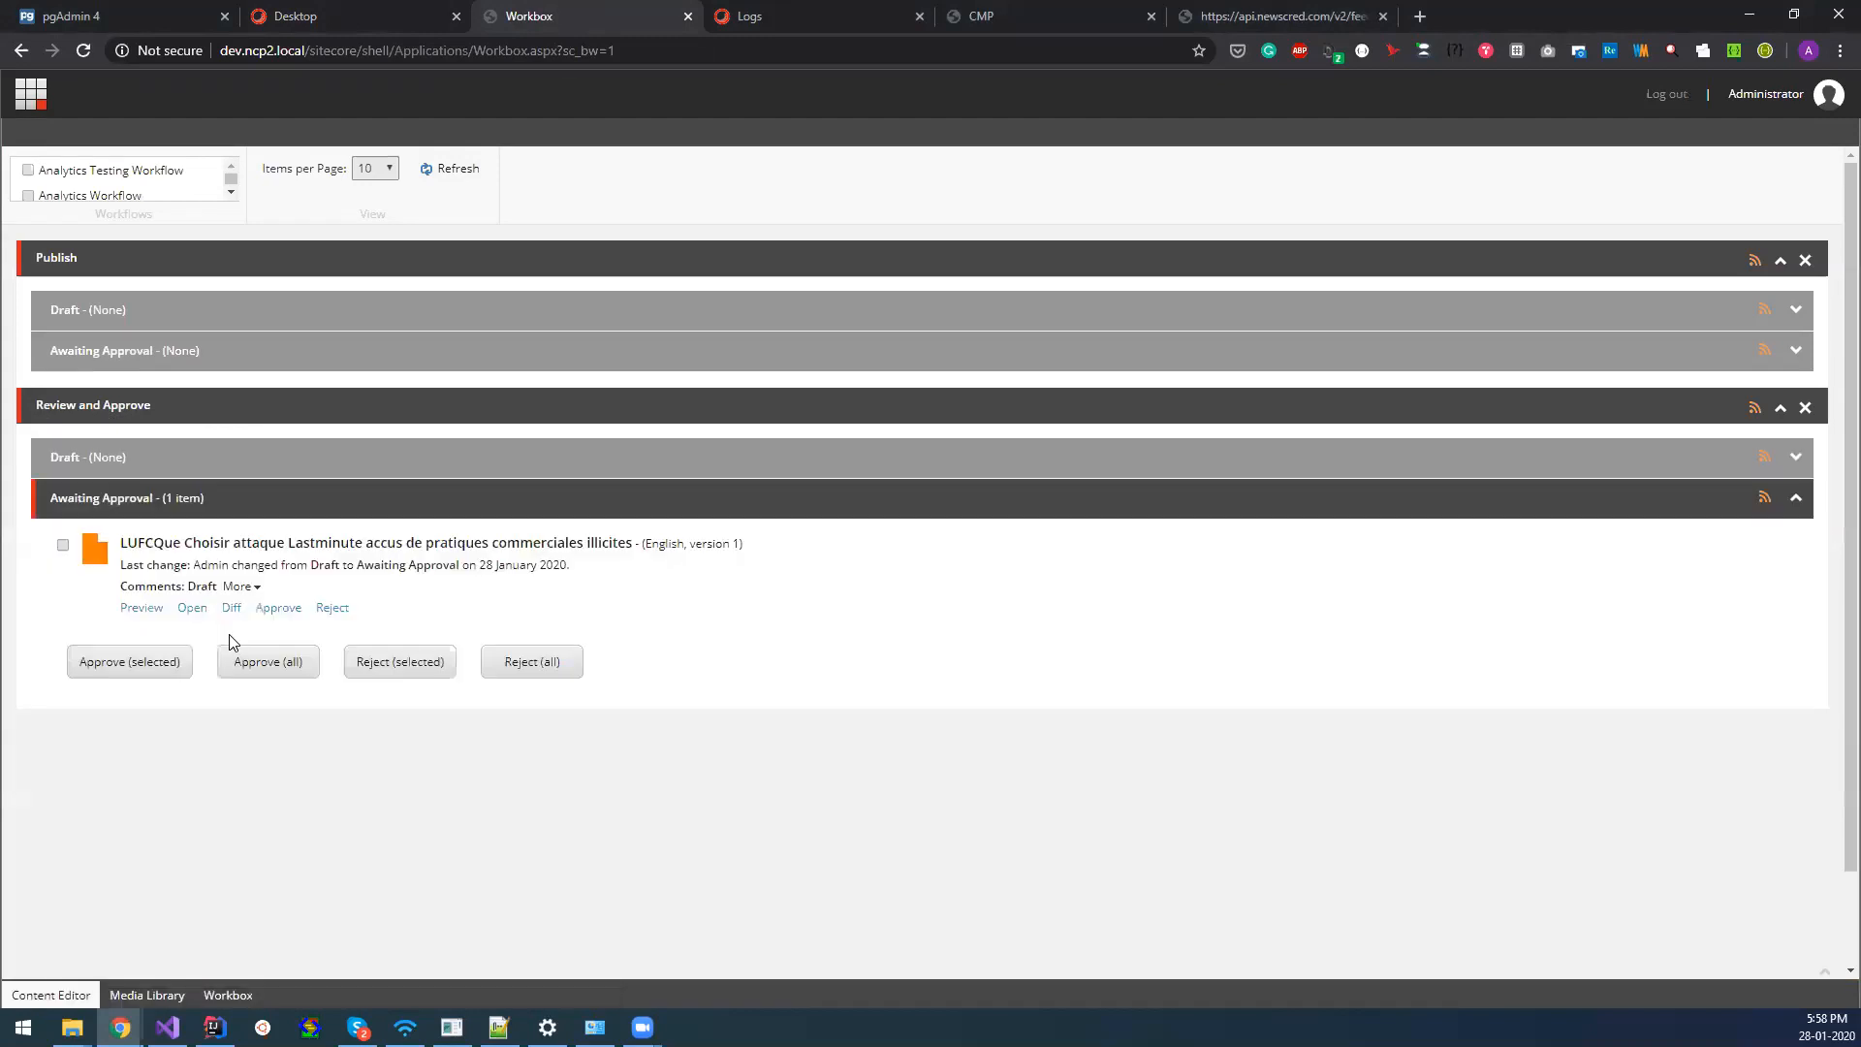
click(255, 662)
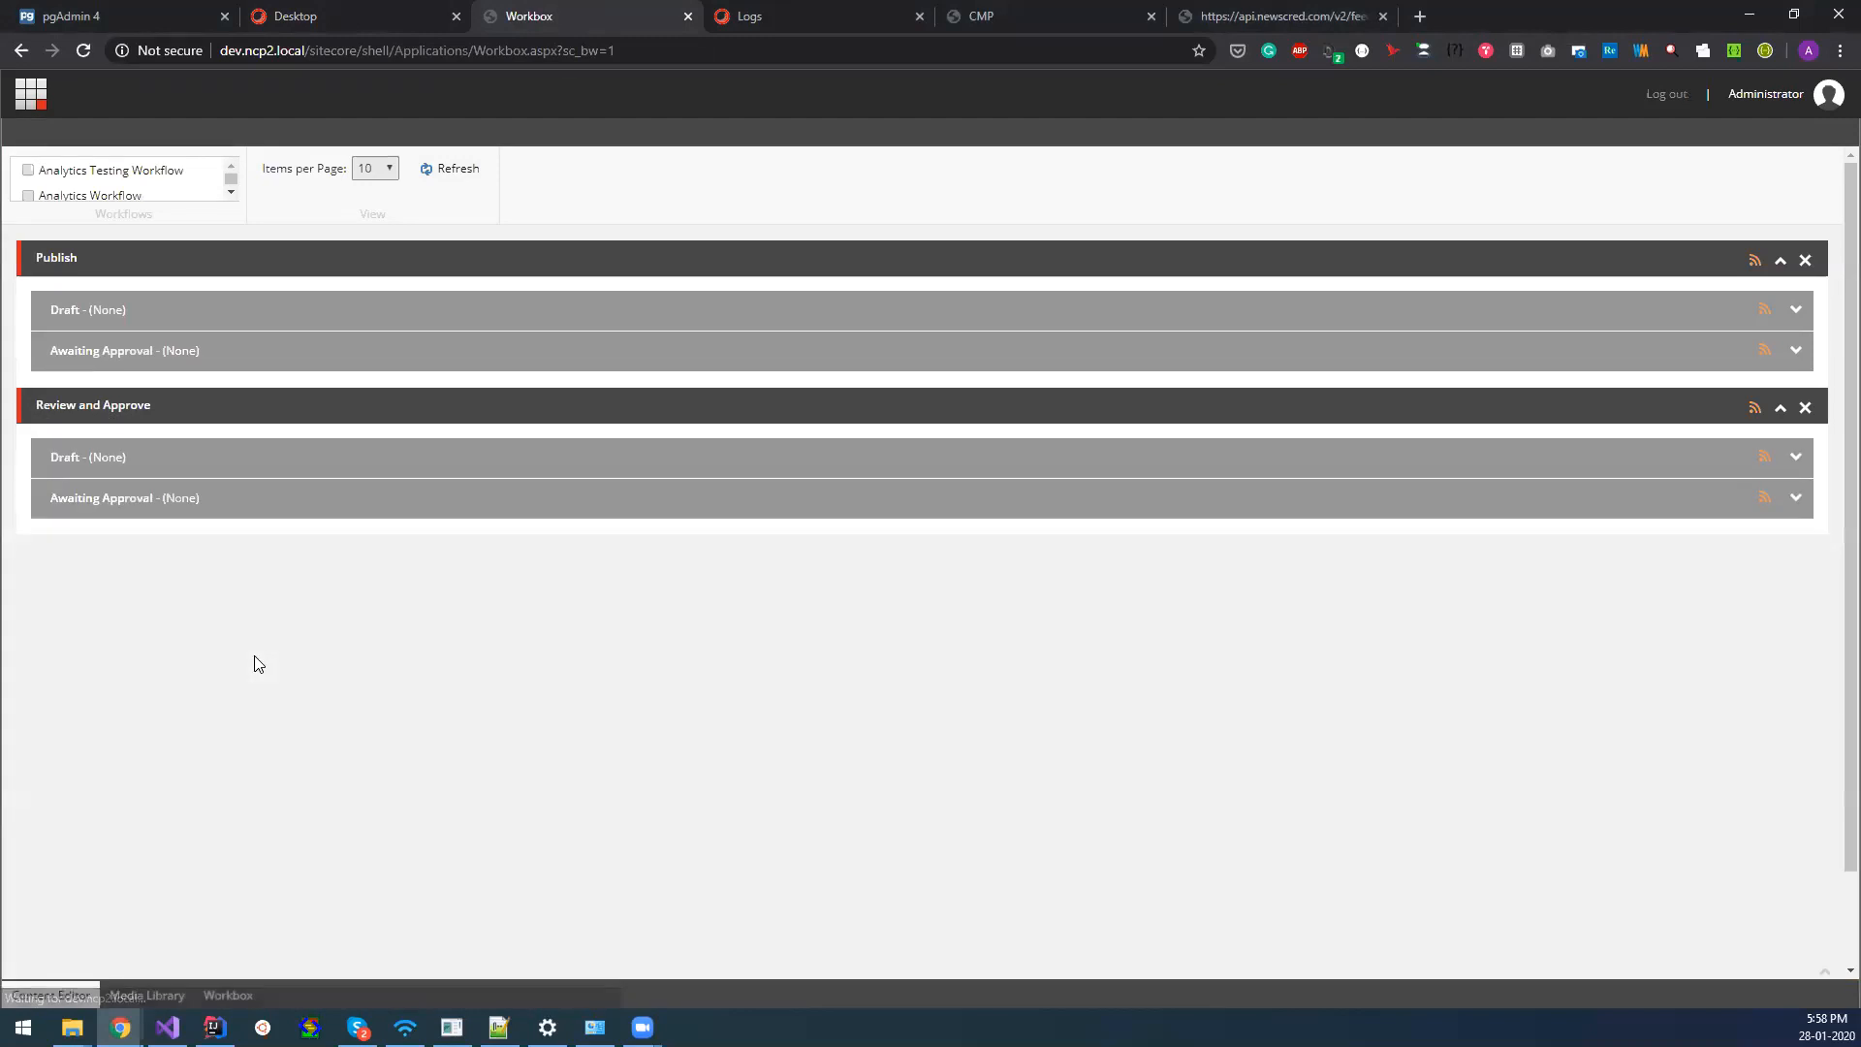
Reload the NCP log and copy the article URL from its latest tracking-pixel entry.
key(ctrl+Tab)
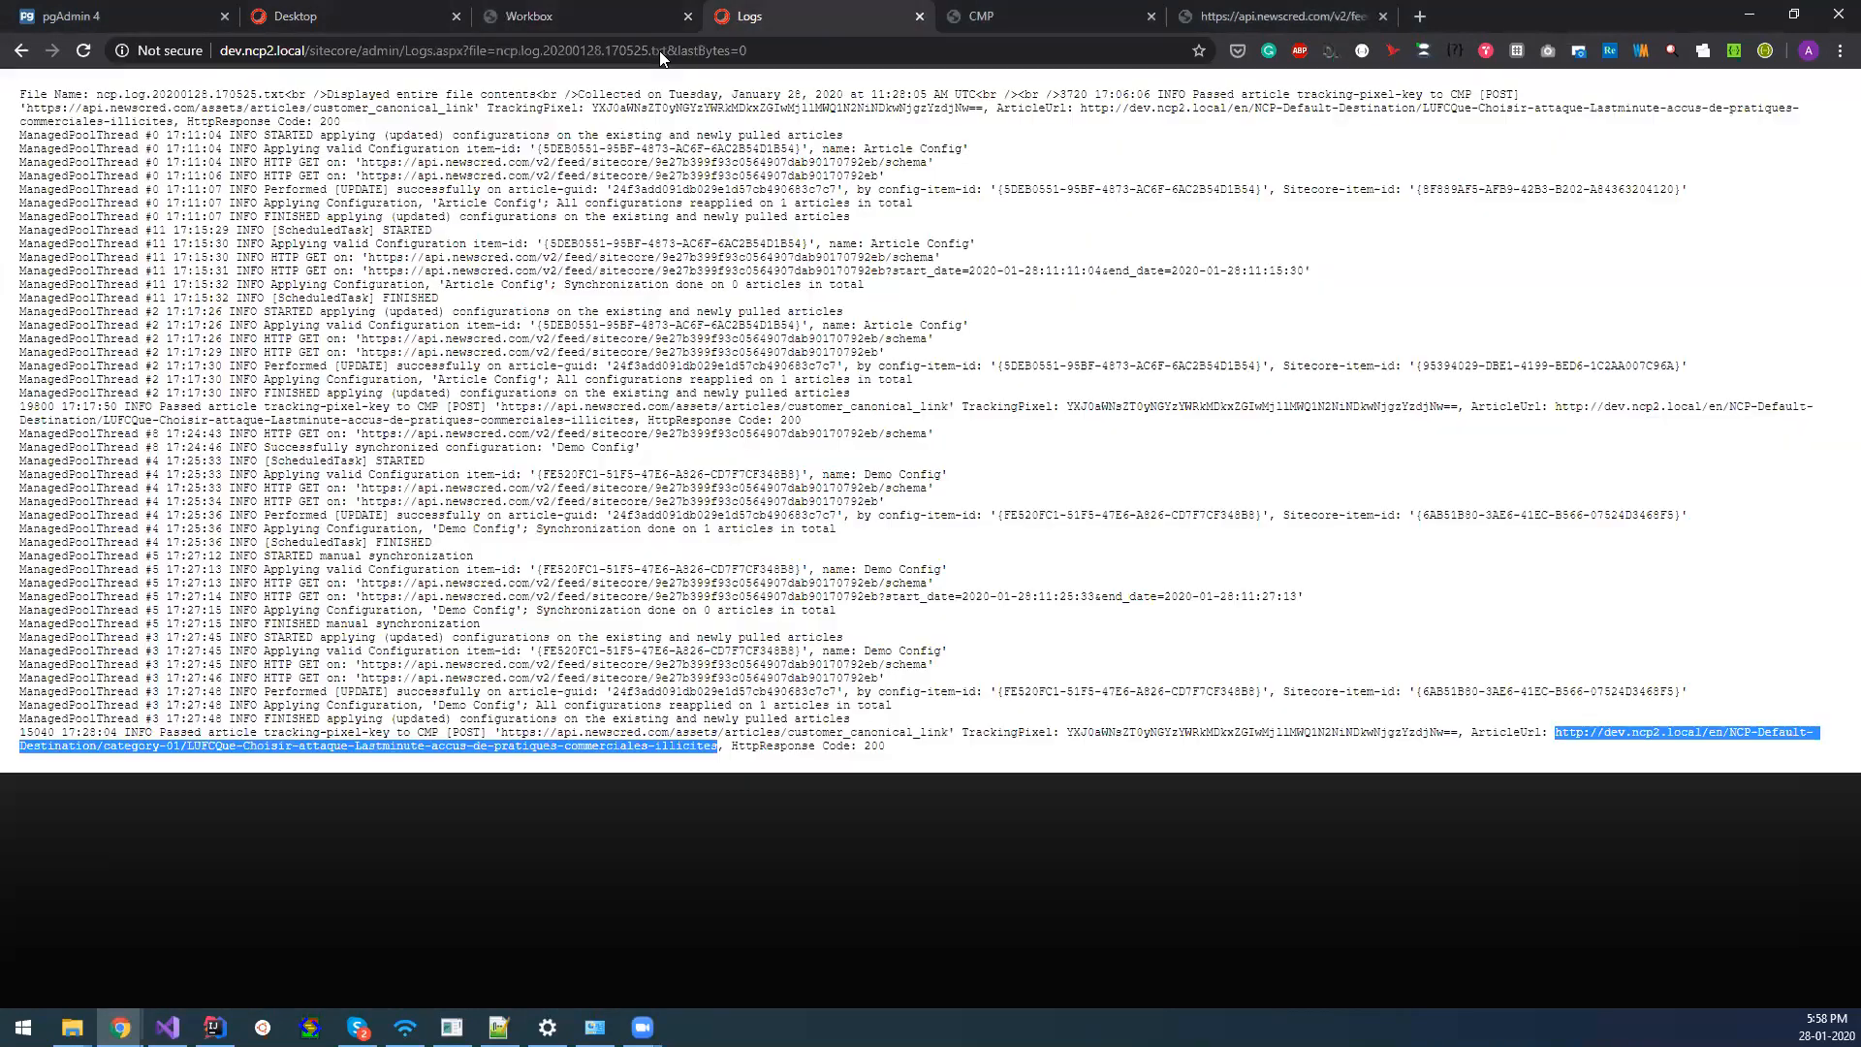
key(F5)
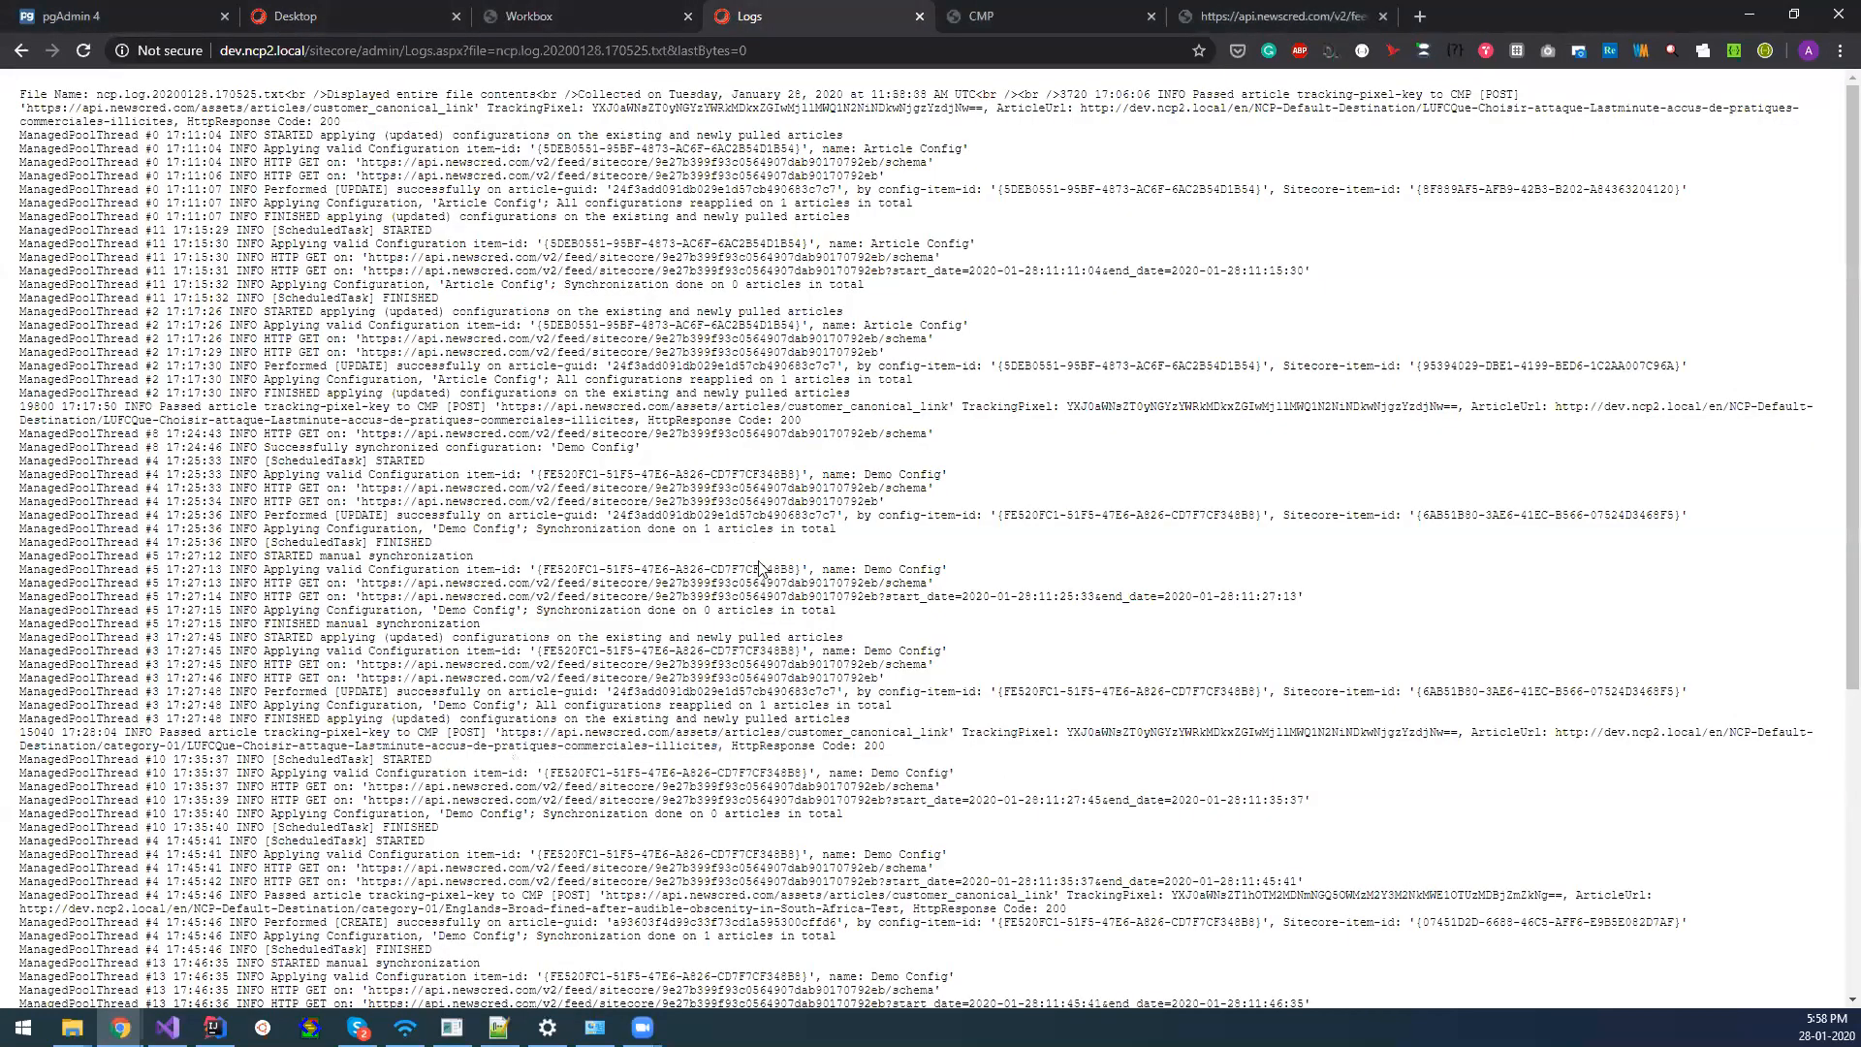
scroll(761, 576, down, 5)
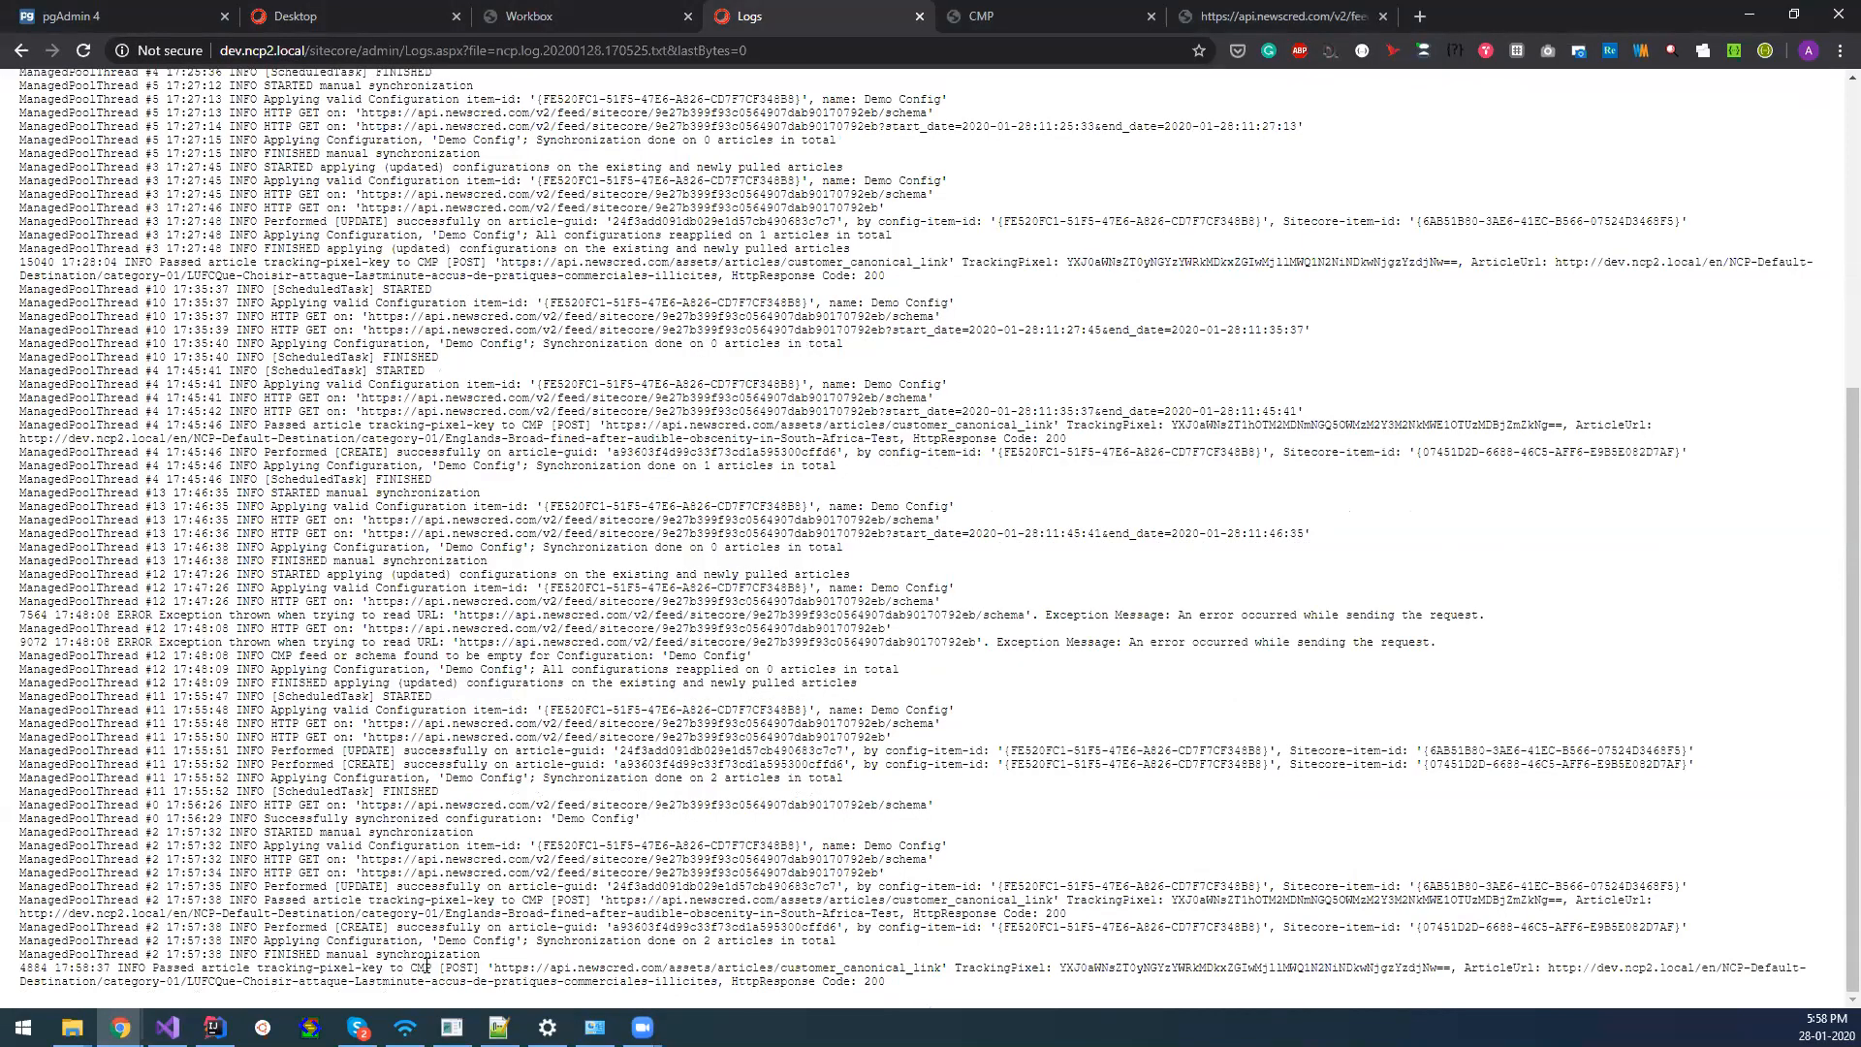
drag(412, 967, 487, 975)
drag(1551, 967, 713, 981)
right_click(717, 984)
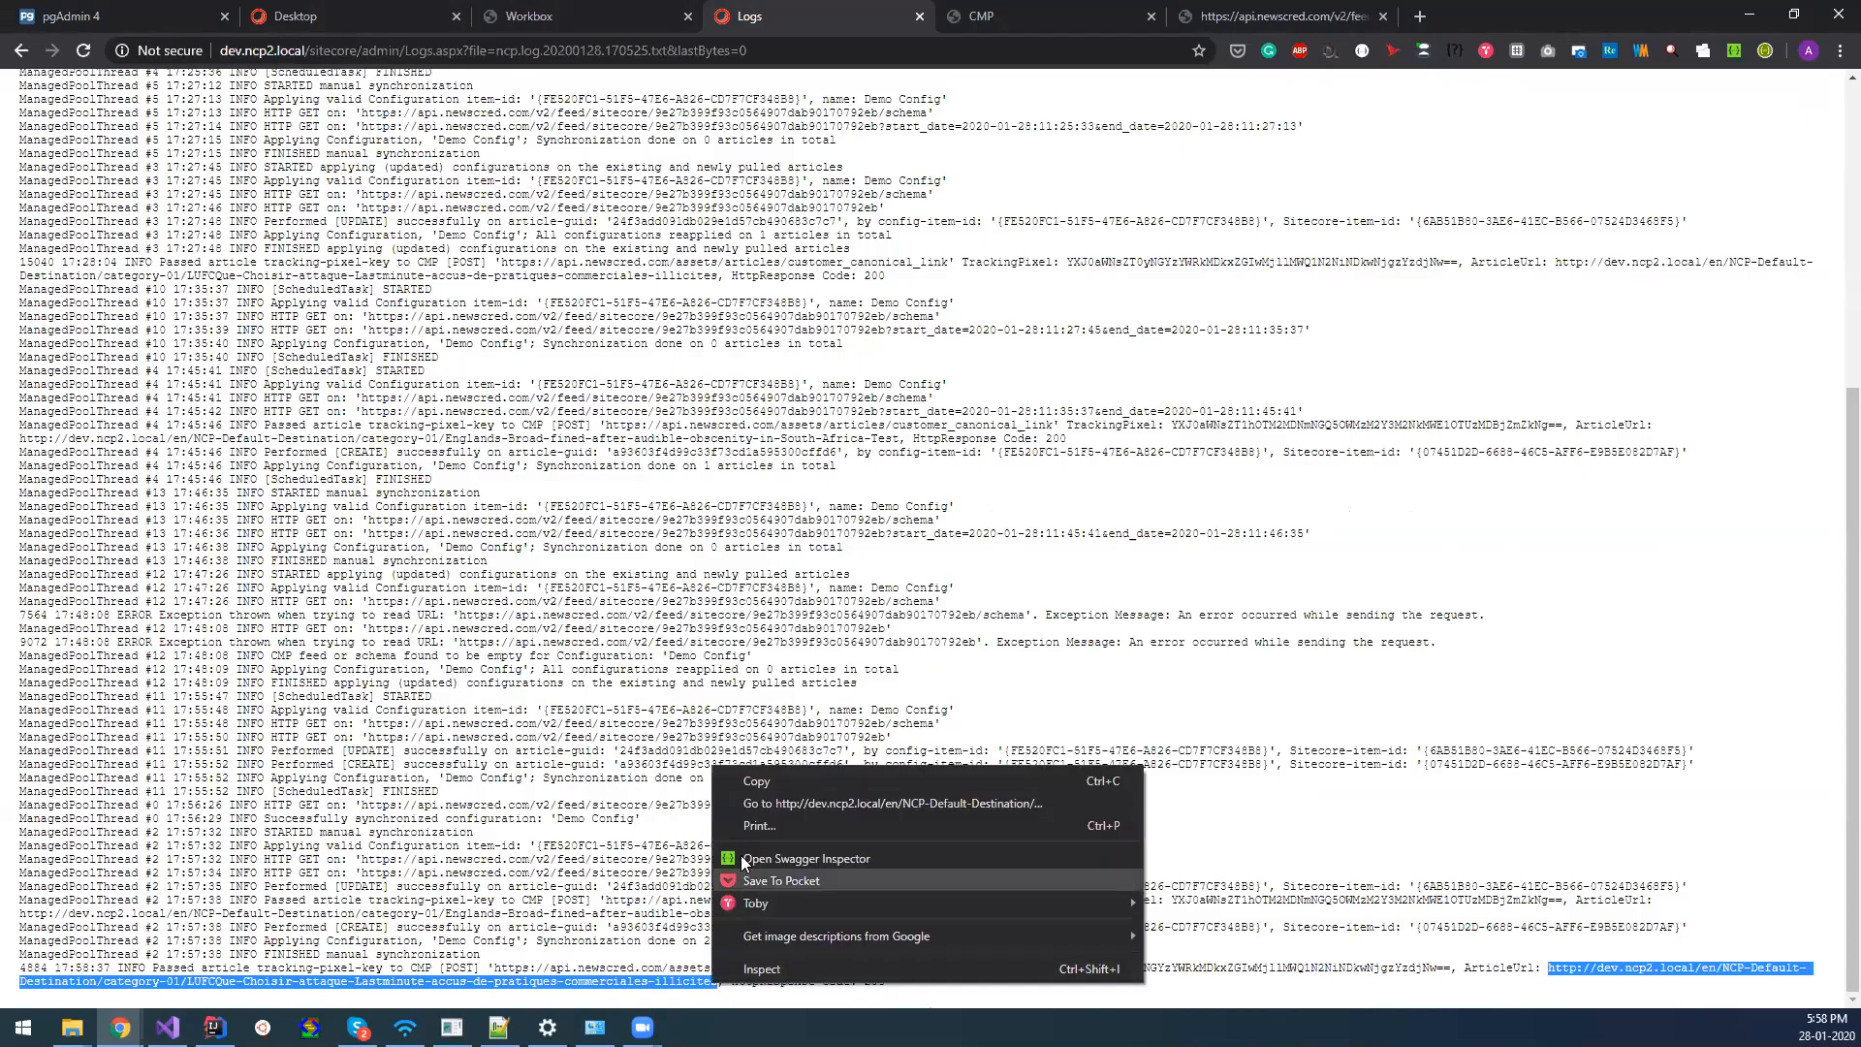
click(753, 781)
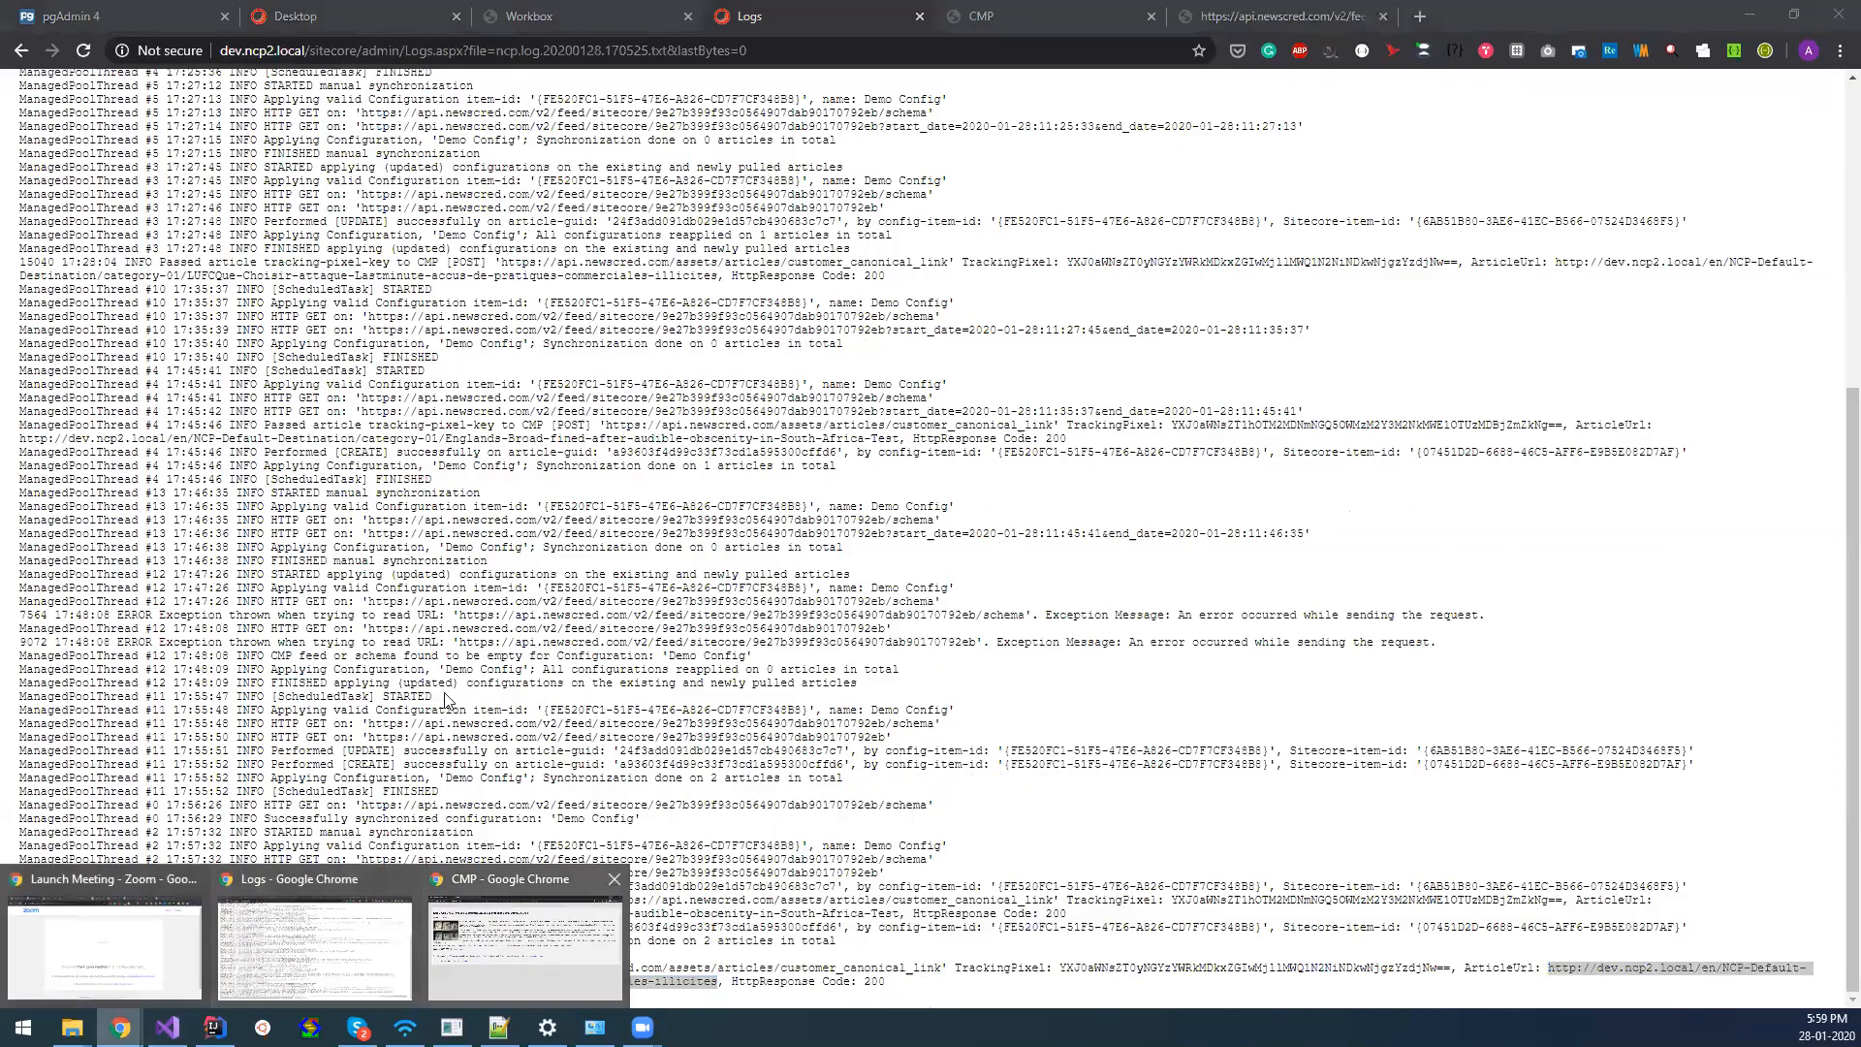
Load the copied article URL in a new tab of the incognito browser window.
click(545, 954)
key(ctrl+t)
right_click(527, 49)
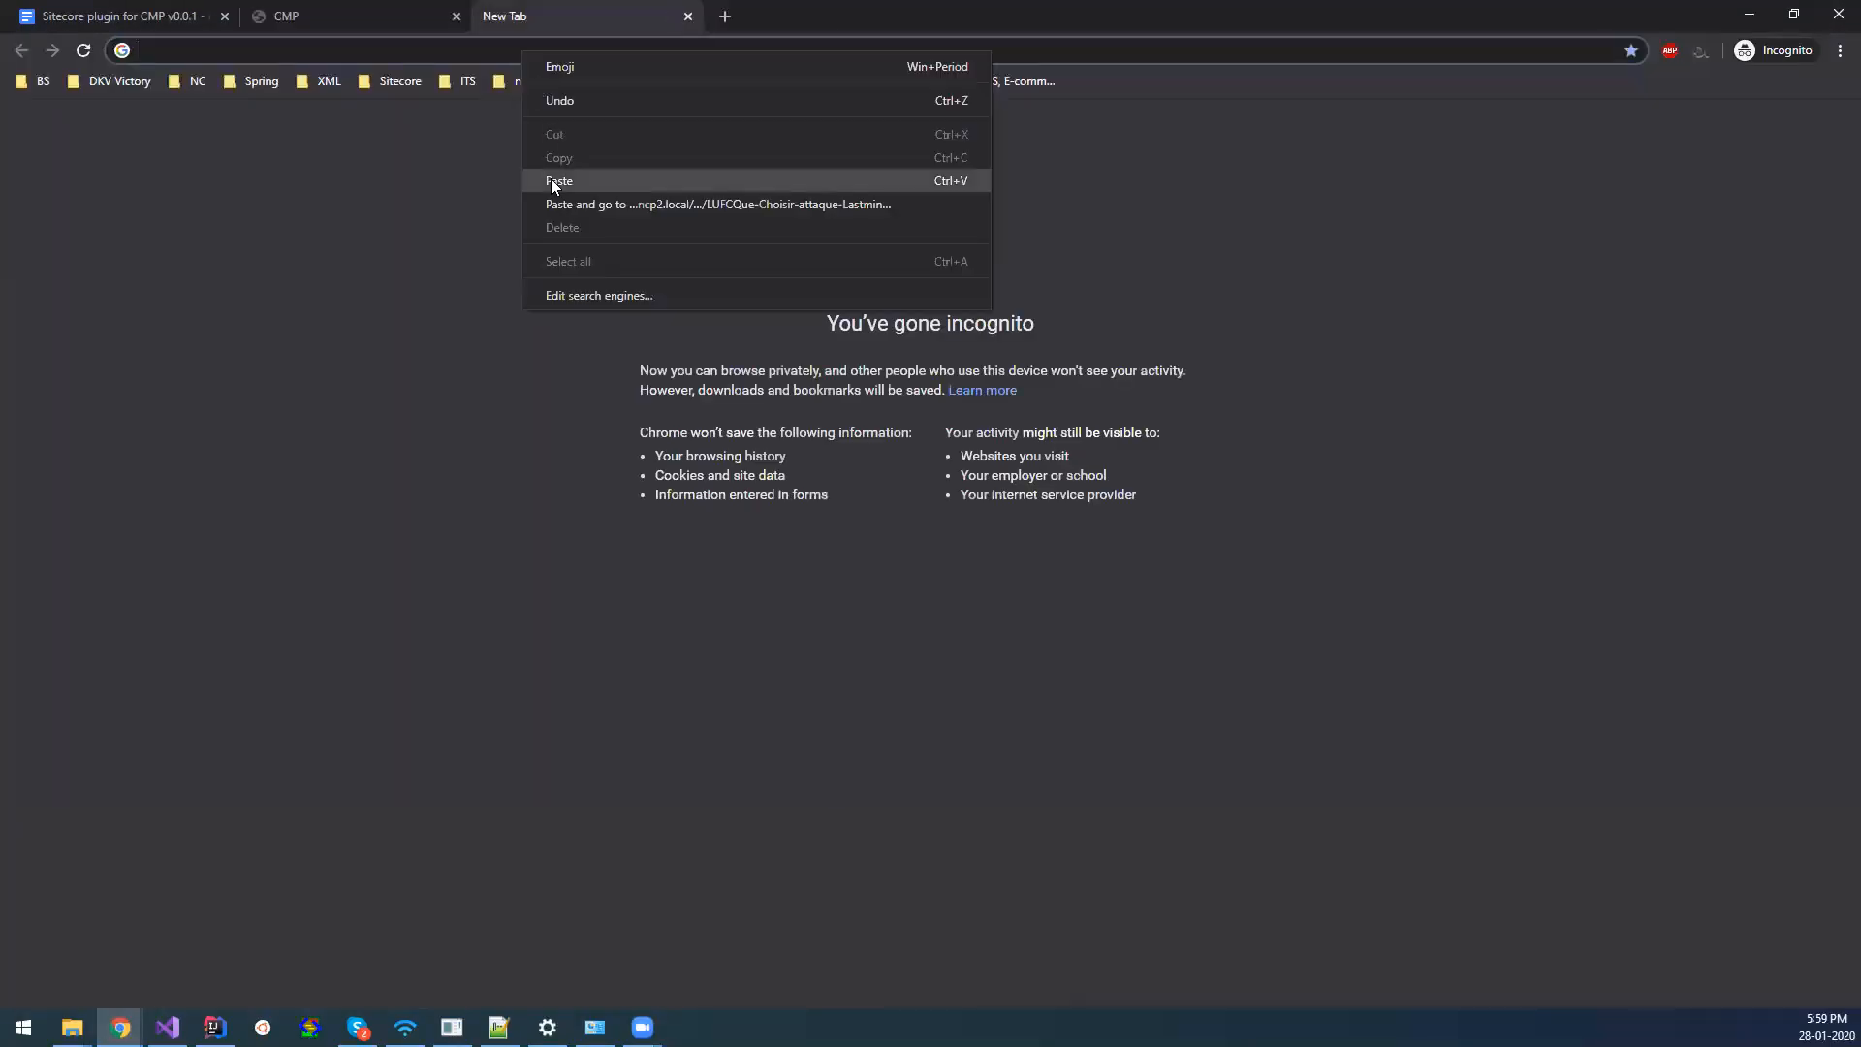
click(550, 200)
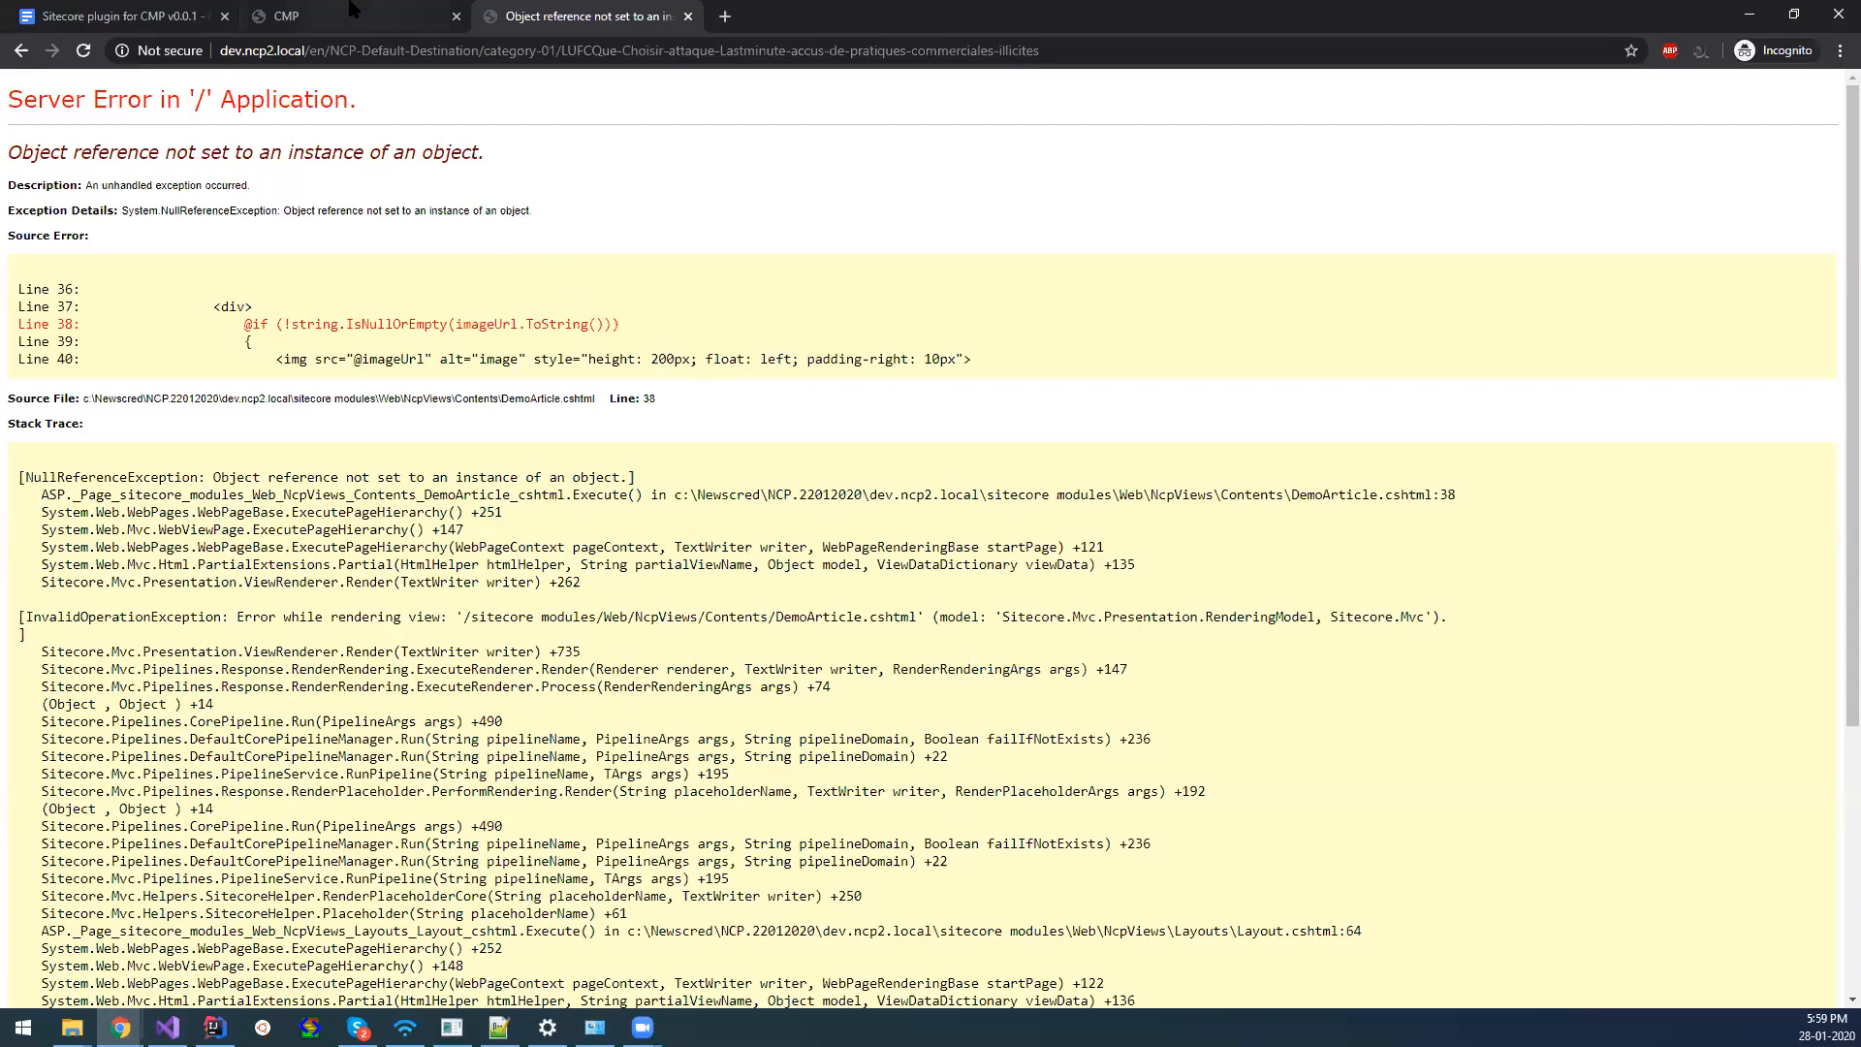
Examine the imageUrl check in the error page's source excerpt, and compare with the previously rendered article page.
drag(455, 324, 543, 329)
drag(214, 306, 558, 338)
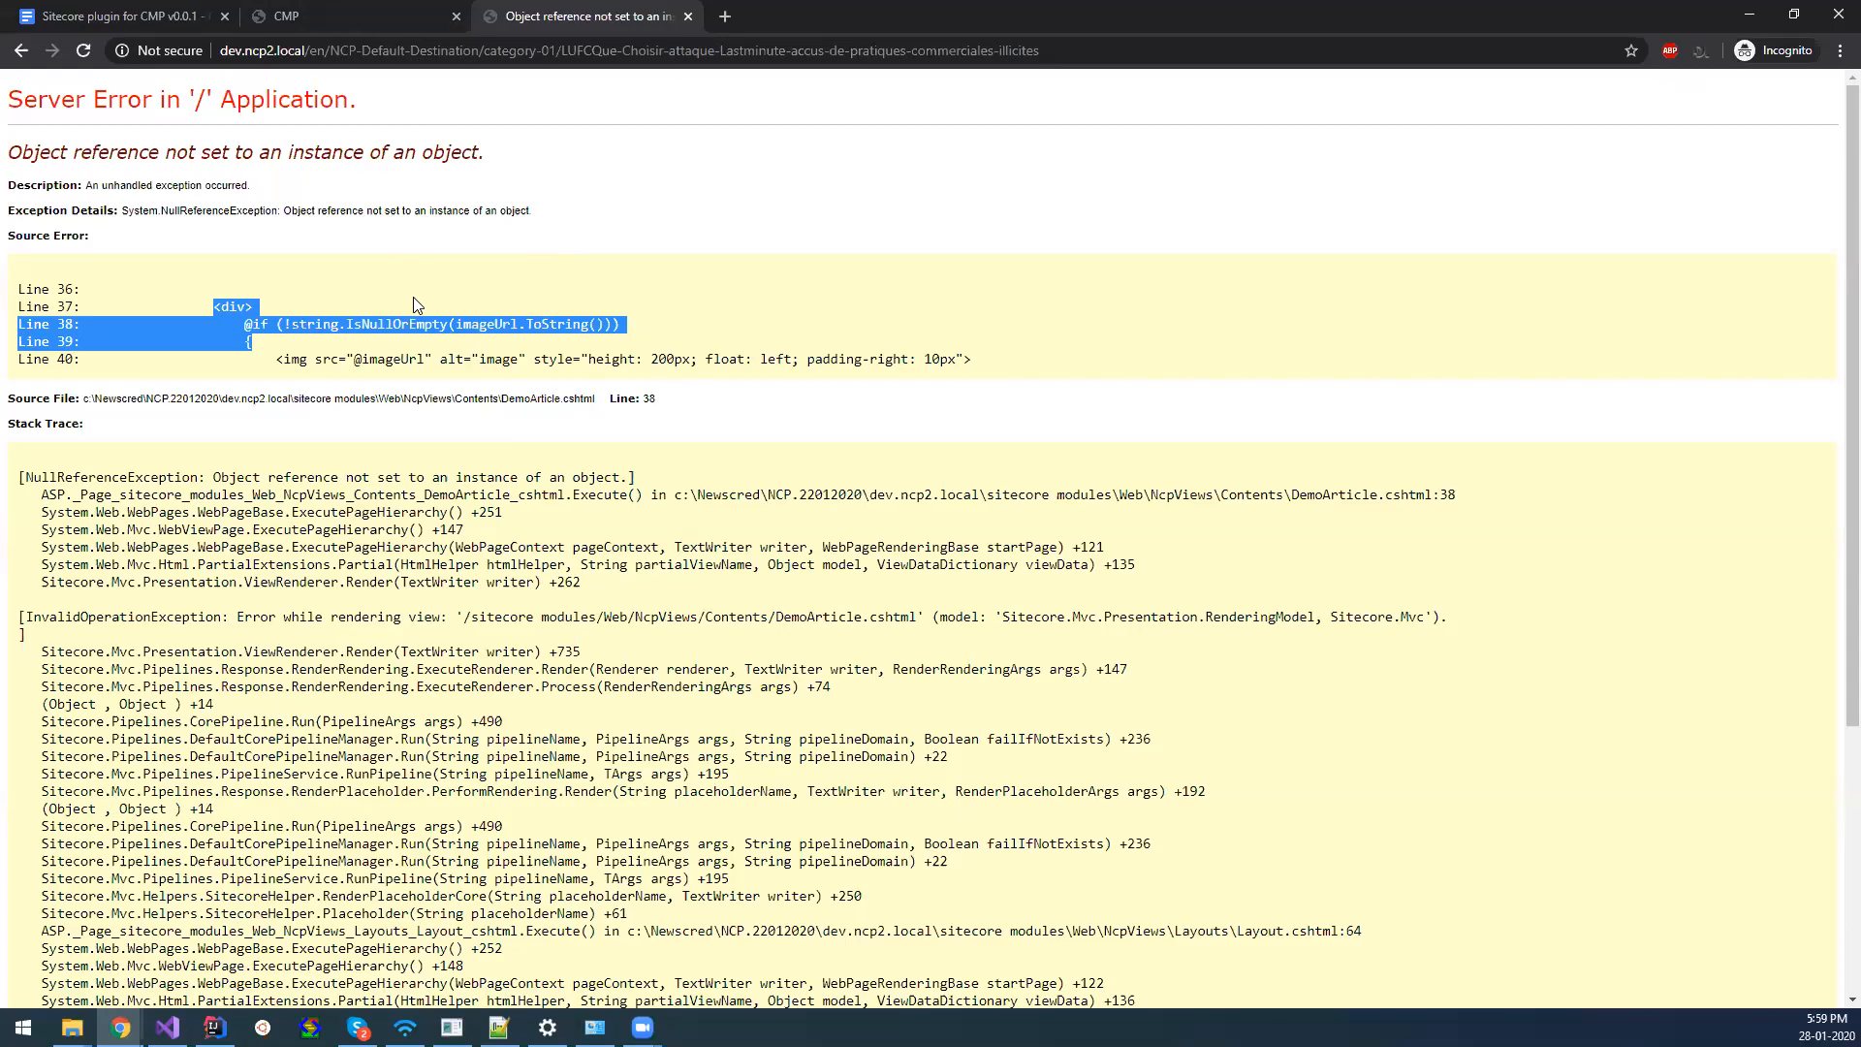
click(273, 323)
drag(274, 324, 566, 339)
click(456, 319)
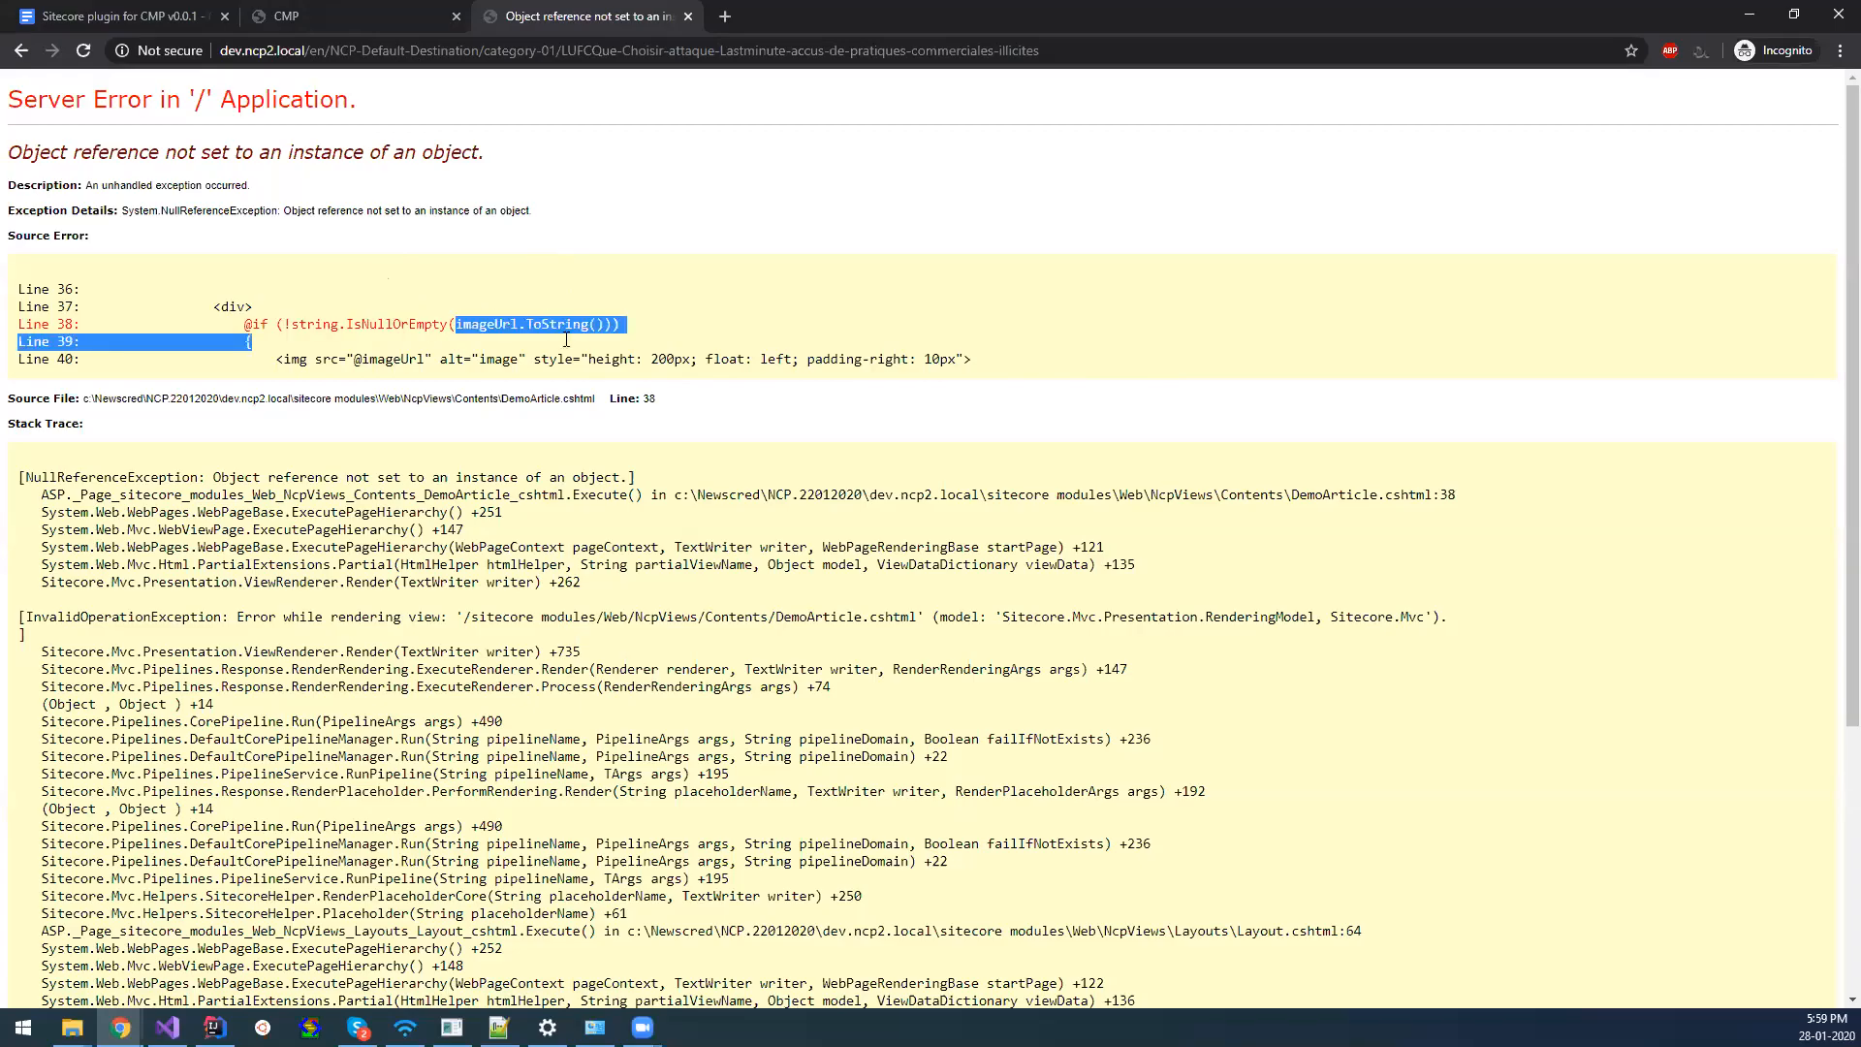
click(497, 324)
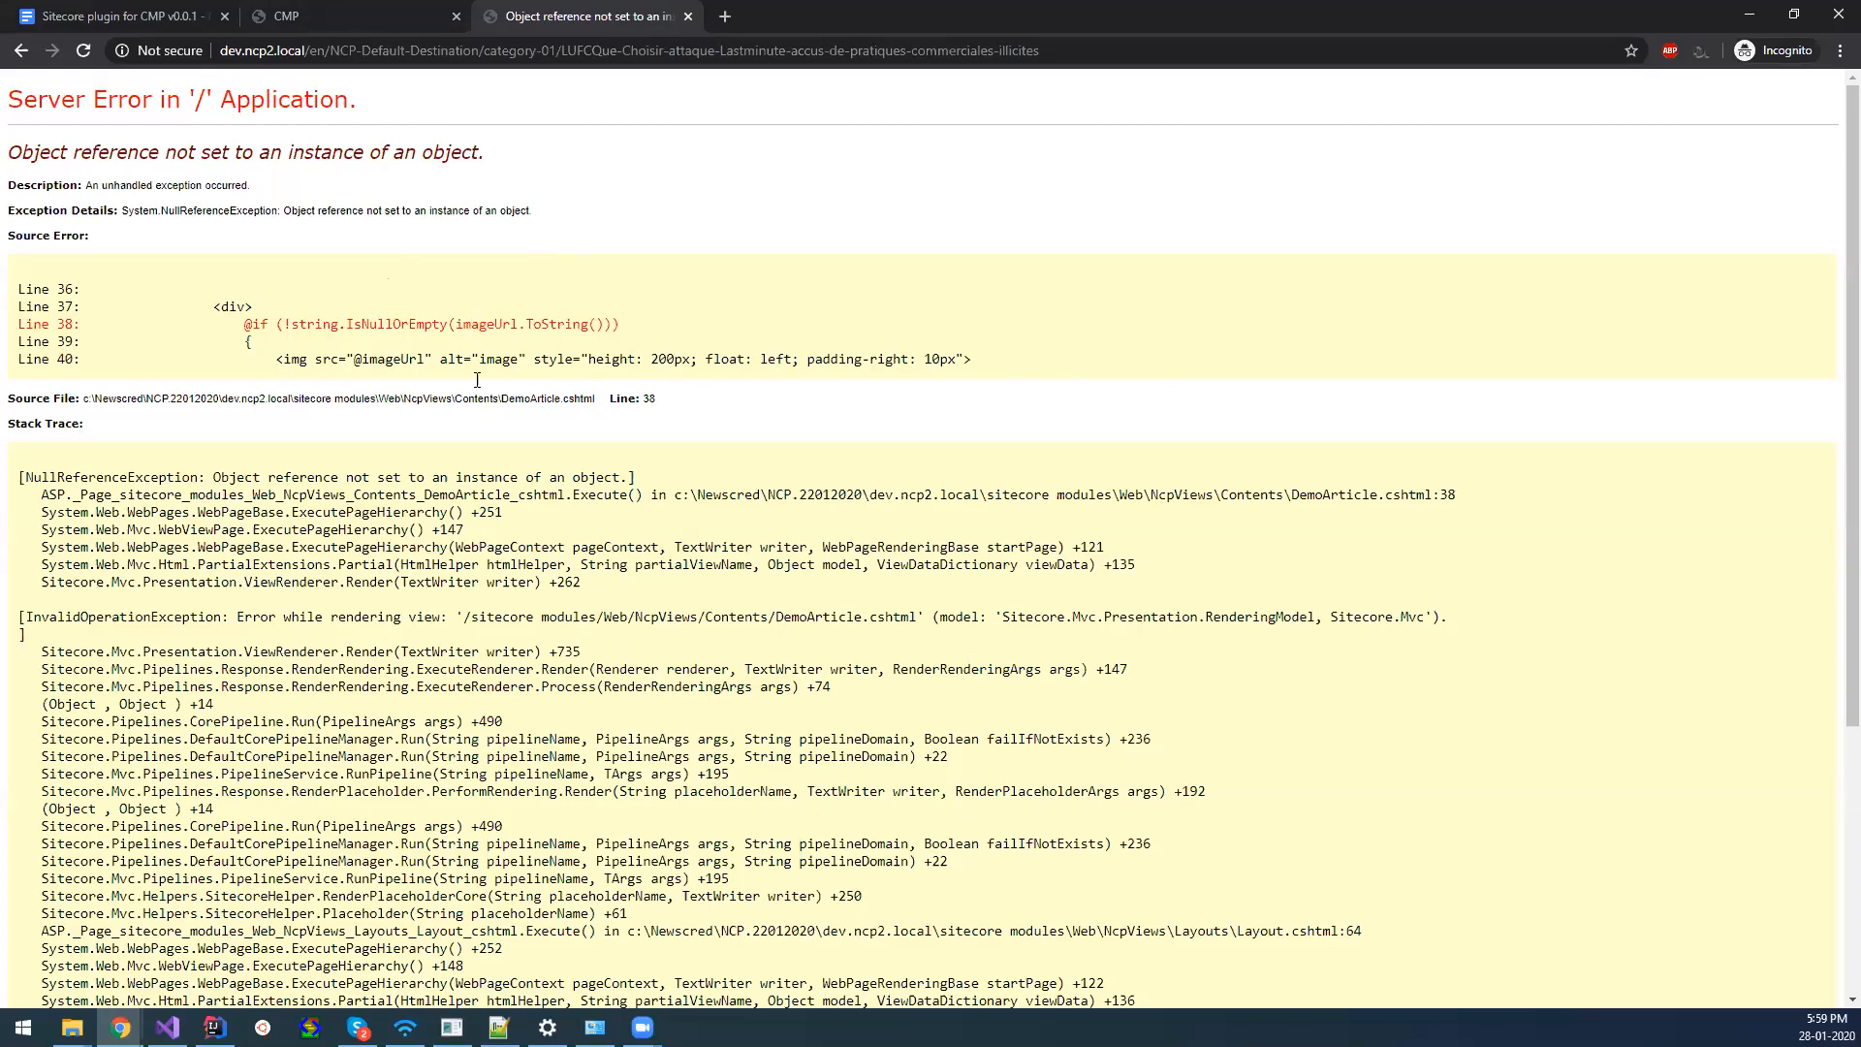
click(357, 12)
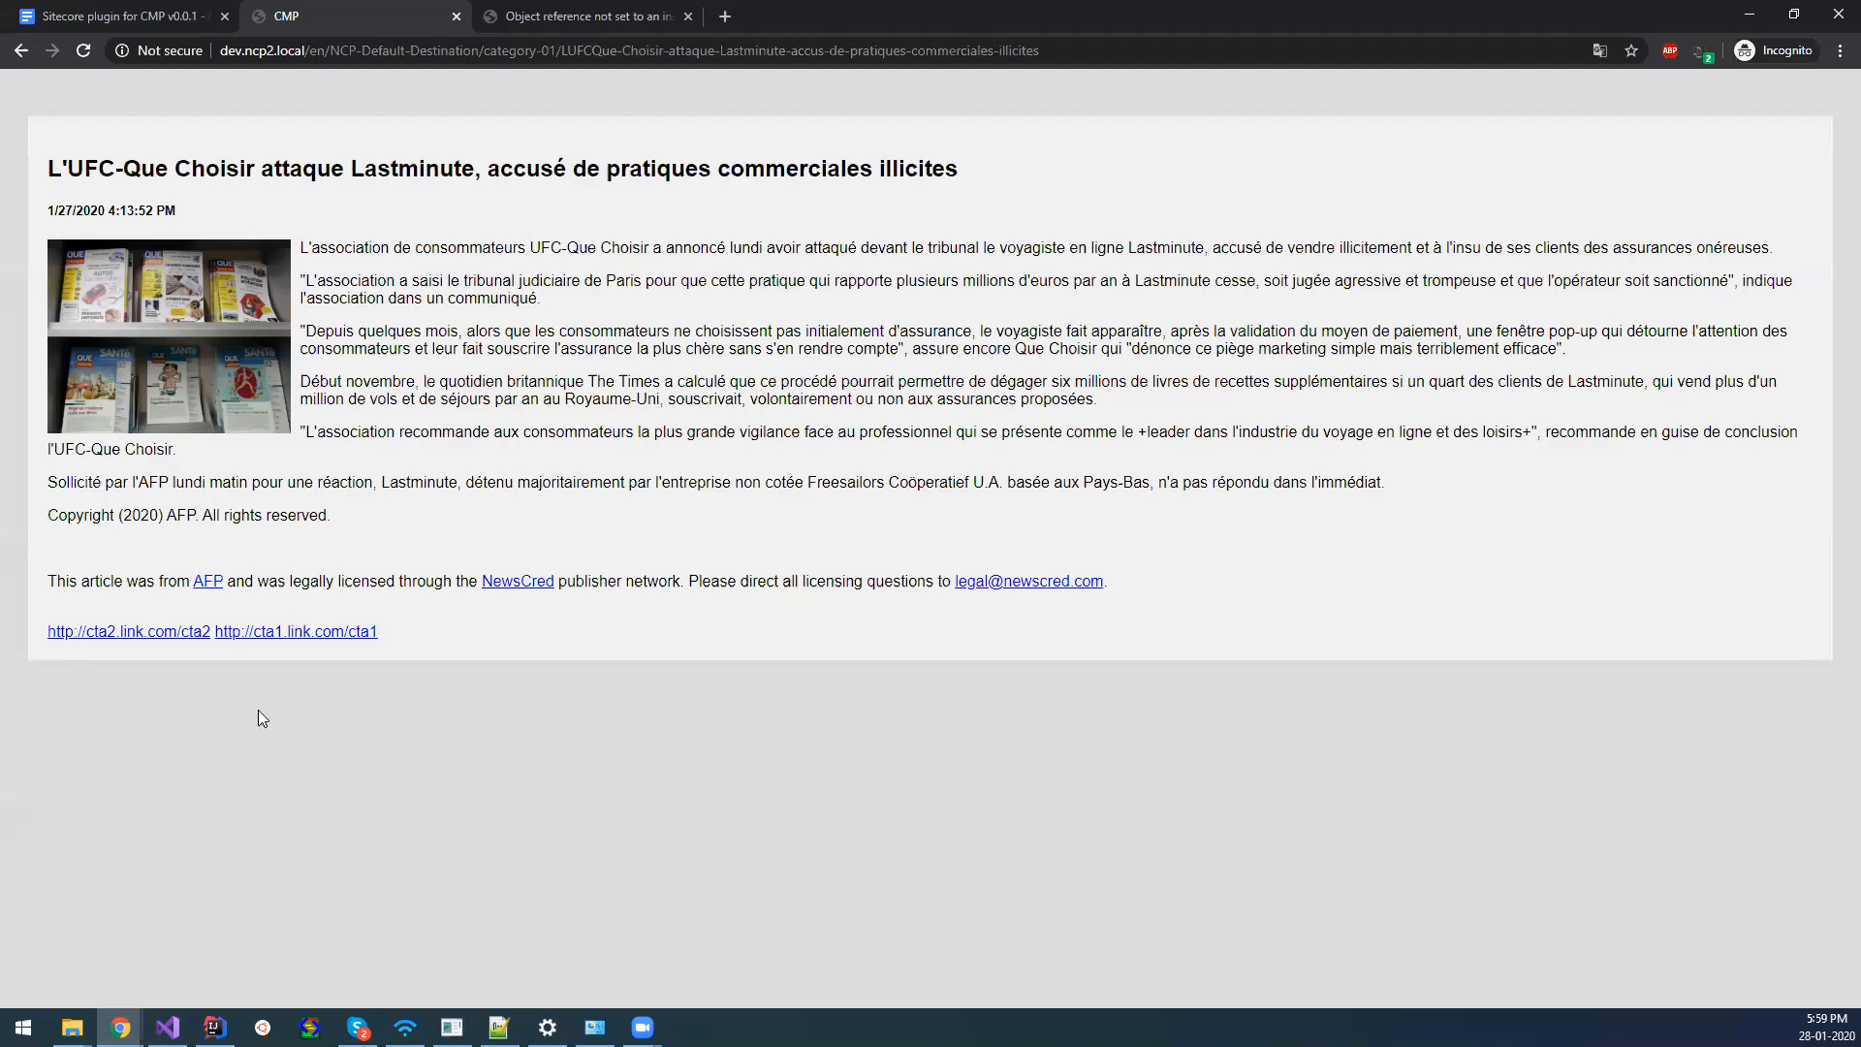
Return to the Sitecore Content Editor and open the Englands Broad article item under category-01.
mouse_move(120, 1028)
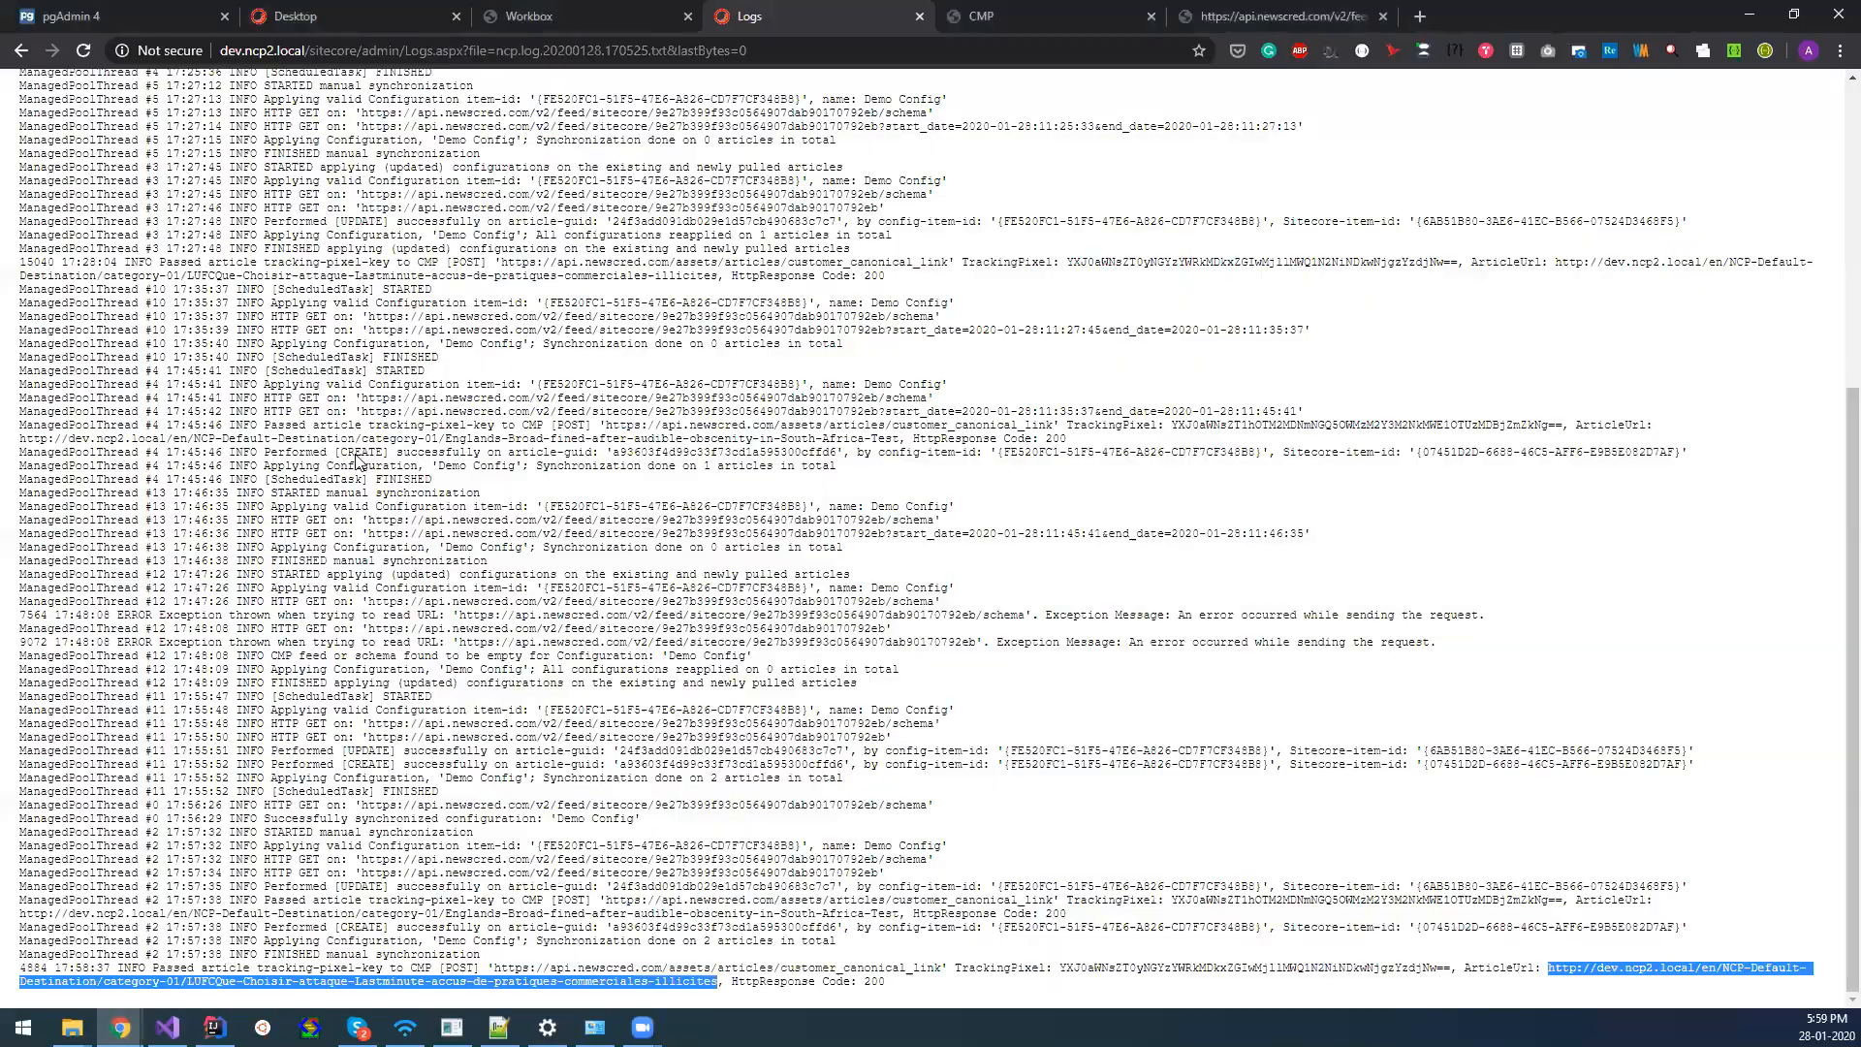
key(ctrl+2)
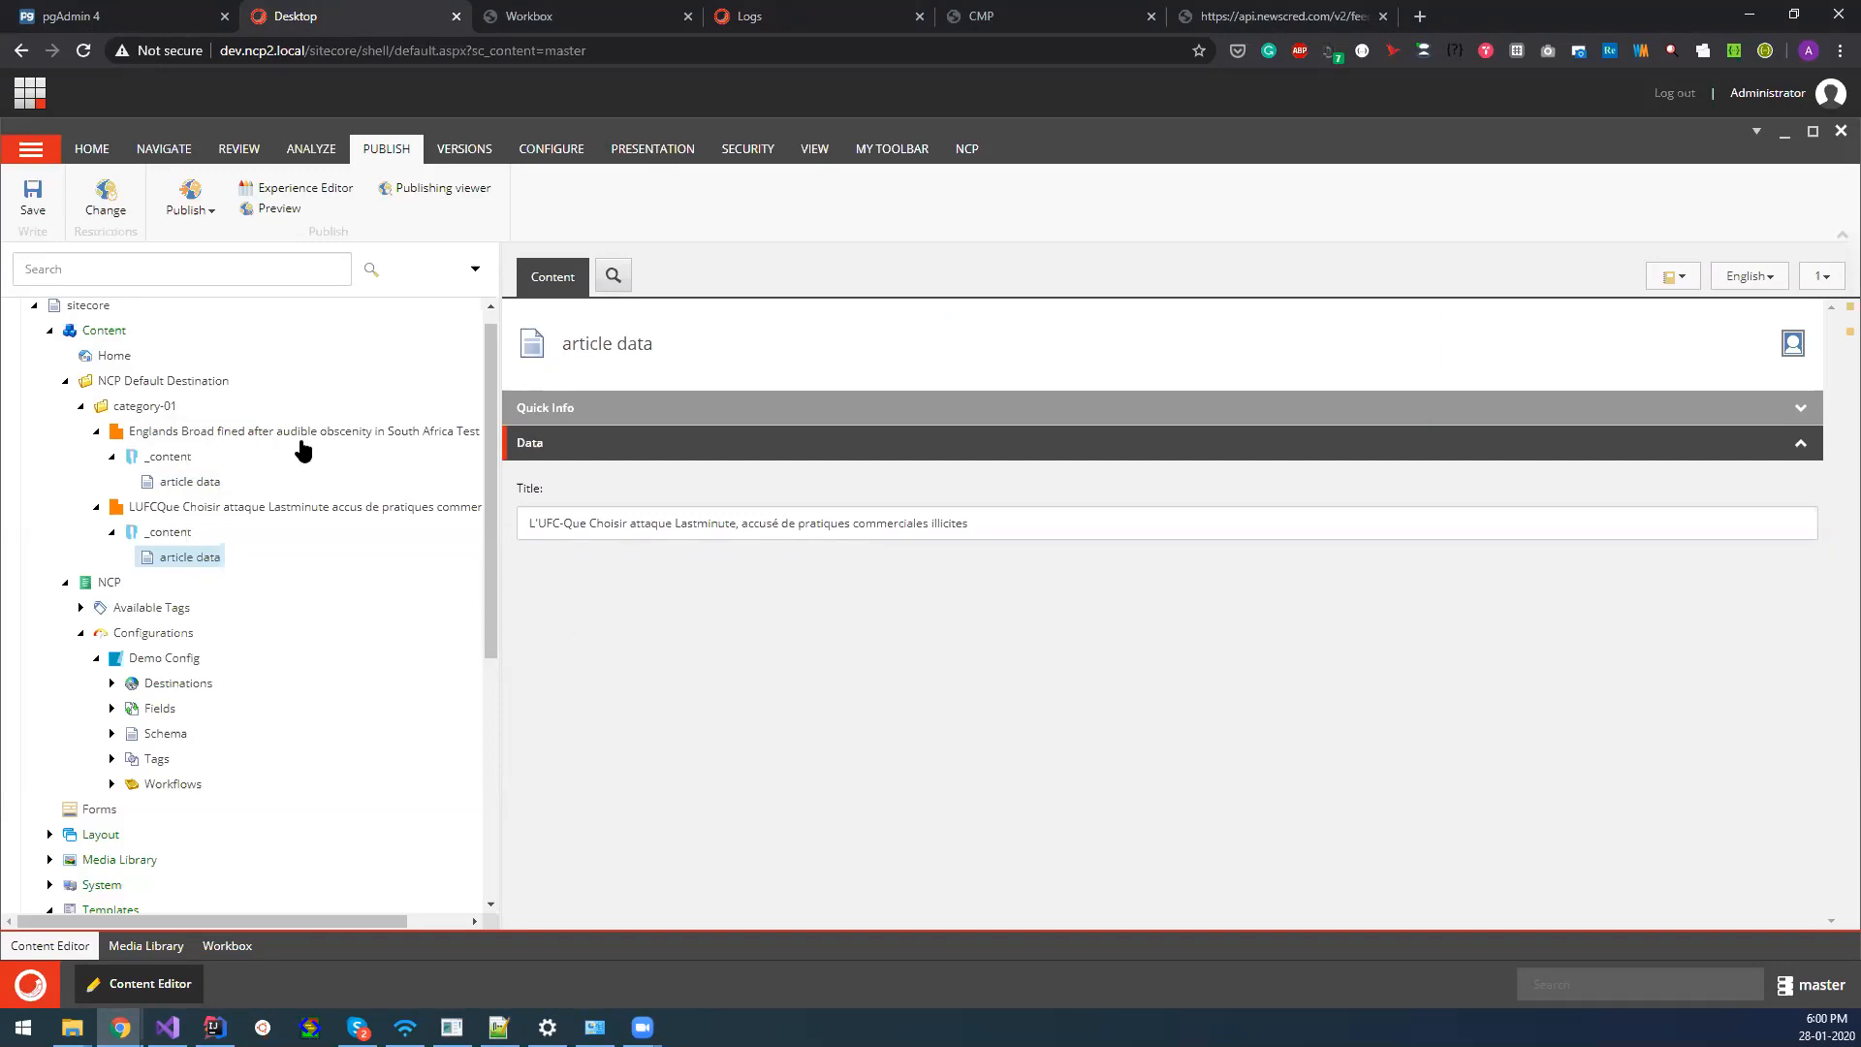
click(232, 433)
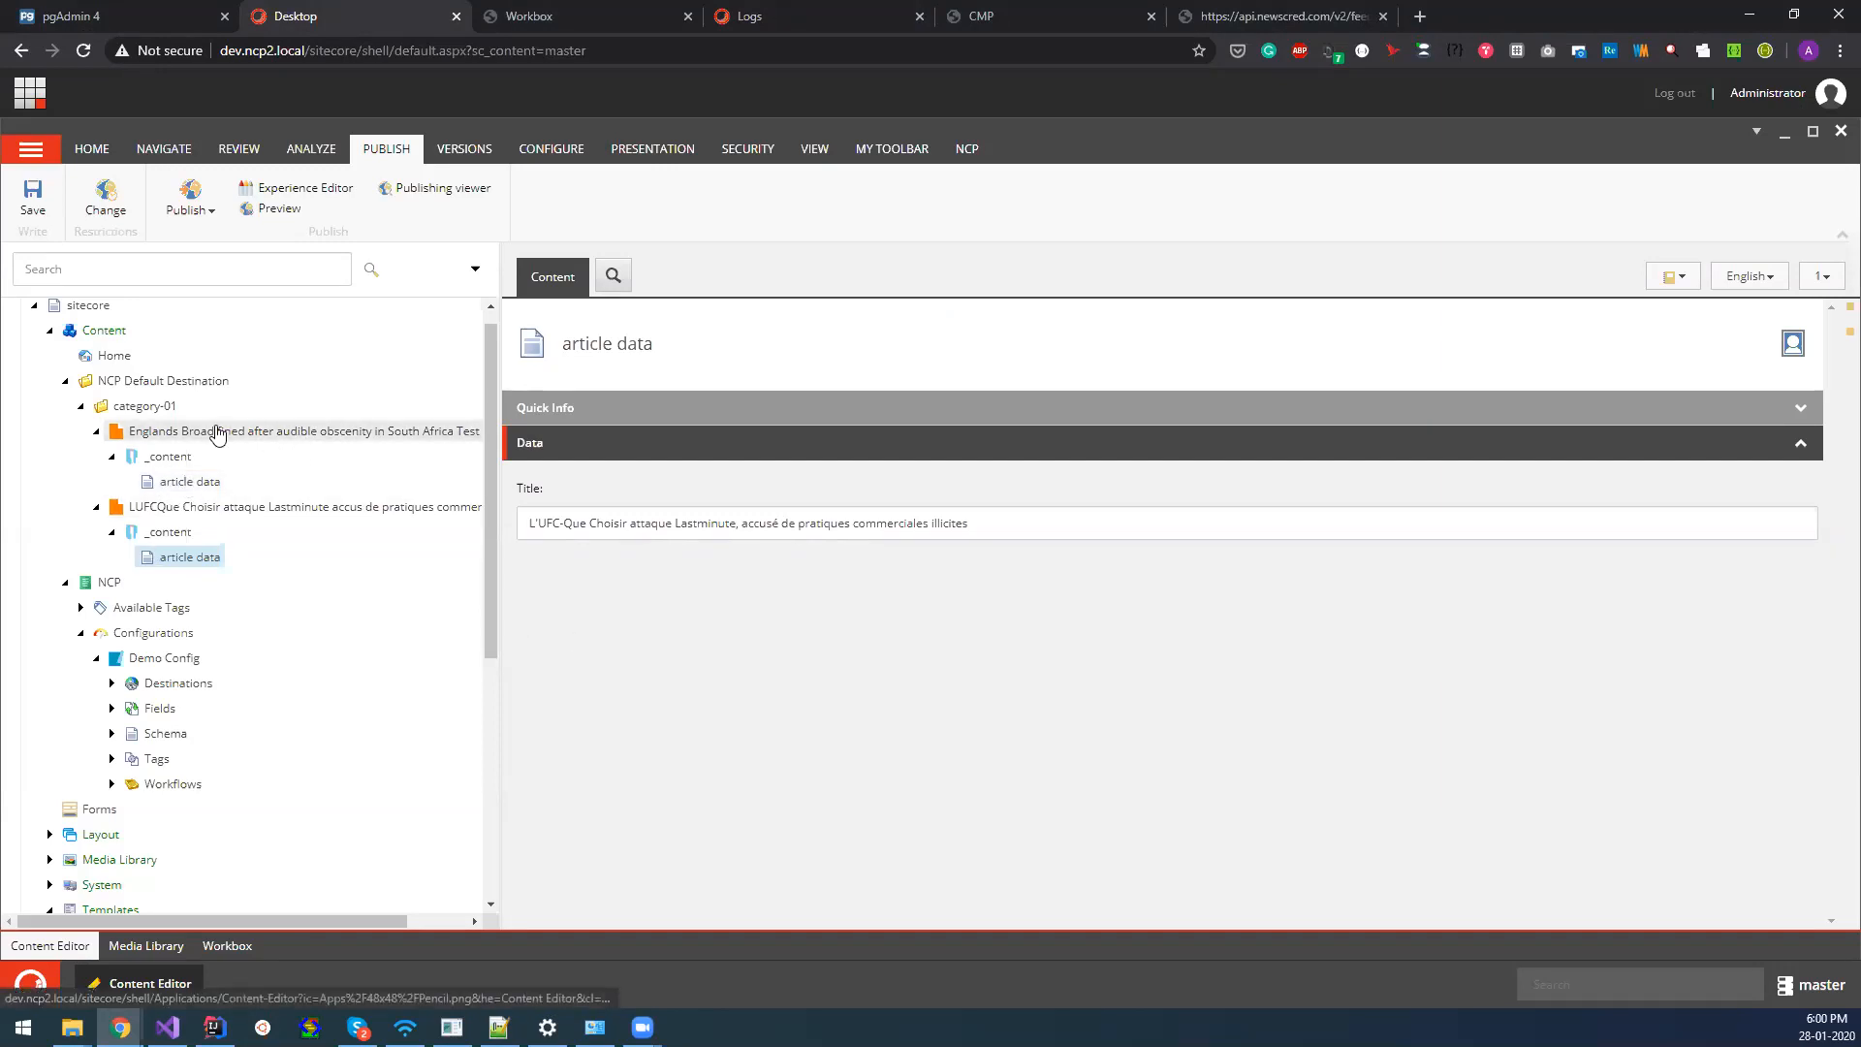